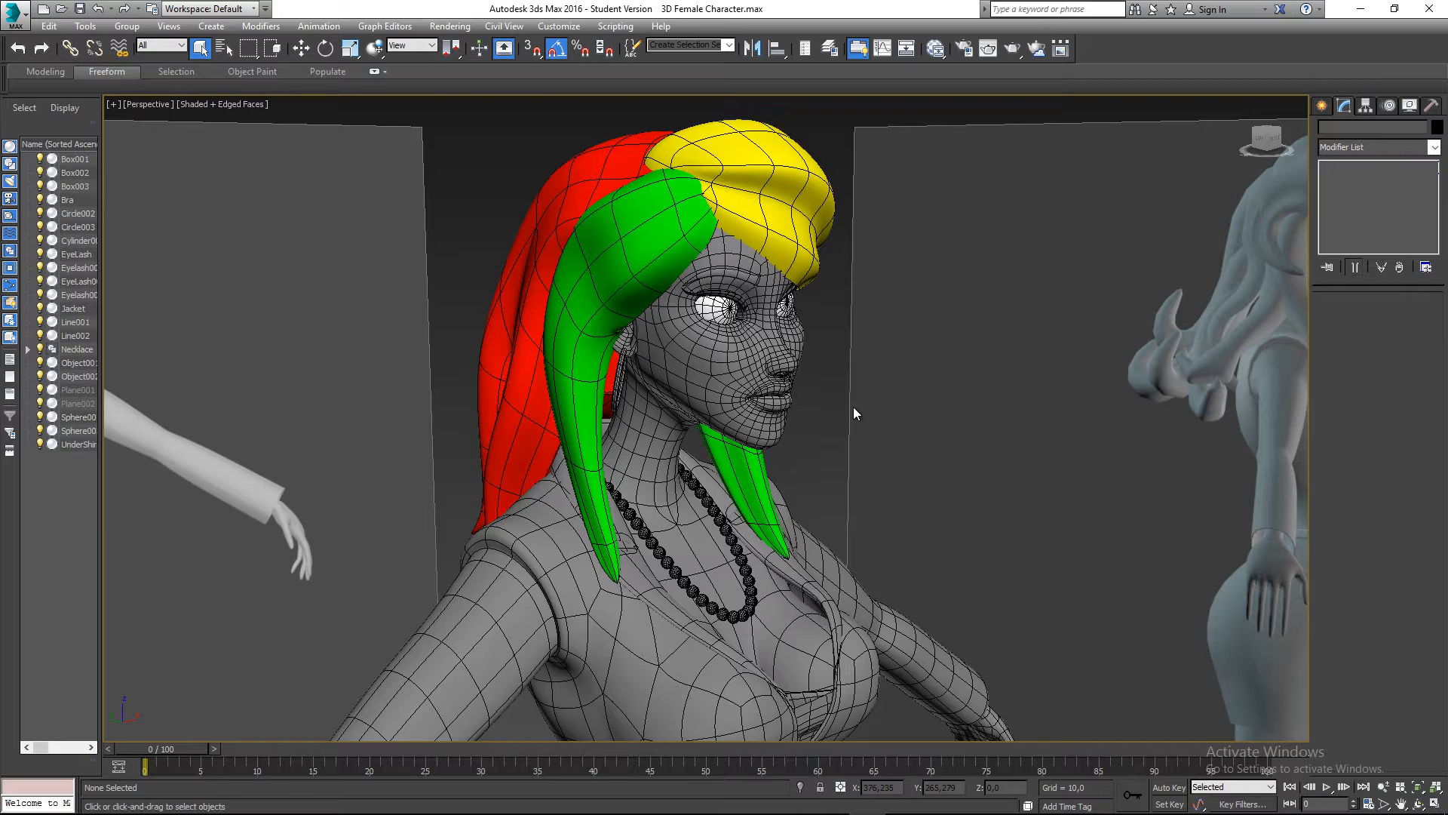
# - Save the character scene
pyautogui.moveTo(815, 438); pyautogui.dragTo(821, 488, button='middle')
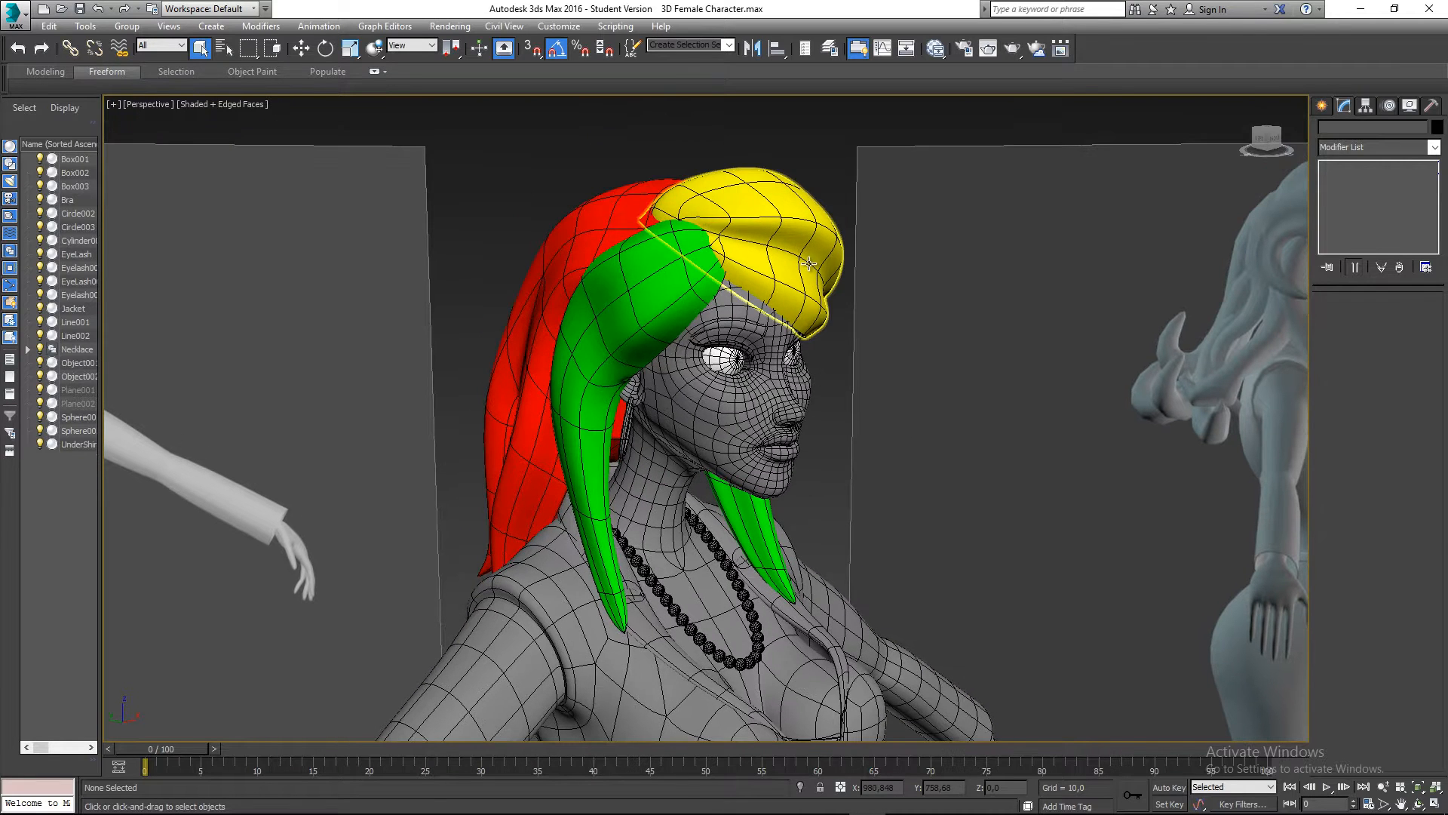
pyautogui.click(811, 262)
pyautogui.click(882, 331)
pyautogui.hotkey('ctrl', 's')
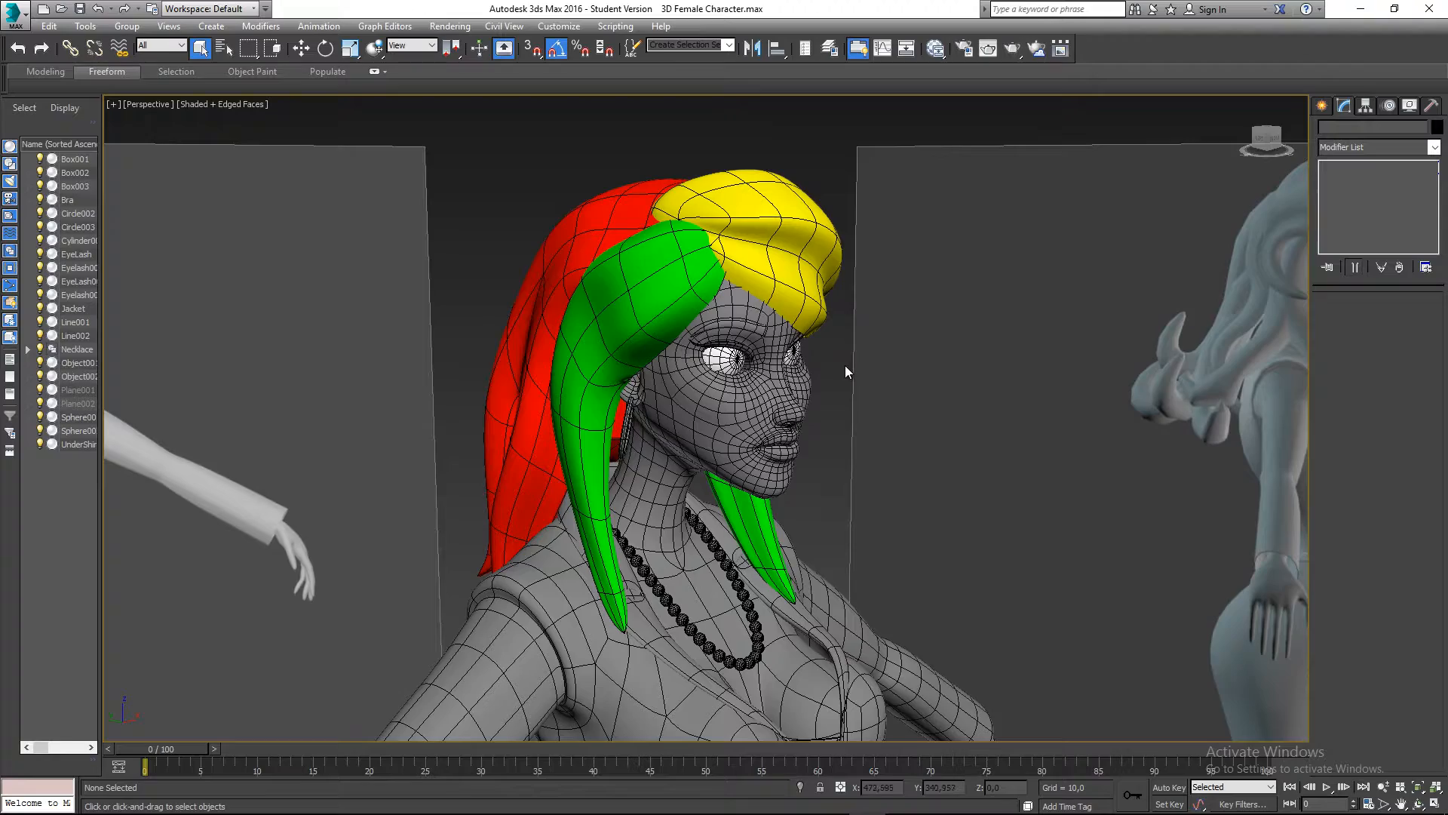
pyautogui.keyDown('alt'); pyautogui.moveTo(823, 368); pyautogui.dragTo(857, 364, button='middle'); pyautogui.keyUp('alt')
pyautogui.click(821, 349)
pyautogui.click(881, 364)
pyautogui.click(821, 352)
pyautogui.click(860, 364)
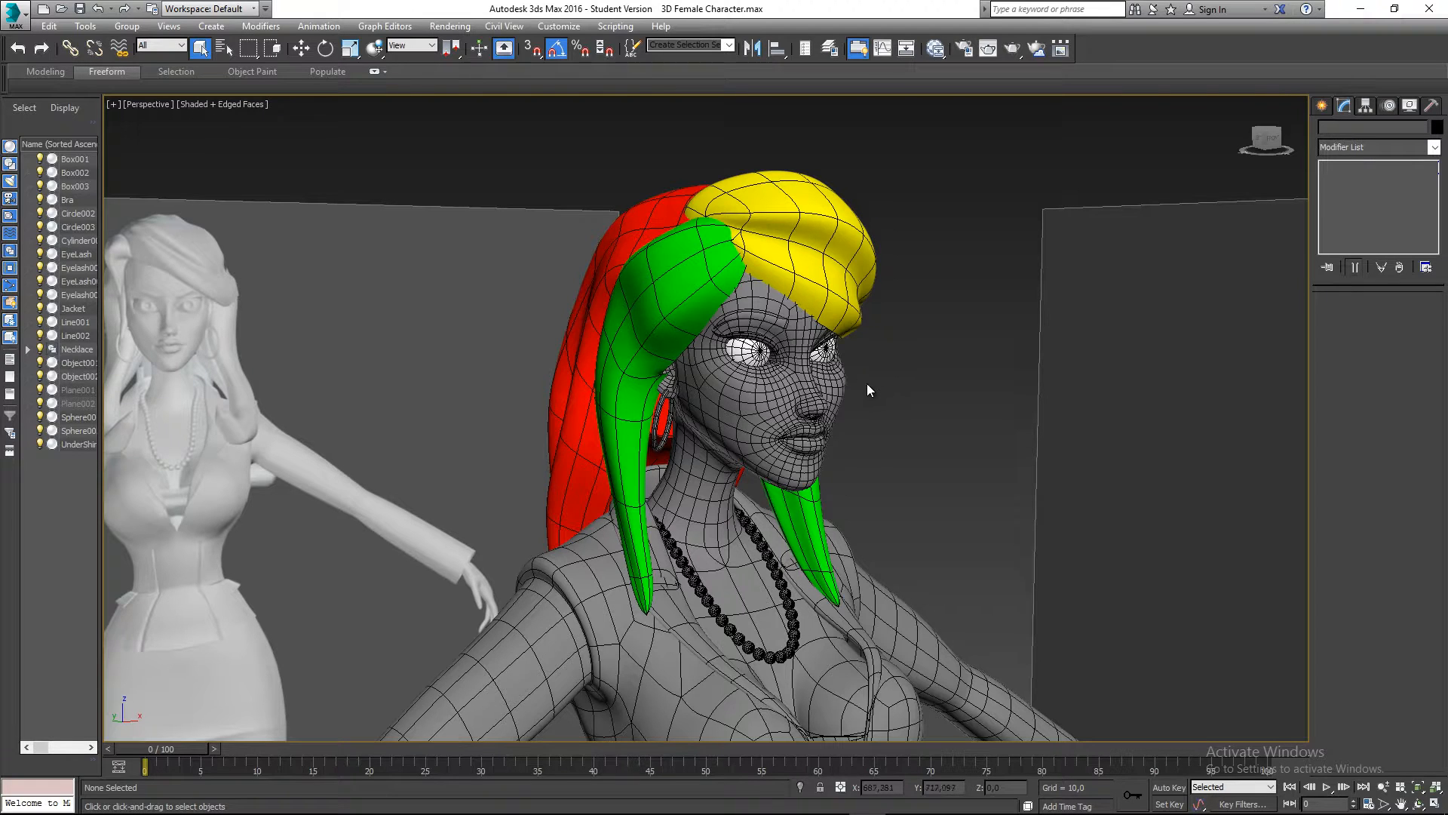
# - Try to delete the yellow front hair, both green side locks and the red back hair
pyautogui.click(782, 252)
pyautogui.keyDown('ctrl'); pyautogui.click(681, 265); pyautogui.keyUp('ctrl')
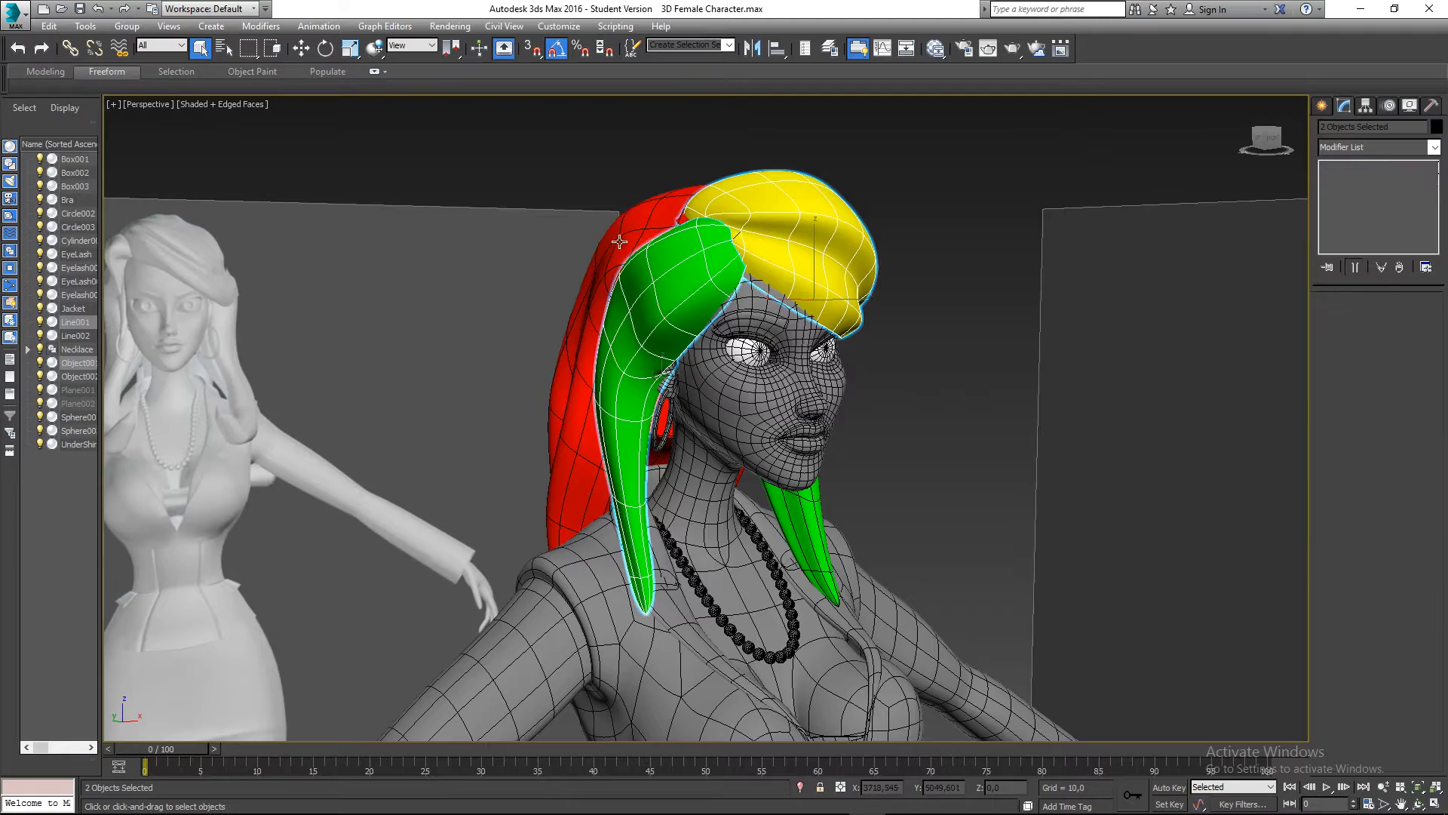
pyautogui.keyDown('ctrl'); pyautogui.click(618, 237); pyautogui.keyUp('ctrl')
pyautogui.keyDown('alt'); pyautogui.moveTo(988, 325); pyautogui.dragTo(885, 387, button='middle'); pyautogui.keyUp('alt')
pyautogui.keyDown('ctrl'); pyautogui.click(820, 369); pyautogui.keyUp('ctrl')
pyautogui.press('Delete')
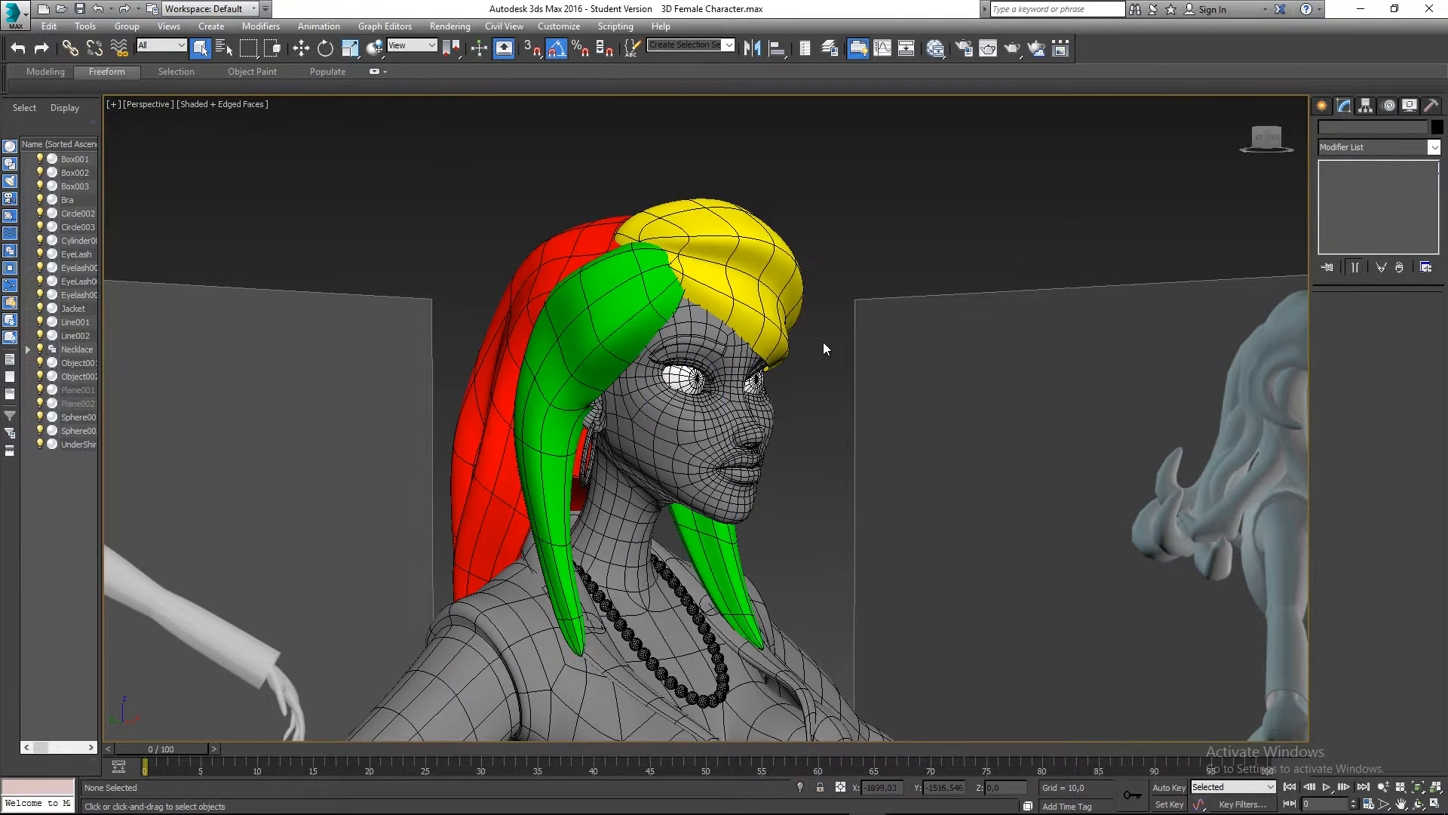
# - Move the yellow front hair piece forward, away from the head
pyautogui.click(744, 275)
pyautogui.press('w')
pyautogui.keyDown('alt'); pyautogui.moveTo(743, 275); pyautogui.dragTo(723, 331, button='middle'); pyautogui.keyUp('alt')
pyautogui.moveTo(707, 327); pyautogui.dragTo(773, 351)
pyautogui.keyDown('alt'); pyautogui.moveTo(773, 351); pyautogui.dragTo(713, 444, button='middle'); pyautogui.keyUp('alt')
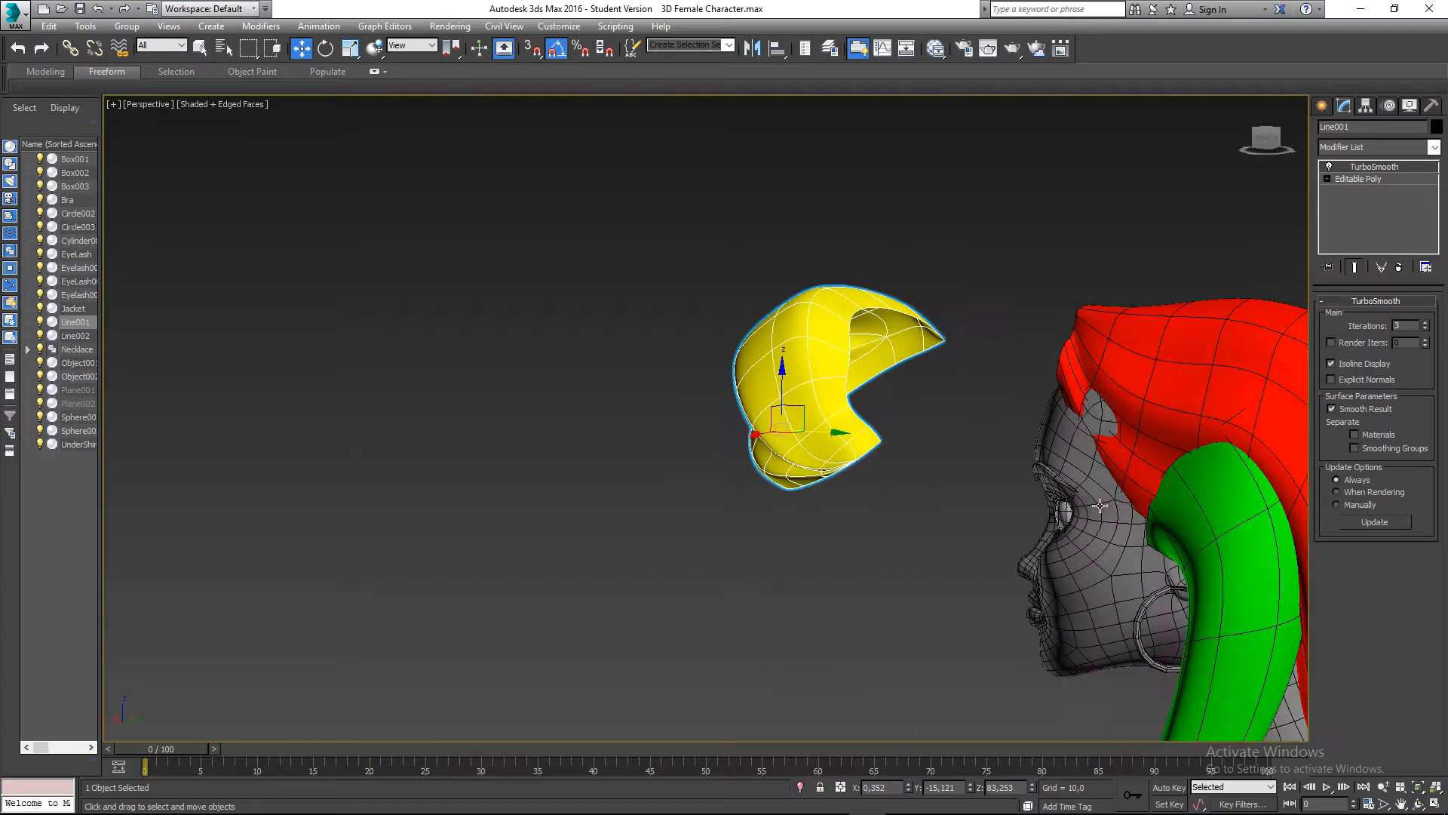
# - Move the green side lock on the character's left outward, away from the head
pyautogui.click(1170, 510)
pyautogui.moveTo(1170, 511); pyautogui.dragTo(976, 434, button='middle')
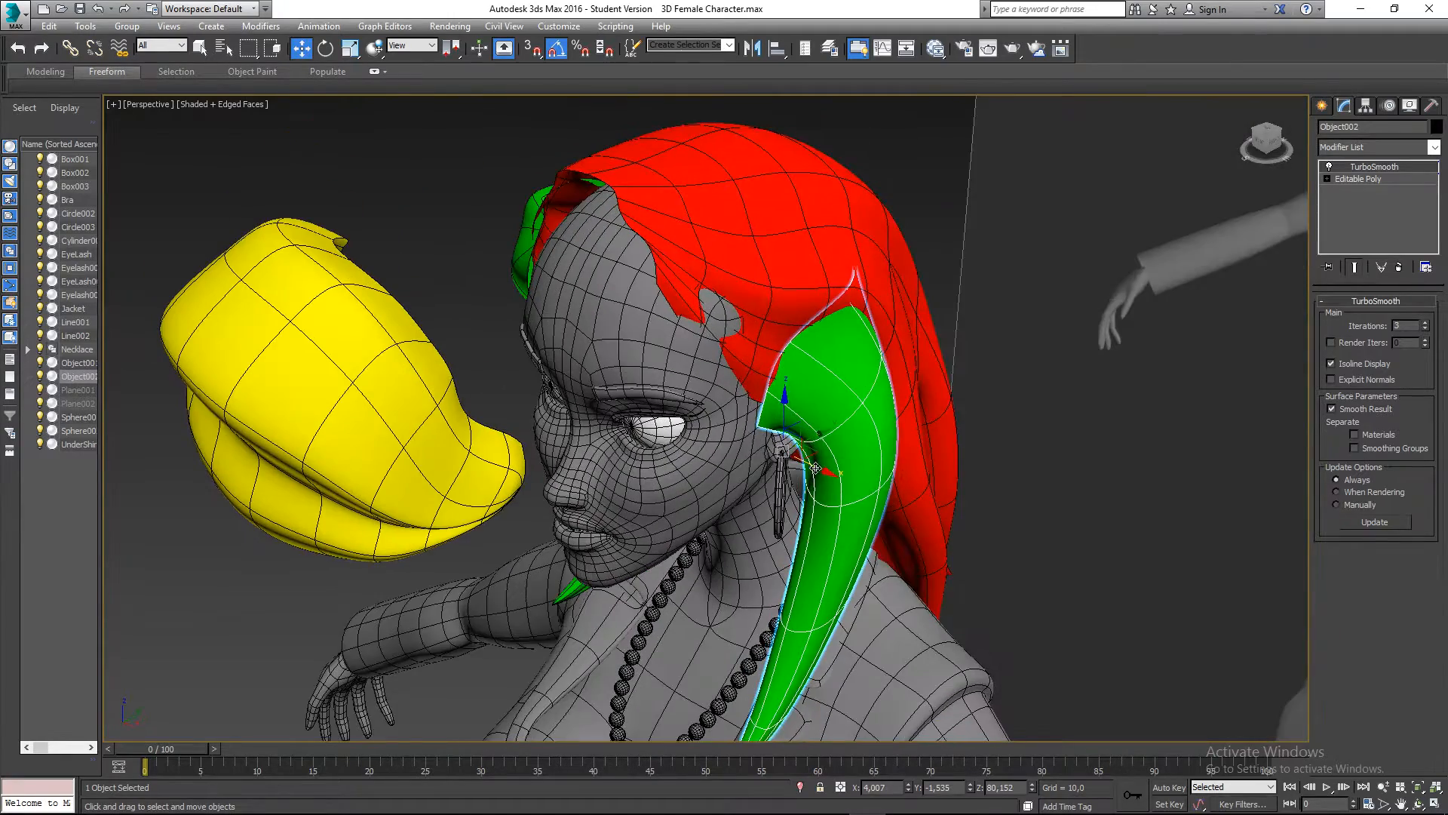
pyautogui.moveTo(822, 470); pyautogui.dragTo(999, 472)
pyautogui.keyDown('alt'); pyautogui.moveTo(1000, 472); pyautogui.dragTo(783, 485, button='middle'); pyautogui.keyUp('alt')
# - Move the green side lock on the character's right outward, away from the head
pyautogui.click(676, 491)
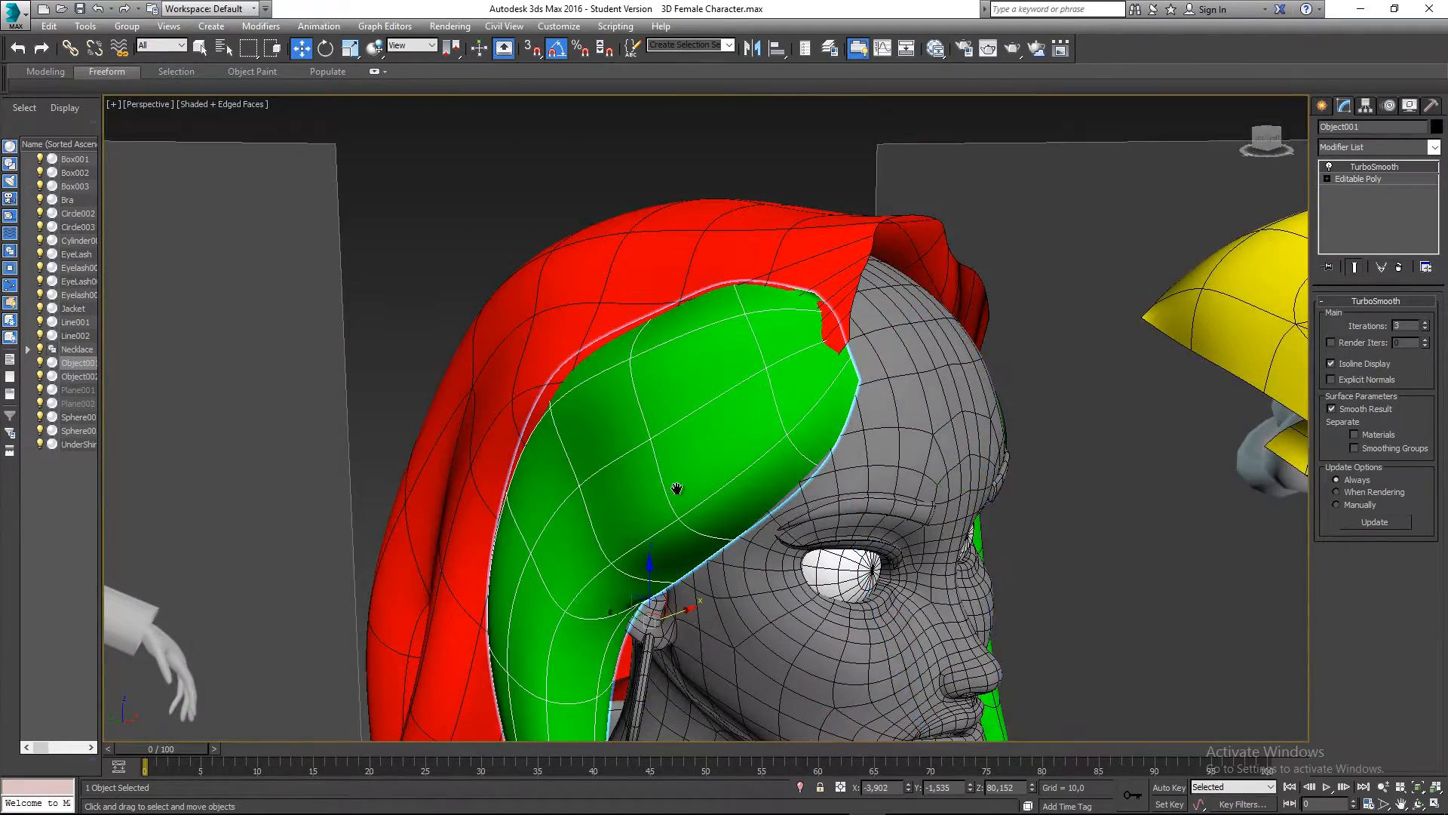
pyautogui.scroll(-4, 676, 491)
pyautogui.moveTo(676, 491); pyautogui.dragTo(758, 336, button='middle')
pyautogui.moveTo(770, 318); pyautogui.dragTo(583, 410)
pyautogui.keyDown('alt'); pyautogui.moveTo(583, 410); pyautogui.dragTo(785, 362, button='middle'); pyautogui.keyUp('alt')
# - Move the red back hair piece behind the head, clear of the scalp
pyautogui.click(721, 303)
pyautogui.keyDown('alt'); pyautogui.moveTo(720, 303); pyautogui.dragTo(871, 340, button='middle'); pyautogui.keyUp('alt')
pyautogui.moveTo(644, 347); pyautogui.dragTo(464, 355)
pyautogui.keyDown('alt'); pyautogui.moveTo(464, 355); pyautogui.dragTo(637, 385, button='middle'); pyautogui.keyUp('alt')
pyautogui.click(645, 418)
pyautogui.scroll(-3, 646, 420)
pyautogui.click(544, 377)
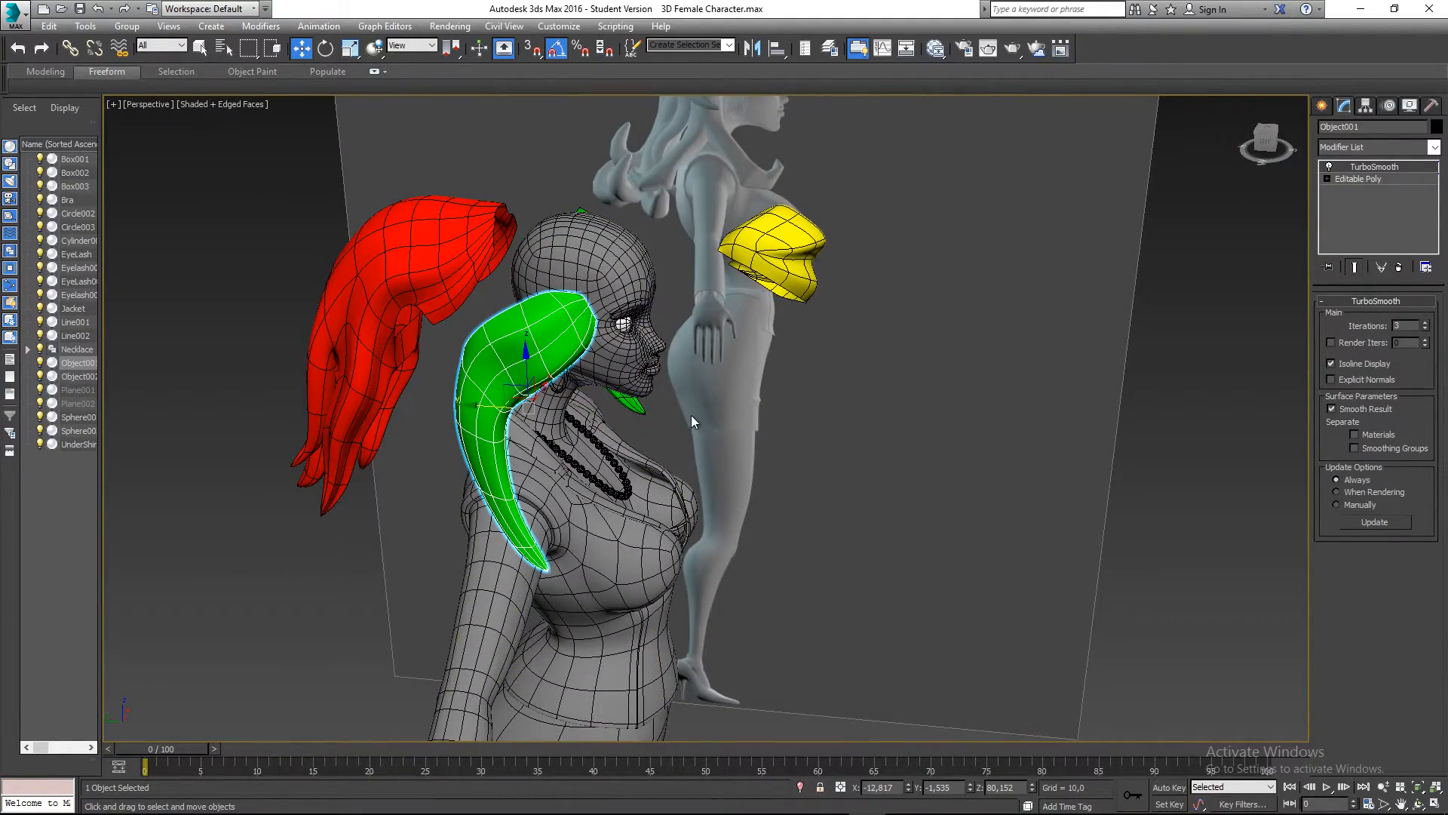
pyautogui.keyDown('alt'); pyautogui.moveTo(685, 433); pyautogui.dragTo(639, 451, button='middle'); pyautogui.keyUp('alt')
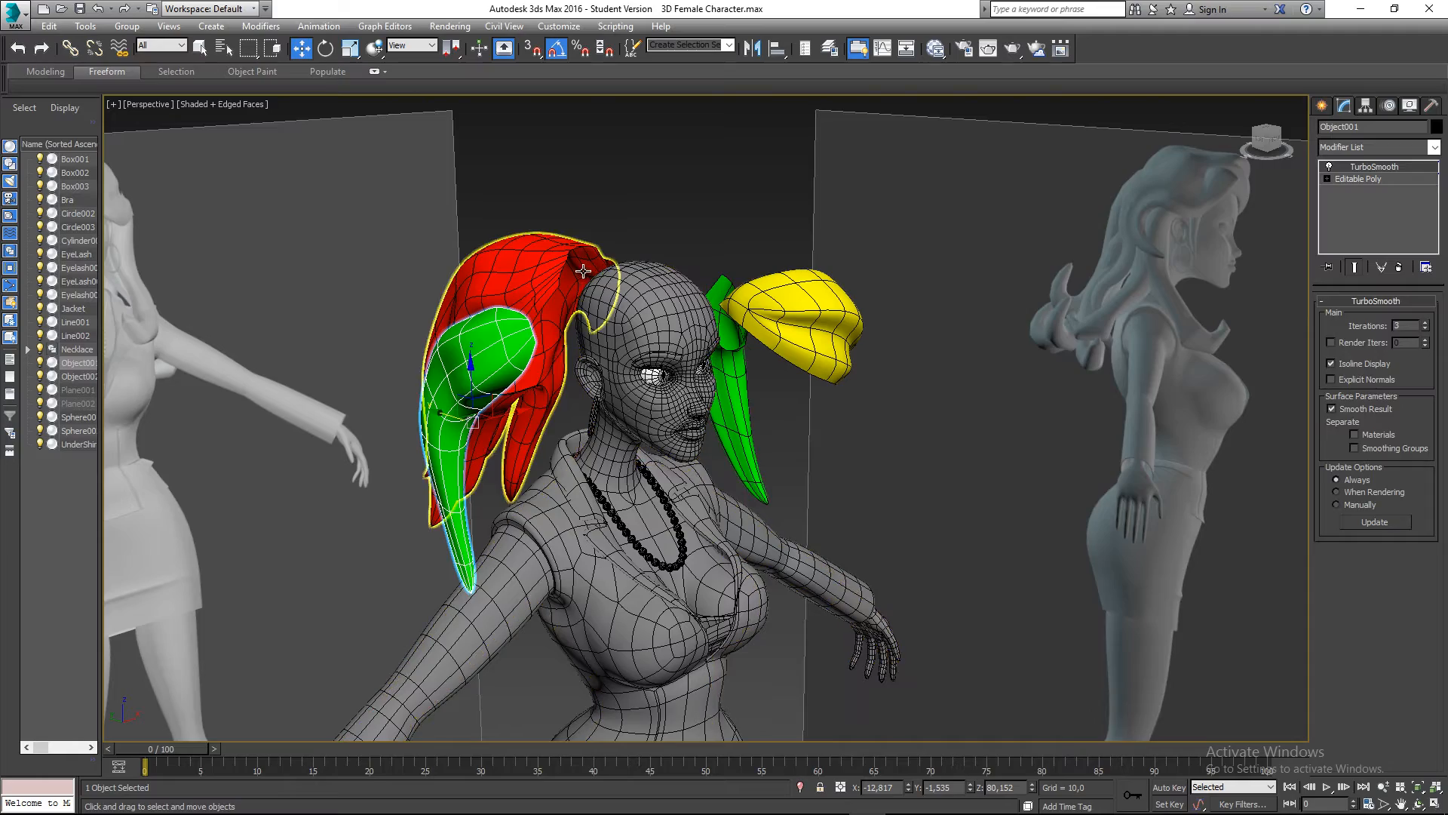
pyautogui.click(596, 249)
pyautogui.press('q')
pyautogui.click(611, 231)
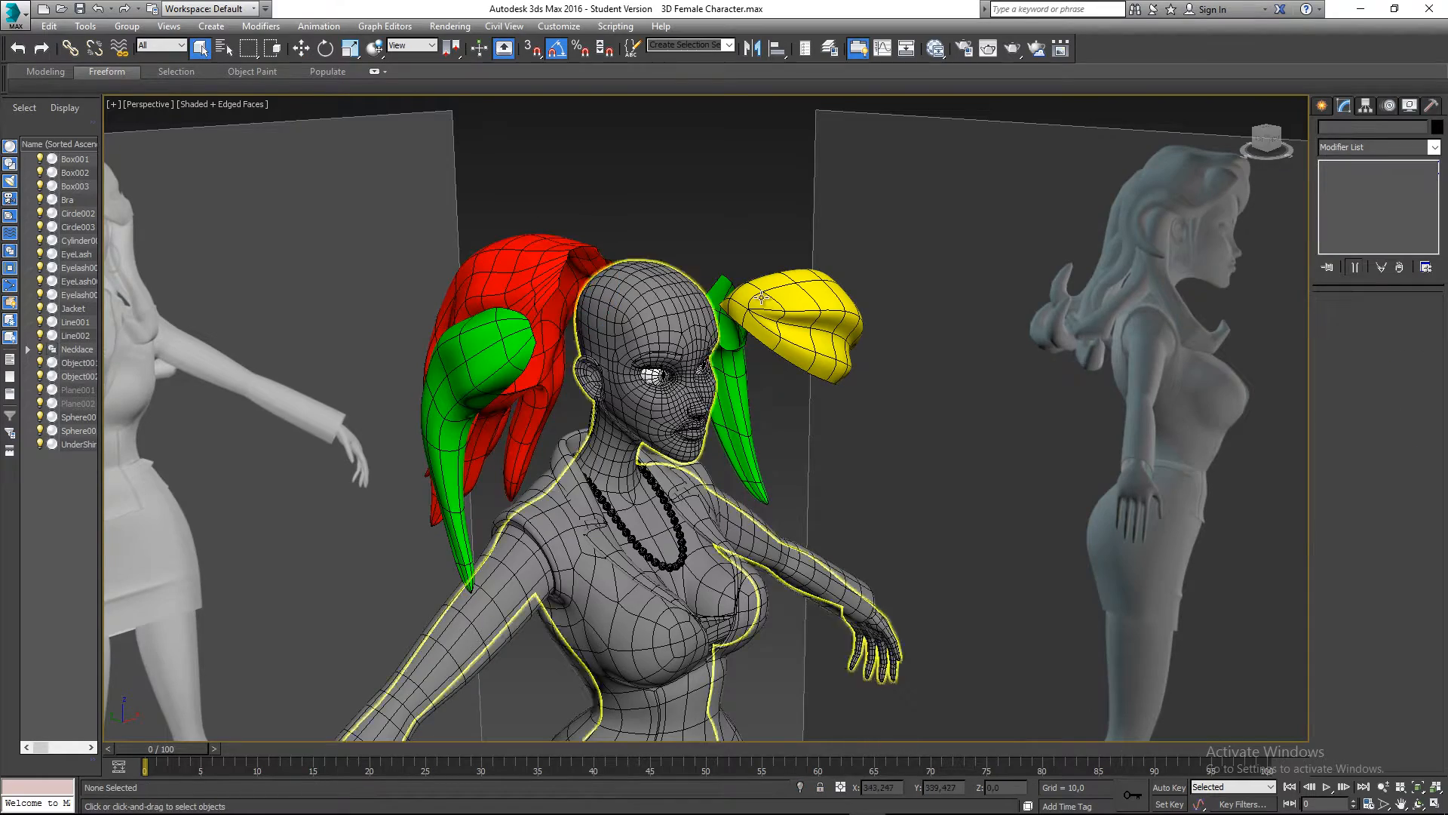
pyautogui.click(789, 326)
pyautogui.click(740, 264)
pyautogui.keyDown('alt'); pyautogui.moveTo(740, 264); pyautogui.dragTo(746, 215, button='middle'); pyautogui.keyUp('alt')
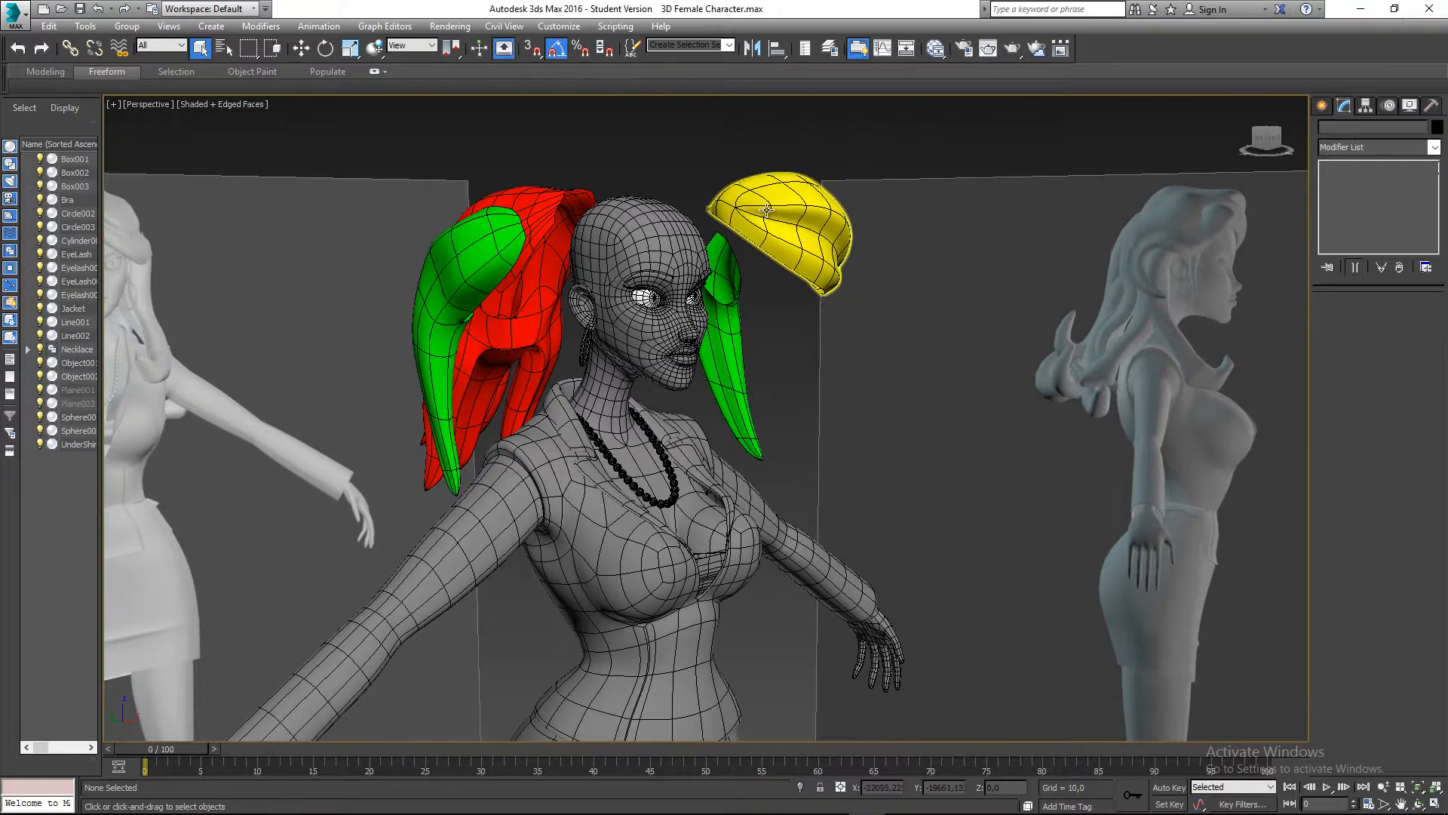
pyautogui.click(774, 242)
pyautogui.click(718, 320)
pyautogui.click(437, 277)
pyautogui.click(758, 226)
pyautogui.click(578, 264)
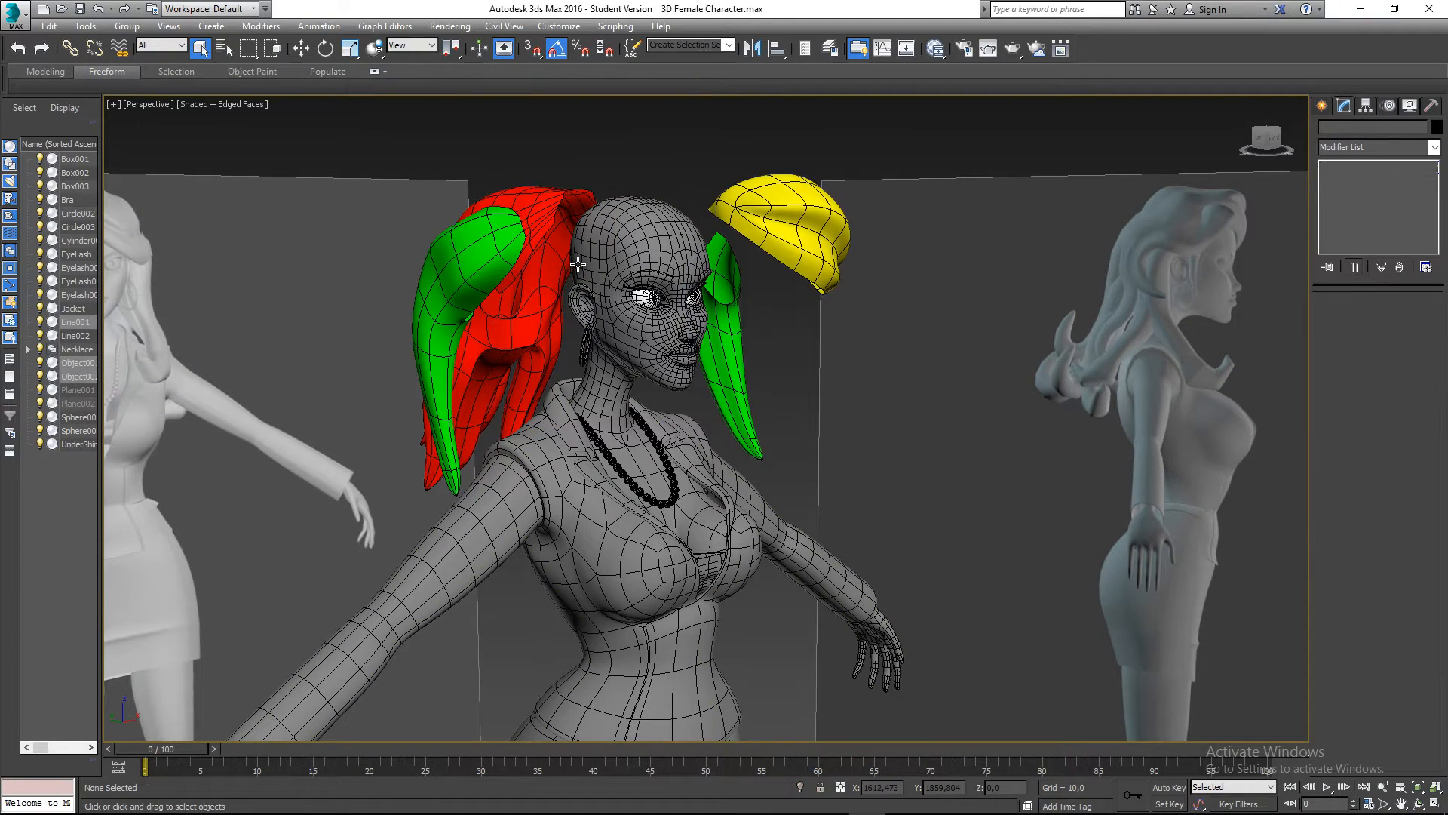
# - Undo the separate moves of the hair pieces to put them back on the head
pyautogui.hotkey('ctrl', 'z')
pyautogui.hotkey('ctrl', 'z')
pyautogui.hotkey('ctrl', 'z')
pyautogui.hotkey('ctrl', 'z')
pyautogui.hotkey('ctrl', 'z')
pyautogui.hotkey('ctrl', 'z')
pyautogui.hotkey('ctrl', 'z')
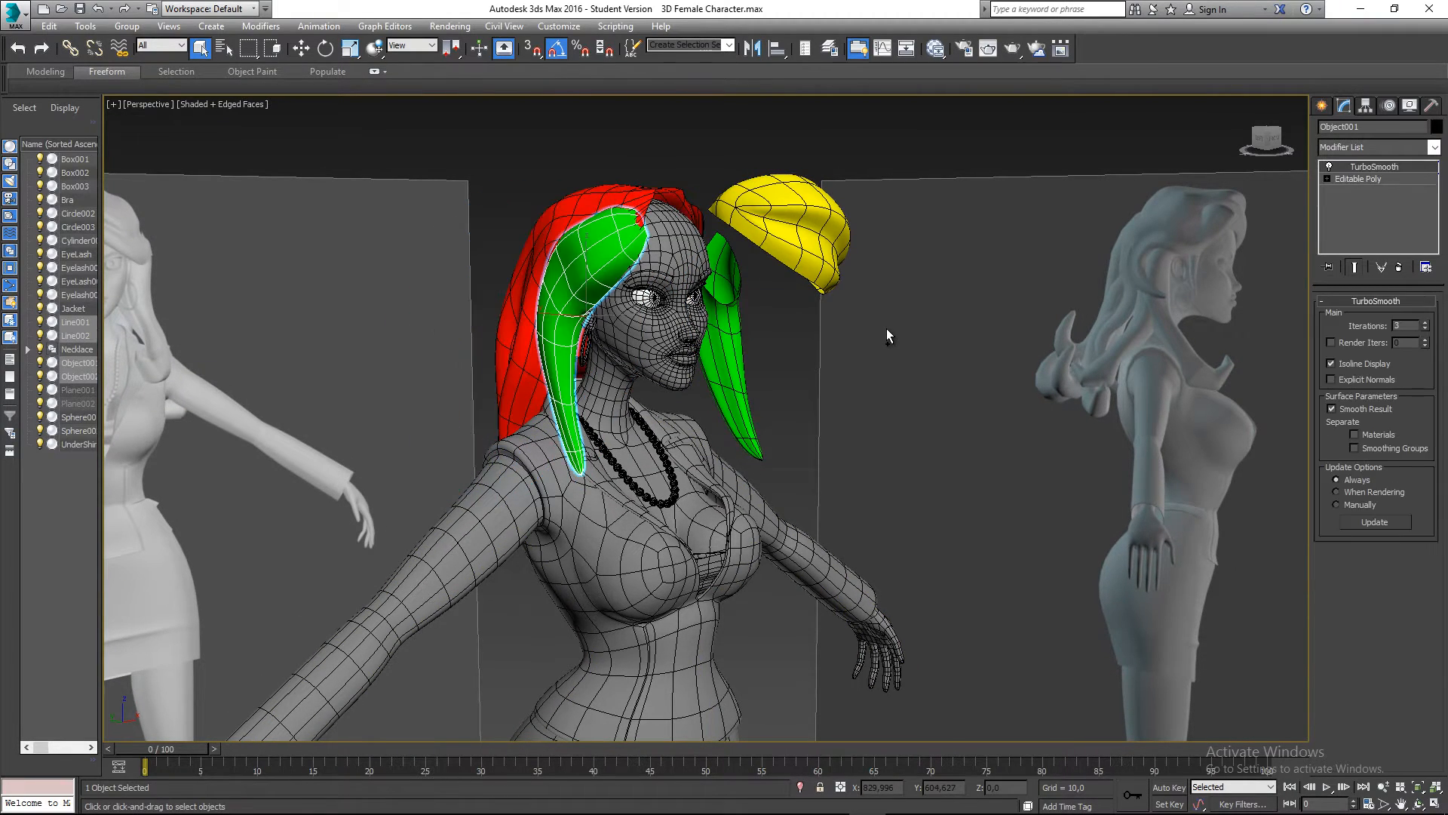
pyautogui.hotkey('ctrl', 'z')
pyautogui.hotkey('ctrl', 'z')
pyautogui.hotkey('ctrl', 'z')
pyautogui.hotkey('ctrl', 'z')
# - Assign the existing PreViz Standard material to all four hair pieces
pyautogui.click(835, 319)
pyautogui.keyDown('alt'); pyautogui.moveTo(833, 320); pyautogui.dragTo(879, 304, button='middle'); pyautogui.keyUp('alt')
pyautogui.click(897, 347)
pyautogui.keyDown('ctrl'); pyautogui.click(938, 274); pyautogui.keyUp('ctrl')
pyautogui.keyDown('ctrl'); pyautogui.click(1007, 307); pyautogui.keyUp('ctrl')
pyautogui.keyDown('alt'); pyautogui.moveTo(1035, 329); pyautogui.dragTo(1003, 336, button='middle'); pyautogui.keyUp('alt')
pyautogui.keyDown('ctrl'); pyautogui.click(1153, 501); pyautogui.keyUp('ctrl')
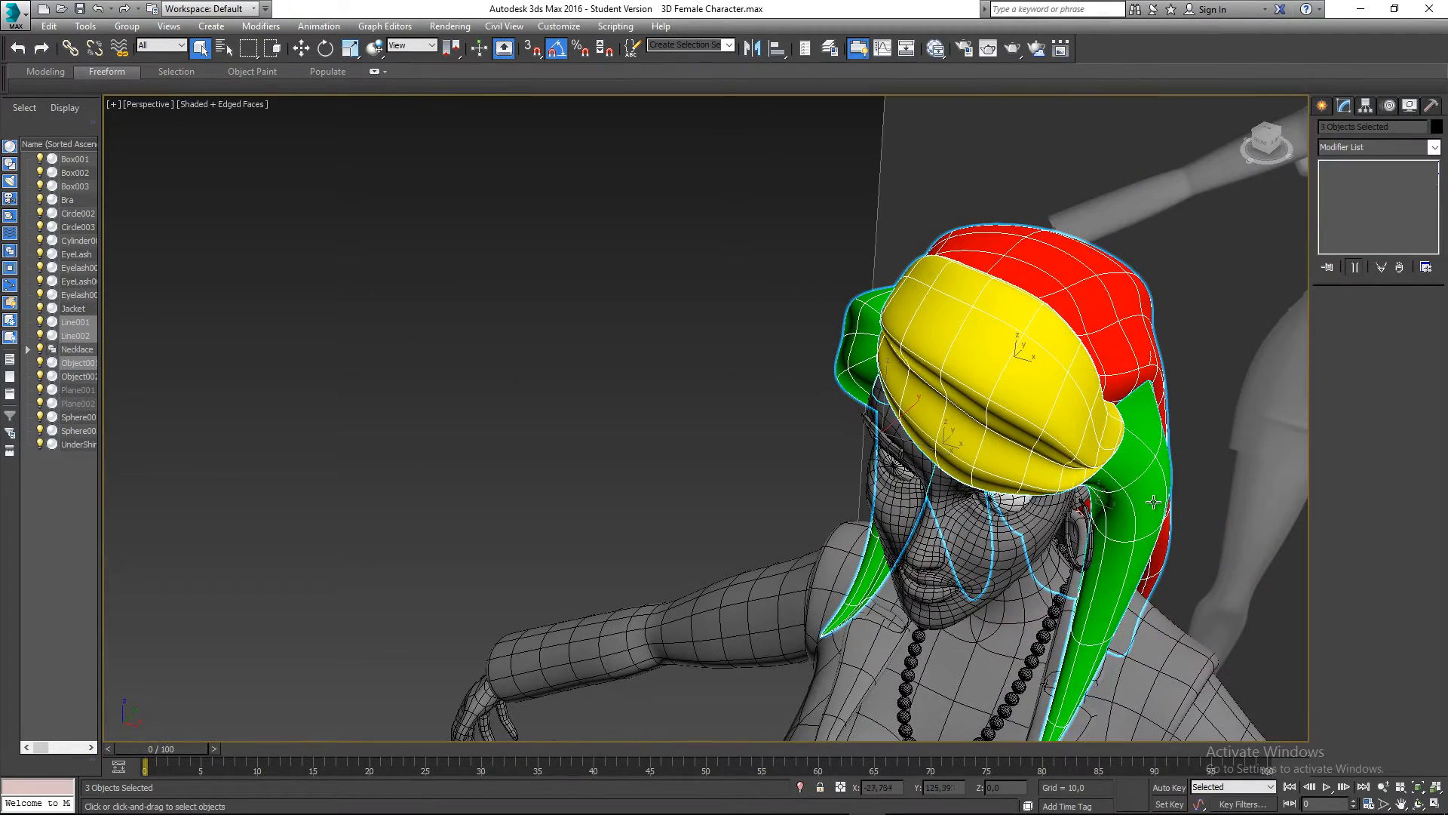
pyautogui.keyDown('alt'); pyautogui.moveTo(1153, 502); pyautogui.dragTo(904, 399, button='middle'); pyautogui.keyUp('alt')
pyautogui.press('m')
pyautogui.moveTo(304, 288); pyautogui.dragTo(469, 405, button='middle')
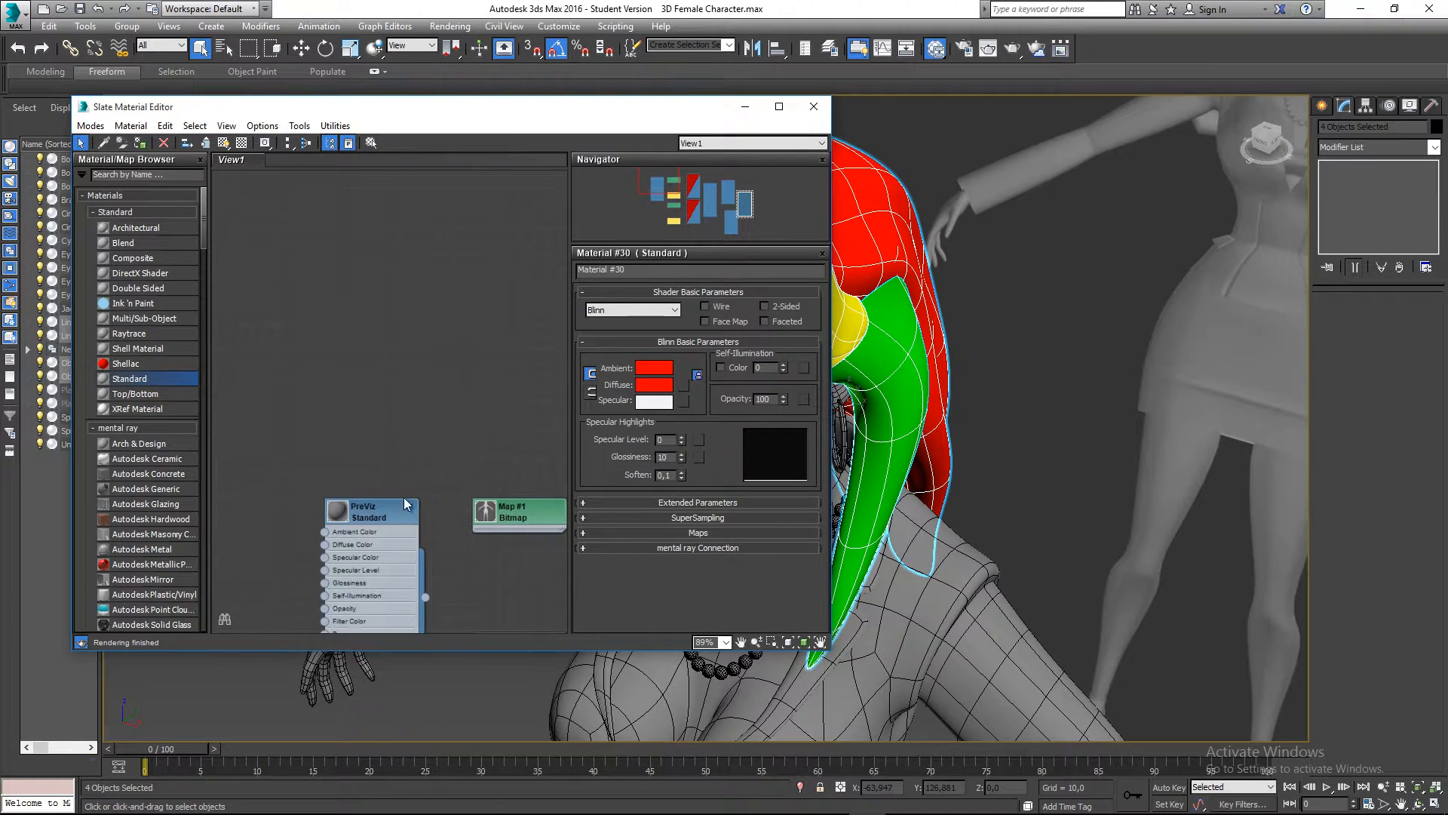
pyautogui.click(378, 518)
pyautogui.click(141, 143)
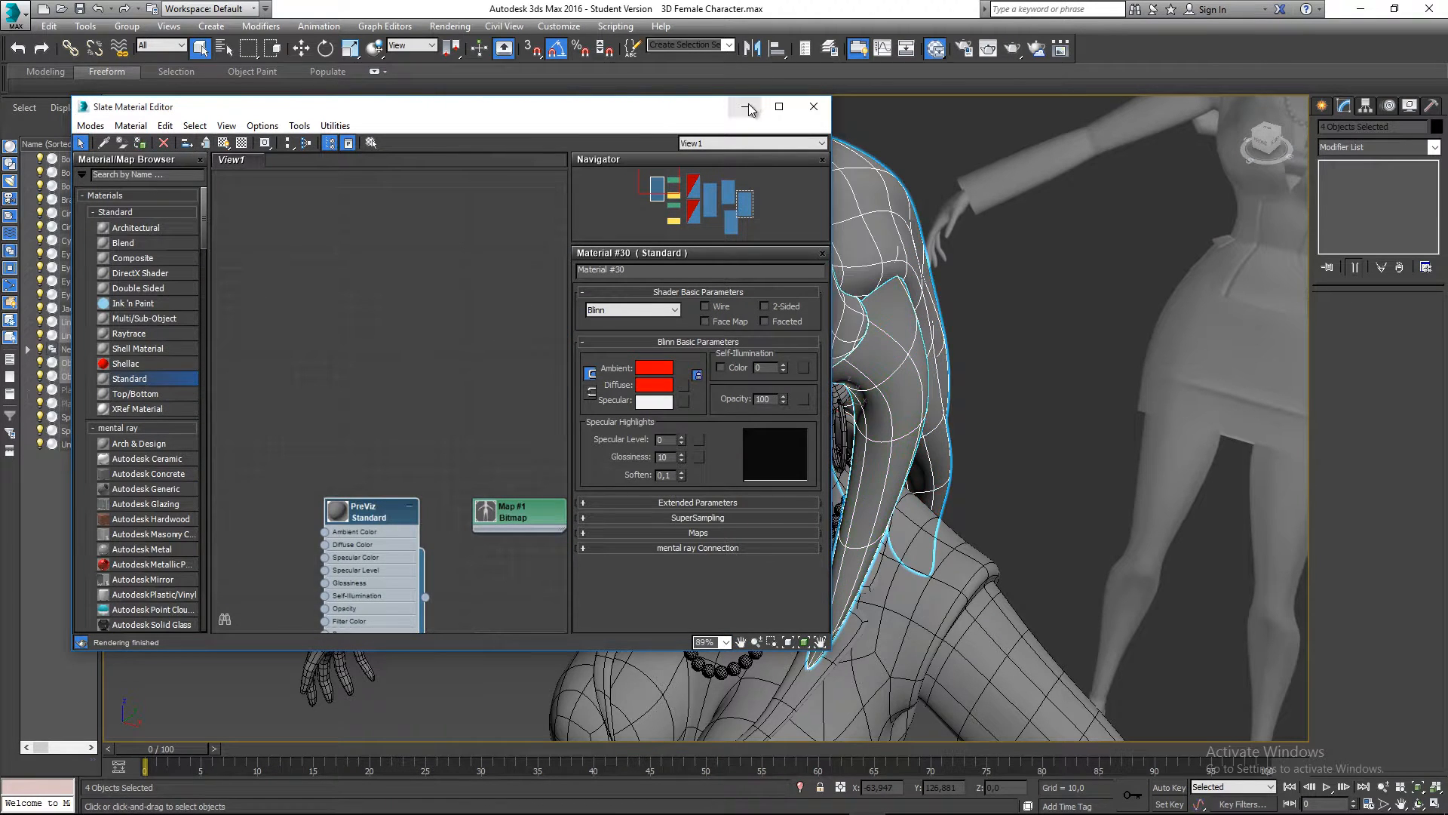
pyautogui.click(746, 107)
pyautogui.click(1002, 169)
# - Undo the material assignment on the hair pieces
pyautogui.scroll(-4, 913, 377)
pyautogui.keyDown('alt'); pyautogui.moveTo(902, 393); pyautogui.dragTo(926, 188, button='middle'); pyautogui.keyUp('alt')
pyautogui.scroll(2, 926, 226)
pyautogui.click(919, 301)
pyautogui.keyDown('alt'); pyautogui.moveTo(919, 302); pyautogui.dragTo(975, 351, button='middle'); pyautogui.keyUp('alt')
pyautogui.hotkey('ctrl', 'z')
pyautogui.hotkey('ctrl', 'z')
pyautogui.hotkey('ctrl', 'z')
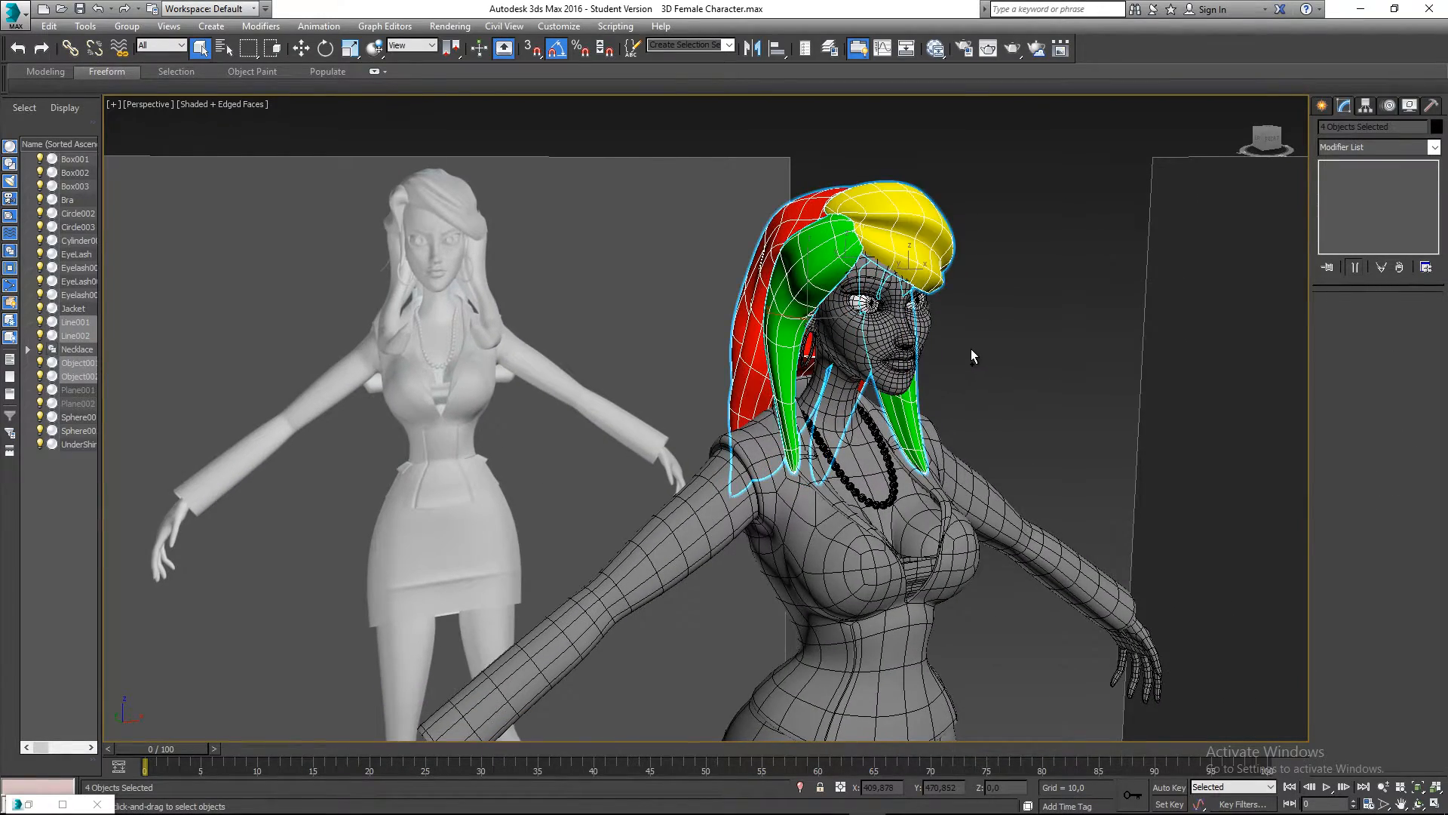
pyautogui.click(971, 348)
# - Select the yellow front hair, both green side locks and the red back hair together
pyautogui.scroll(4, 885, 241)
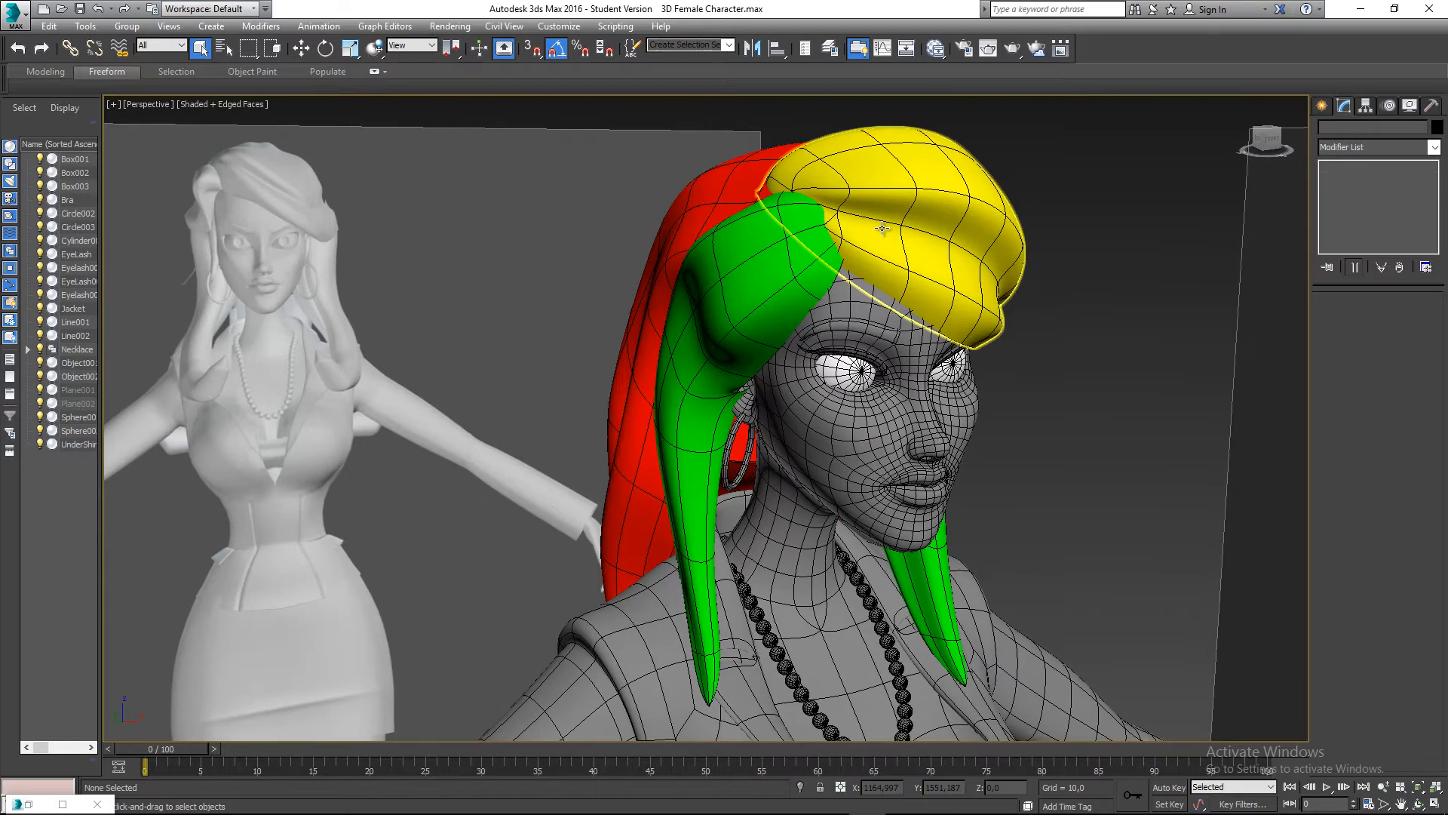
pyautogui.click(883, 228)
pyautogui.press('w')
pyautogui.keyDown('alt'); pyautogui.moveTo(883, 228); pyautogui.dragTo(755, 255, button='middle'); pyautogui.keyUp('alt')
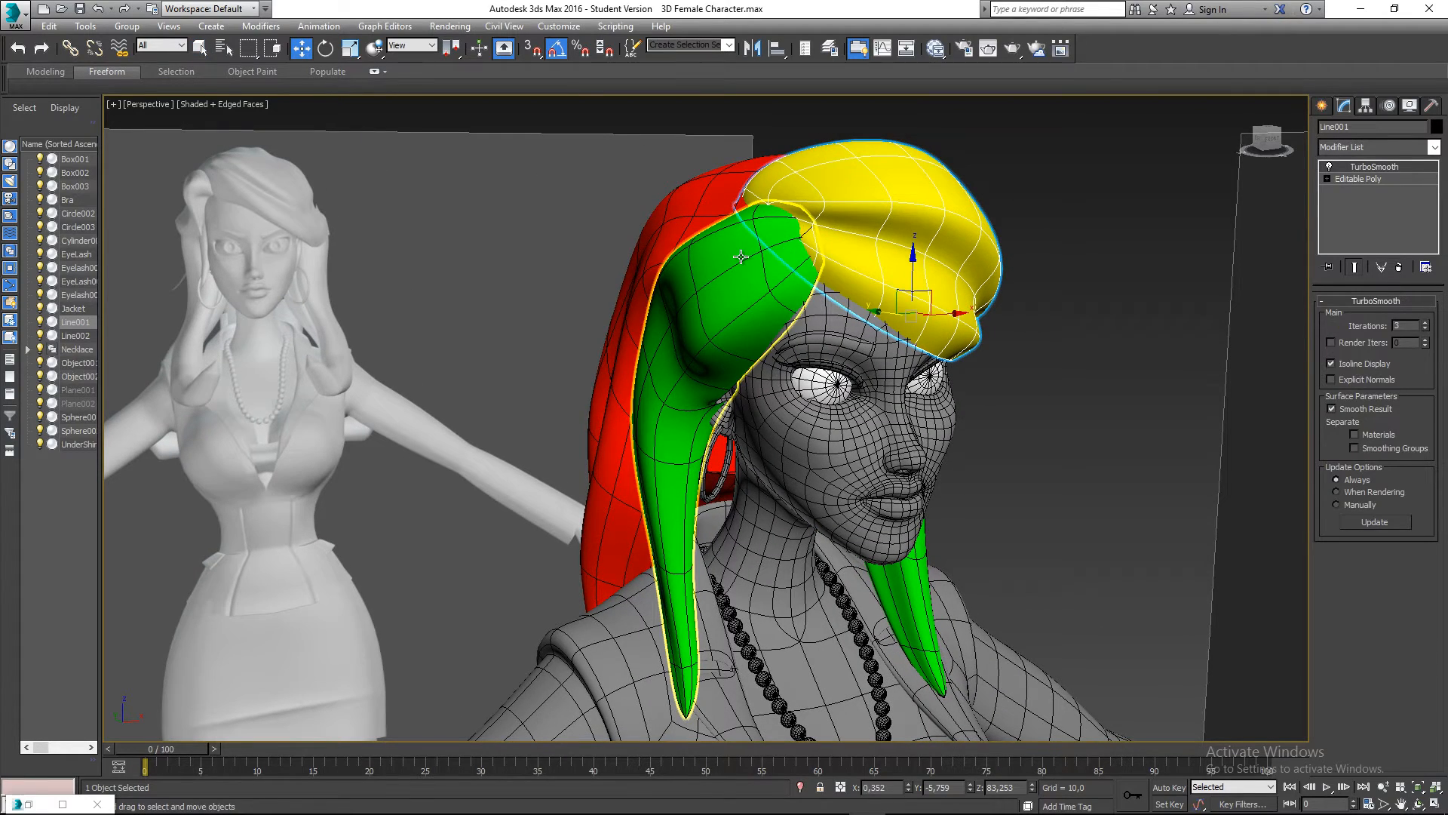
pyautogui.keyDown('ctrl'); pyautogui.click(742, 255); pyautogui.keyUp('ctrl')
pyautogui.keyDown('ctrl'); pyautogui.click(690, 205); pyautogui.keyUp('ctrl')
pyautogui.keyDown('alt'); pyautogui.moveTo(1124, 392); pyautogui.dragTo(868, 422, button='middle'); pyautogui.keyUp('alt')
pyautogui.keyDown('ctrl'); pyautogui.click(867, 422); pyautogui.keyUp('ctrl')
pyautogui.scroll(-5, 887, 414)
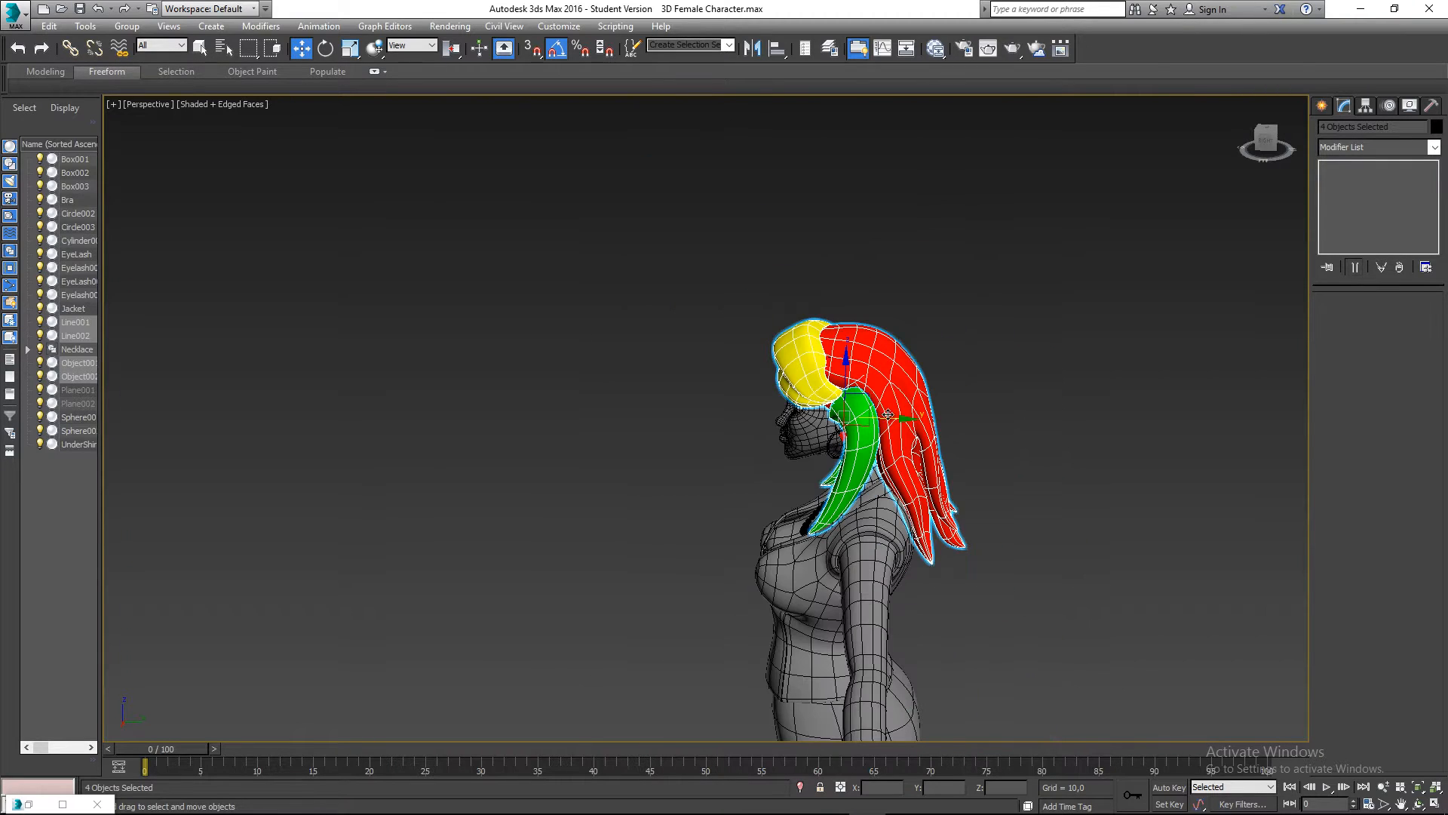
# - Move the four selected hair pieces together forward, well clear of the head
pyautogui.moveTo(885, 420); pyautogui.dragTo(324, 385)
pyautogui.keyDown('alt'); pyautogui.moveTo(325, 385); pyautogui.dragTo(649, 376, button='middle'); pyautogui.keyUp('alt')
pyautogui.click(420, 370)
pyautogui.keyDown('alt'); pyautogui.moveTo(705, 413); pyautogui.dragTo(928, 417, button='middle'); pyautogui.keyUp('alt')
pyautogui.moveTo(927, 417); pyautogui.dragTo(1139, 588)
# - Undo the joint move of the hair pieces, keeping all four selected
pyautogui.hotkey('ctrl', 'z')
pyautogui.hotkey('ctrl', 'z')
pyautogui.hotkey('ctrl', 'z')
pyautogui.hotkey('ctrl', 'z')
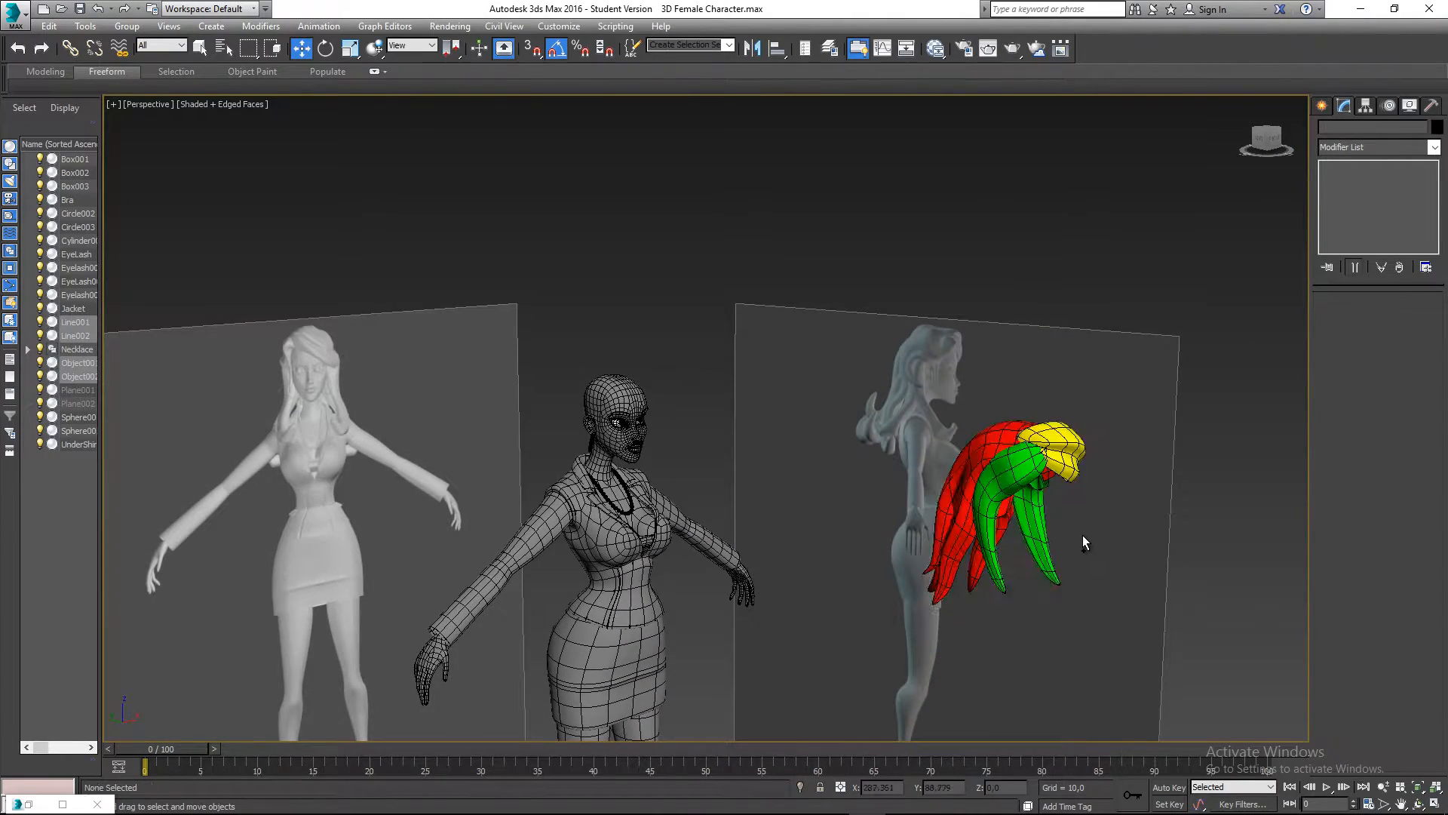
pyautogui.scroll(3, 579, 386)
pyautogui.scroll(2, 579, 386)
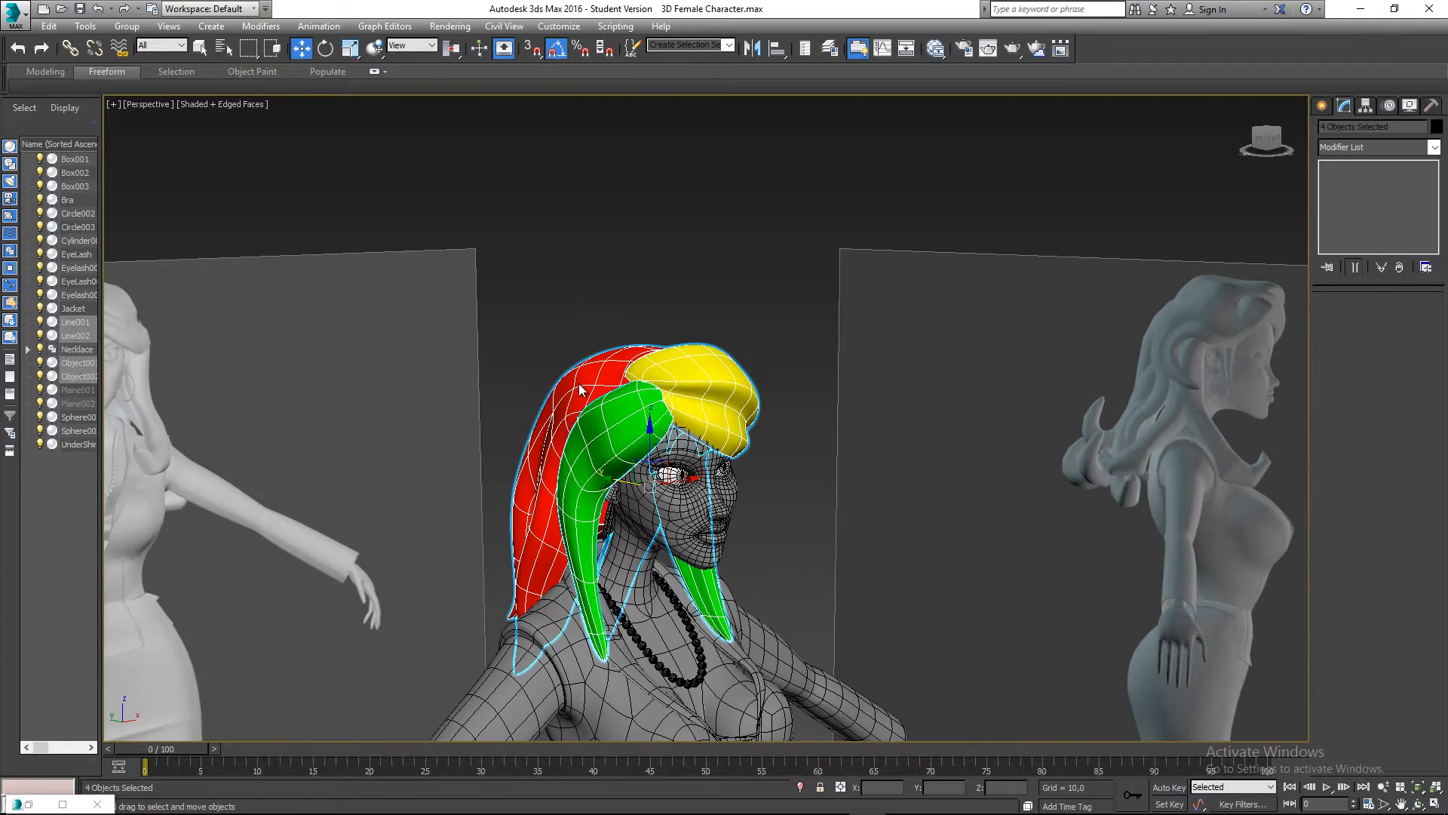
# - Hide the four selected hair pieces to leave the head bald
pyautogui.rightClick(715, 379)
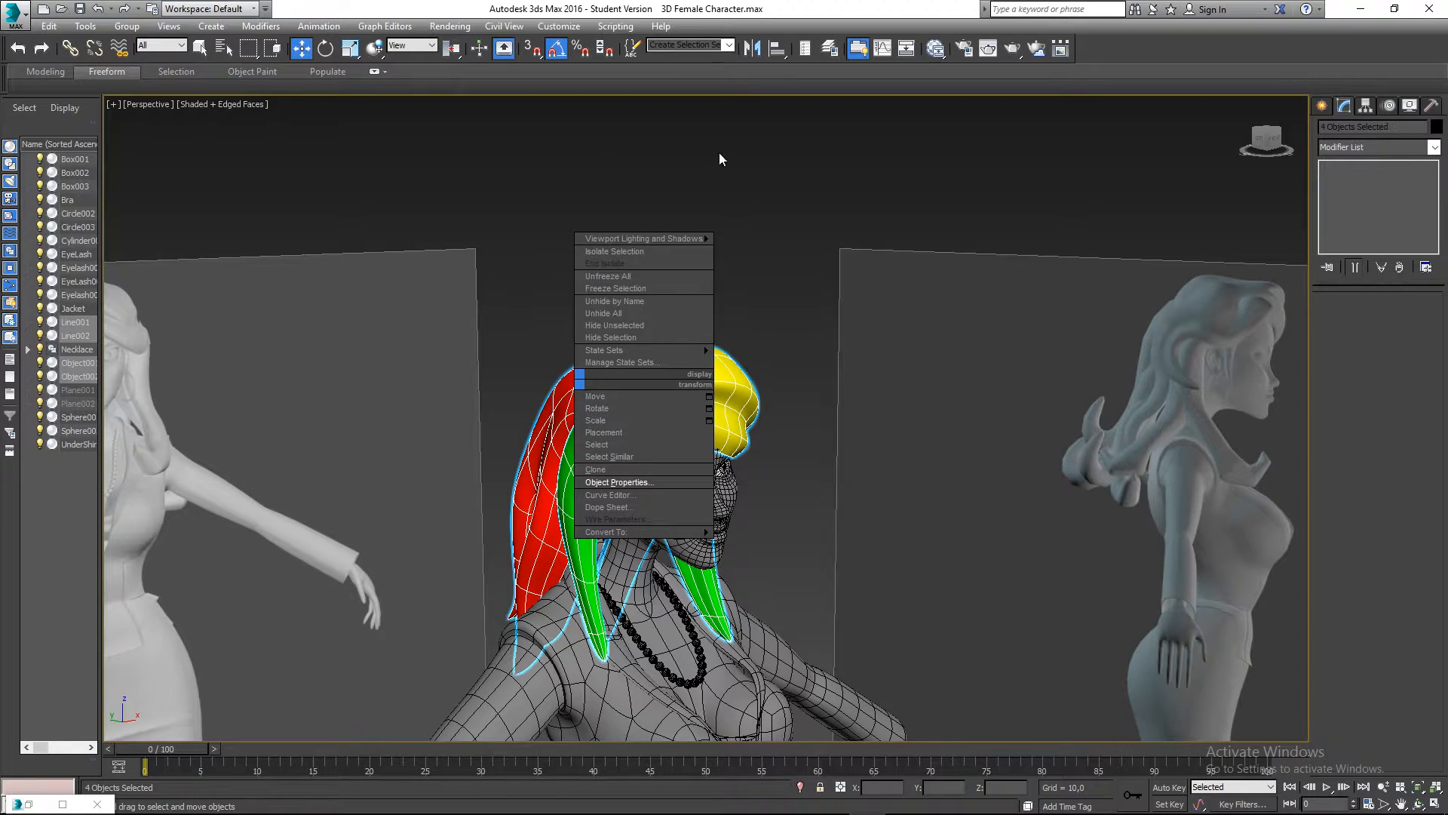
pyautogui.click(627, 337)
pyautogui.keyDown('alt'); pyautogui.moveTo(628, 334); pyautogui.dragTo(818, 314, button='middle'); pyautogui.keyUp('alt')
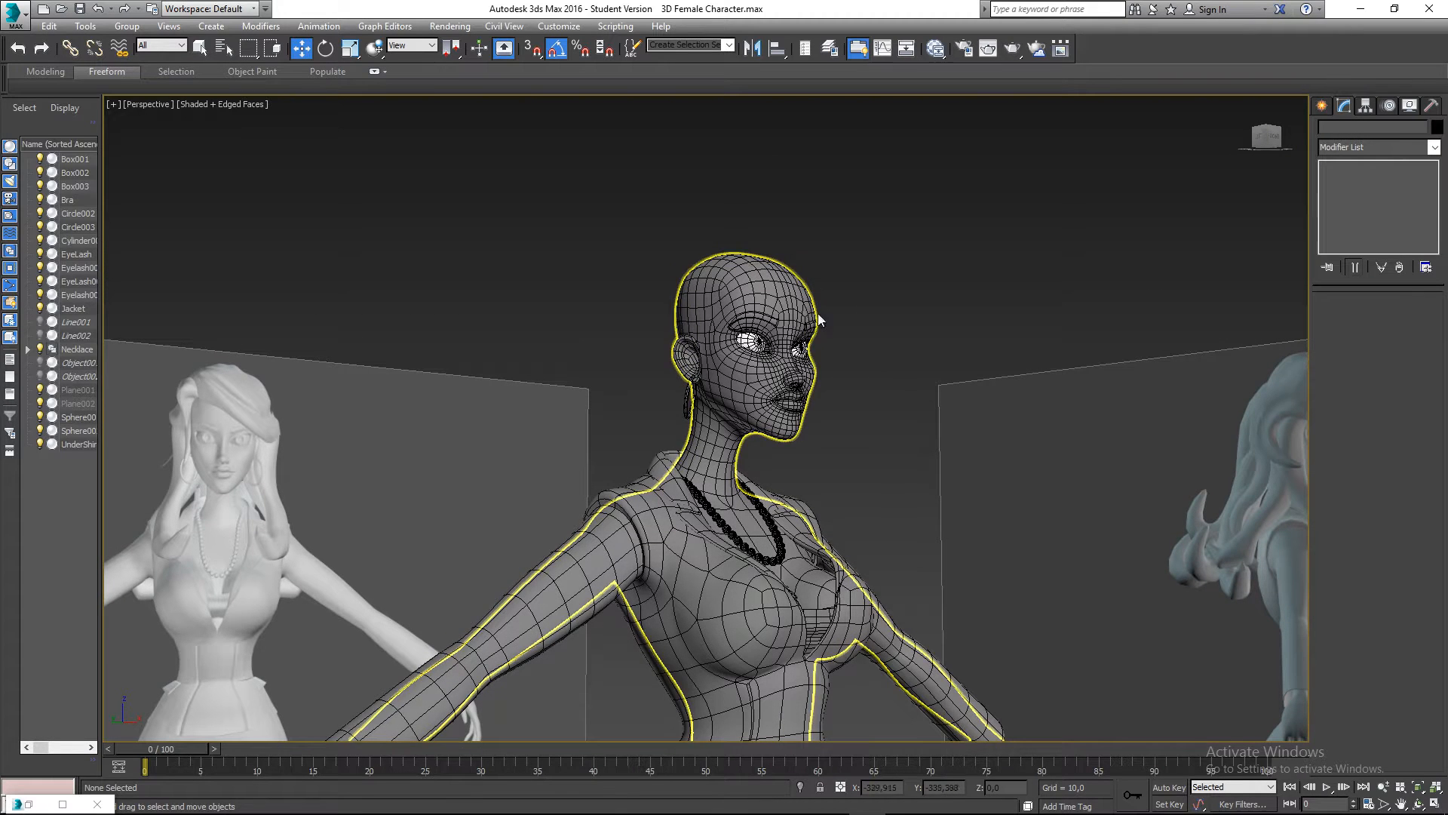
# - Draw a closed Line spline outlining the front hair across the forehead and over the skull in the wireframe Front view
pyautogui.click(1320, 107)
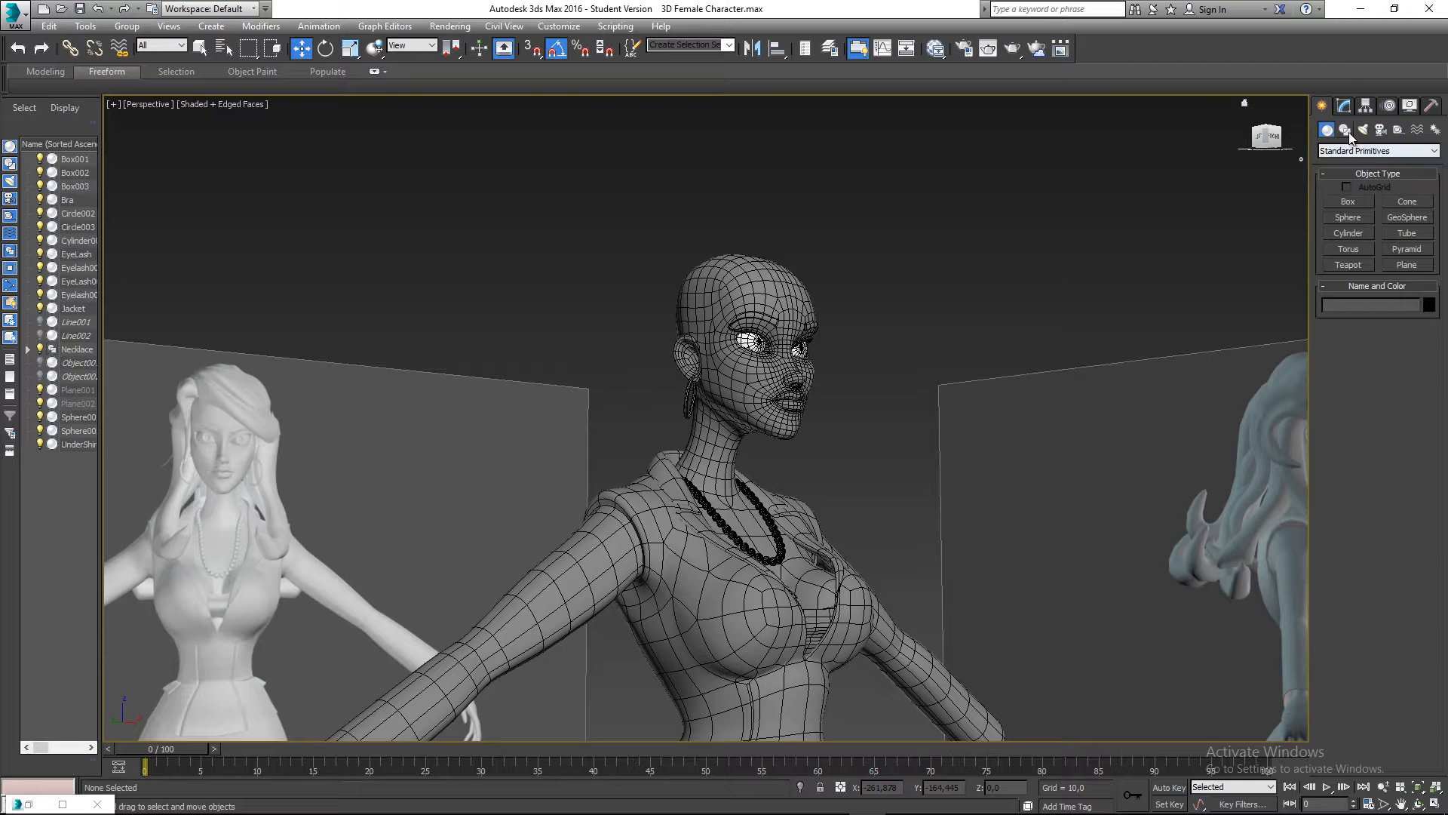
pyautogui.click(1346, 131)
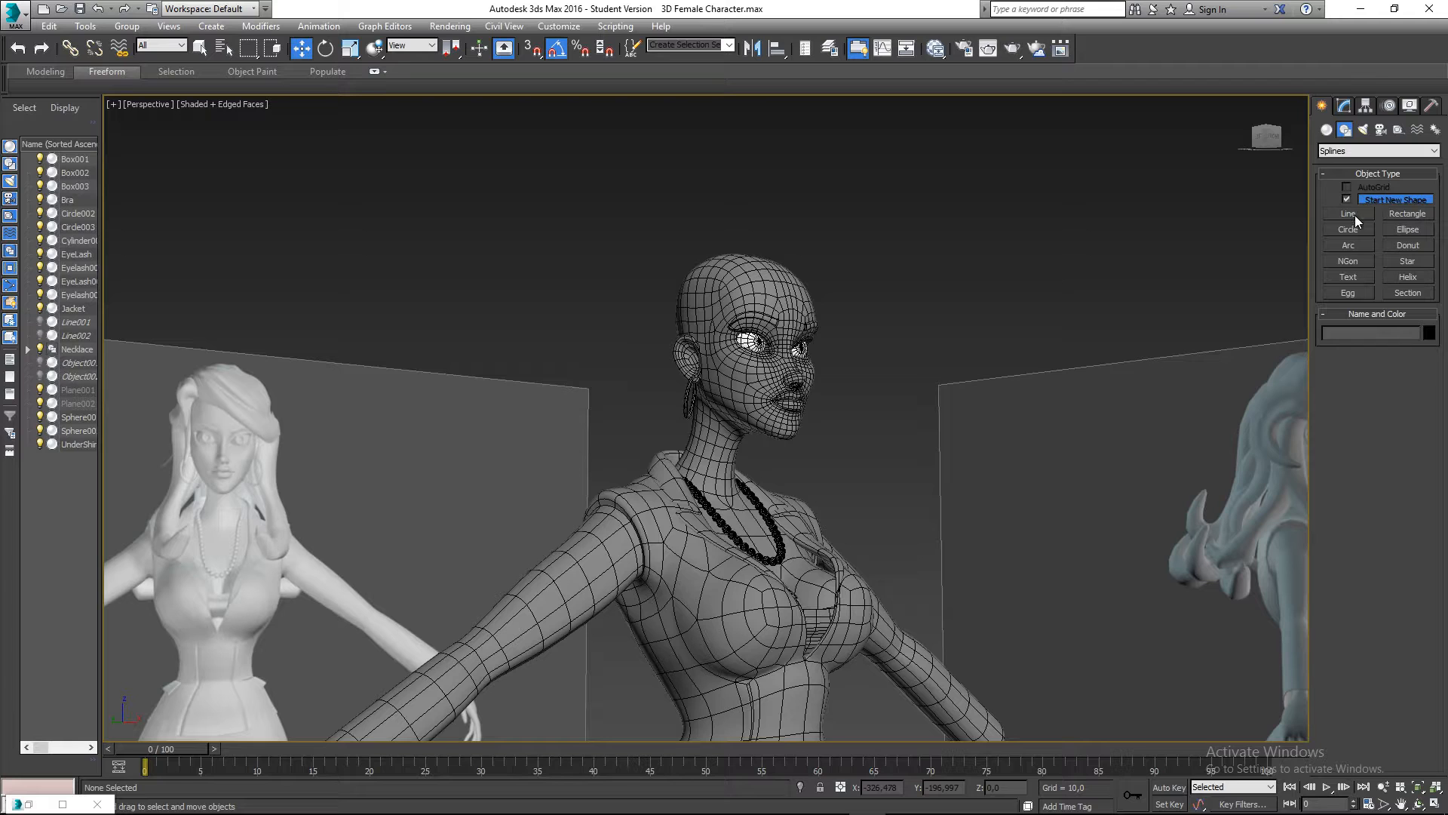
pyautogui.click(1351, 215)
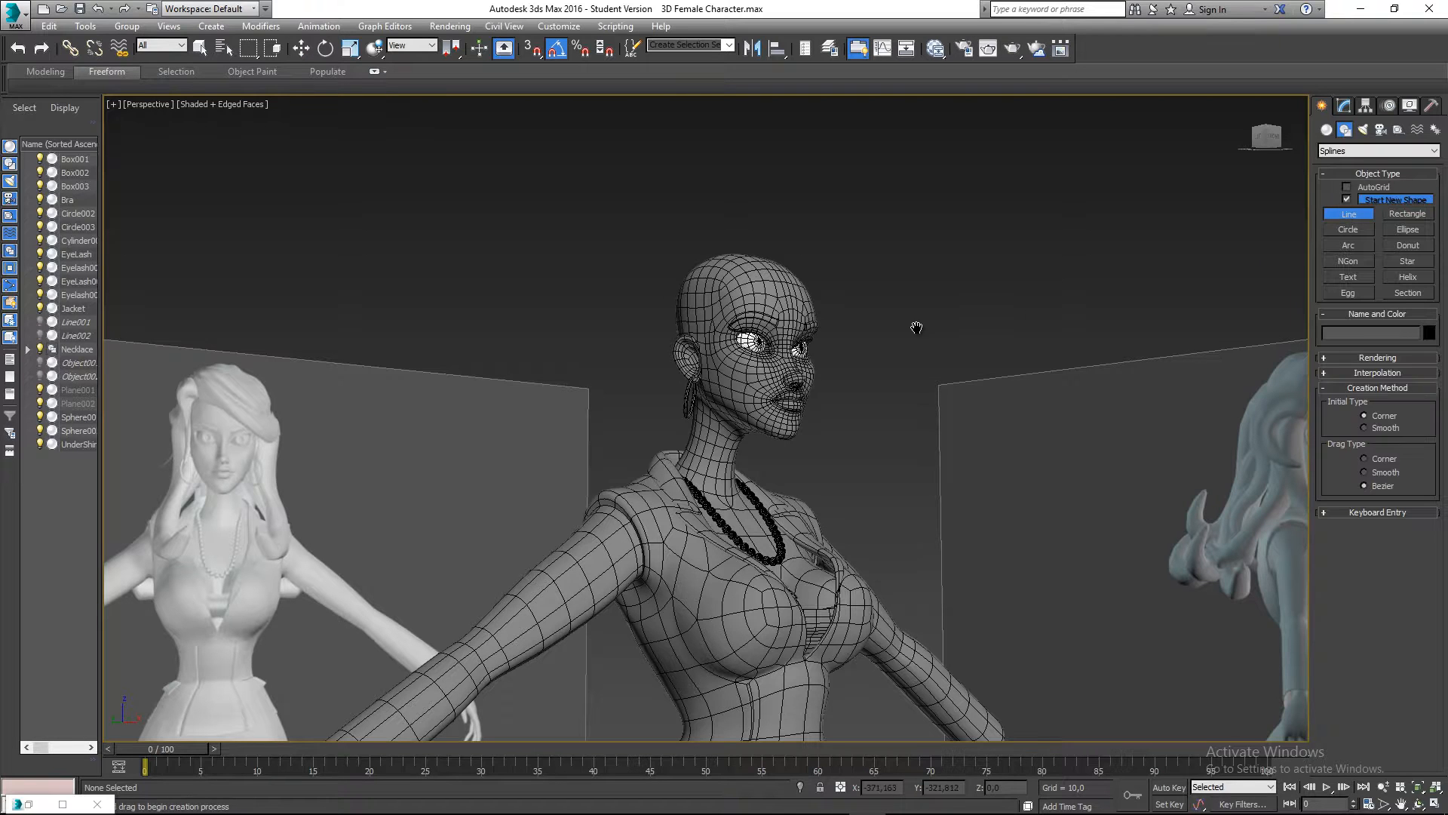
pyautogui.moveTo(915, 323); pyautogui.dragTo(877, 320, button='middle')
pyautogui.press('f')
pyautogui.scroll(5, 720, 341)
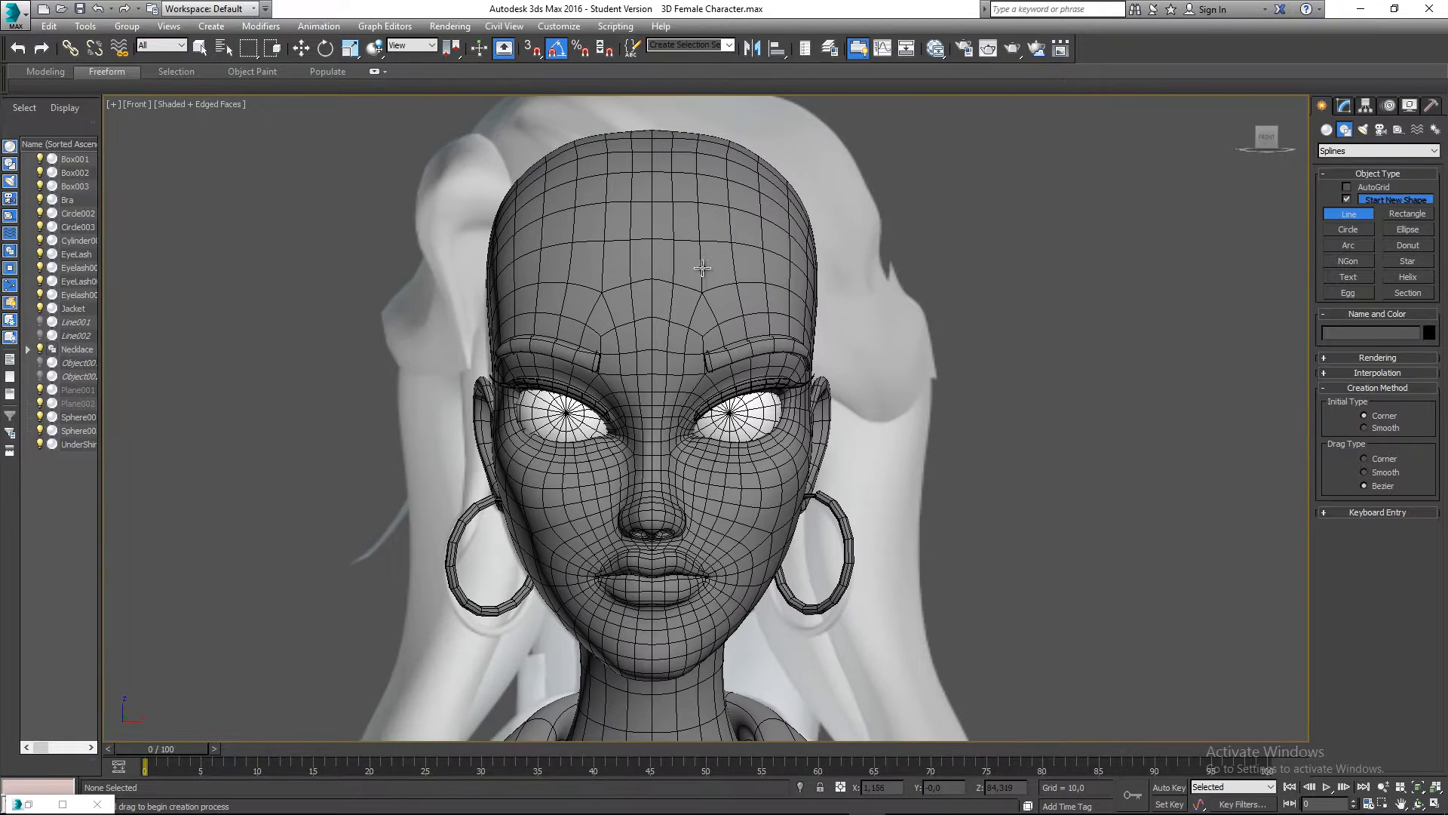
pyautogui.press('F3')
pyautogui.moveTo(723, 342); pyautogui.dragTo(704, 298, button='middle')
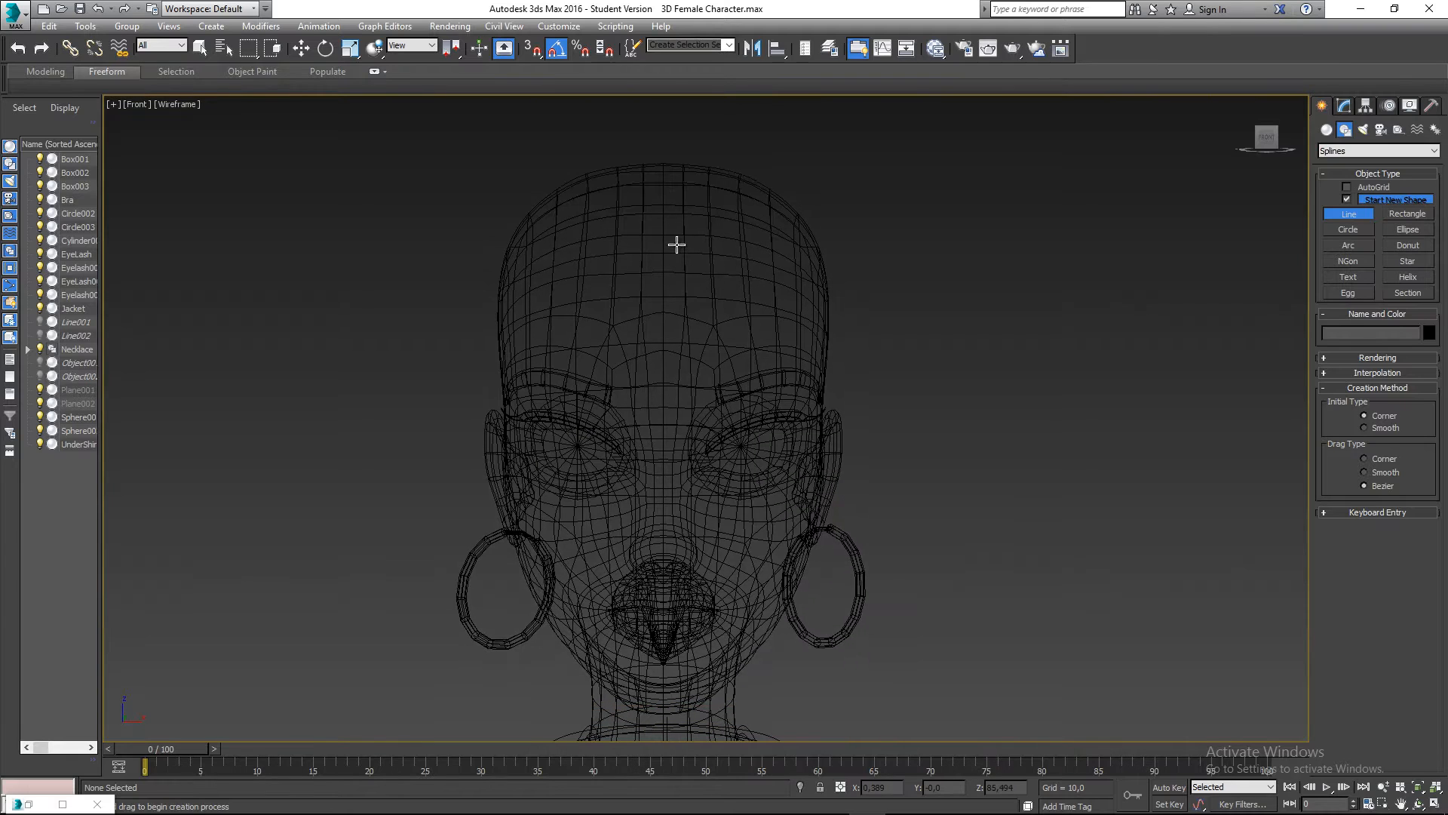
pyautogui.click(485, 257)
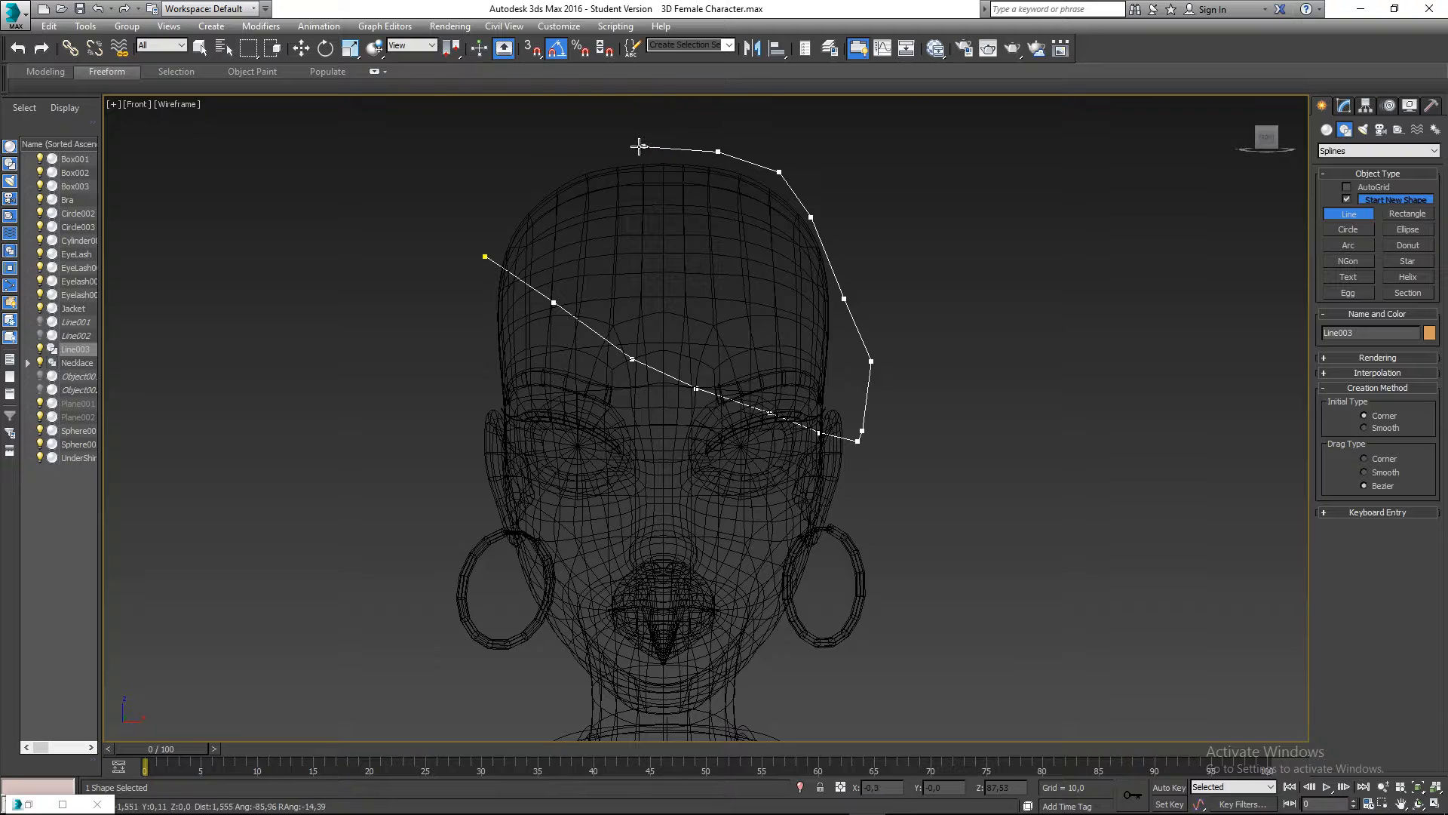
pyautogui.click(562, 163)
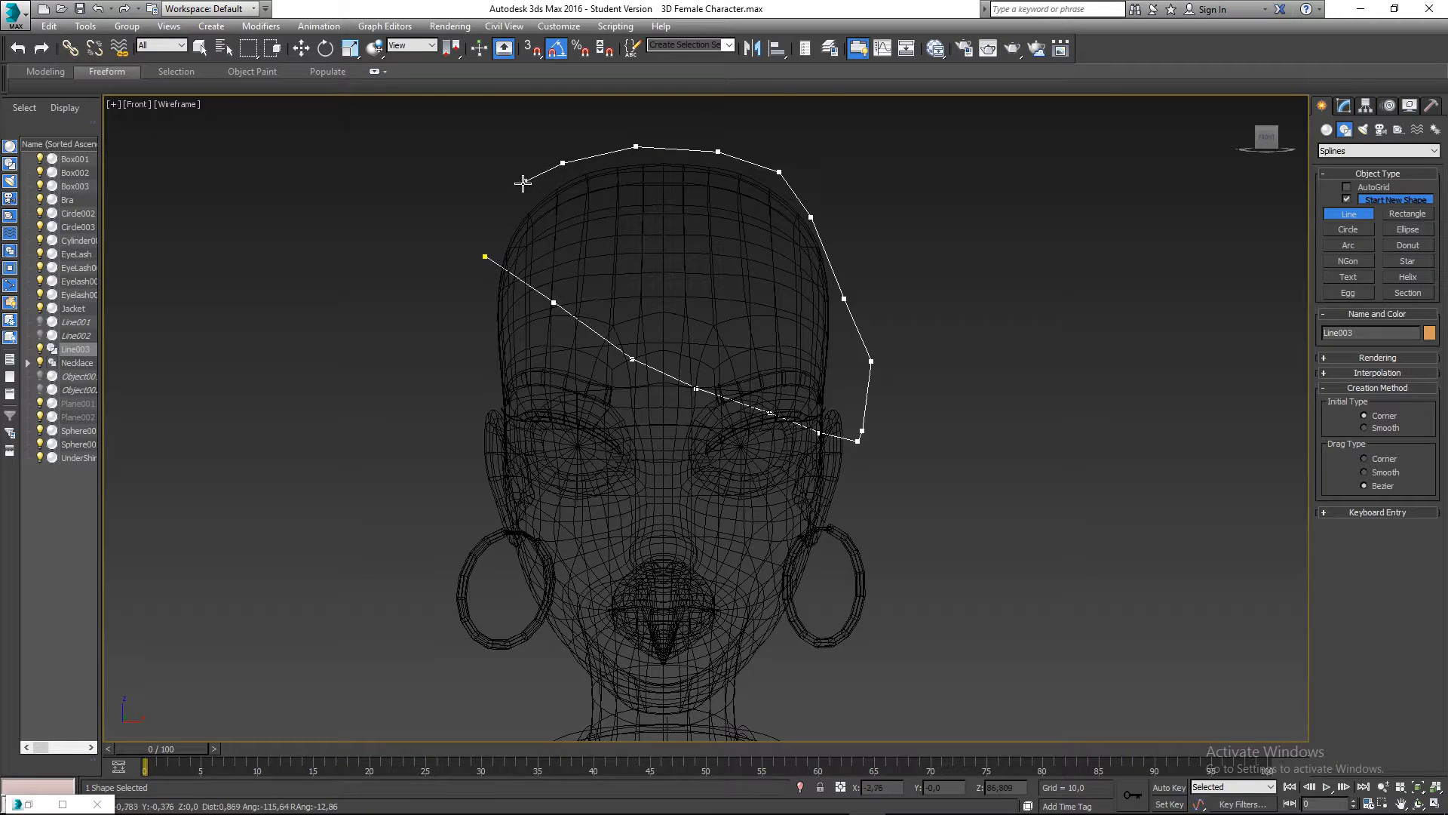
pyautogui.click(483, 257)
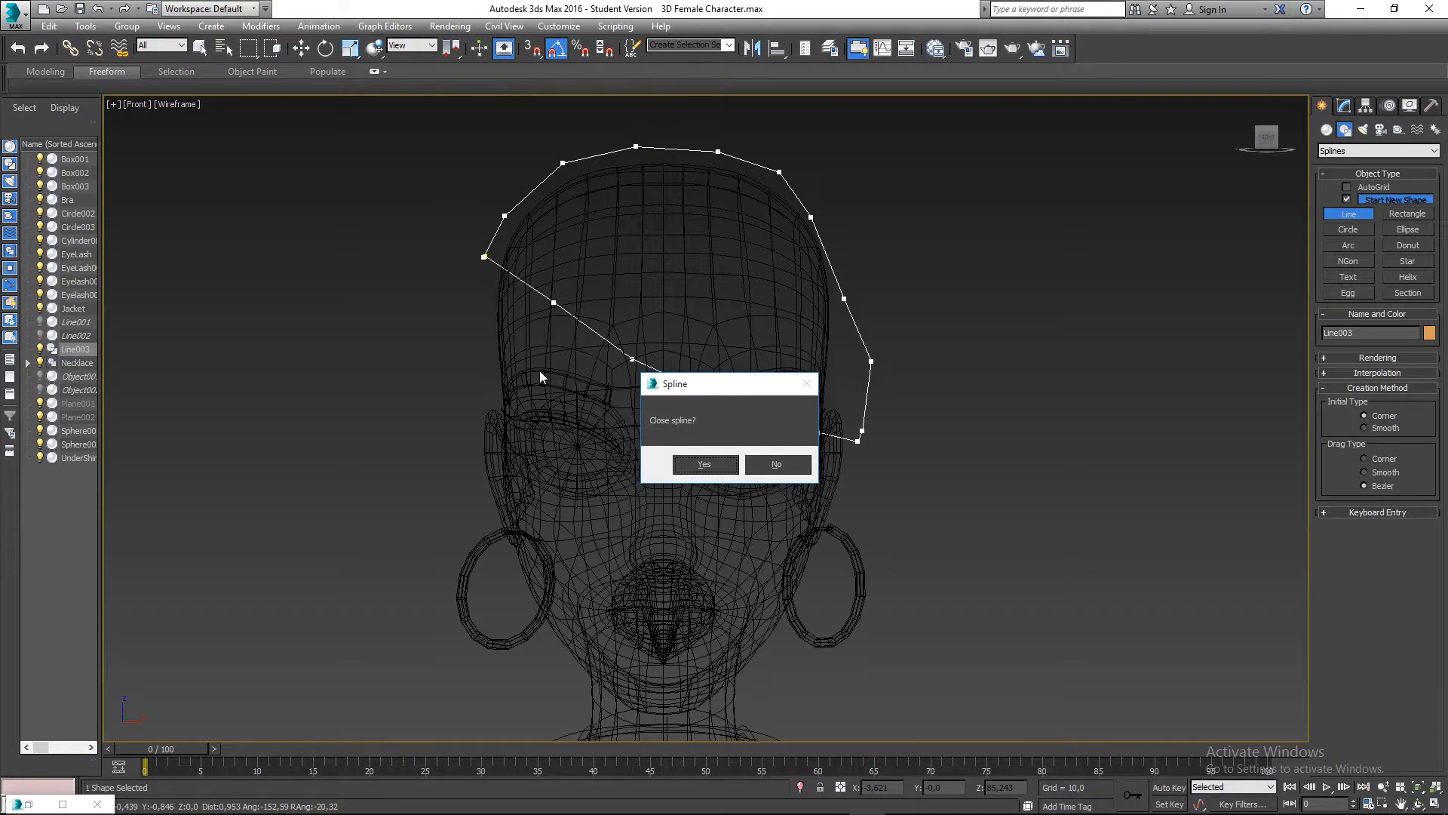
pyautogui.click(702, 466)
pyautogui.moveTo(688, 373); pyautogui.dragTo(687, 400, button='middle')
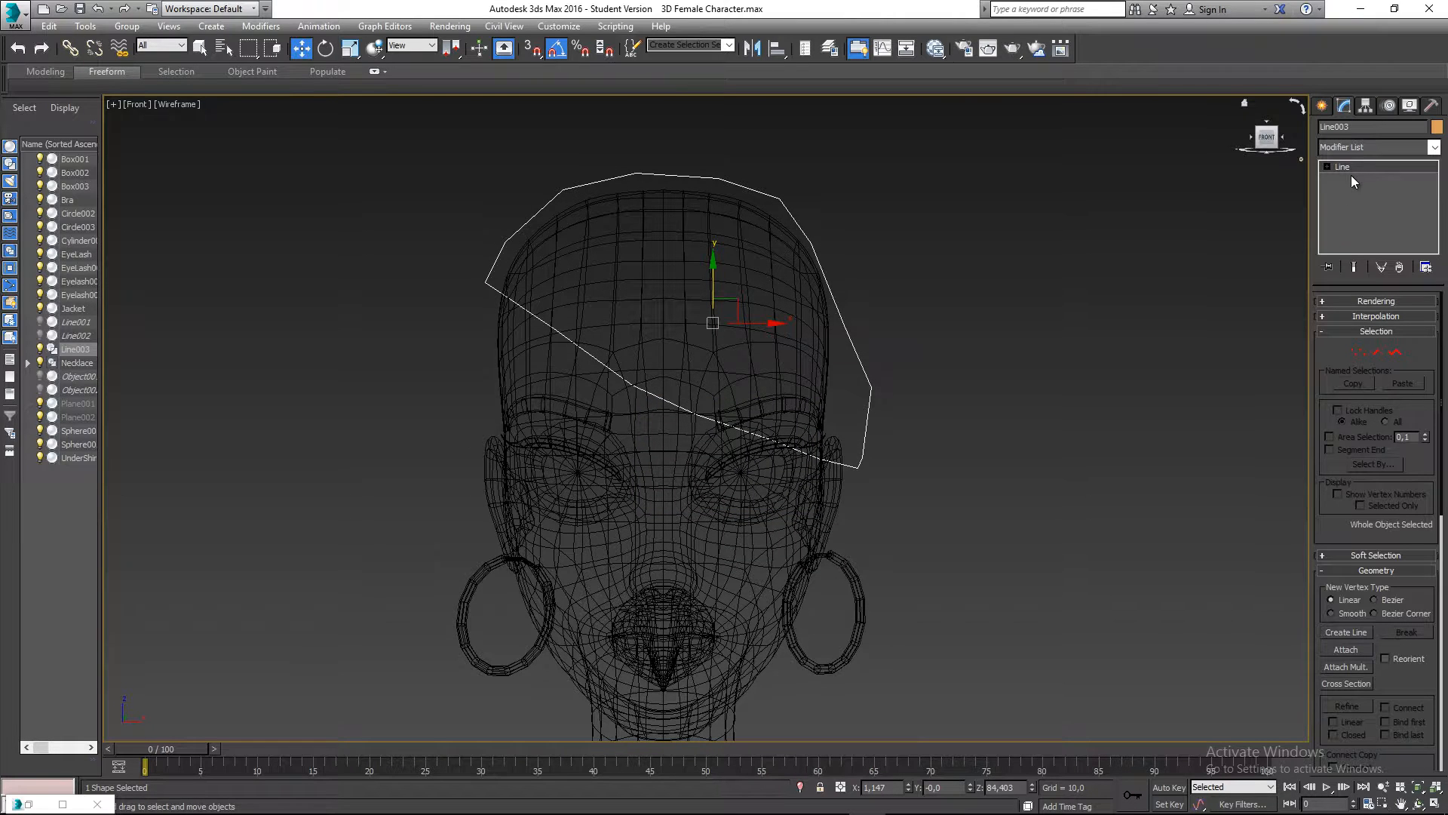
# - Move the outline's vertices beside the character's left temple and upper skull to follow the head's curve with a small, even gap
pyautogui.click(1355, 350)
pyautogui.scroll(2, 895, 387)
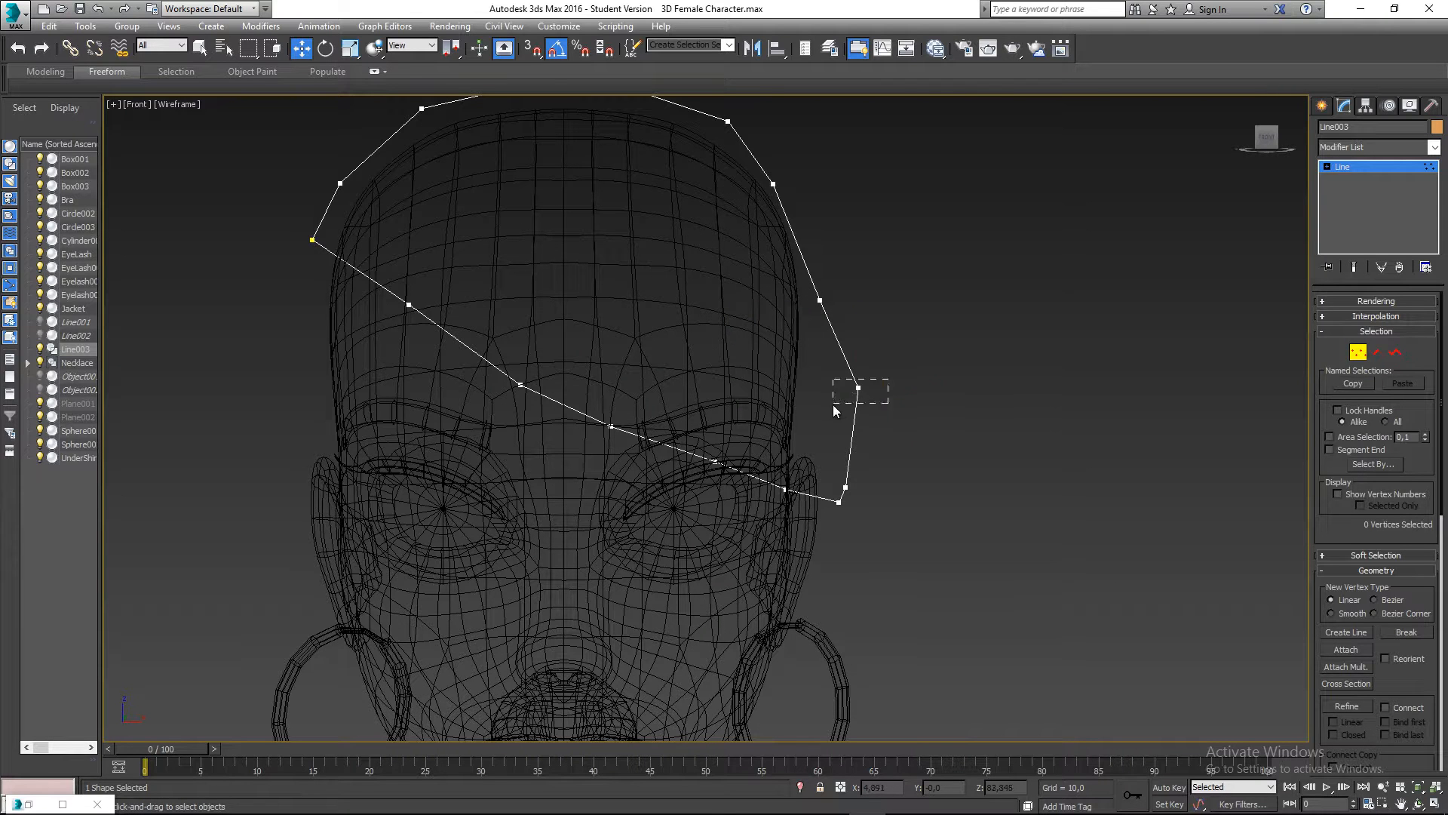
pyautogui.moveTo(832, 404); pyautogui.dragTo(848, 375)
pyautogui.click(820, 300)
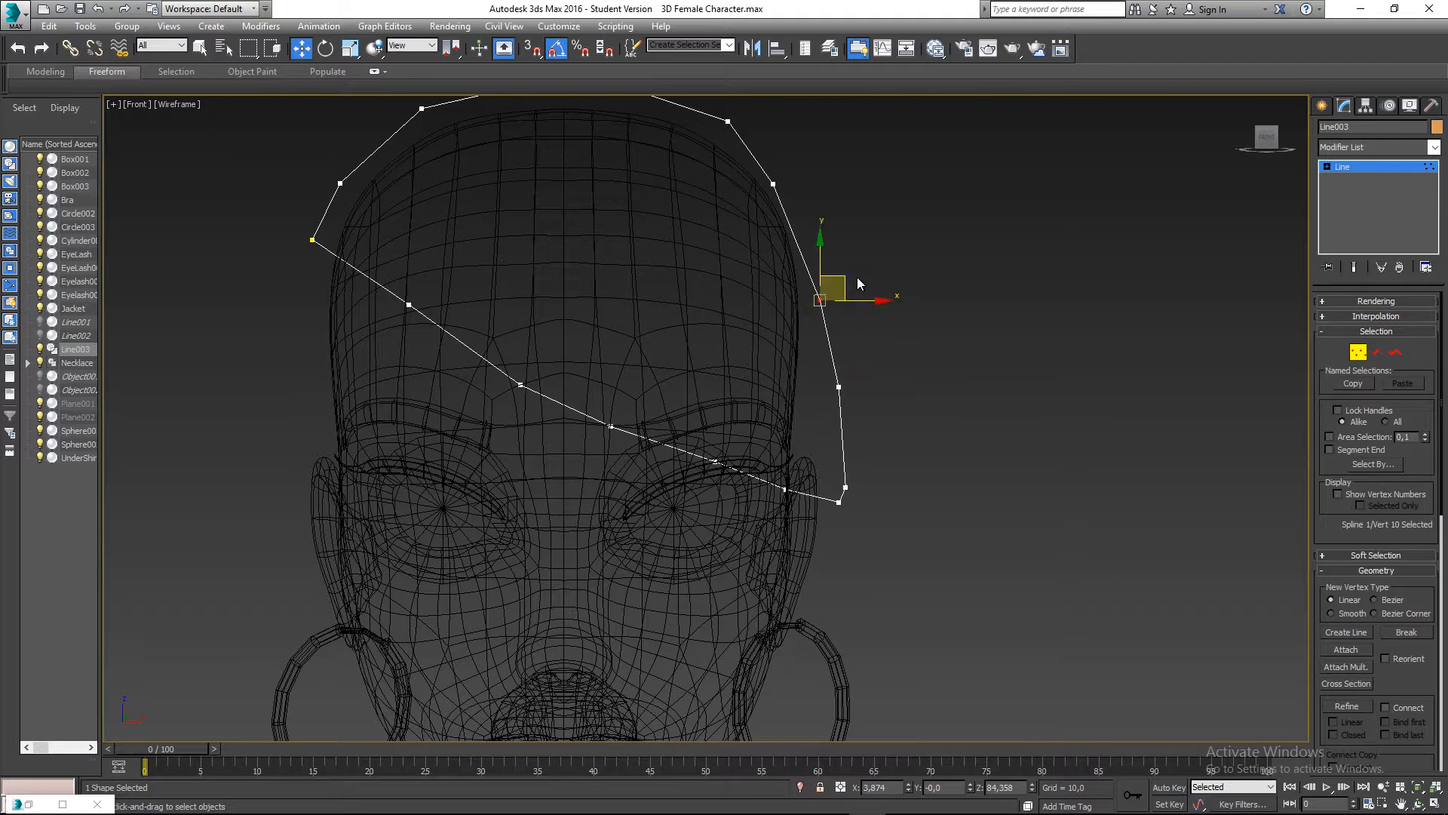
pyautogui.moveTo(844, 276); pyautogui.dragTo(855, 269)
pyautogui.moveTo(855, 269); pyautogui.dragTo(866, 356, button='middle')
pyautogui.moveTo(845, 305); pyautogui.dragTo(828, 240)
pyautogui.click(739, 208)
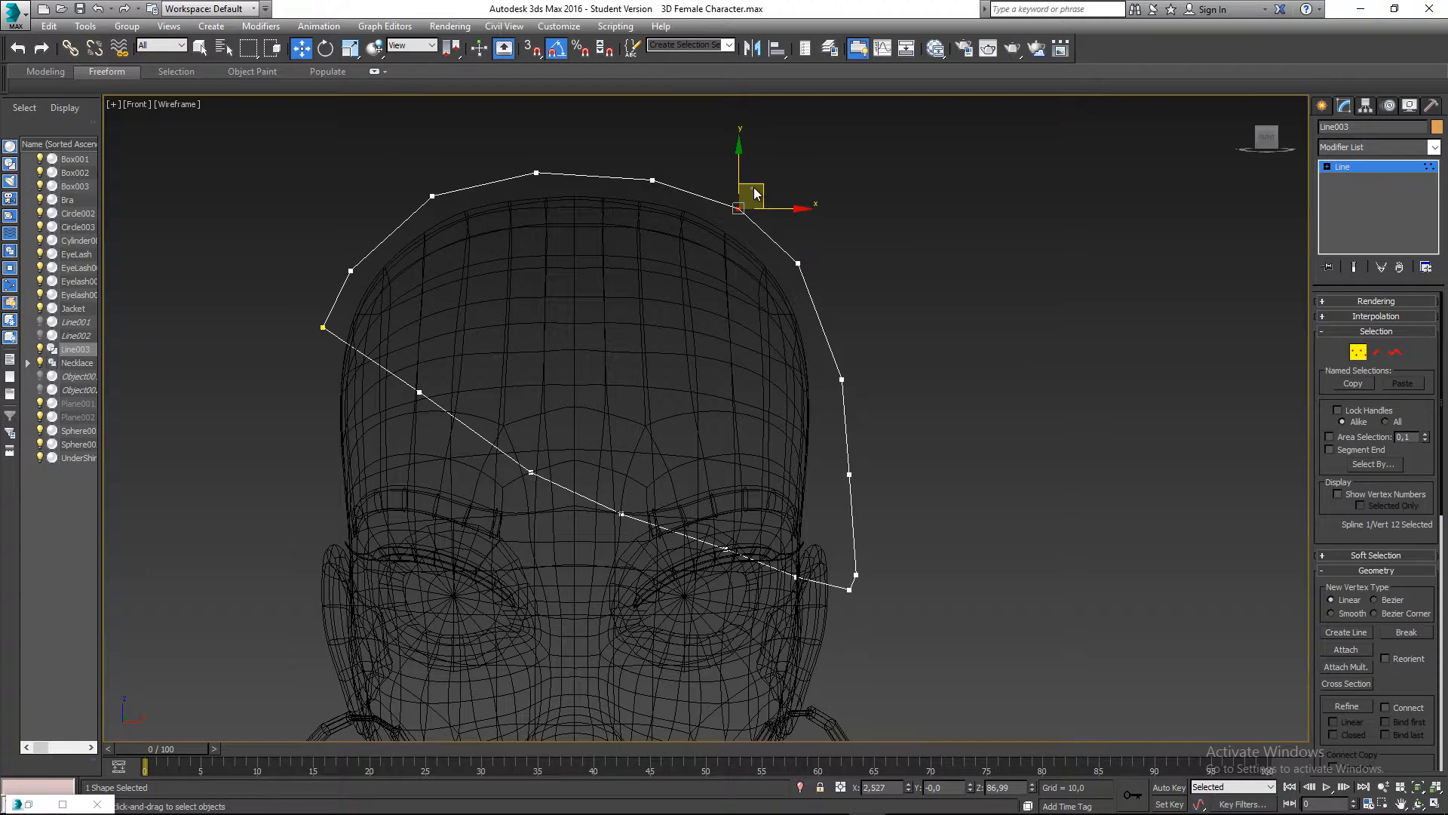
# - Adjust the lower hairline vertices across the forehead and raise the two tip vertices beside the character's left eye
pyautogui.moveTo(415, 319); pyautogui.dragTo(445, 282, button='middle')
pyautogui.click(450, 354)
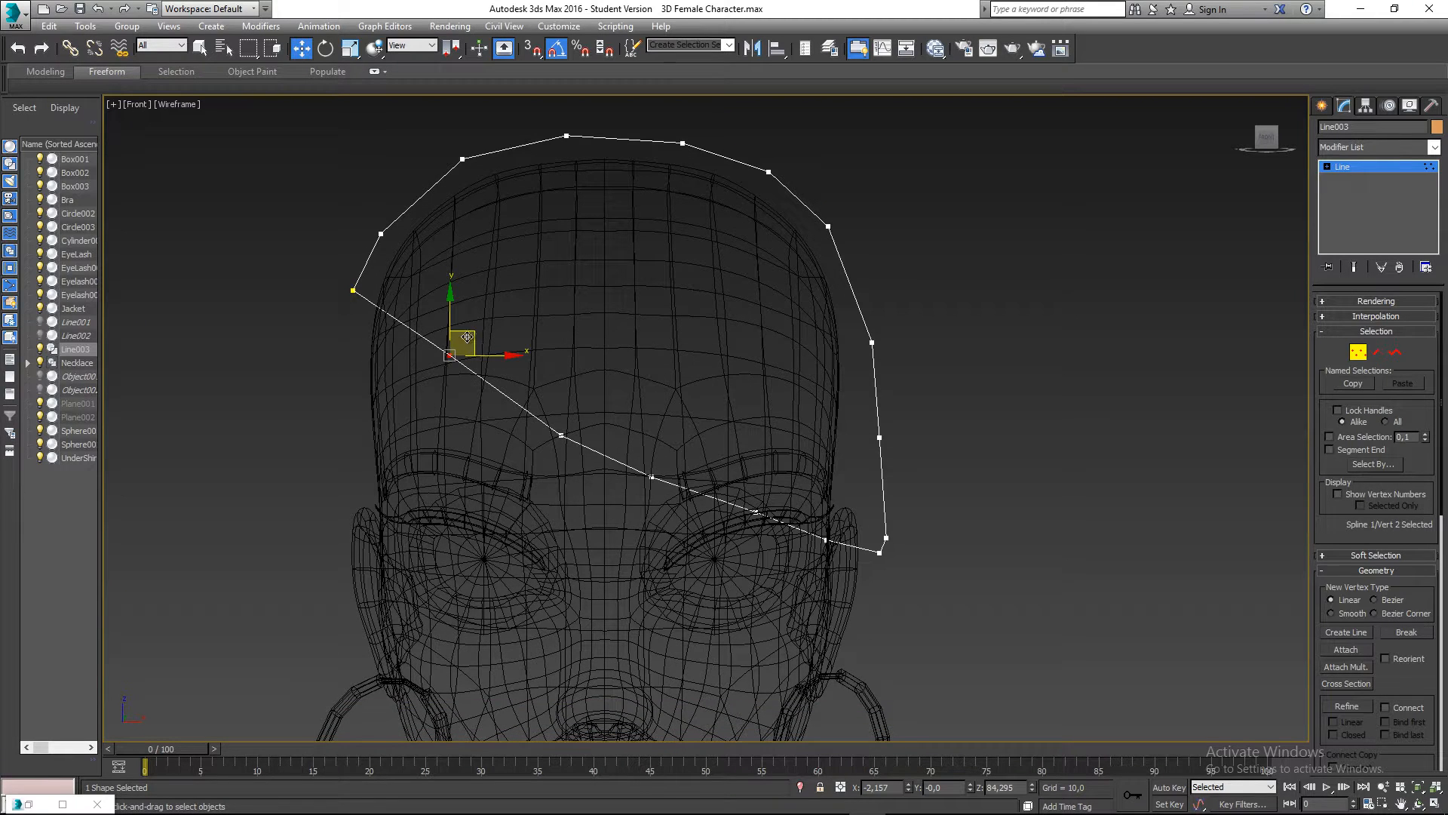
pyautogui.moveTo(467, 337); pyautogui.dragTo(457, 349)
pyautogui.click(561, 435)
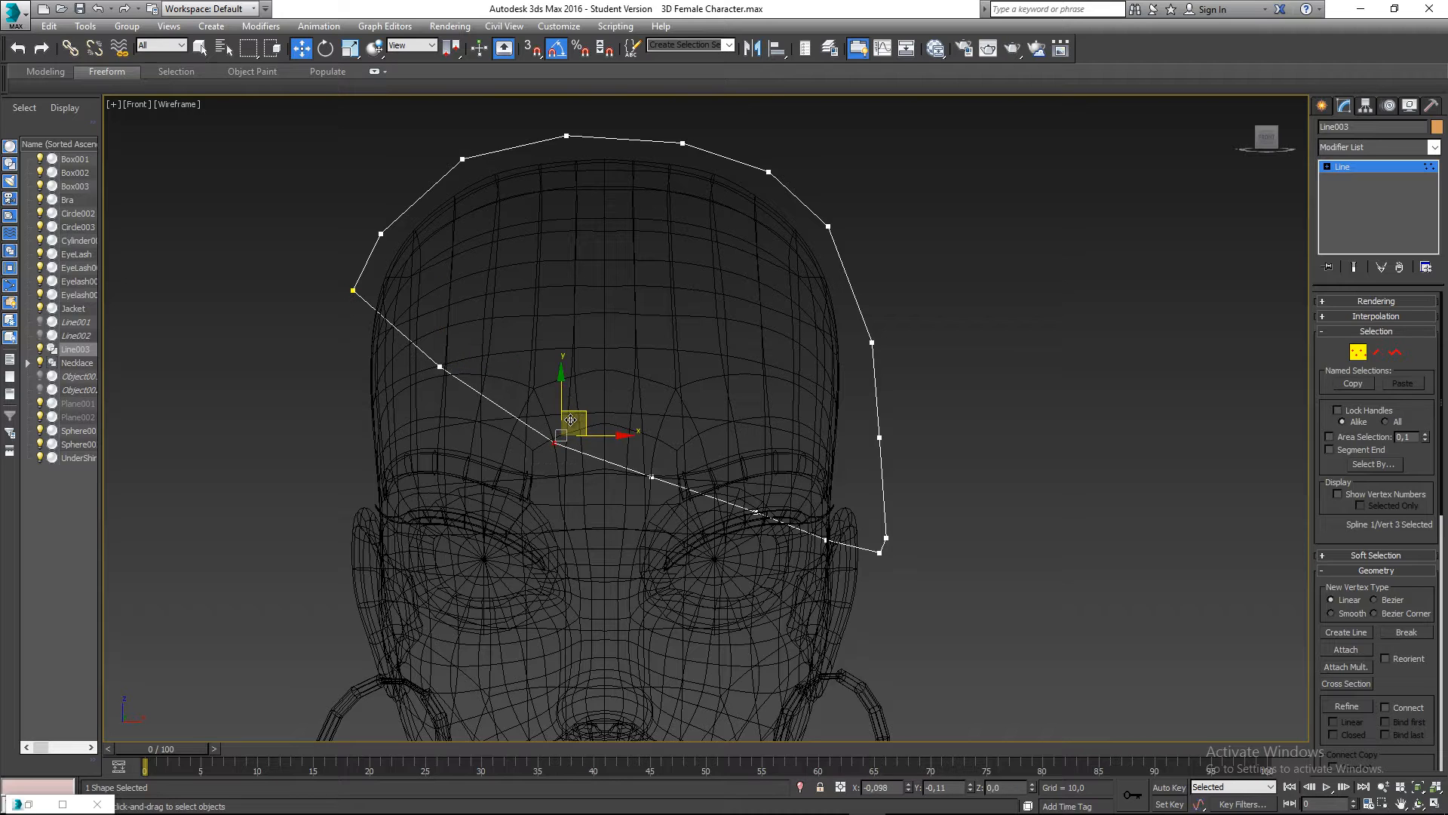
pyautogui.moveTo(571, 419); pyautogui.dragTo(564, 427)
pyautogui.click(755, 510)
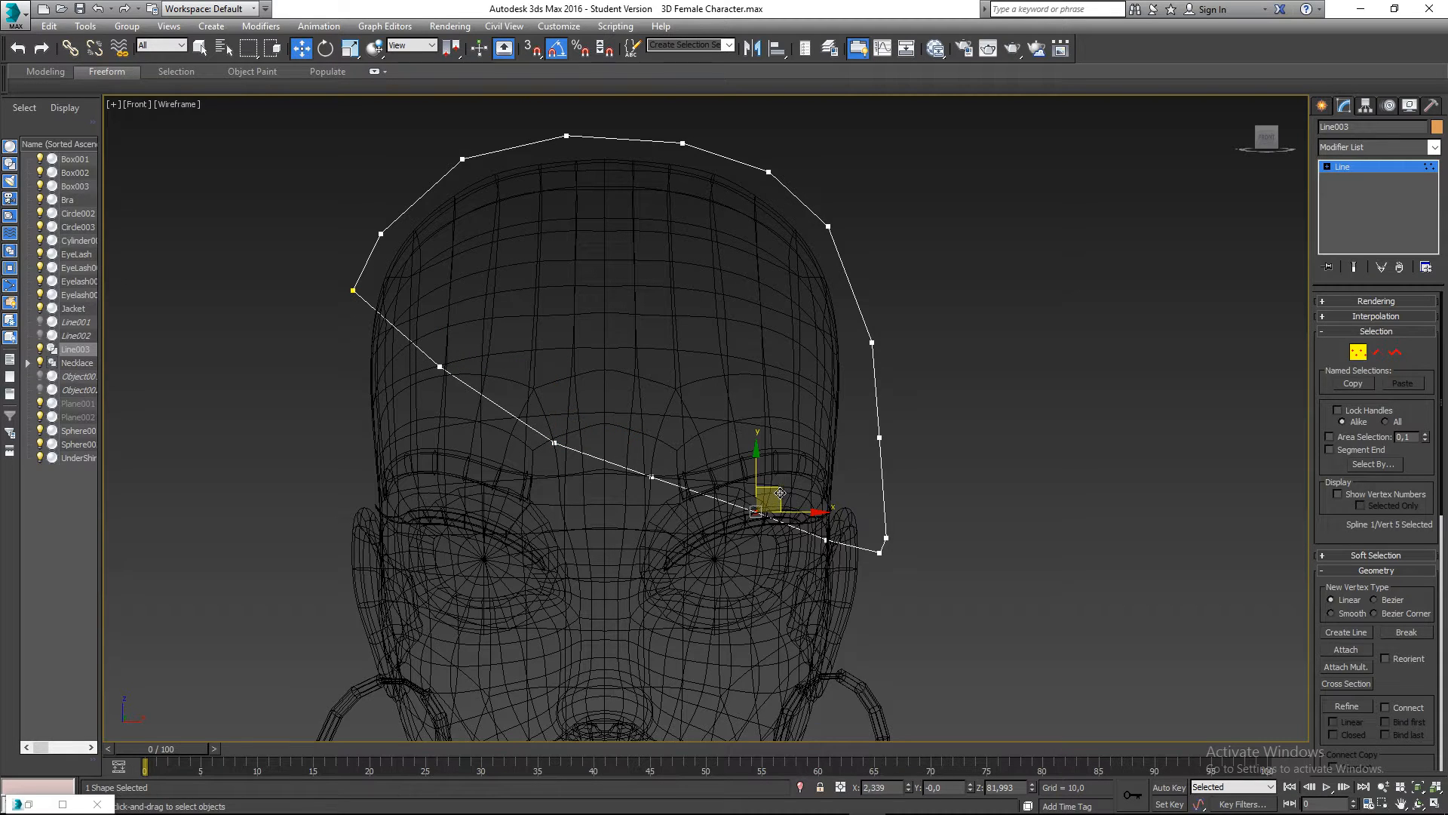
pyautogui.moveTo(780, 492); pyautogui.dragTo(782, 490)
pyautogui.moveTo(853, 519); pyautogui.dragTo(850, 501)
pyautogui.moveTo(854, 573); pyautogui.dragTo(904, 523)
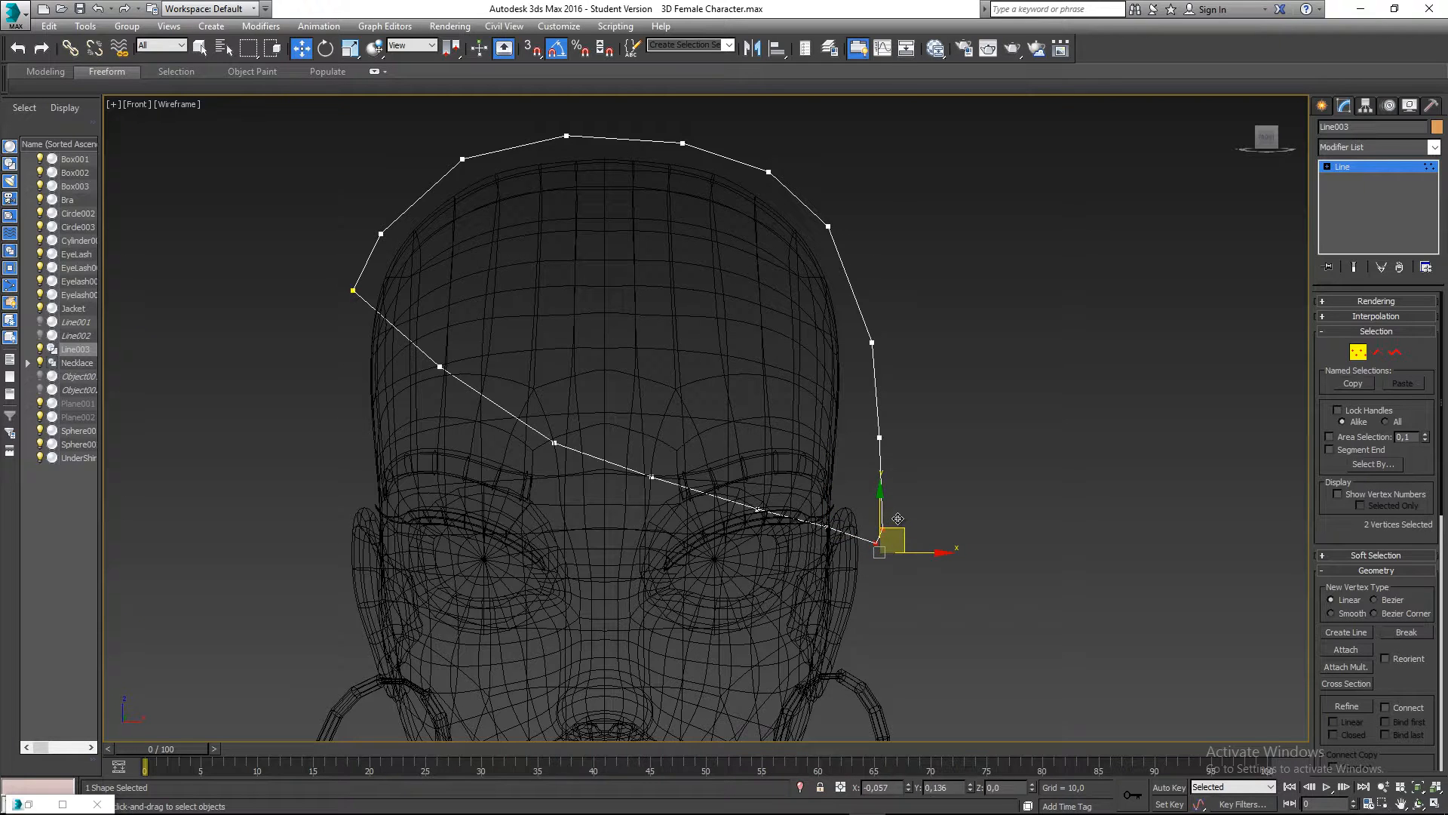
# - Lower the outline's end vertex at the character's right temple and shift the adjacent hairline vertex outward to round the curve
pyautogui.click(549, 307)
pyautogui.scroll(-2, 642, 322)
pyautogui.moveTo(622, 340); pyautogui.dragTo(593, 269, button='middle')
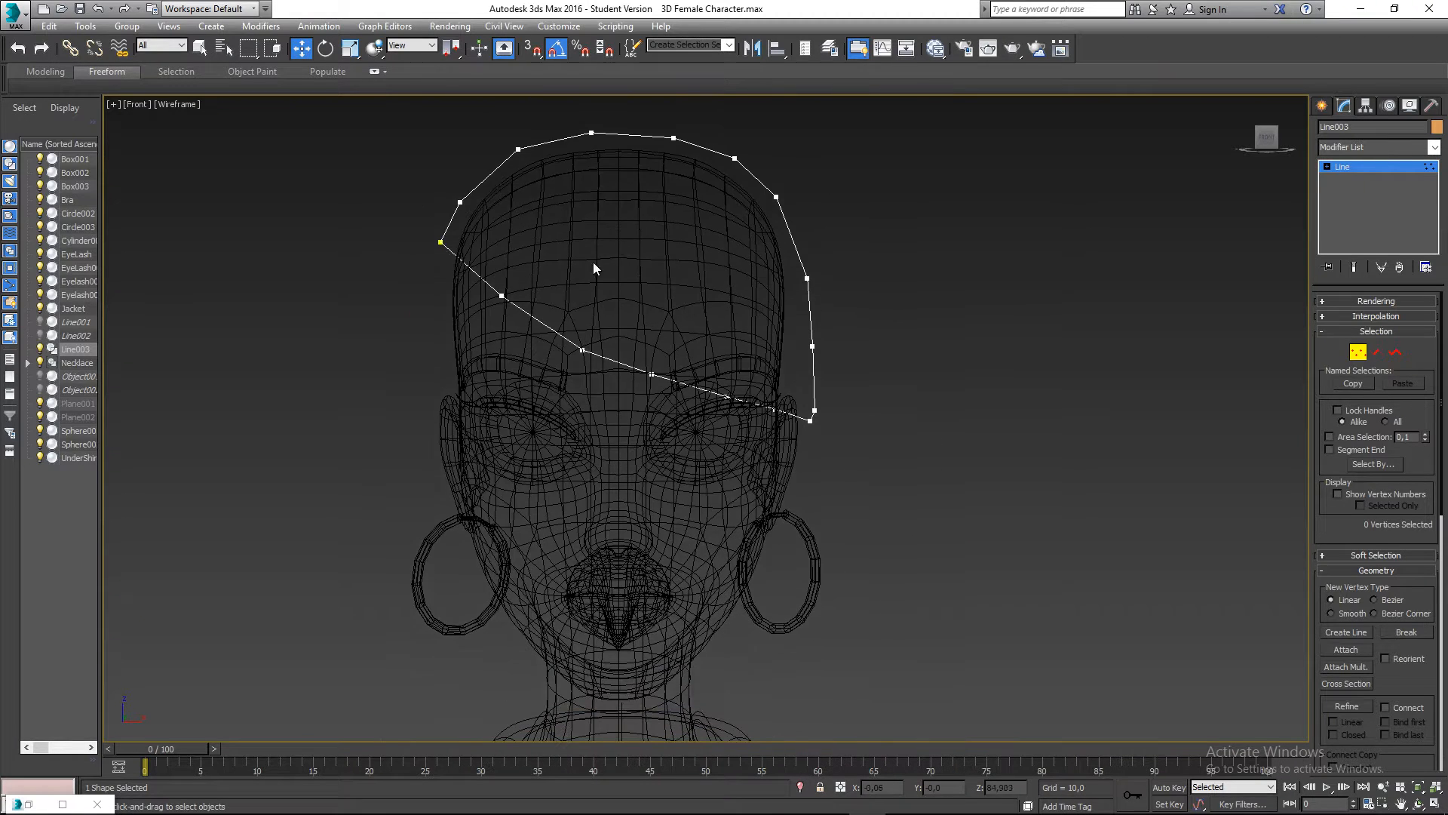
pyautogui.click(441, 241)
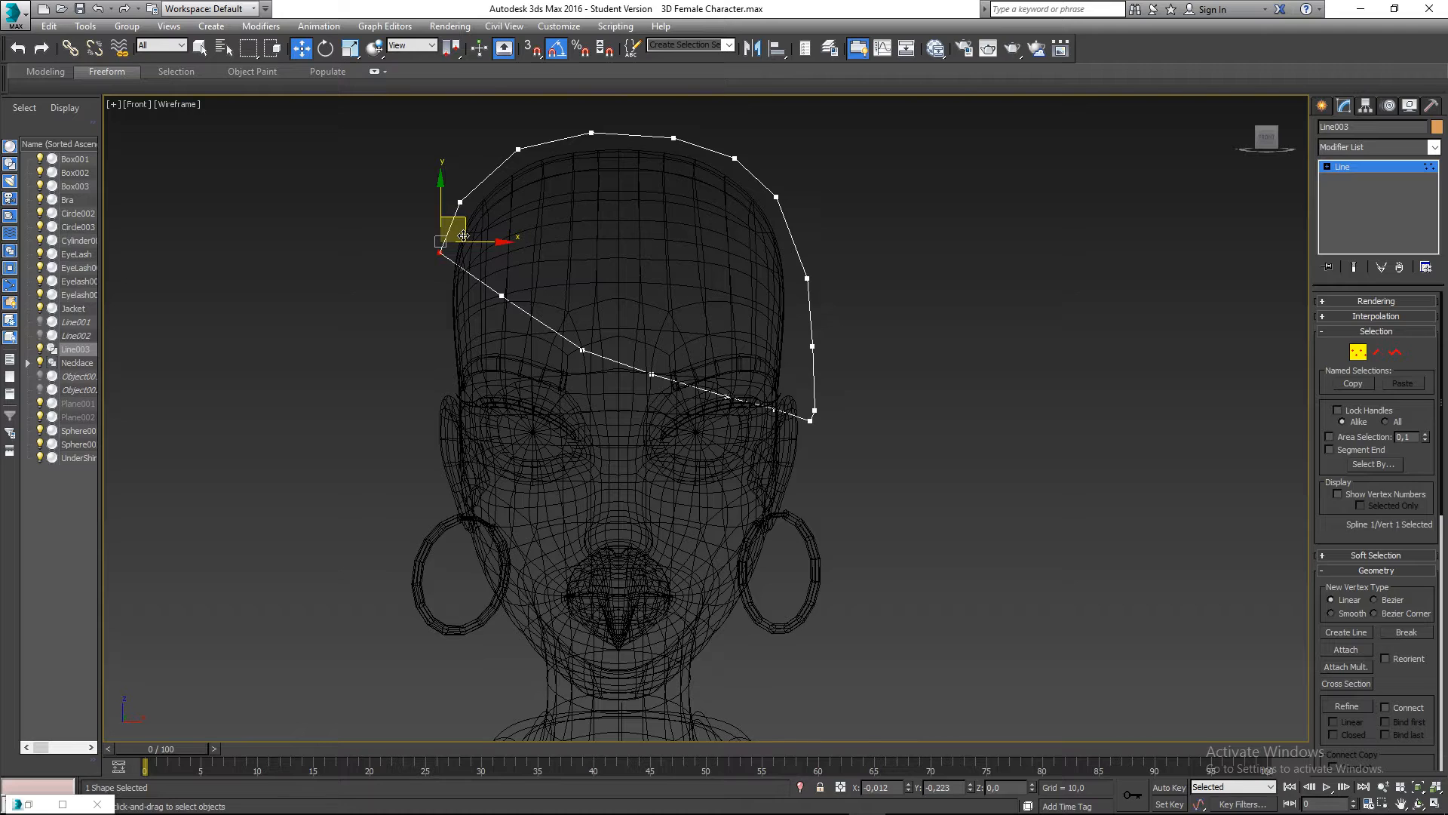
pyautogui.click(505, 237)
pyautogui.moveTo(576, 243); pyautogui.dragTo(559, 234, button='middle')
pyautogui.click(484, 287)
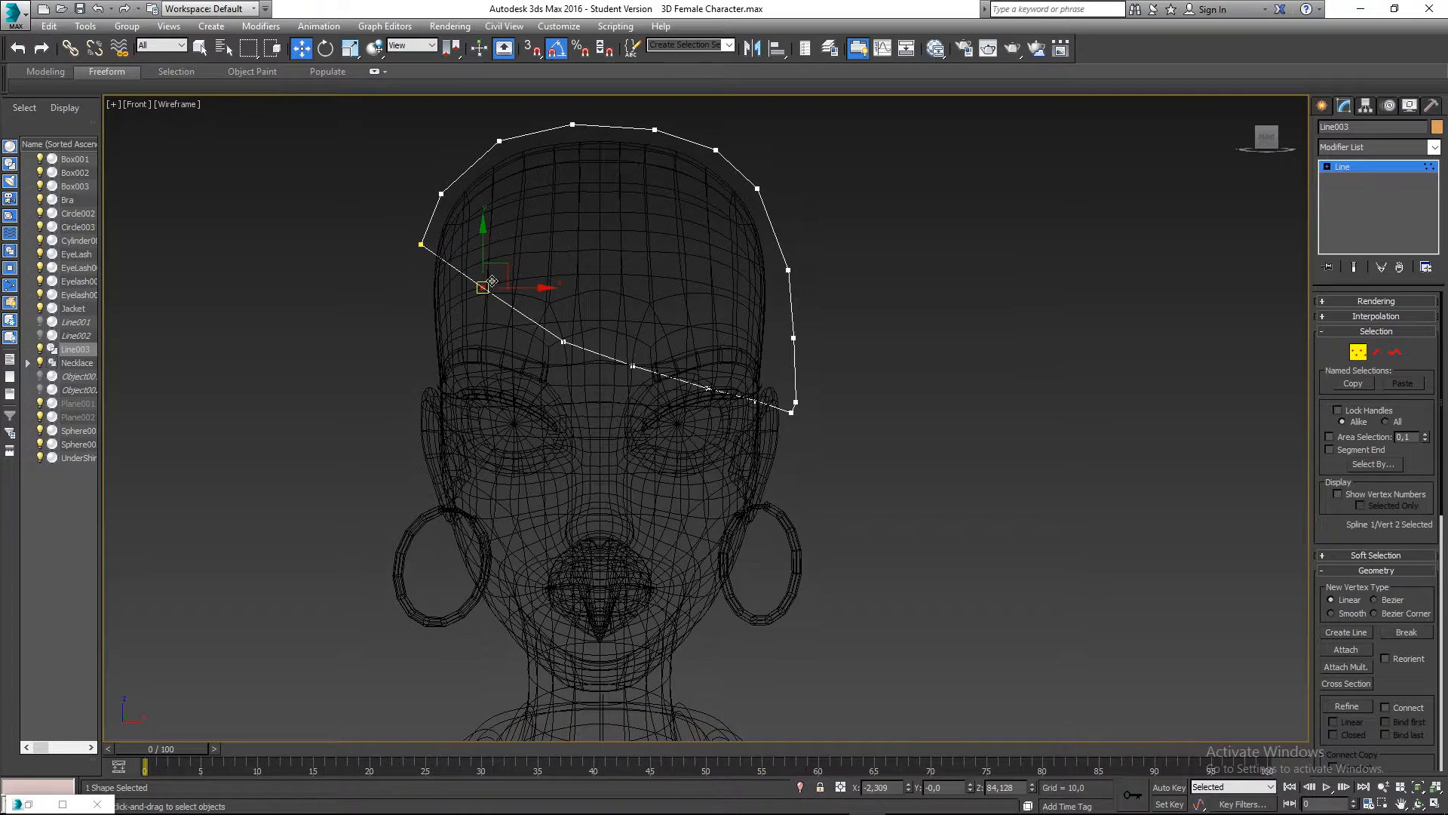
pyautogui.moveTo(508, 264); pyautogui.dragTo(497, 271)
pyautogui.click(551, 258)
pyautogui.moveTo(551, 258); pyautogui.dragTo(549, 295, button='middle')
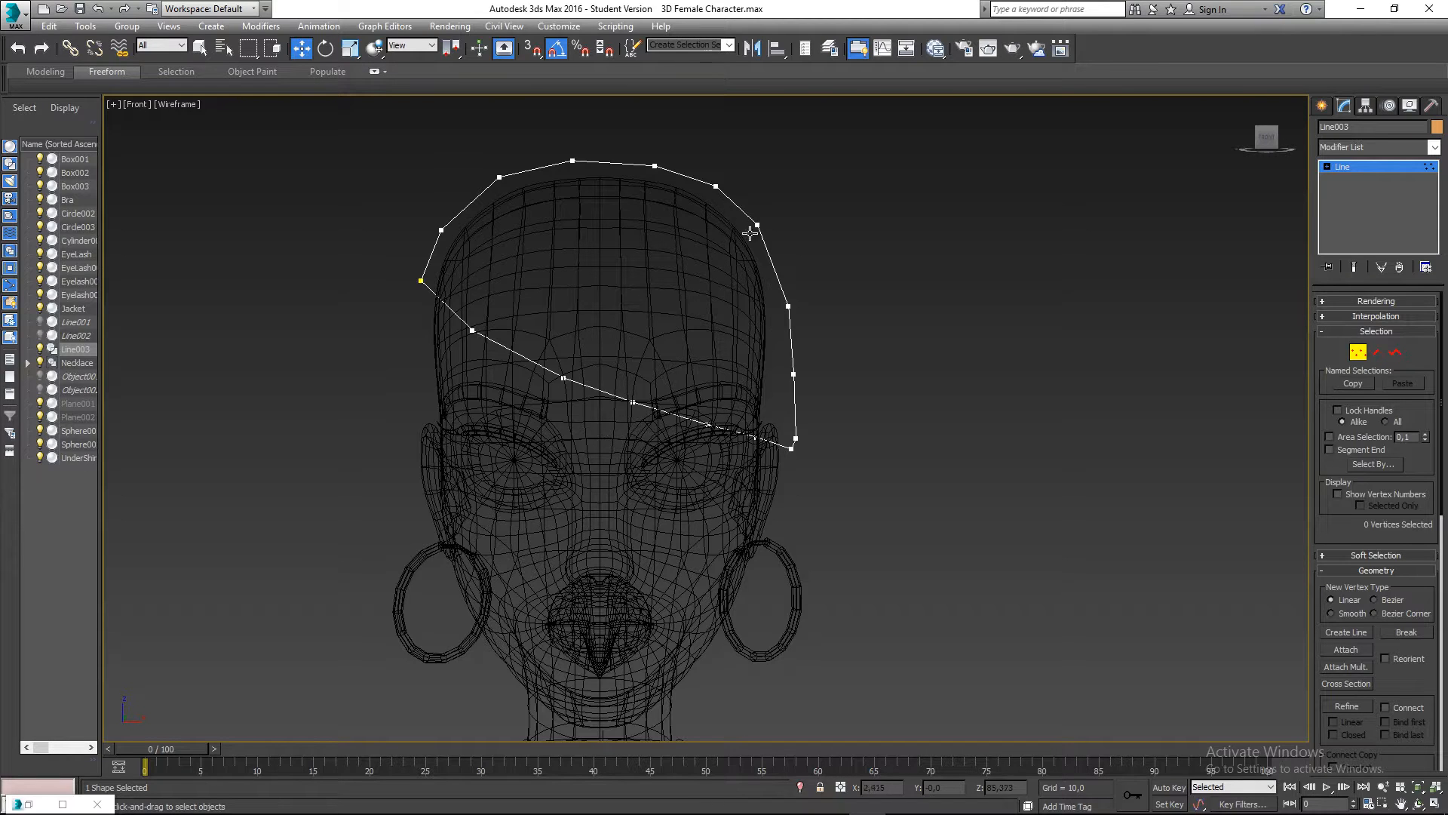
# - Move the whole hair outline forward to about Y -6.01, just in front of the forehead, with the model shaded
pyautogui.click(1357, 352)
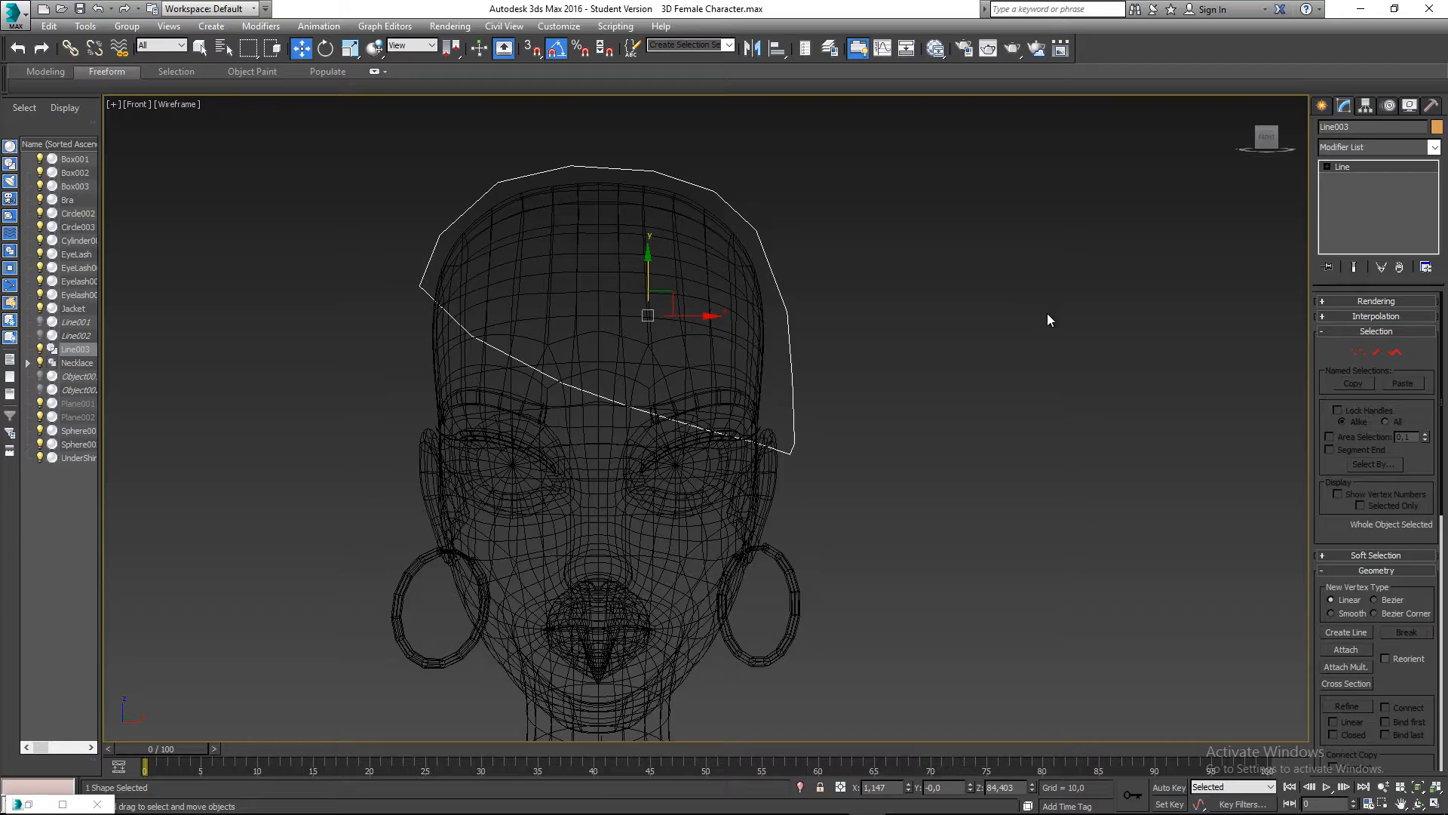
pyautogui.press('F3')
pyautogui.moveTo(975, 311); pyautogui.dragTo(955, 297, button='middle')
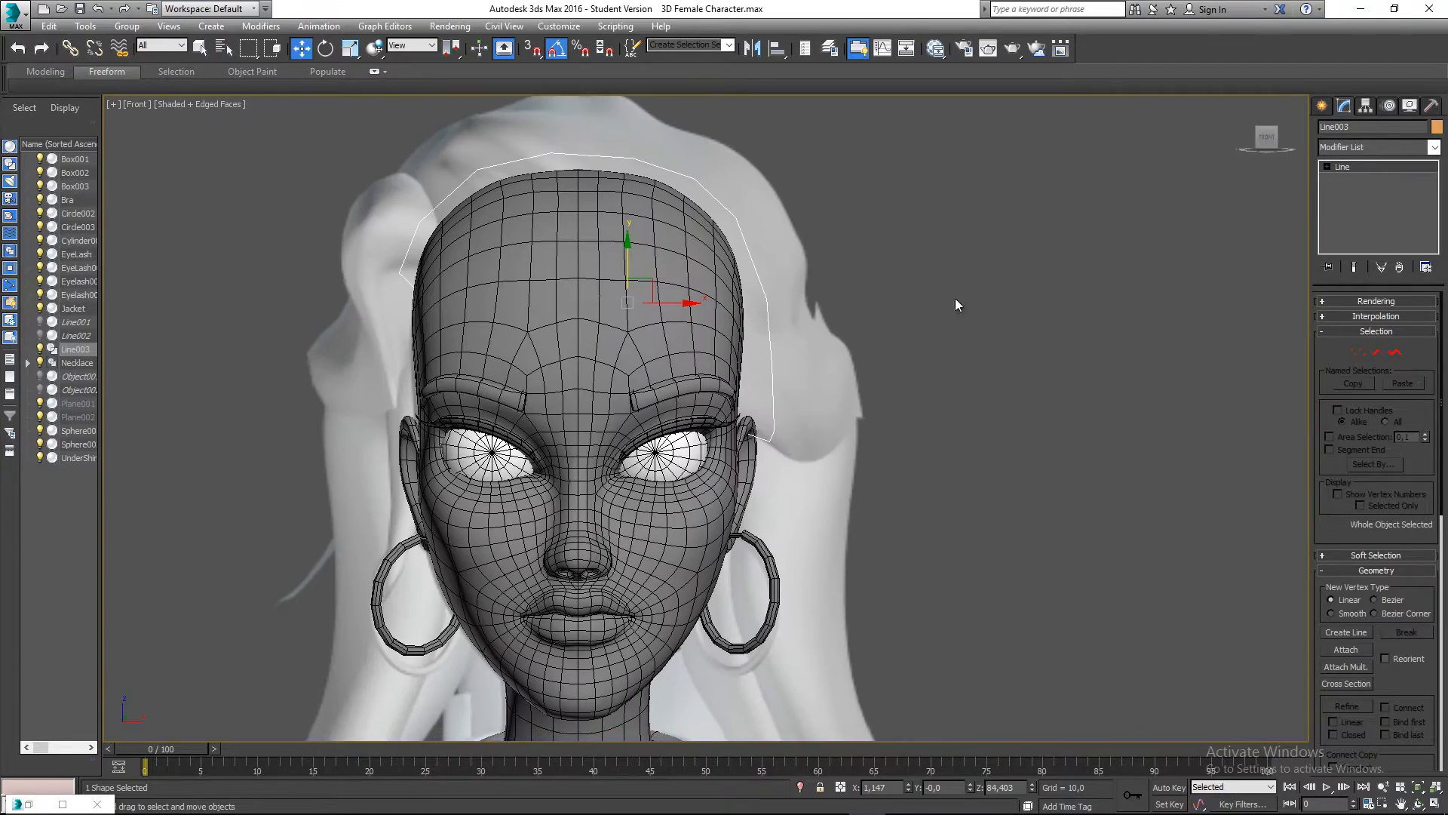
pyautogui.keyDown('alt'); pyautogui.moveTo(757, 276); pyautogui.dragTo(640, 309, button='middle'); pyautogui.keyUp('alt')
pyautogui.moveTo(639, 309); pyautogui.dragTo(343, 310)
pyautogui.keyDown('alt'); pyautogui.moveTo(343, 311); pyautogui.dragTo(625, 351, button='middle'); pyautogui.keyUp('alt')
pyautogui.press('l')
pyautogui.scroll(8, 656, 276)
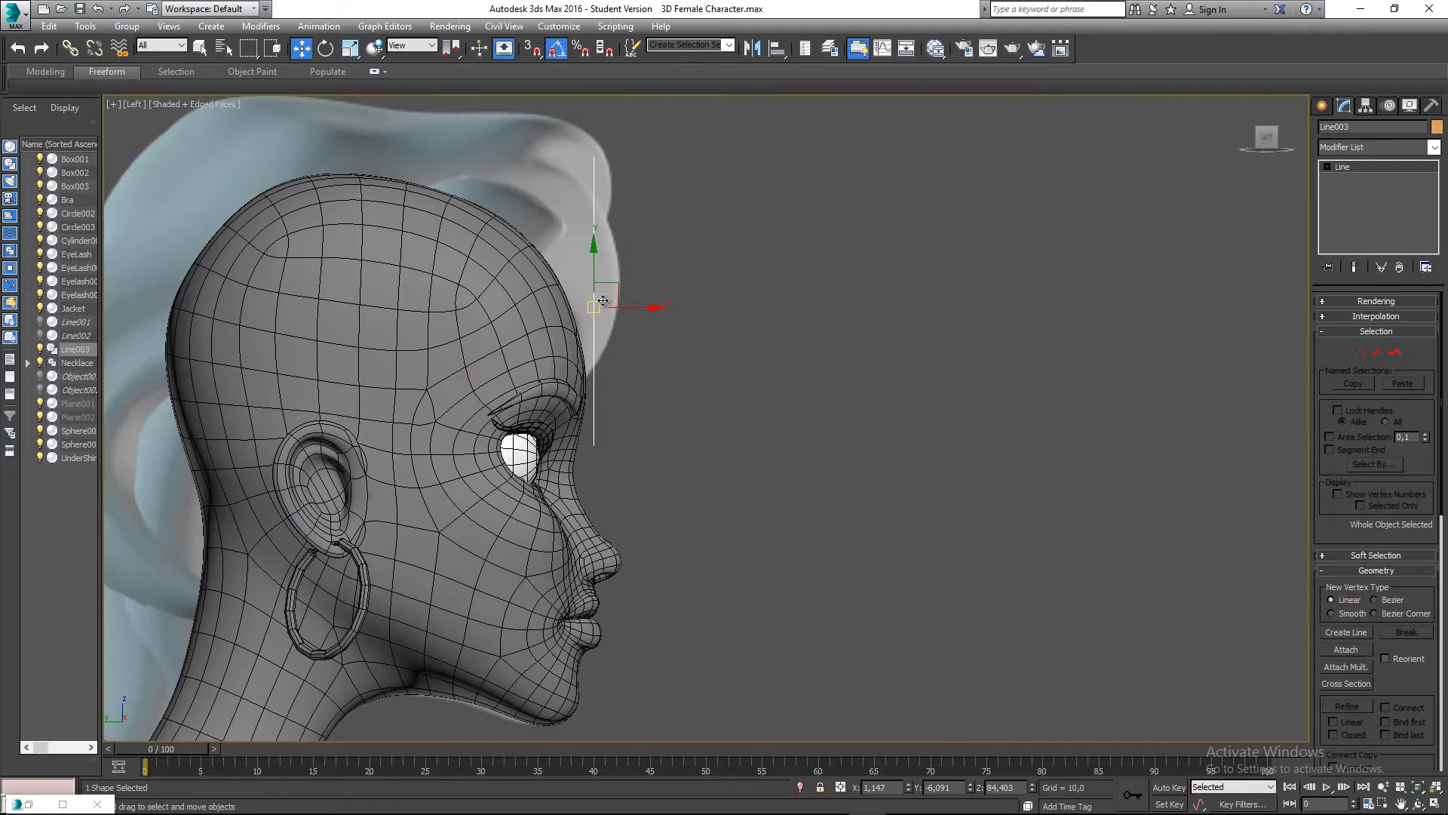
pyautogui.moveTo(634, 305); pyautogui.dragTo(641, 317, button='middle')
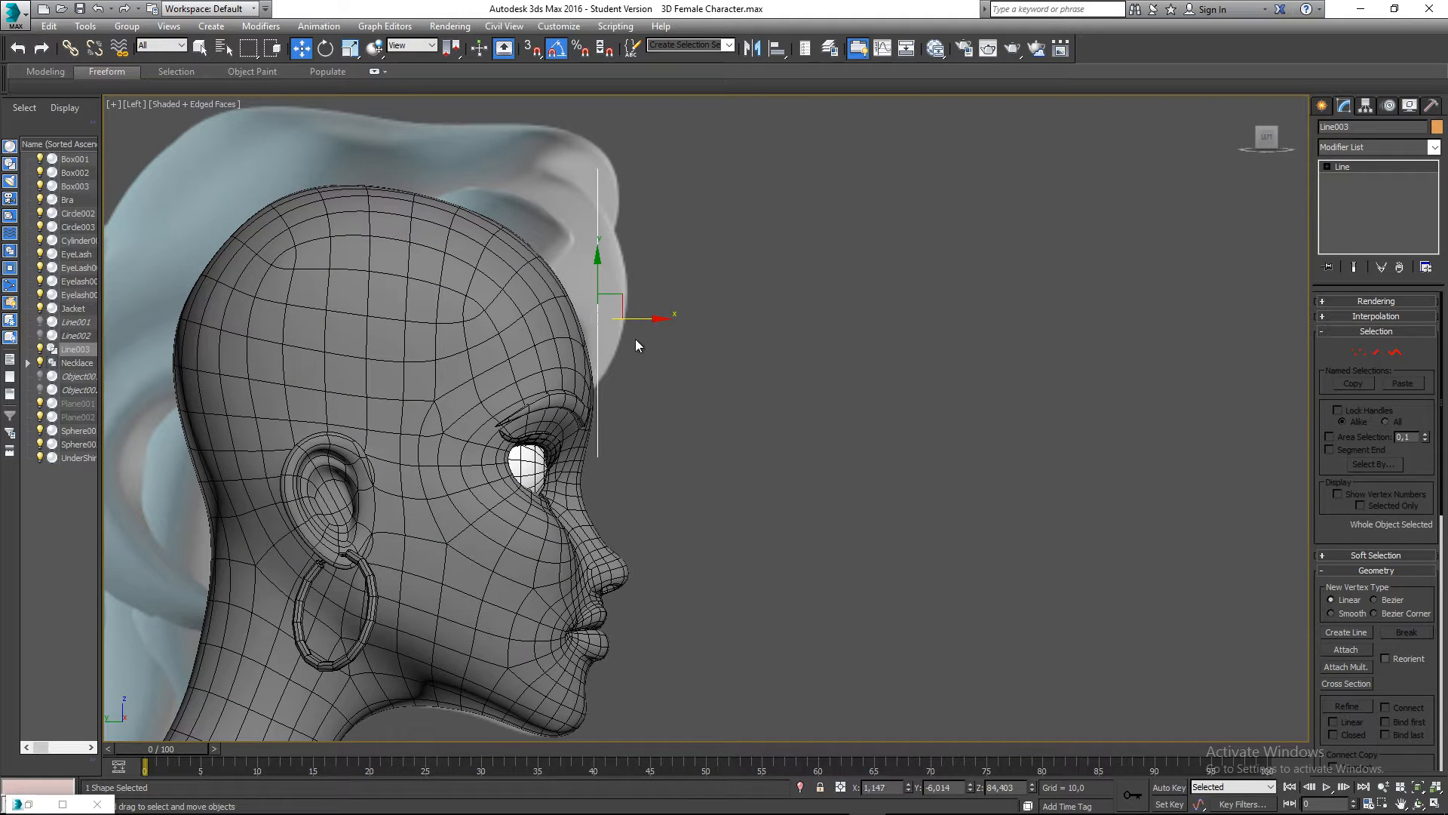
pyautogui.press('p')
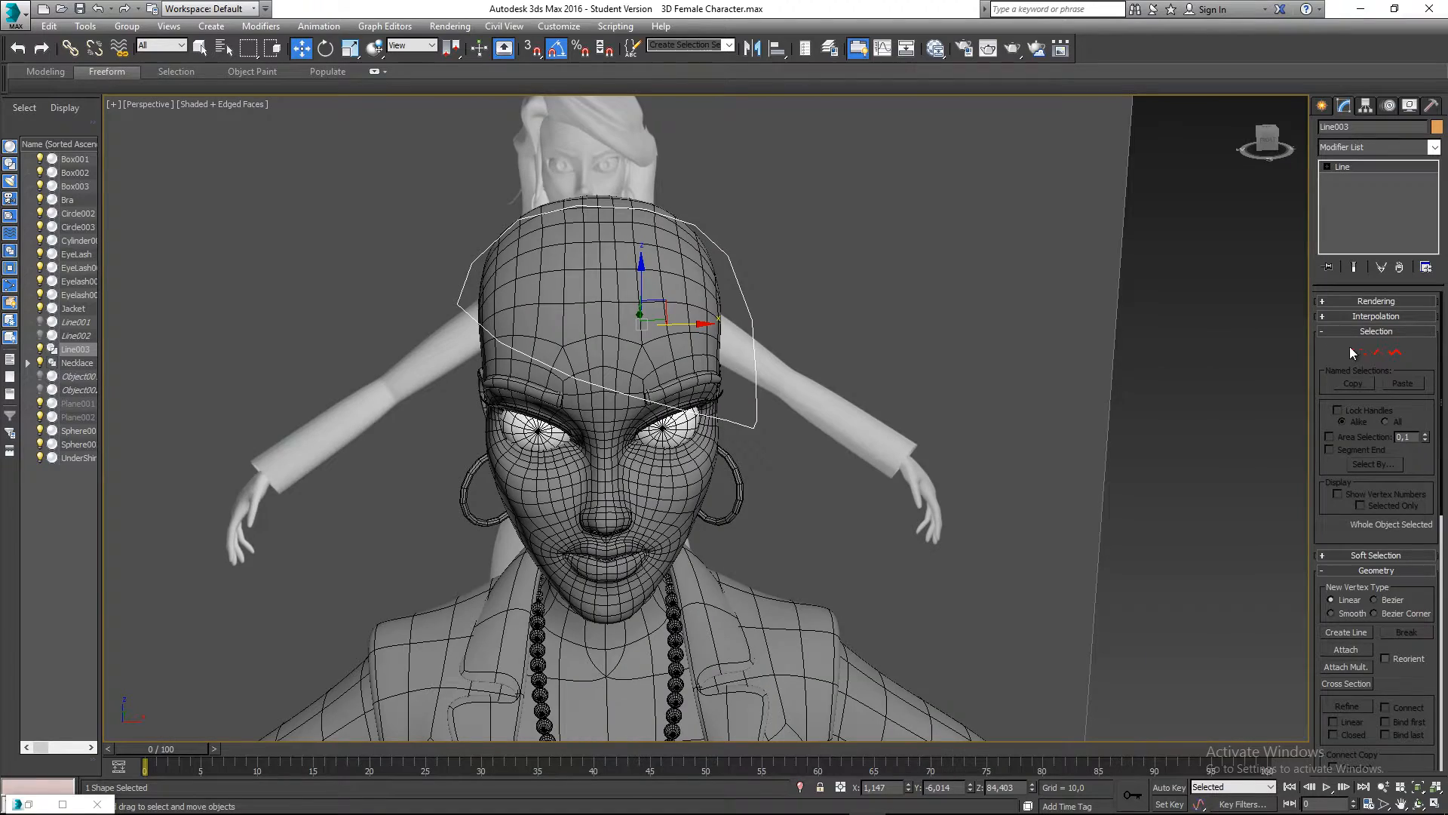
# - Move the outline's end vertex at the character's right temple back over the skull to about Y -4.2 in the Left view
pyautogui.click(1354, 352)
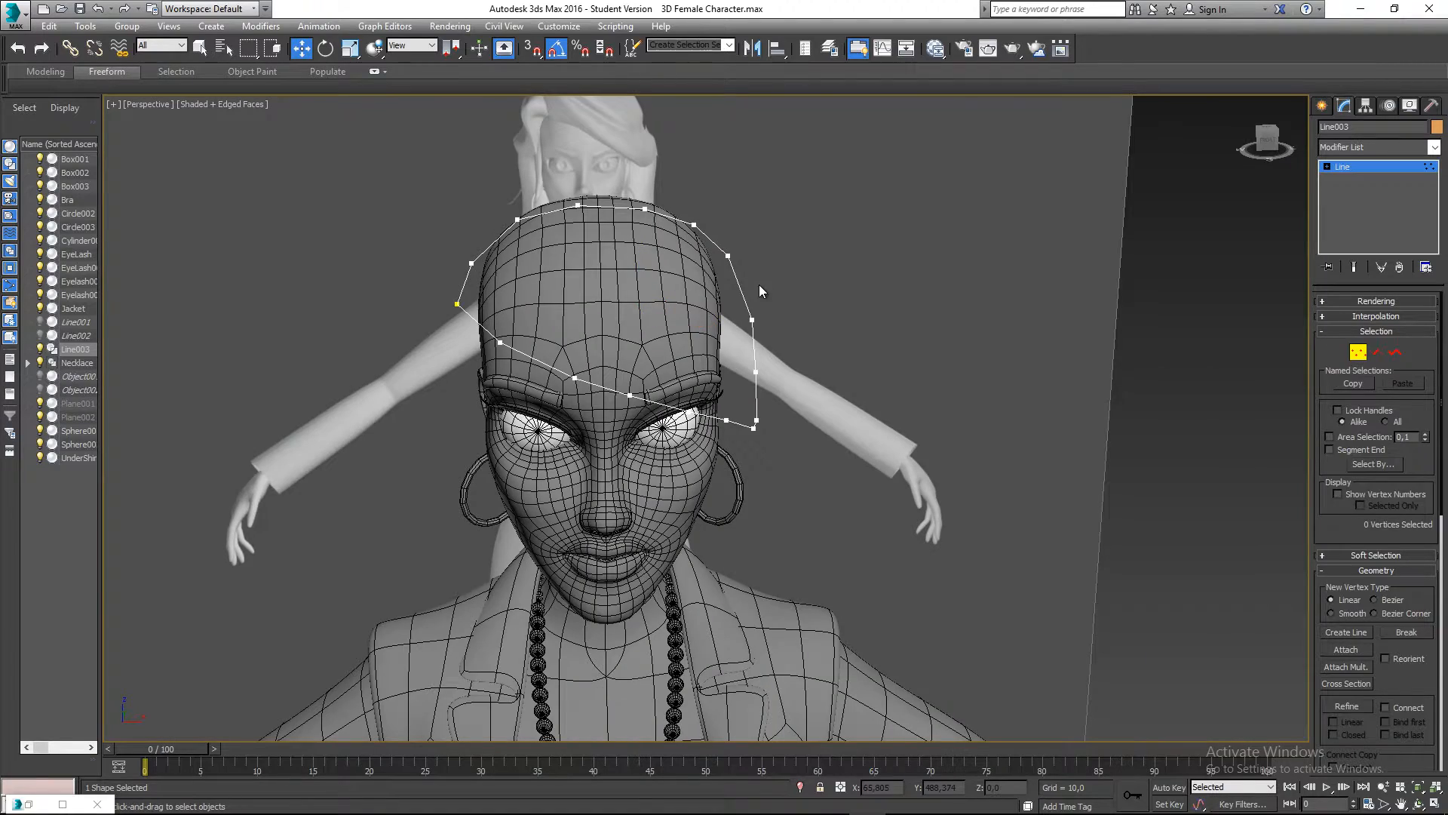
pyautogui.keyDown('alt'); pyautogui.moveTo(759, 284); pyautogui.dragTo(798, 287, button='middle'); pyautogui.keyUp('alt')
pyautogui.press('l')
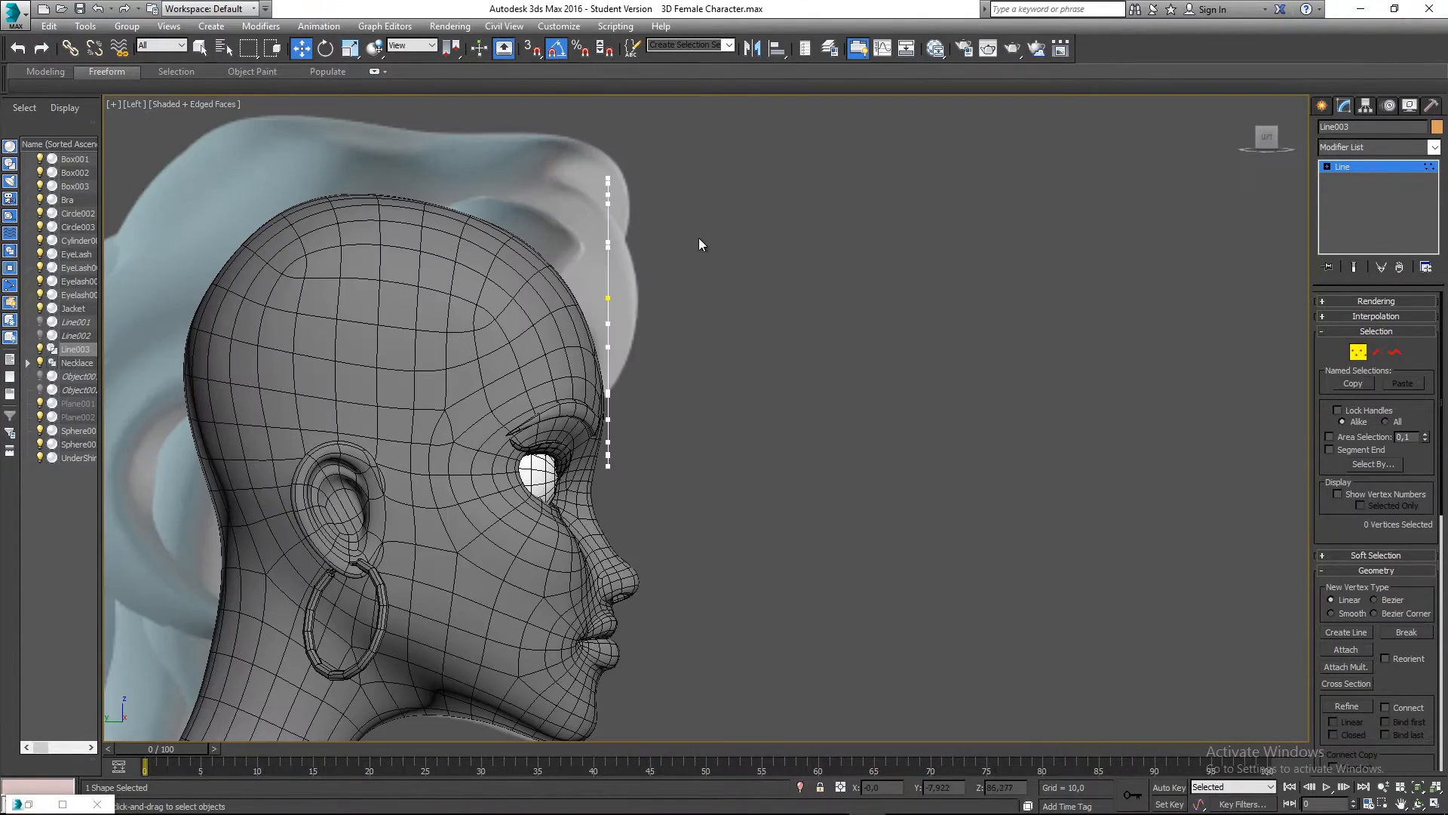
pyautogui.scroll(5, 658, 261)
pyautogui.press('p')
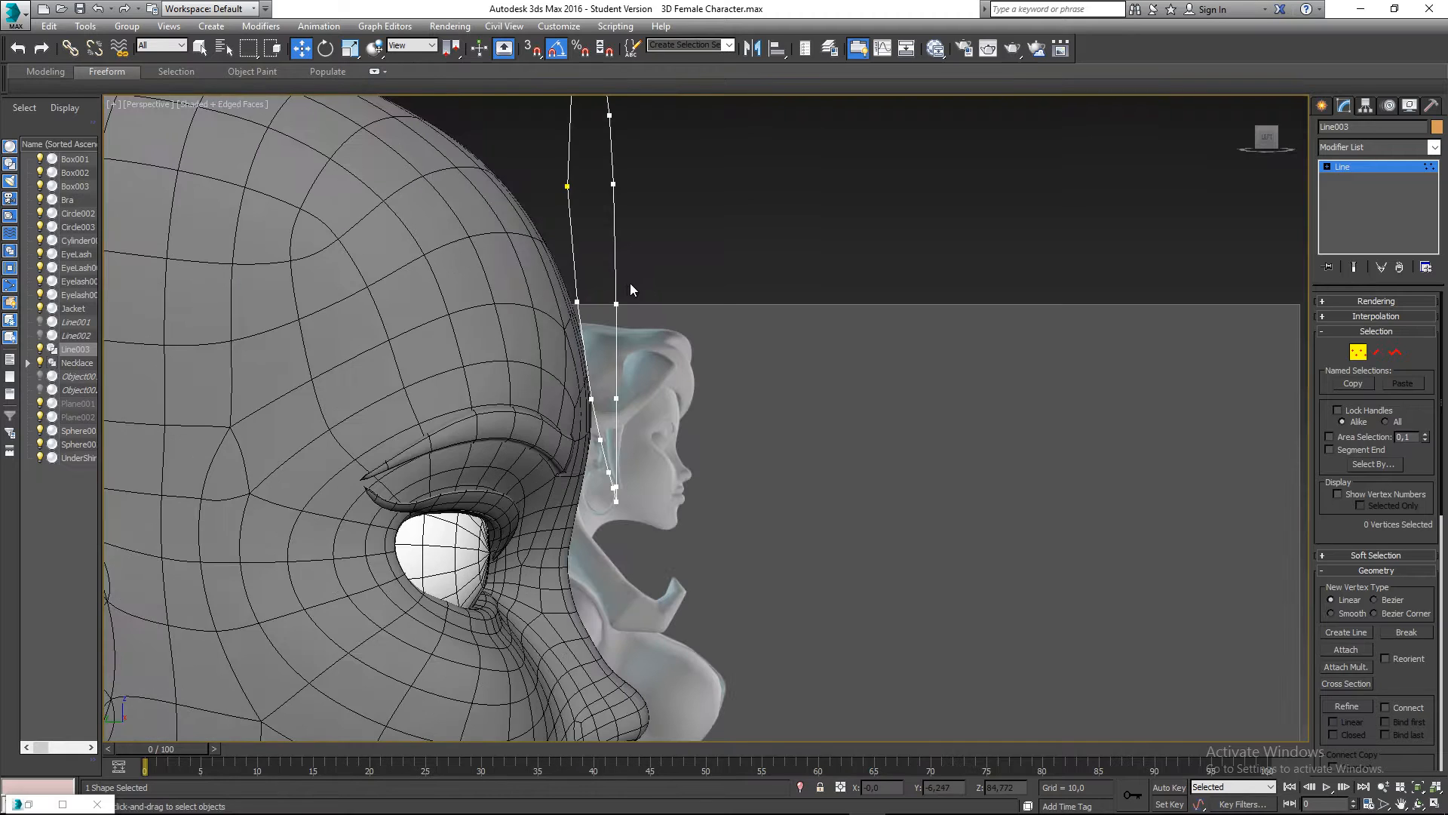
pyautogui.scroll(-3, 625, 286)
pyautogui.keyDown('alt'); pyautogui.moveTo(623, 287); pyautogui.dragTo(567, 275, button='middle'); pyautogui.keyUp('alt')
pyautogui.click(555, 251)
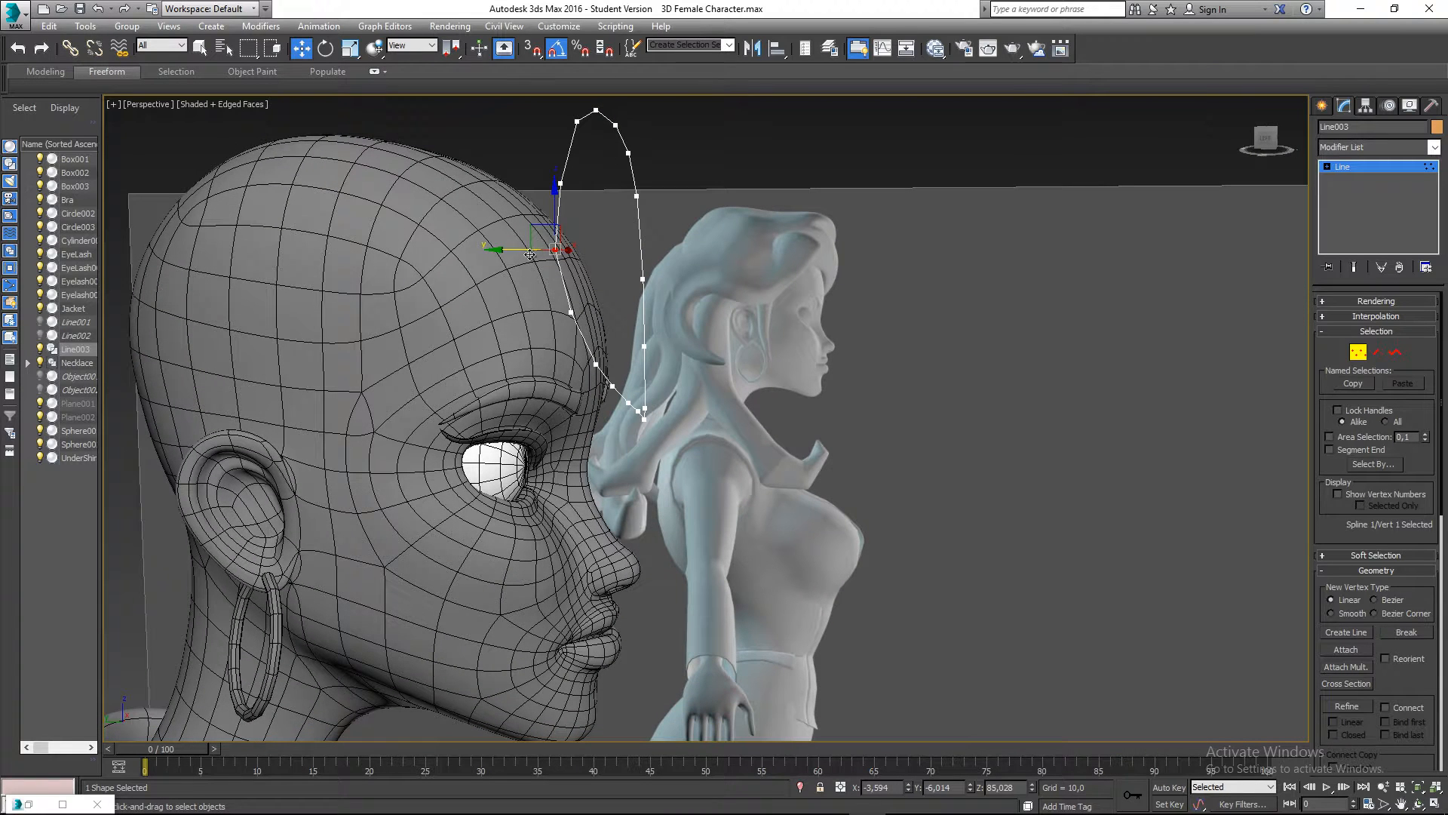
pyautogui.press('l')
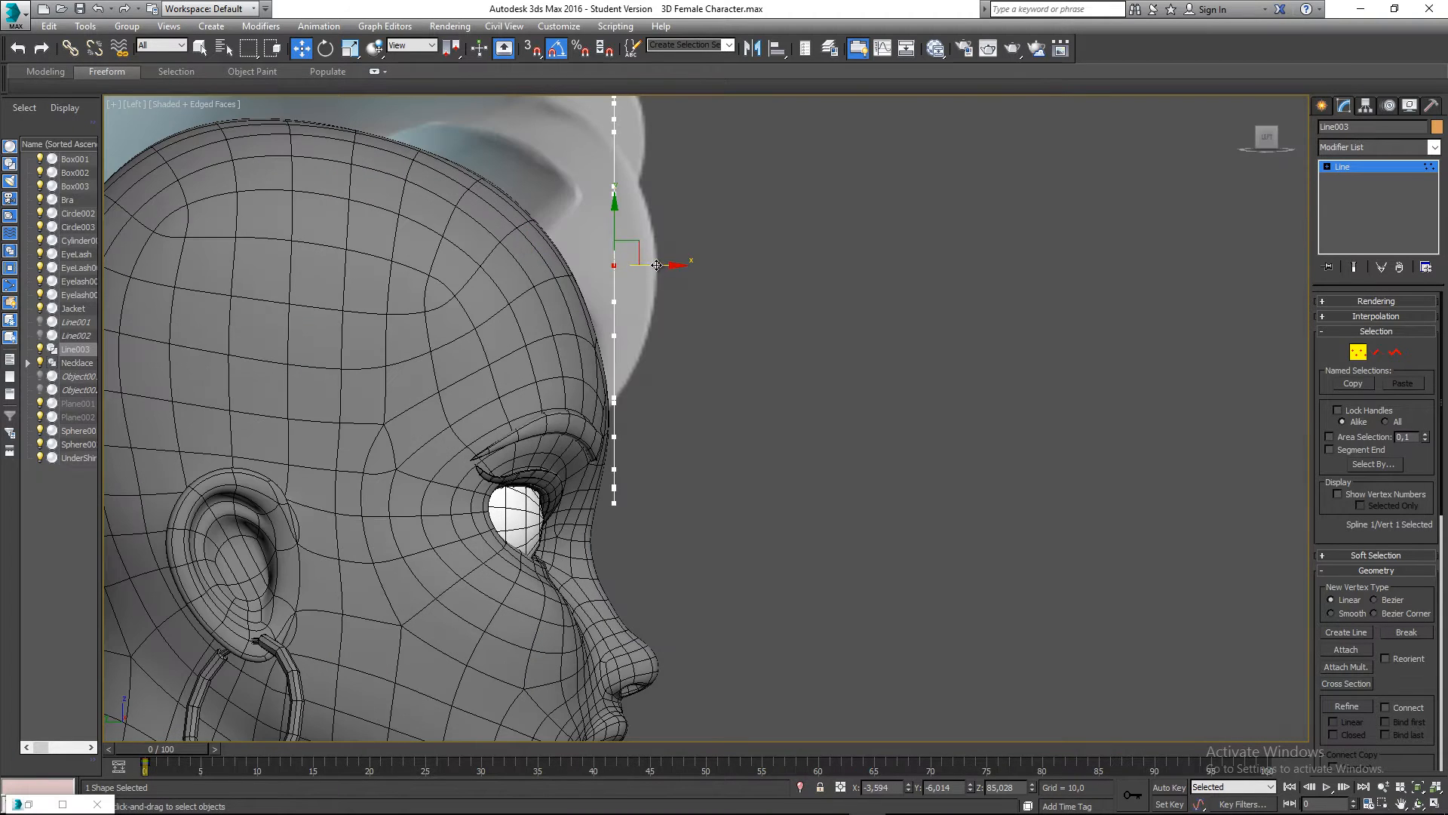
pyautogui.moveTo(654, 265); pyautogui.dragTo(522, 260)
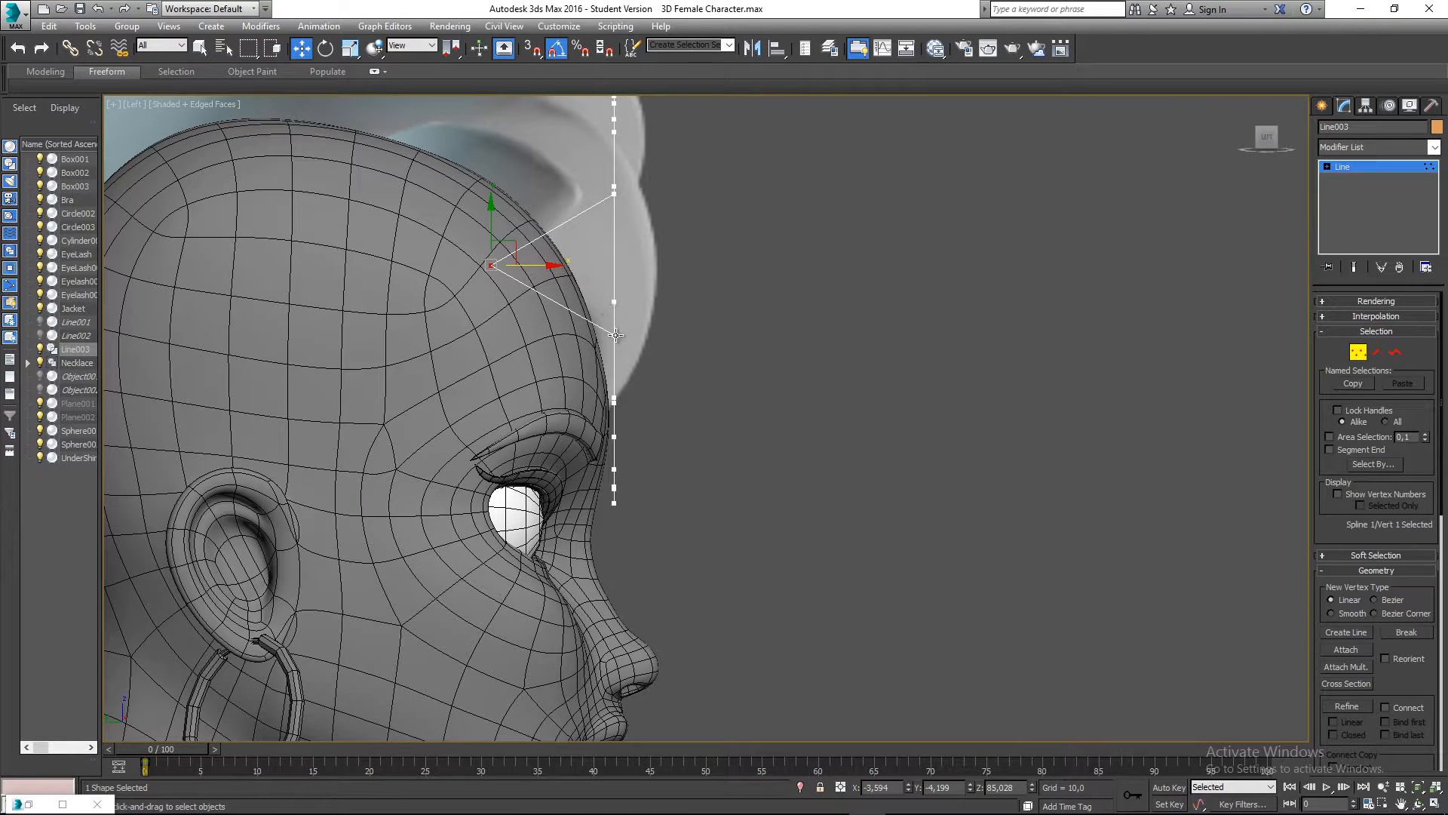
# - Move the second hairline vertex back beside the forehead, fine-tuning its depth against the skull in the Perspective view
pyautogui.click(616, 335)
pyautogui.moveTo(641, 335); pyautogui.dragTo(568, 335)
pyautogui.keyDown('alt'); pyautogui.moveTo(567, 335); pyautogui.dragTo(551, 376, button='middle'); pyautogui.keyUp('alt')
pyautogui.press('p')
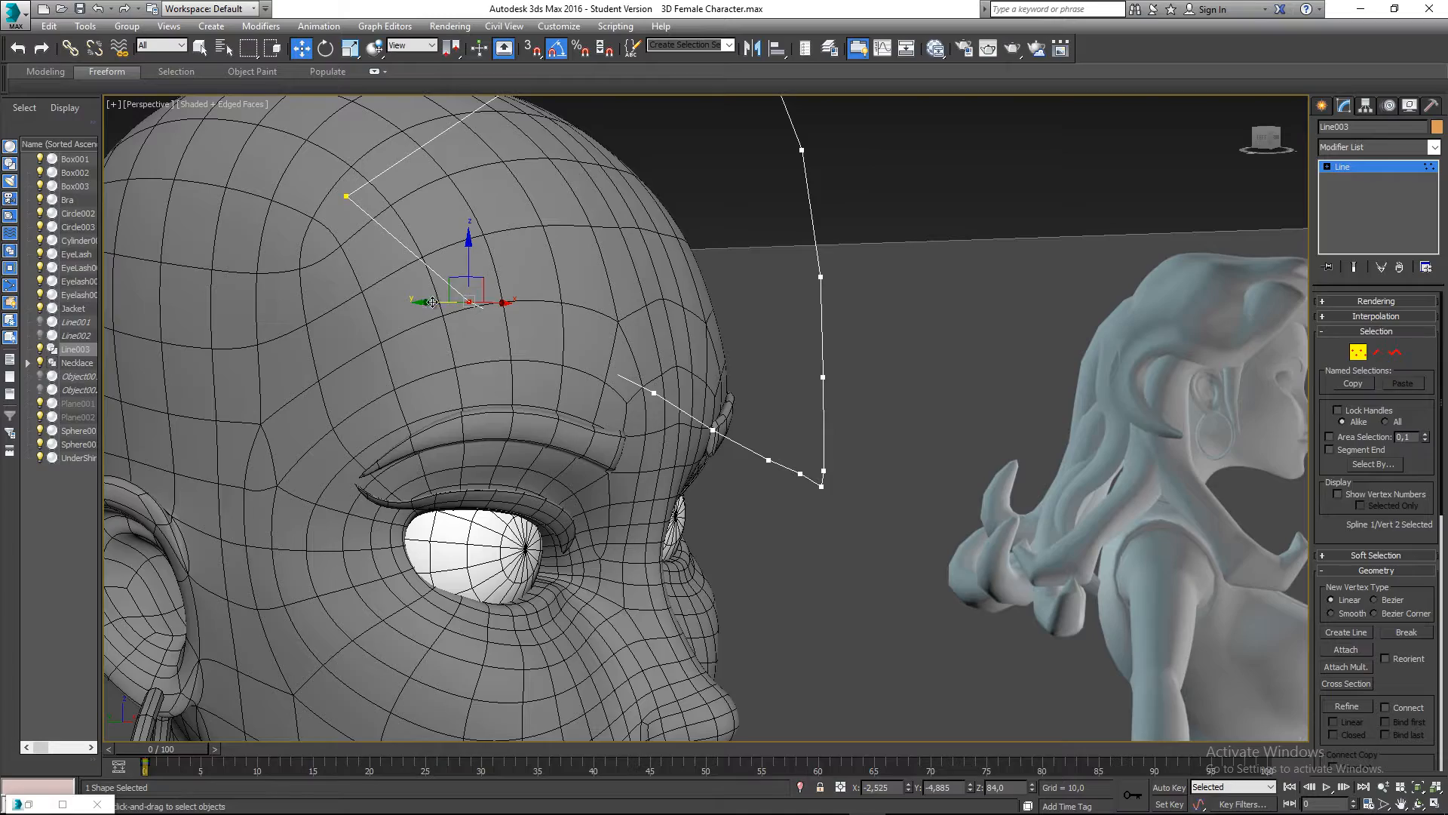
pyautogui.moveTo(432, 302); pyautogui.dragTo(455, 302)
# - Move the three upper outline vertices above the character's right temple back toward the top of the skull
pyautogui.keyDown('alt'); pyautogui.moveTo(834, 427); pyautogui.dragTo(635, 437, button='middle'); pyautogui.keyUp('alt')
pyautogui.scroll(-3, 784, 430)
pyautogui.click(348, 249)
pyautogui.keyDown('alt'); pyautogui.moveTo(358, 253); pyautogui.dragTo(284, 278, button='middle'); pyautogui.keyUp('alt')
pyautogui.moveTo(397, 240); pyautogui.dragTo(521, 209)
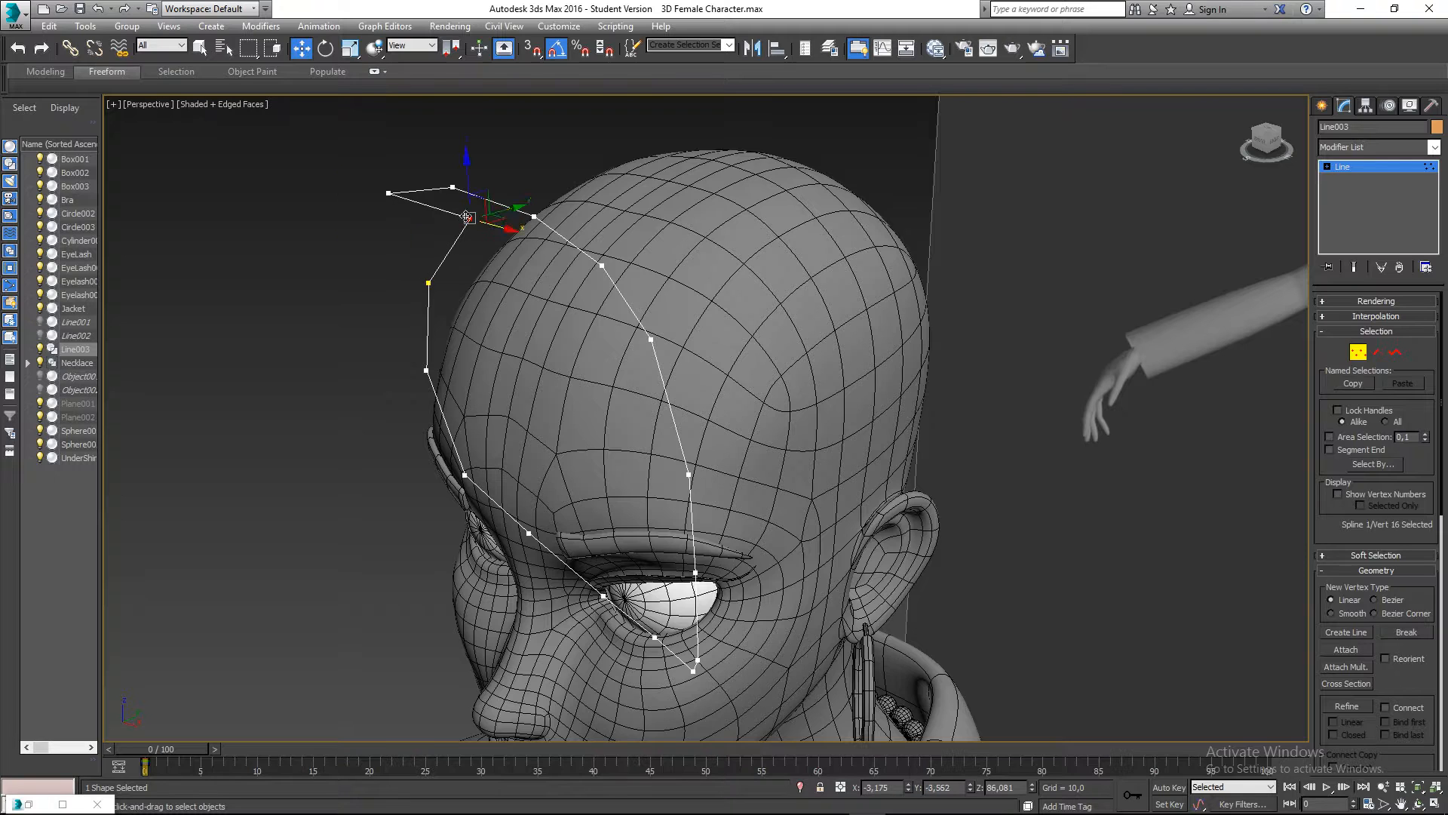
pyautogui.click(388, 193)
pyautogui.moveTo(416, 185); pyautogui.dragTo(578, 165)
pyautogui.click(449, 188)
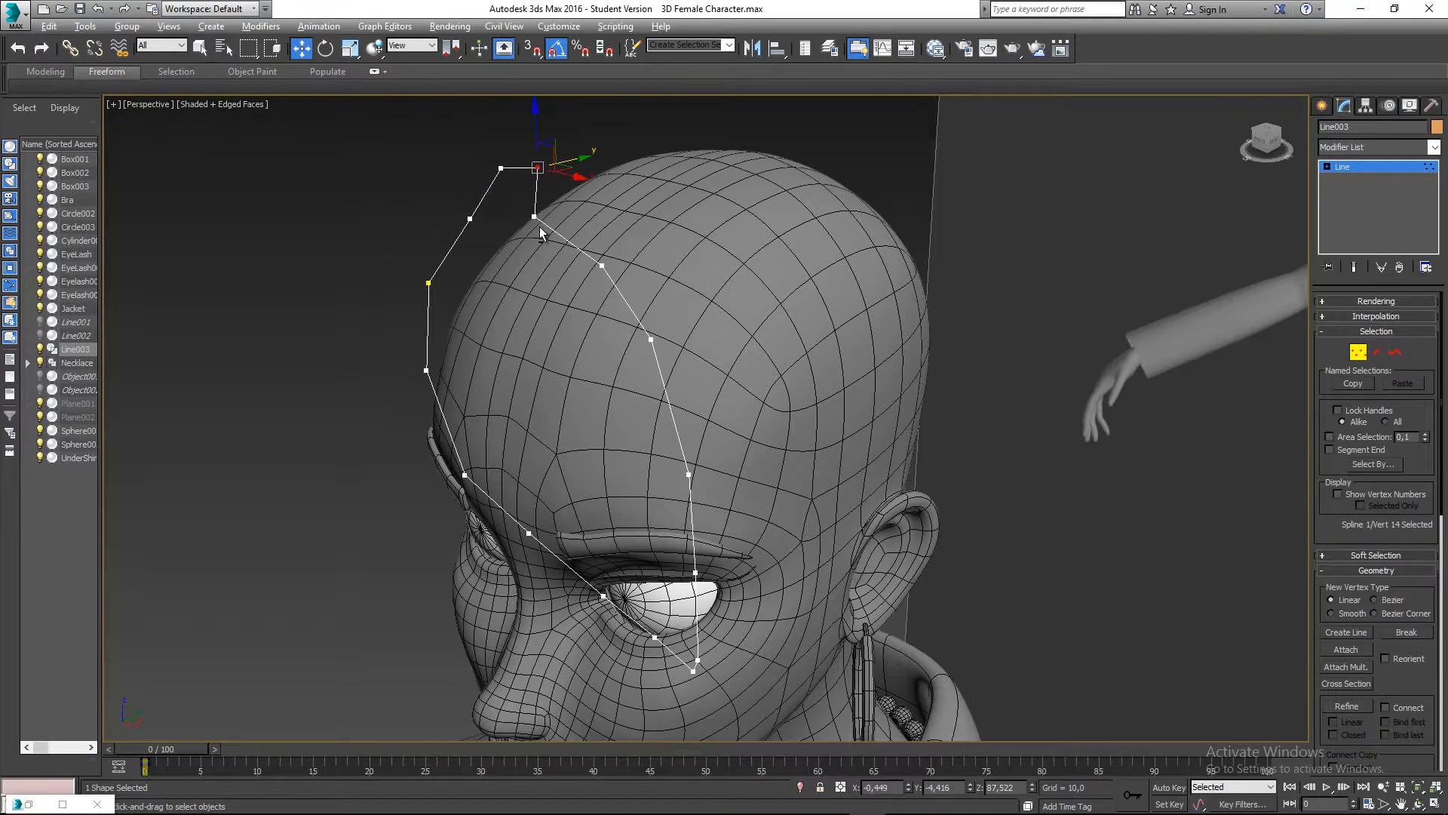
# - Move the next two vertices along the outline's top back toward the crown
pyautogui.keyDown('alt'); pyautogui.moveTo(540, 226); pyautogui.dragTo(730, 203, button='middle'); pyautogui.keyUp('alt')
pyautogui.click(661, 184)
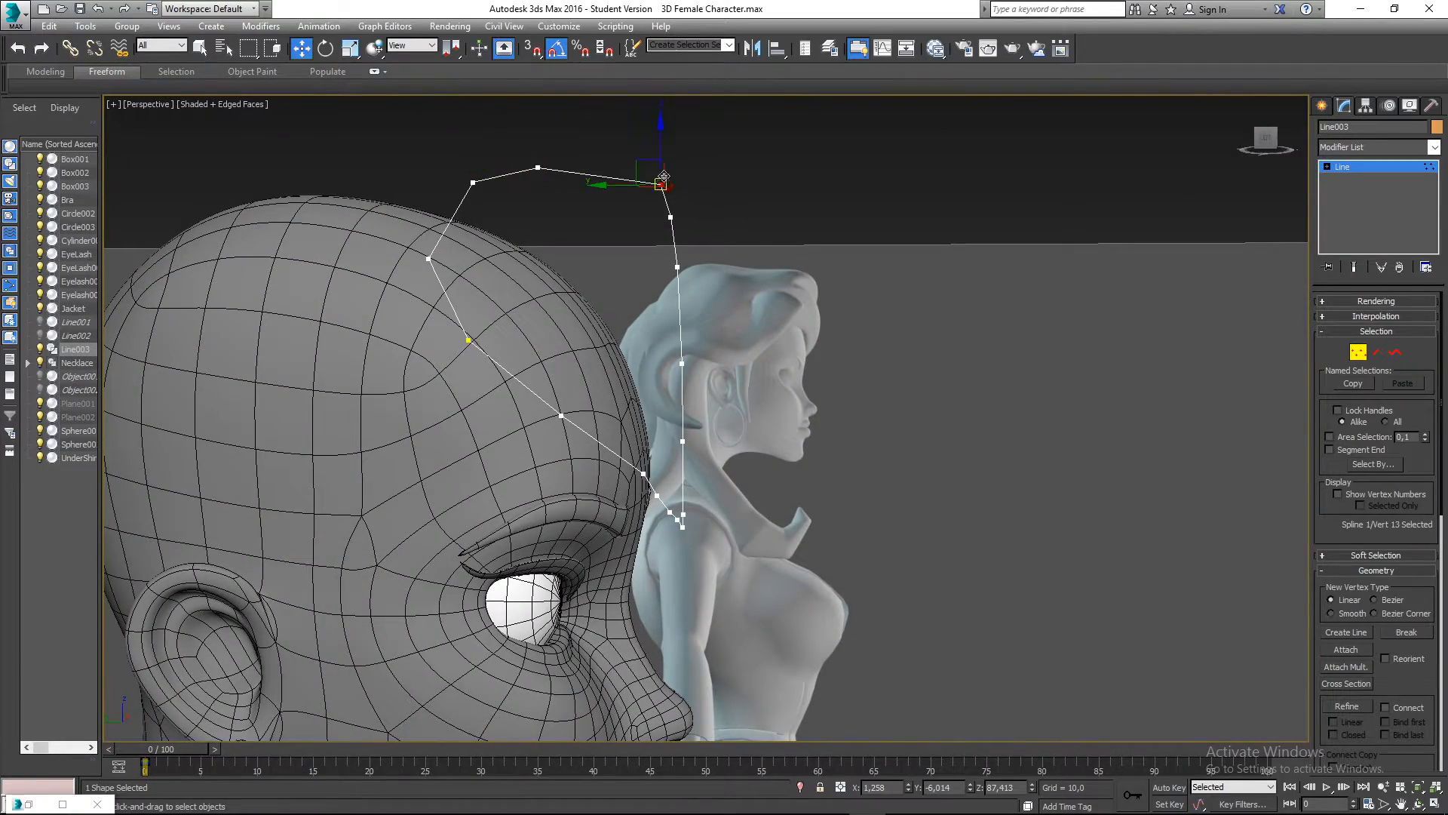
pyautogui.moveTo(614, 188); pyautogui.dragTo(540, 189)
pyautogui.click(670, 217)
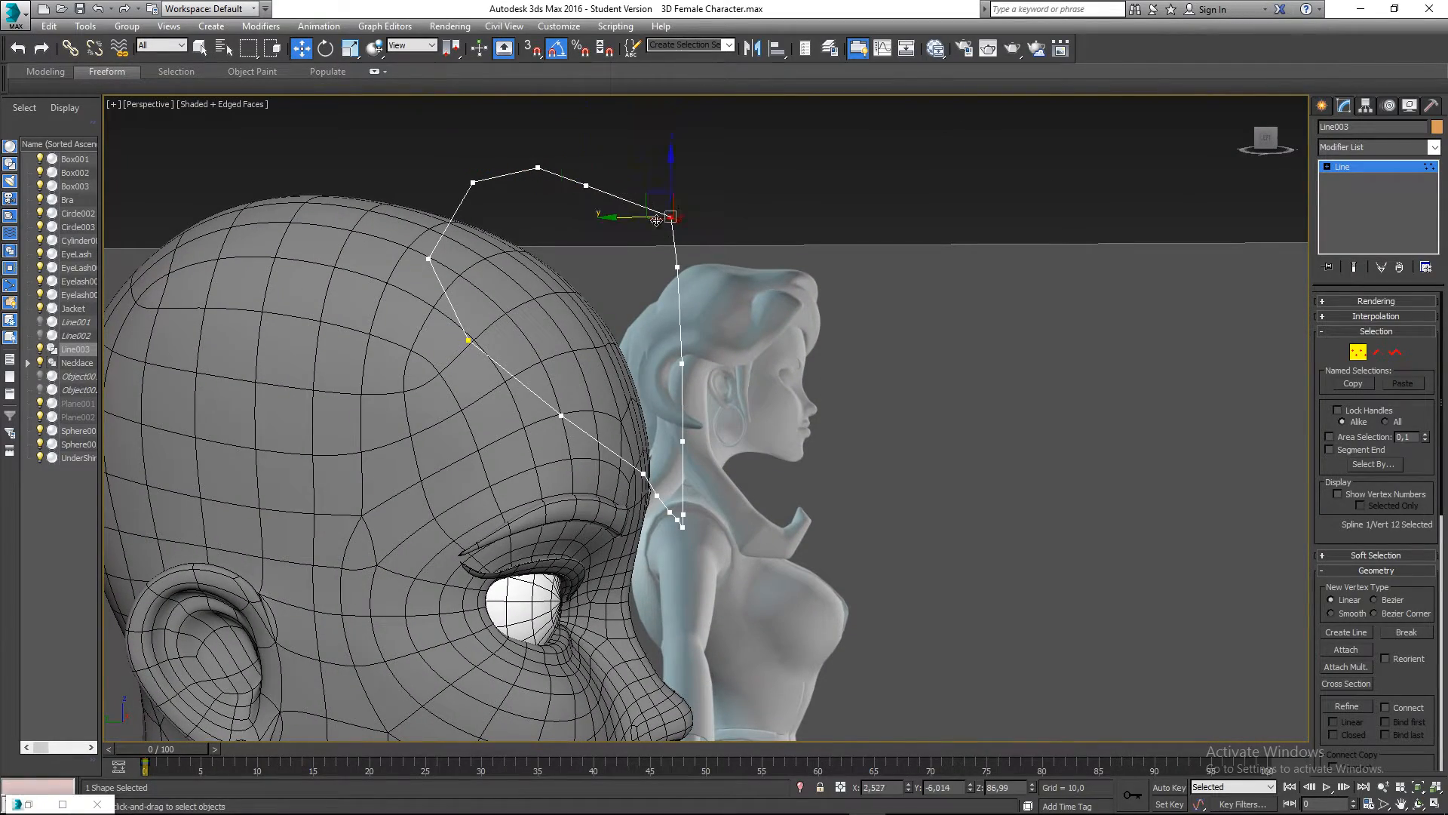
pyautogui.moveTo(635, 218); pyautogui.dragTo(540, 220)
# - Move the three vertices down the outline's outer side back by decreasing amounts to follow the slope of the forehead
pyautogui.click(678, 266)
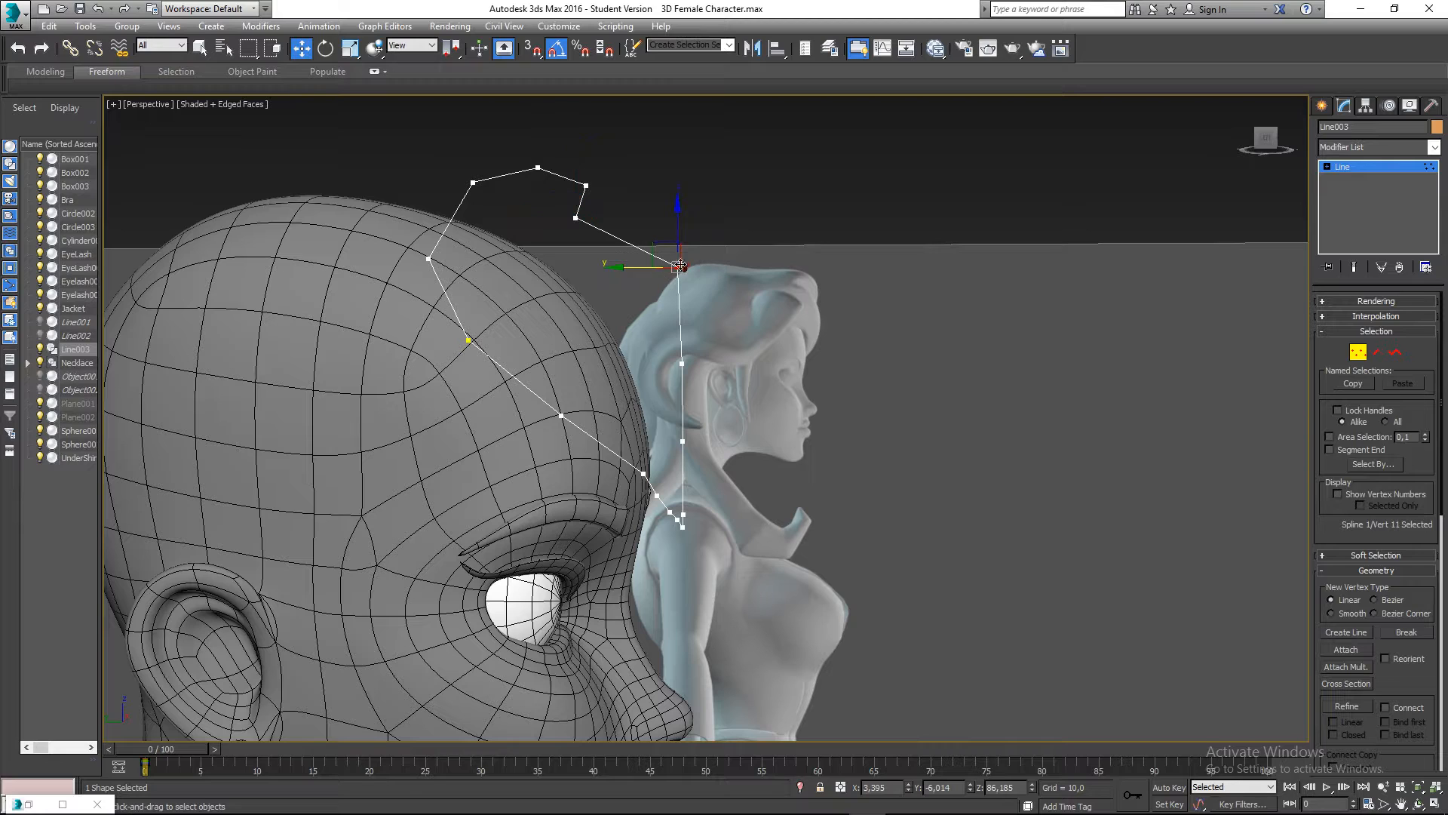
pyautogui.moveTo(638, 269); pyautogui.dragTo(583, 269)
pyautogui.click(682, 363)
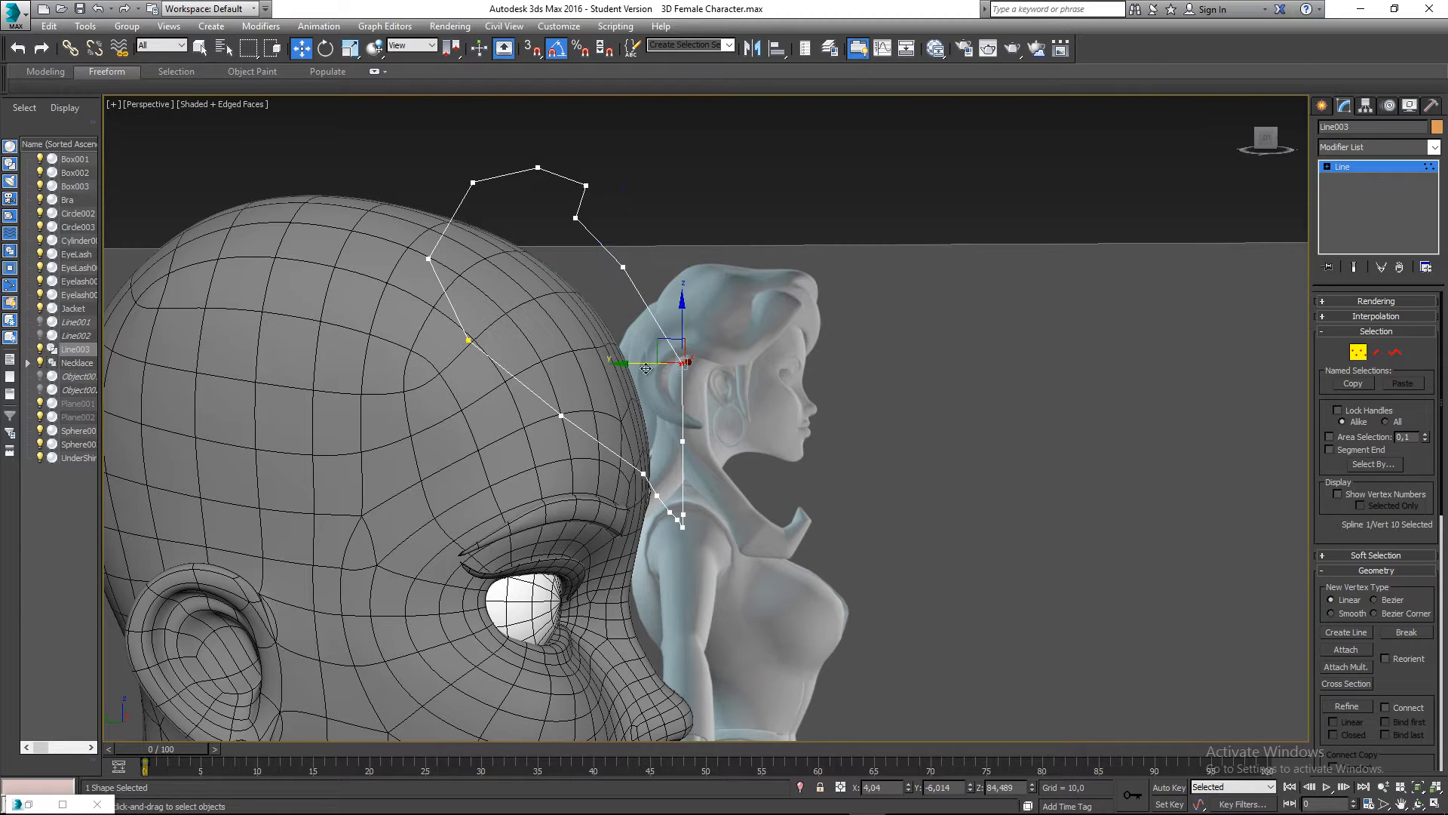
pyautogui.moveTo(612, 364); pyautogui.dragTo(587, 365)
pyautogui.click(682, 441)
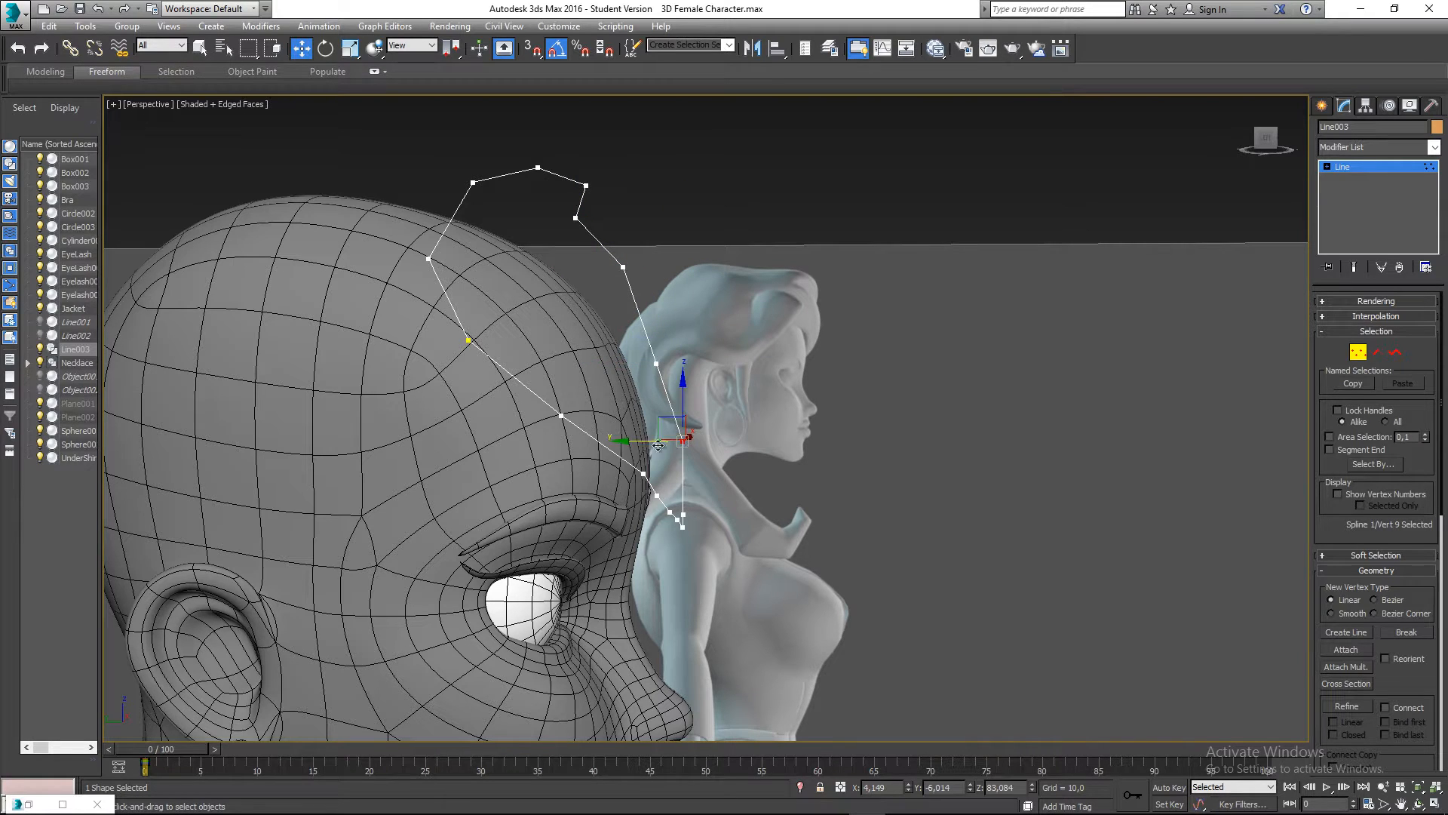
pyautogui.keyDown('alt'); pyautogui.moveTo(681, 441); pyautogui.dragTo(652, 377, button='middle'); pyautogui.keyUp('alt')
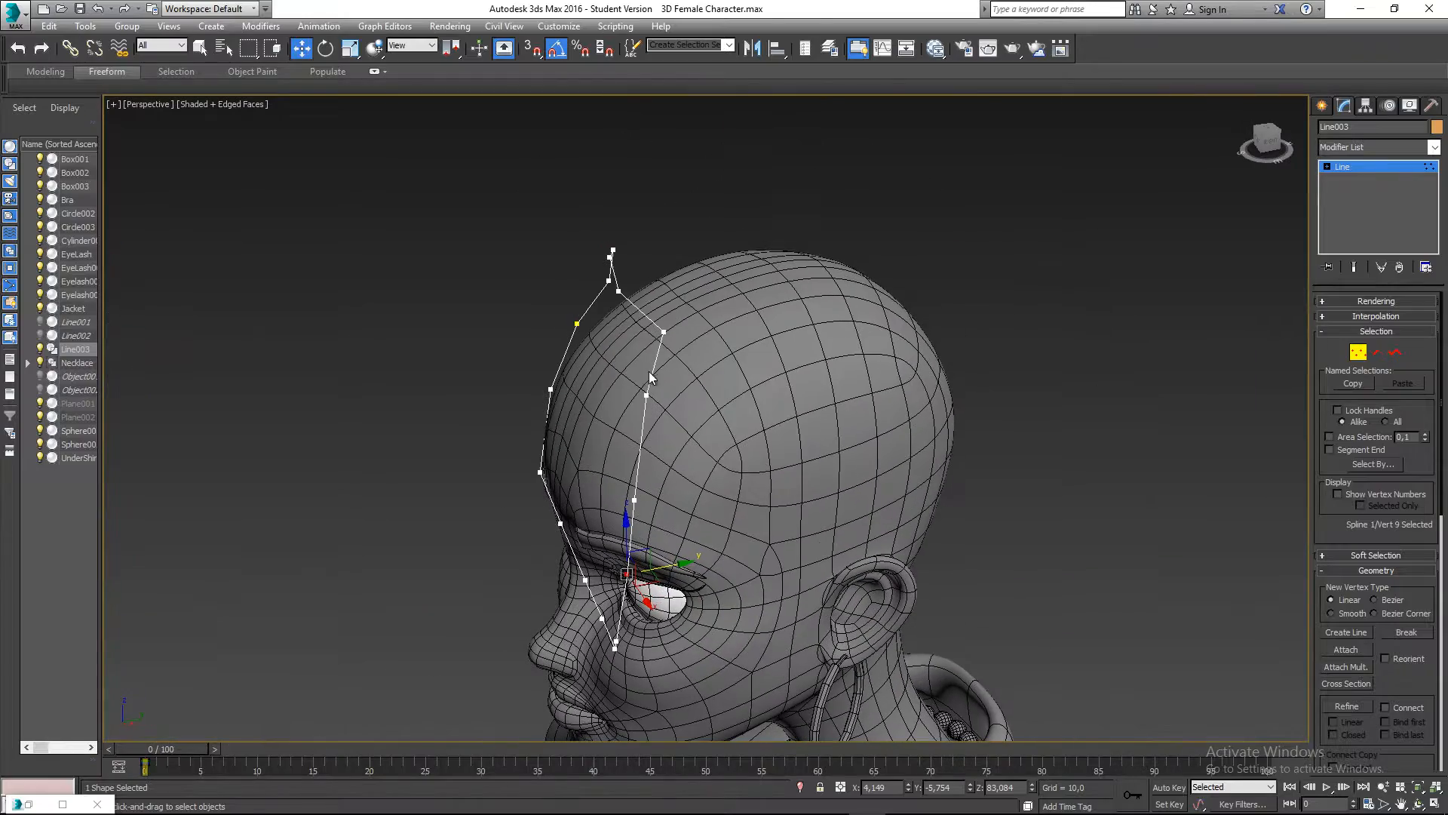
# - Refine the depth of the vertices along the outline's top edge so the spline wraps evenly over the skull
pyautogui.click(618, 291)
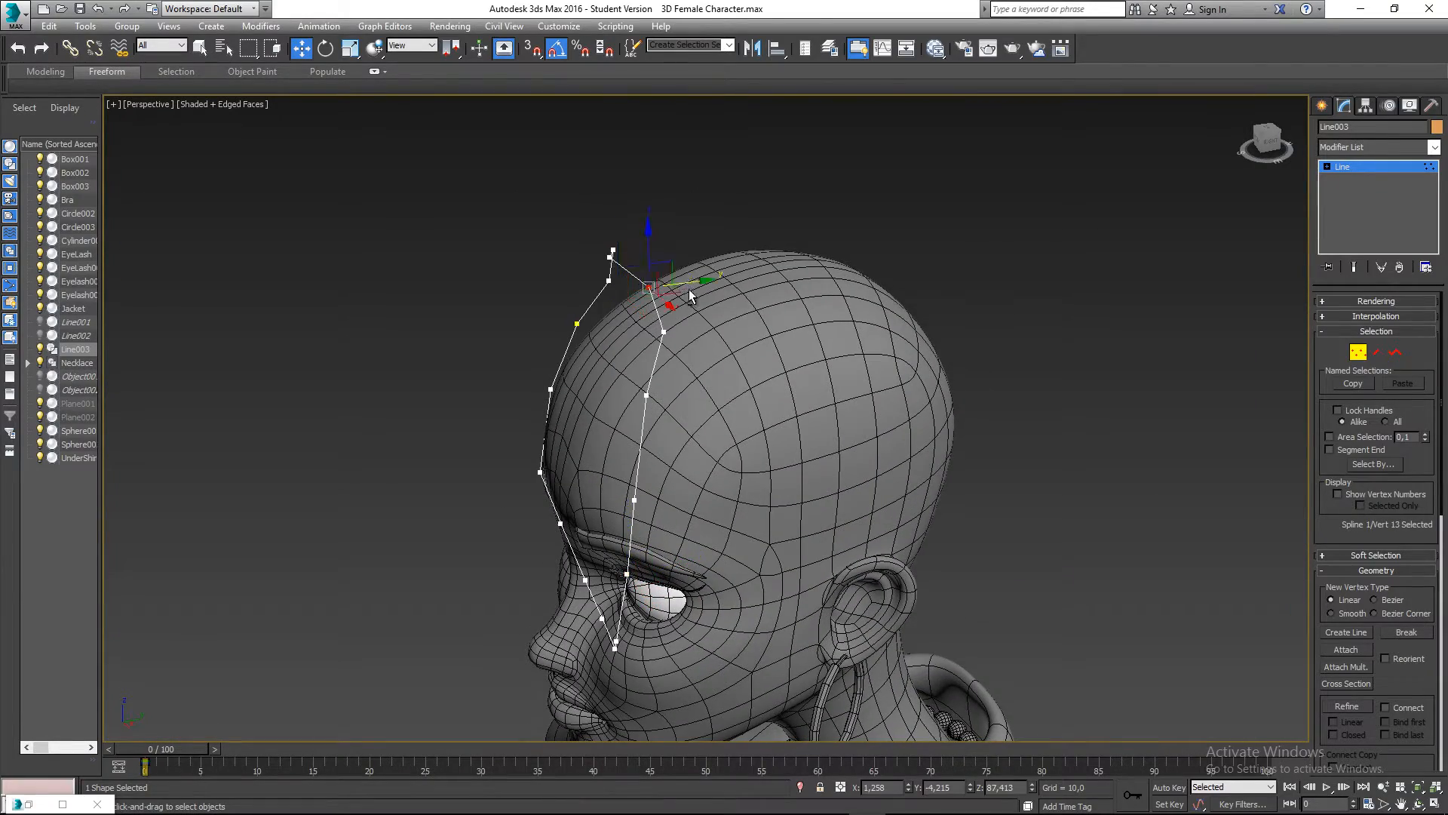
pyautogui.keyDown('alt'); pyautogui.moveTo(690, 289); pyautogui.dragTo(652, 357, button='middle'); pyautogui.keyUp('alt')
pyautogui.click(645, 212)
pyautogui.moveTo(684, 213); pyautogui.dragTo(709, 214)
pyautogui.click(680, 164)
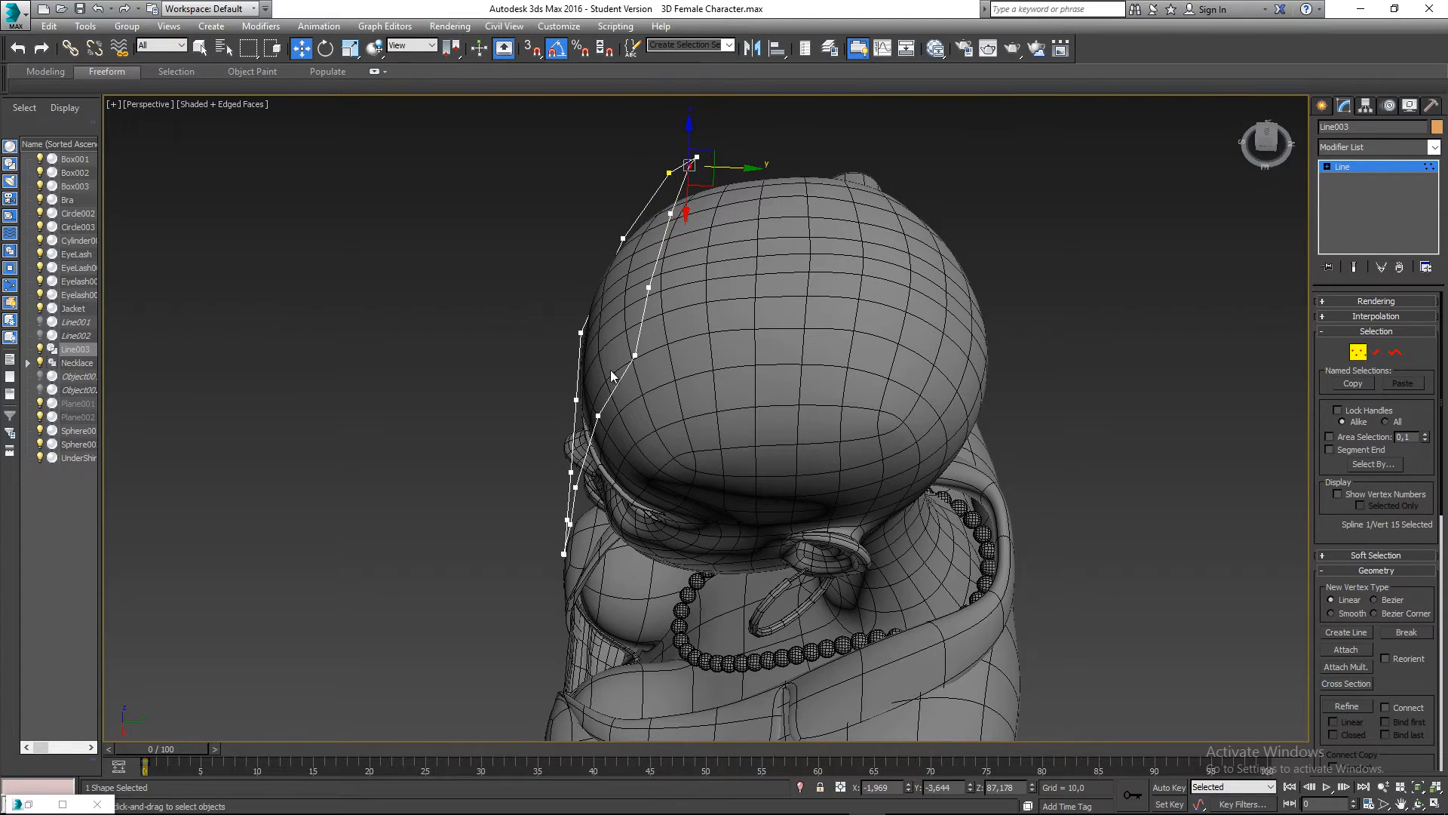
# - Move the three vertices at the outline's lower tip back toward the side of the character's left eye
pyautogui.keyDown('alt'); pyautogui.moveTo(610, 369); pyautogui.dragTo(673, 287, button='middle'); pyautogui.keyUp('alt')
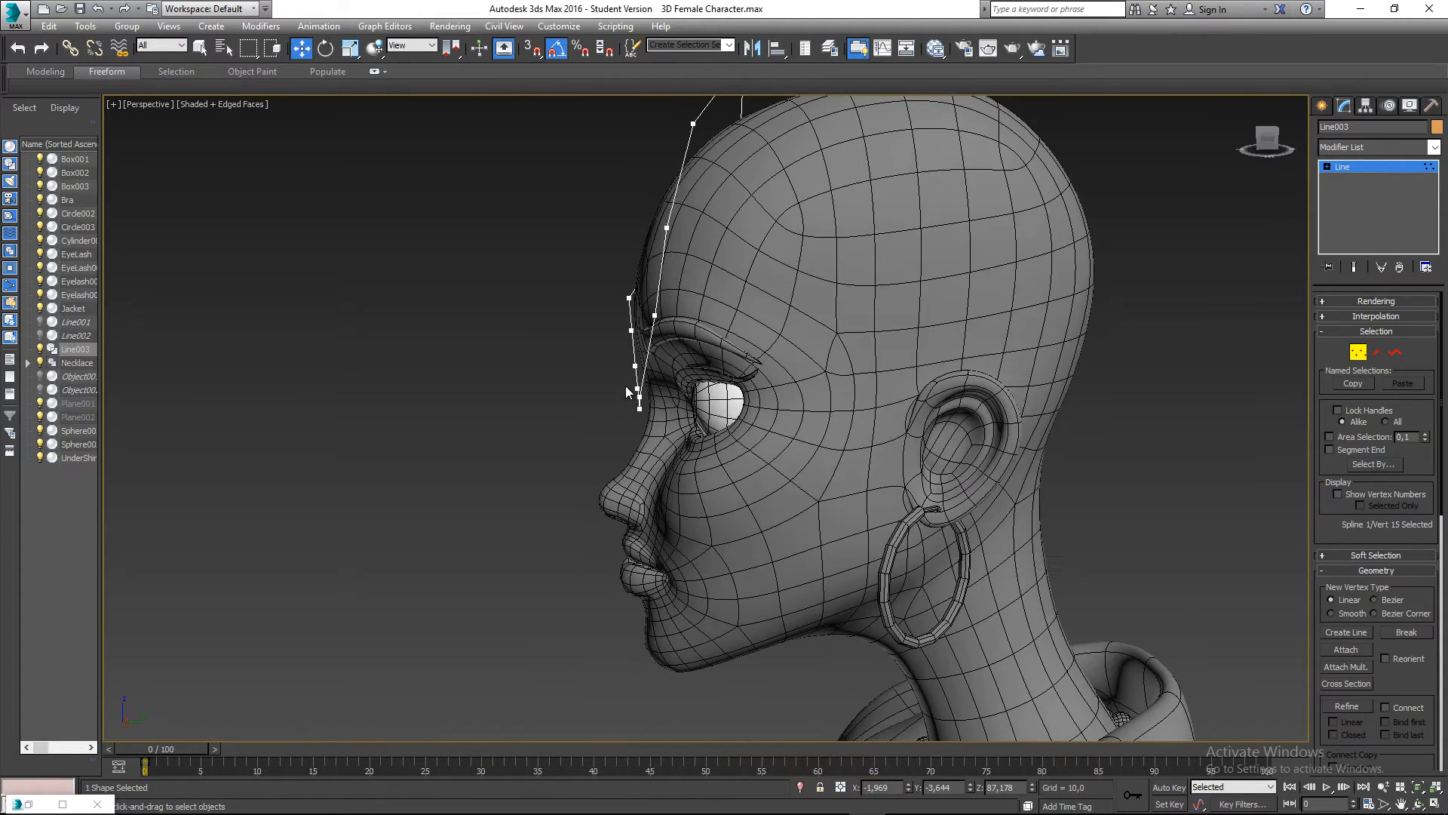
pyautogui.moveTo(626, 387); pyautogui.dragTo(695, 433)
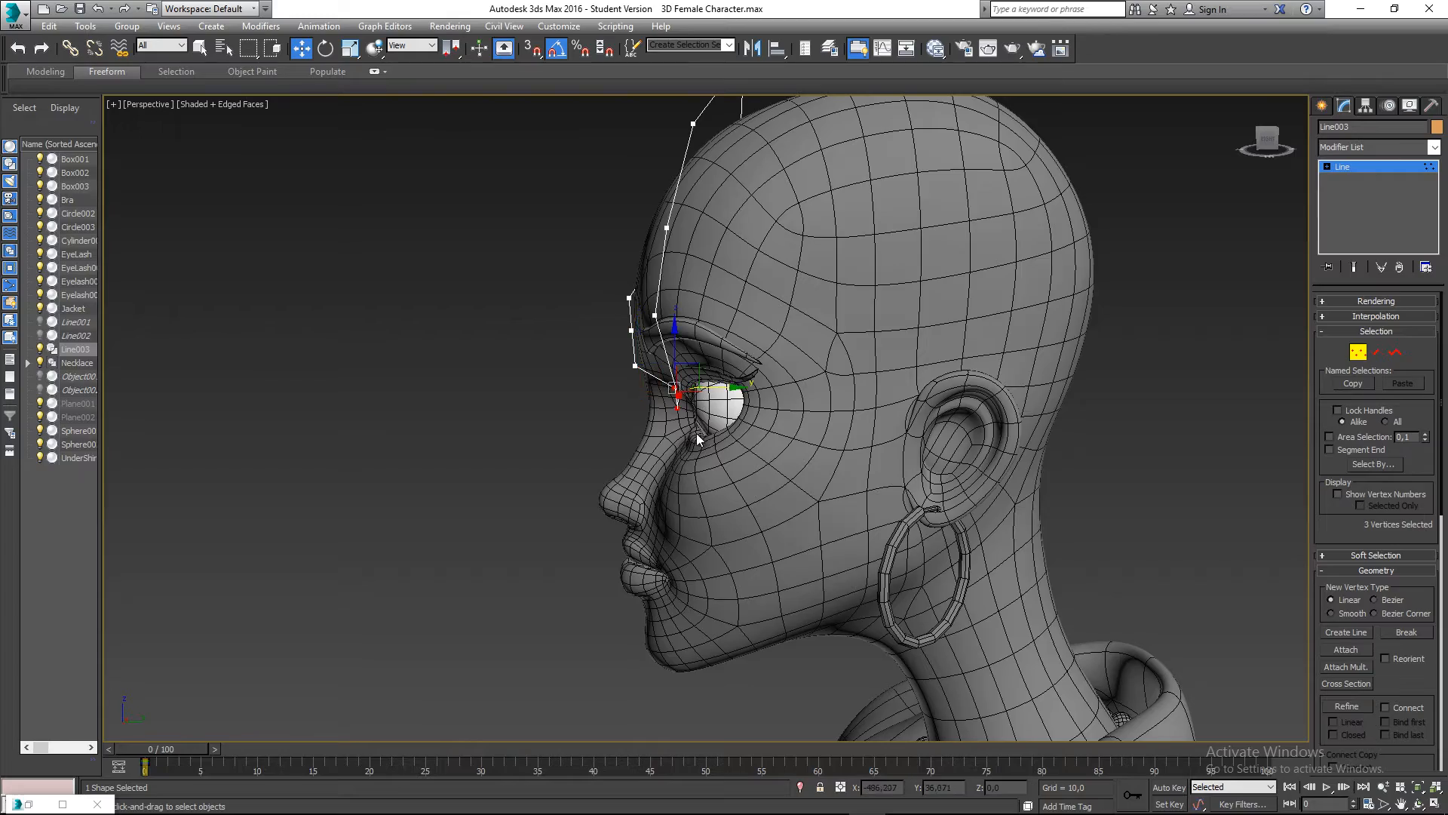
# - Move the vertex just above the outline's lower tip back along the side of the character's left temple
pyautogui.keyDown('alt'); pyautogui.moveTo(696, 433); pyautogui.dragTo(745, 409, button='middle'); pyautogui.keyUp('alt')
pyautogui.click(745, 387)
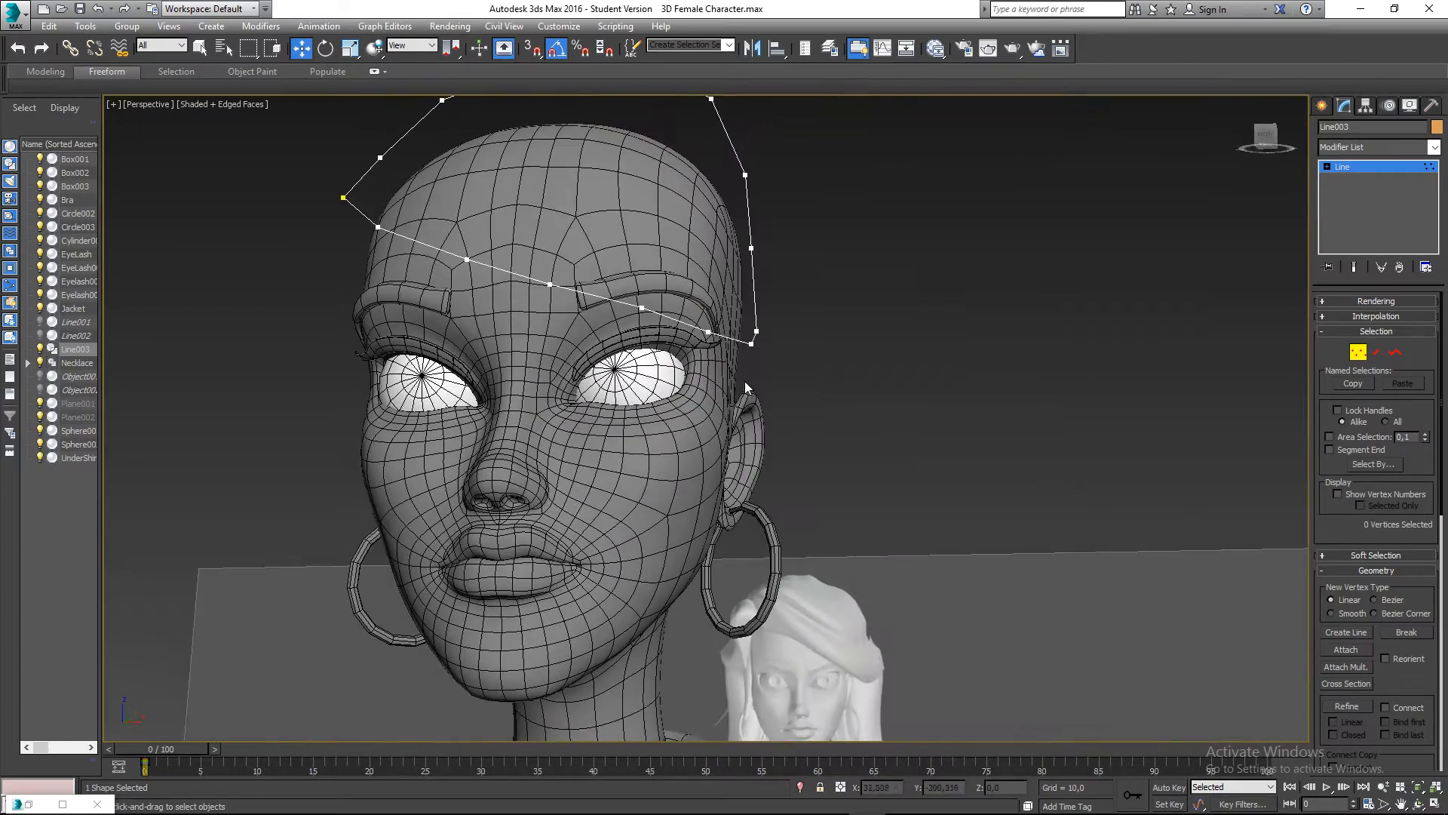
pyautogui.moveTo(764, 330); pyautogui.dragTo(762, 329)
pyautogui.moveTo(762, 329)
pyautogui.keyDown('alt'); pyautogui.mouseDown(button='middle')
pyautogui.moveTo(704, 385)
pyautogui.moveTo(789, 326)
pyautogui.mouseUp(button='middle'); pyautogui.keyUp('alt')
pyautogui.moveTo(788, 325); pyautogui.dragTo(811, 316)
pyautogui.click(737, 256)
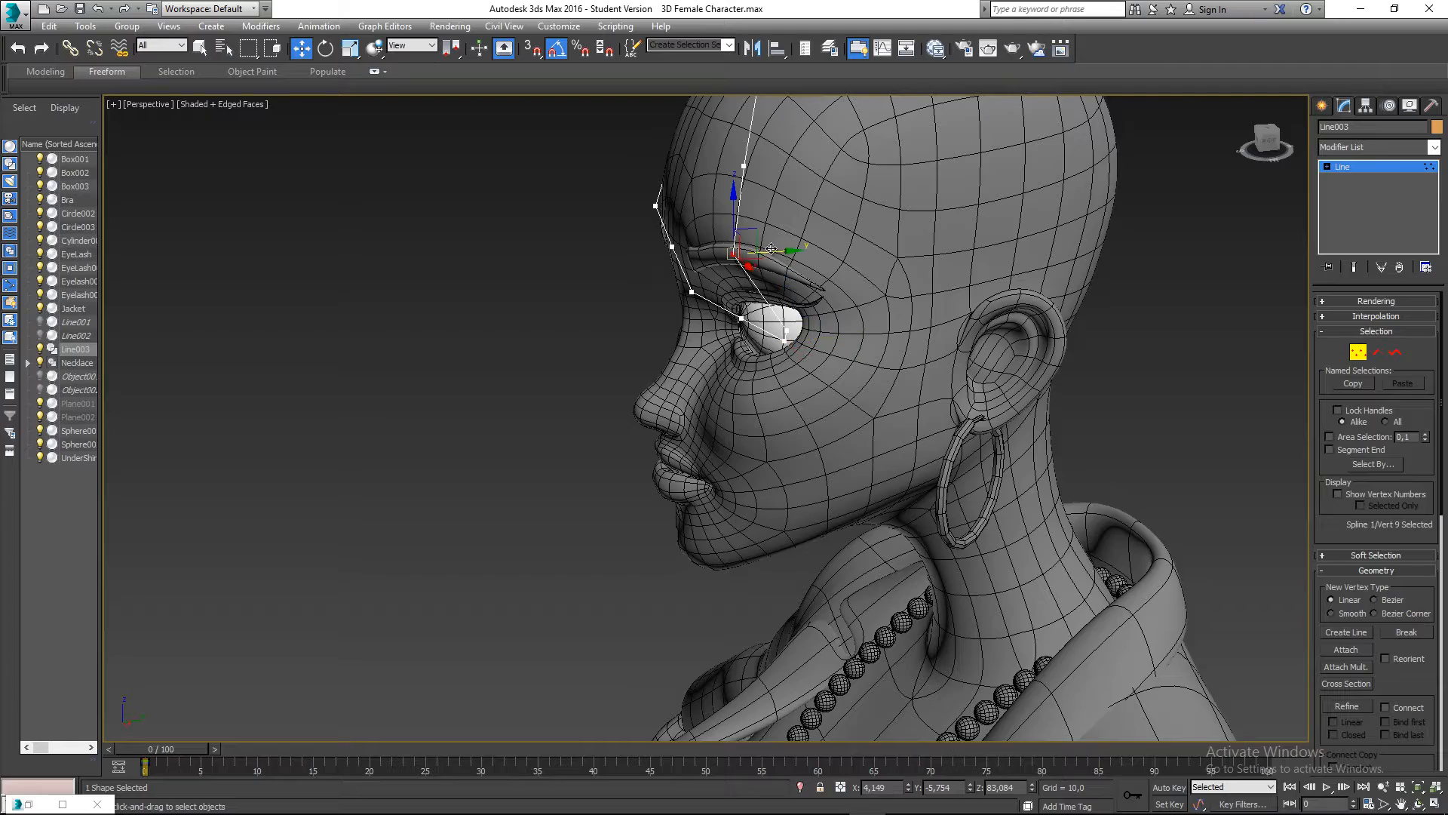
pyautogui.moveTo(736, 256); pyautogui.dragTo(777, 243)
# - Move the vertices further up the outline's outer side back so that edge follows the skull evenly
pyautogui.keyDown('alt'); pyautogui.moveTo(777, 243); pyautogui.dragTo(908, 213, button='middle'); pyautogui.keyUp('alt')
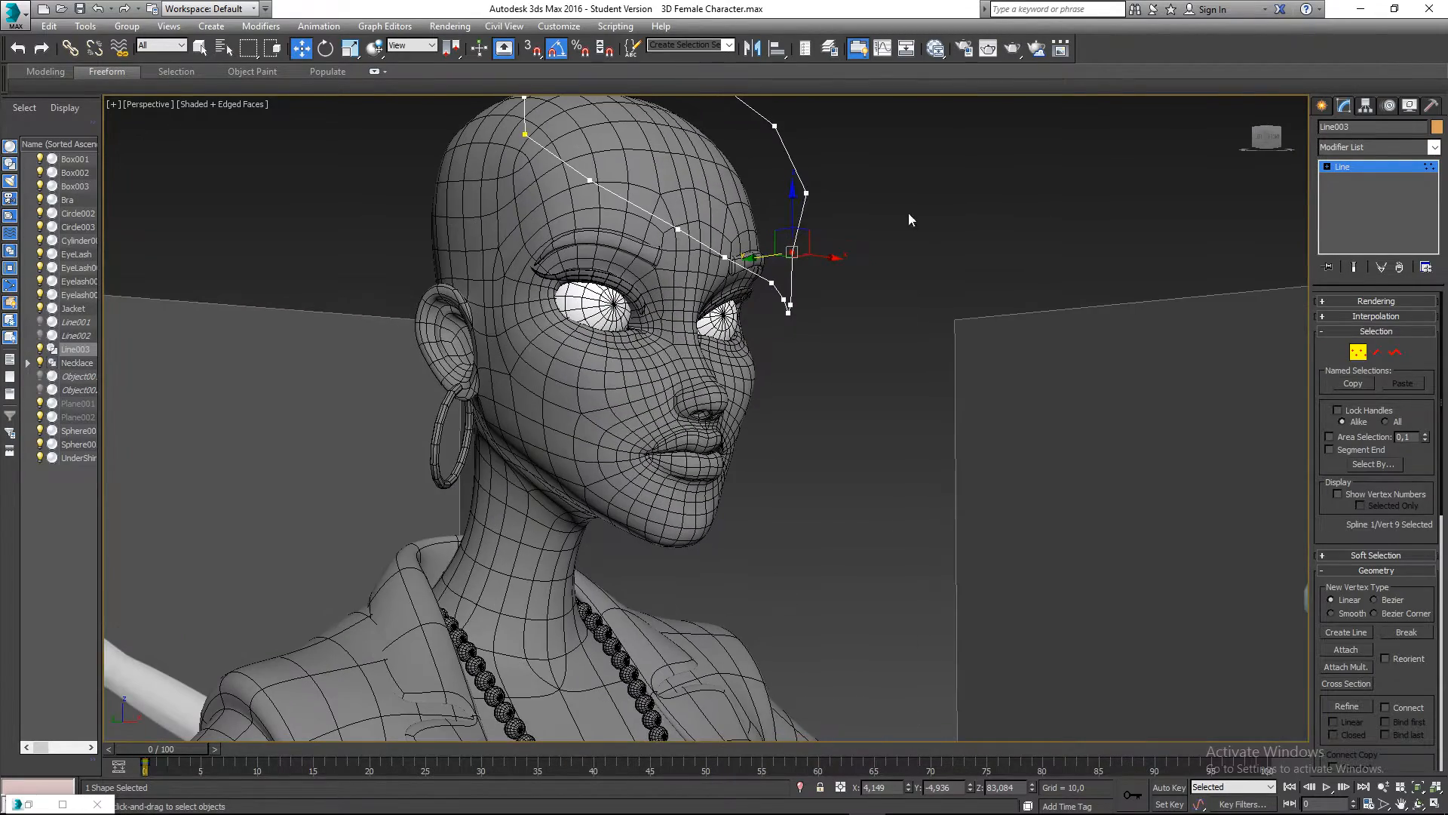
pyautogui.click(807, 195)
pyautogui.moveTo(786, 200); pyautogui.dragTo(760, 206)
pyautogui.click(775, 126)
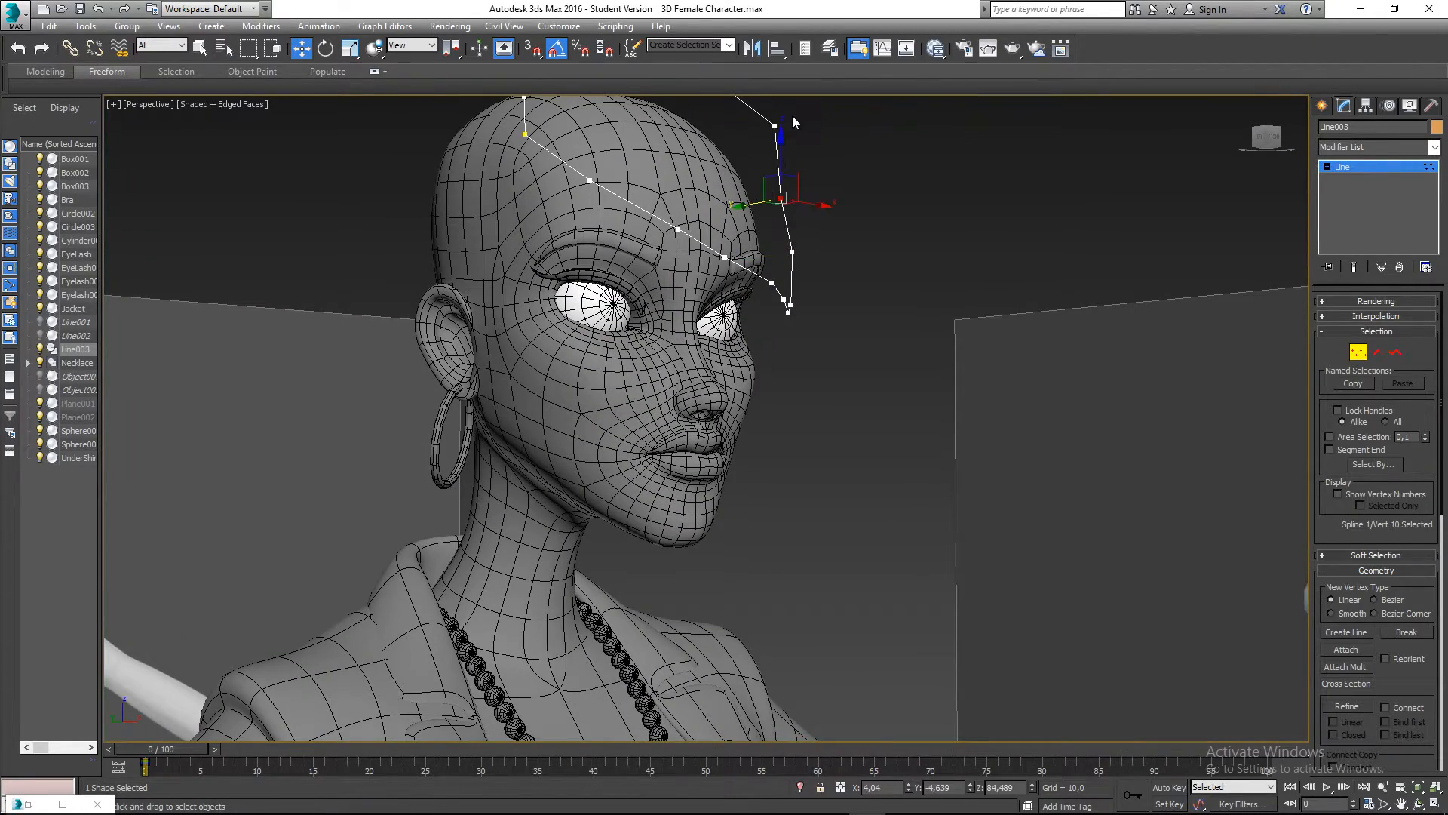
pyautogui.keyDown('alt'); pyautogui.moveTo(727, 139); pyautogui.dragTo(732, 436, button='middle'); pyautogui.keyUp('alt')
pyautogui.scroll(4, 796, 257)
pyautogui.click(801, 269)
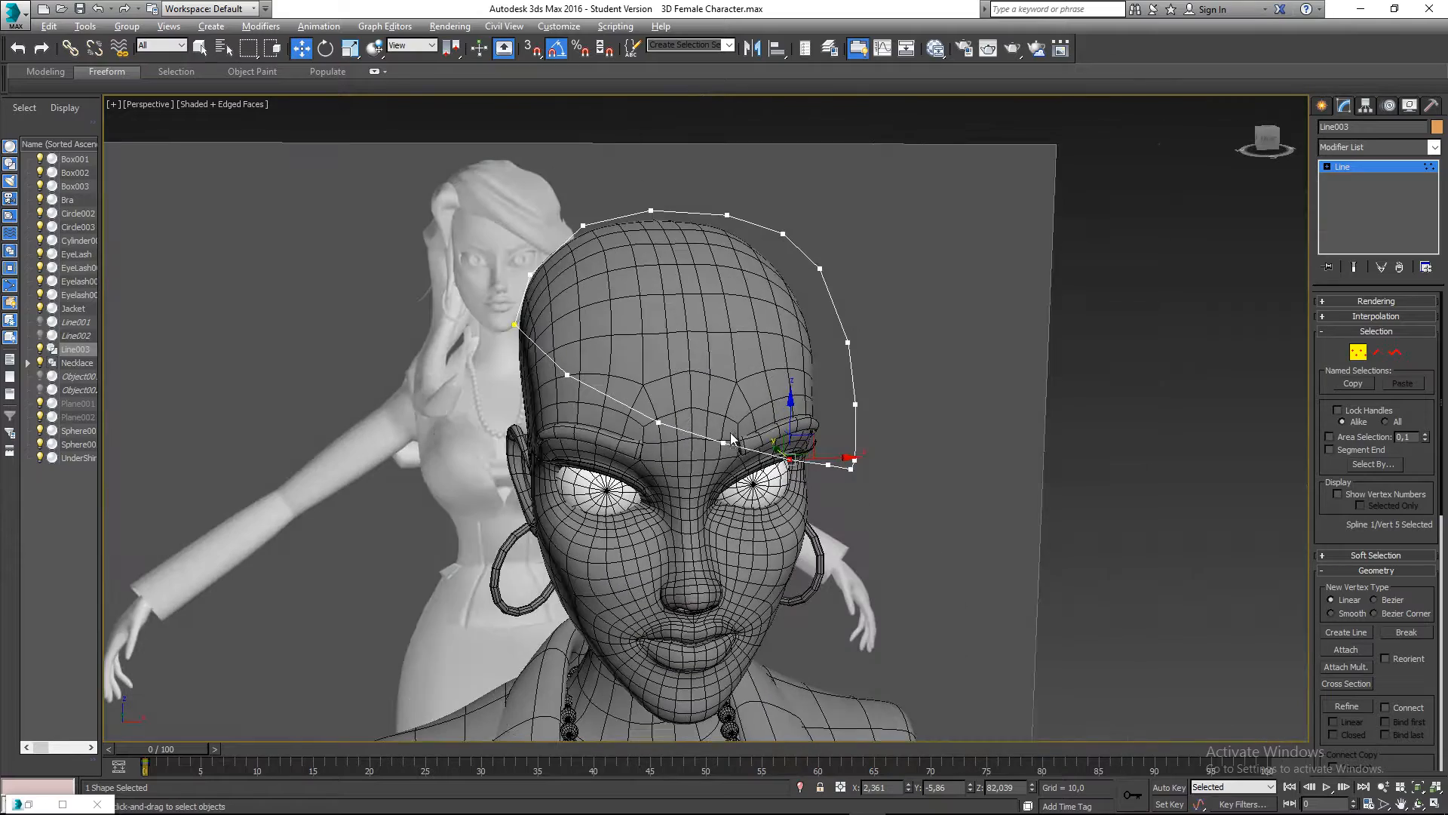
pyautogui.click(891, 401)
# - Try to apply a Surface modifier to the whole front hair outline
pyautogui.click(1348, 355)
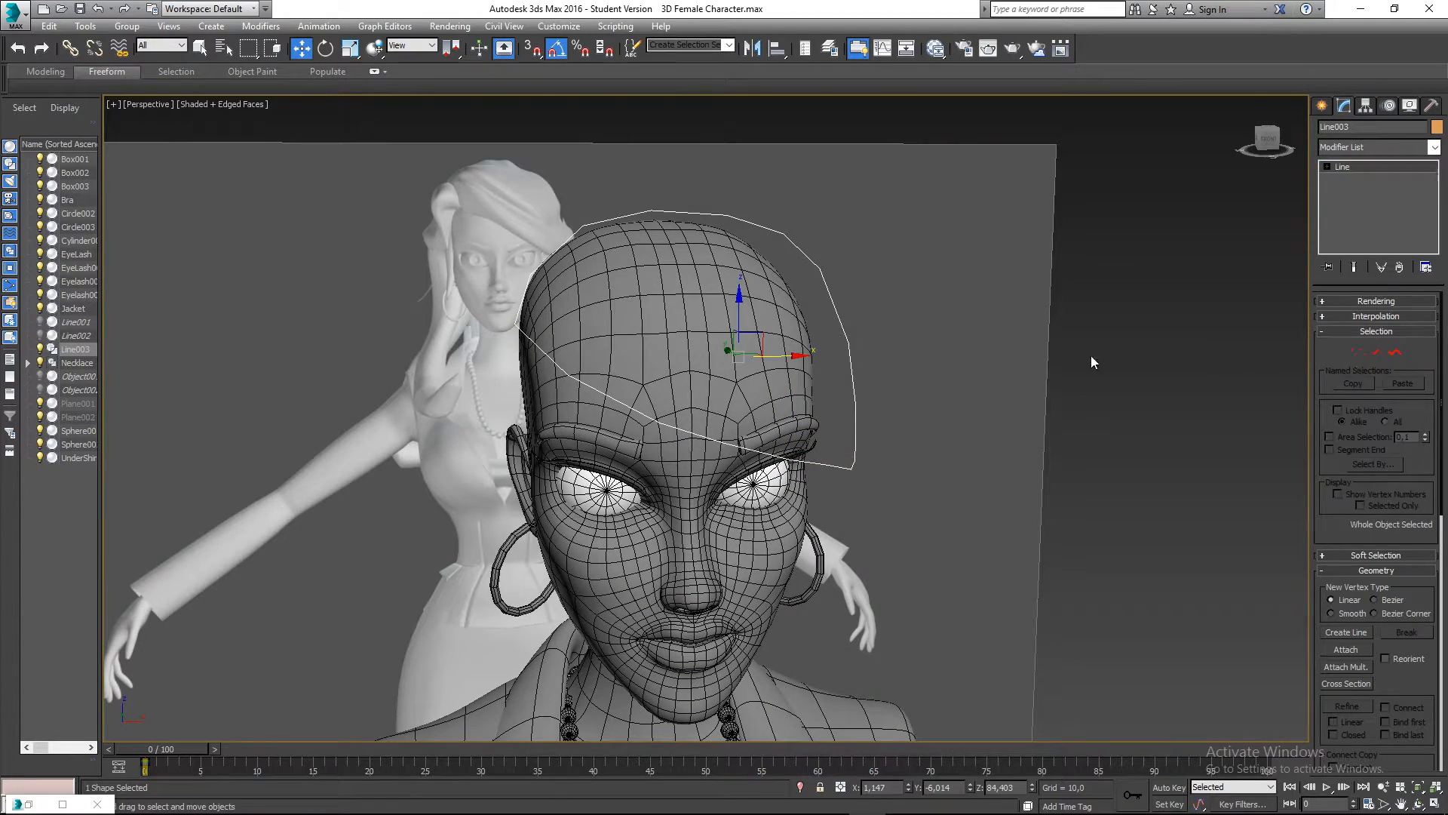
pyautogui.click(1087, 354)
pyautogui.click(838, 324)
pyautogui.keyDown('alt'); pyautogui.moveTo(839, 374); pyautogui.dragTo(803, 371, button='middle'); pyautogui.keyUp('alt')
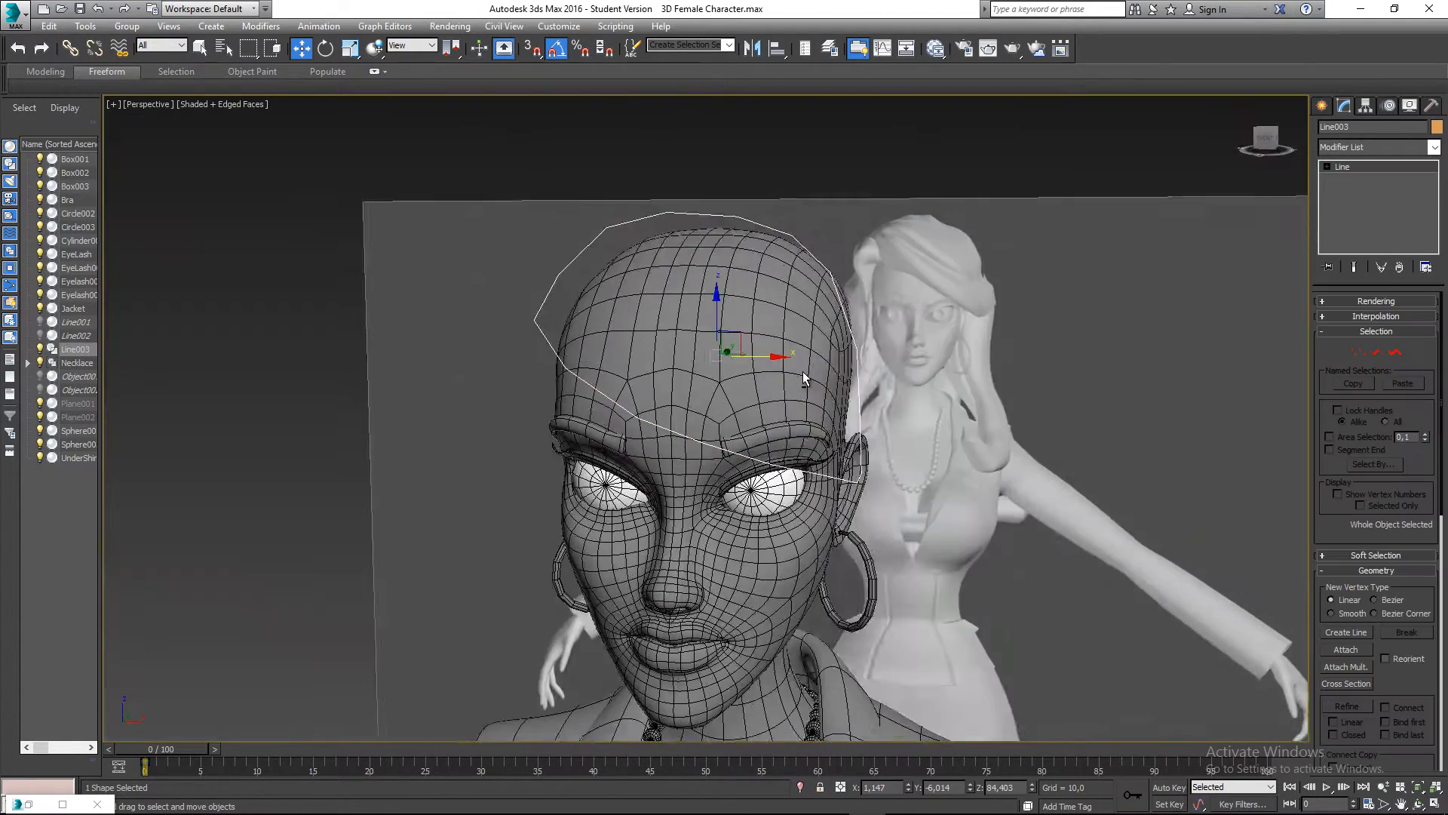
pyautogui.click(1347, 147)
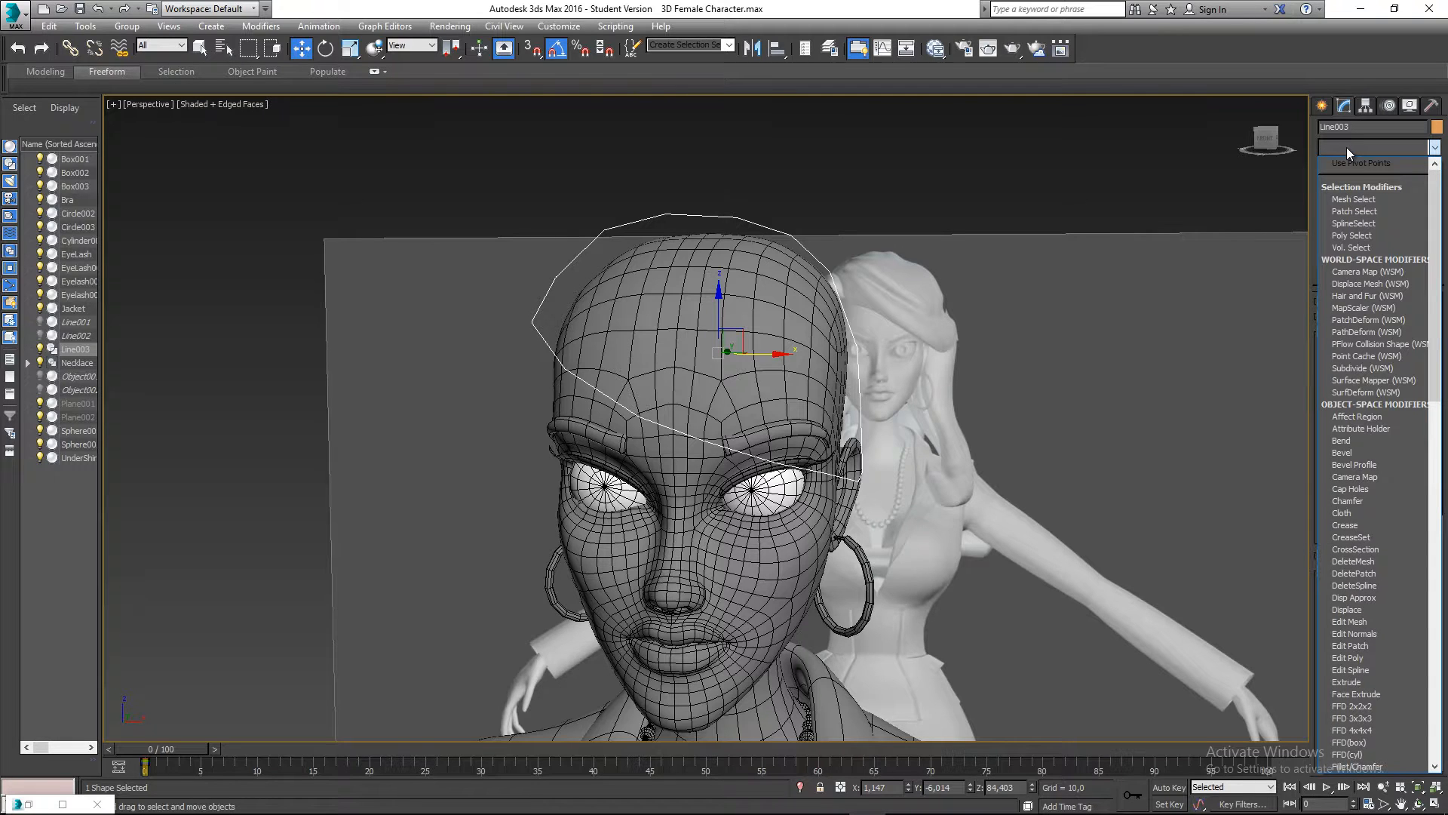
pyautogui.press('s')
pyautogui.press('s')
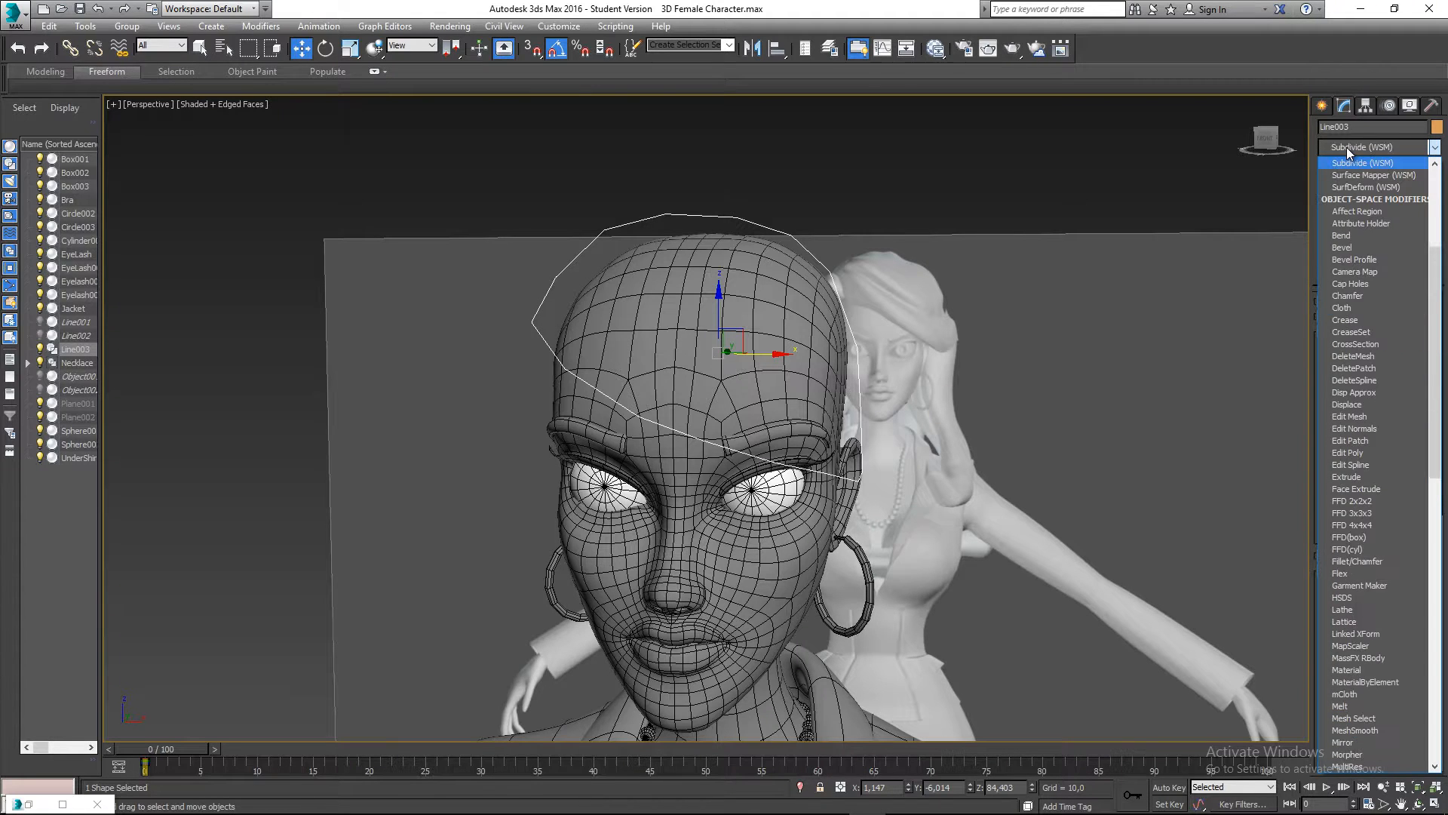
pyautogui.scroll(1, 1364, 232)
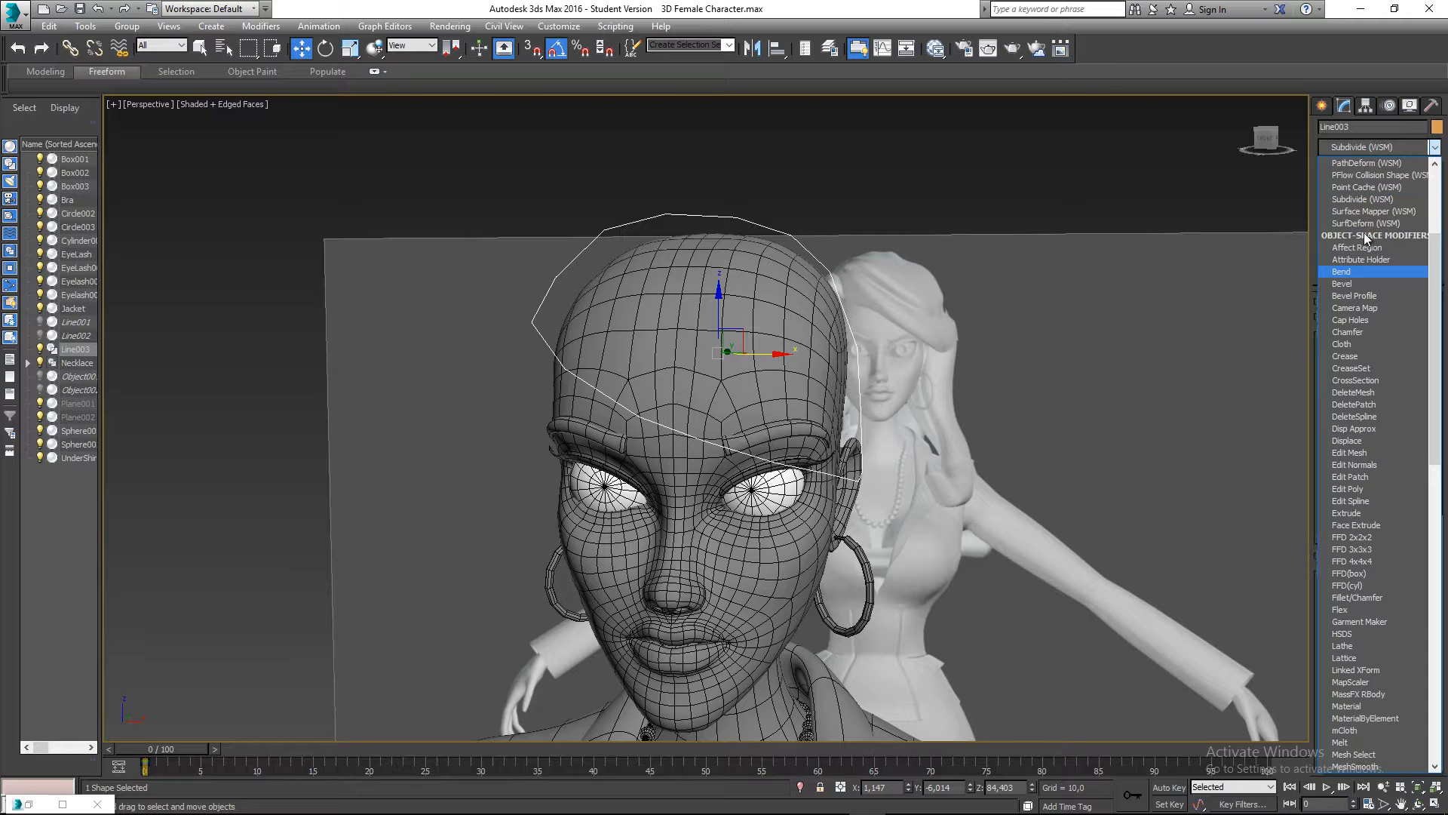
pyautogui.scroll(1, 1374, 295)
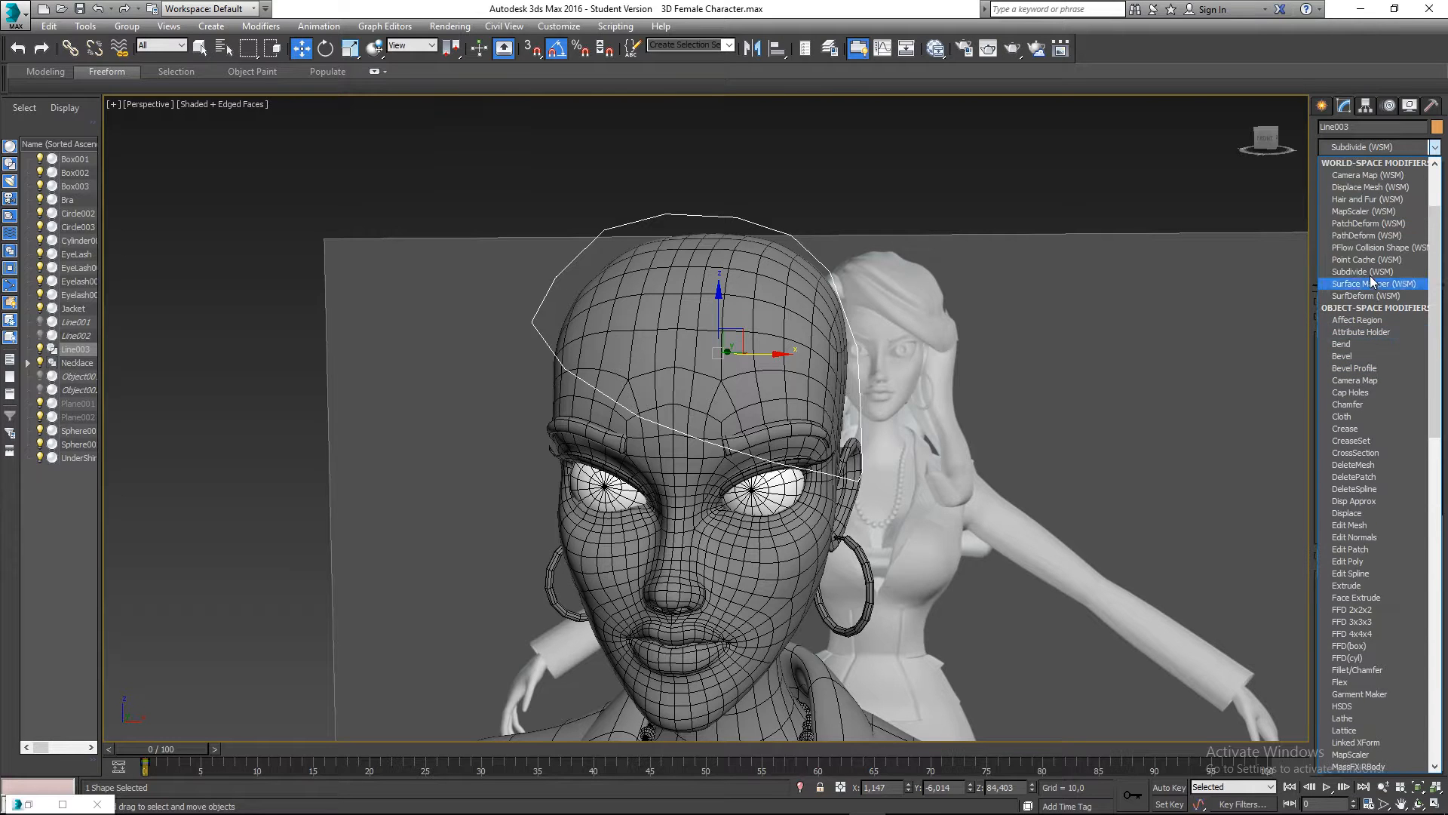
pyautogui.scroll(2, 1369, 257)
pyautogui.scroll(-7, 1377, 259)
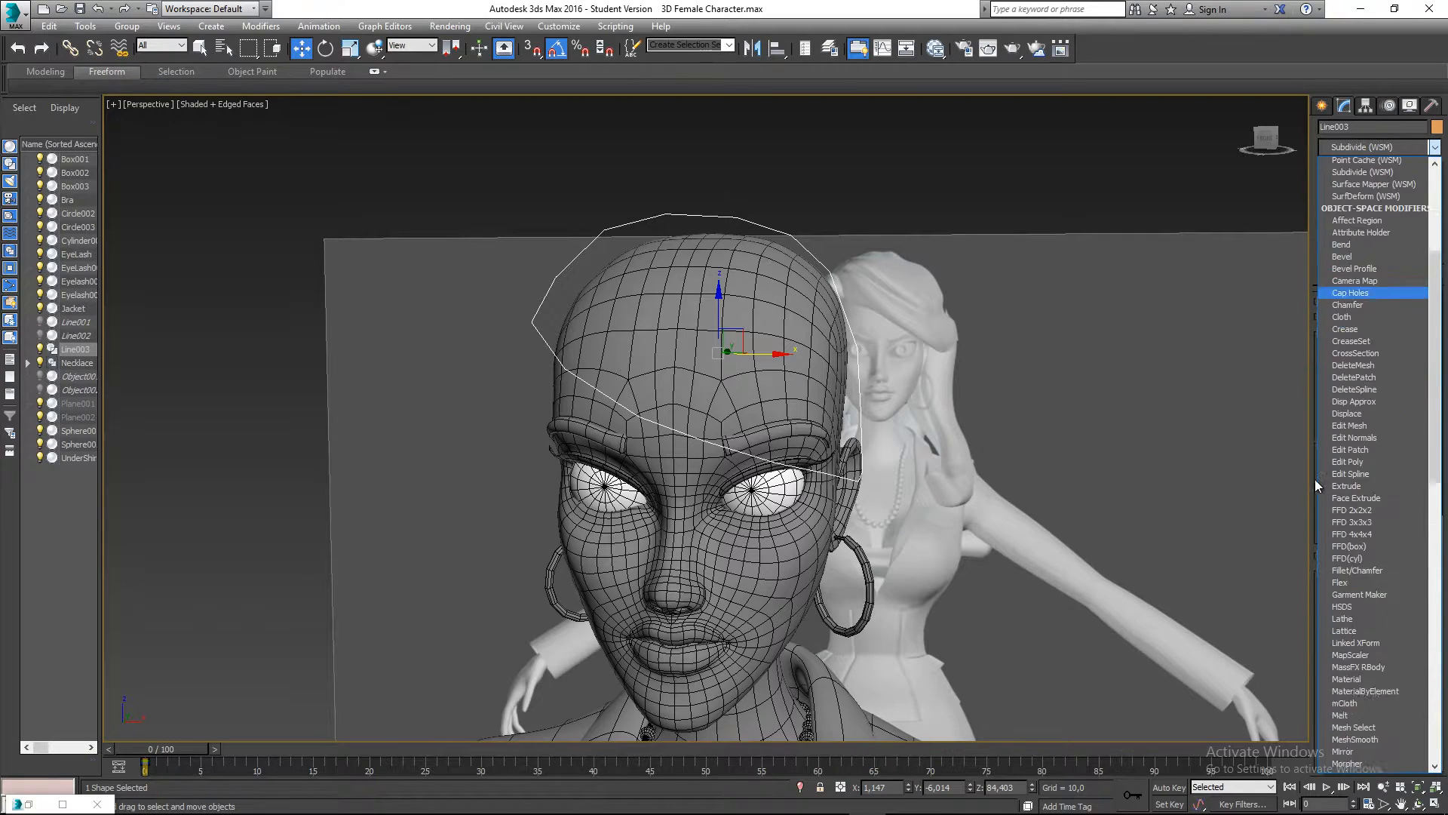
pyautogui.scroll(-11, 1357, 577)
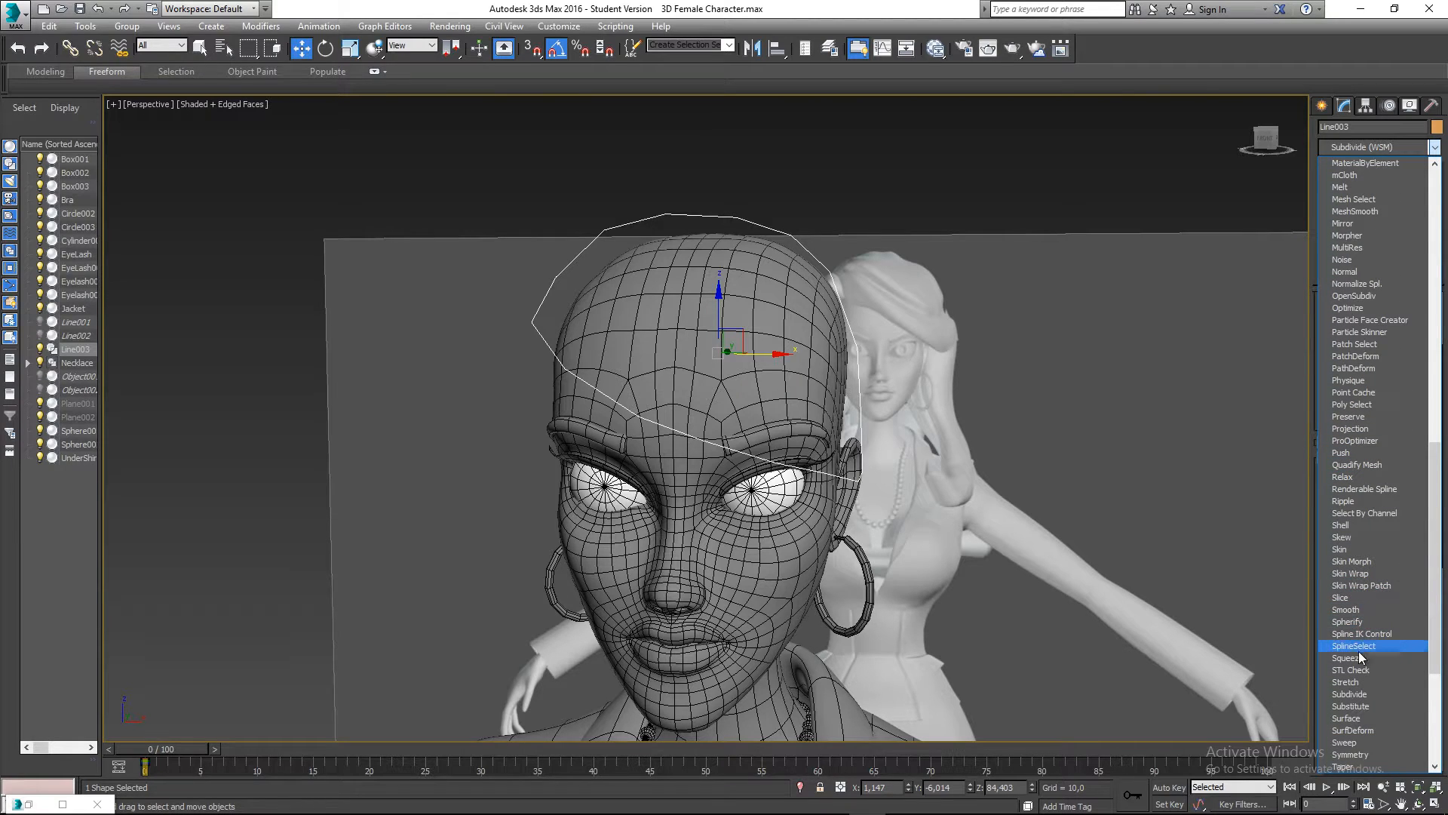
pyautogui.click(1343, 720)
pyautogui.keyDown('alt'); pyautogui.moveTo(1216, 595); pyautogui.dragTo(1245, 355, button='middle'); pyautogui.keyUp('alt')
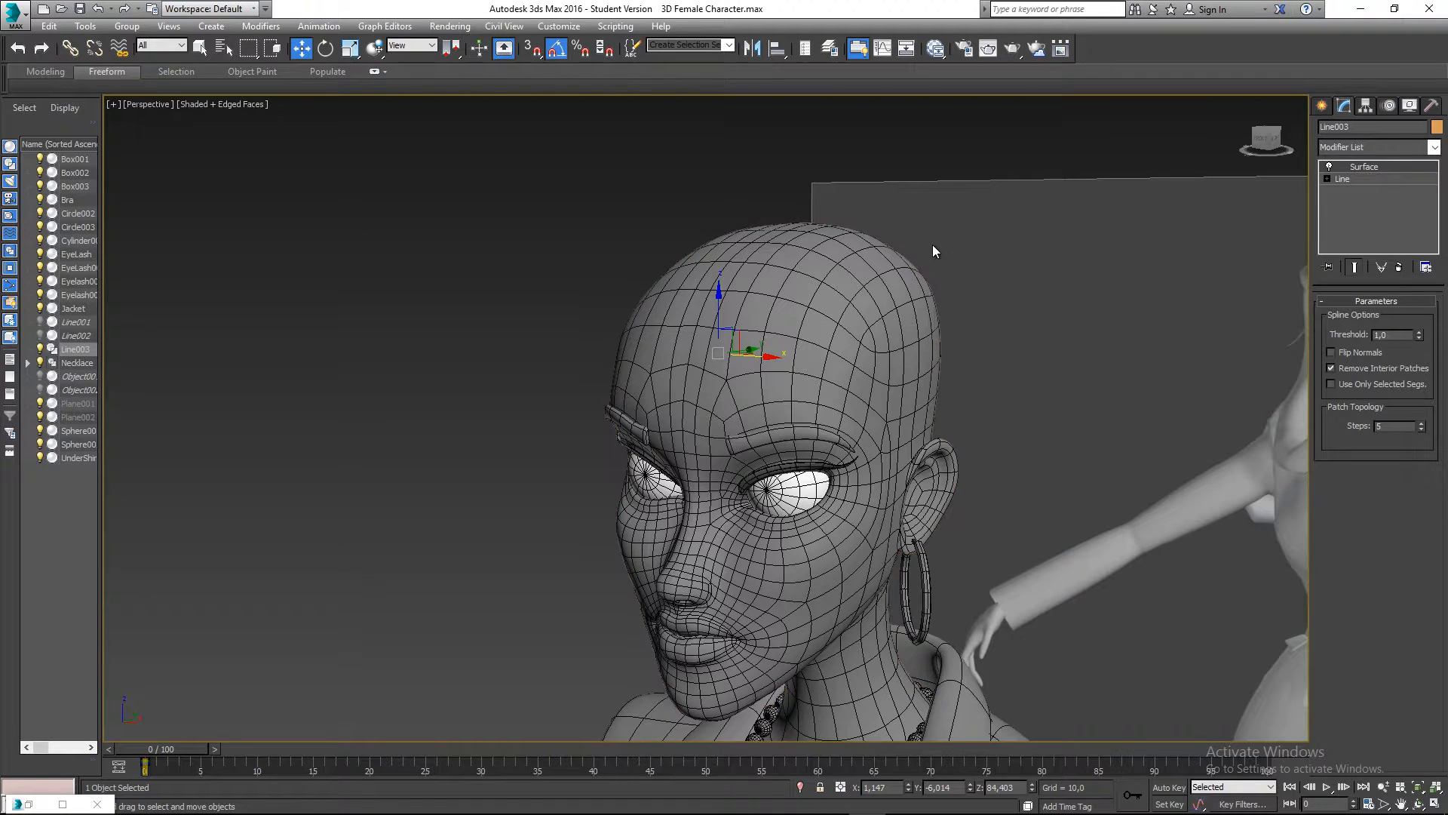
pyautogui.hotkey('ctrl', 'z')
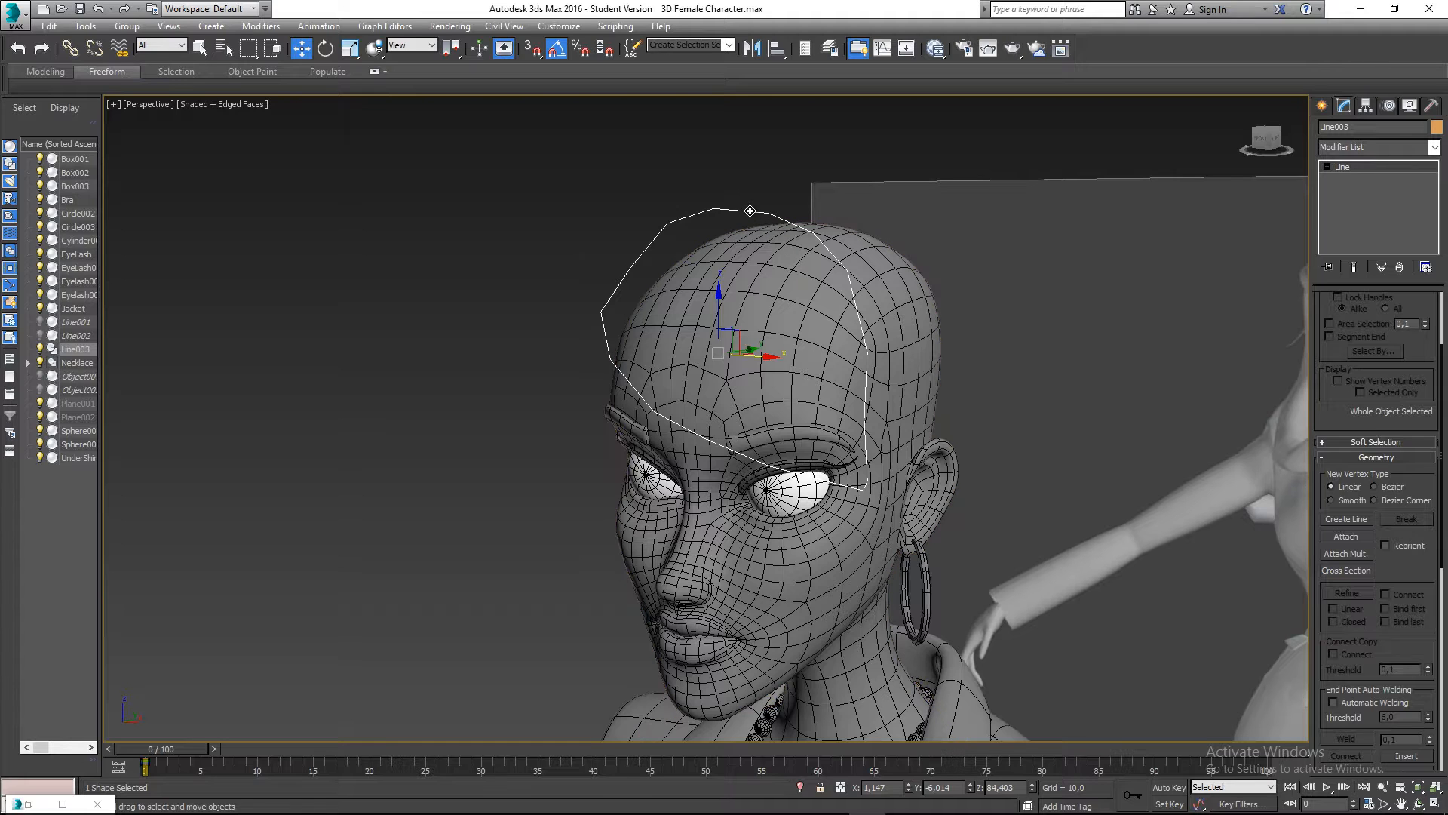
# - Return to vertex editing of the hair outline and activate Refine with the Connect and Linear options enabled
pyautogui.keyDown('alt'); pyautogui.moveTo(750, 211); pyautogui.dragTo(789, 209, button='middle'); pyautogui.keyUp('alt')
pyautogui.scroll(3, 1381, 411)
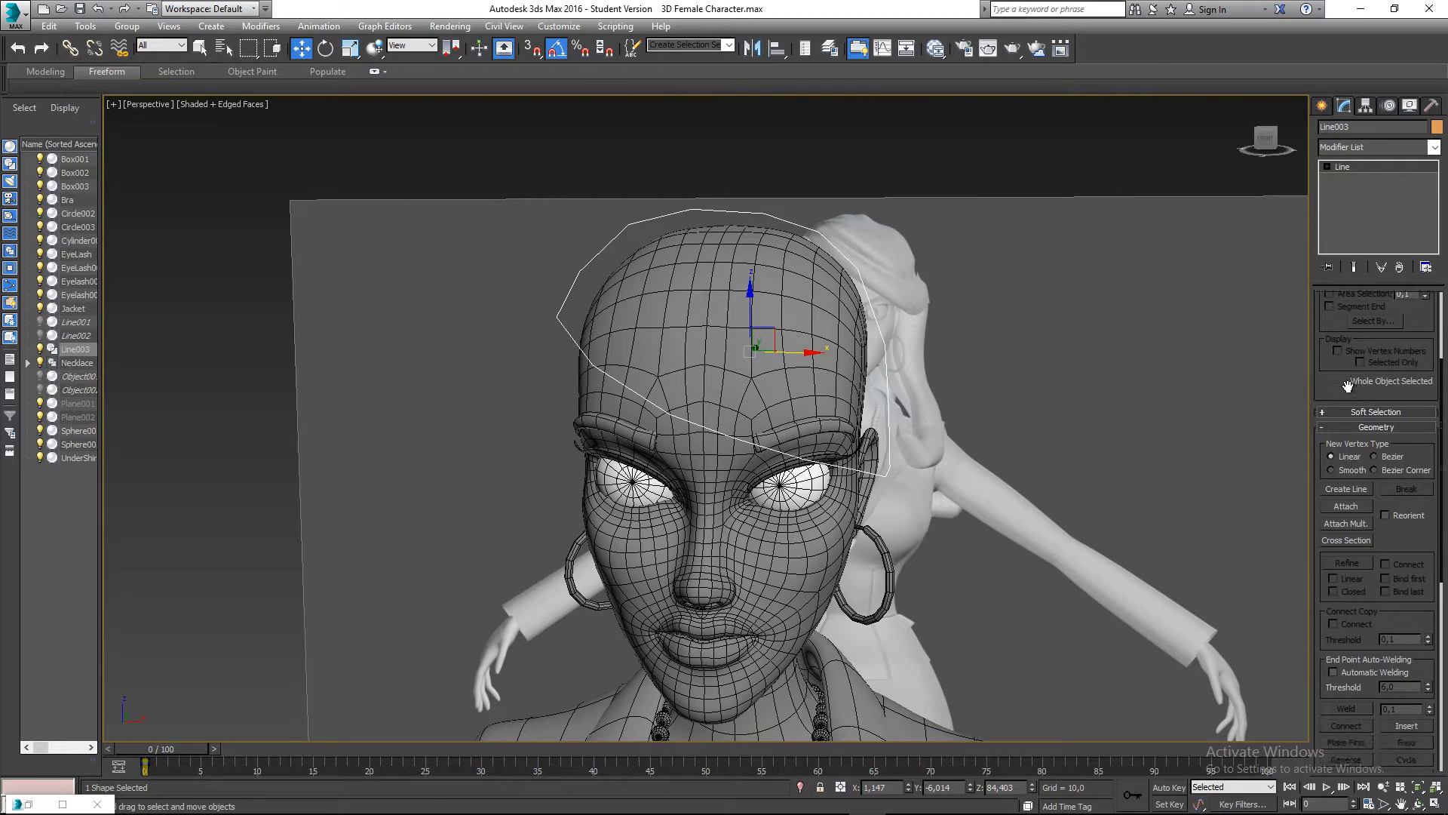
pyautogui.click(1359, 352)
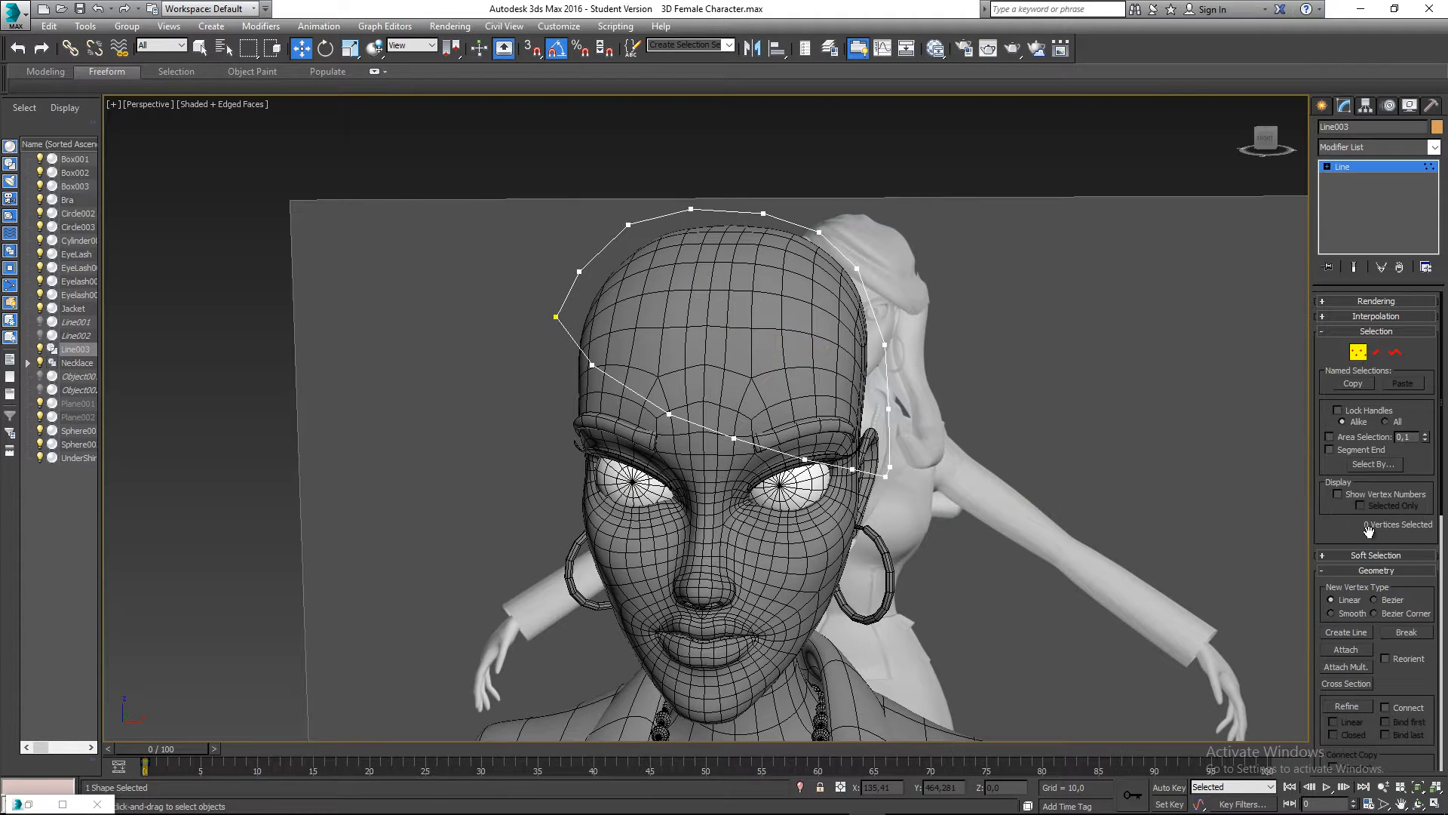
pyautogui.moveTo(1348, 520); pyautogui.dragTo(1349, 554)
pyautogui.keyDown('alt'); pyautogui.moveTo(1291, 316); pyautogui.dragTo(1239, 230, button='middle'); pyautogui.keyUp('alt')
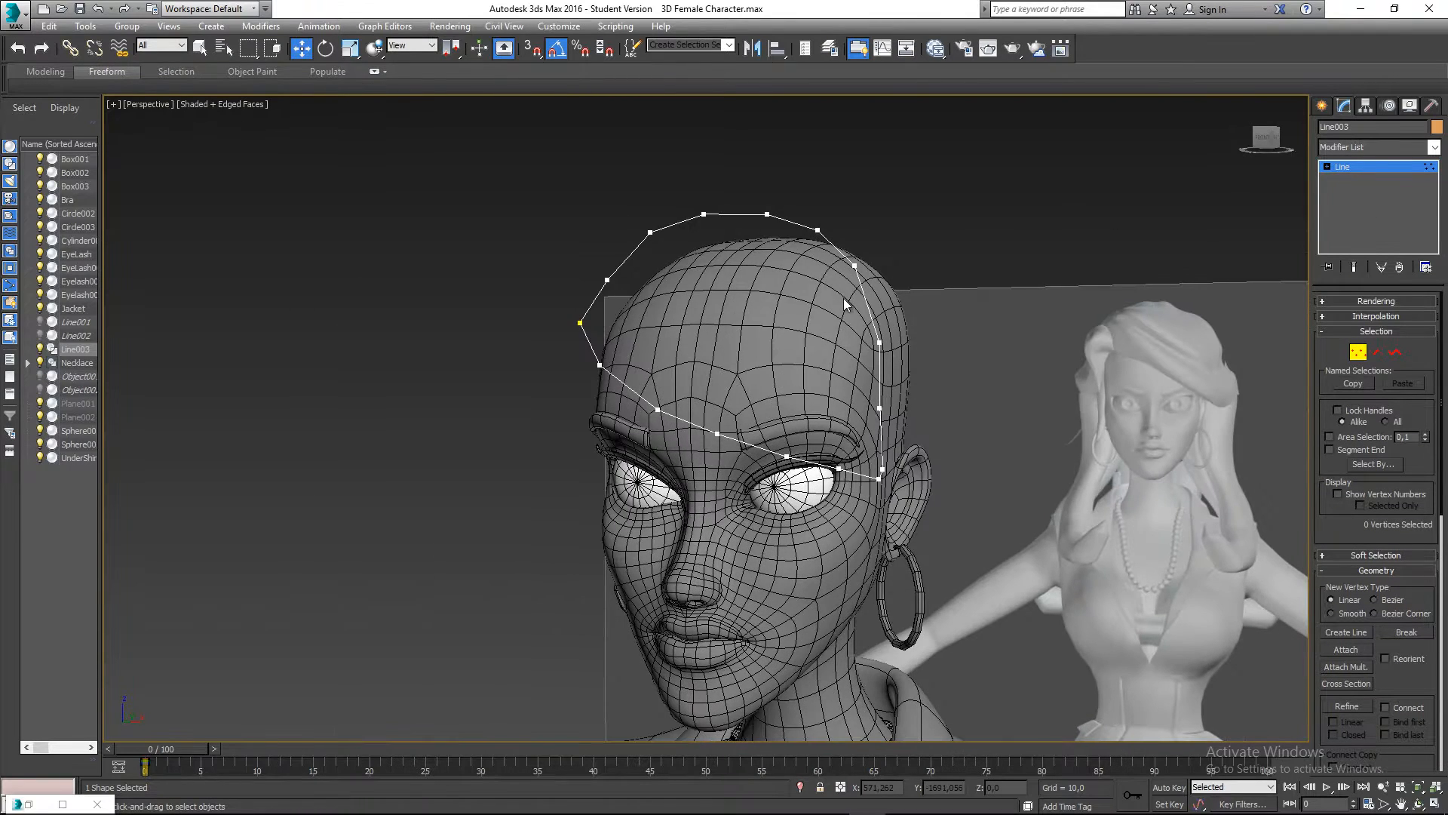
pyautogui.keyDown('alt'); pyautogui.moveTo(844, 299); pyautogui.dragTo(901, 305, button='middle'); pyautogui.keyUp('alt')
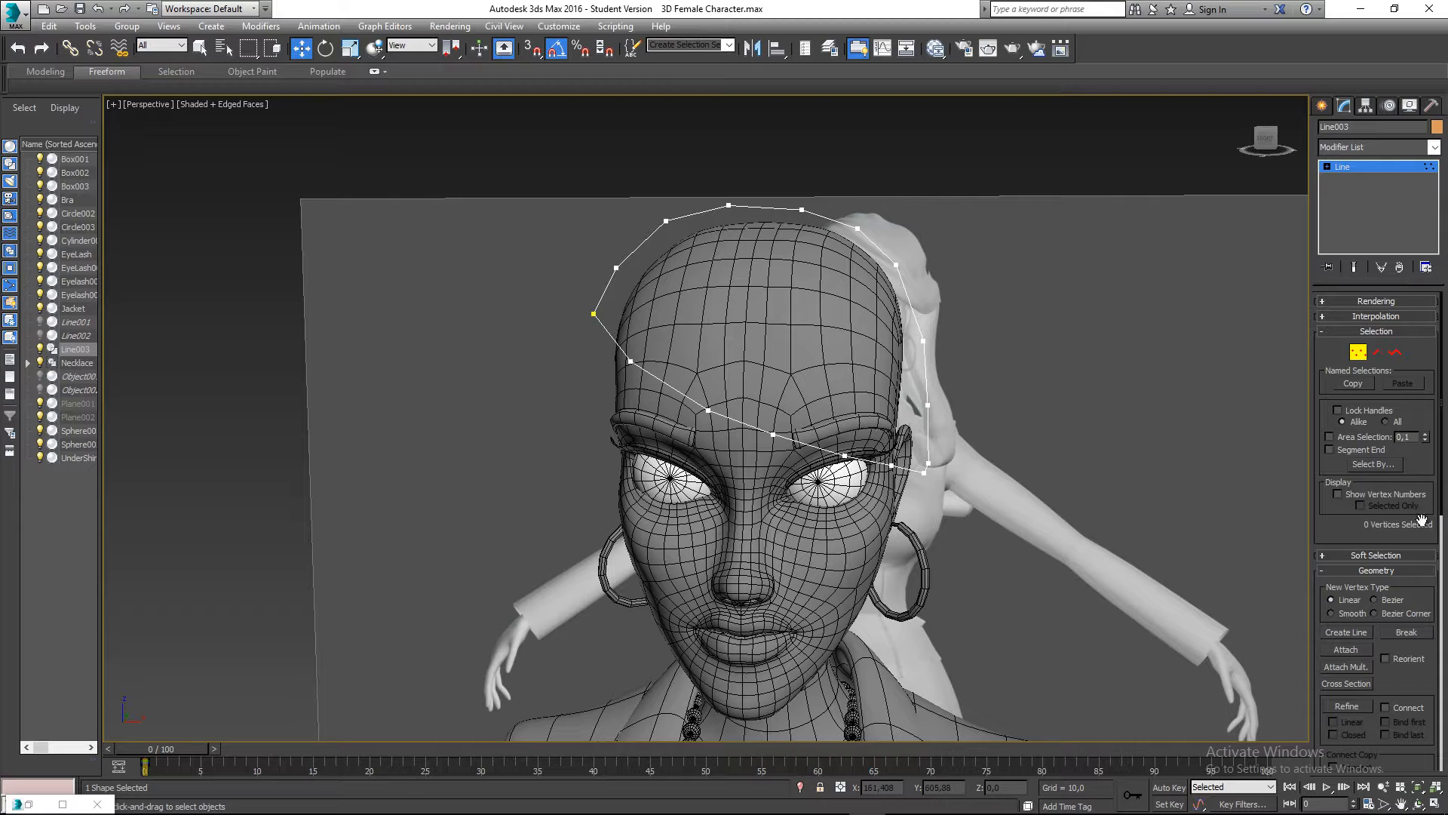
pyautogui.scroll(-5, 1381, 541)
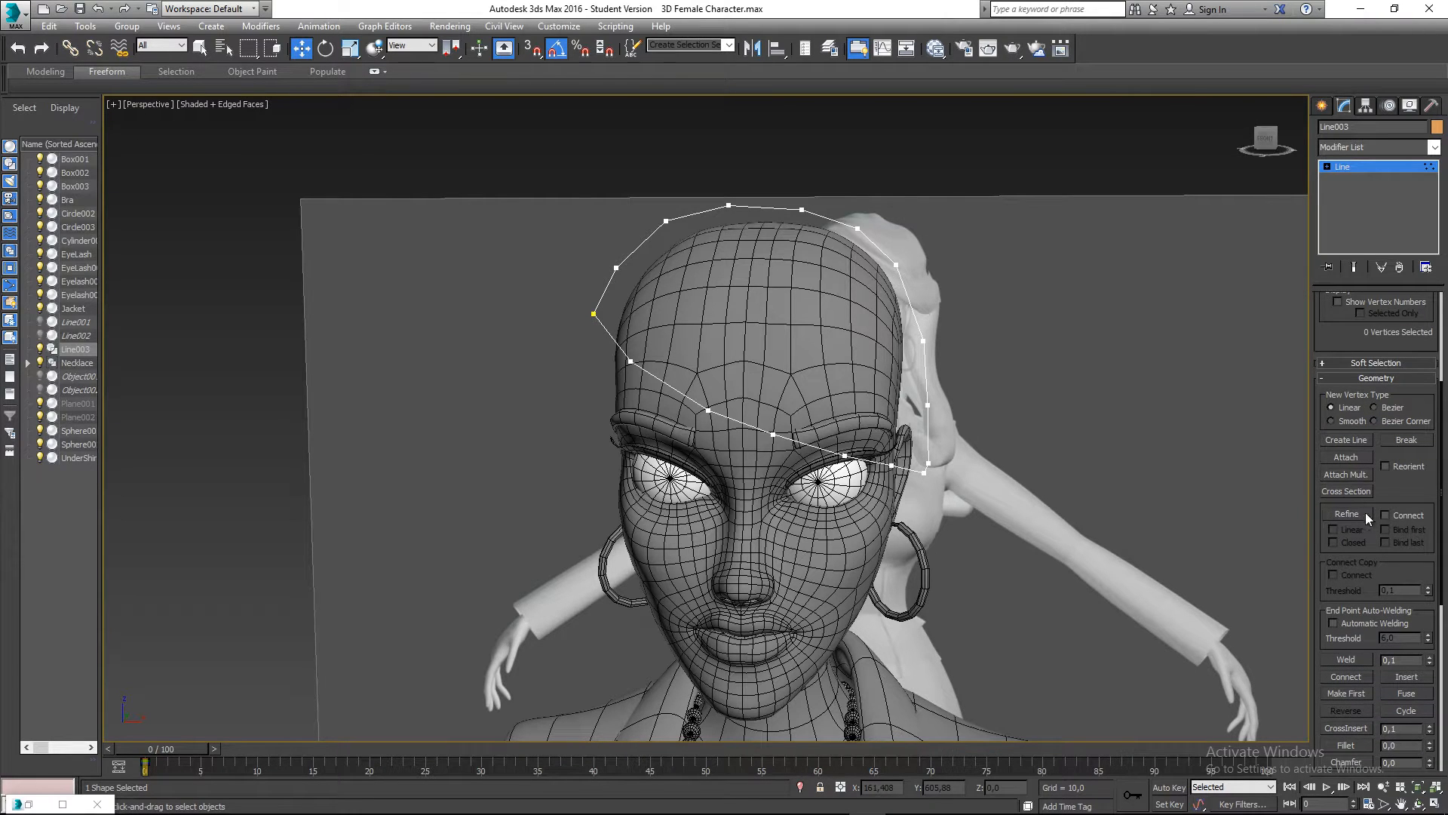
pyautogui.click(1351, 513)
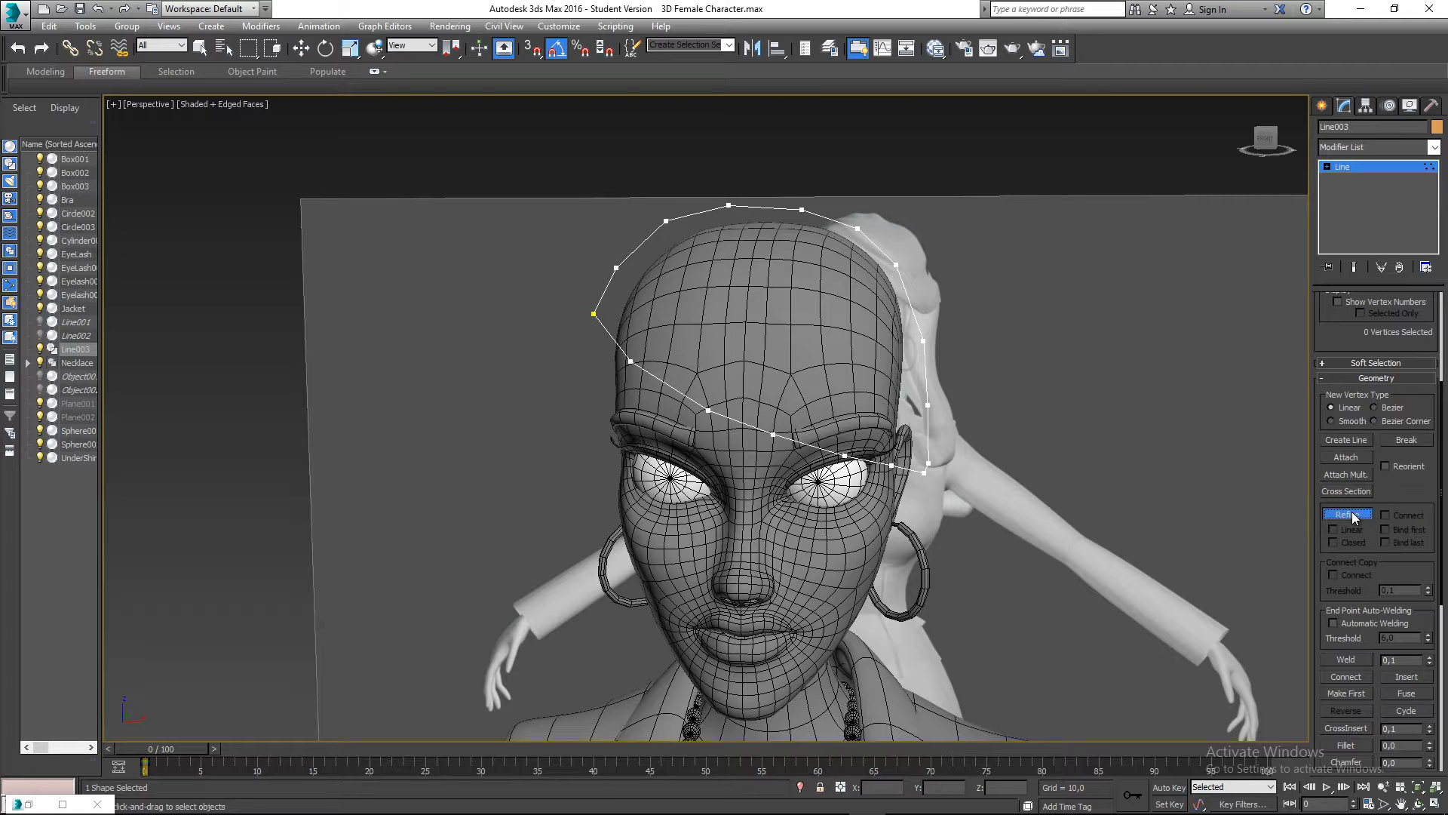
pyautogui.click(1353, 516)
pyautogui.click(1339, 514)
# - Connect the vertex on the outline's lower edge above the character's right brow to the top-edge vertex above it, using Connect Only
pyautogui.moveTo(754, 323); pyautogui.dragTo(780, 336, button='middle')
pyautogui.moveTo(674, 365)
pyautogui.keyDown('alt'); pyautogui.mouseDown(button='middle')
pyautogui.moveTo(694, 360)
pyautogui.moveTo(680, 360)
pyautogui.mouseUp(button='middle'); pyautogui.keyUp('alt')
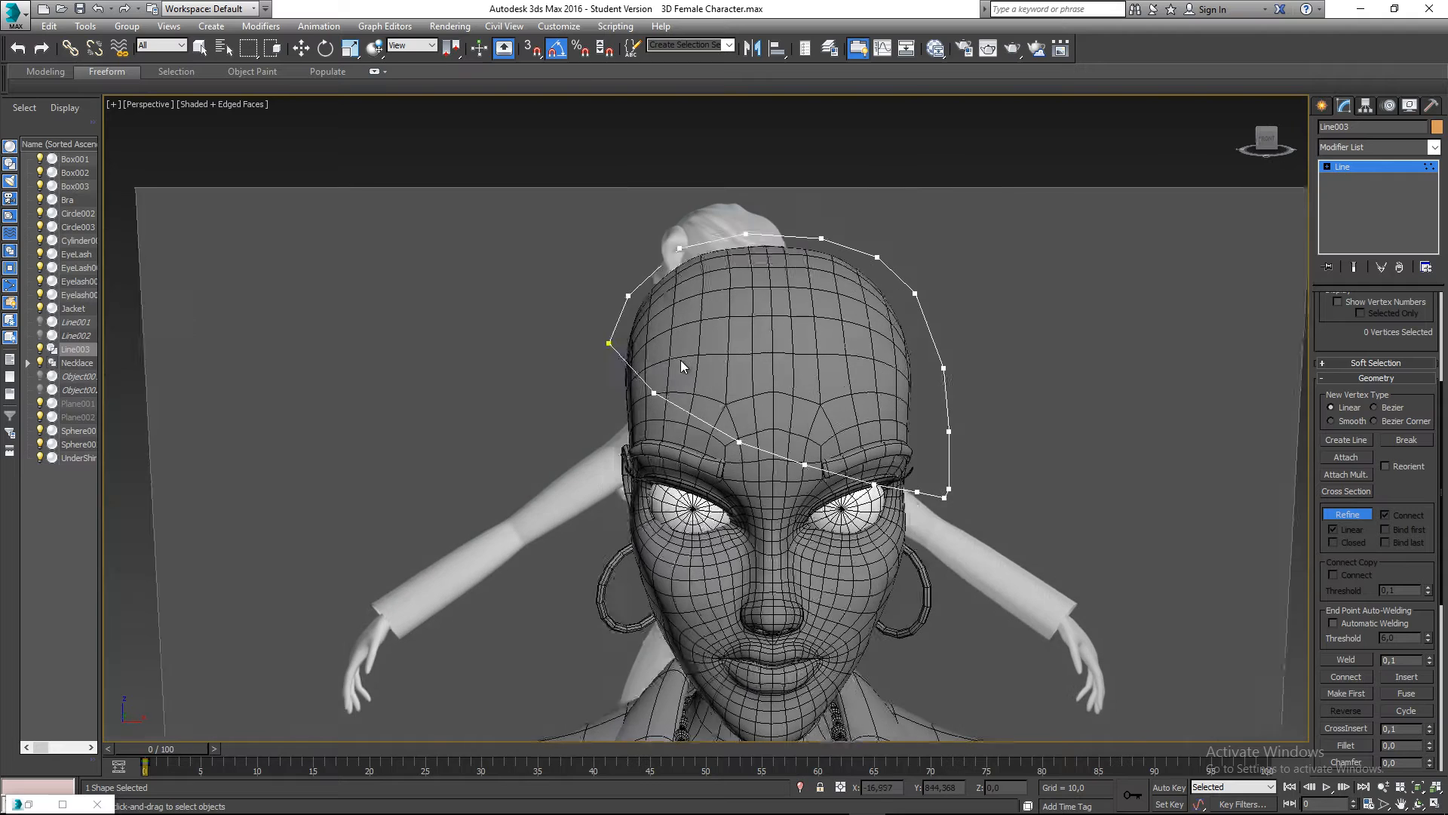
pyautogui.click(738, 442)
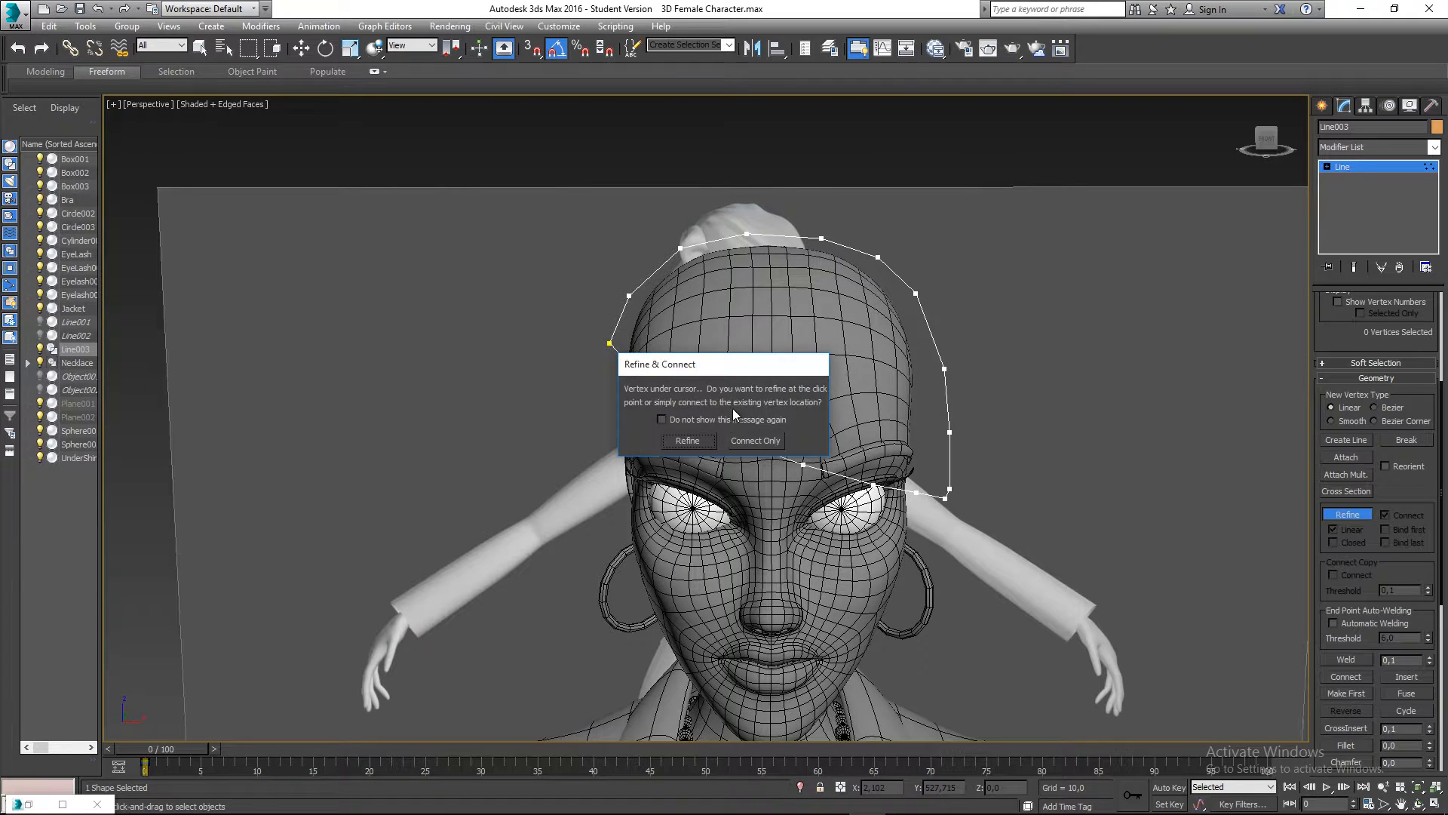
pyautogui.click(686, 441)
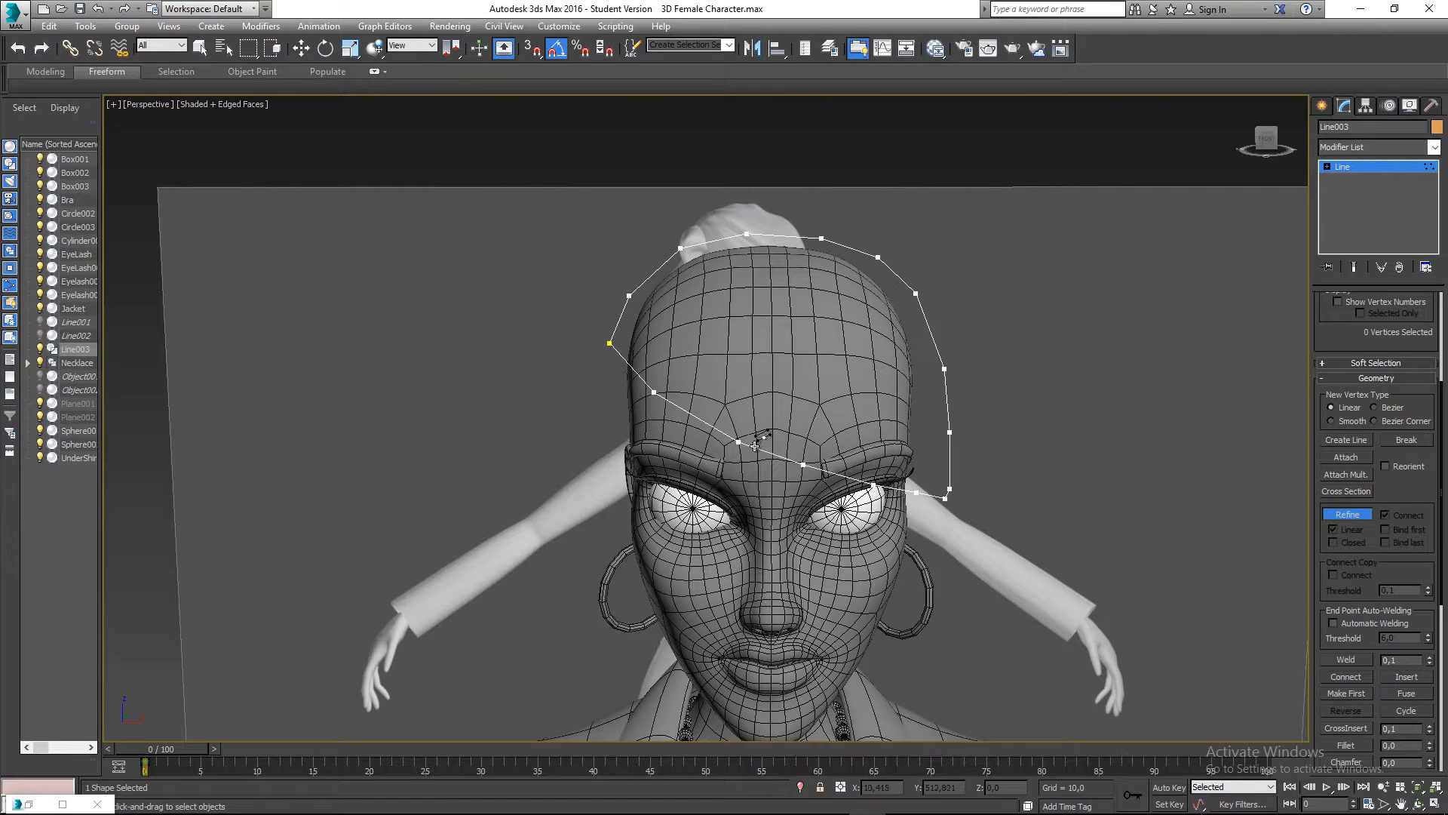
pyautogui.click(740, 443)
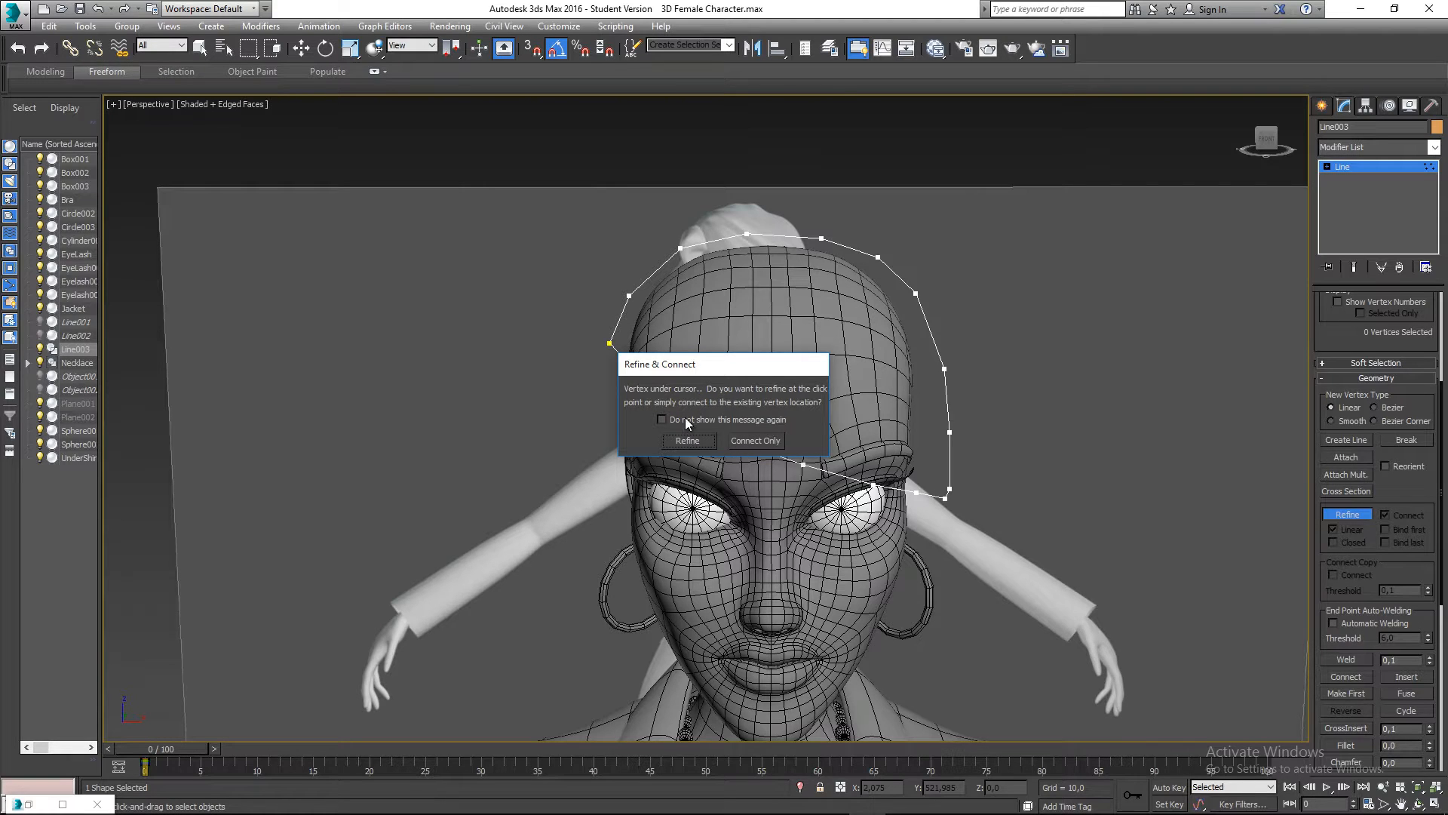
pyautogui.click(753, 440)
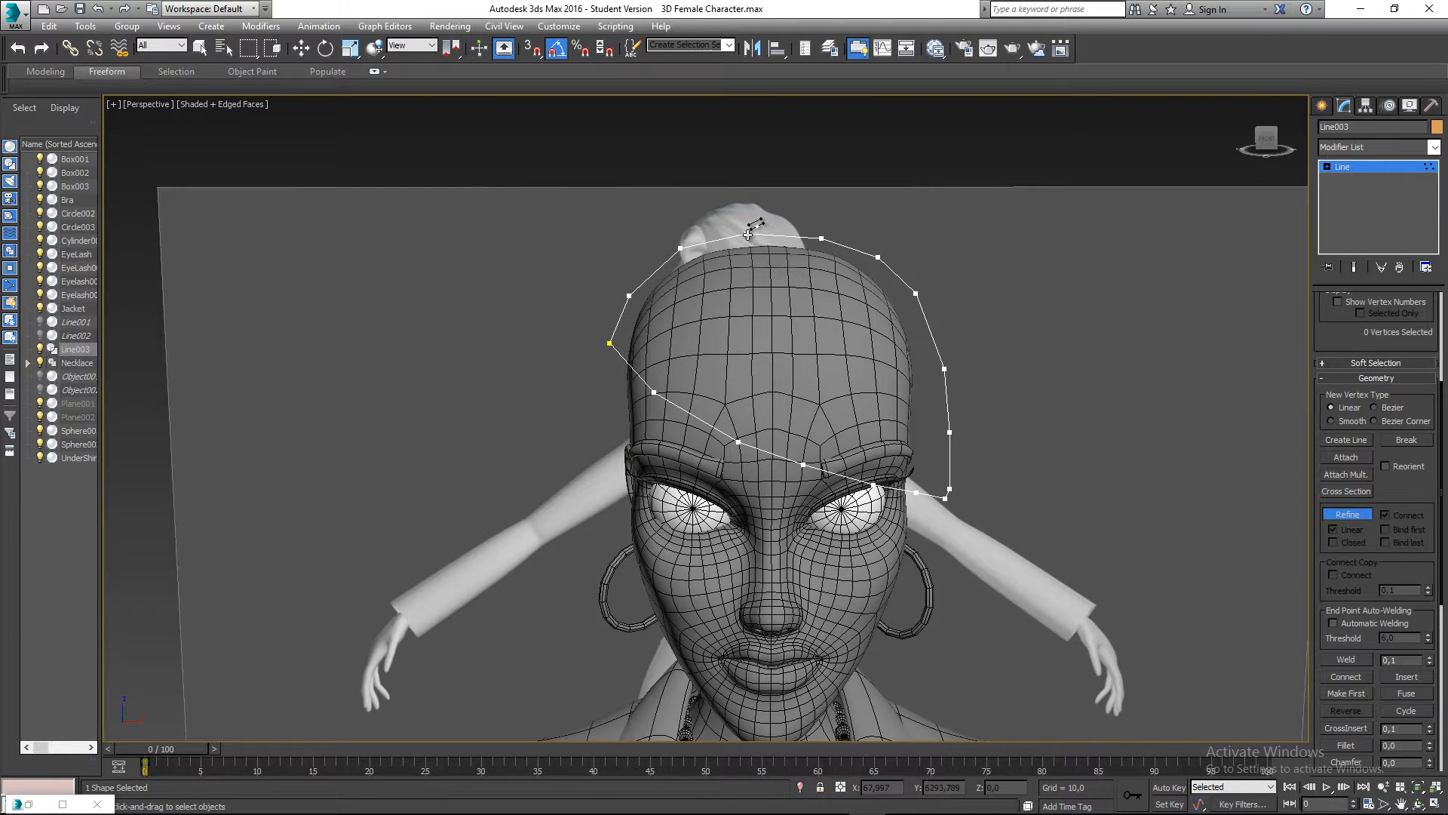
pyautogui.press('w')
# - Connect the lower-edge vertex at the middle of the forehead to its opposite top-edge vertex with Refine Connect
pyautogui.keyDown('alt'); pyautogui.moveTo(809, 356); pyautogui.dragTo(768, 400, button='middle'); pyautogui.keyUp('alt')
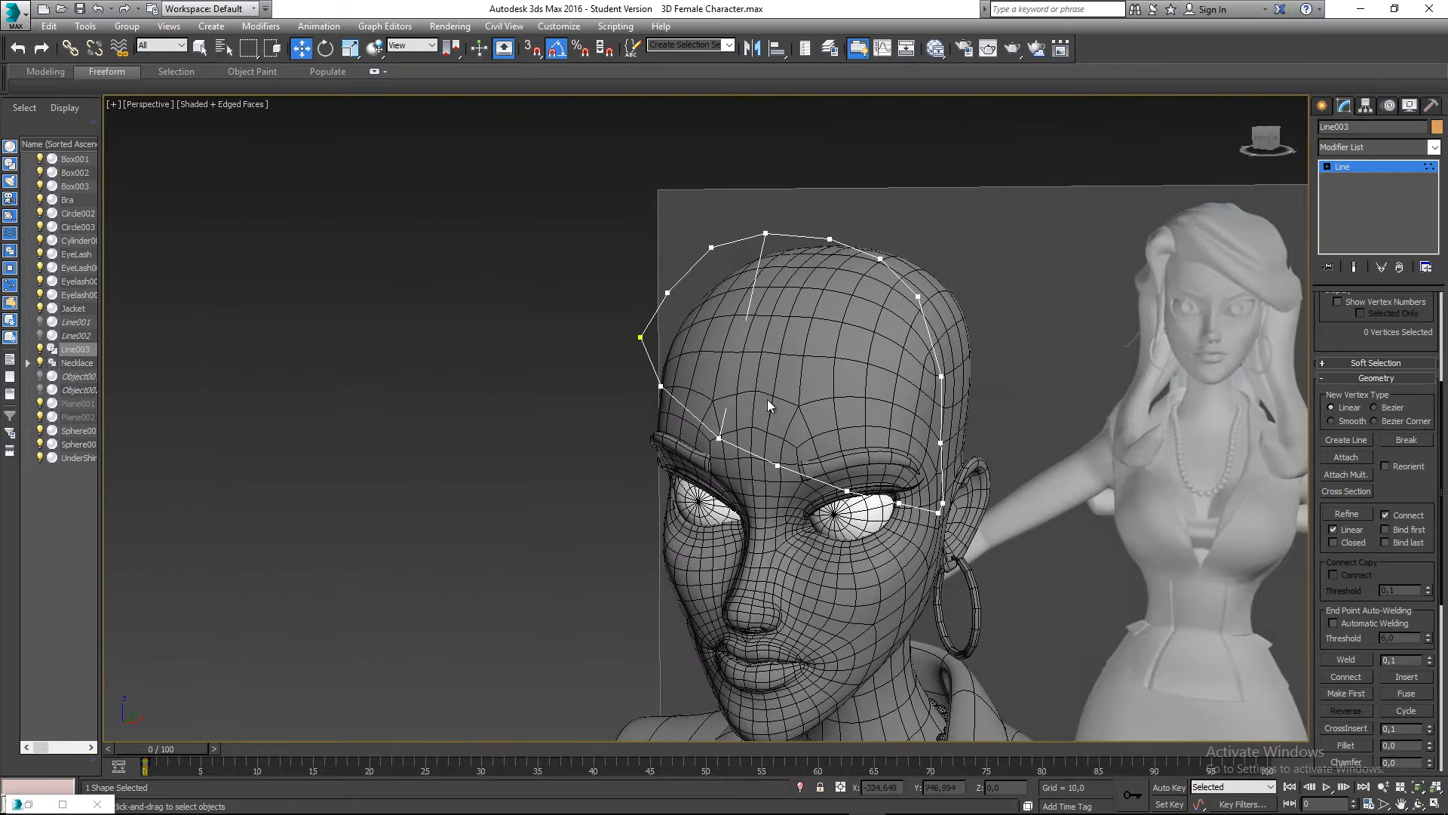
pyautogui.click(779, 465)
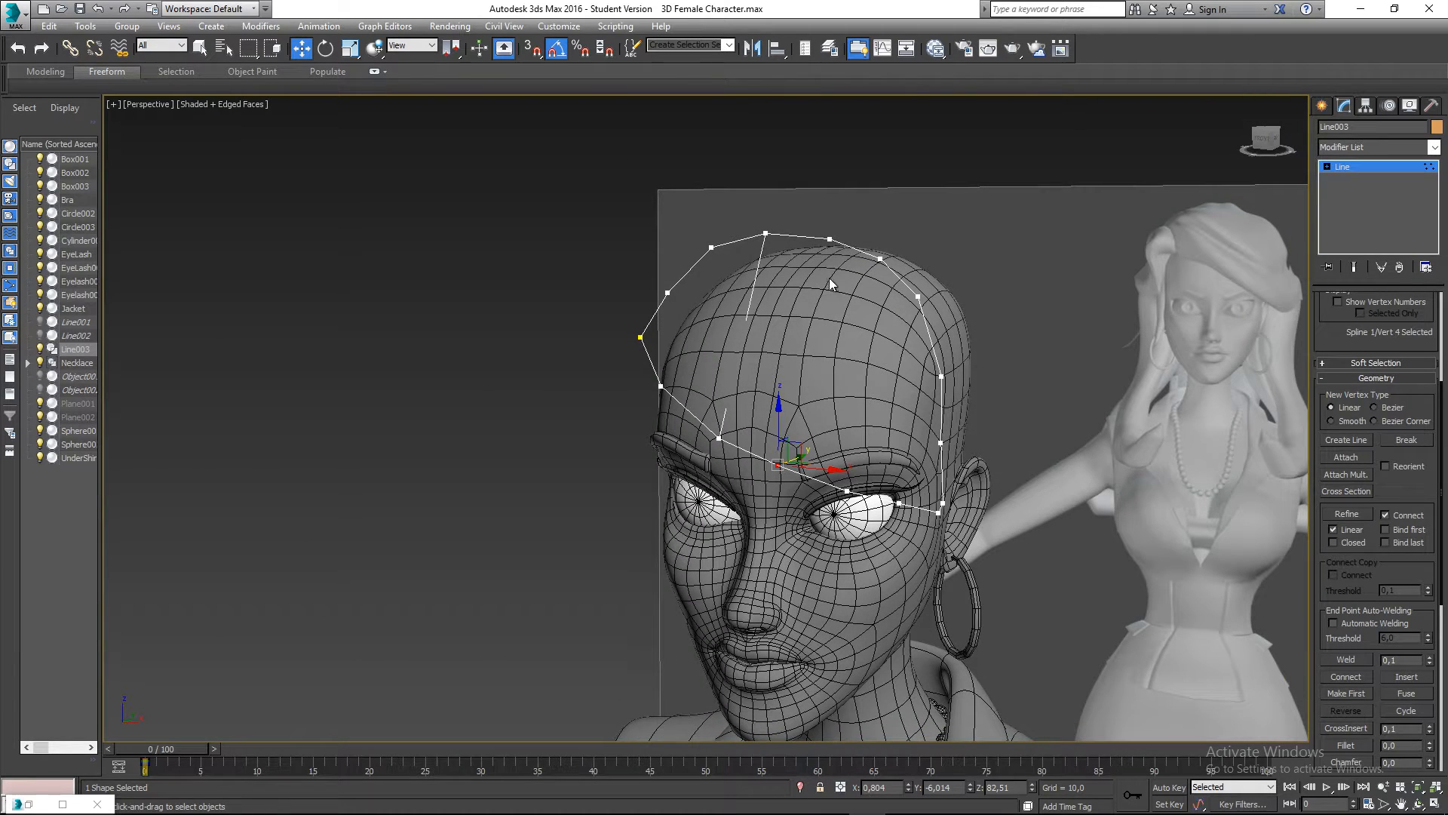
pyautogui.rightClick(797, 444)
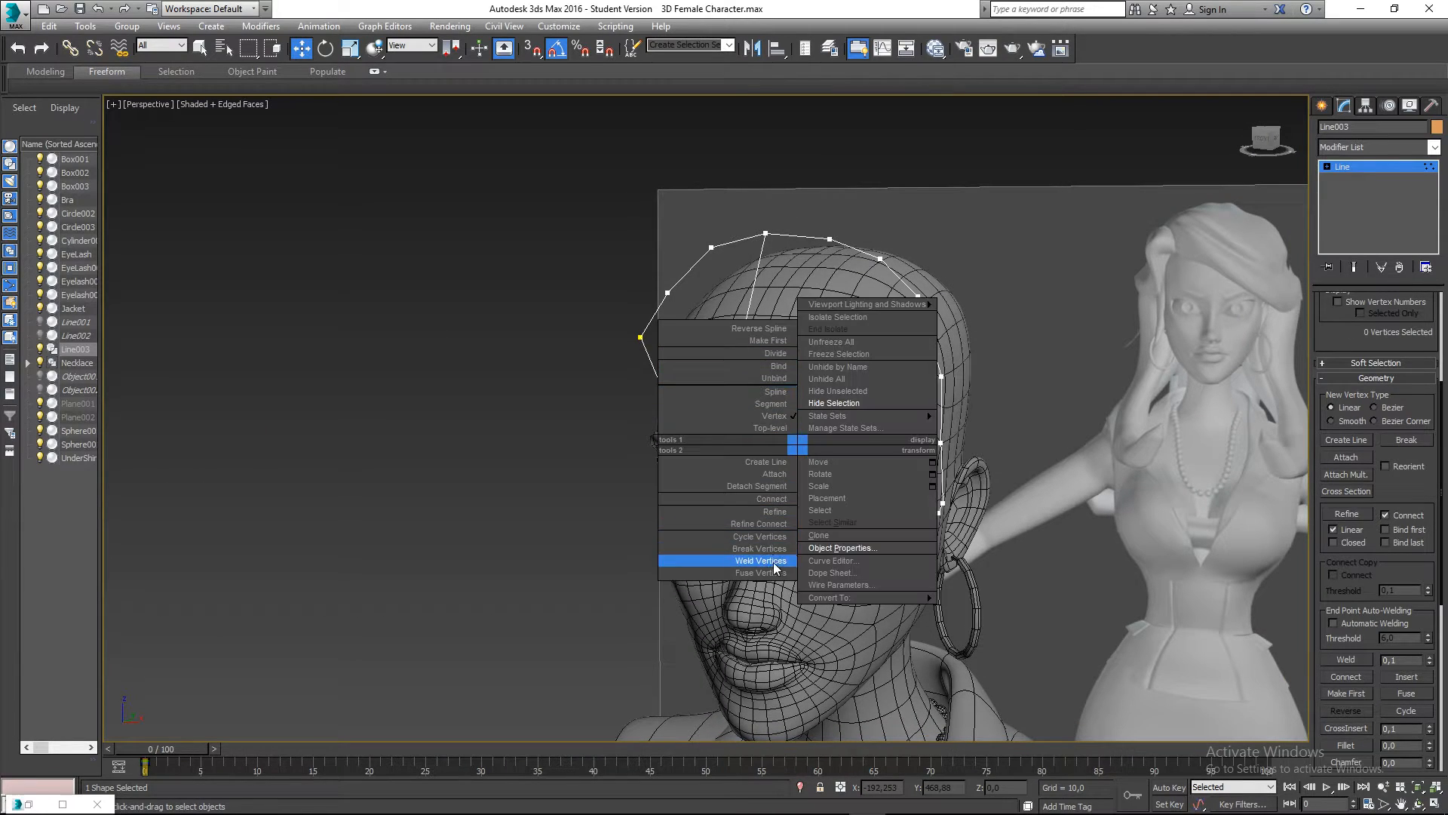
pyautogui.click(760, 524)
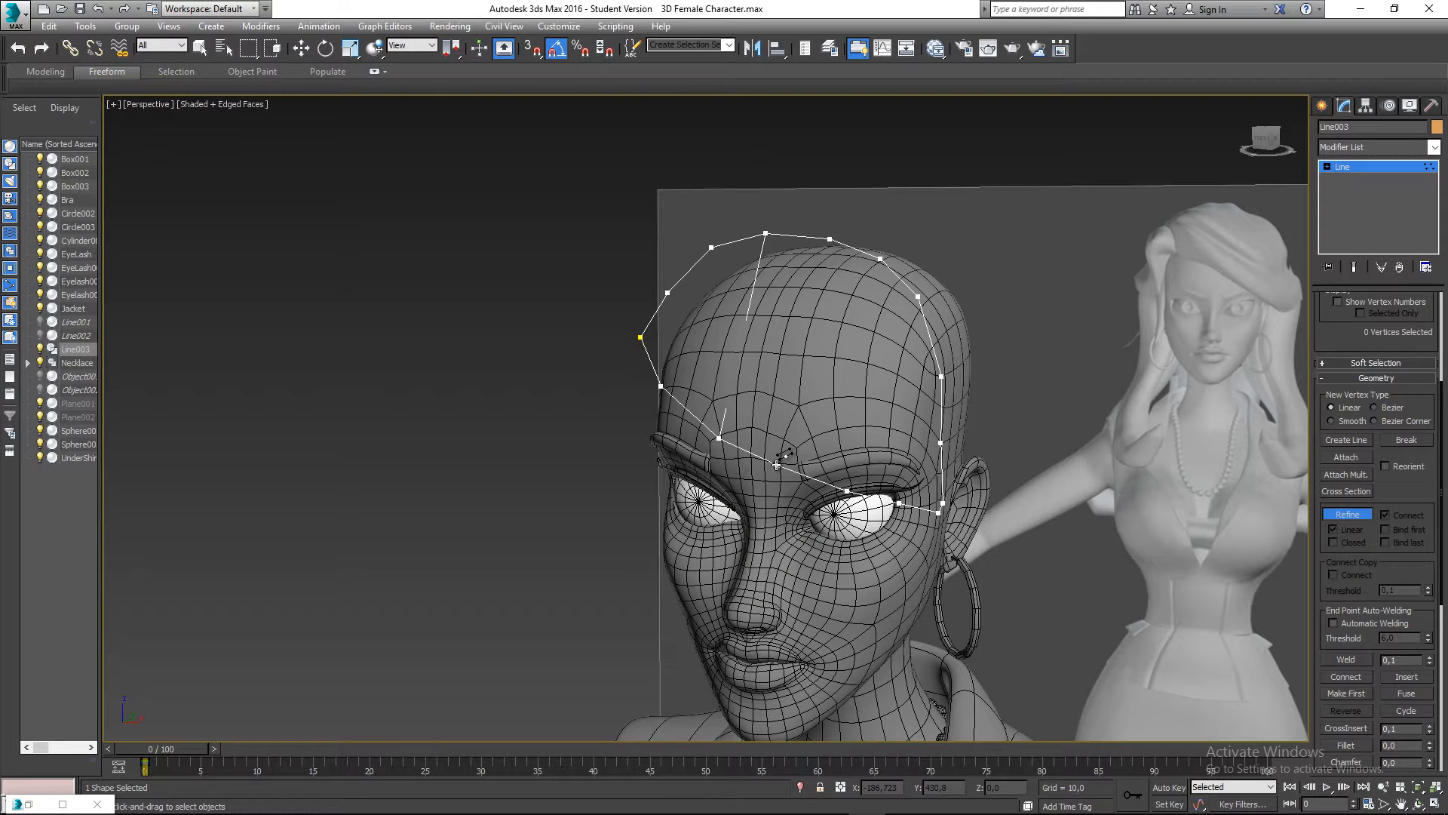
pyautogui.click(831, 238)
pyautogui.rightClick(831, 239)
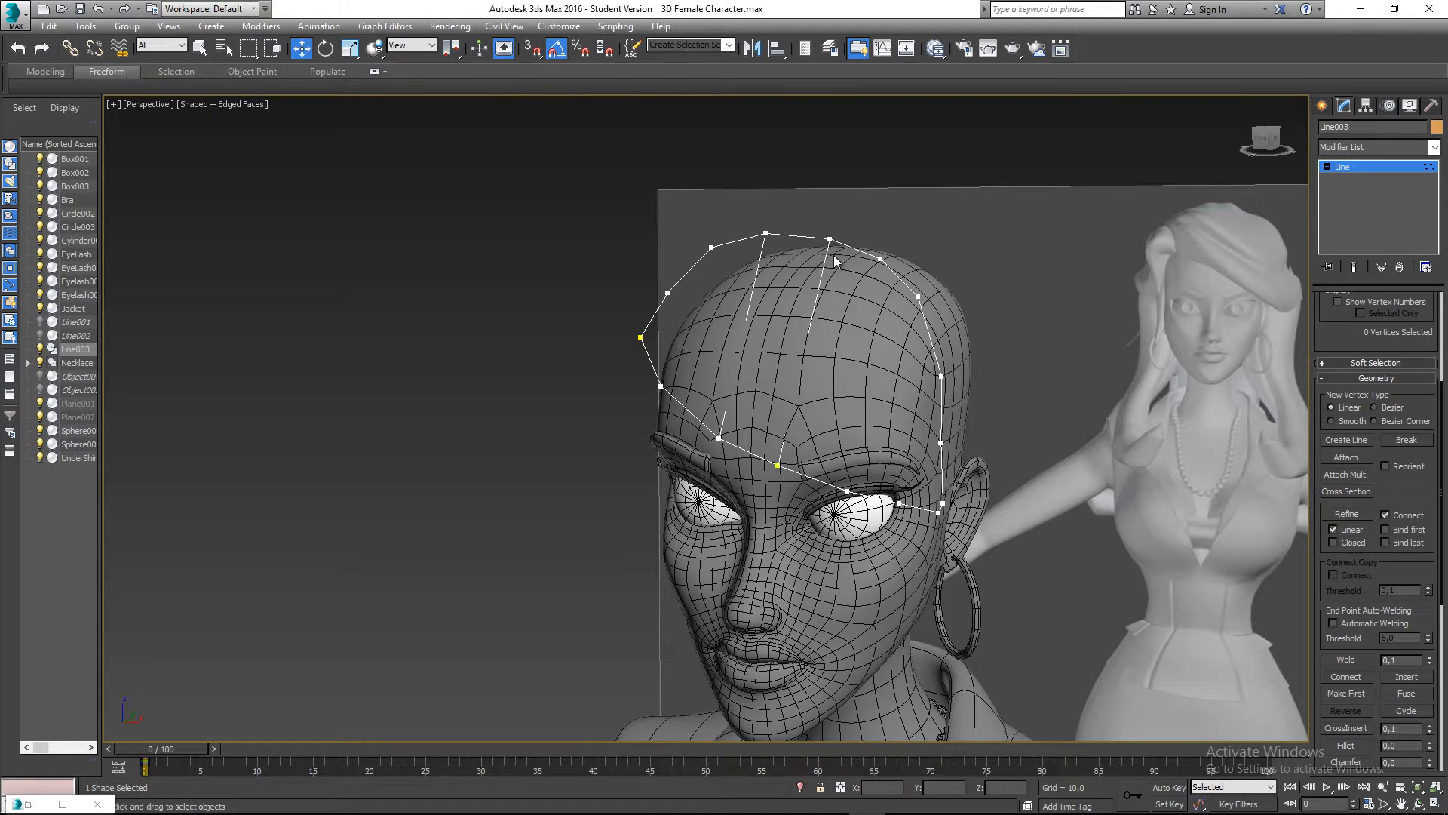
# - Connect the outline's lower-edge vertex above the character's left eye to the opposite top-edge vertex with Refine Connect
pyautogui.click(851, 489)
pyautogui.rightClick(875, 293)
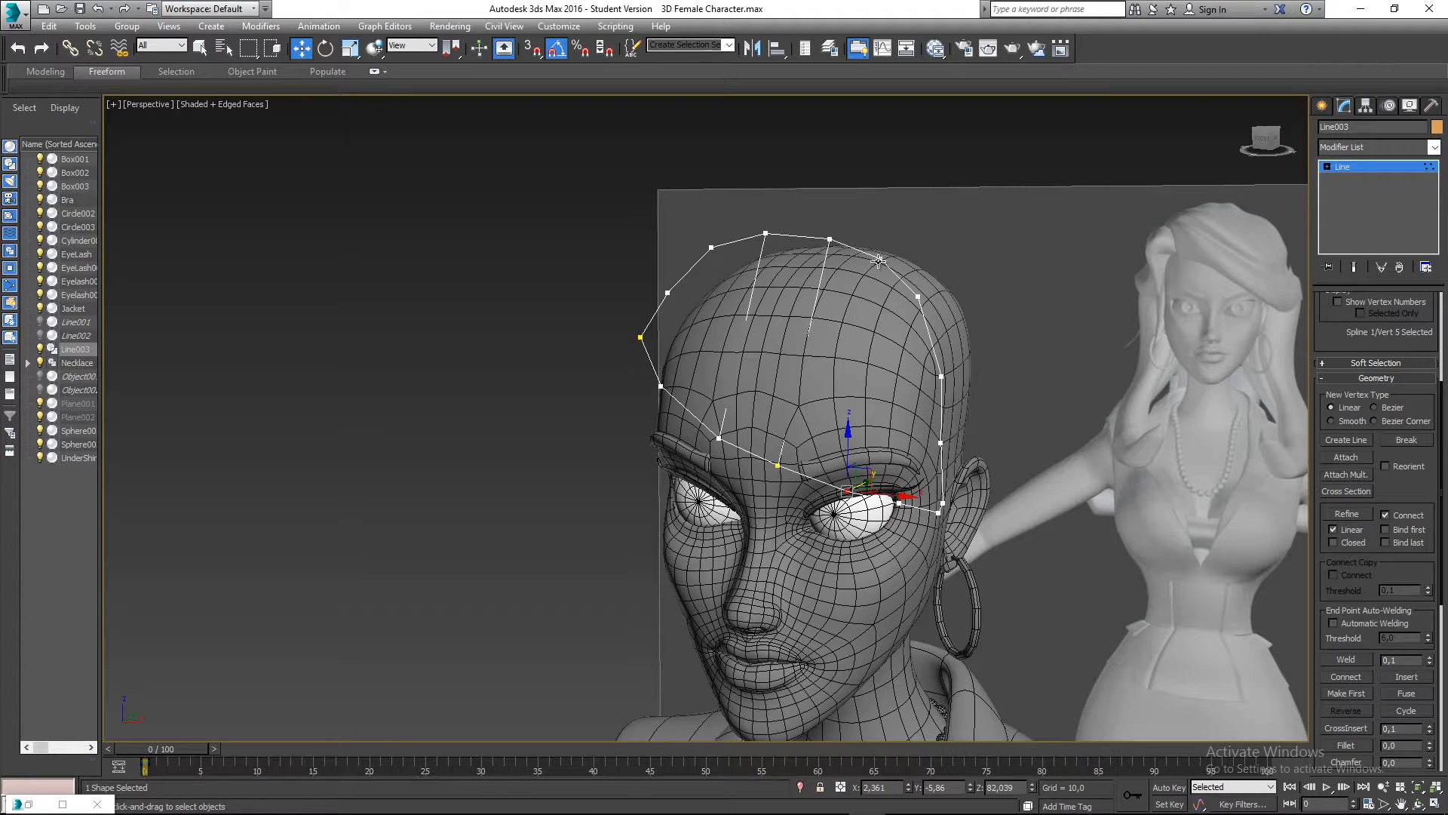
pyautogui.click(880, 260)
pyautogui.rightClick(862, 315)
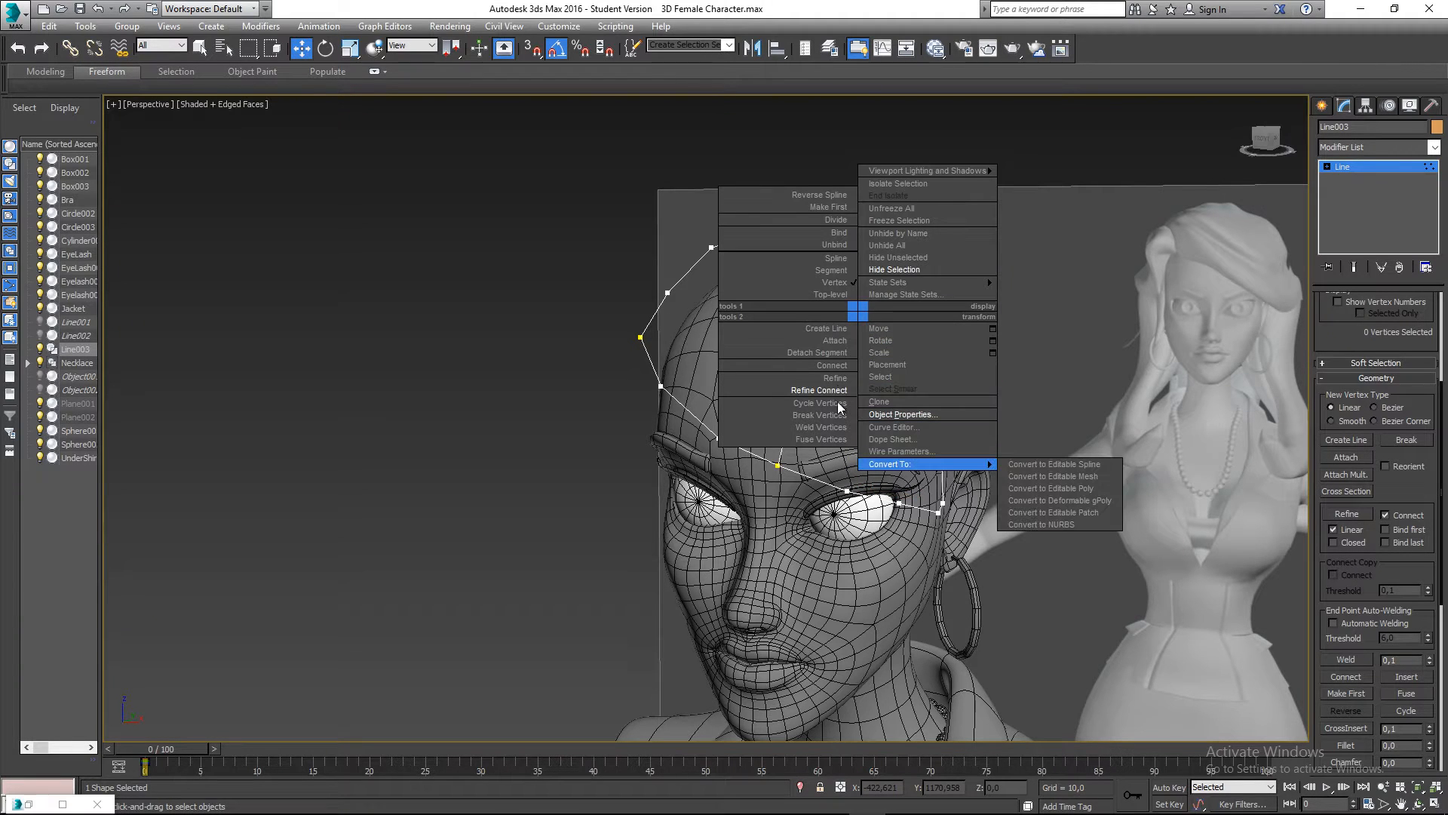
pyautogui.click(831, 390)
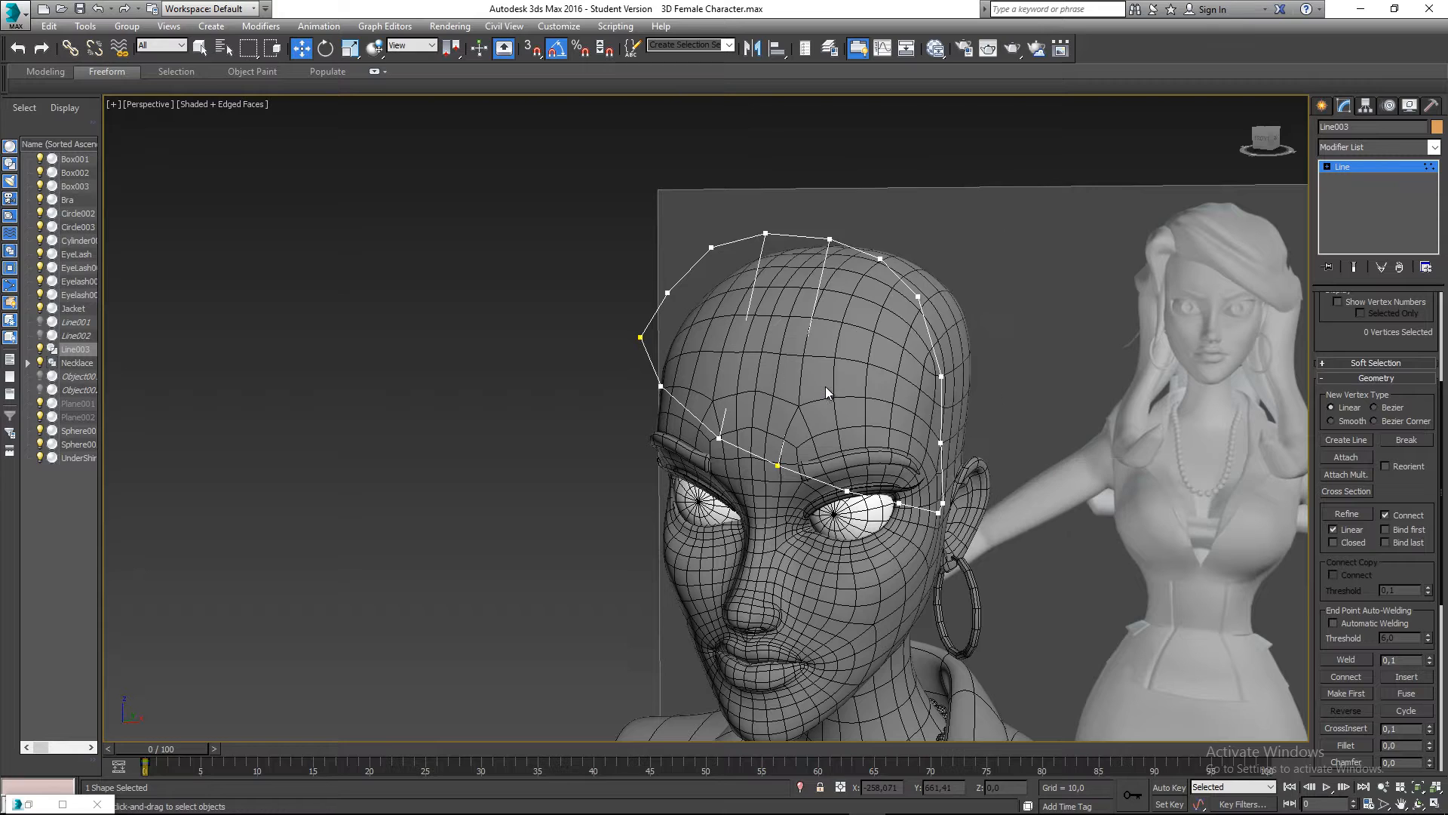
pyautogui.click(849, 490)
pyautogui.rightClick(849, 490)
pyautogui.click(818, 566)
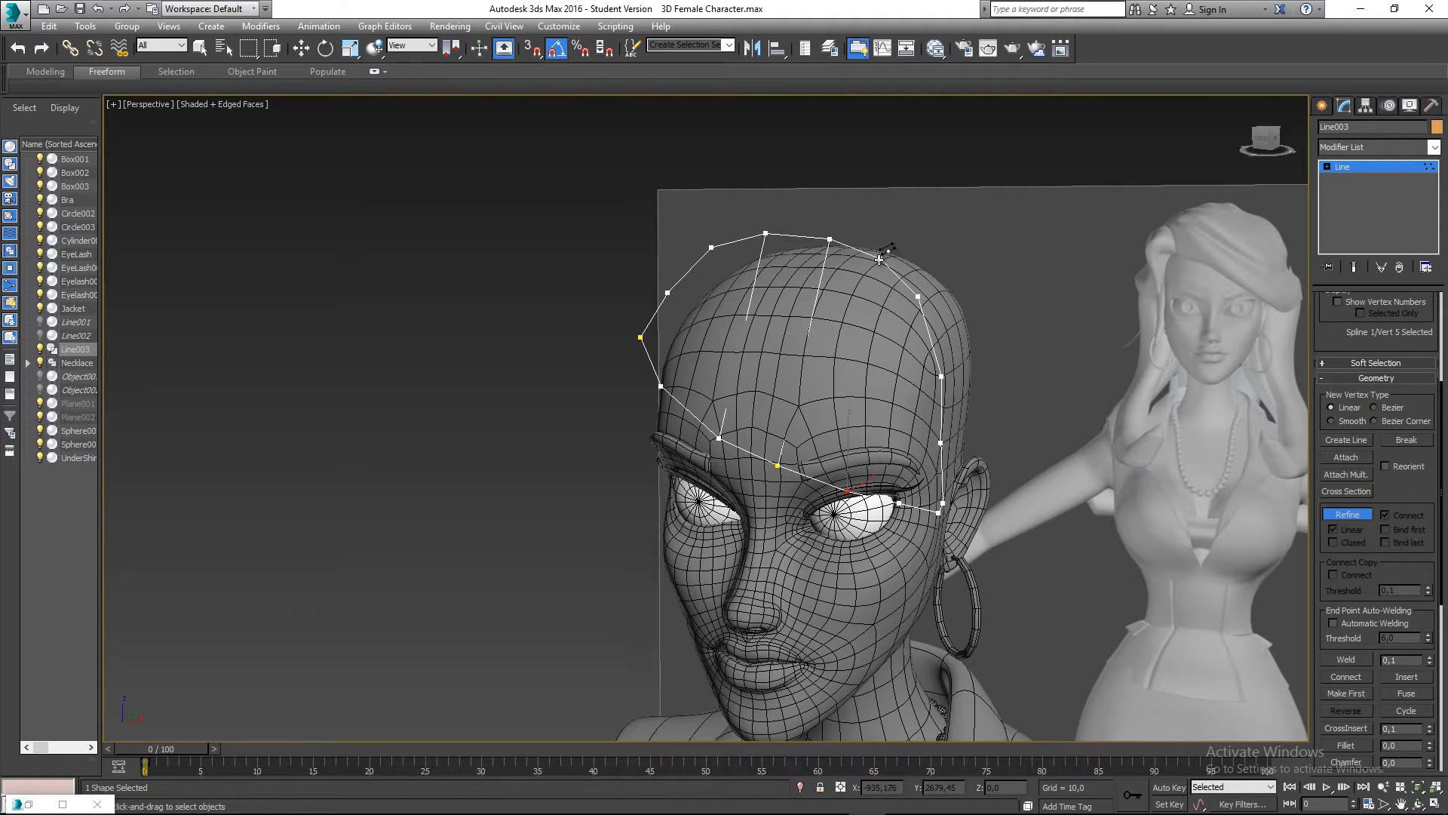
pyautogui.press('w')
# - Connect the lower-edge vertex at the right side of the character's forehead to the top-edge vertex above it with Refine Connect
pyautogui.moveTo(897, 351)
pyautogui.keyDown('alt'); pyautogui.mouseDown(button='middle')
pyautogui.moveTo(929, 358)
pyautogui.moveTo(914, 348)
pyautogui.mouseUp(button='middle'); pyautogui.keyUp('alt')
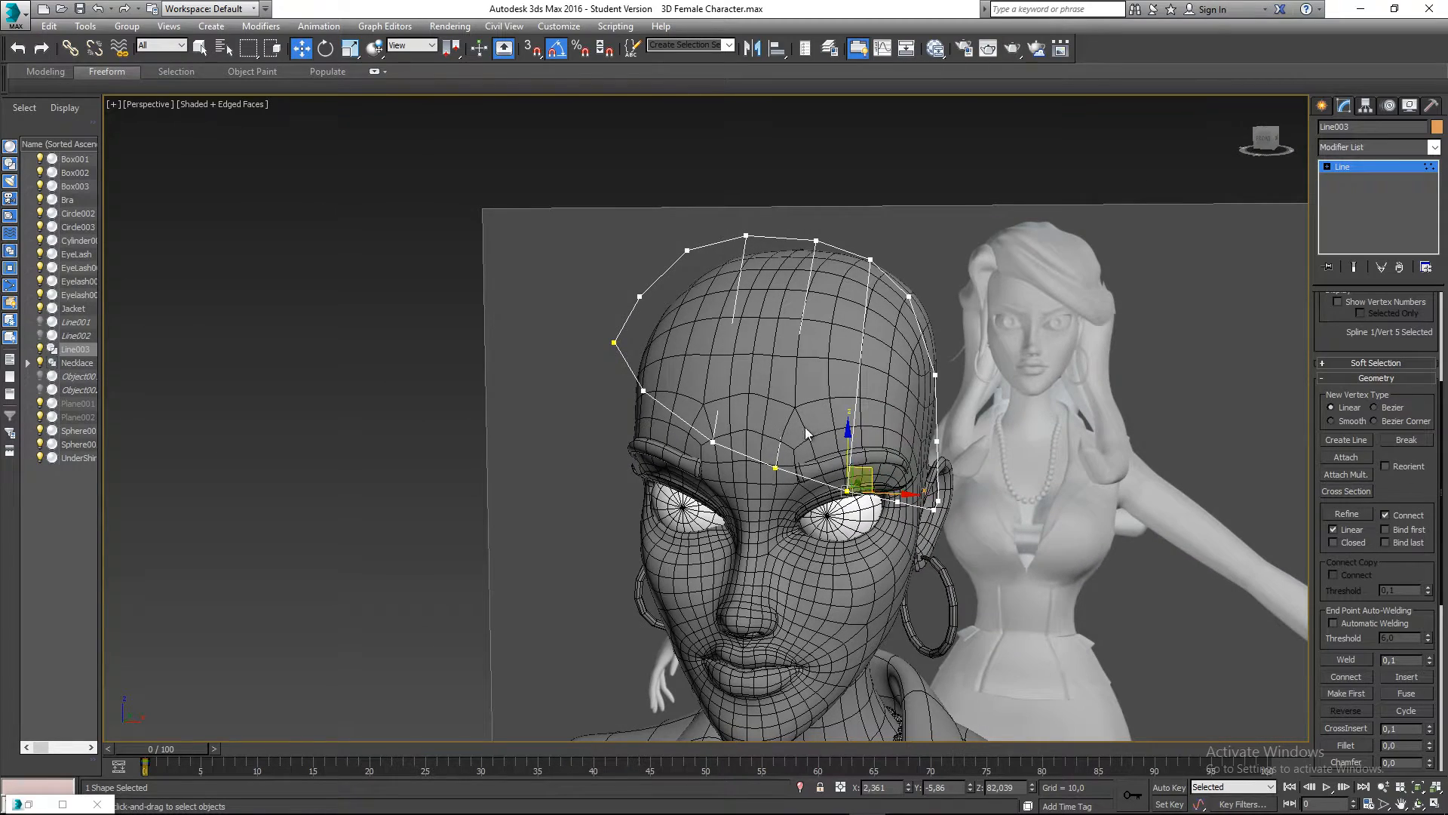
pyautogui.keyDown('alt'); pyautogui.moveTo(681, 294); pyautogui.dragTo(664, 366, button='middle'); pyautogui.keyUp('alt')
pyautogui.rightClick(649, 378)
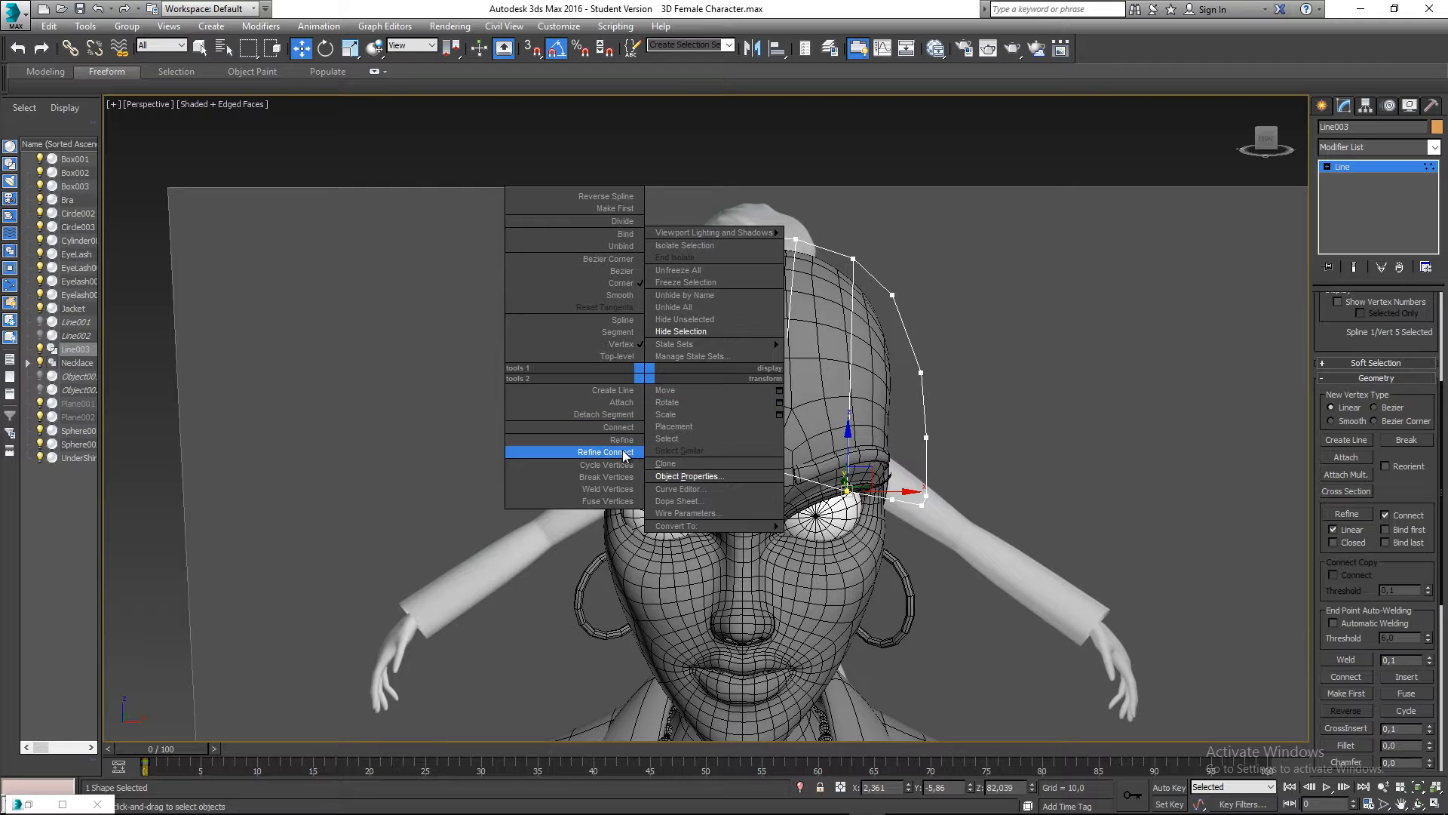
pyautogui.click(606, 451)
pyautogui.click(624, 393)
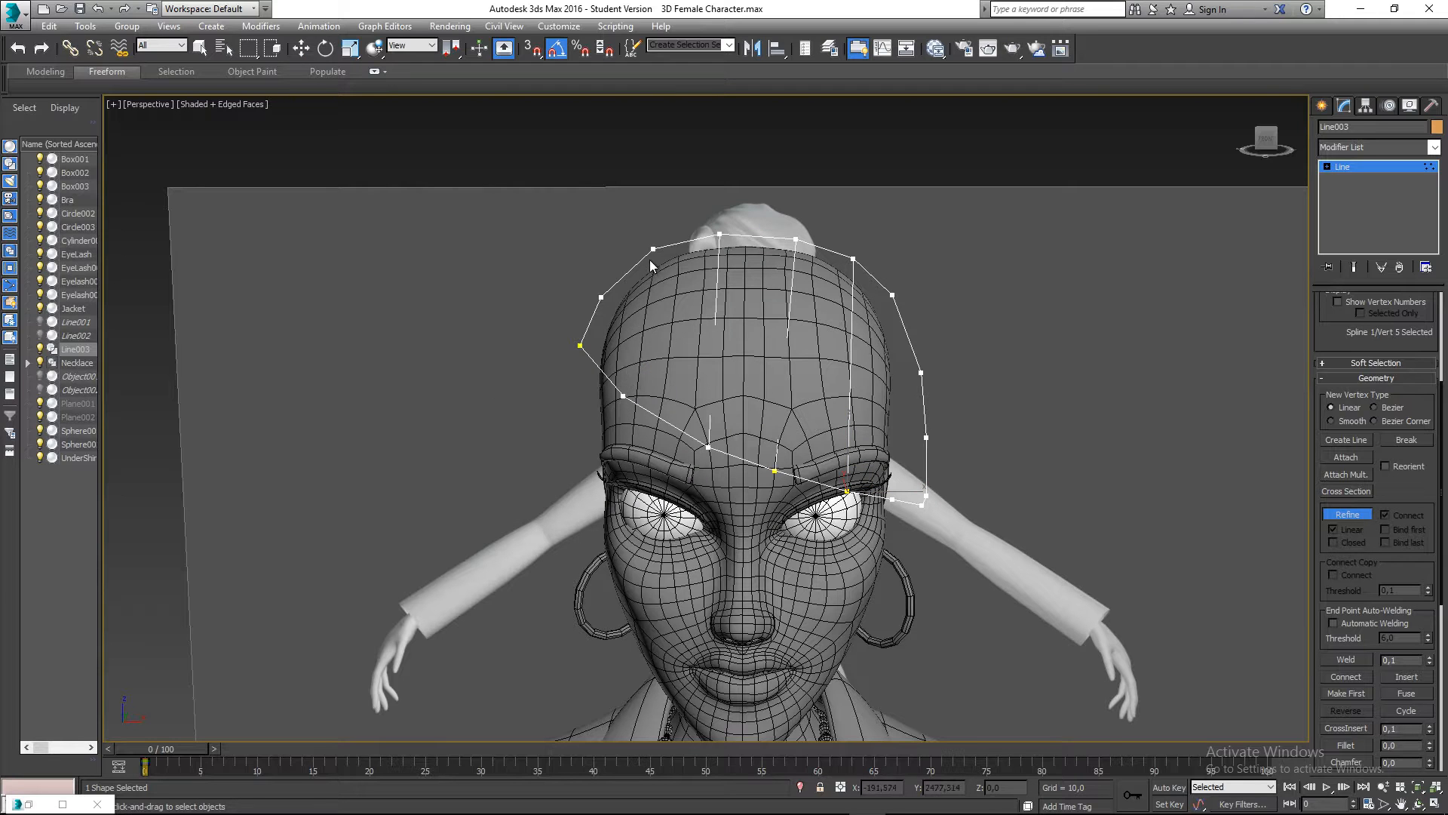
pyautogui.press('w')
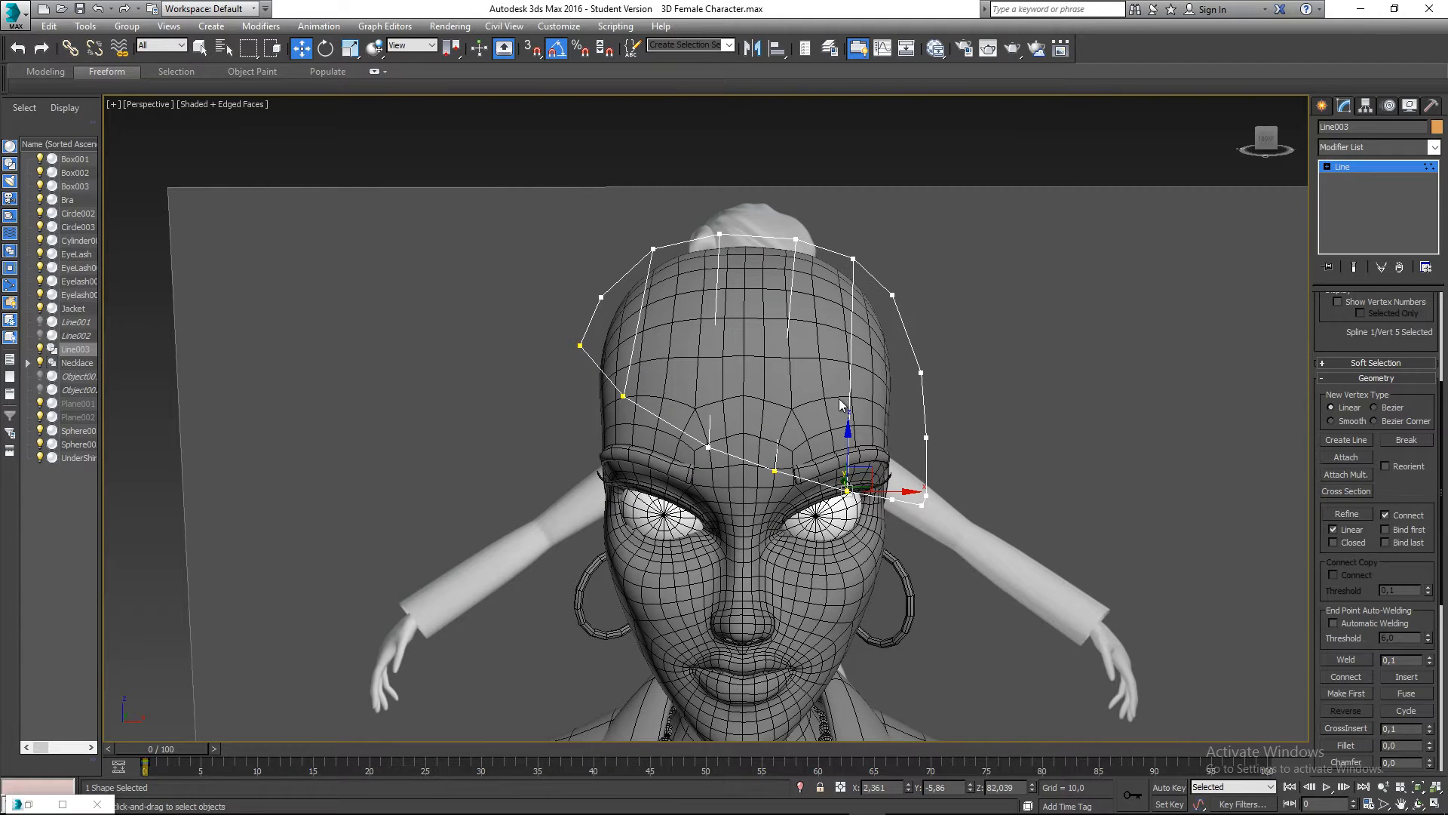
# - Connect the lower-edge vertex at the outer corner of the character's left eye to its opposite top-edge vertex with Refine Connect
pyautogui.moveTo(928, 423); pyautogui.dragTo(895, 413, button='middle')
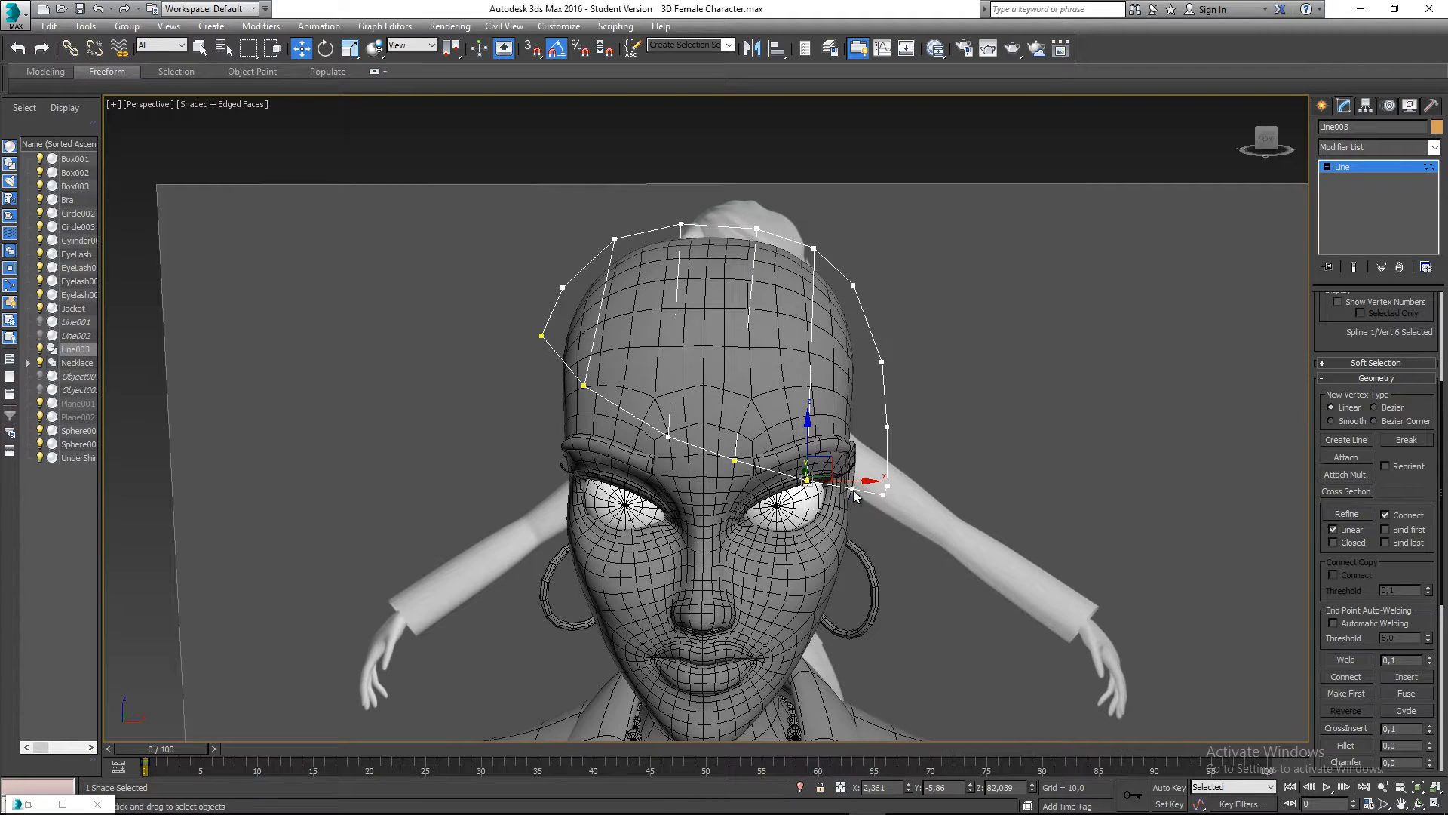
pyautogui.rightClick(853, 491)
pyautogui.click(824, 567)
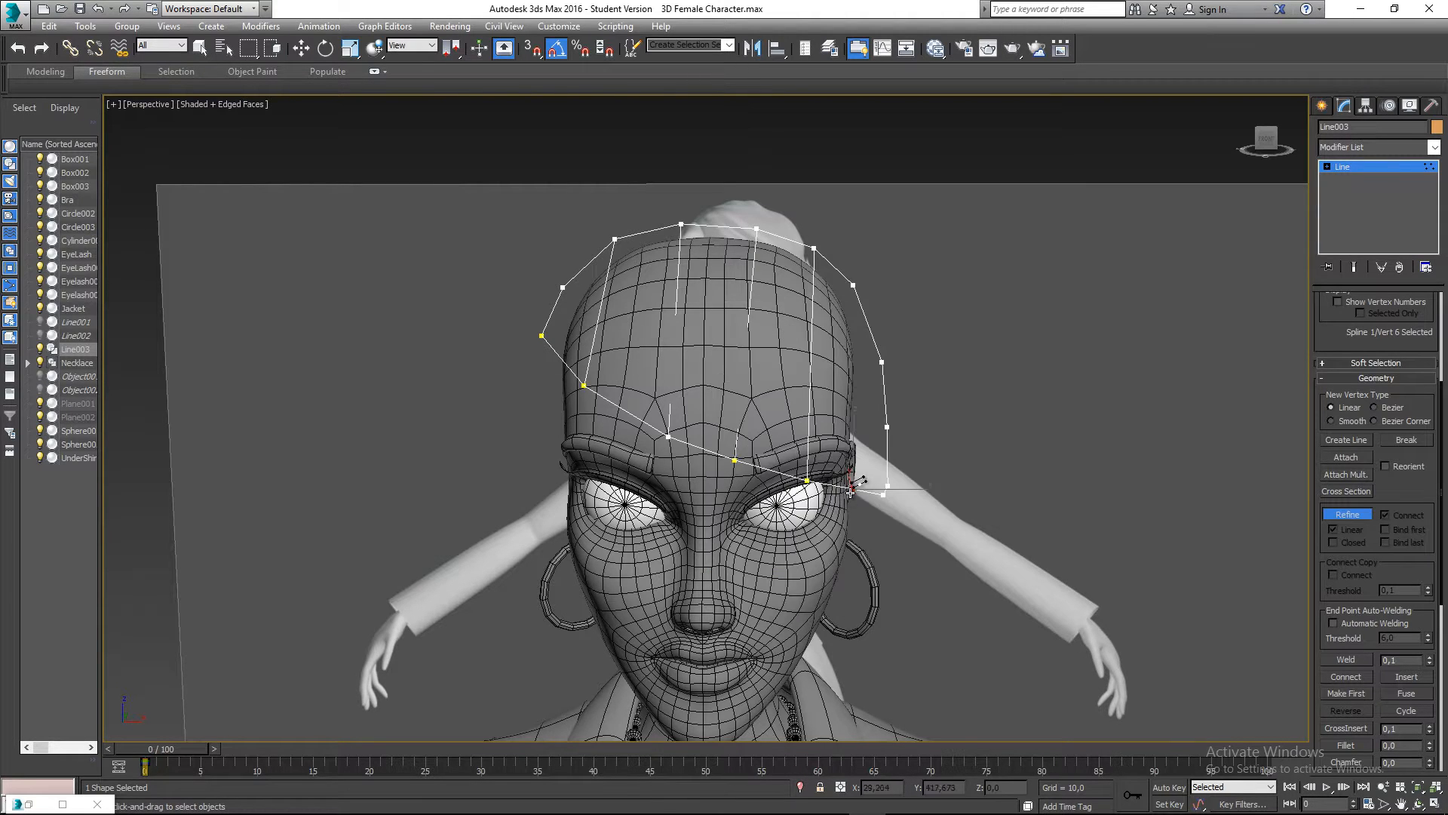
pyautogui.click(853, 284)
pyautogui.rightClick(853, 285)
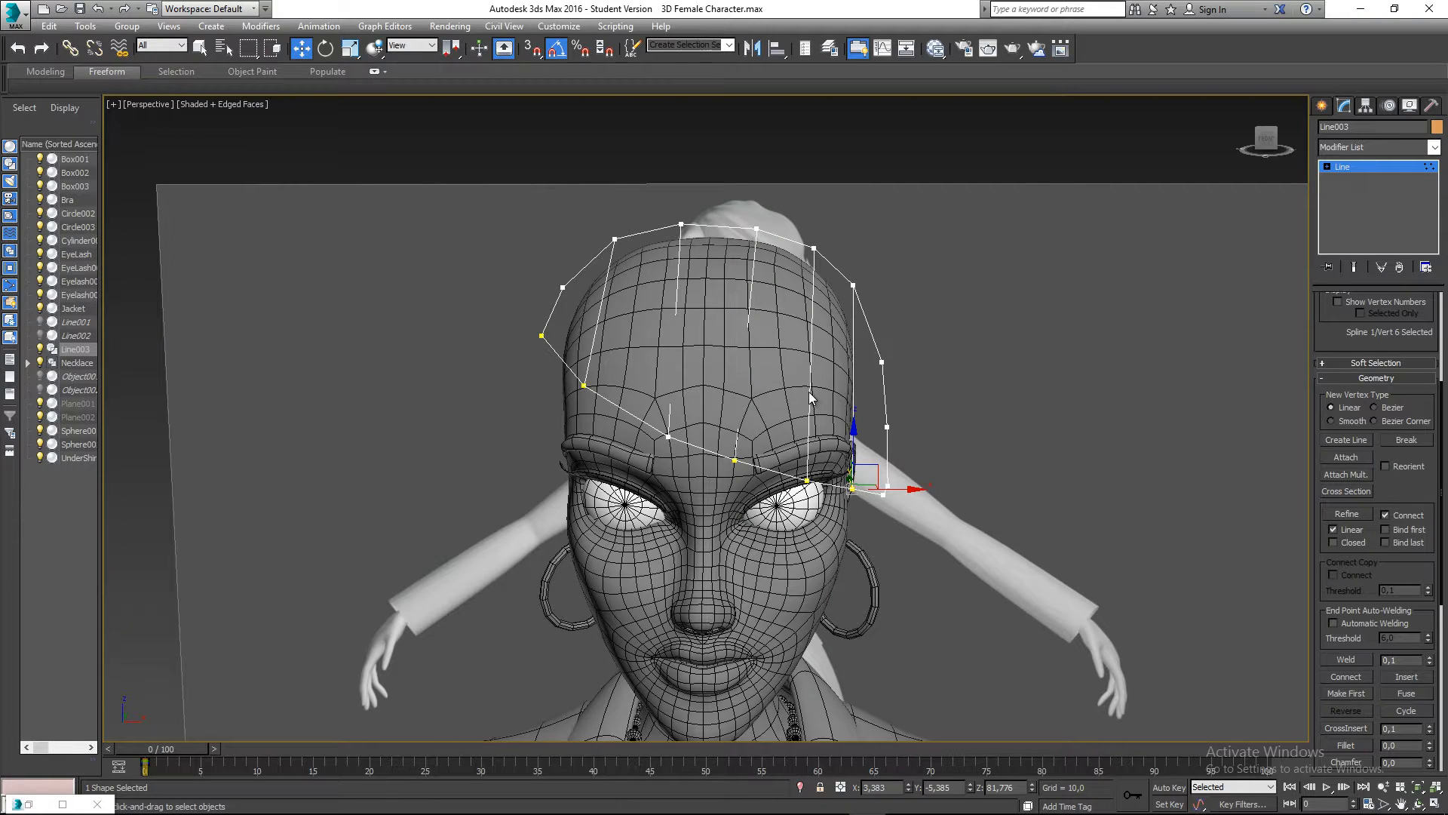
# - Try to connect the outline vertex on the character's left temple straight across to the upper vertex on her right side
pyautogui.keyDown('alt'); pyautogui.moveTo(809, 391); pyautogui.dragTo(740, 397, button='middle'); pyautogui.keyUp('alt')
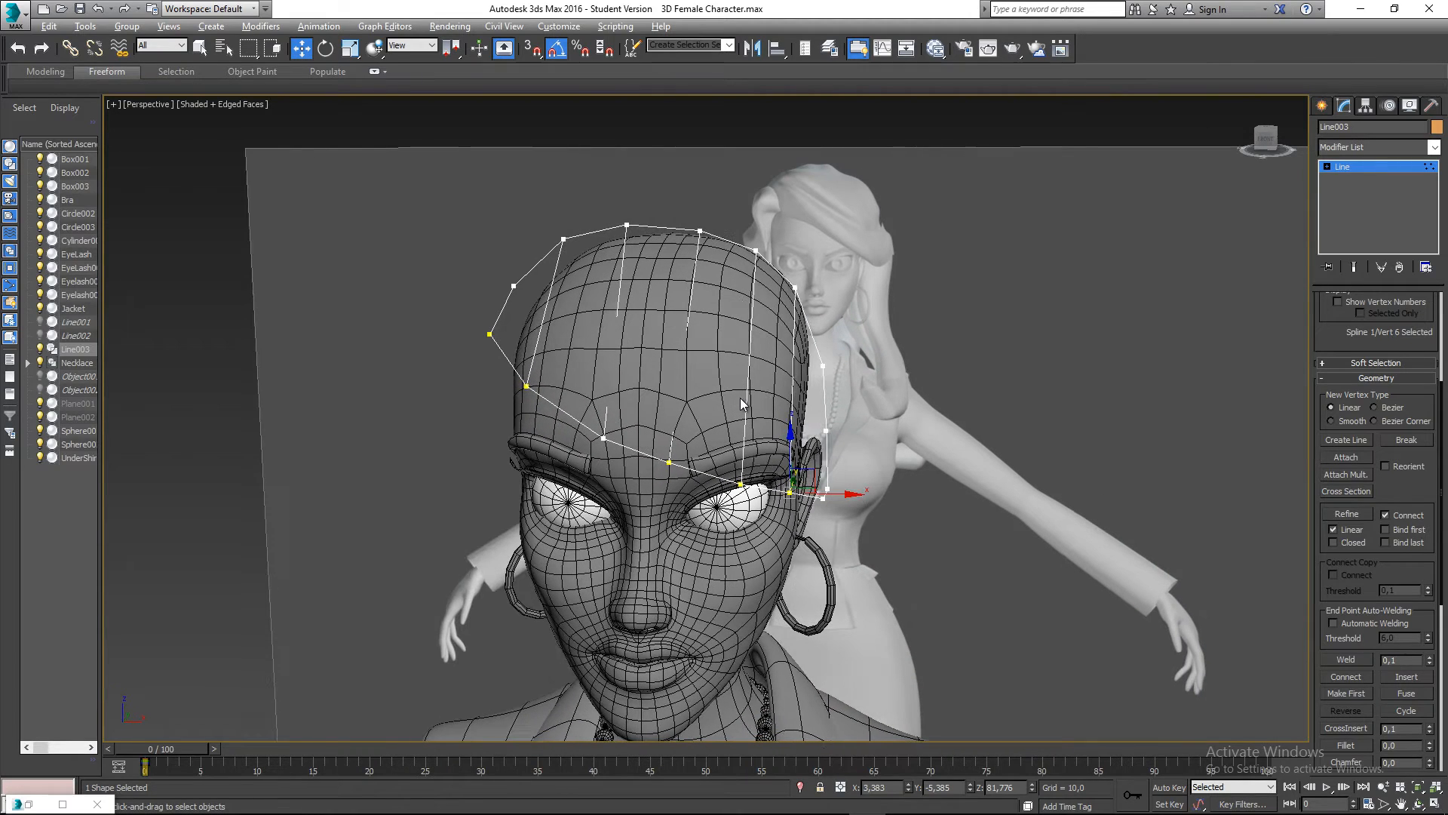
pyautogui.click(824, 366)
pyautogui.rightClick(823, 368)
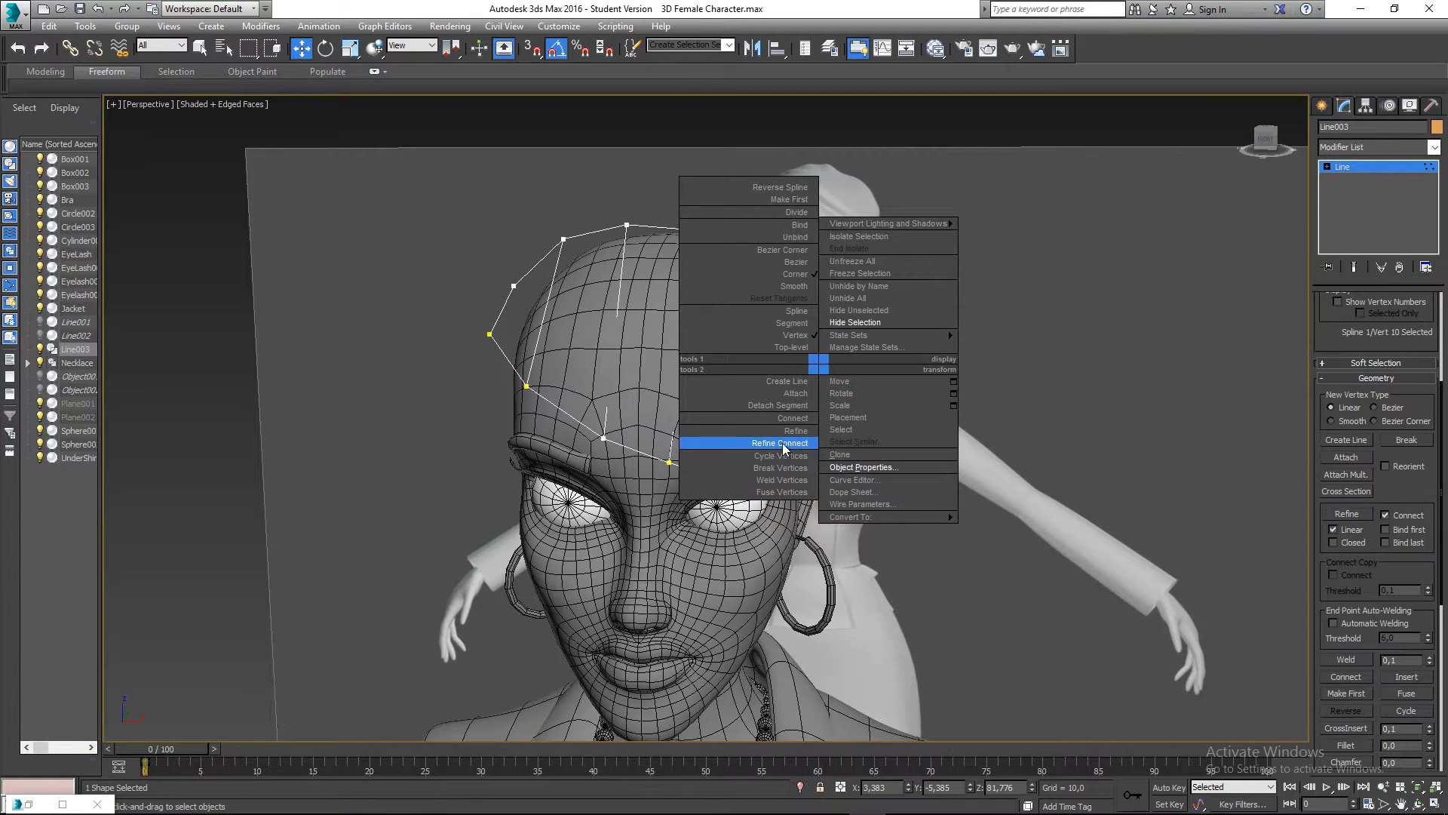
pyautogui.click(782, 442)
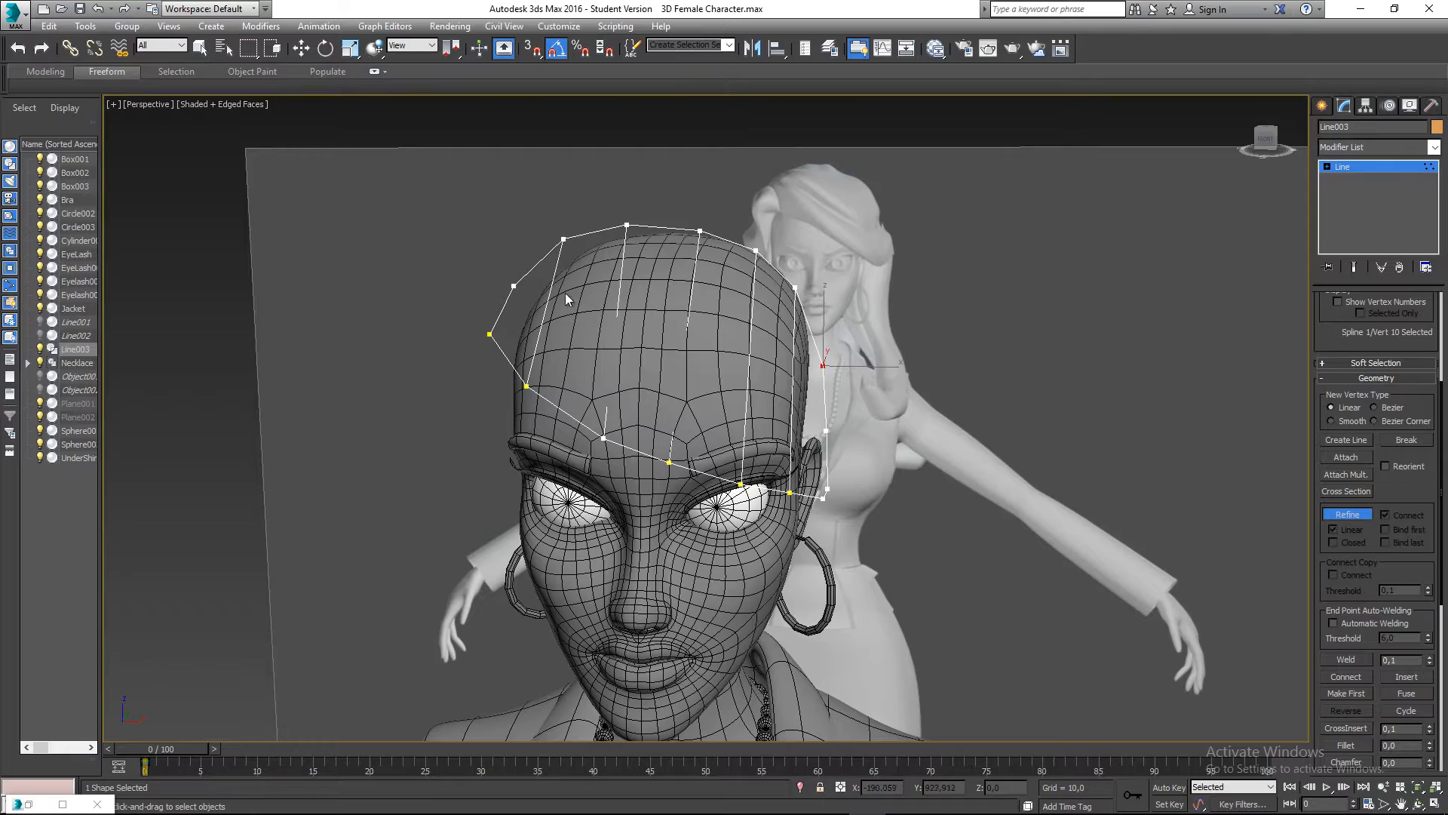
pyautogui.click(514, 285)
pyautogui.press('w')
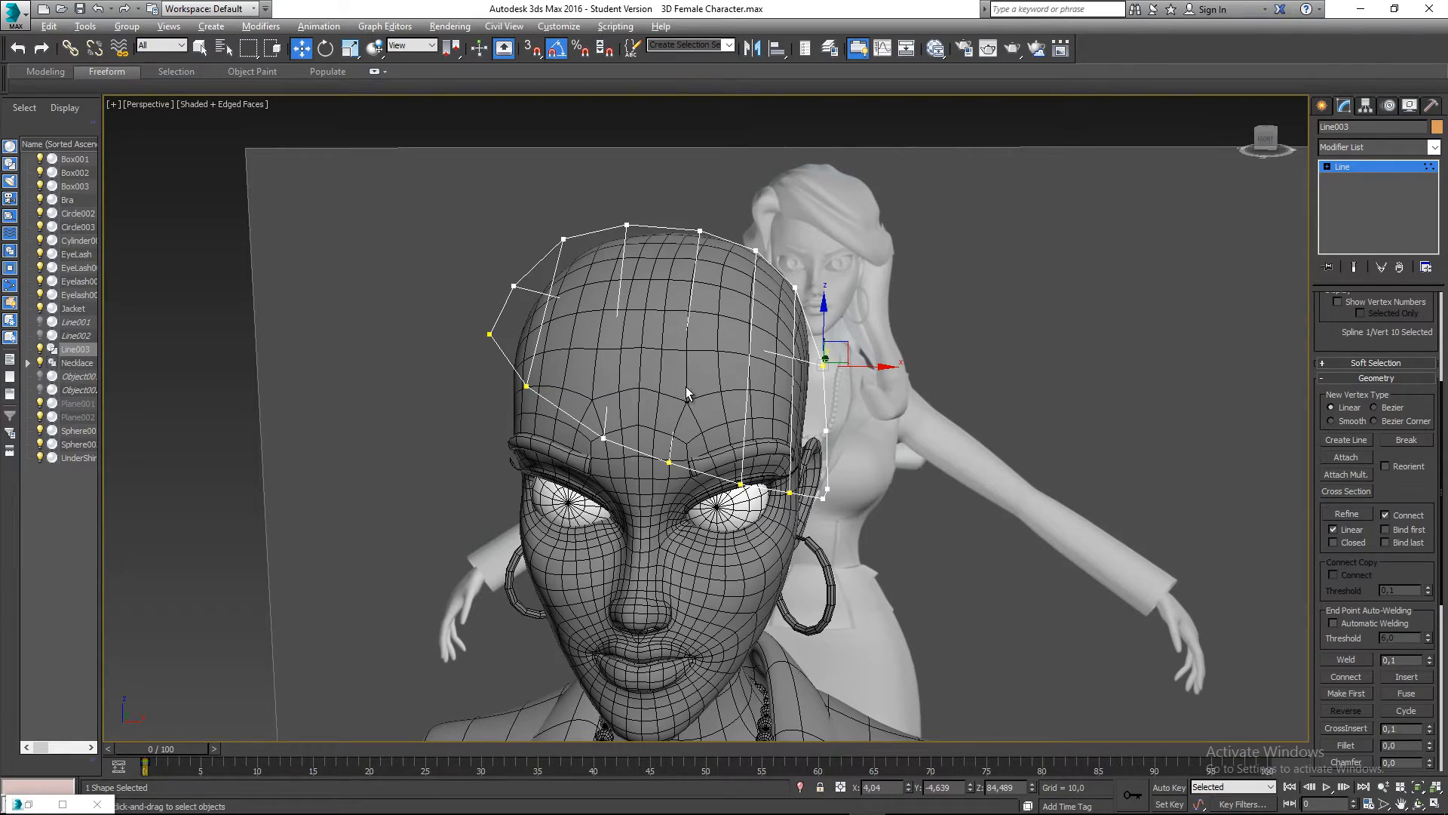
# - Leave vertex editing, reselect the front hair outline and apply a Surface modifier to it
pyautogui.keyDown('alt'); pyautogui.moveTo(686, 393); pyautogui.dragTo(888, 372, button='middle'); pyautogui.keyUp('alt')
pyautogui.rightClick(904, 420)
pyautogui.click(853, 396)
pyautogui.click(862, 368)
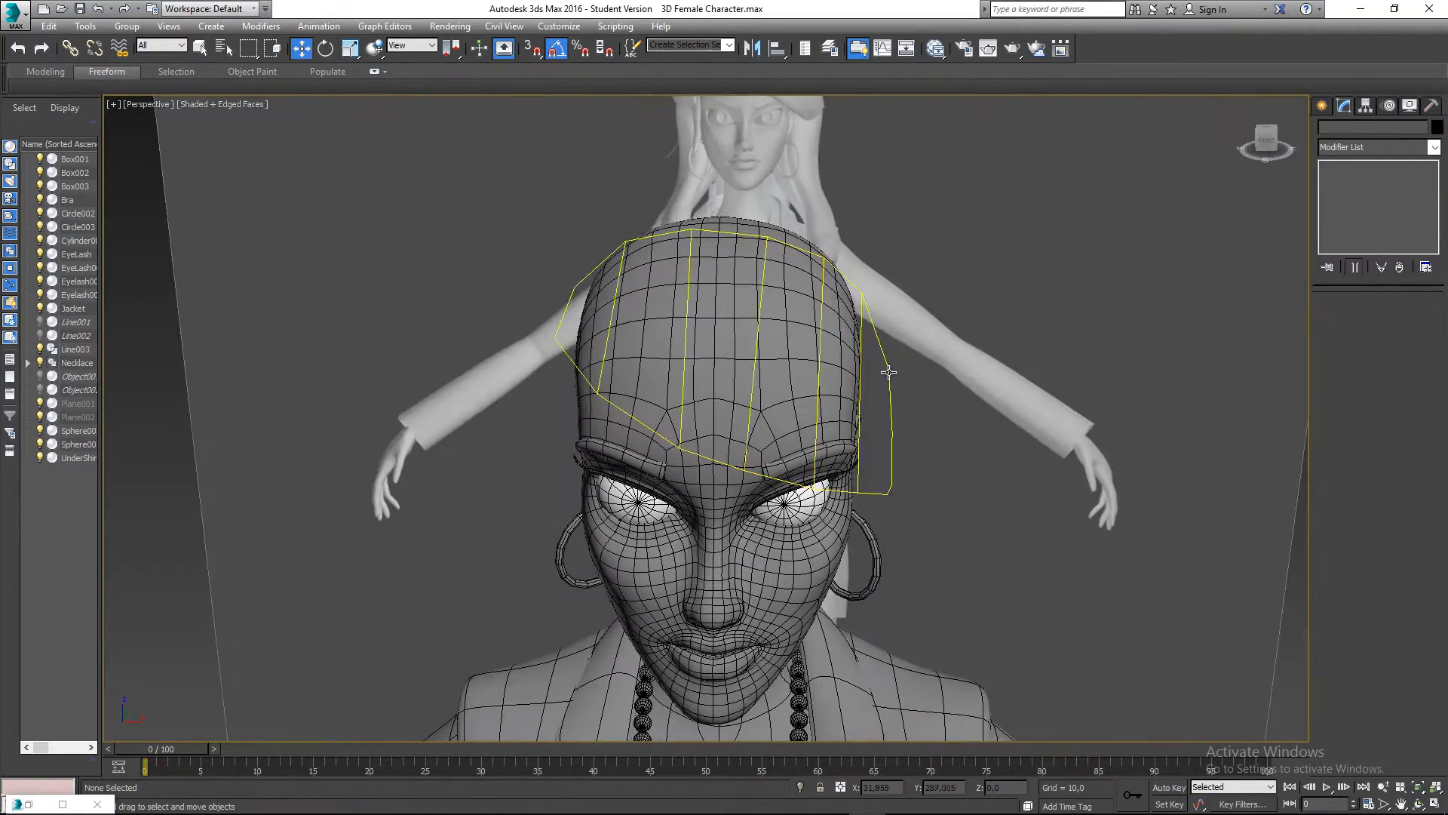
pyautogui.click(890, 370)
pyautogui.click(1331, 148)
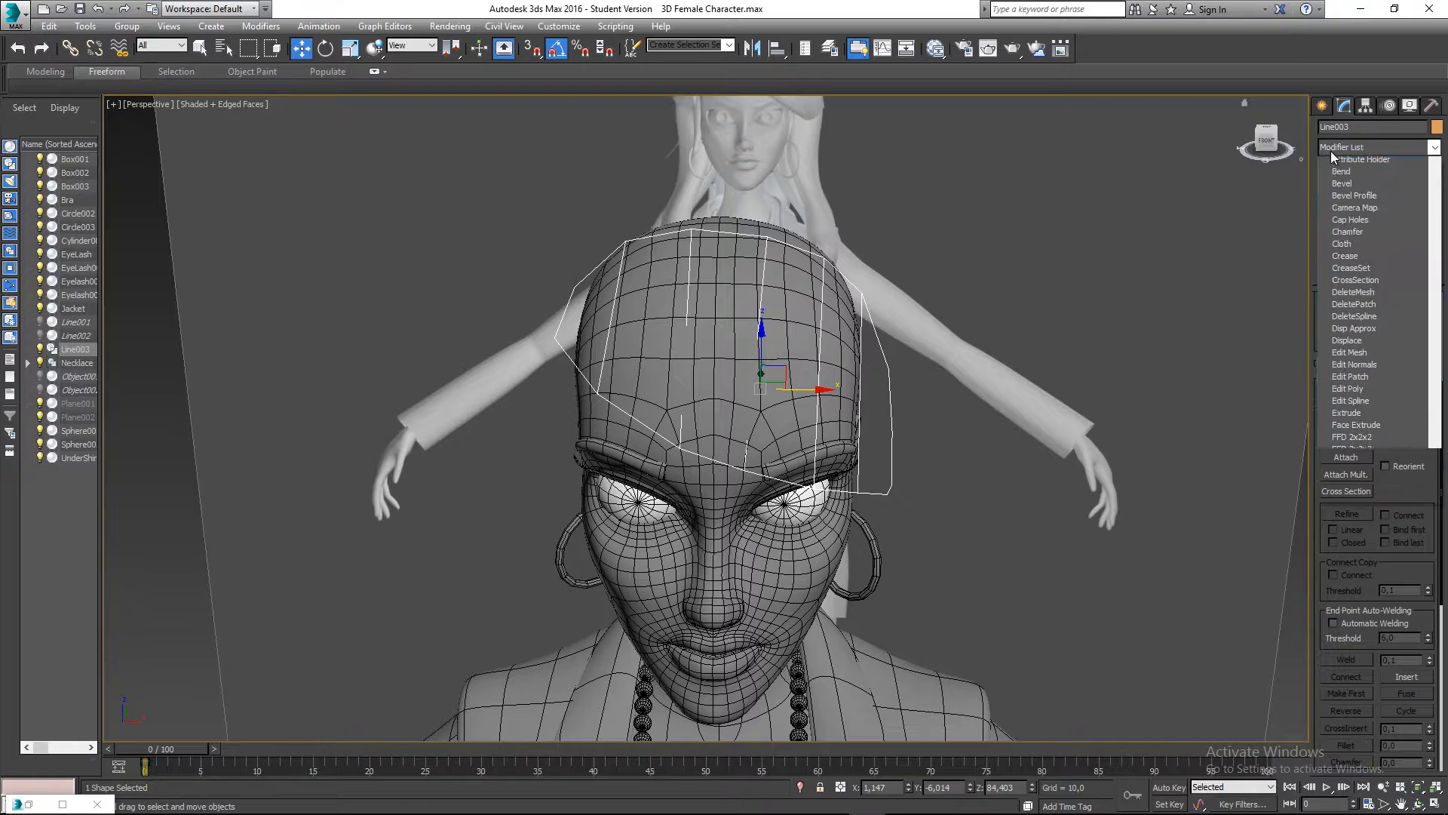
pyautogui.press('s')
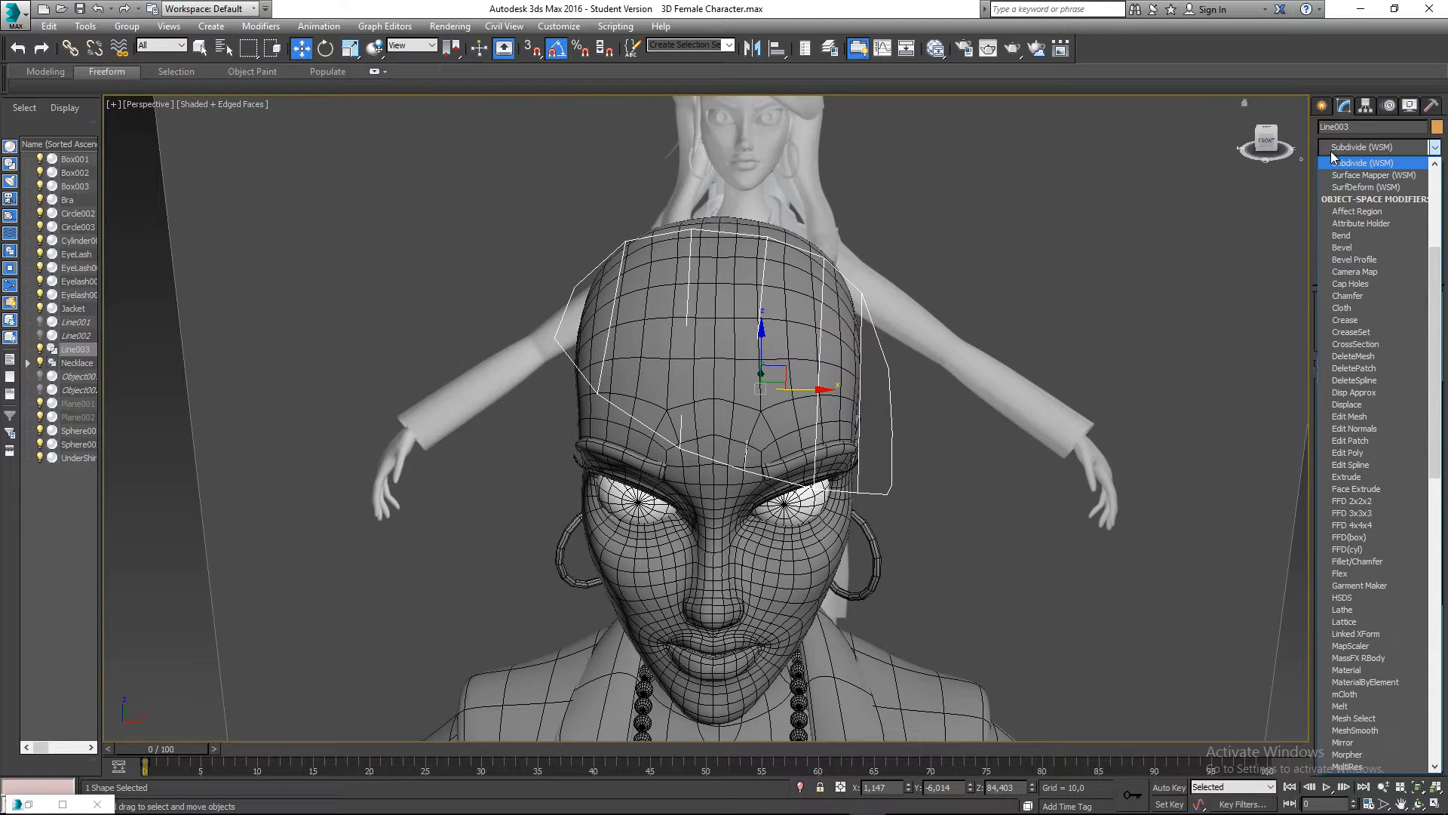
pyautogui.press('r')
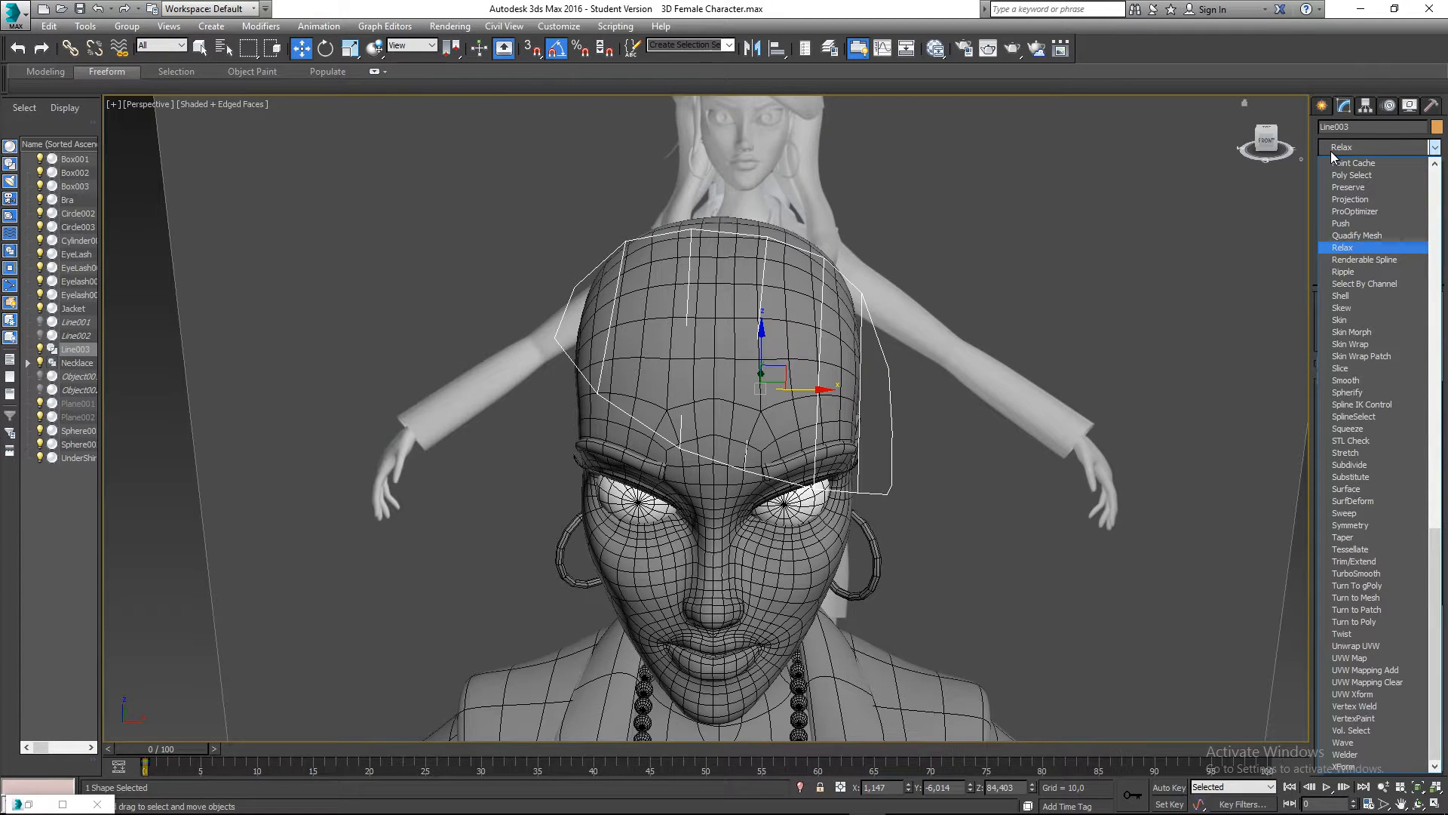
pyautogui.press('s')
pyautogui.press('u')
pyautogui.press('r')
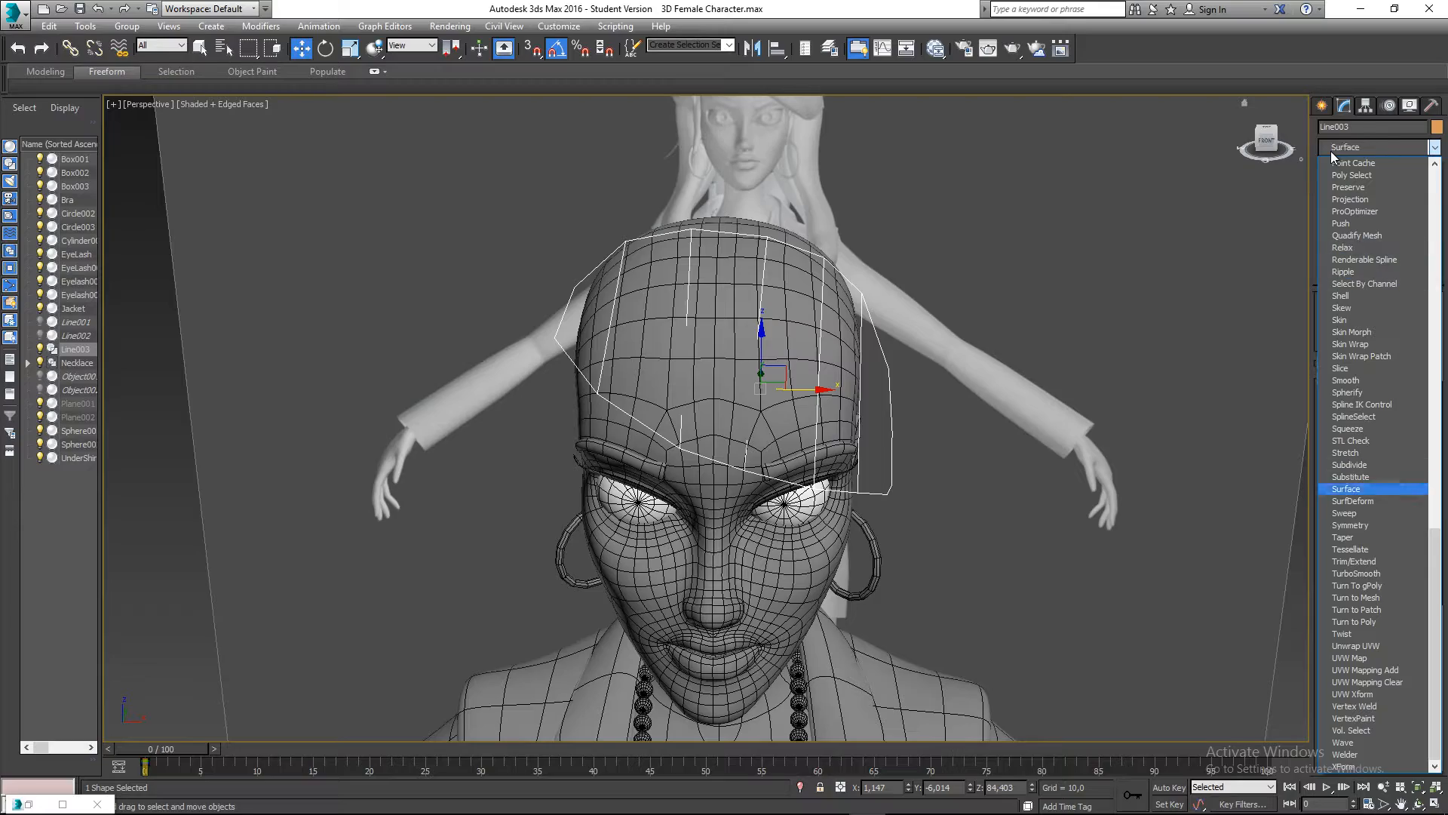
pyautogui.press('Return')
# - Try converting the surfaced front hair to an Editable Poly in vertex editing, and undo the conversion
pyautogui.keyDown('alt'); pyautogui.moveTo(883, 360); pyautogui.dragTo(953, 352, button='middle'); pyautogui.keyUp('alt')
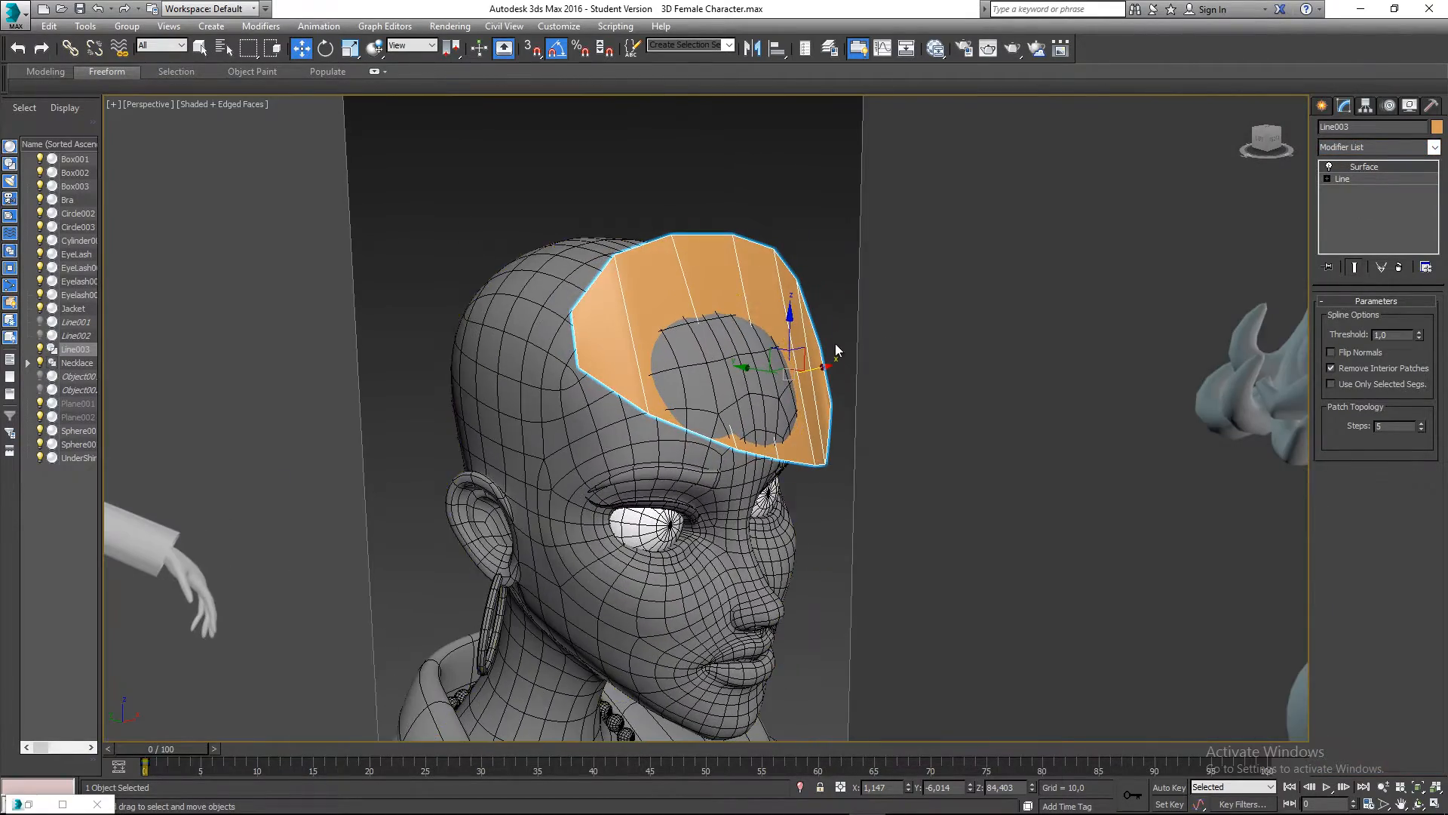
pyautogui.keyDown('alt'); pyautogui.moveTo(836, 345); pyautogui.dragTo(995, 347, button='middle'); pyautogui.keyUp('alt')
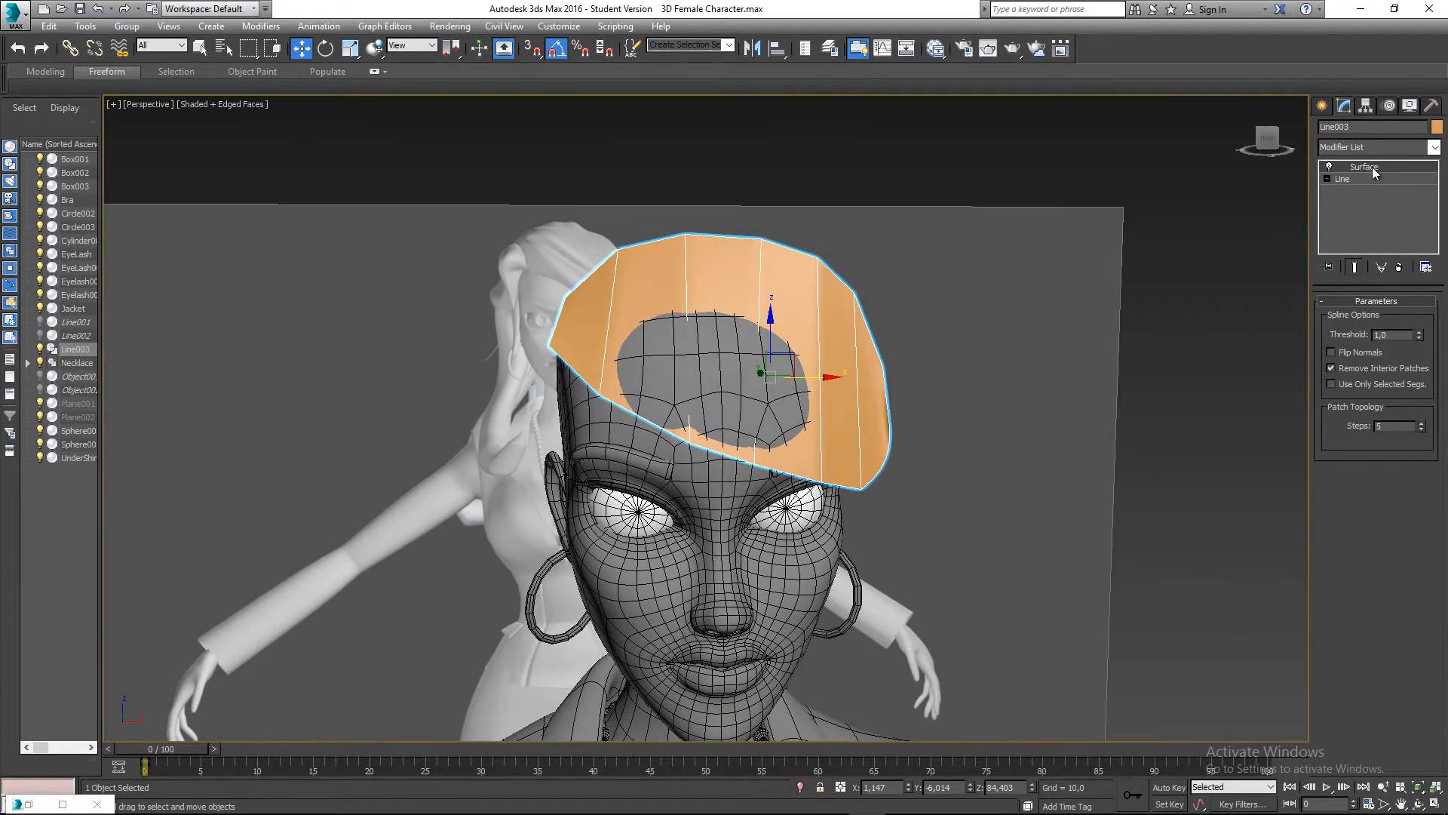
pyautogui.keyDown('alt'); pyautogui.moveTo(694, 332); pyautogui.dragTo(833, 338, button='middle'); pyautogui.keyUp('alt')
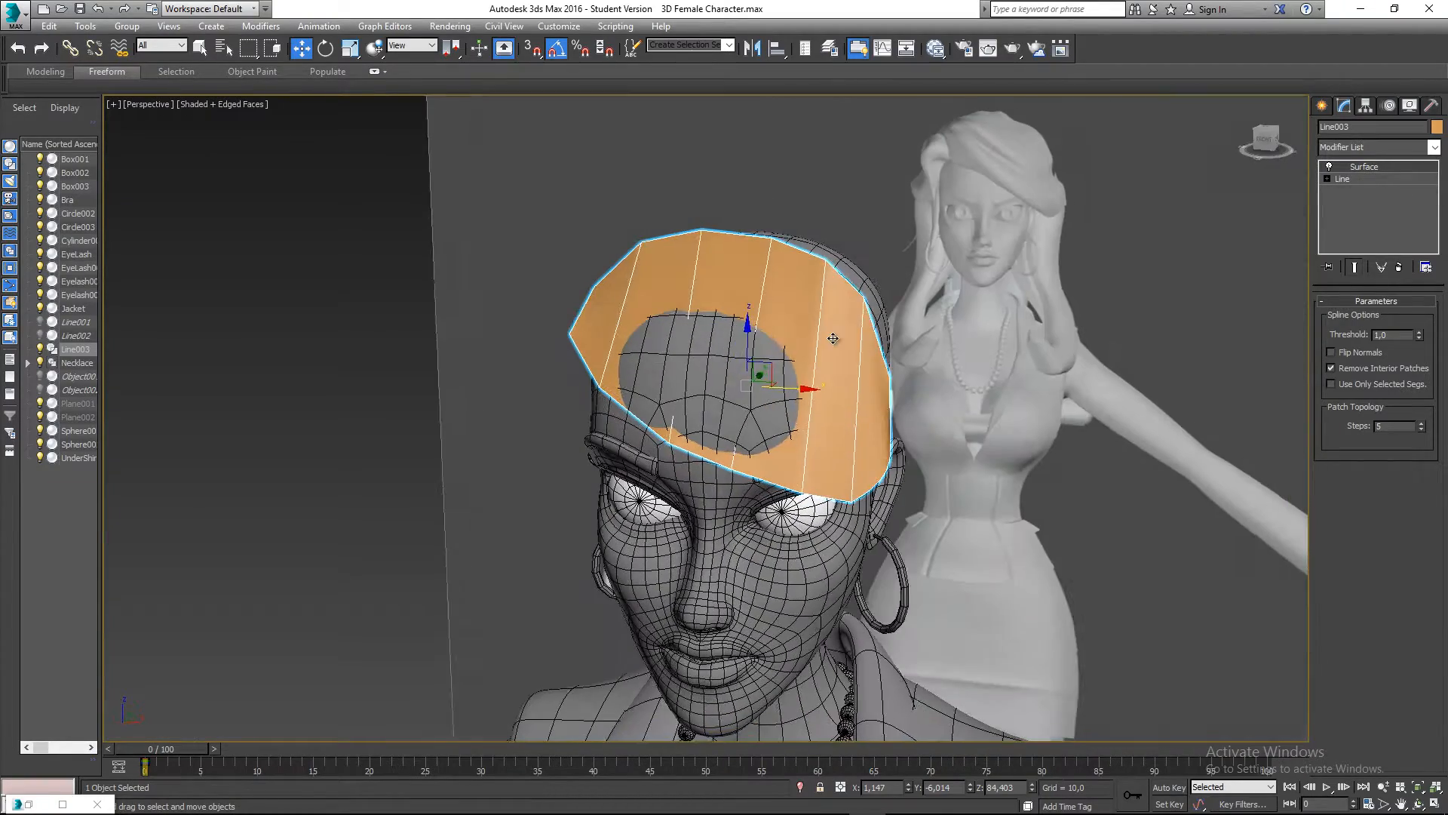
pyautogui.rightClick(729, 268)
pyautogui.moveTo(786, 417)
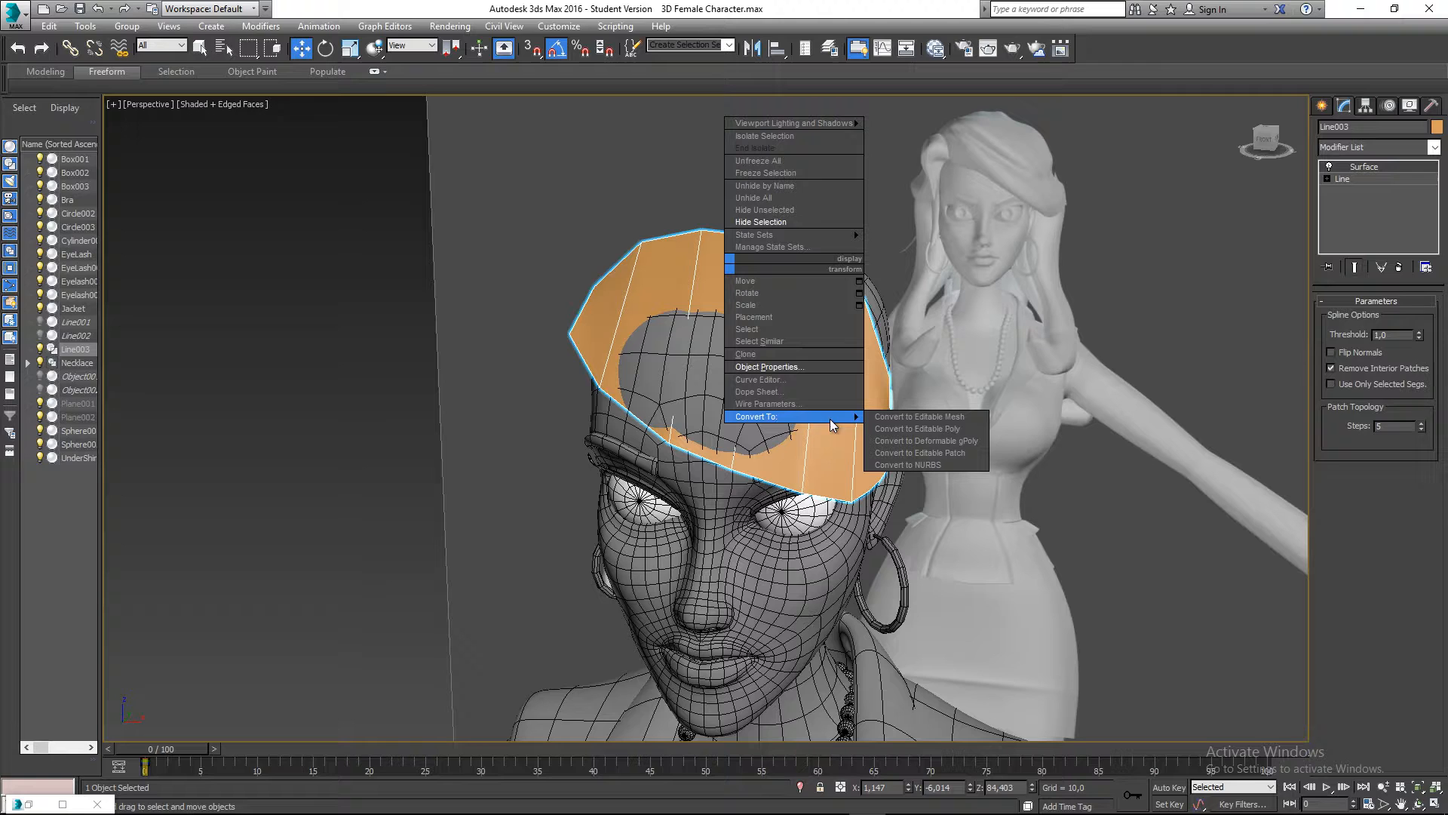
pyautogui.click(921, 429)
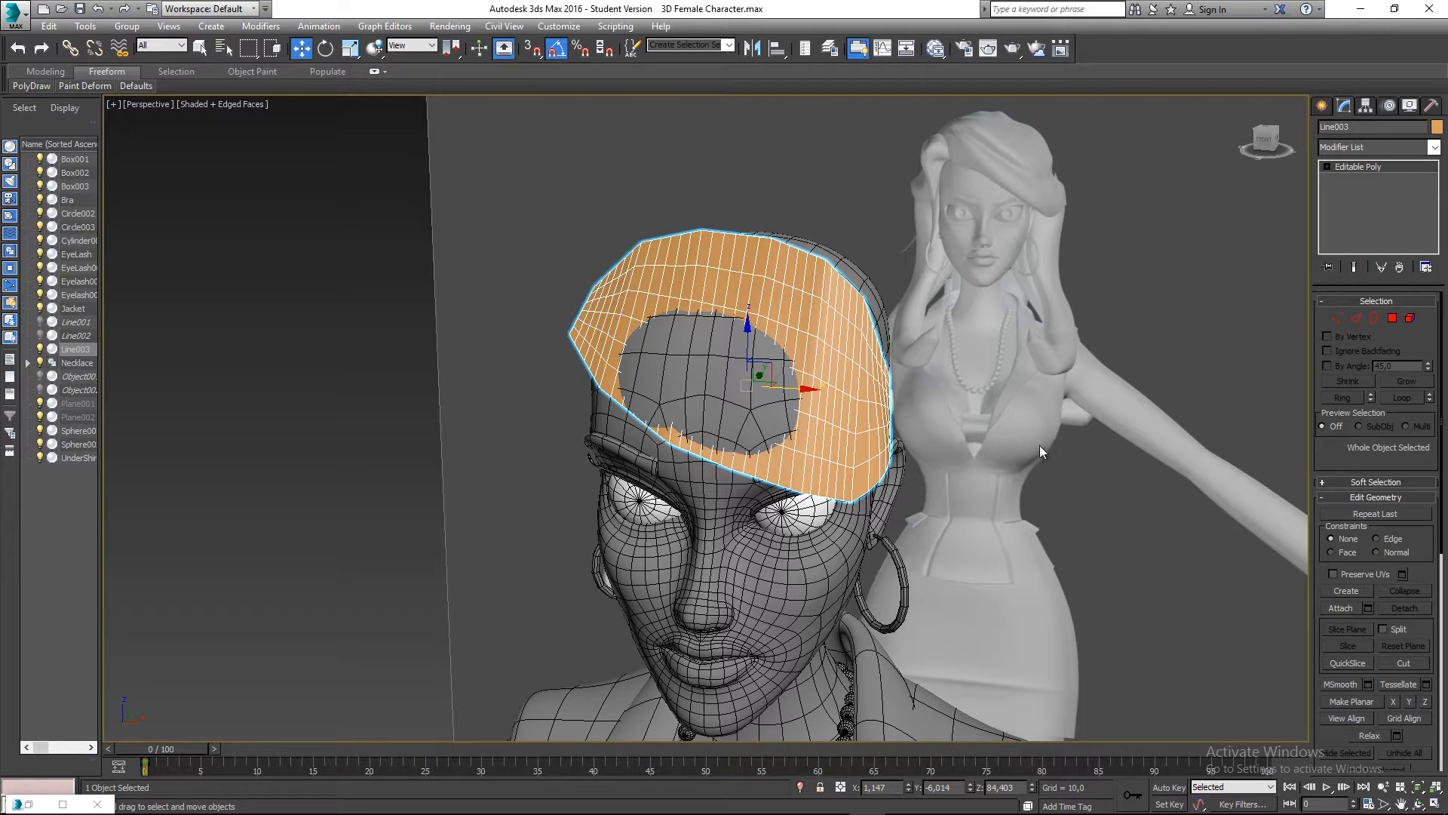
pyautogui.click(1339, 318)
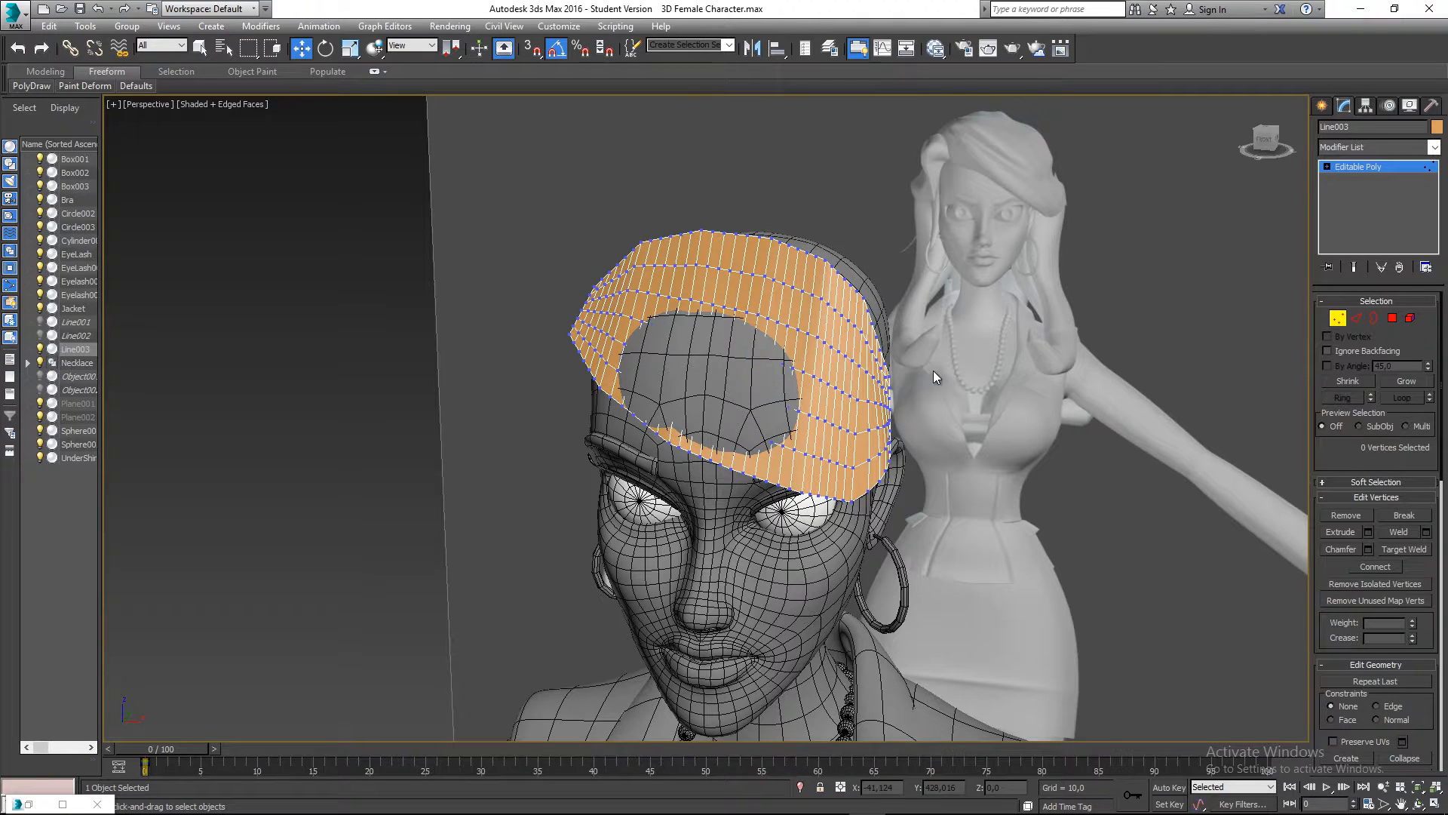
pyautogui.scroll(2, 844, 386)
pyautogui.hotkey('ctrl', 'z')
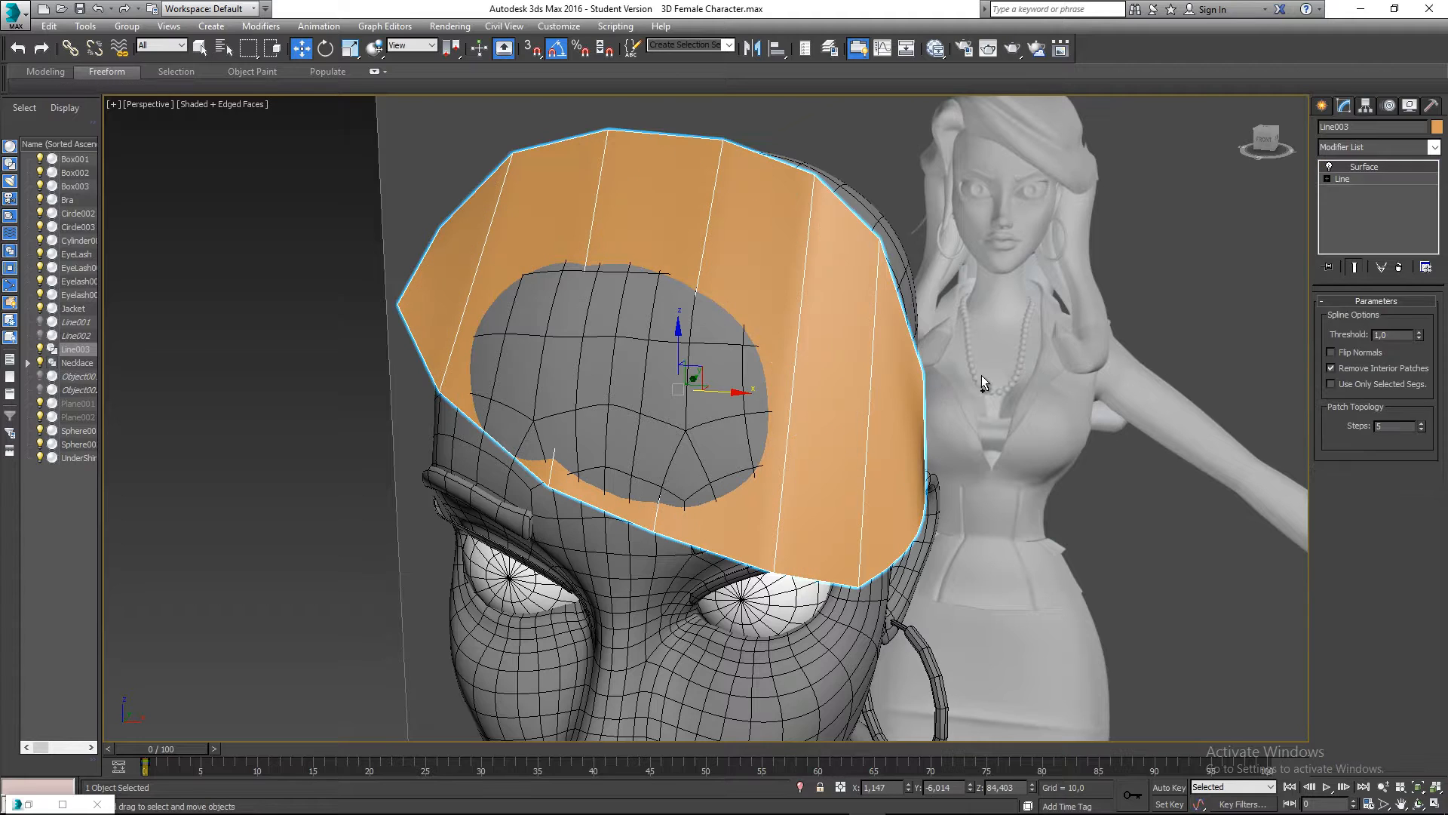
# - Convert the surfaced front hair to an Editable Poly and enter Edge editing
pyautogui.moveTo(866, 401); pyautogui.dragTo(784, 365, button='middle')
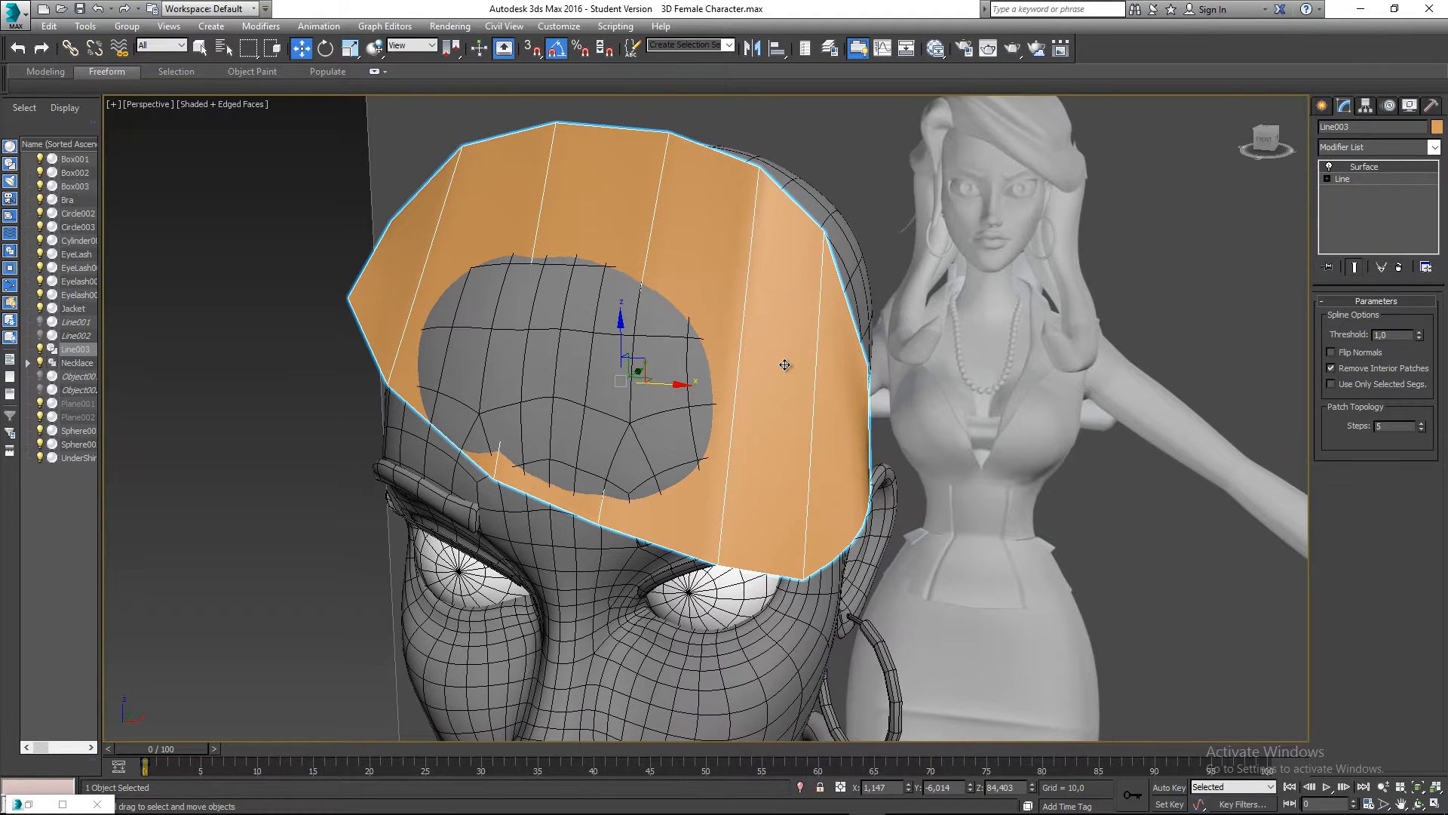
pyautogui.rightClick(738, 287)
pyautogui.moveTo(751, 426)
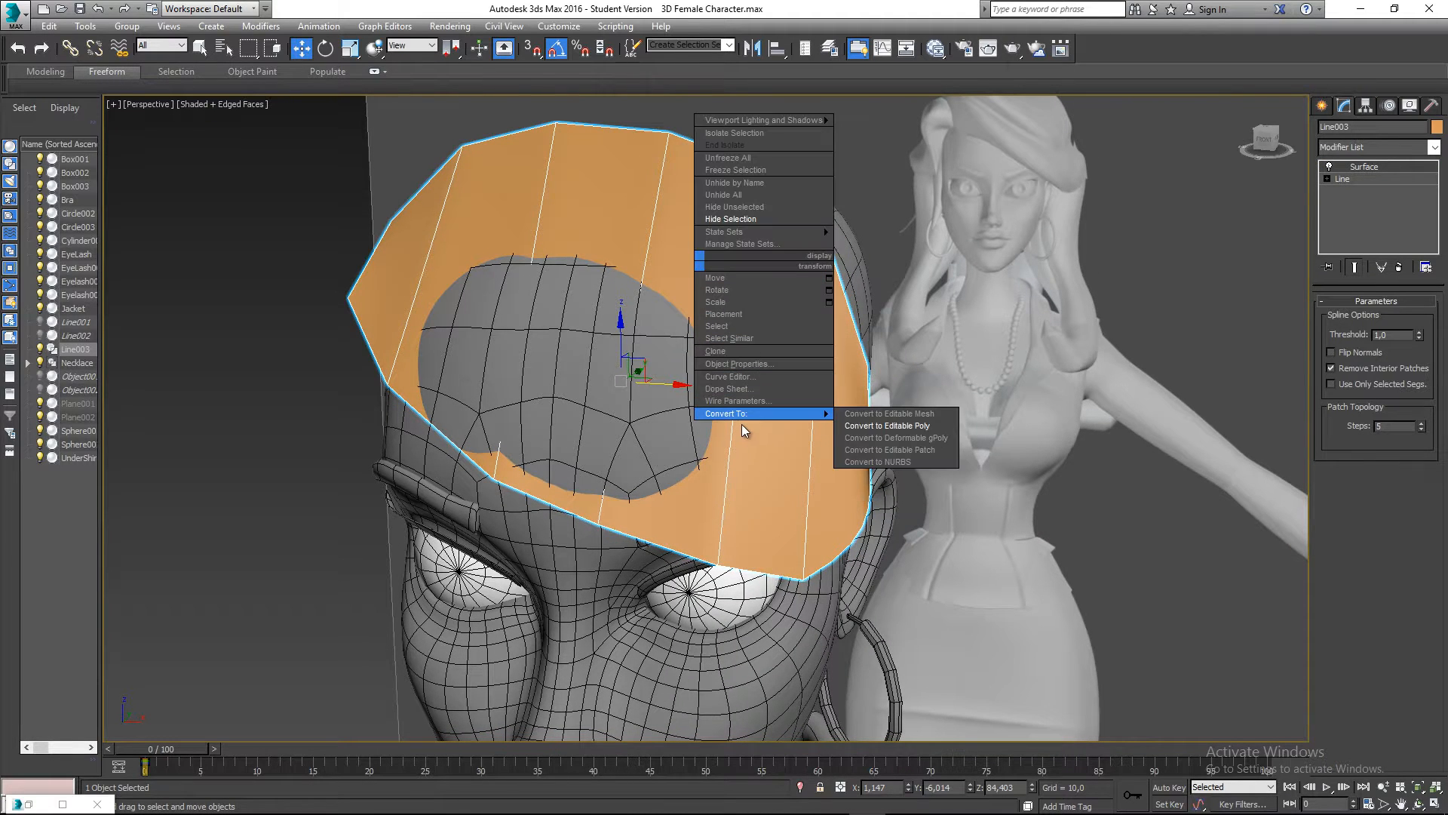
pyautogui.click(906, 430)
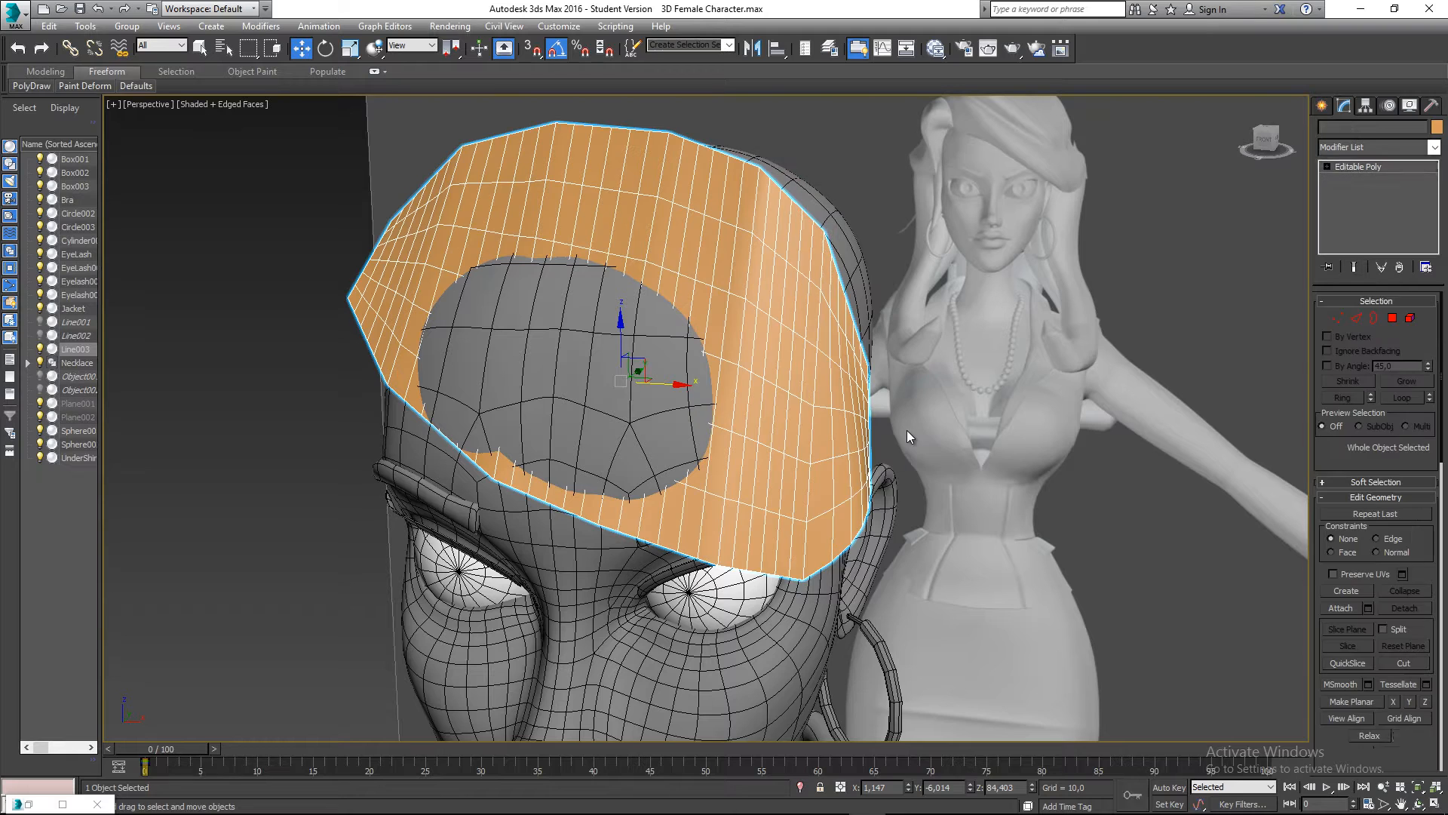
pyautogui.click(1356, 317)
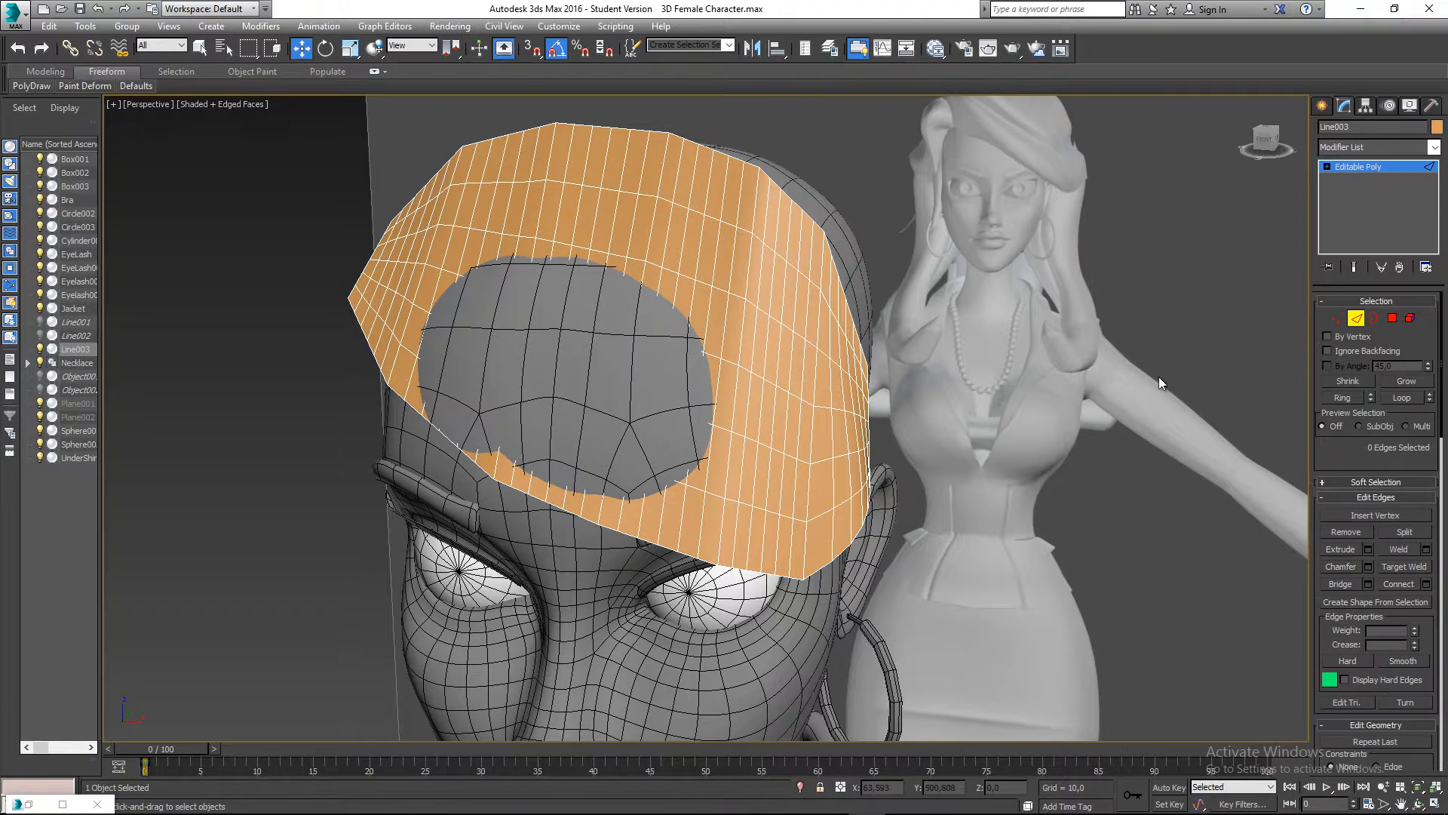
# - Remove the excess vertical edge loops across the front hair mesh, leaving only the widely spaced columns
pyautogui.doubleClick(777, 501)
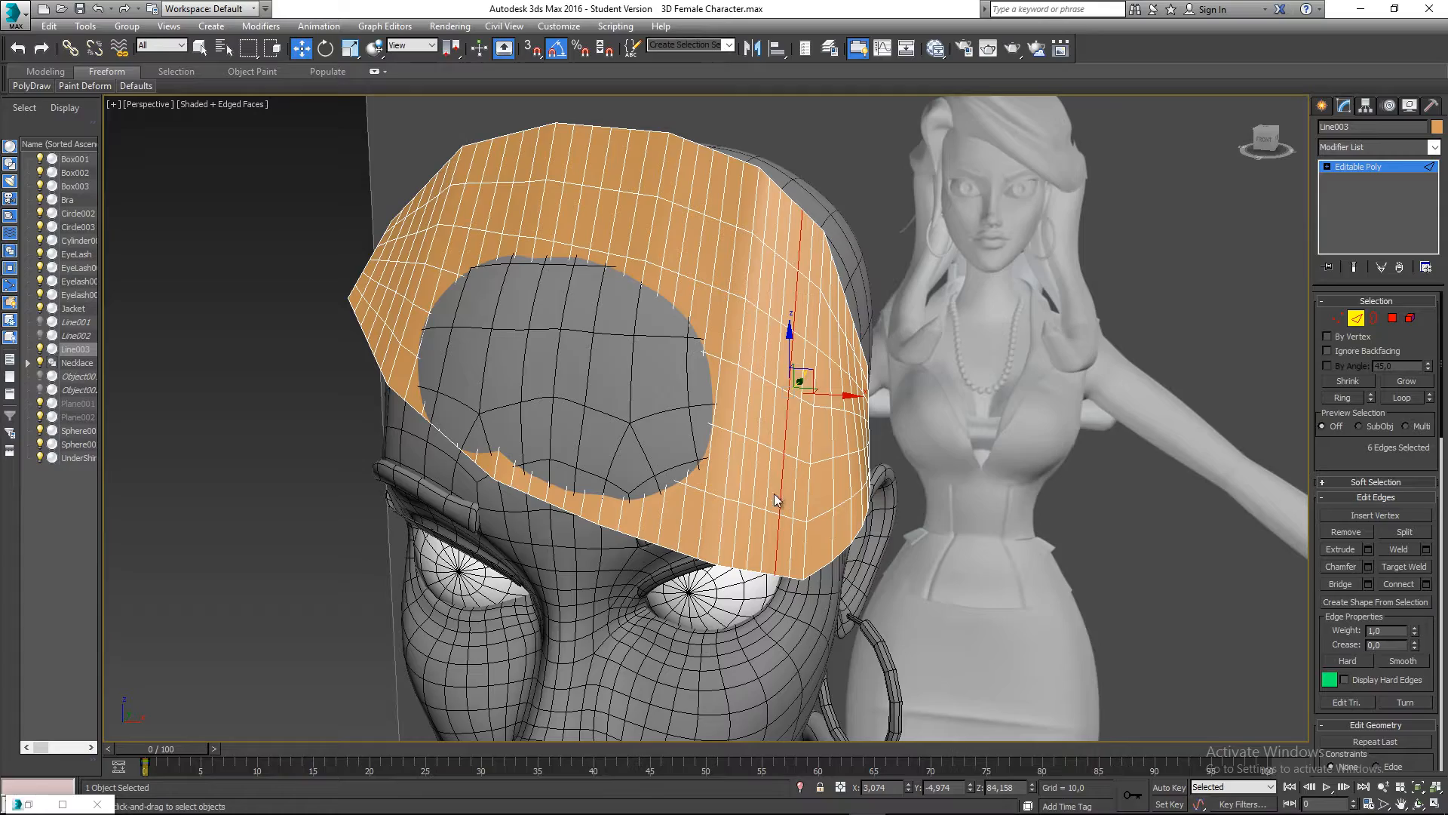
pyautogui.click(774, 493)
pyautogui.keyDown('alt'); pyautogui.moveTo(774, 493); pyautogui.dragTo(843, 483, button='middle'); pyautogui.keyUp('alt')
pyautogui.doubleClick(743, 200)
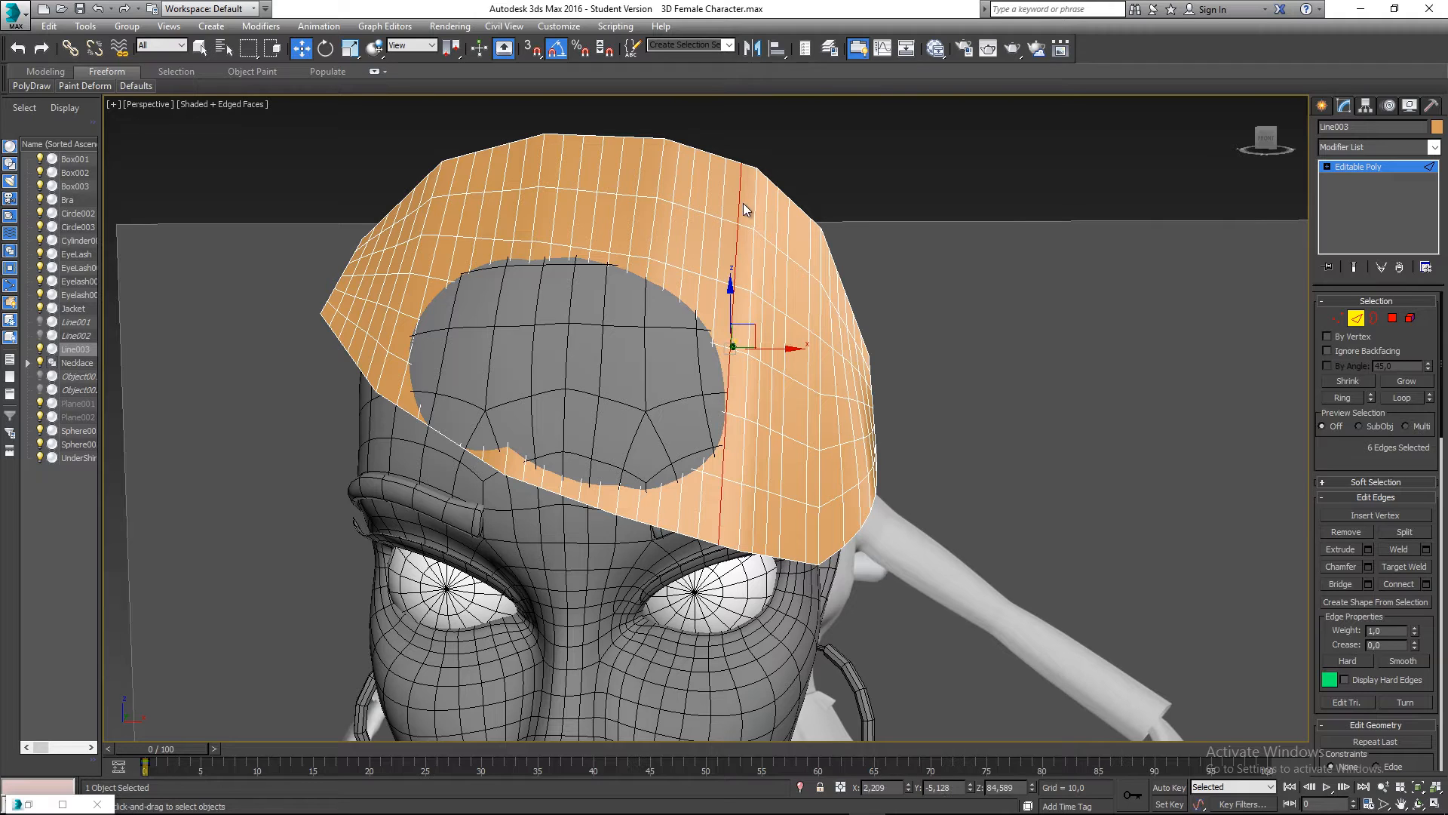
pyautogui.click(744, 202)
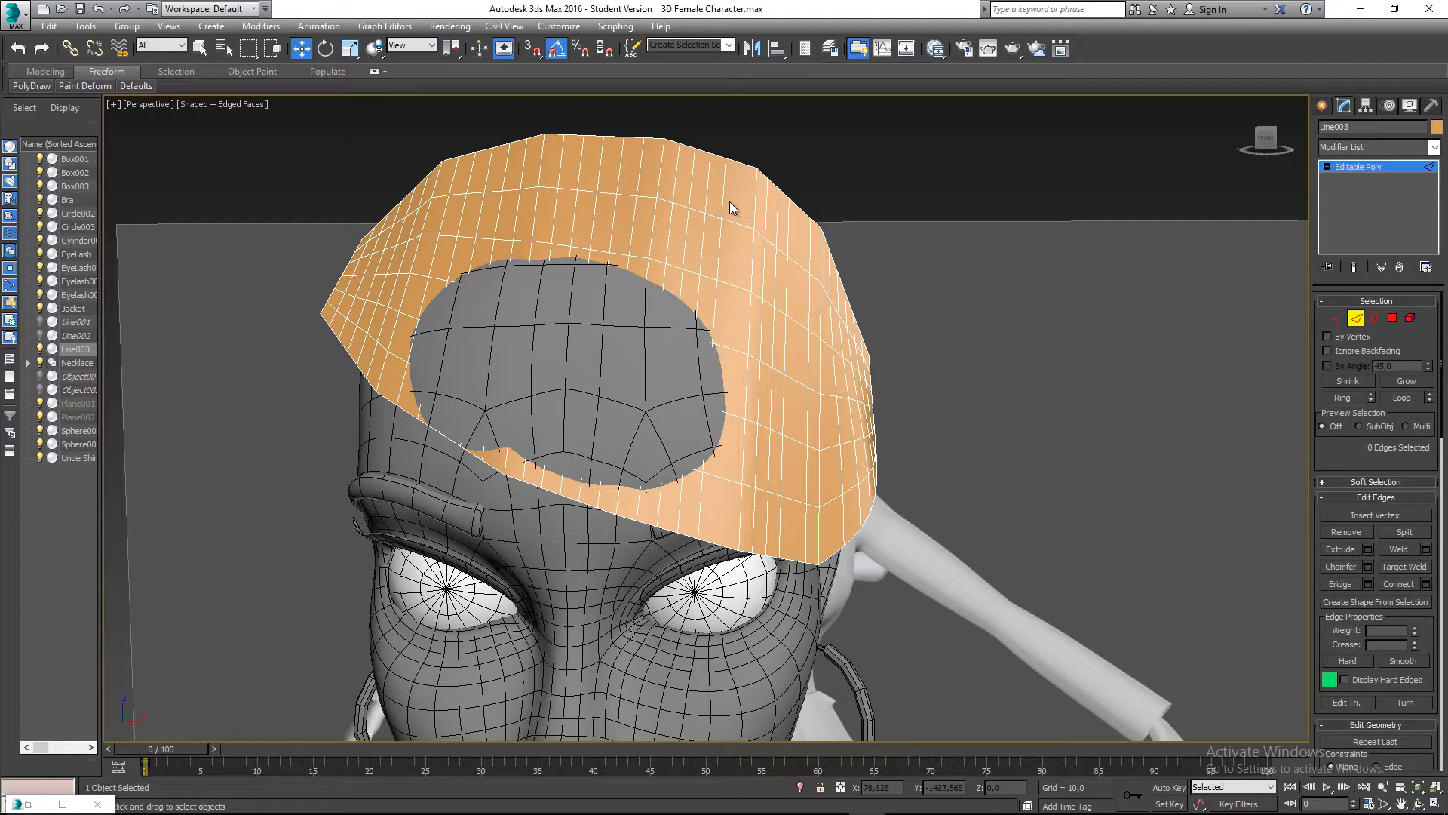
pyautogui.click(724, 197)
pyautogui.doubleClick(723, 198)
pyautogui.hotkey('ctrl', 'd')
pyautogui.doubleClick(708, 195)
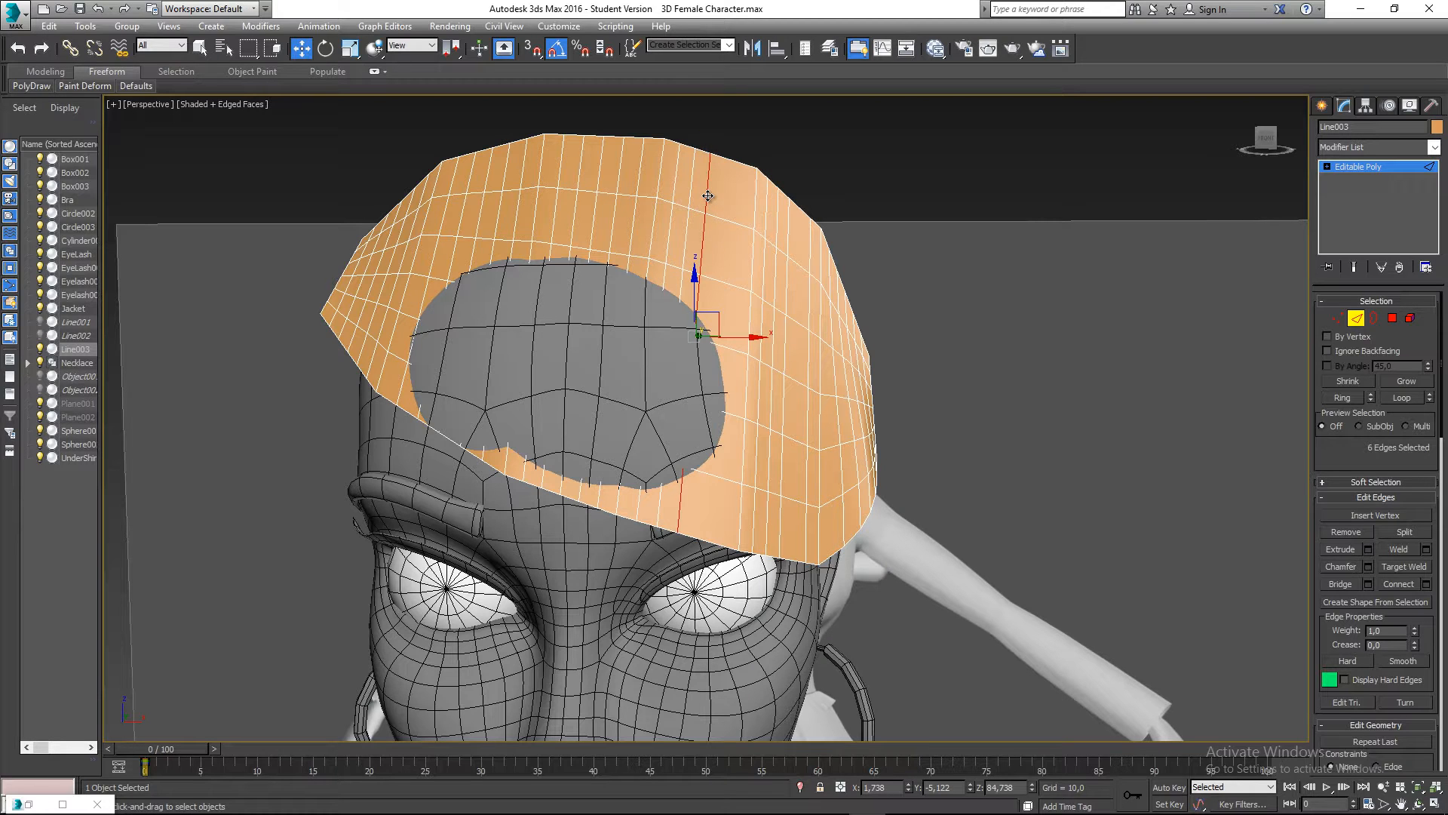
pyautogui.hotkey('ctrl', 'BackSpace')
pyautogui.doubleClick(717, 190)
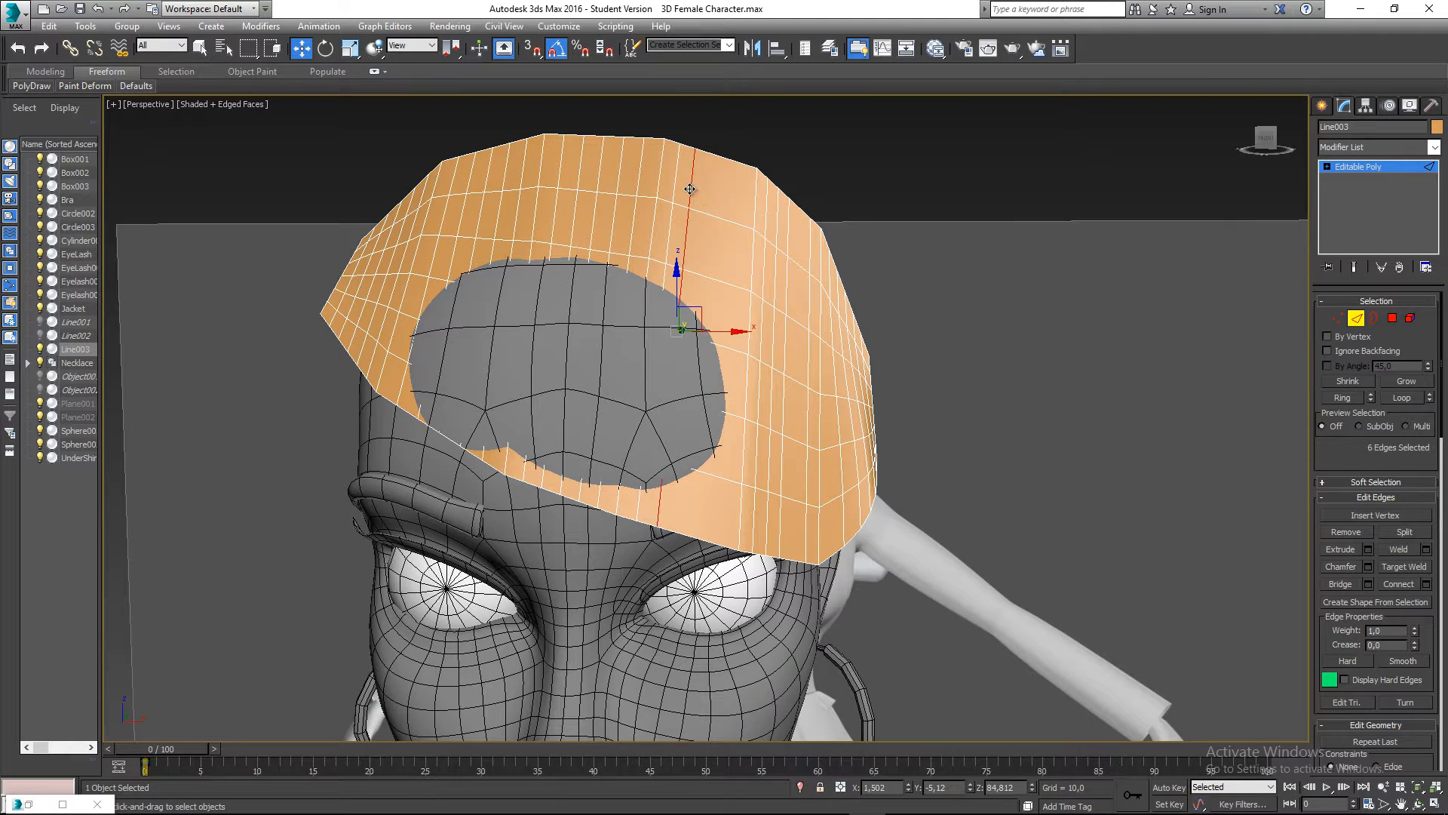
pyautogui.hotkey('ctrl', 'BackSpace')
pyautogui.doubleClick(681, 178)
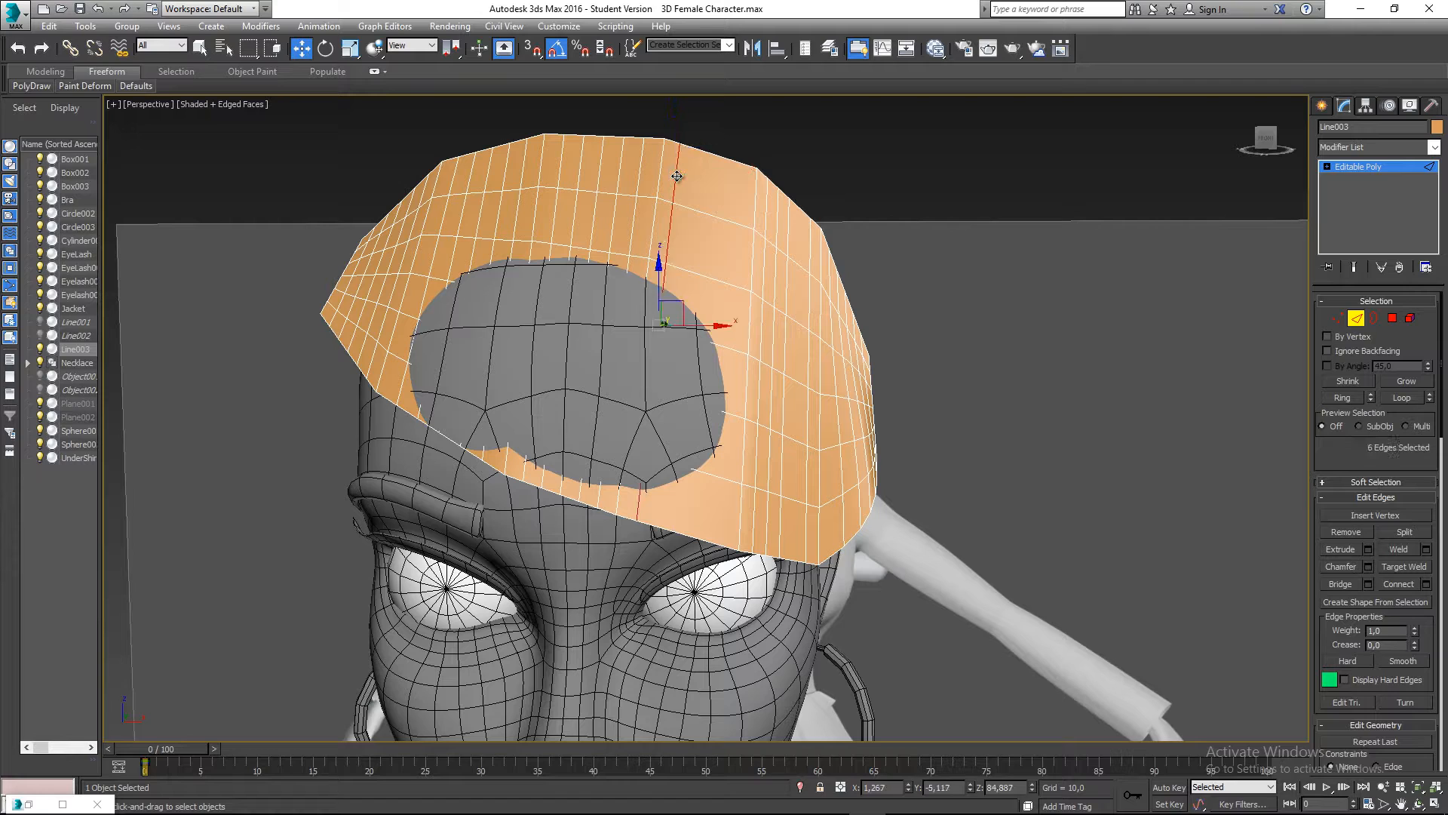
pyautogui.hotkey('ctrl', 'BackSpace')
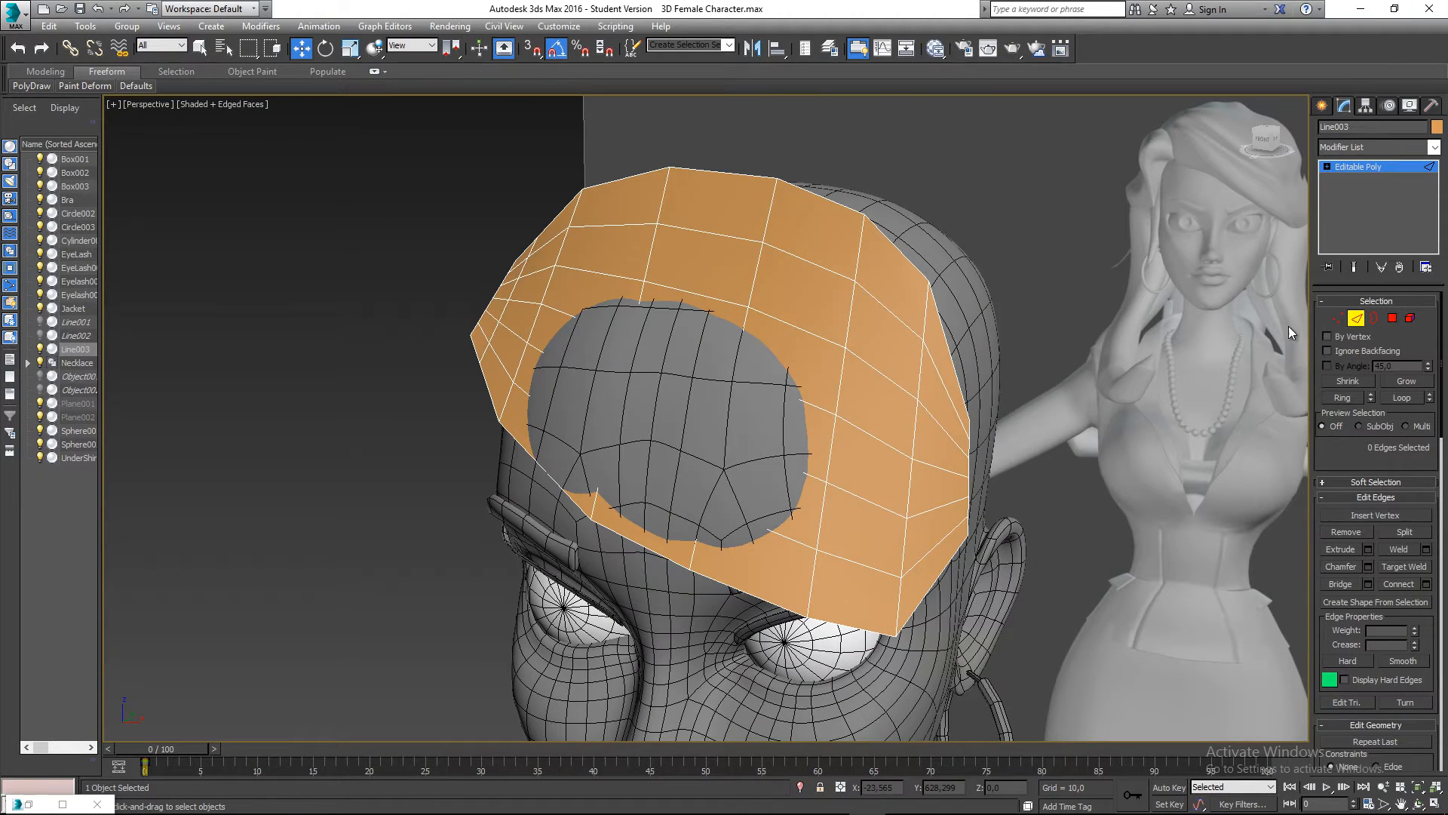
# - In vertex editing from the front view, lower the outer corner vertices of the front hair on the character's left side
pyautogui.click(1338, 318)
pyautogui.keyDown('alt'); pyautogui.moveTo(886, 457); pyautogui.dragTo(835, 448, button='middle'); pyautogui.keyUp('alt')
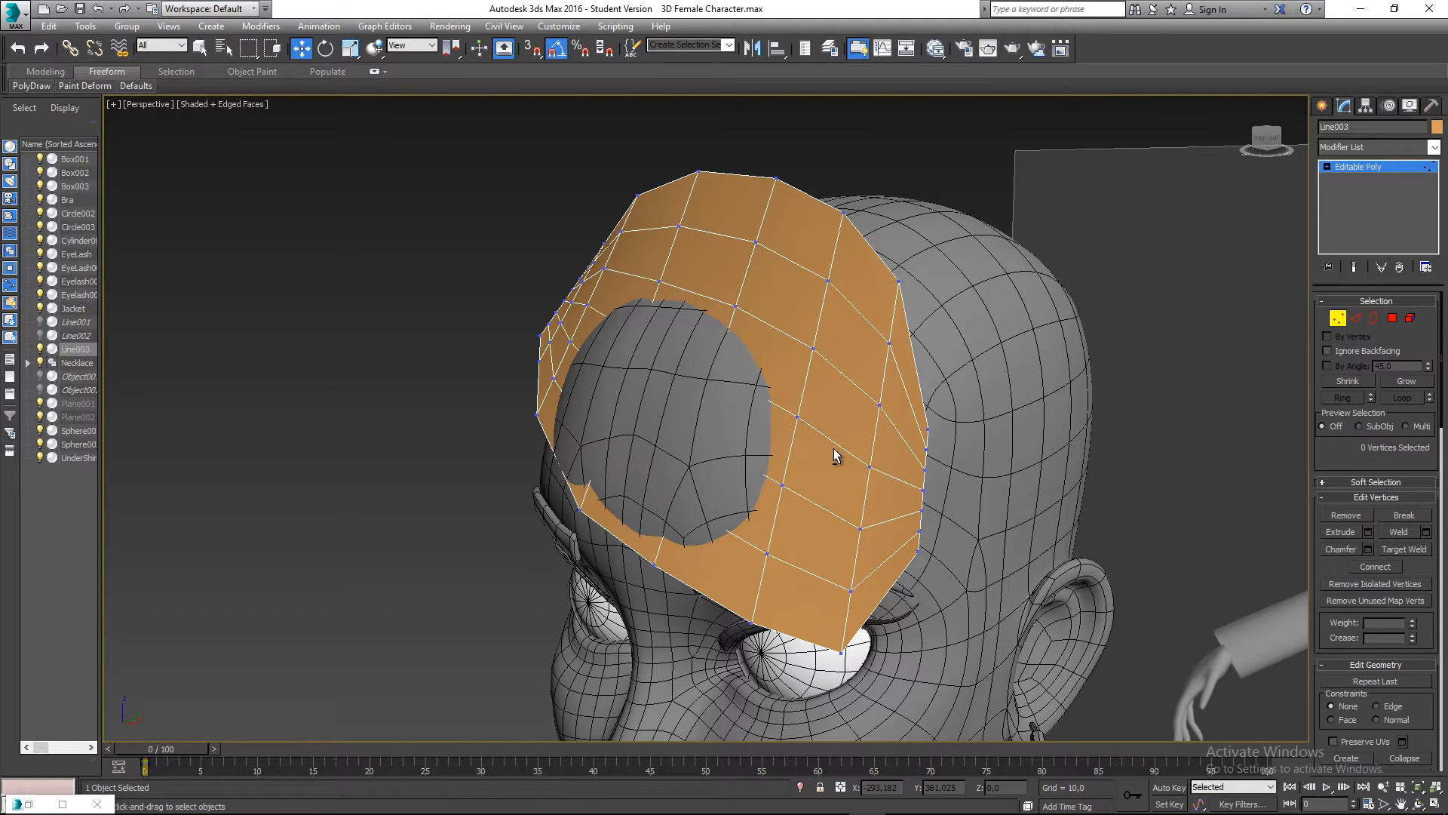
pyautogui.press('f')
pyautogui.scroll(6, 759, 282)
pyautogui.click(760, 282)
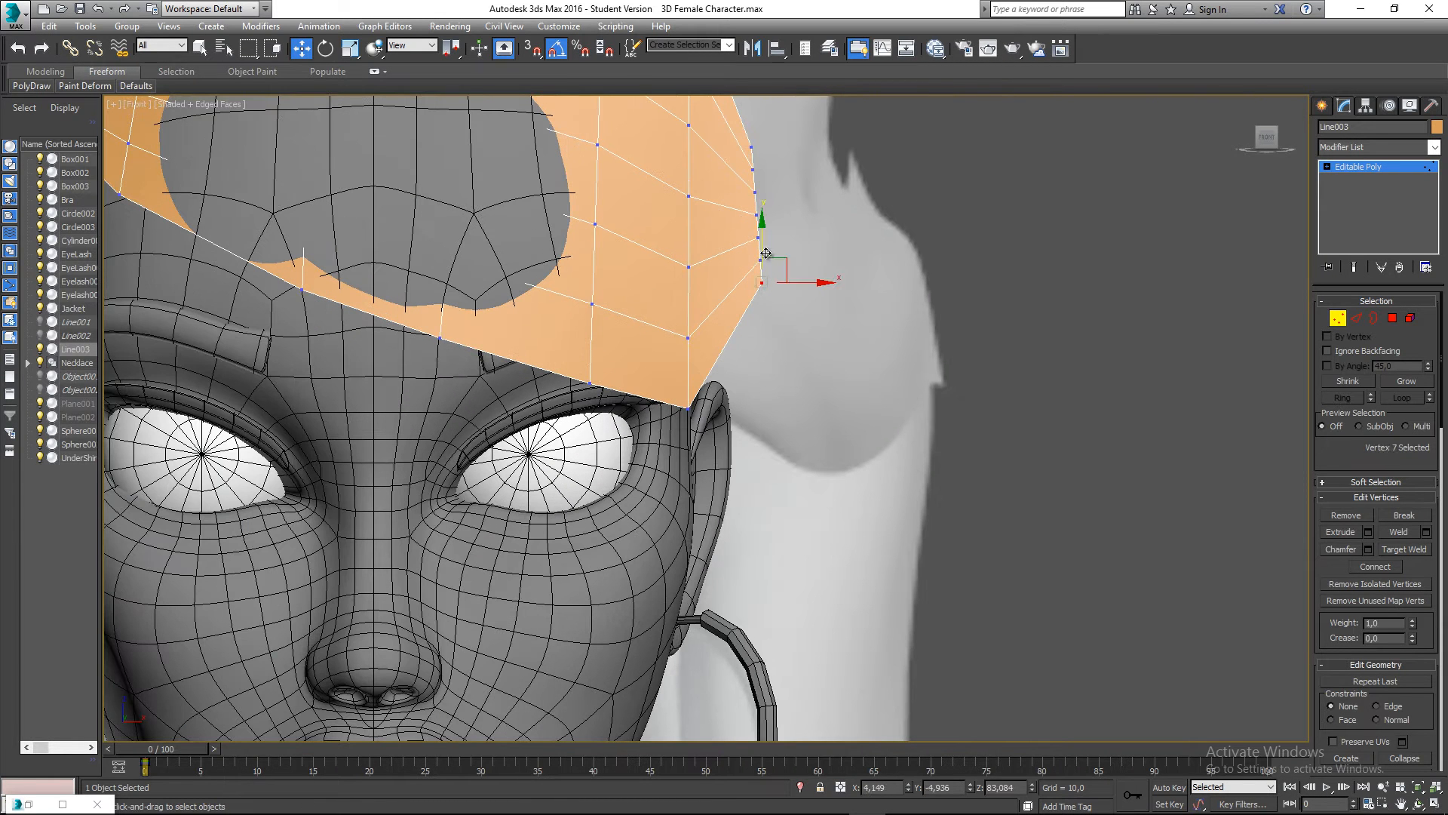
pyautogui.moveTo(761, 282); pyautogui.dragTo(762, 436)
pyautogui.moveTo(773, 279); pyautogui.dragTo(775, 281)
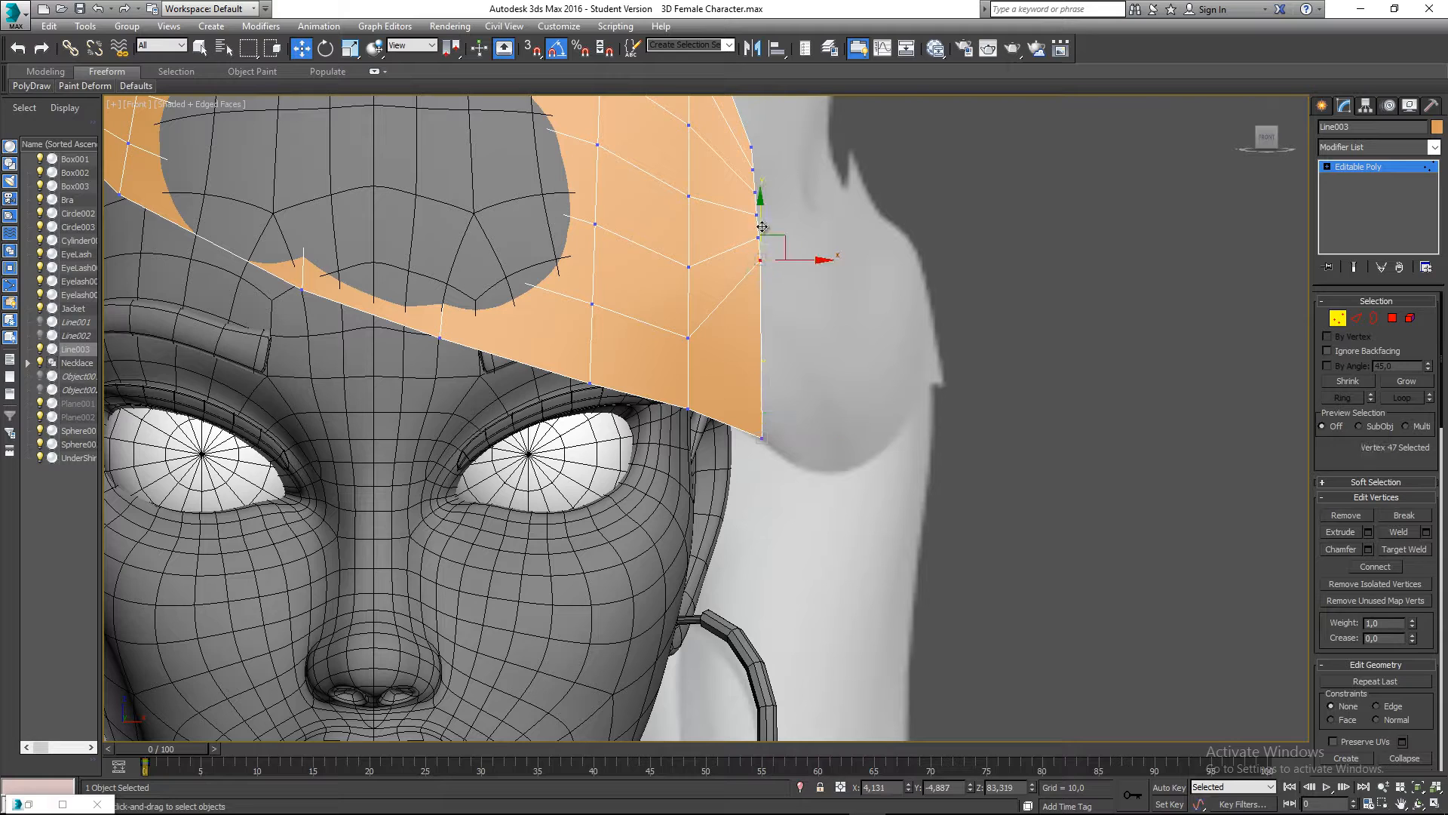
pyautogui.moveTo(763, 227); pyautogui.dragTo(762, 288)
pyautogui.click(762, 442)
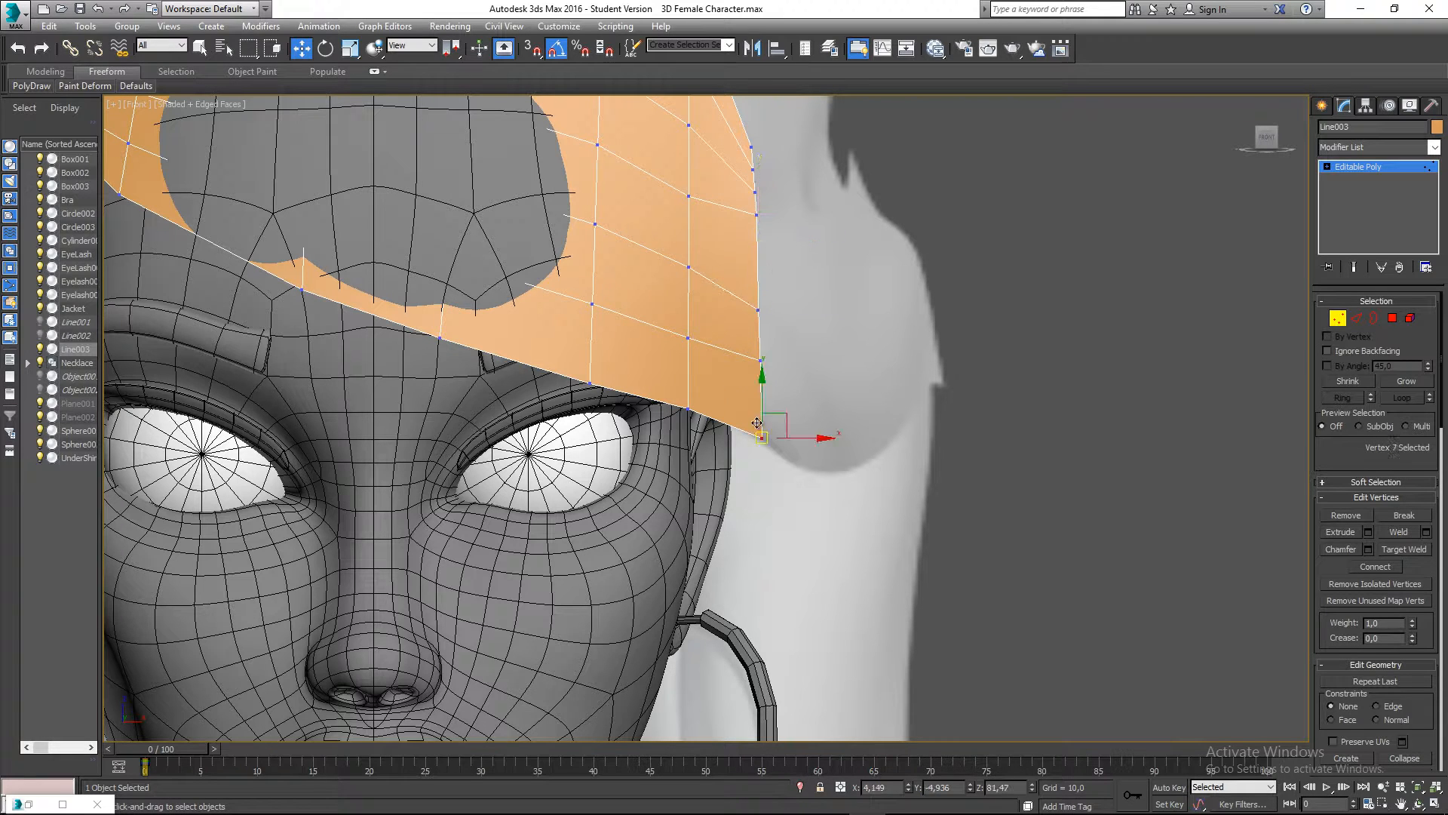
# - Redistribute the upper vertices along the hair's outer edge on the character's left side so they are spaced more evenly
pyautogui.click(757, 215)
pyautogui.moveTo(765, 178)
pyautogui.mouseDown()
pyautogui.moveTo(766, 213)
pyautogui.moveTo(763, 153)
pyautogui.mouseUp()
pyautogui.scroll(5, 766, 207)
pyautogui.click(762, 199)
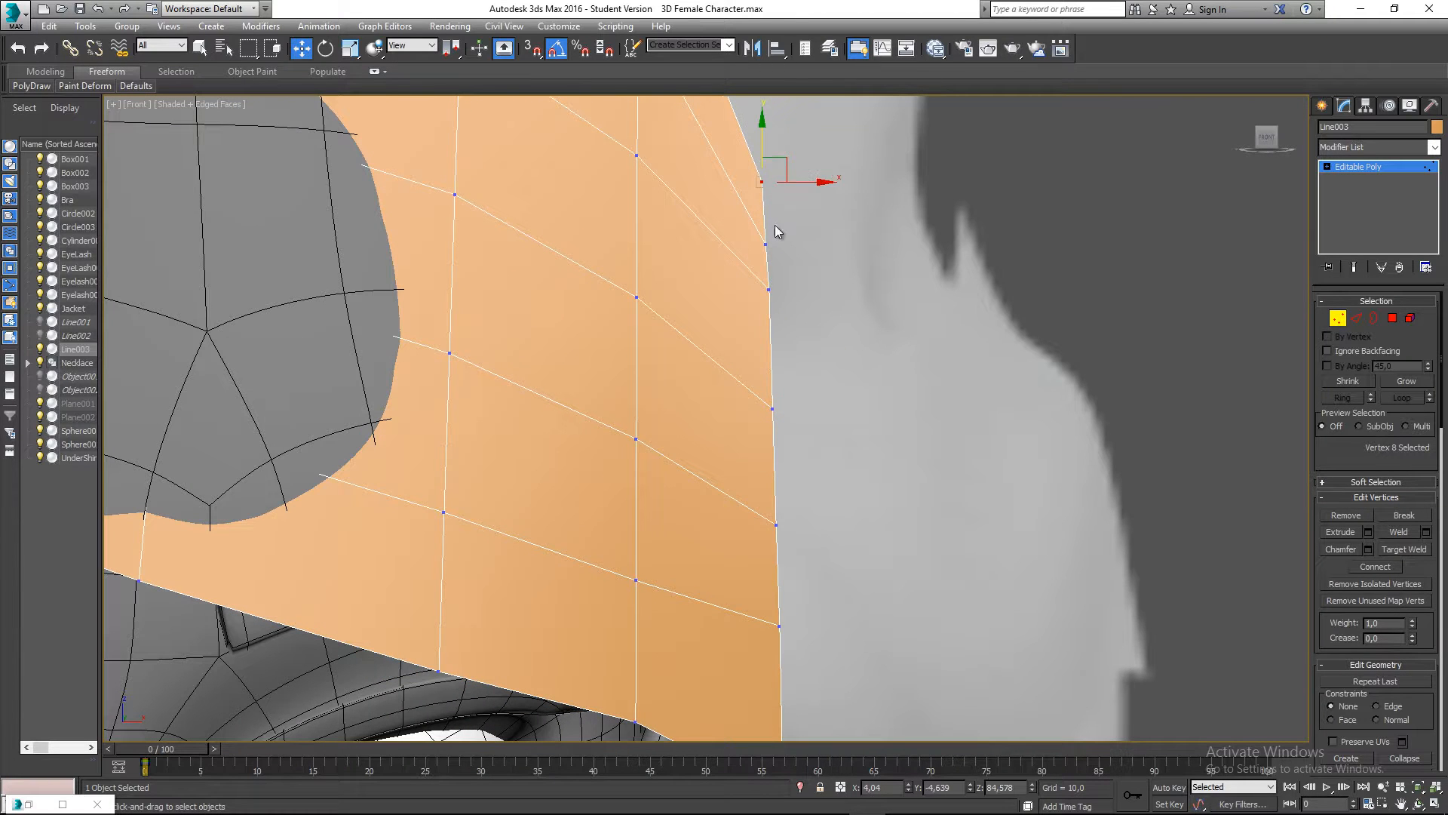
pyautogui.moveTo(776, 228); pyautogui.dragTo(757, 302)
pyautogui.moveTo(767, 229); pyautogui.dragTo(768, 266)
pyautogui.scroll(-5, 777, 275)
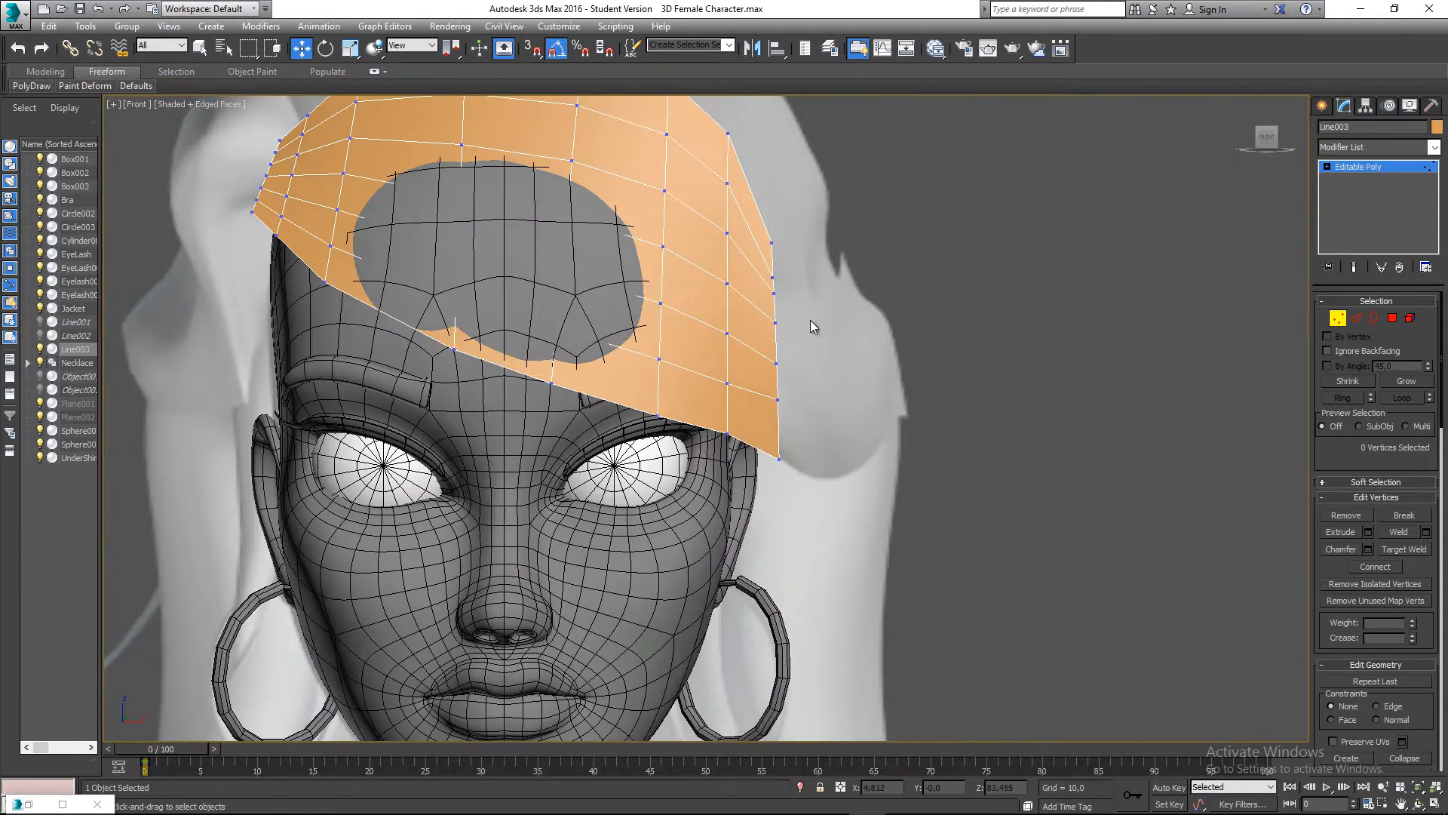
# - Lower the vertices at the hair's corner above the character's right temple, including the inner vertex beside it
pyautogui.scroll(3, 534, 258)
pyautogui.click(418, 240)
pyautogui.moveTo(455, 350); pyautogui.dragTo(455, 349)
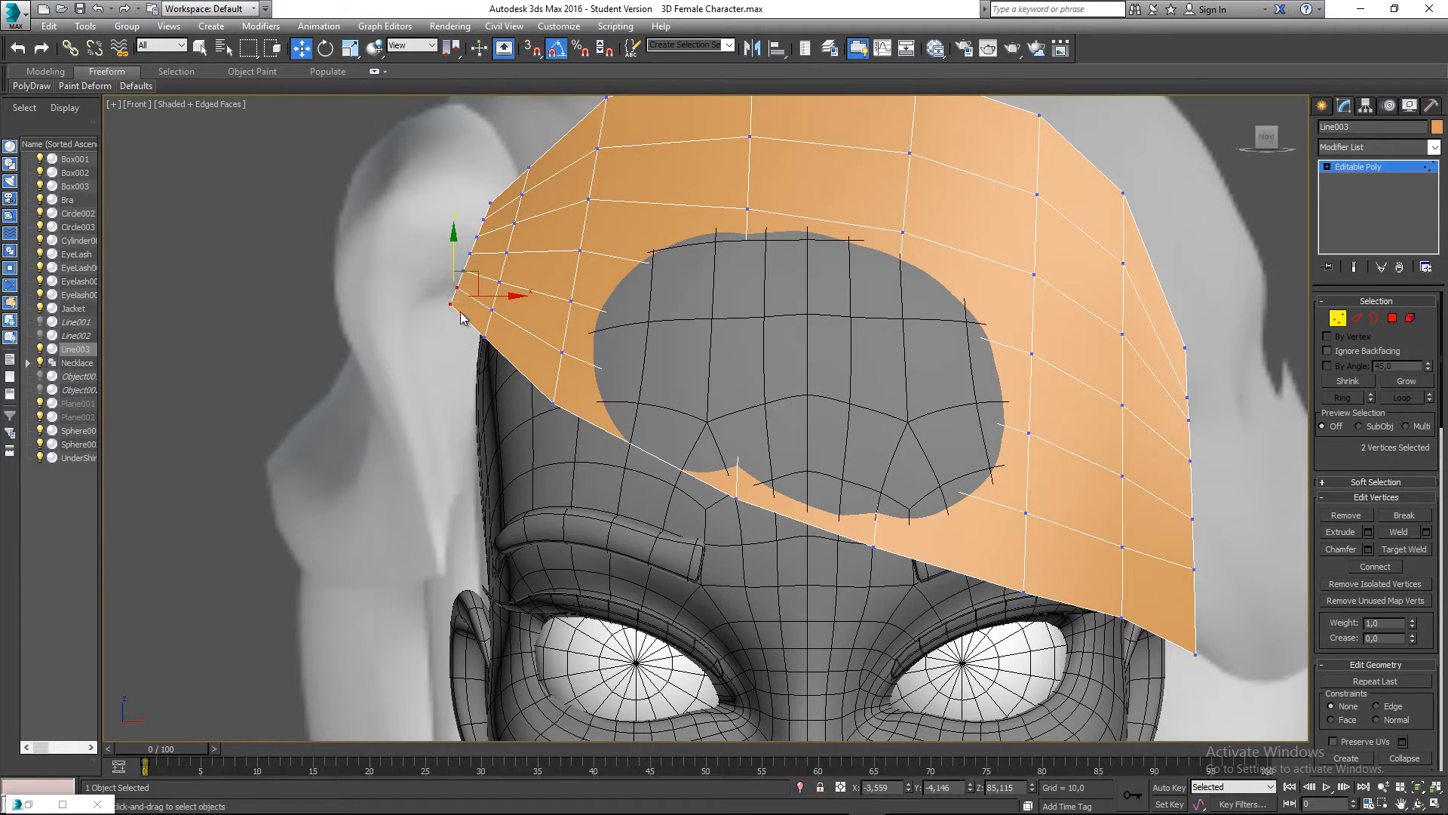
pyautogui.moveTo(472, 272); pyautogui.dragTo(486, 351)
pyautogui.hotkey('ctrl', 'z')
pyautogui.click(485, 337)
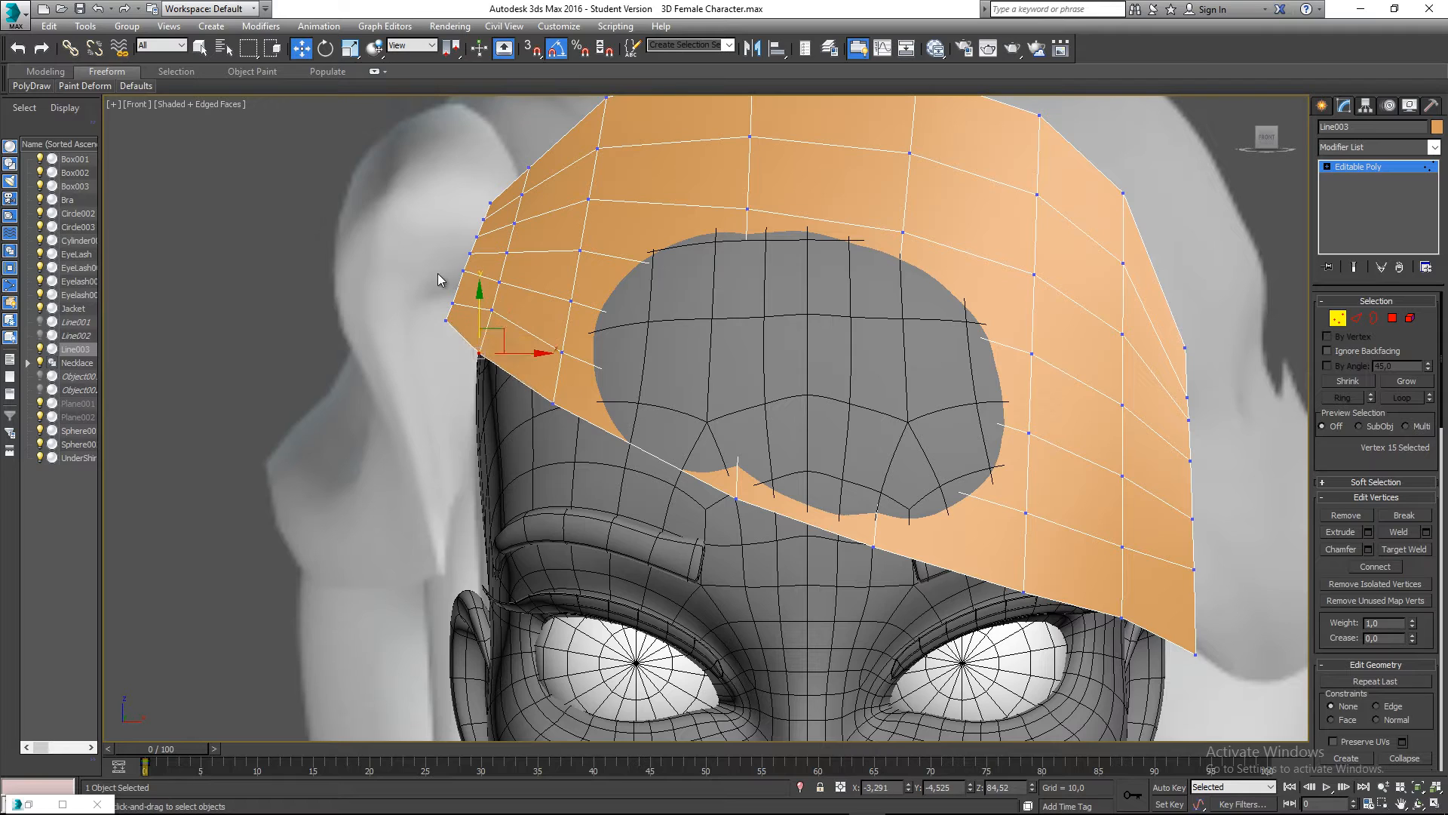
pyautogui.click(492, 309)
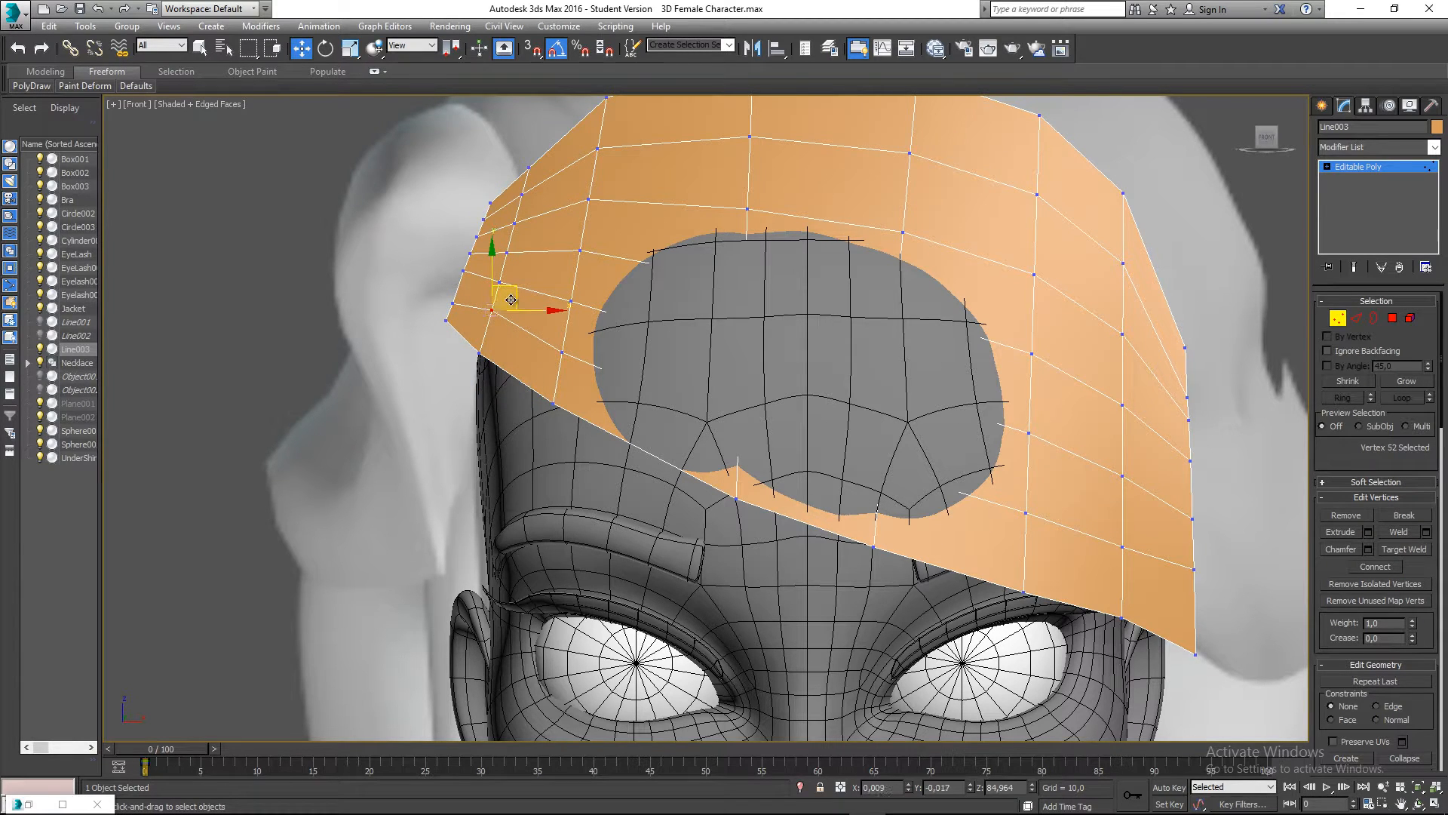
pyautogui.moveTo(509, 289); pyautogui.dragTo(507, 304)
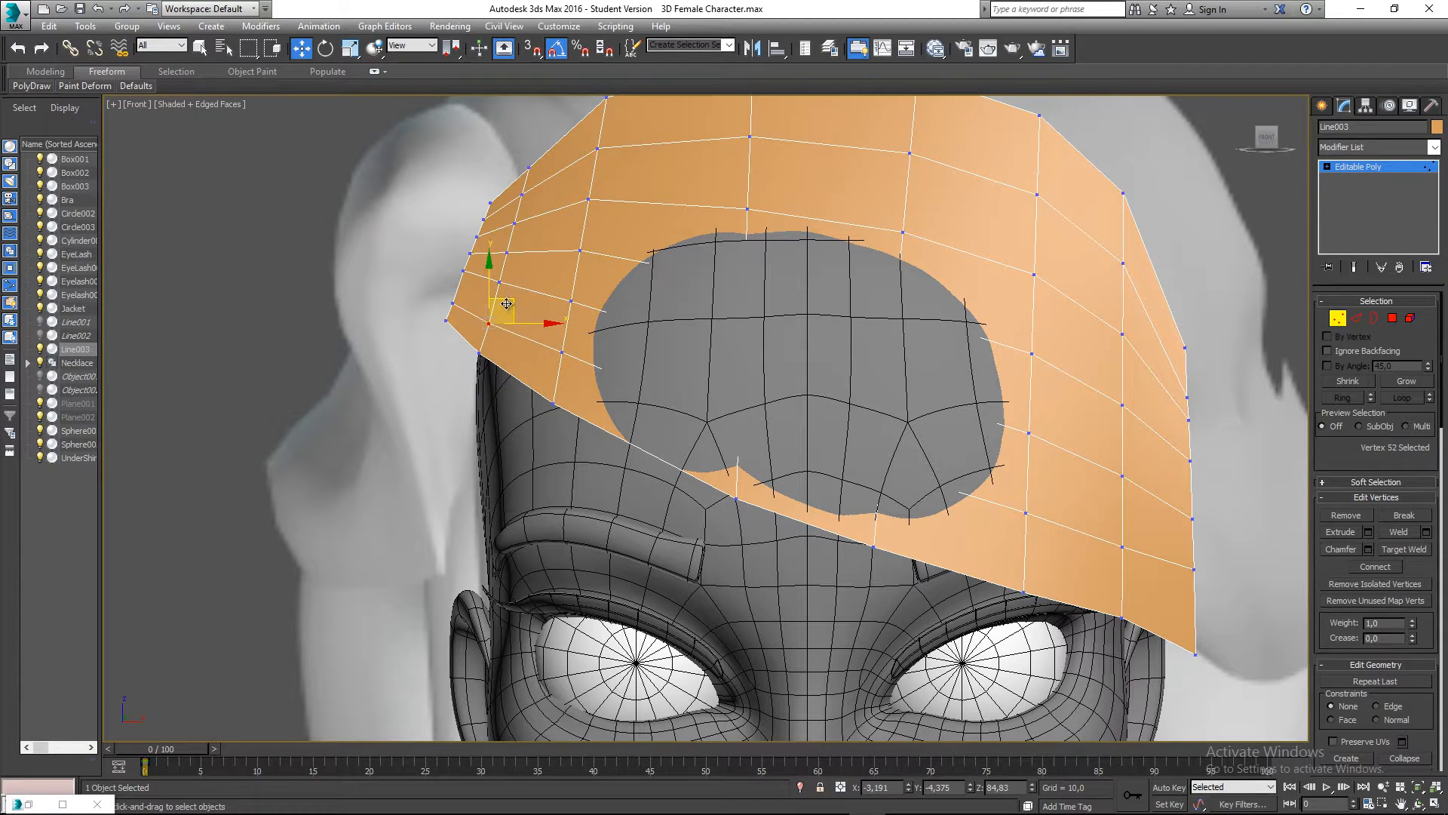
# - Switch to edge editing and remove the excess horizontal edge loops from the front hair
pyautogui.click(1358, 318)
pyautogui.moveTo(656, 290); pyautogui.dragTo(644, 334, button='middle')
pyautogui.doubleClick(527, 294)
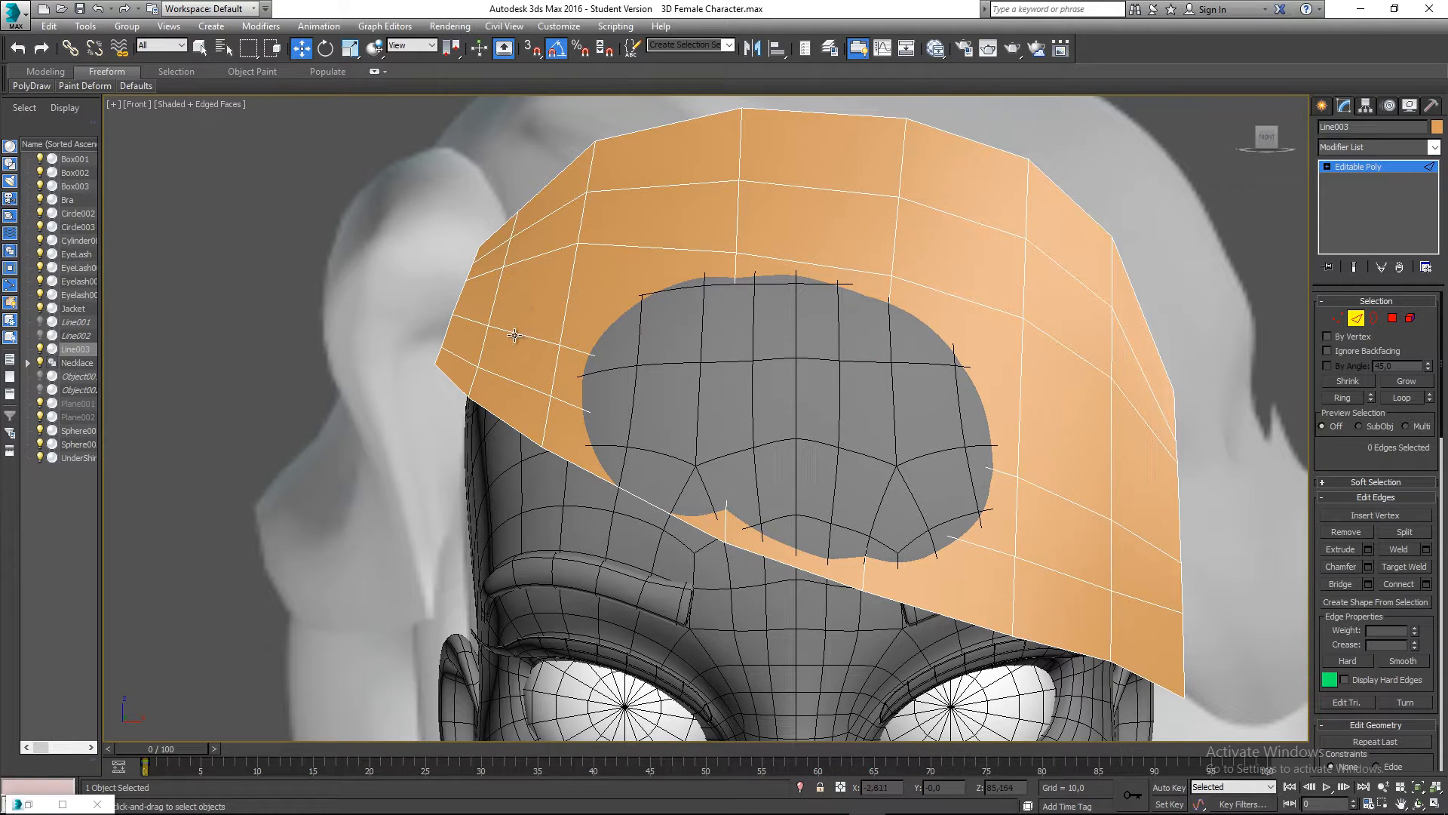
pyautogui.doubleClick(500, 380)
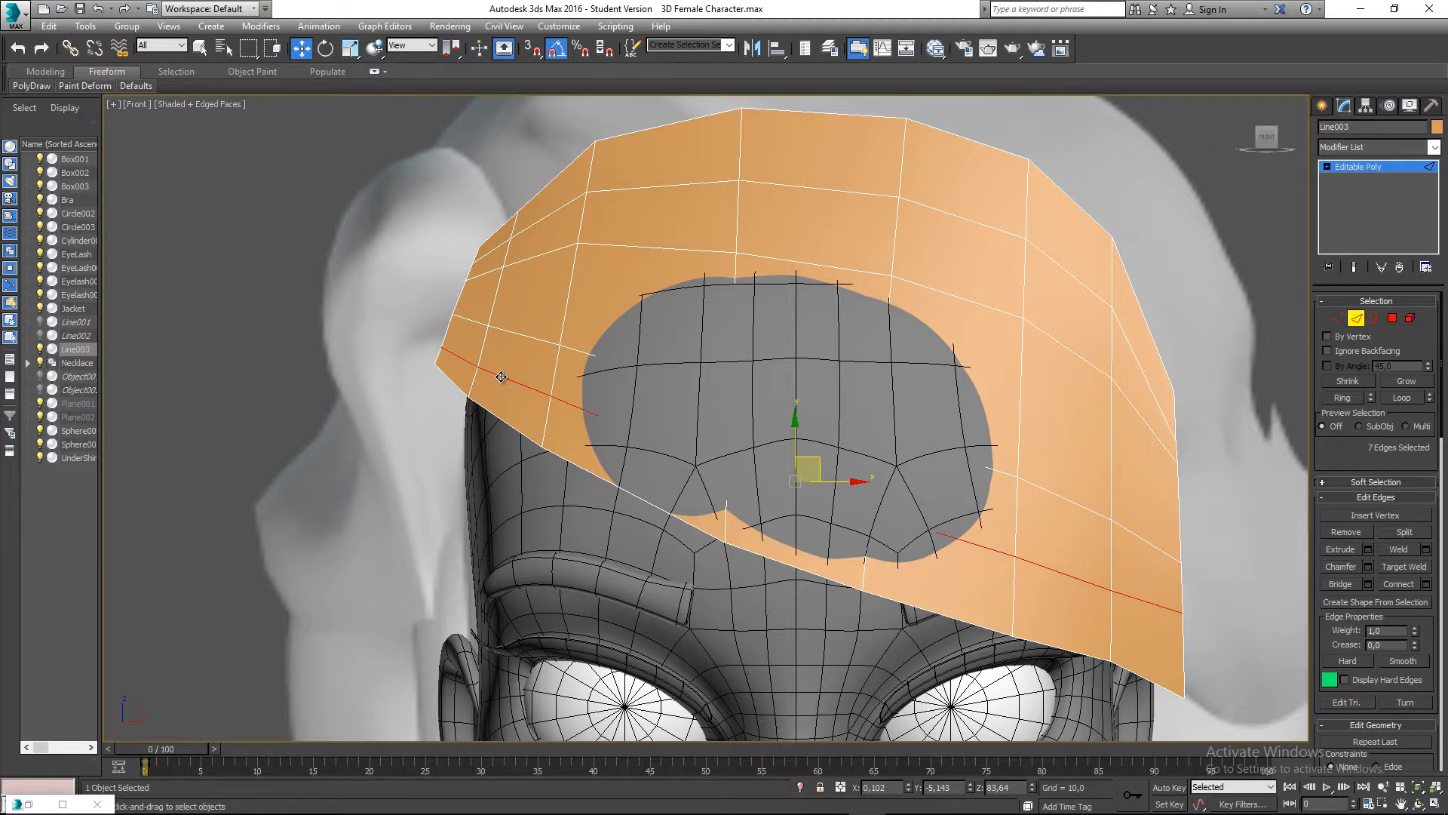
pyautogui.hotkey('ctrl', 'BackSpace')
pyautogui.moveTo(564, 349); pyautogui.dragTo(564, 367, button='middle')
pyautogui.doubleClick(547, 250)
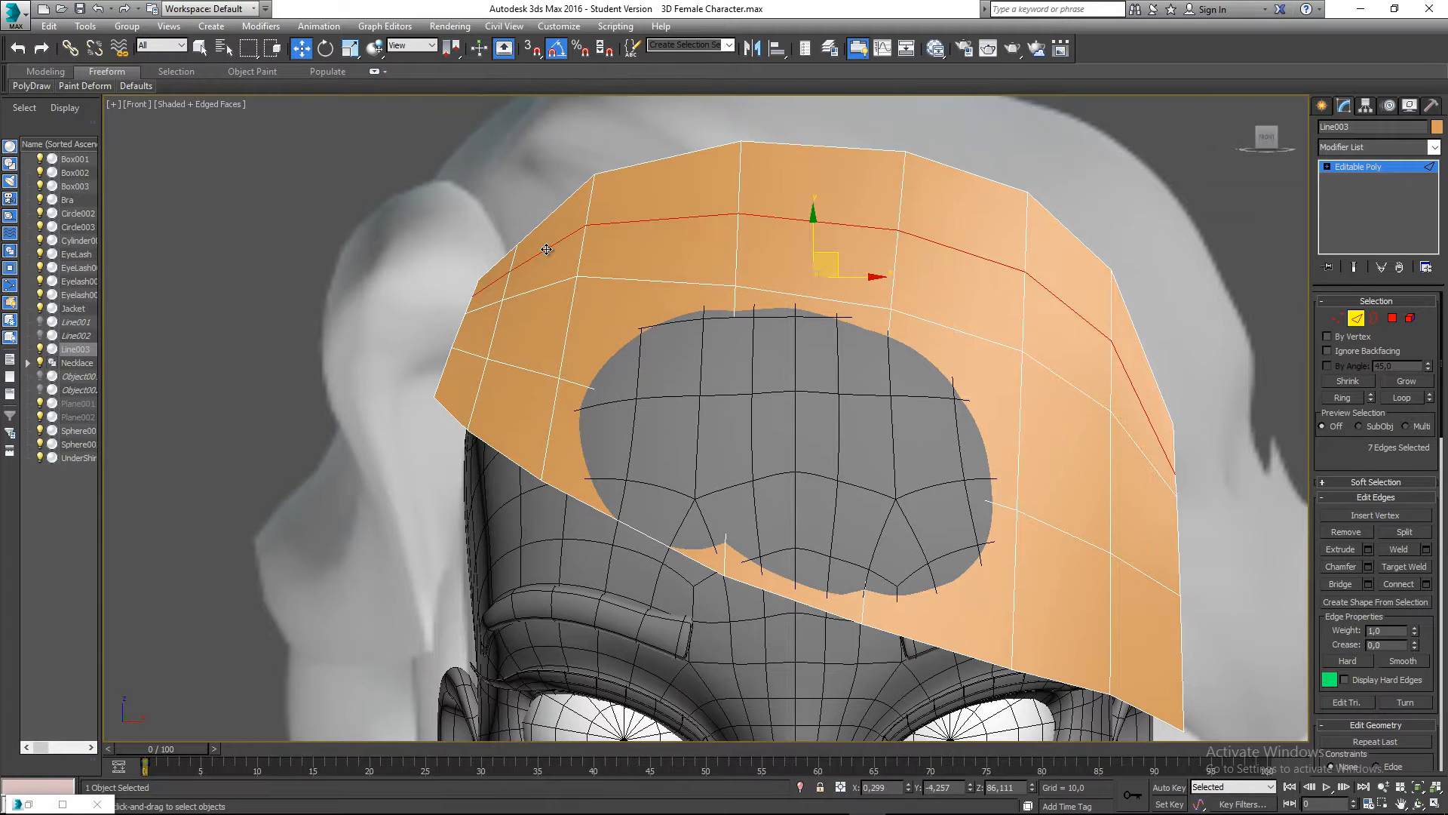
pyautogui.hotkey('ctrl', 'BackSpace')
pyautogui.moveTo(778, 344); pyautogui.dragTo(672, 314, button='middle')
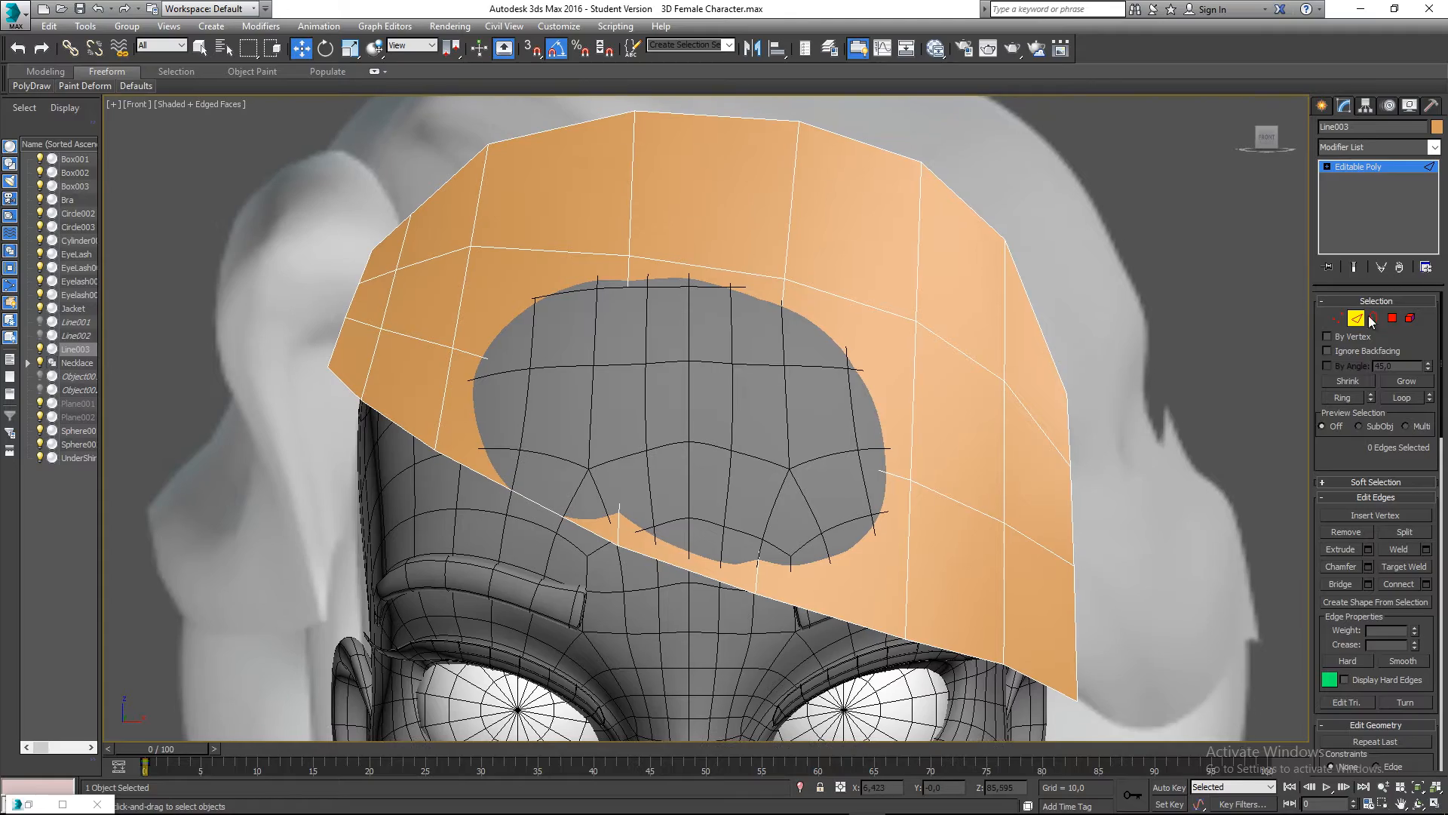
# - In vertex editing, pull the middle vertices of the front hair outward so the surface clears the forehead
pyautogui.click(1338, 320)
pyautogui.press('p')
pyautogui.keyDown('alt'); pyautogui.moveTo(966, 447); pyautogui.dragTo(703, 420, button='middle'); pyautogui.keyUp('alt')
pyautogui.scroll(3, 871, 447)
pyautogui.scroll(-3, 855, 445)
pyautogui.click(750, 428)
pyautogui.moveTo(738, 415); pyautogui.dragTo(733, 420)
pyautogui.click(762, 536)
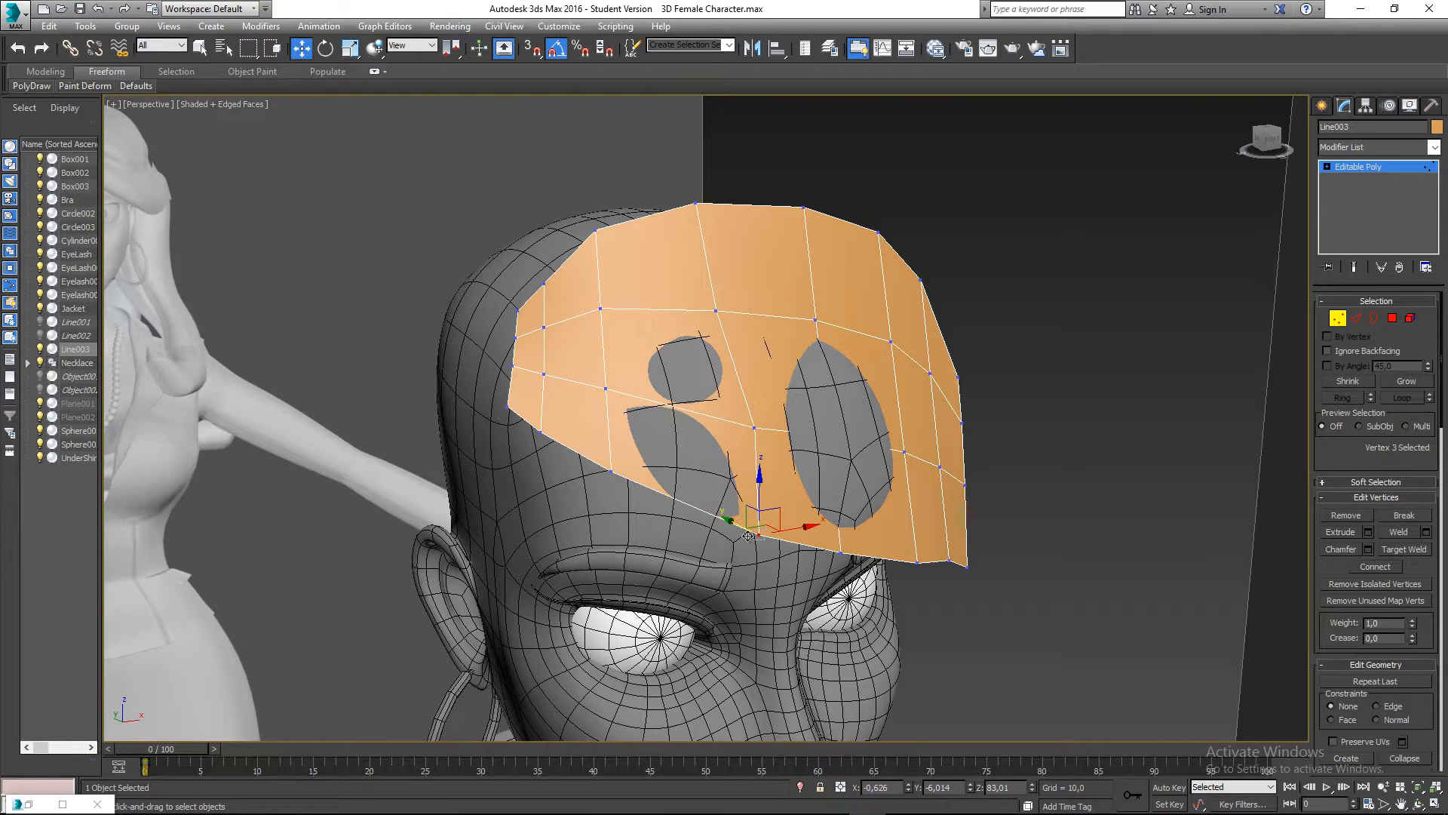
pyautogui.moveTo(589, 375)
pyautogui.mouseDown()
pyautogui.moveTo(625, 402)
pyautogui.moveTo(593, 383)
pyautogui.mouseUp()
pyautogui.keyDown('alt'); pyautogui.moveTo(871, 457); pyautogui.dragTo(795, 472, button='middle'); pyautogui.keyUp('alt')
pyautogui.click(800, 467)
pyautogui.moveTo(762, 450); pyautogui.dragTo(758, 329)
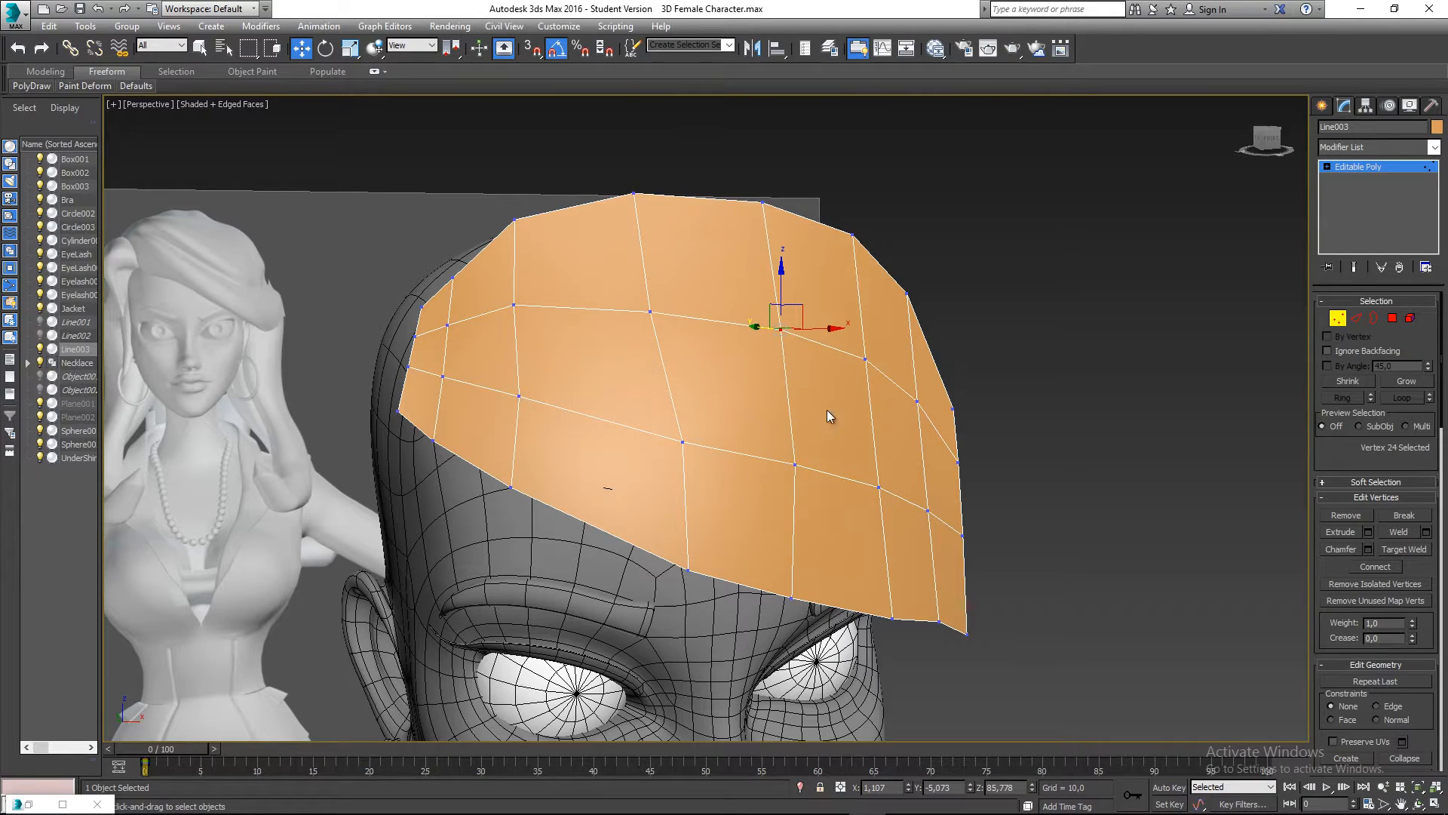
# - Move the hair's upper outline vertices on the character's left side and top toward the skull, and leave vertex editing
pyautogui.click(880, 490)
pyautogui.keyDown('alt'); pyautogui.moveTo(877, 508); pyautogui.dragTo(976, 314, button='middle'); pyautogui.keyUp('alt')
pyautogui.click(985, 296)
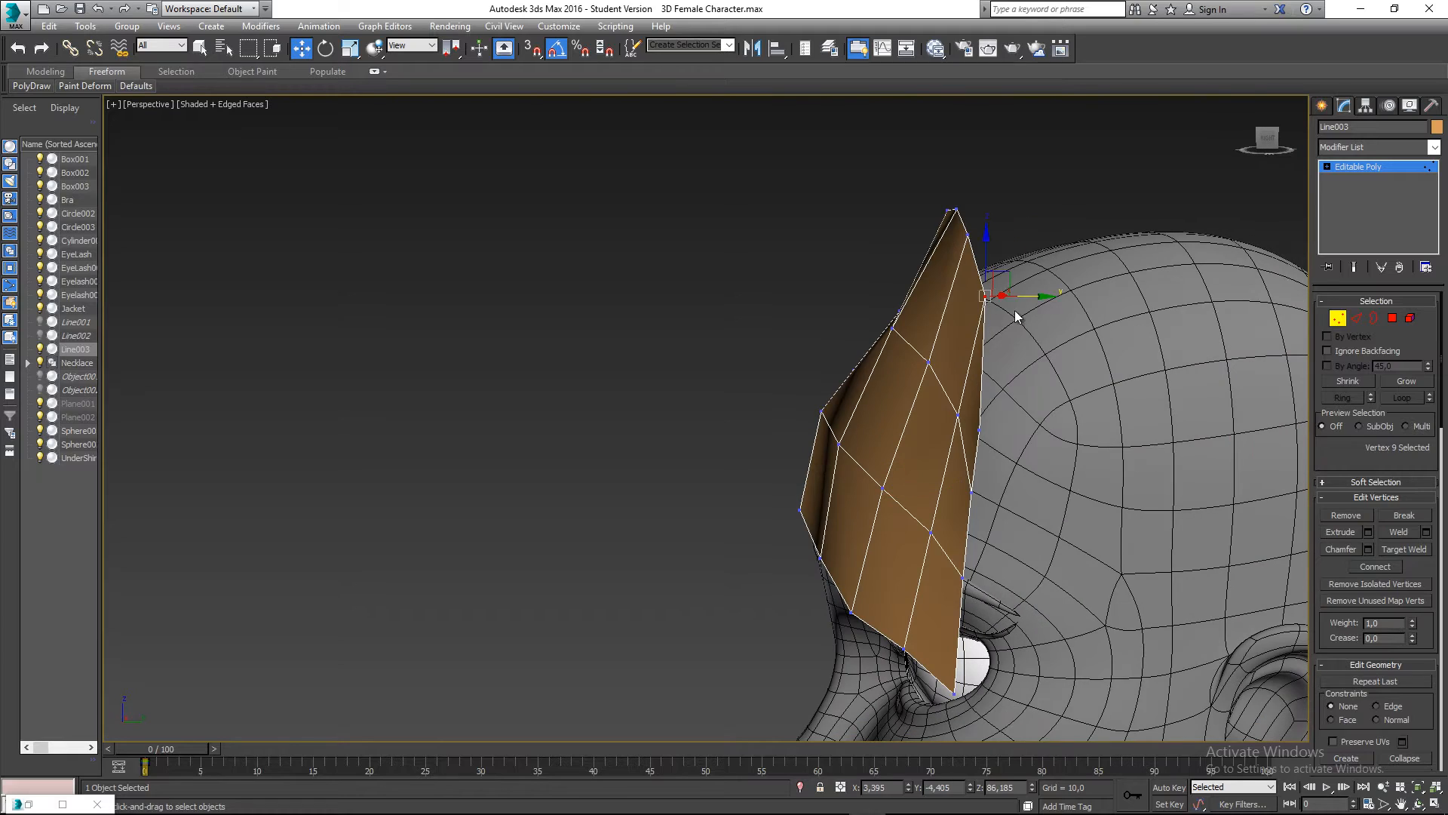
pyautogui.moveTo(1006, 273); pyautogui.dragTo(1023, 293)
pyautogui.moveTo(918, 186); pyautogui.dragTo(984, 213)
pyautogui.keyDown('alt'); pyautogui.moveTo(985, 215); pyautogui.dragTo(1123, 370, button='middle'); pyautogui.keyUp('alt')
pyautogui.moveTo(1122, 371); pyautogui.dragTo(1123, 308, button='middle')
pyautogui.click(1335, 315)
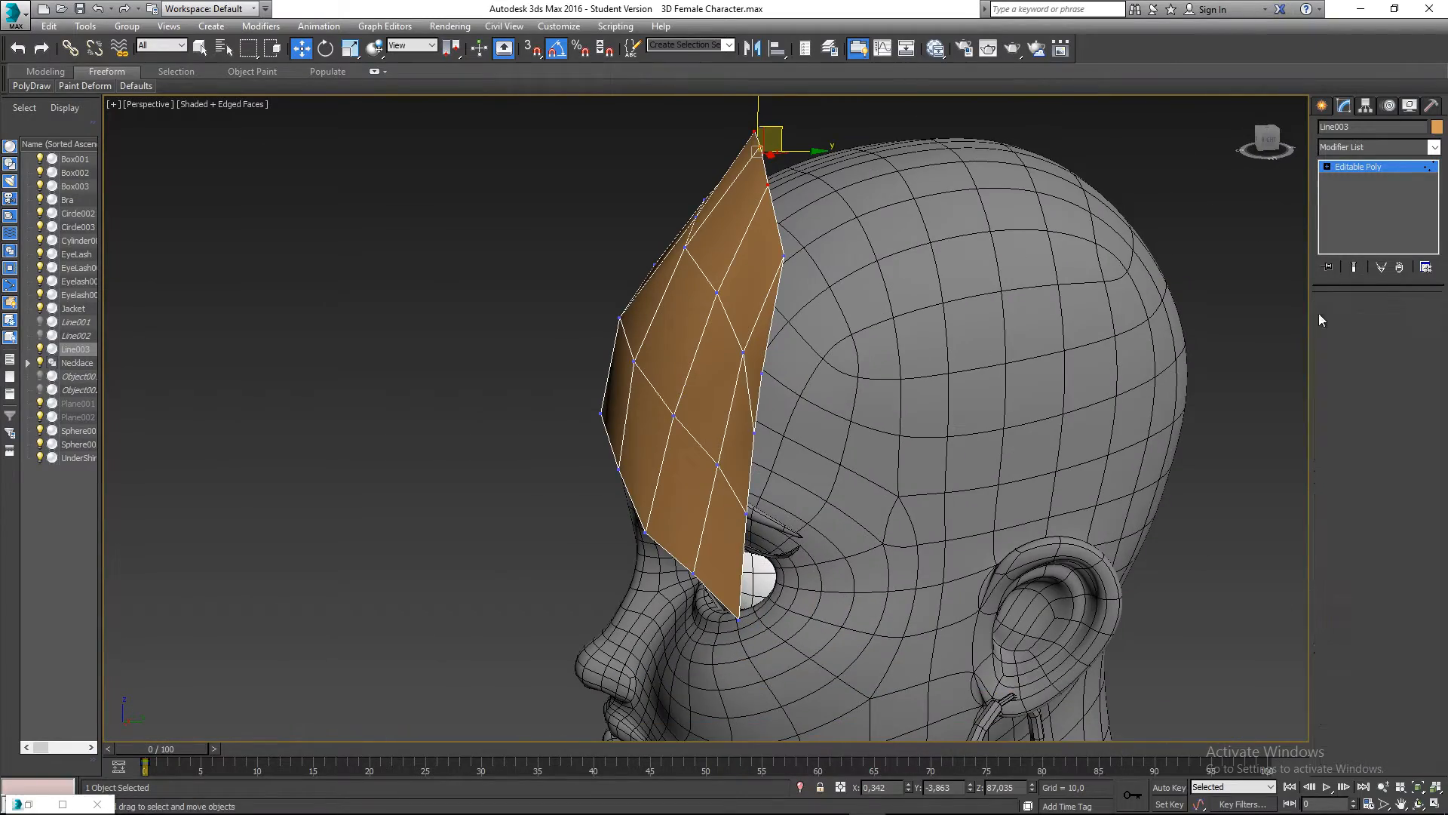
pyautogui.scroll(-3, 967, 299)
pyautogui.keyDown('alt'); pyautogui.moveTo(836, 317); pyautogui.dragTo(1010, 327, button='middle'); pyautogui.keyUp('alt')
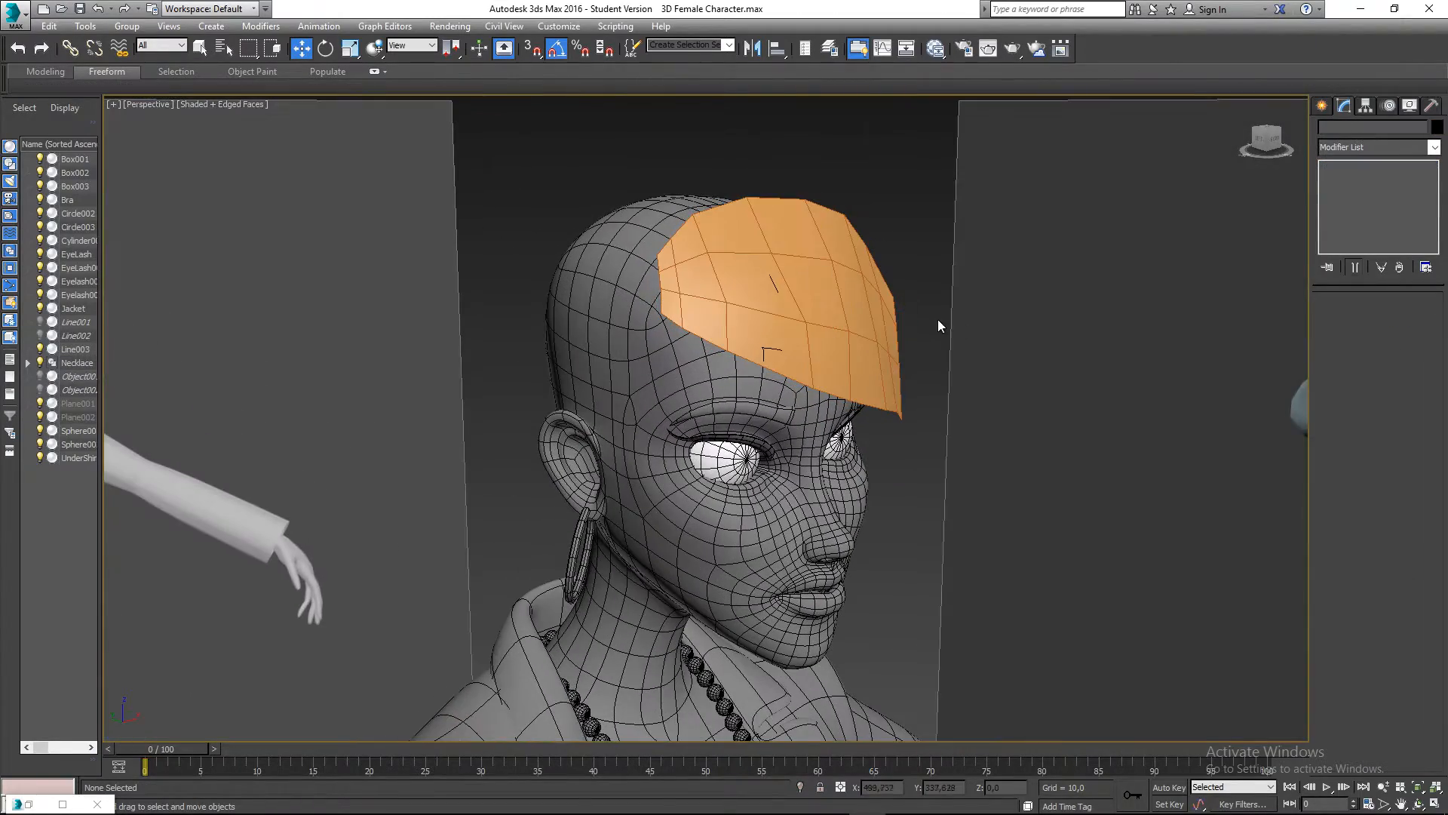
pyautogui.scroll(3, 816, 291)
pyautogui.keyDown('alt'); pyautogui.moveTo(816, 291); pyautogui.dragTo(588, 278, button='middle'); pyautogui.keyUp('alt')
# - Select the four outer border edges on the character's left side and extend them backward into a strip of new faces
pyautogui.click(1356, 317)
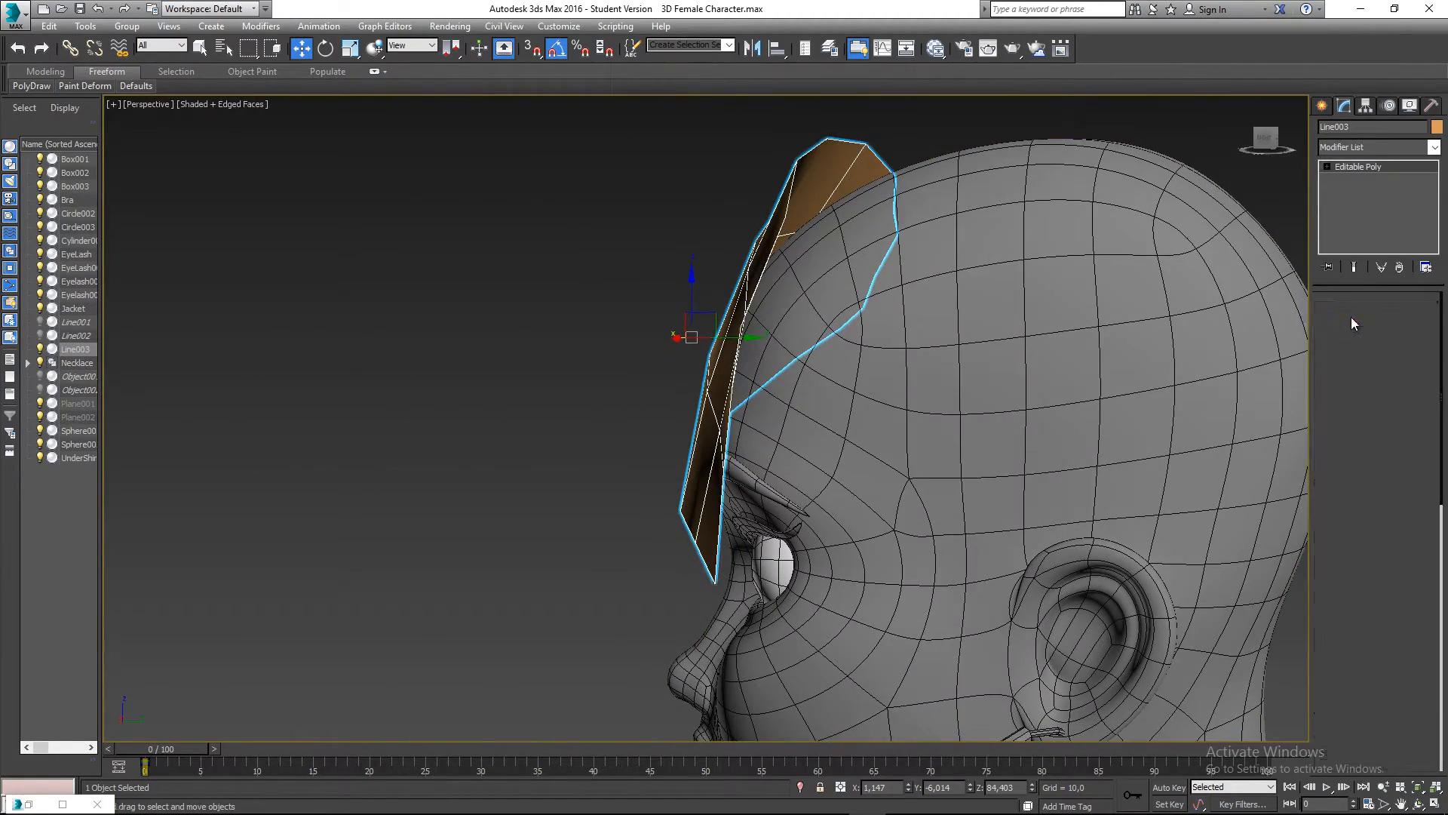
pyautogui.moveTo(692, 507); pyautogui.dragTo(663, 529, button='middle')
pyautogui.click(649, 605)
pyautogui.keyDown('ctrl'); pyautogui.click(664, 445); pyautogui.keyUp('ctrl')
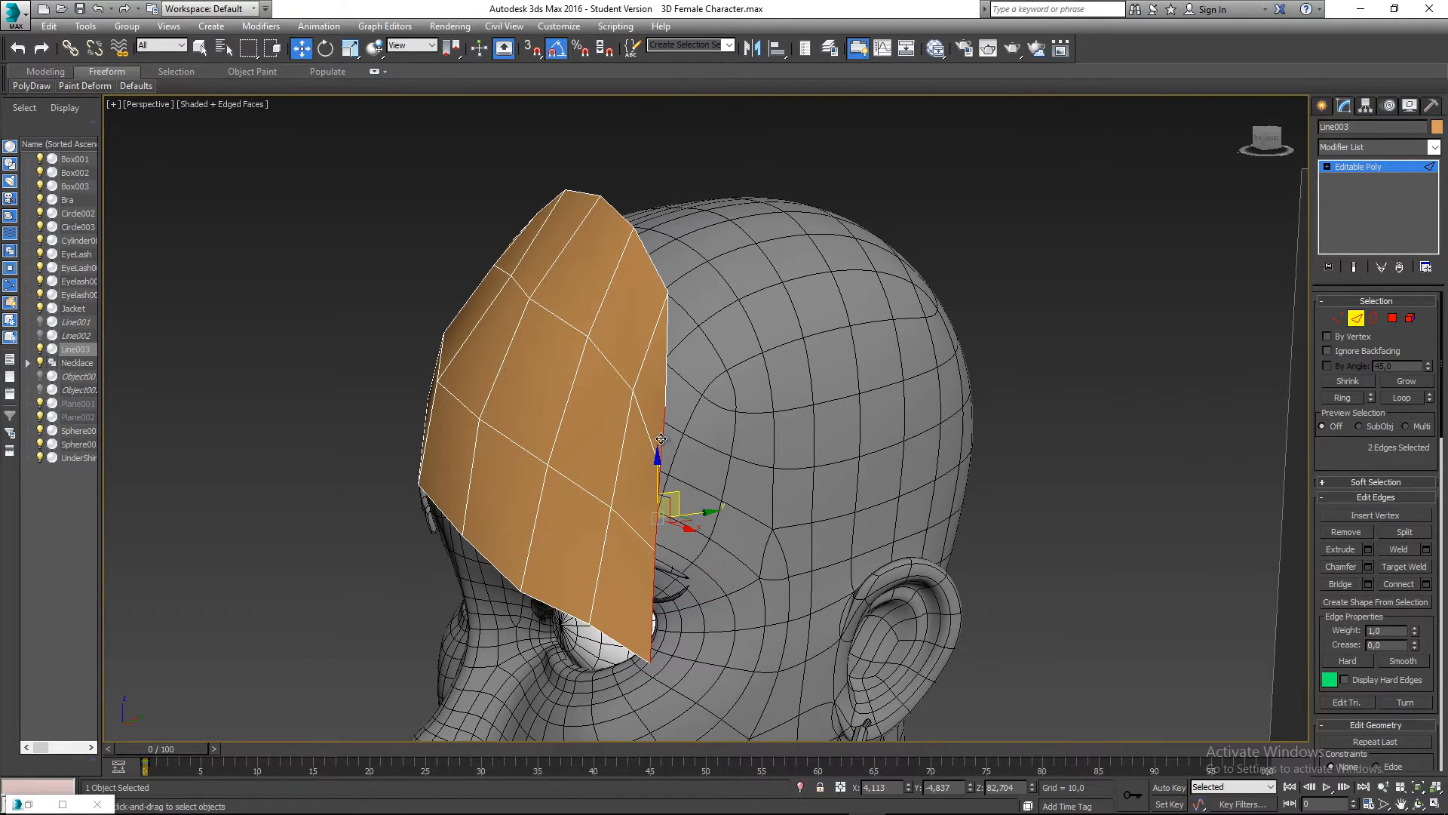
pyautogui.keyDown('alt'); pyautogui.moveTo(698, 453); pyautogui.dragTo(663, 457, button='middle'); pyautogui.keyUp('alt')
pyautogui.keyDown('ctrl'); pyautogui.click(672, 375); pyautogui.keyUp('ctrl')
pyautogui.keyDown('alt'); pyautogui.moveTo(705, 400); pyautogui.dragTo(673, 429, button='middle'); pyautogui.keyUp('alt')
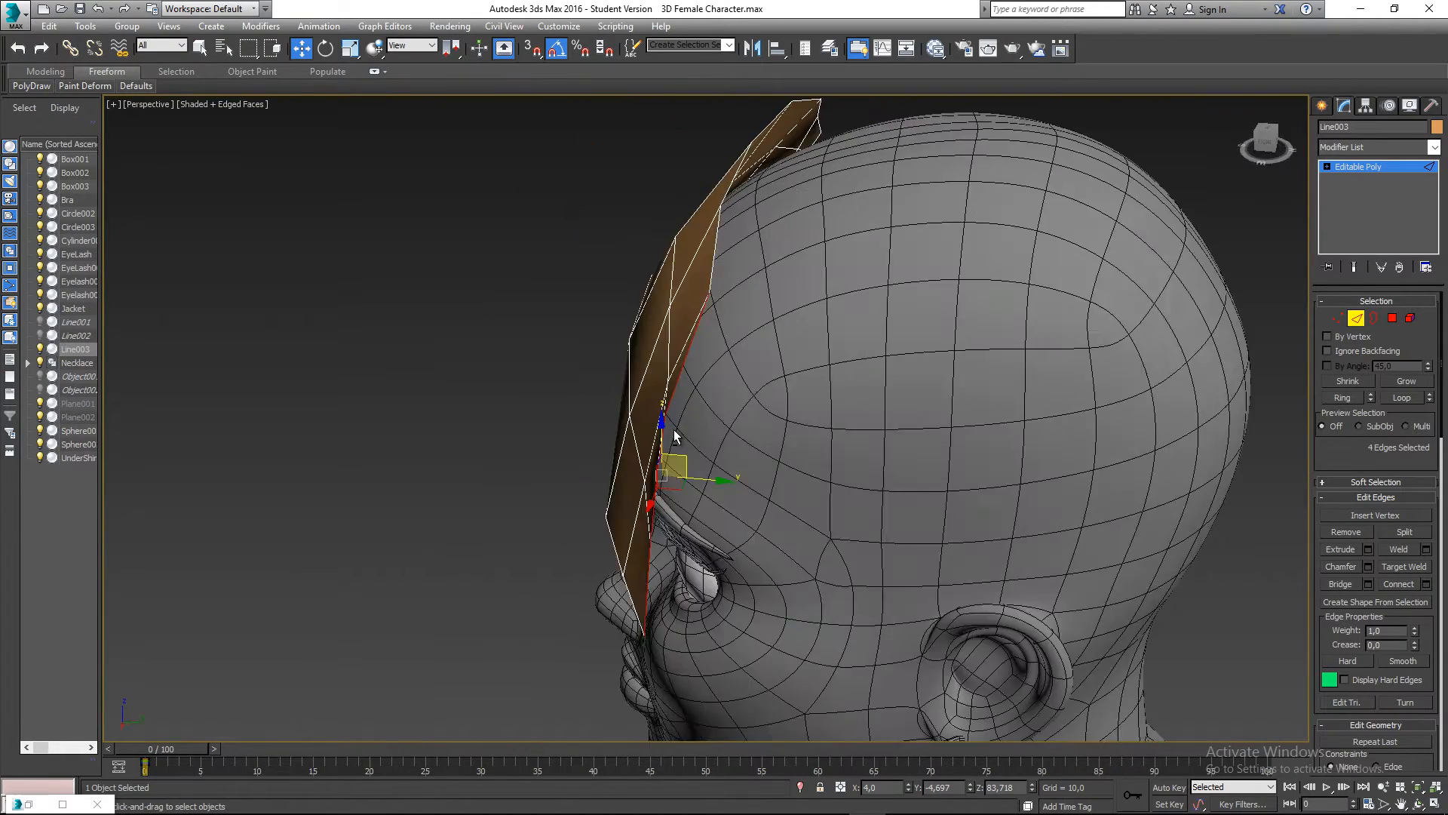
pyautogui.keyDown('shift'); pyautogui.moveTo(698, 477); pyautogui.dragTo(762, 480); pyautogui.keyUp('shift')
pyautogui.keyDown('alt'); pyautogui.moveTo(761, 480); pyautogui.dragTo(706, 502, button='middle'); pyautogui.keyUp('alt')
pyautogui.keyDown('shift'); pyautogui.moveTo(723, 500); pyautogui.dragTo(768, 499); pyautogui.keyUp('shift')
# - In vertex editing, move the outer vertices of the new side strip inward so its rear edge rests against the head
pyautogui.press('1')
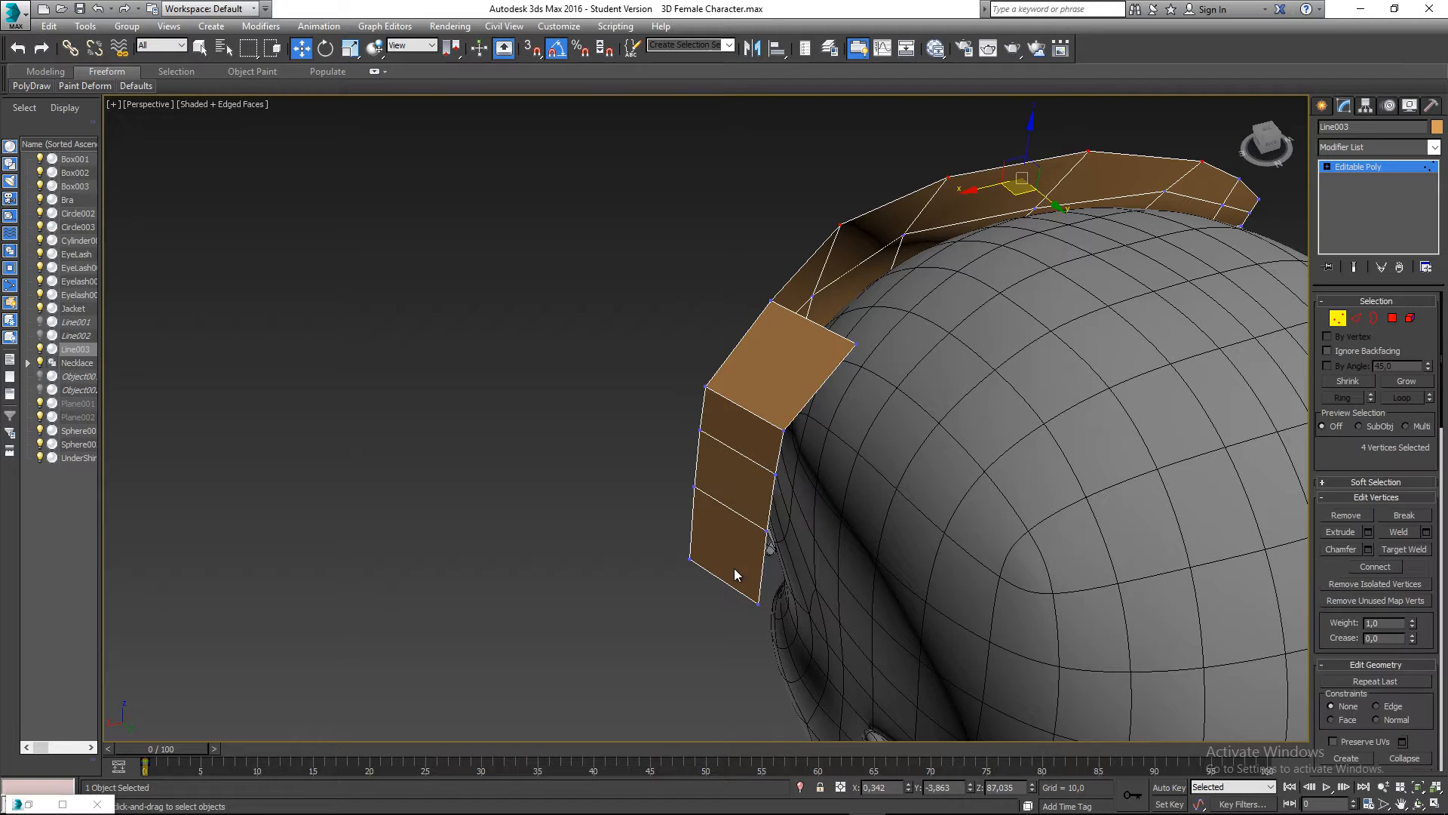
pyautogui.click(759, 603)
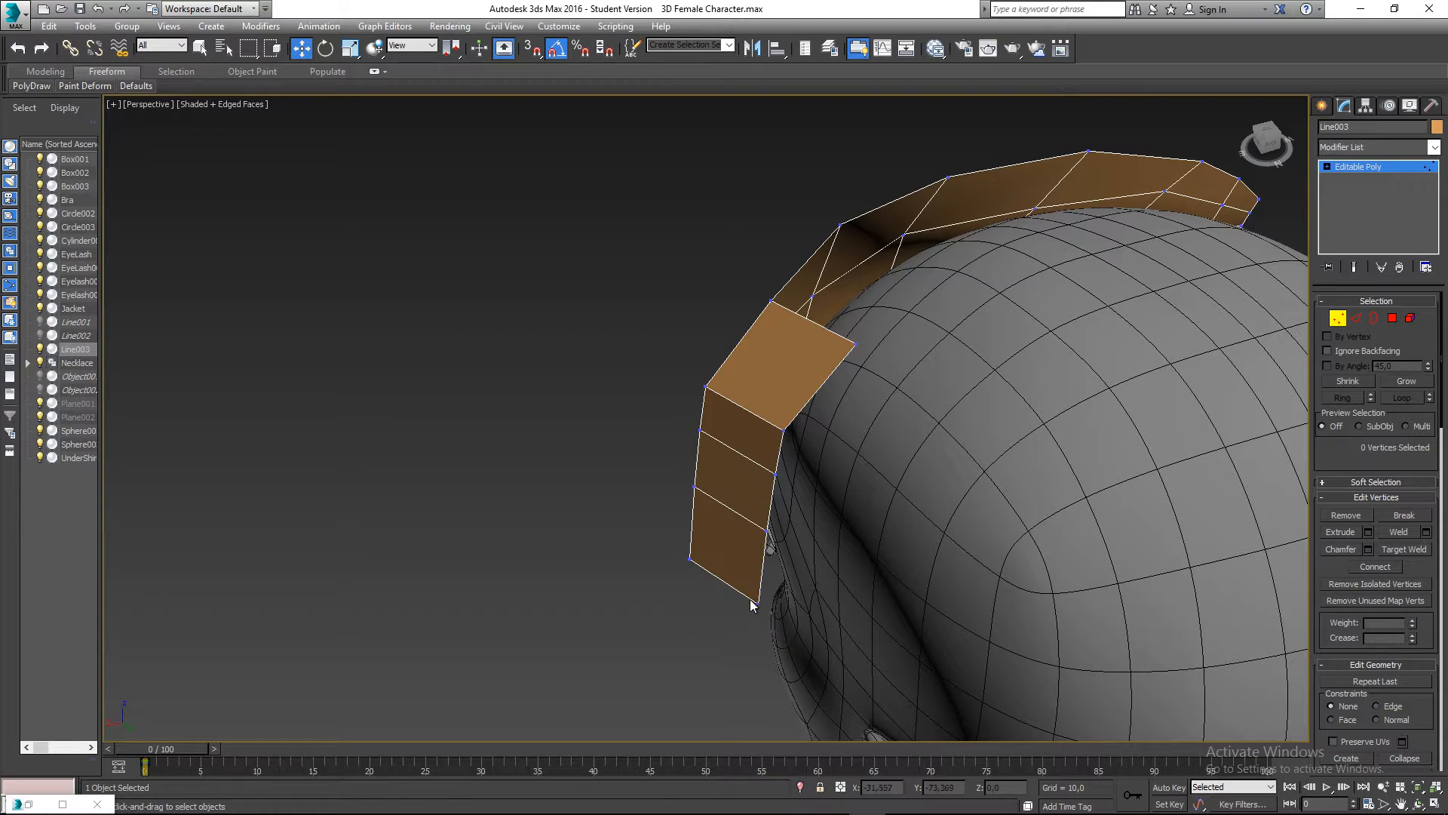
pyautogui.moveTo(747, 625); pyautogui.dragTo(774, 612)
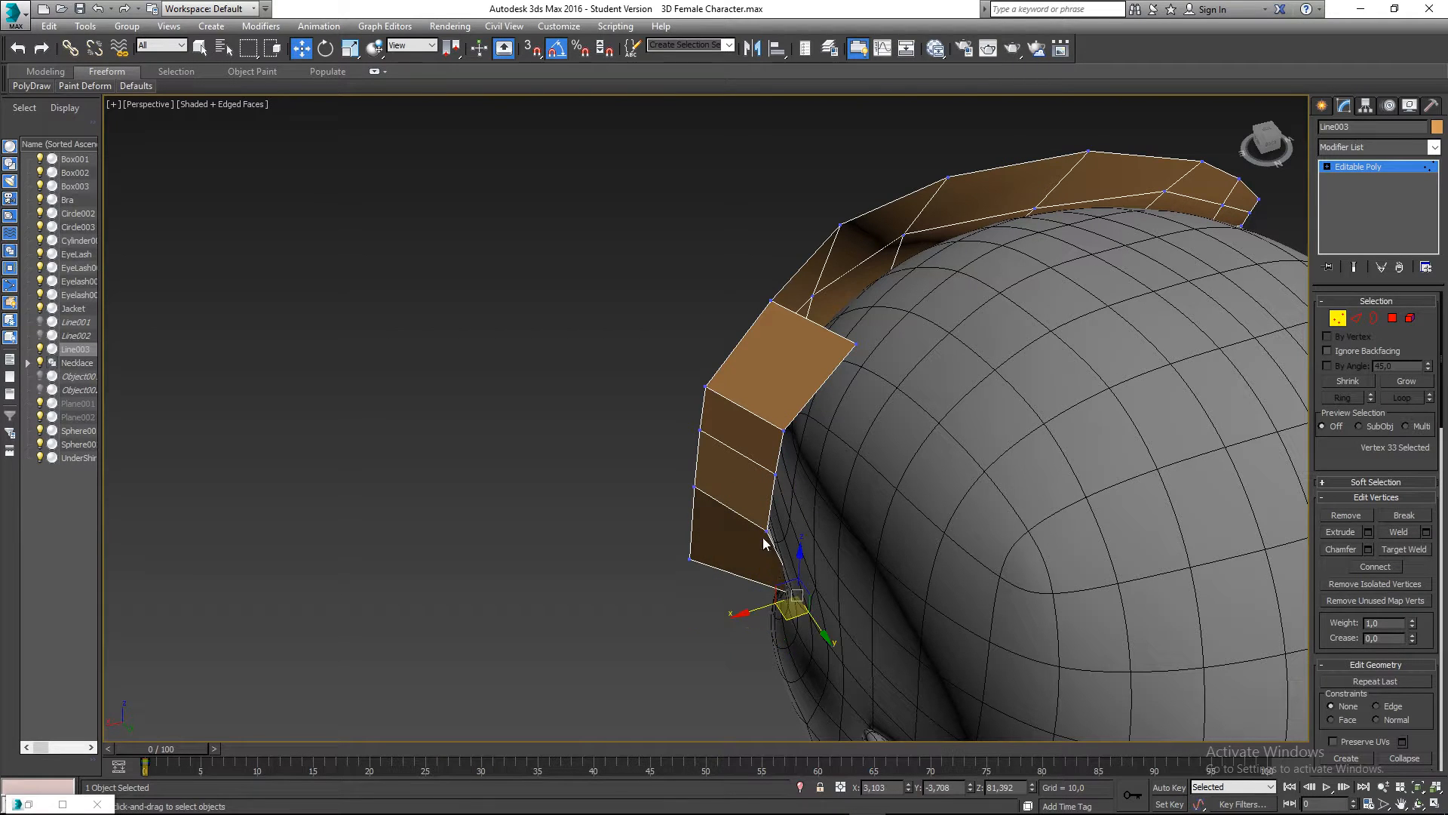
pyautogui.click(768, 530)
pyautogui.moveTo(757, 556); pyautogui.dragTo(779, 558)
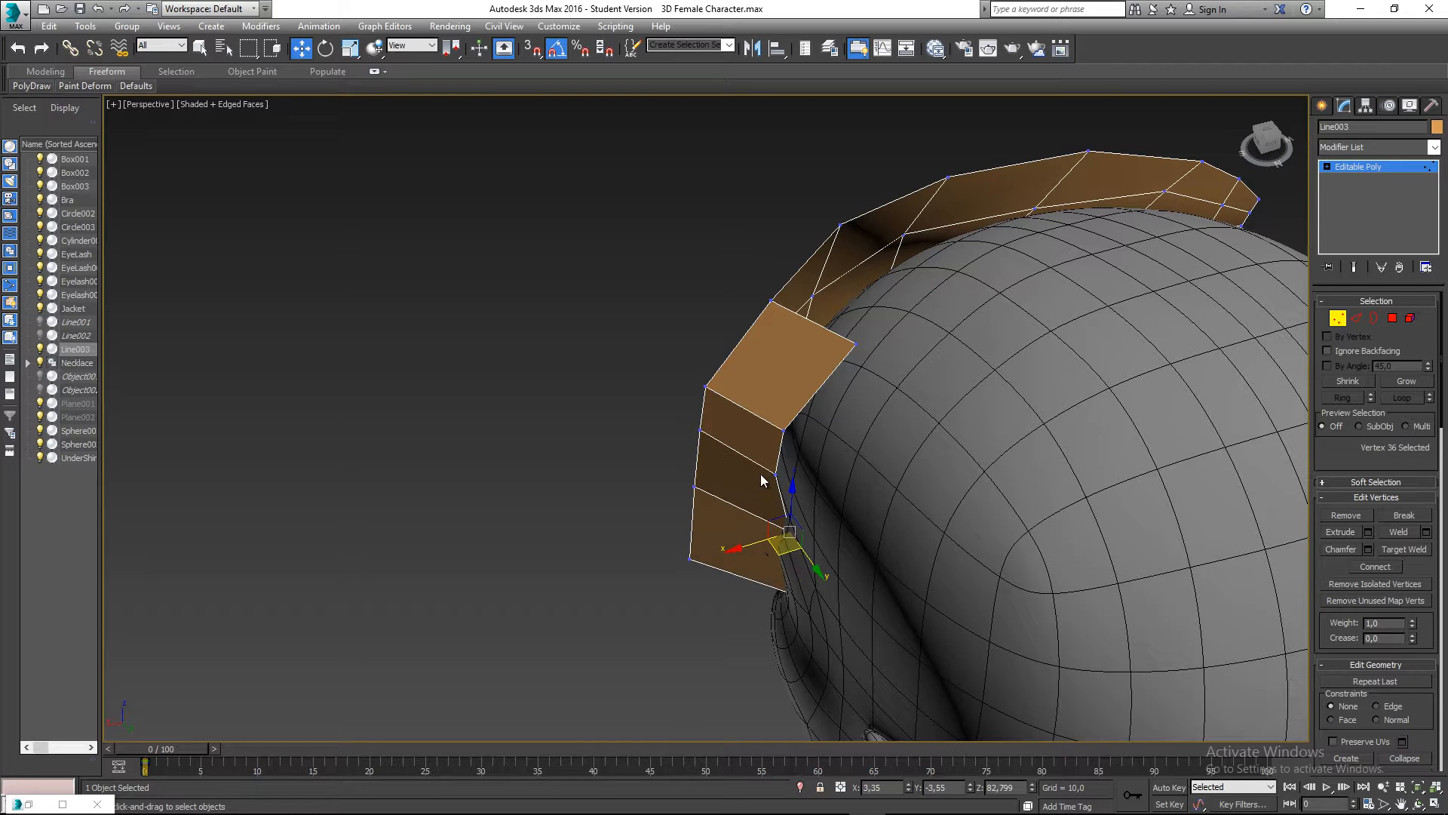
pyautogui.moveTo(768, 497); pyautogui.dragTo(787, 446)
pyautogui.click(786, 431)
pyautogui.click(857, 341)
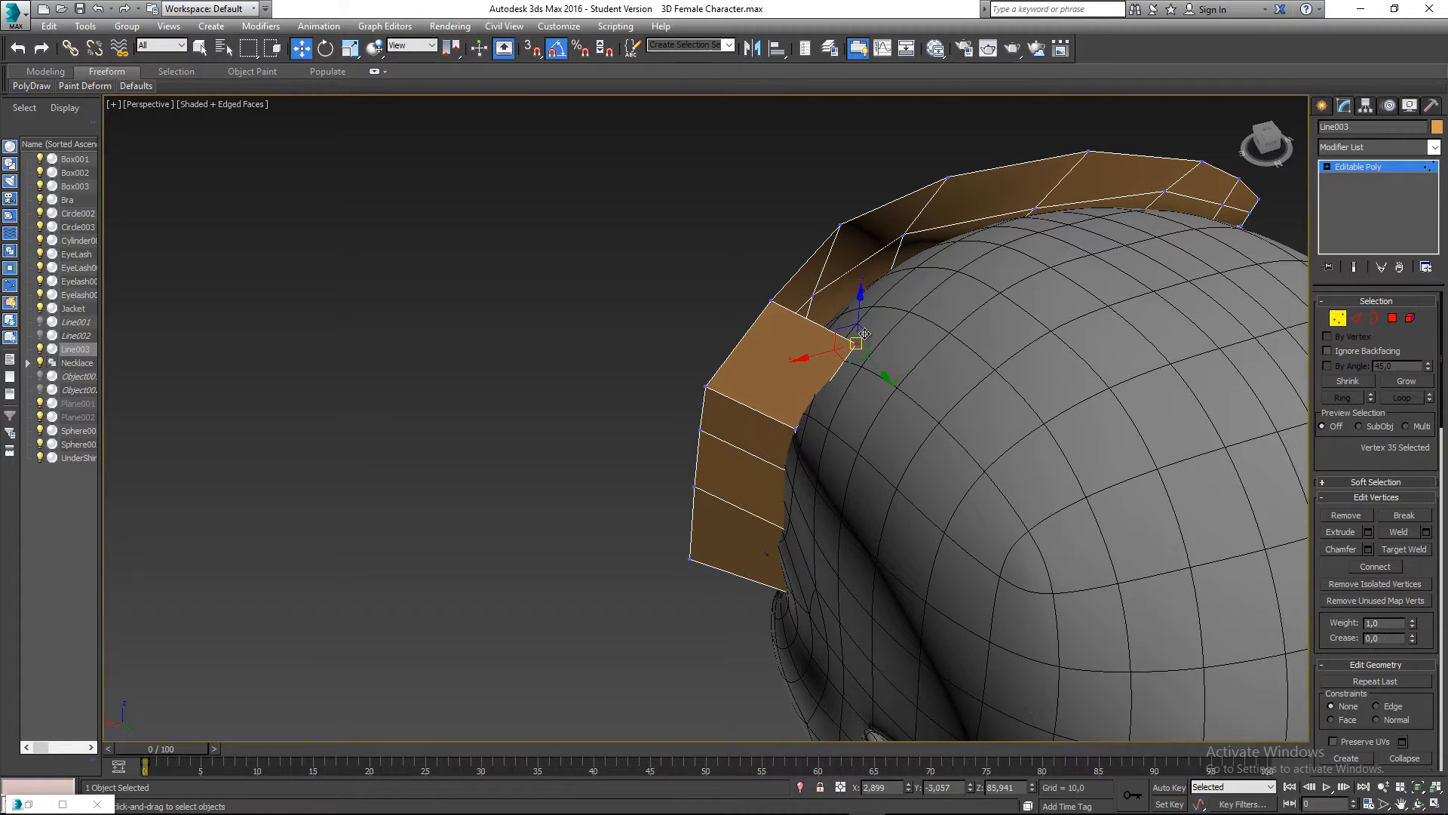
pyautogui.keyDown('alt'); pyautogui.moveTo(828, 395); pyautogui.dragTo(817, 337, button='middle'); pyautogui.keyUp('alt')
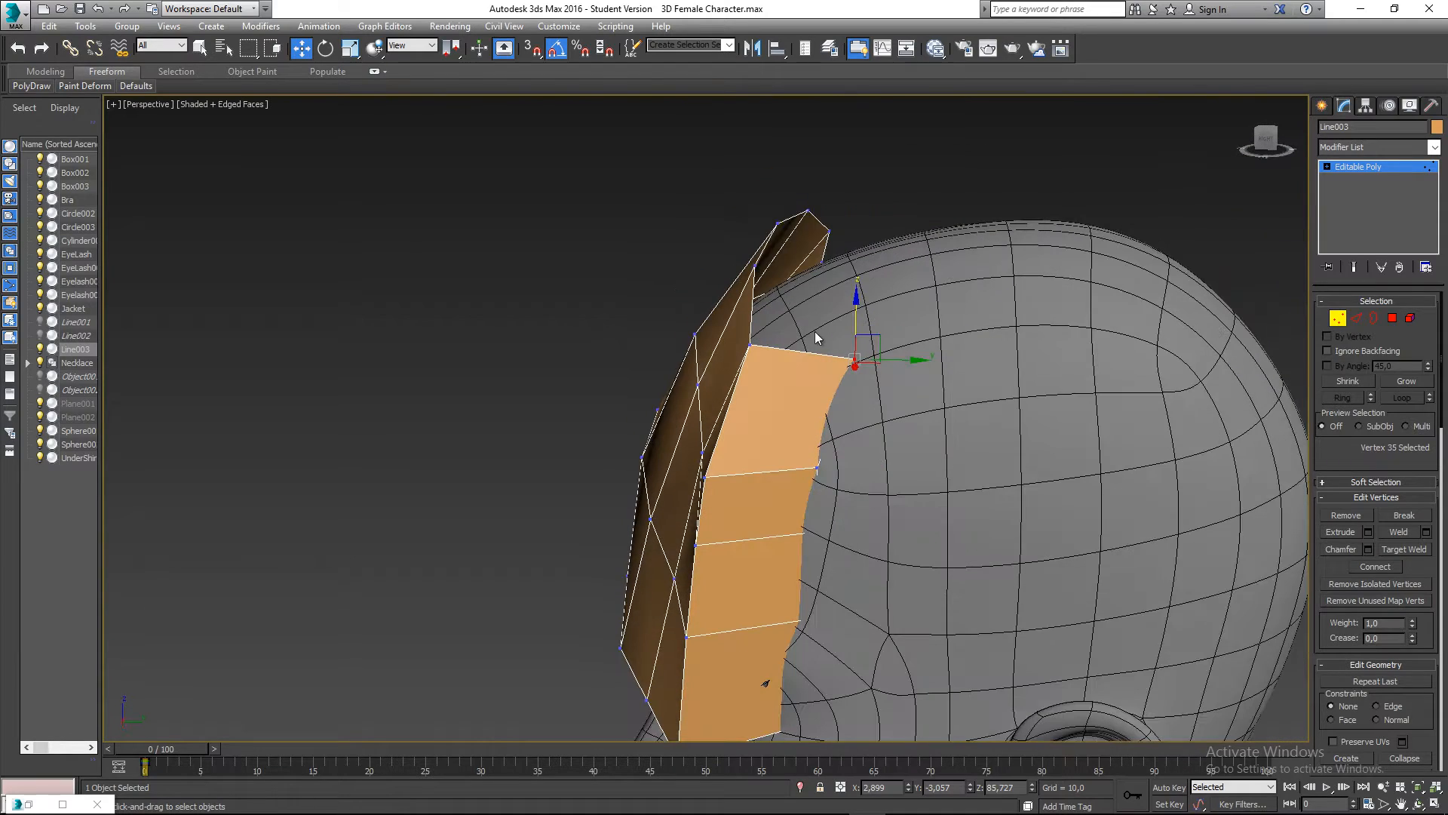
# - Select the four upper border edges above the side strip and extend them backward into a strip of new faces
pyautogui.click(1358, 320)
pyautogui.keyDown('alt'); pyautogui.moveTo(928, 332); pyautogui.dragTo(762, 336, button='middle'); pyautogui.keyUp('alt')
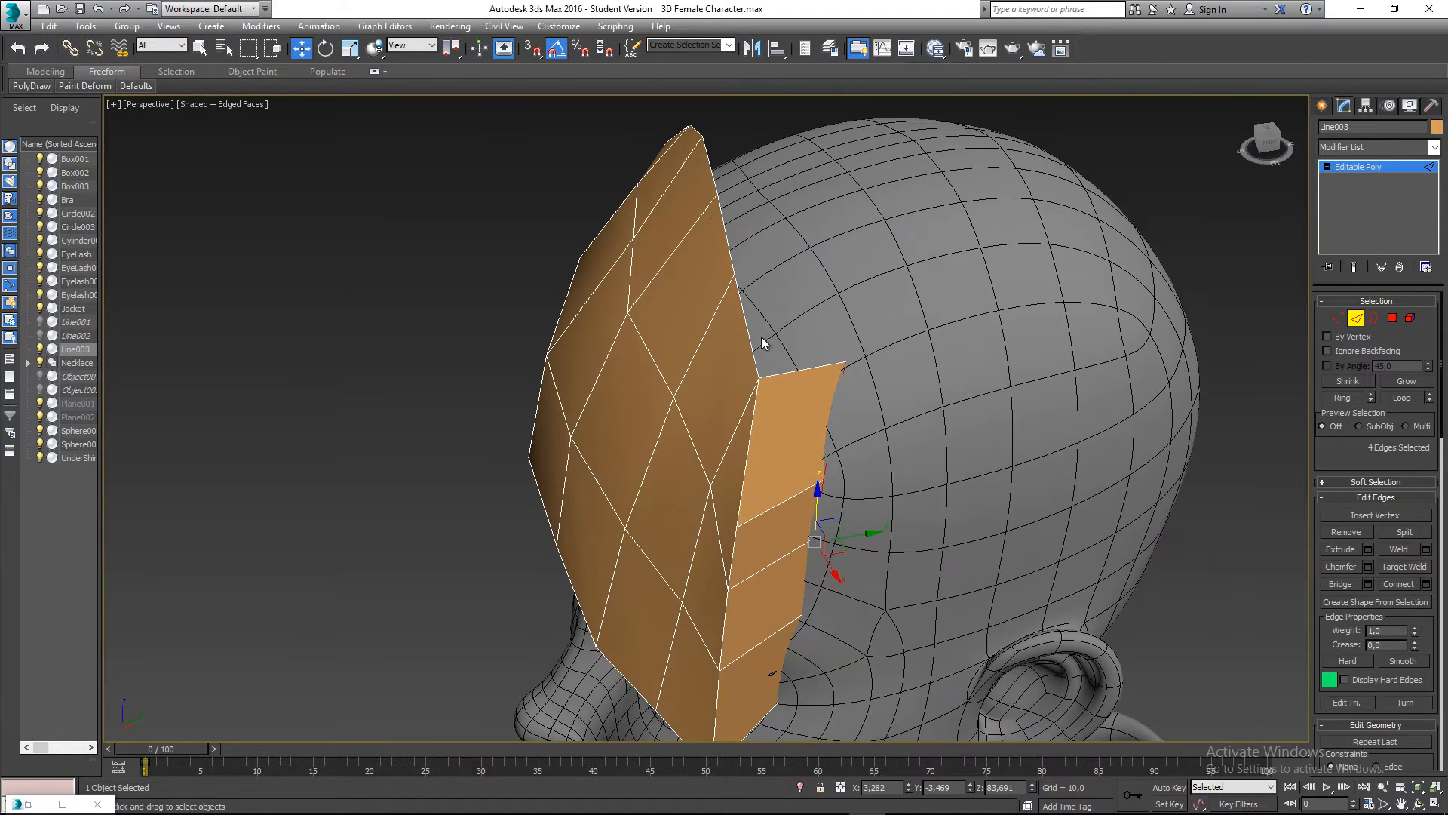
pyautogui.click(730, 257)
pyautogui.keyDown('ctrl'); pyautogui.click(726, 226); pyautogui.keyUp('ctrl')
pyautogui.keyDown('ctrl'); pyautogui.click(714, 176); pyautogui.keyUp('ctrl')
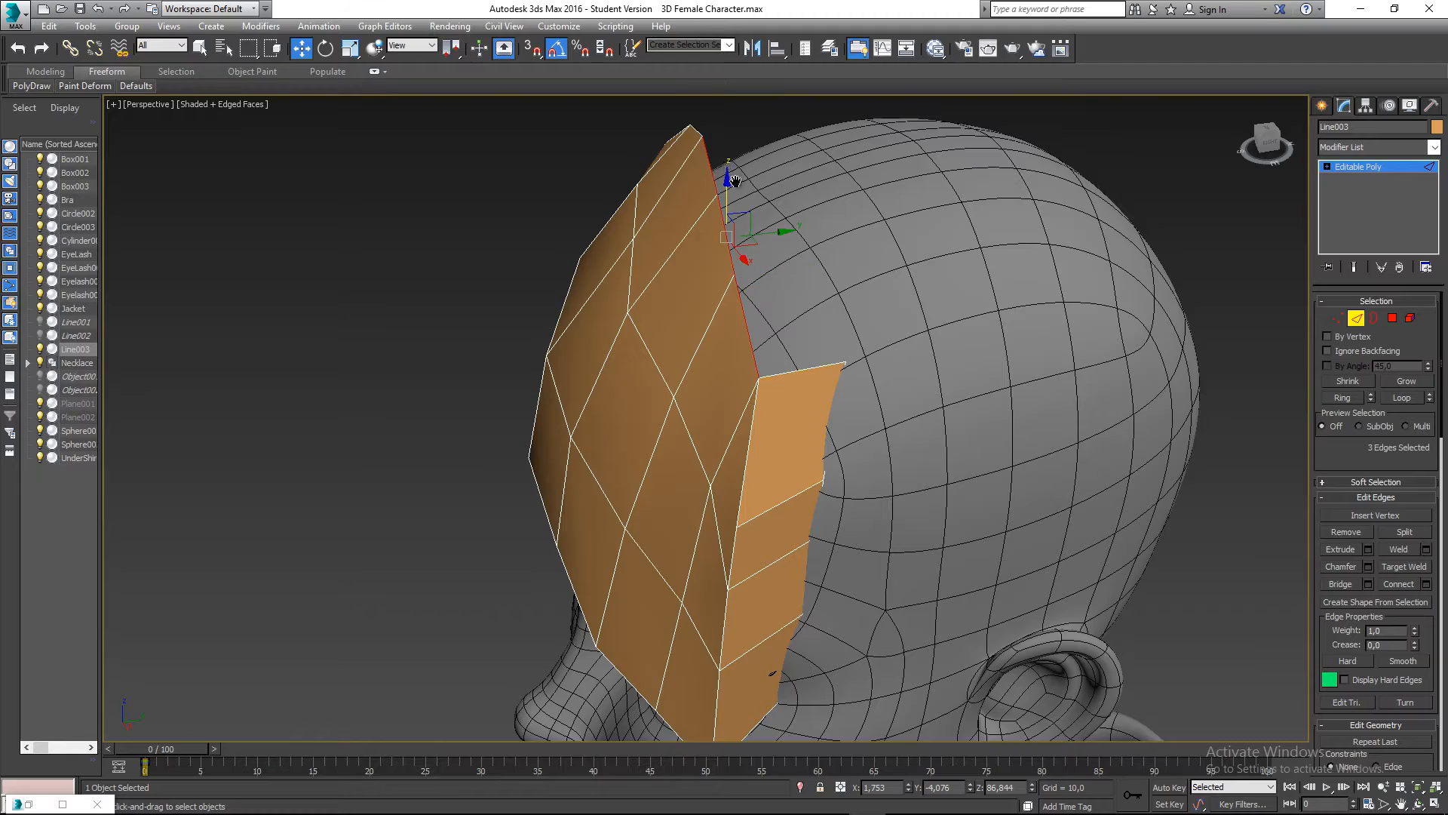
pyautogui.keyDown('alt'); pyautogui.moveTo(713, 177); pyautogui.dragTo(733, 300, button='middle'); pyautogui.keyUp('alt')
pyautogui.keyDown('ctrl'); pyautogui.click(732, 301); pyautogui.keyUp('ctrl')
pyautogui.keyDown('alt'); pyautogui.moveTo(789, 379); pyautogui.dragTo(794, 369, button='middle'); pyautogui.keyUp('alt')
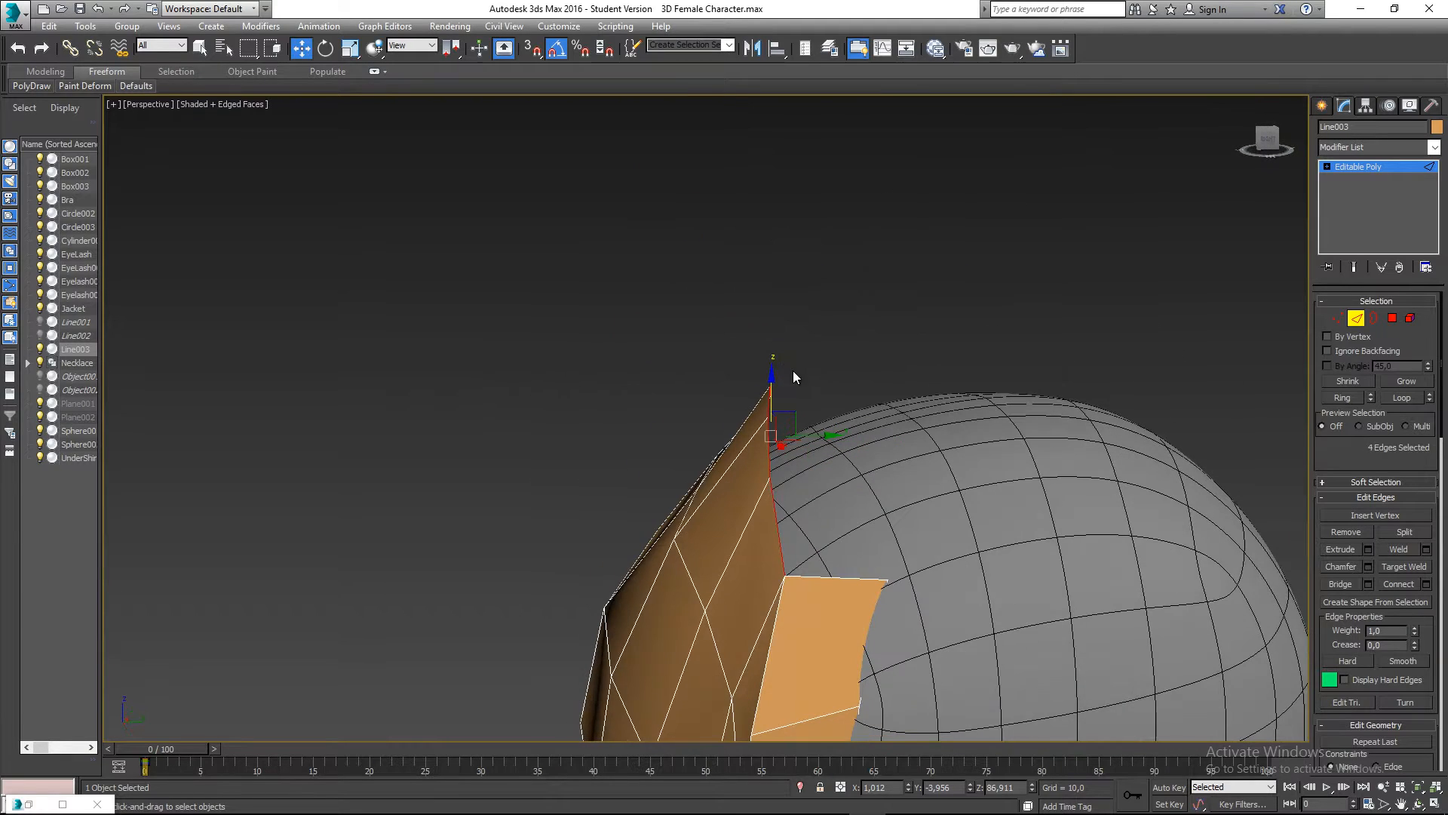
pyautogui.keyDown('shift'); pyautogui.moveTo(791, 408); pyautogui.dragTo(877, 412); pyautogui.keyUp('shift')
# - Target-weld the side strip's upper rear corner vertex to the adjacent corner of the top strip, closing the gap
pyautogui.click(1339, 318)
pyautogui.moveTo(920, 507); pyautogui.dragTo(927, 435, button='middle')
pyautogui.scroll(5, 895, 527)
pyautogui.rightClick(894, 527)
pyautogui.click(857, 600)
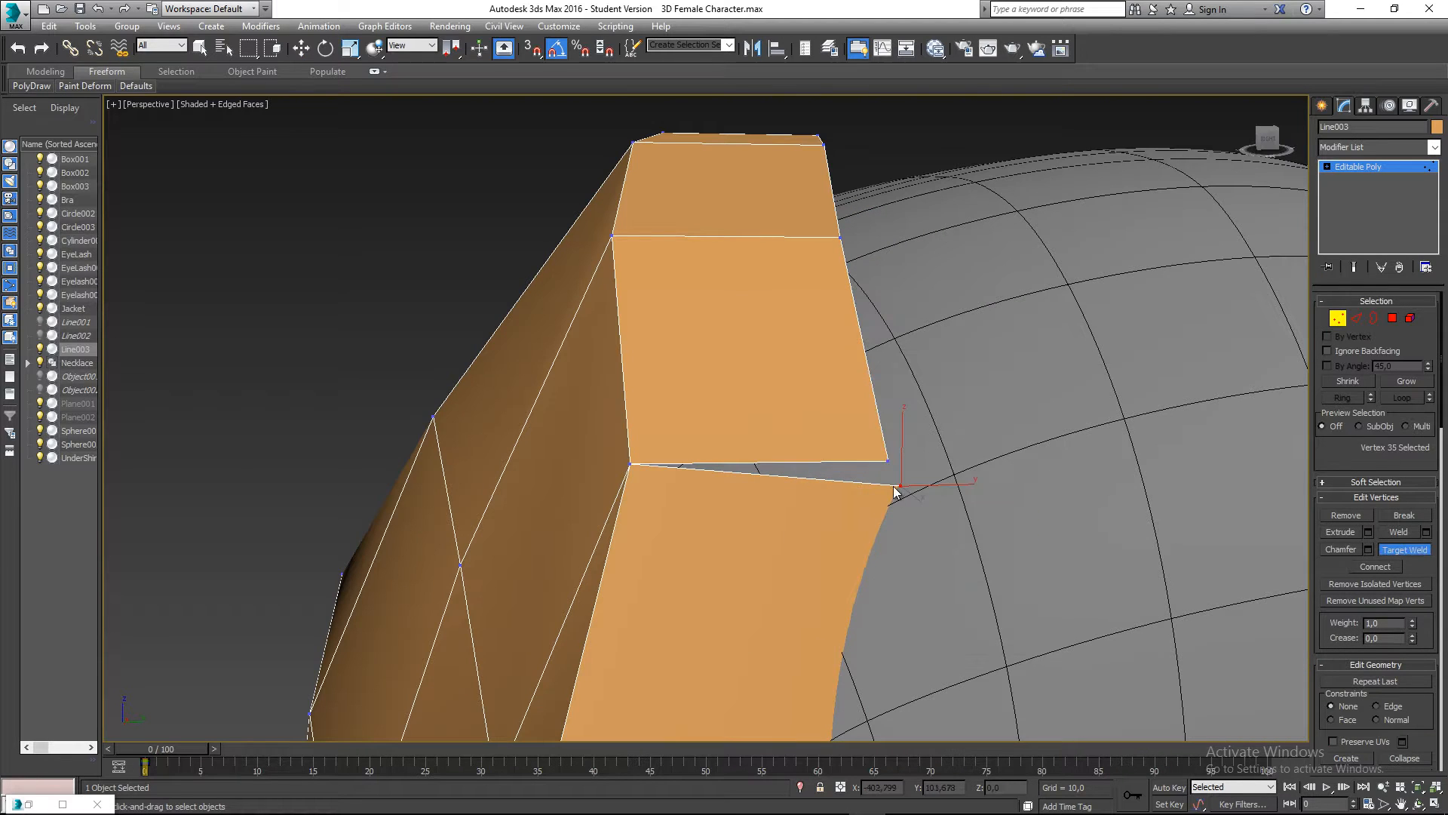
pyautogui.click(888, 458)
pyautogui.press('w')
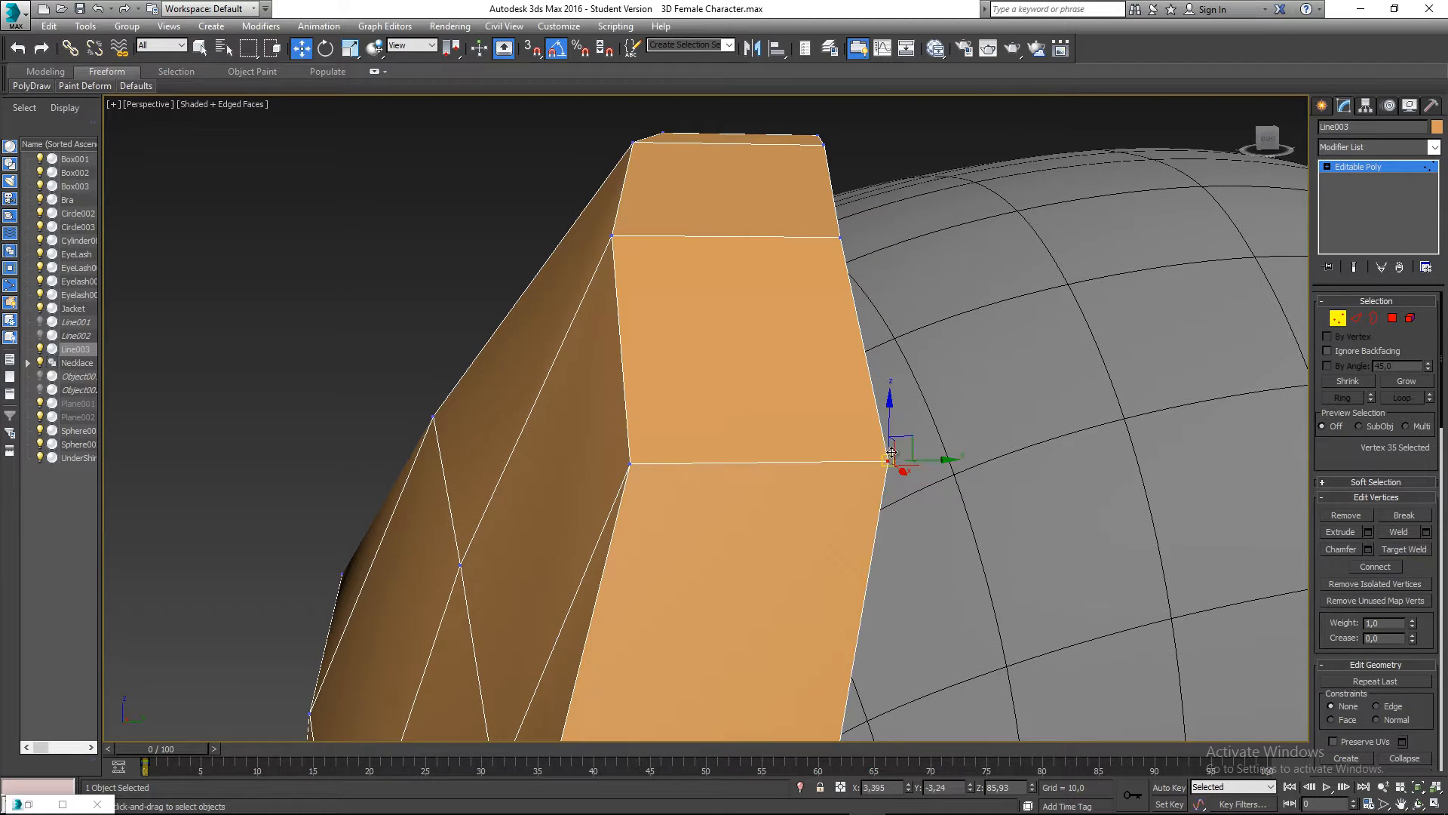
# - Move the welded corner and the top strip's rear vertices down one by one until they meet the skull
pyautogui.keyDown('alt'); pyautogui.moveTo(896, 477); pyautogui.dragTo(767, 478, button='middle'); pyautogui.keyUp('alt')
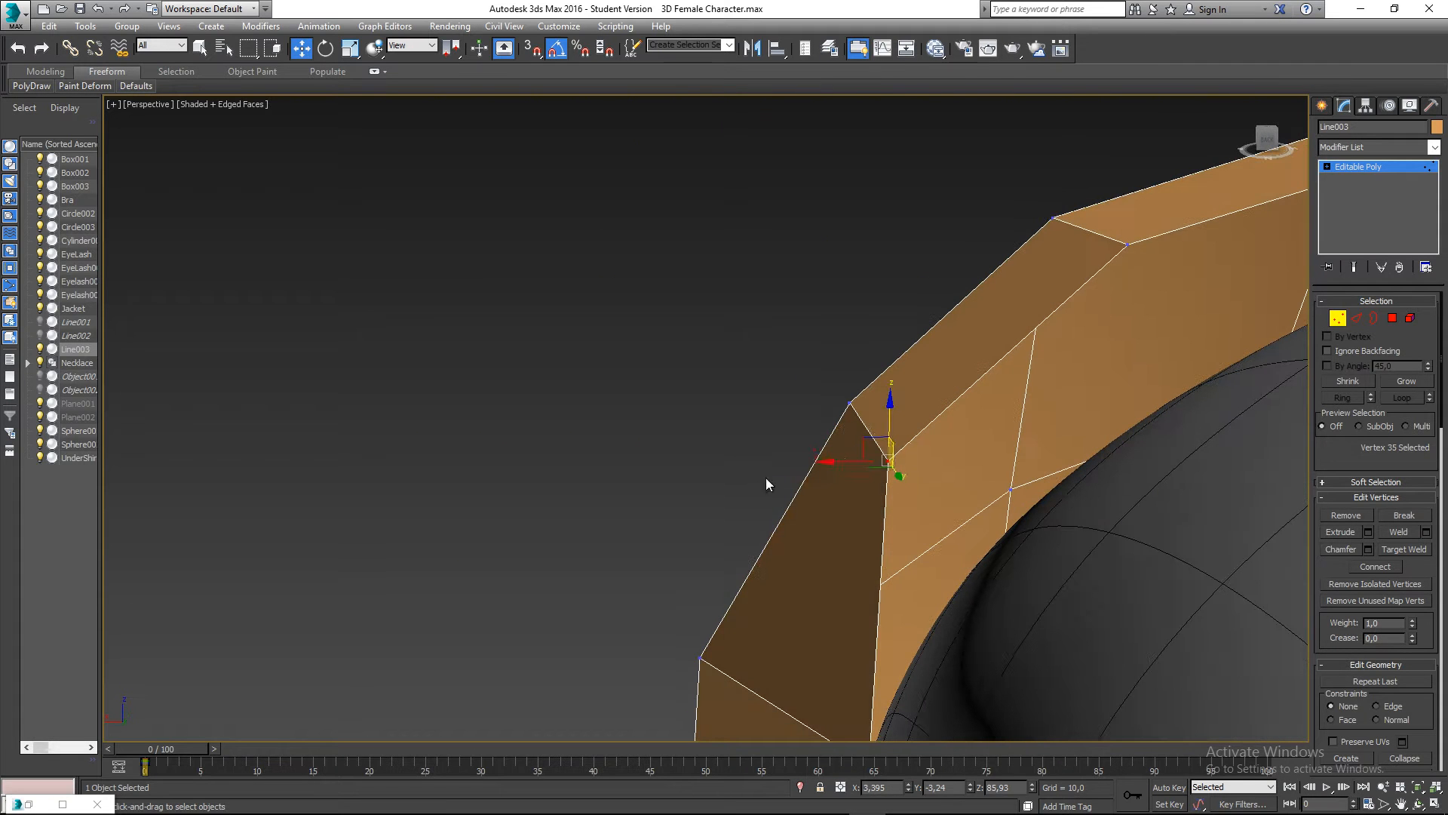
pyautogui.moveTo(873, 452); pyautogui.dragTo(974, 581)
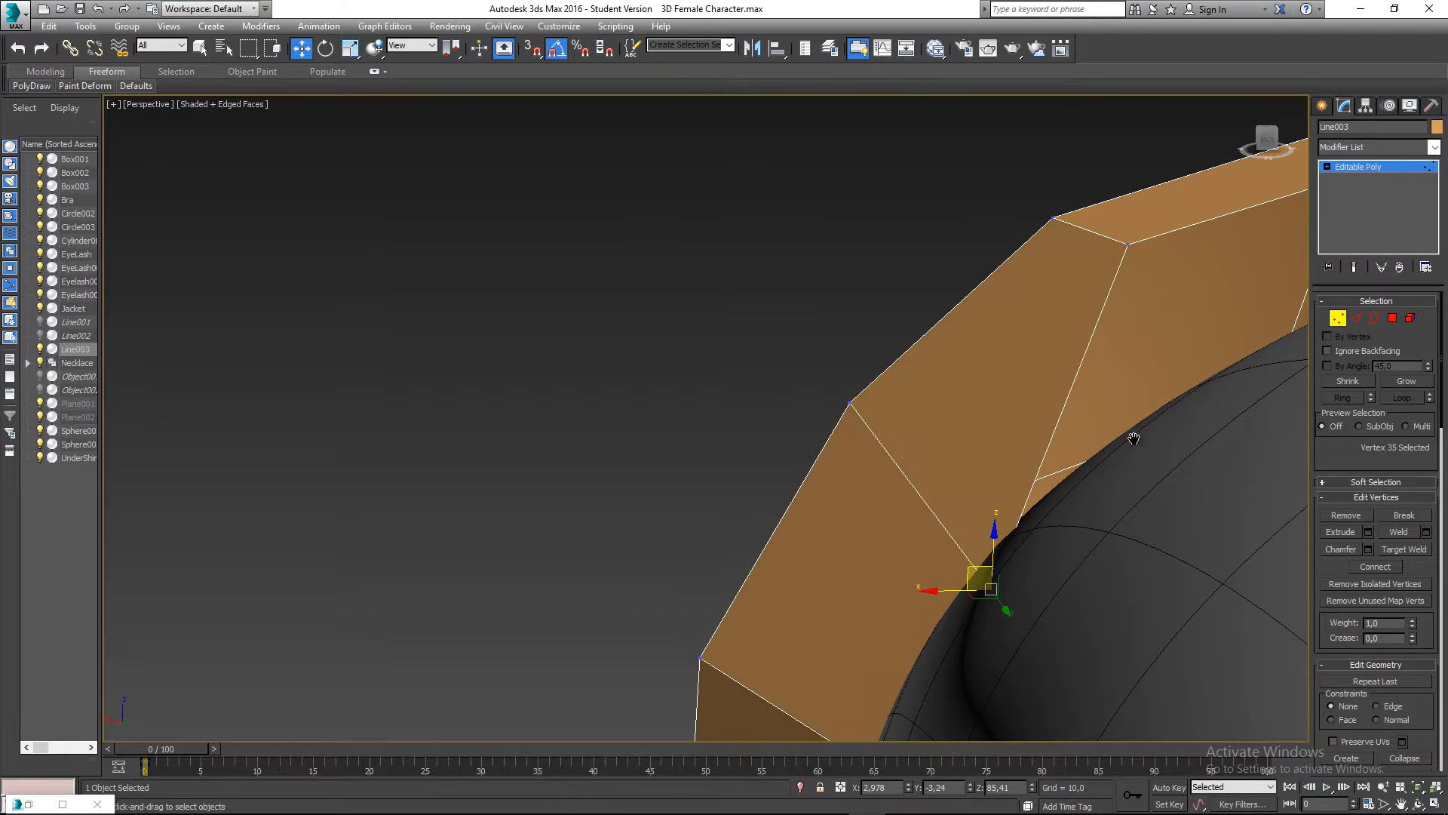
pyautogui.moveTo(1134, 223); pyautogui.dragTo(1004, 527, button='middle')
pyautogui.moveTo(983, 531); pyautogui.dragTo(1015, 661)
pyautogui.moveTo(1267, 695); pyautogui.dragTo(912, 576, button='middle')
pyautogui.scroll(-3, 911, 576)
pyautogui.click(910, 444)
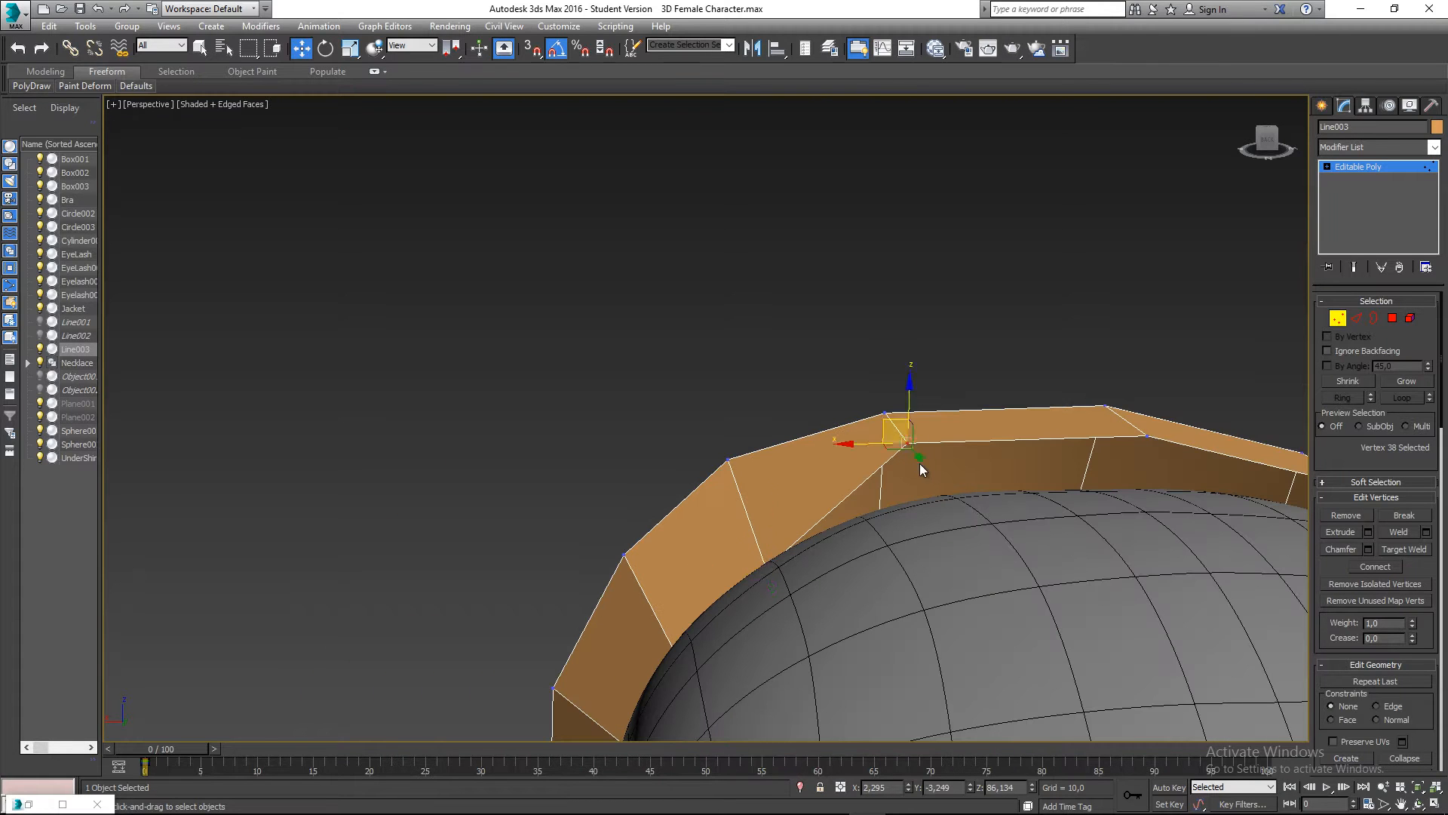
pyautogui.moveTo(896, 432); pyautogui.dragTo(904, 511)
pyautogui.moveTo(1158, 475); pyautogui.dragTo(1033, 507, button='middle')
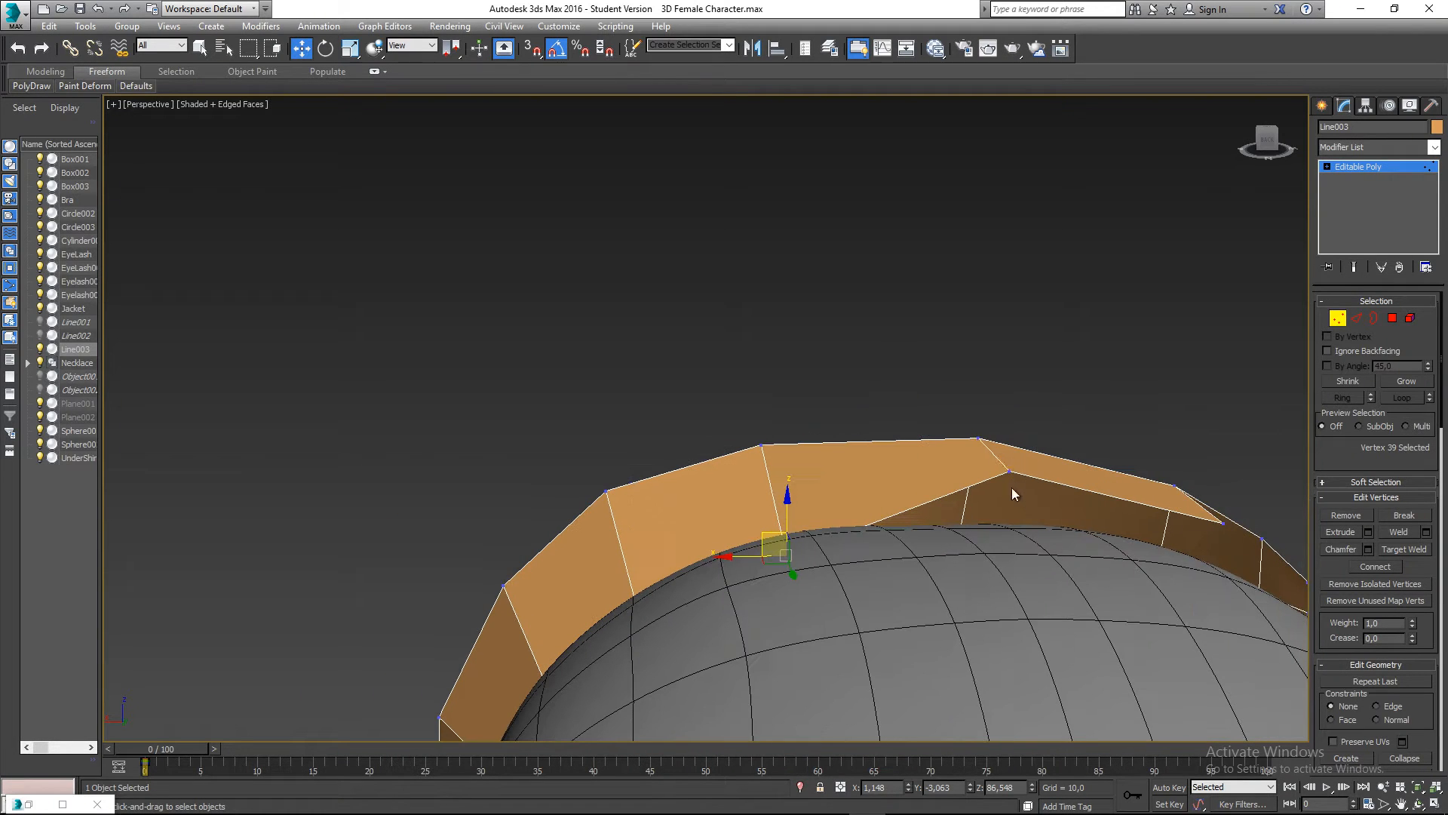
pyautogui.click(1017, 471)
pyautogui.moveTo(991, 456); pyautogui.dragTo(994, 520)
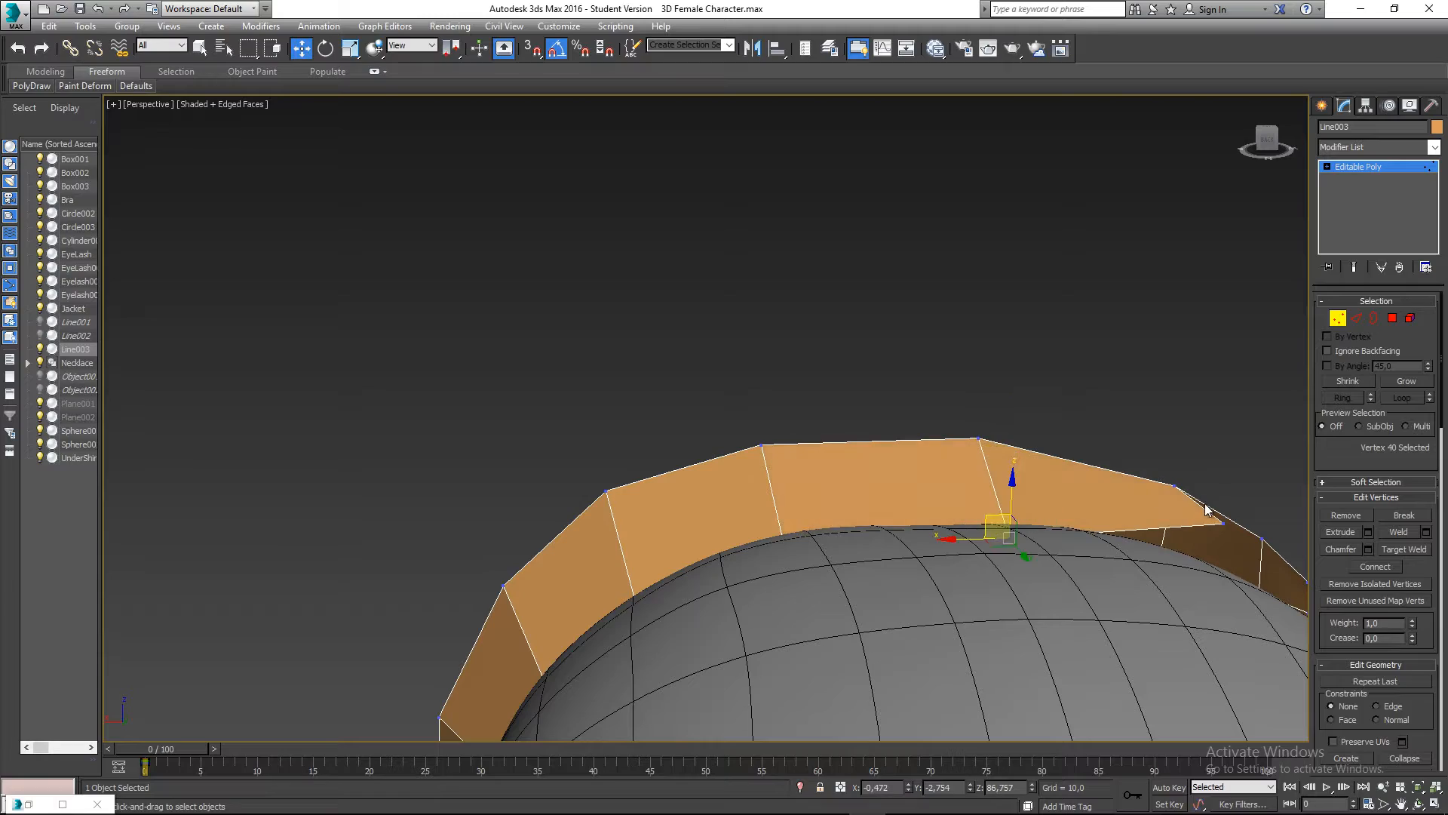
pyautogui.keyDown('alt'); pyautogui.moveTo(1207, 508); pyautogui.dragTo(1098, 570, button='middle'); pyautogui.keyUp('alt')
pyautogui.scroll(-5, 1094, 549)
pyautogui.moveTo(1124, 581); pyautogui.dragTo(1146, 444, button='middle')
pyautogui.click(1091, 462)
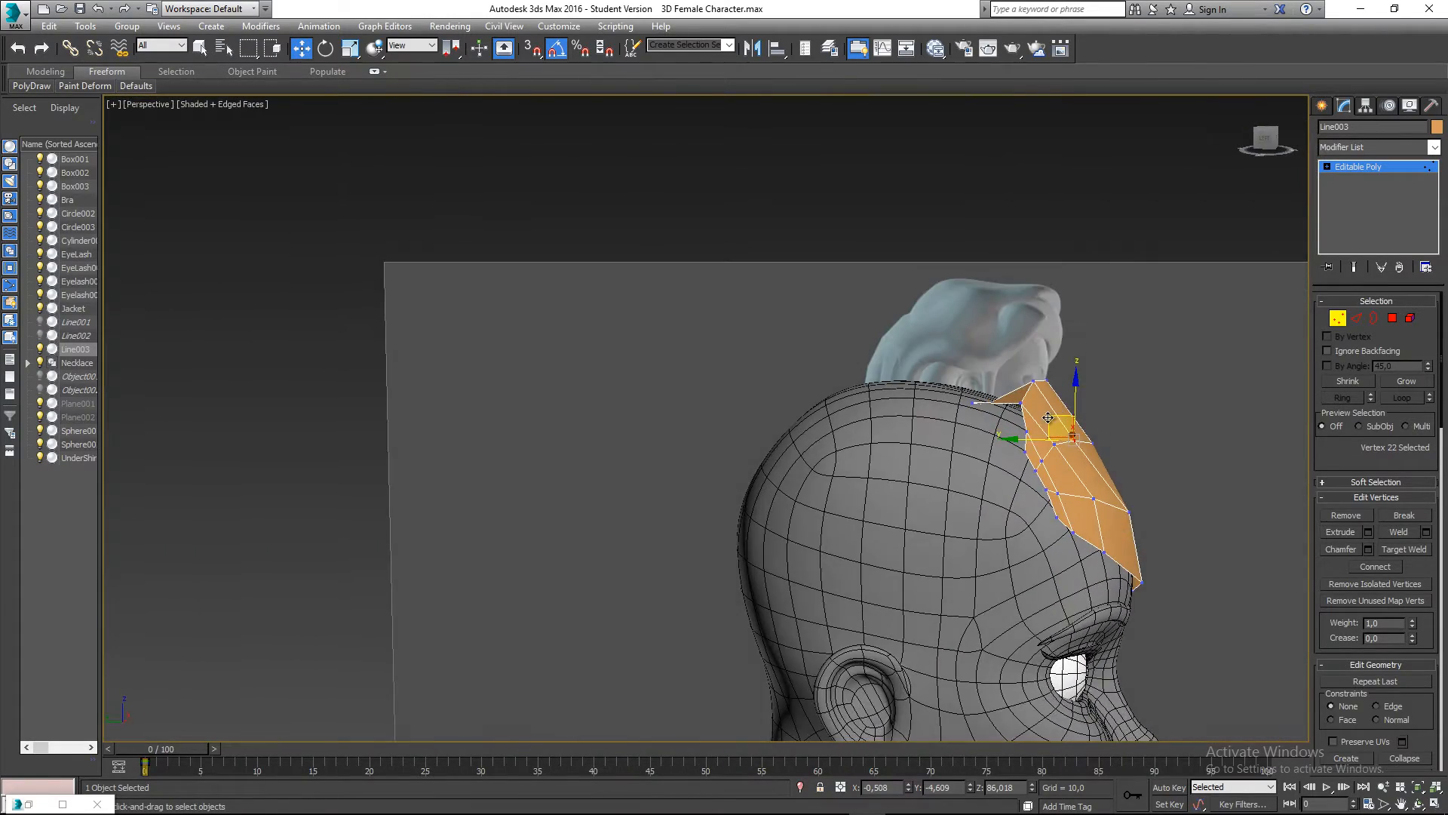
pyautogui.moveTo(1057, 421)
pyautogui.mouseDown()
pyautogui.moveTo(1074, 416)
pyautogui.moveTo(1058, 432)
pyautogui.mouseUp()
pyautogui.hotkey('ctrl', 'z')
pyautogui.click(1055, 445)
pyautogui.keyDown('alt'); pyautogui.moveTo(1160, 473); pyautogui.dragTo(1194, 427, button='middle'); pyautogui.keyUp('alt')
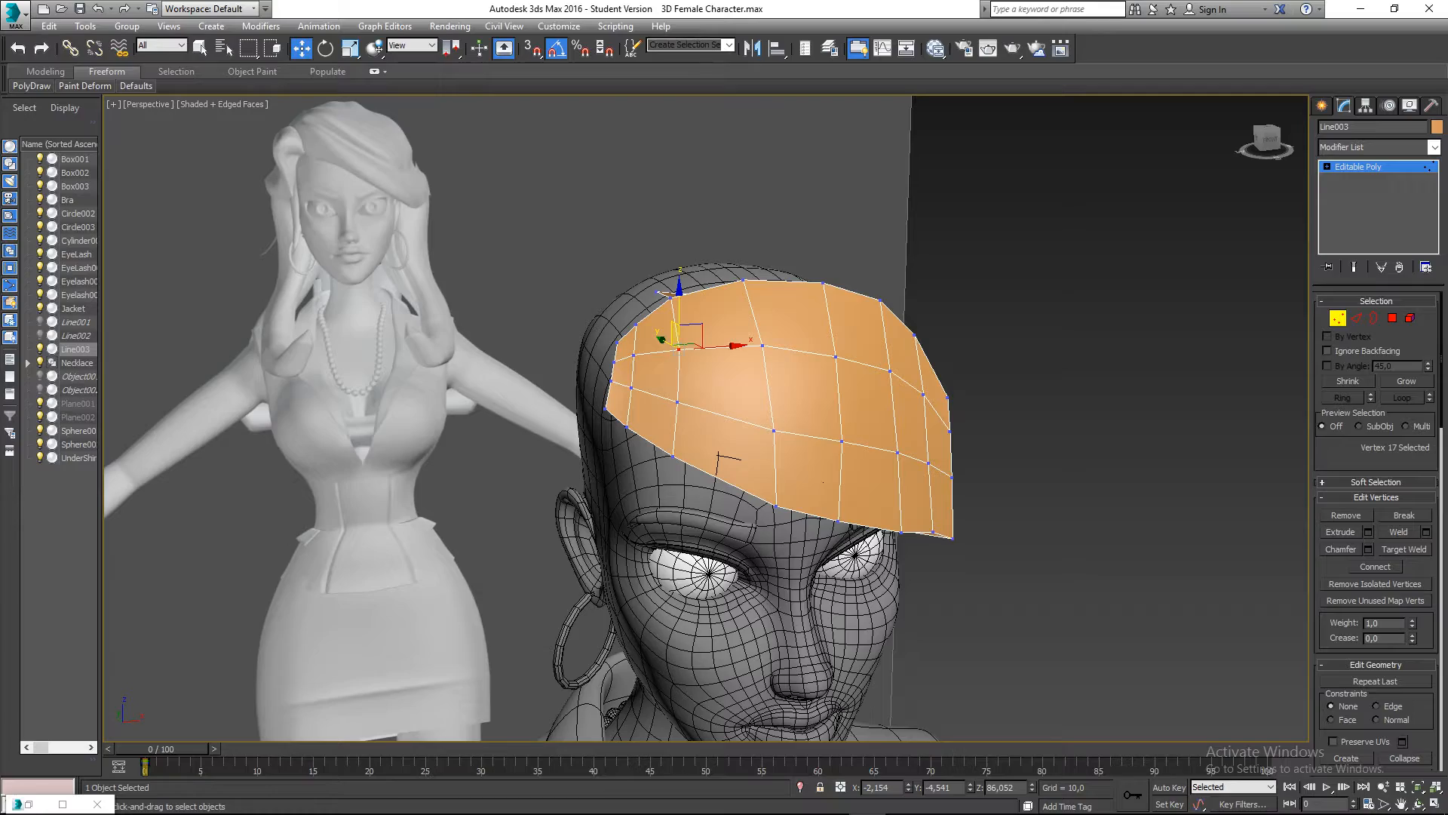
# - Select two lower vertices on the hair's left side strip and move them inward toward the temple
pyautogui.keyDown('alt'); pyautogui.moveTo(894, 336); pyautogui.dragTo(1015, 324, button='middle'); pyautogui.keyUp('alt')
pyautogui.click(1015, 324)
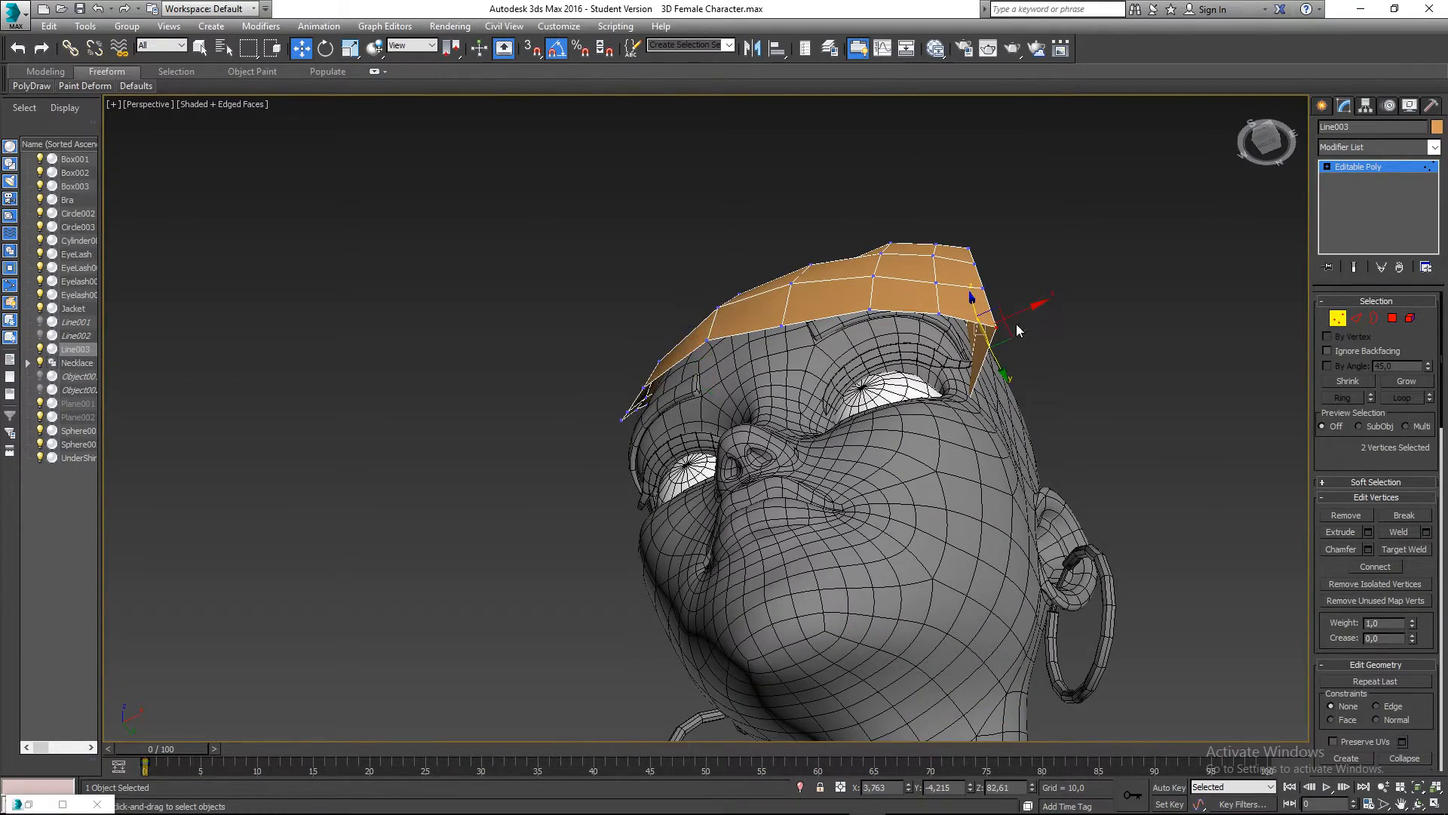
pyautogui.moveTo(991, 314); pyautogui.dragTo(964, 321)
pyautogui.keyDown('alt'); pyautogui.moveTo(969, 326); pyautogui.dragTo(907, 355, button='middle'); pyautogui.keyUp('alt')
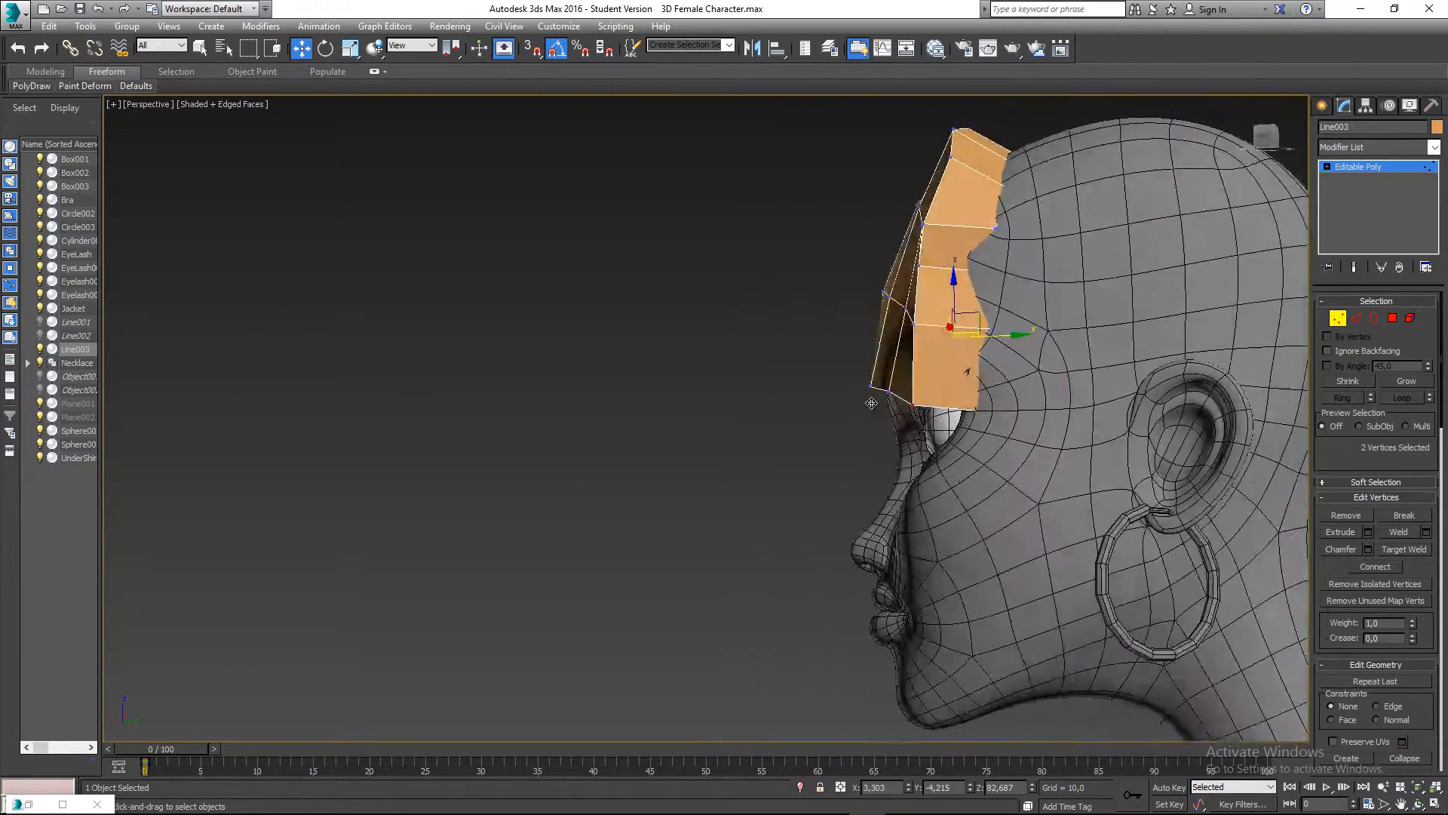
# - Ring-select the cross edges of the extended strip and connect them with an edge loop along its middle
pyautogui.click(1355, 318)
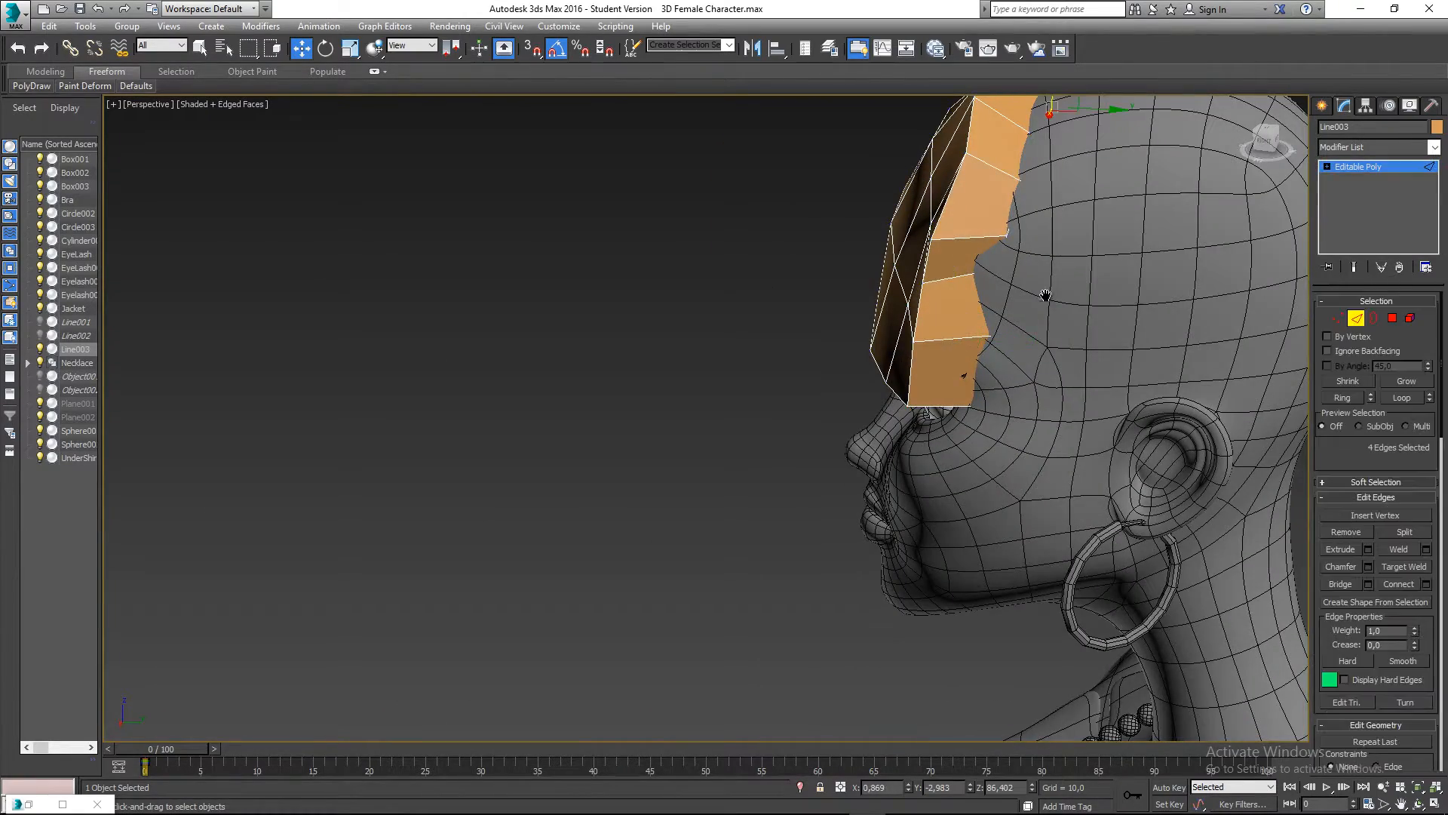
pyautogui.keyDown('alt'); pyautogui.moveTo(1041, 294); pyautogui.dragTo(928, 341, button='middle'); pyautogui.keyUp('alt')
pyautogui.click(925, 341)
pyautogui.click(1342, 398)
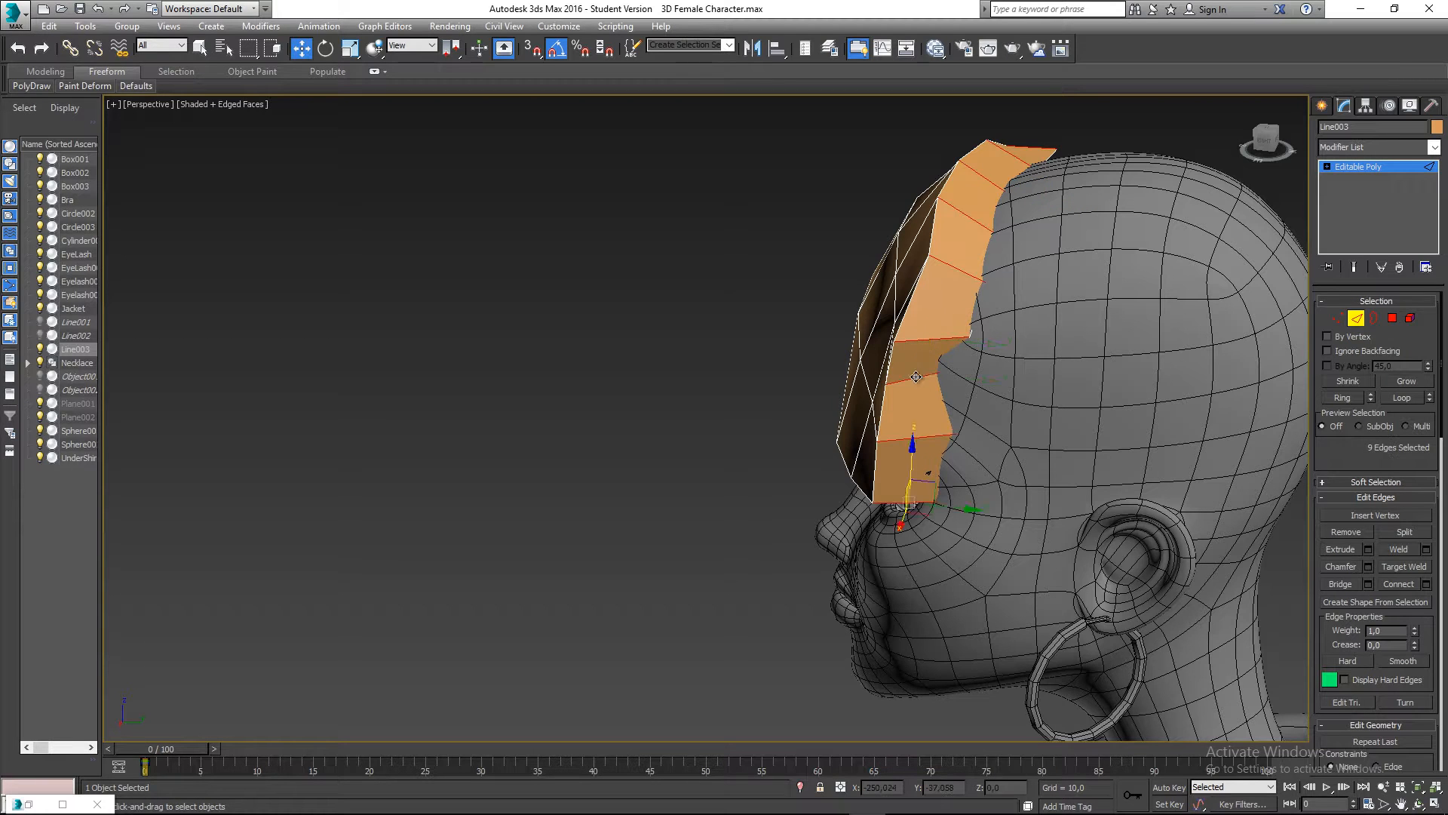
pyautogui.click(1398, 585)
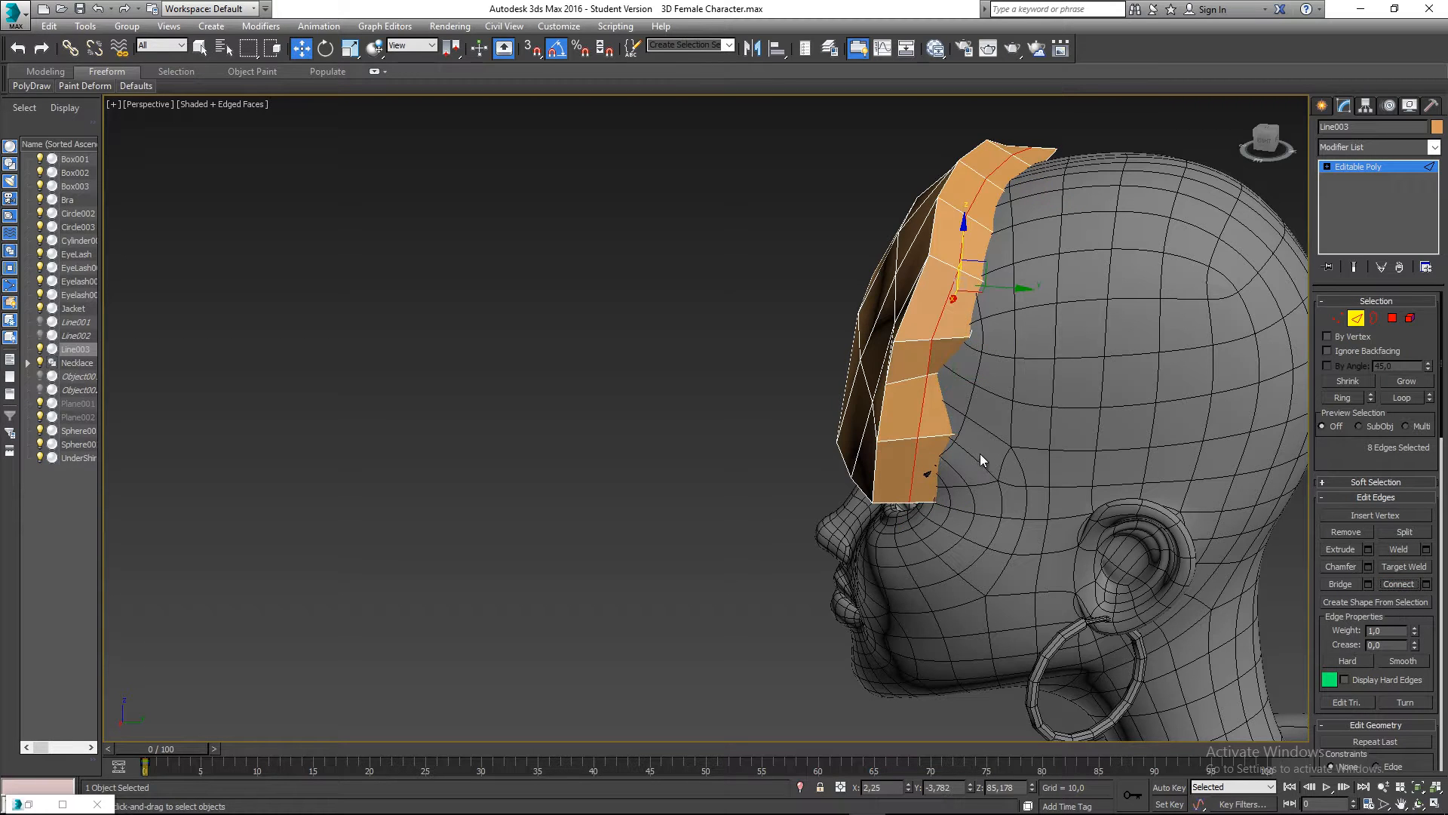
# - In vertex editing, pull the new middle loop's lower vertices outward to round the hair's left side over the temple
pyautogui.click(1337, 318)
pyautogui.keyDown('alt'); pyautogui.moveTo(1030, 377); pyautogui.dragTo(903, 501, button='middle'); pyautogui.keyUp('alt')
pyautogui.click(927, 431)
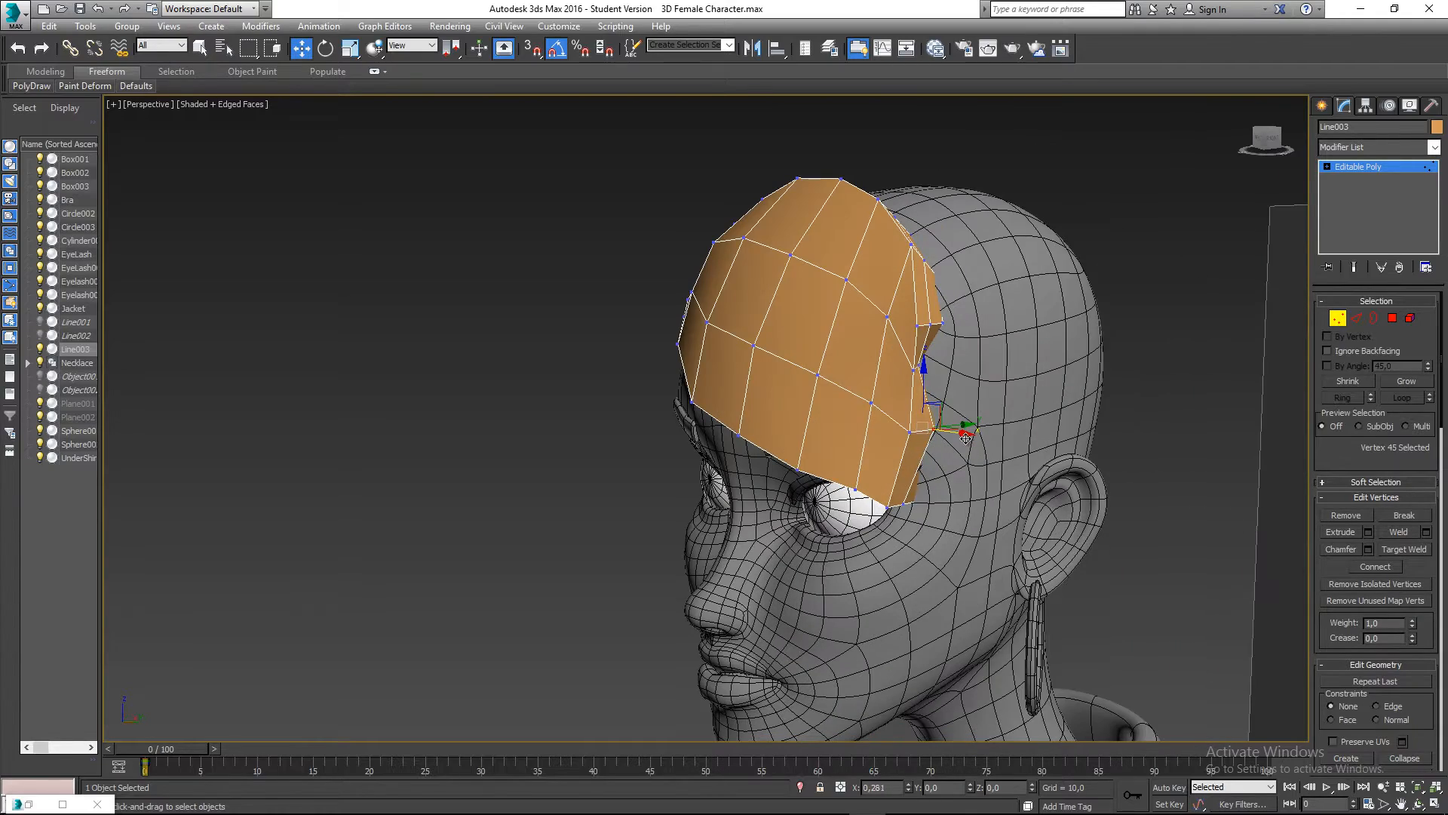
pyautogui.click(914, 503)
pyautogui.moveTo(922, 505); pyautogui.dragTo(934, 507)
pyautogui.moveTo(935, 510)
pyautogui.keyDown('alt'); pyautogui.mouseDown(button='middle')
pyautogui.moveTo(993, 500)
pyautogui.moveTo(985, 393)
pyautogui.moveTo(934, 504)
pyautogui.mouseUp(button='middle'); pyautogui.keyUp('alt')
pyautogui.moveTo(907, 354); pyautogui.dragTo(943, 389)
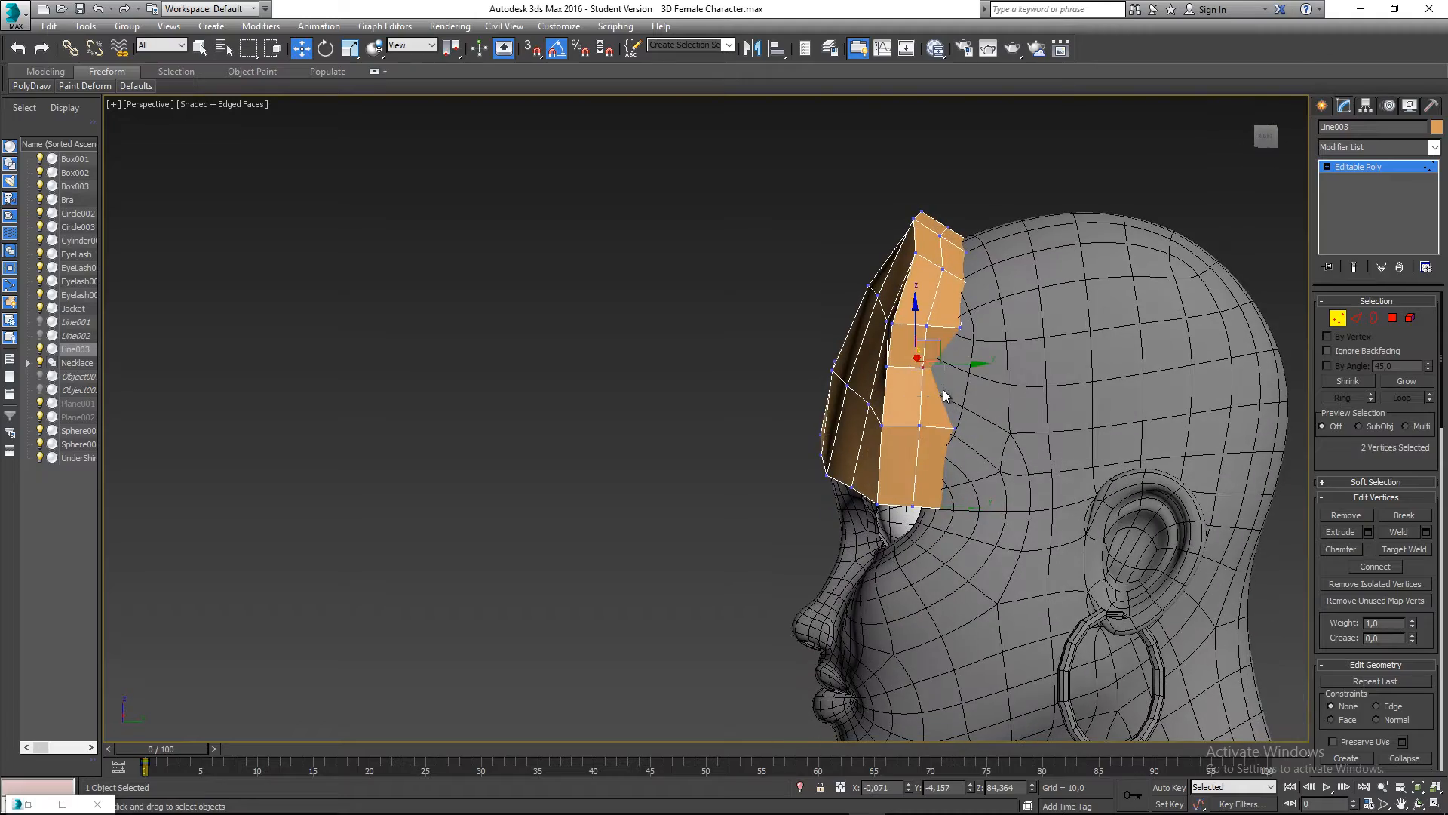
pyautogui.keyDown('alt'); pyautogui.moveTo(927, 364); pyautogui.dragTo(950, 423, button='middle'); pyautogui.keyUp('alt')
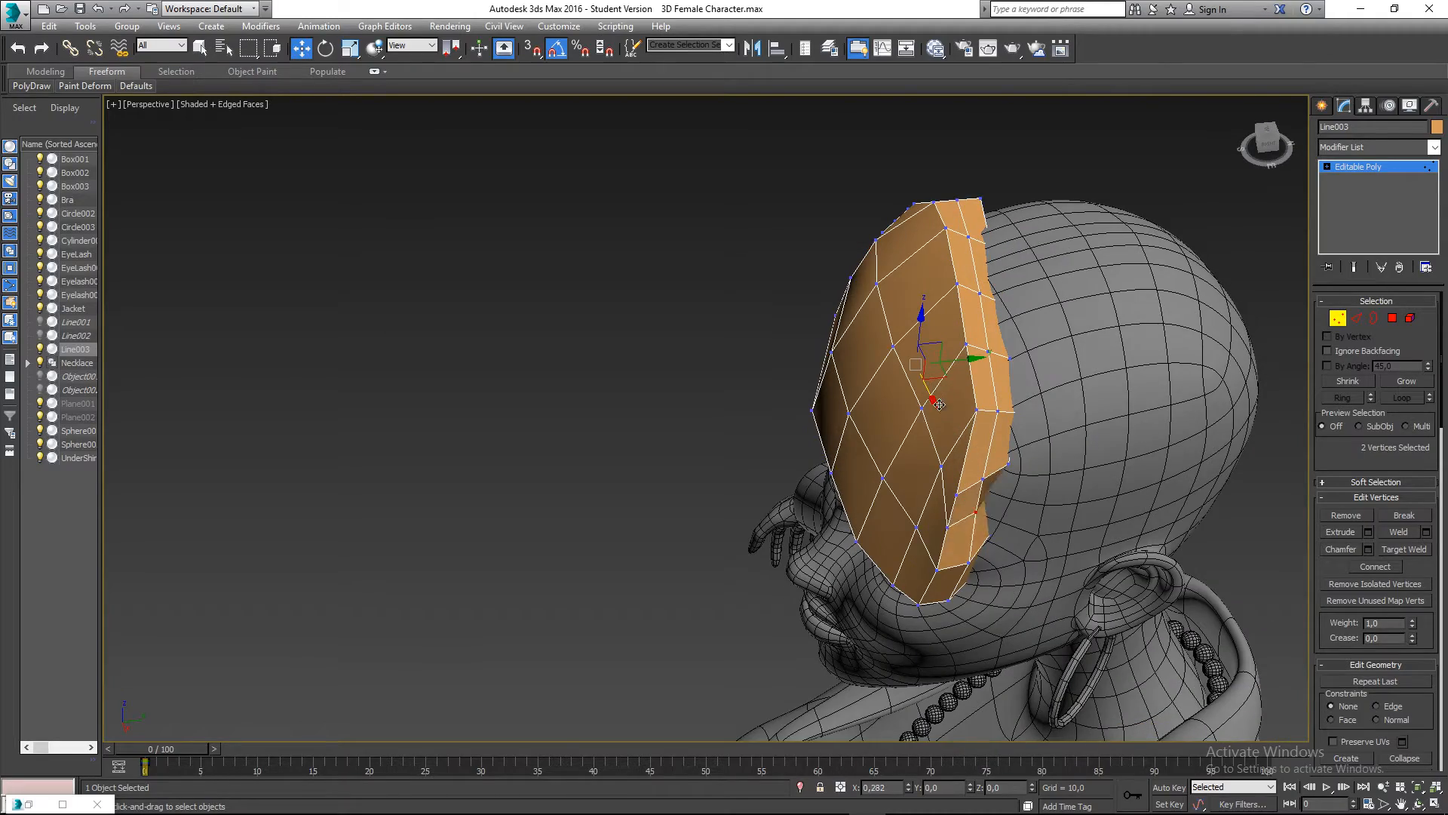
pyautogui.keyDown('alt'); pyautogui.moveTo(1048, 433); pyautogui.dragTo(1006, 299, button='middle'); pyautogui.keyUp('alt')
pyautogui.keyDown('alt'); pyautogui.moveTo(990, 374); pyautogui.dragTo(928, 400, button='middle'); pyautogui.keyUp('alt')
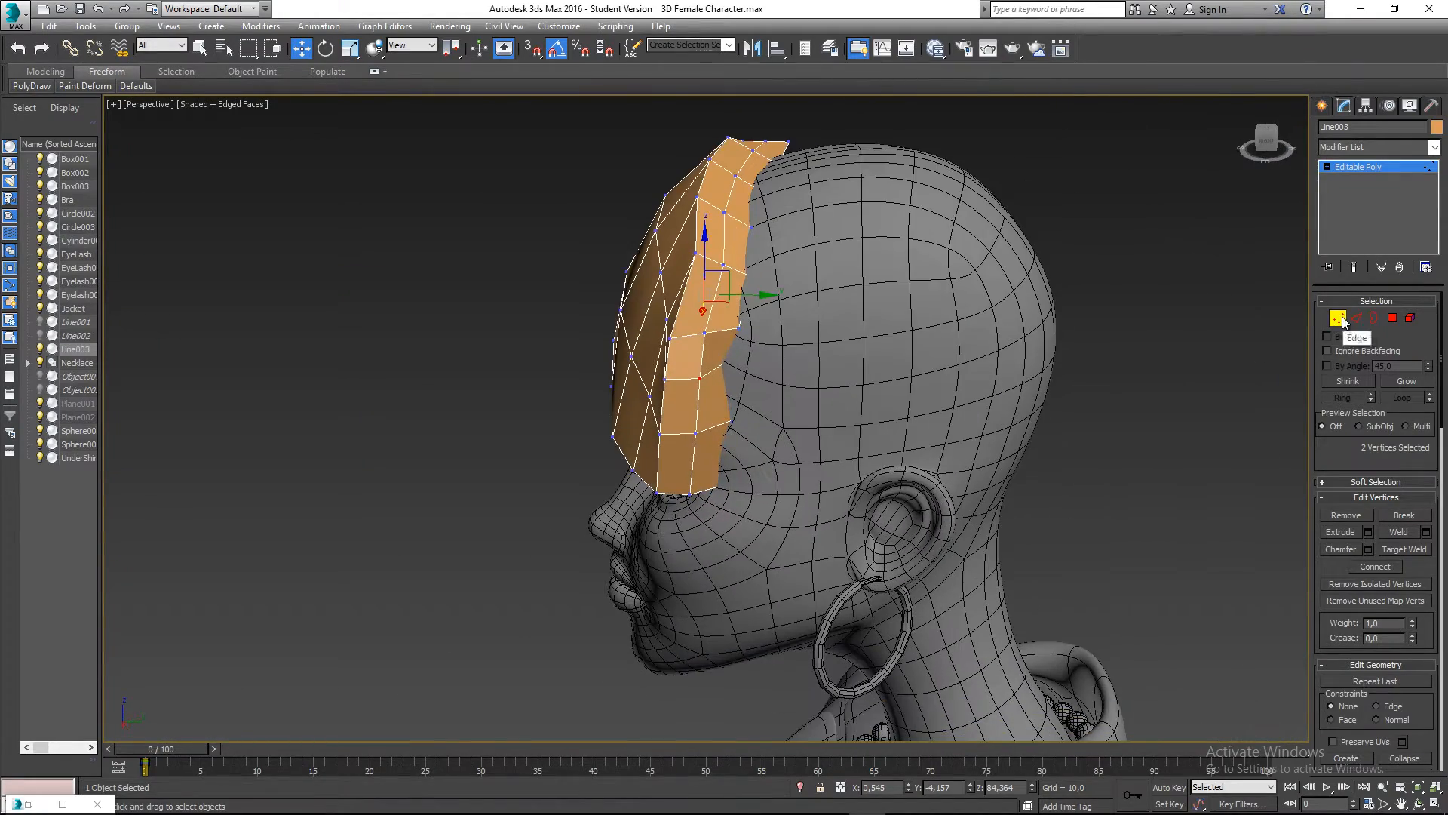
# - Leave vertex editing on the front hair, frame the head in the Left view and clear the selection
pyautogui.click(1342, 322)
pyautogui.scroll(-6, 1065, 350)
pyautogui.click(1060, 338)
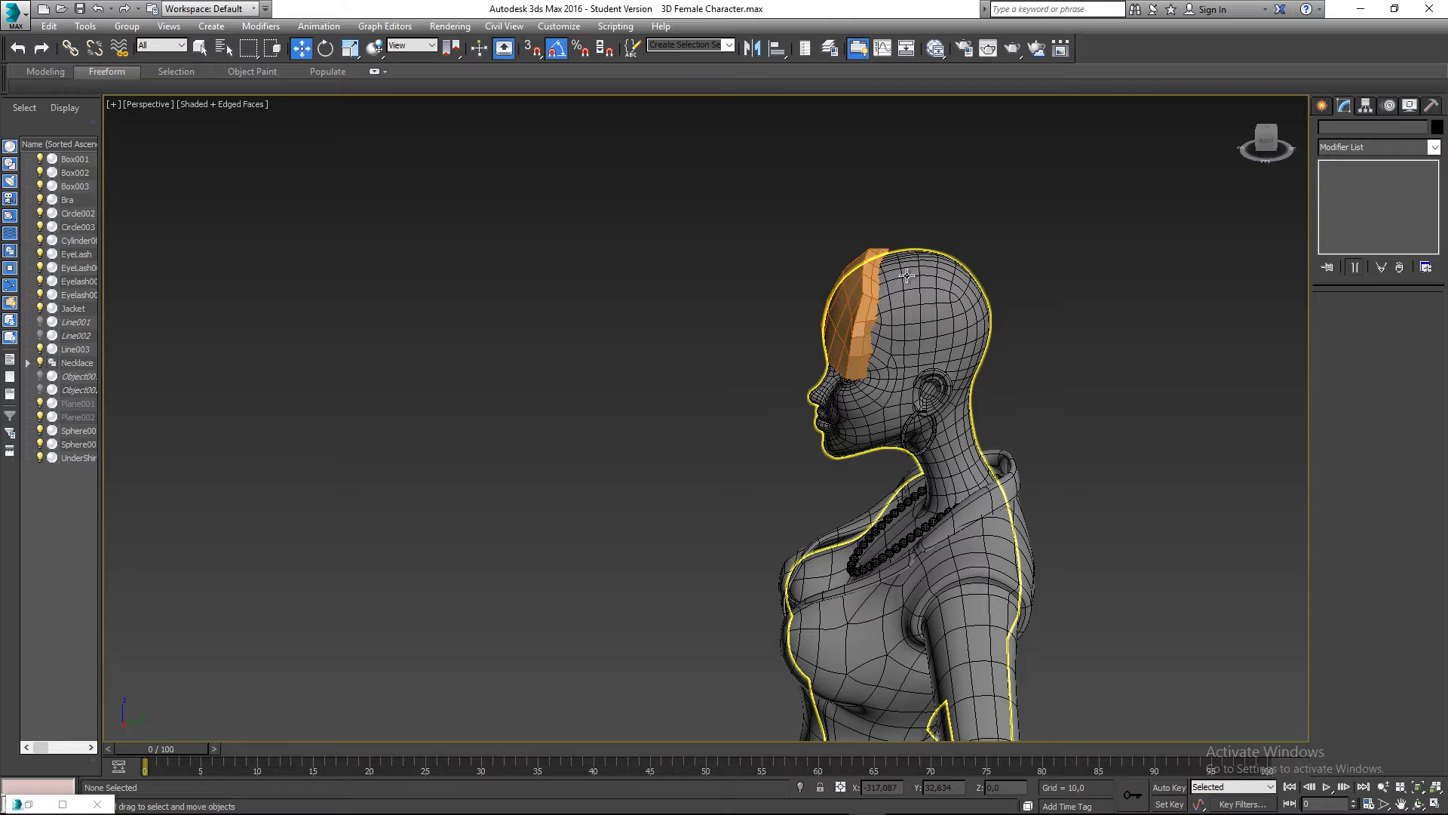
pyautogui.click(862, 271)
pyautogui.press('l')
pyautogui.press('z')
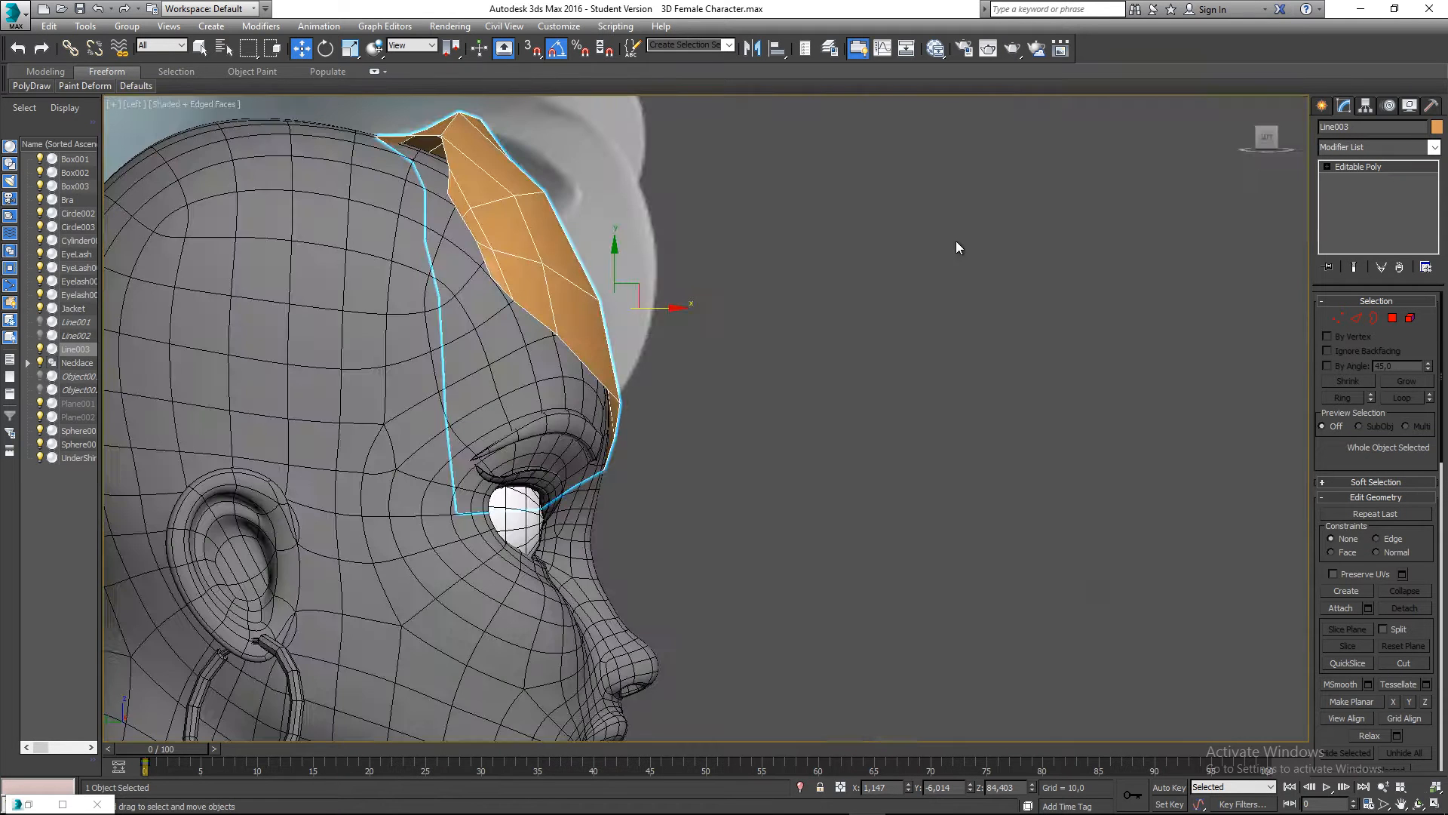
pyautogui.moveTo(705, 182); pyautogui.dragTo(993, 216, button='middle')
pyautogui.click(848, 233)
# - In wireframe display, trace the back hair's outline with the Line tool from the nape over the crown to the front hair
pyautogui.click(1324, 105)
pyautogui.click(1348, 213)
pyautogui.press('F3')
pyautogui.scroll(-4, 744, 281)
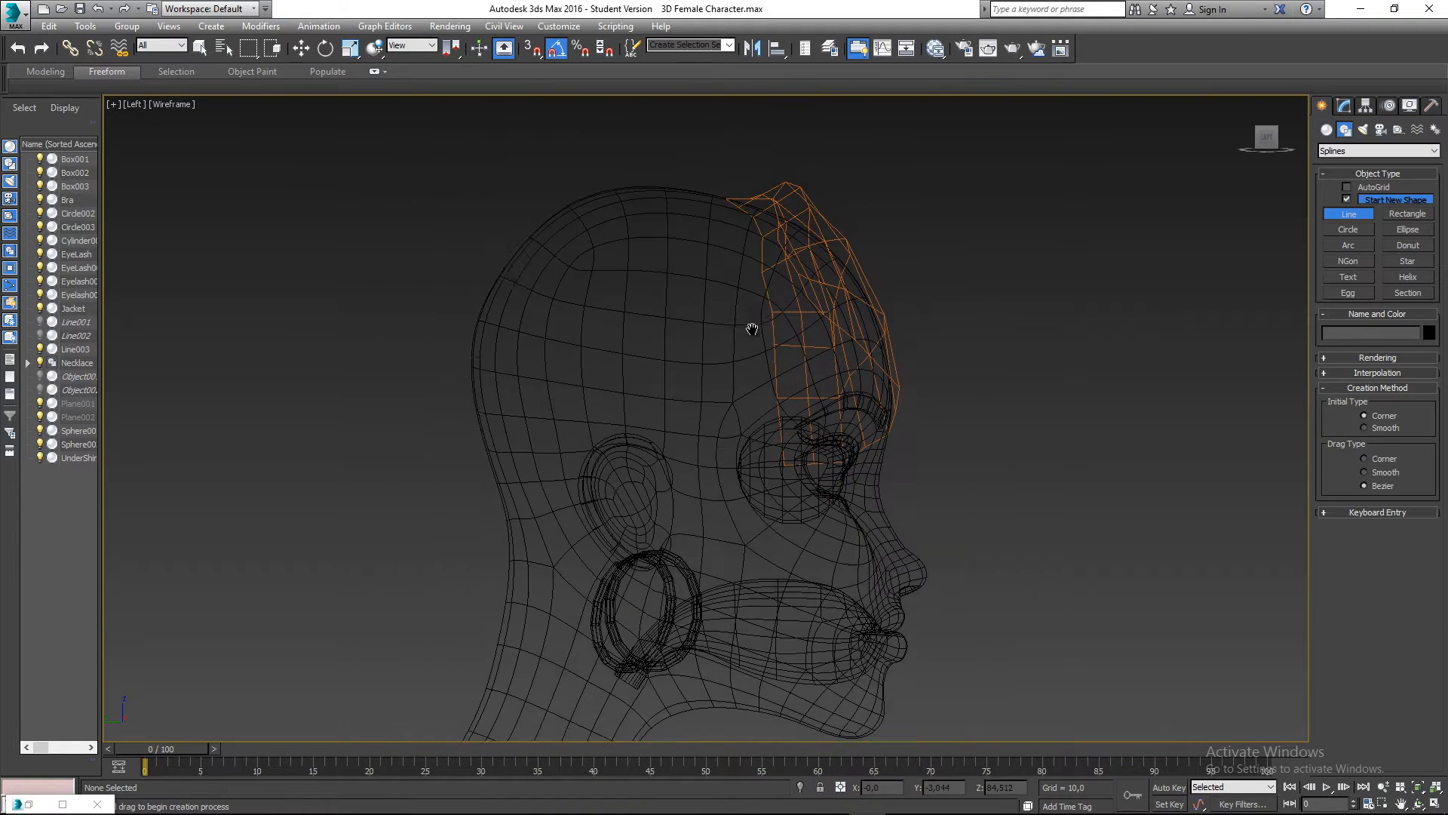
pyautogui.click(502, 544)
pyautogui.click(473, 484)
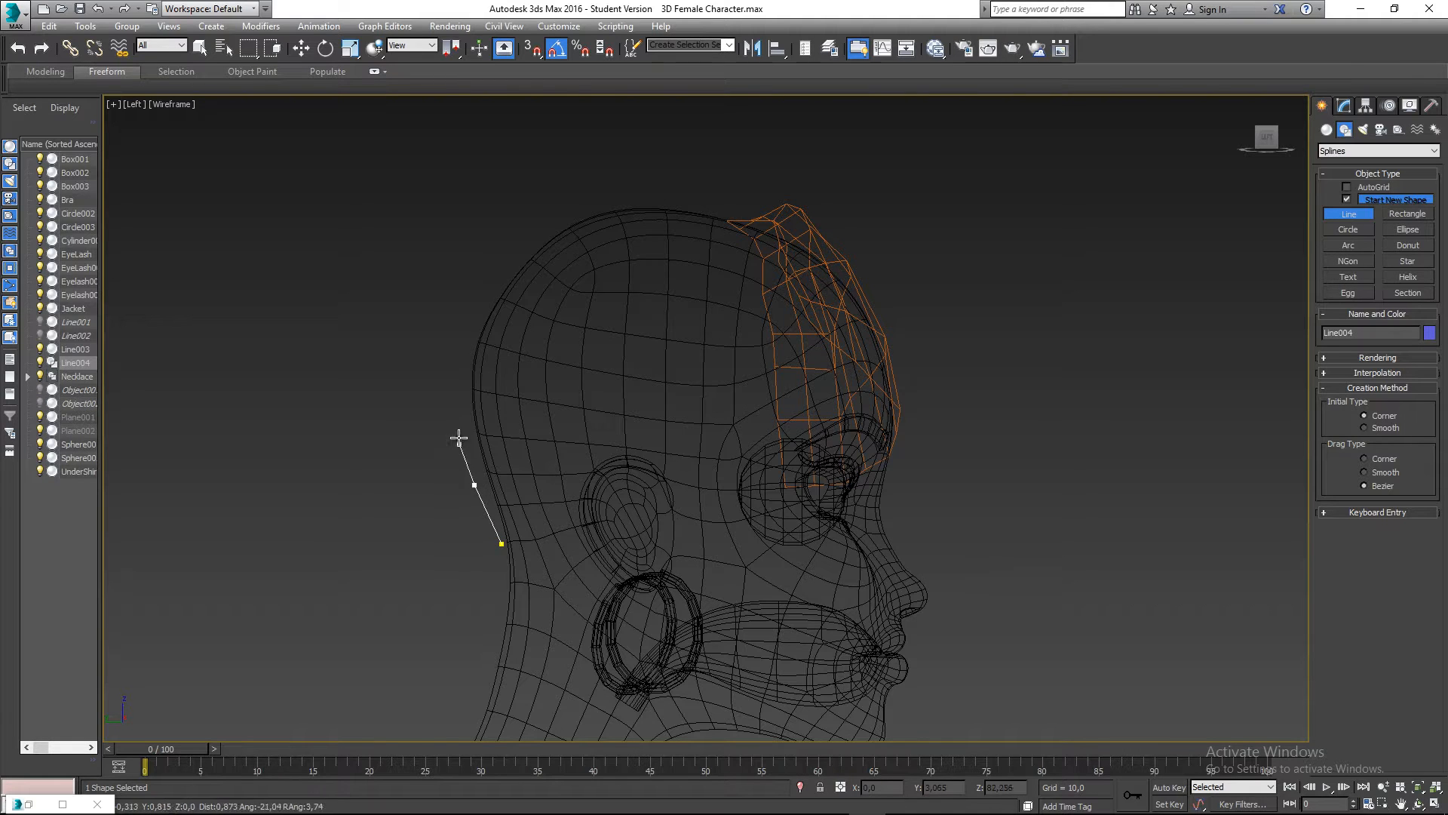
pyautogui.click(455, 428)
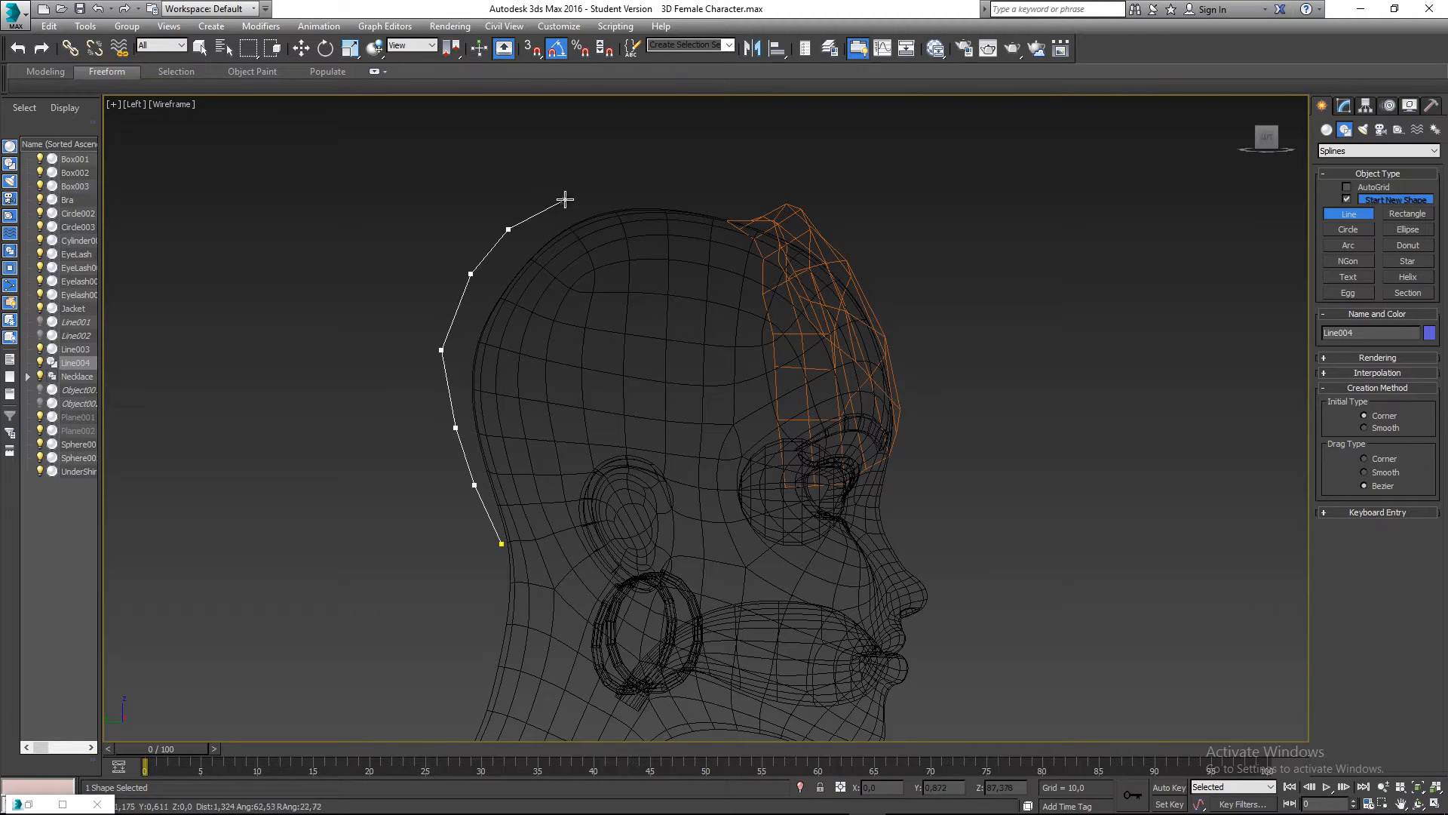
pyautogui.click(787, 234)
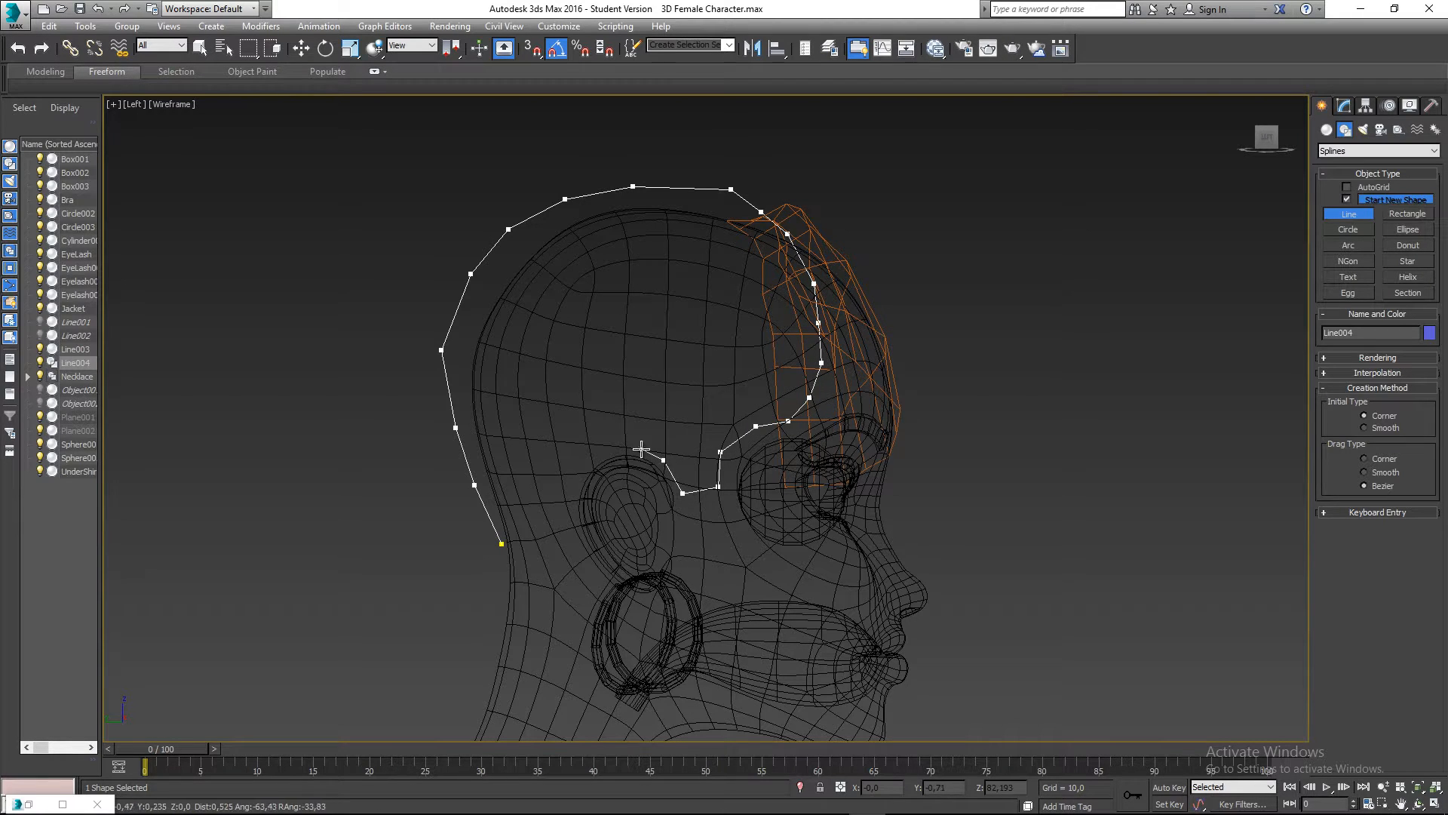
# - Continue the back hair outline over and behind the ear to the nape and close the spline at its starting vertex
pyautogui.click(612, 447)
pyautogui.click(588, 459)
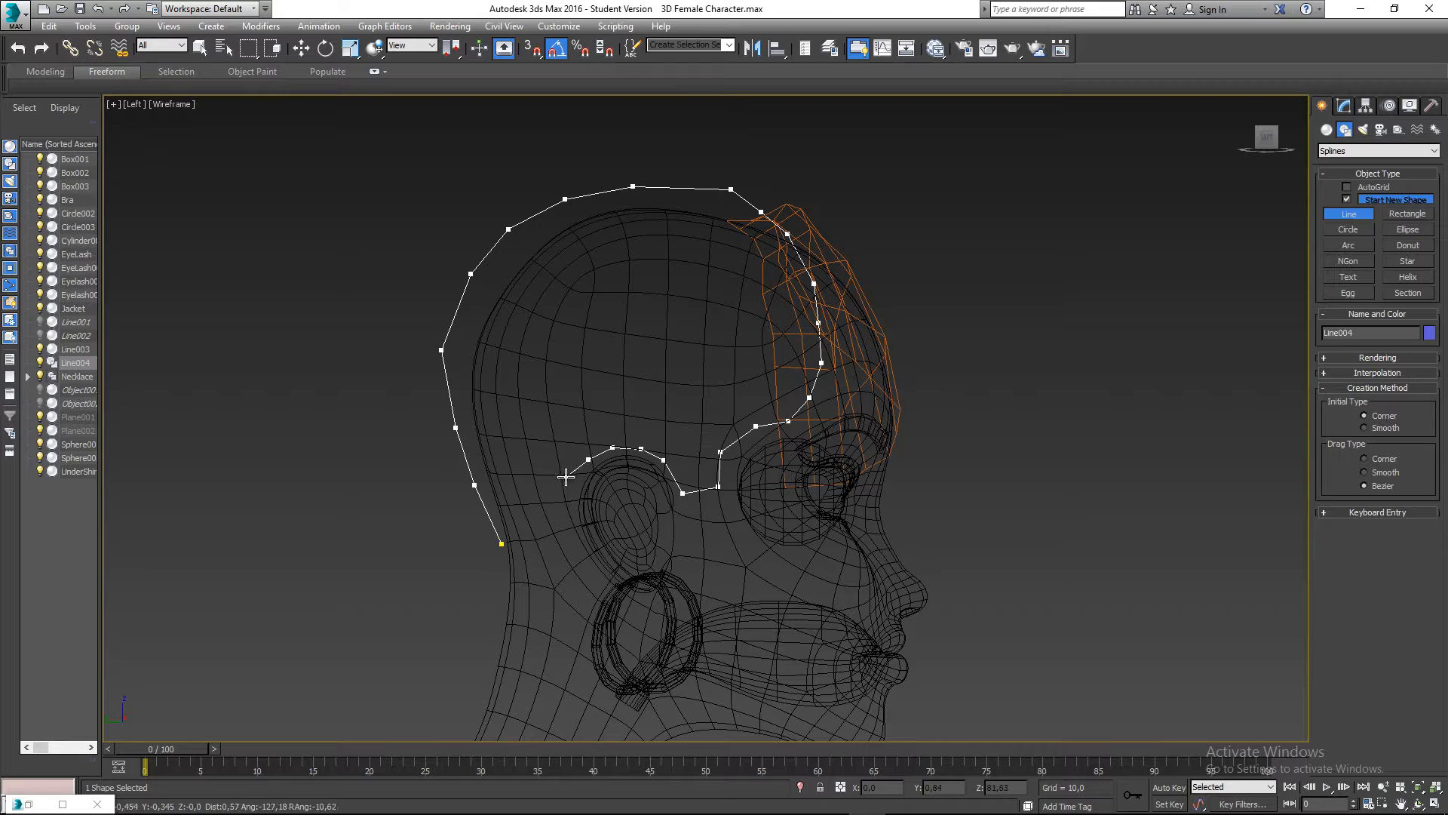
pyautogui.click(571, 526)
pyautogui.click(550, 537)
pyautogui.click(501, 544)
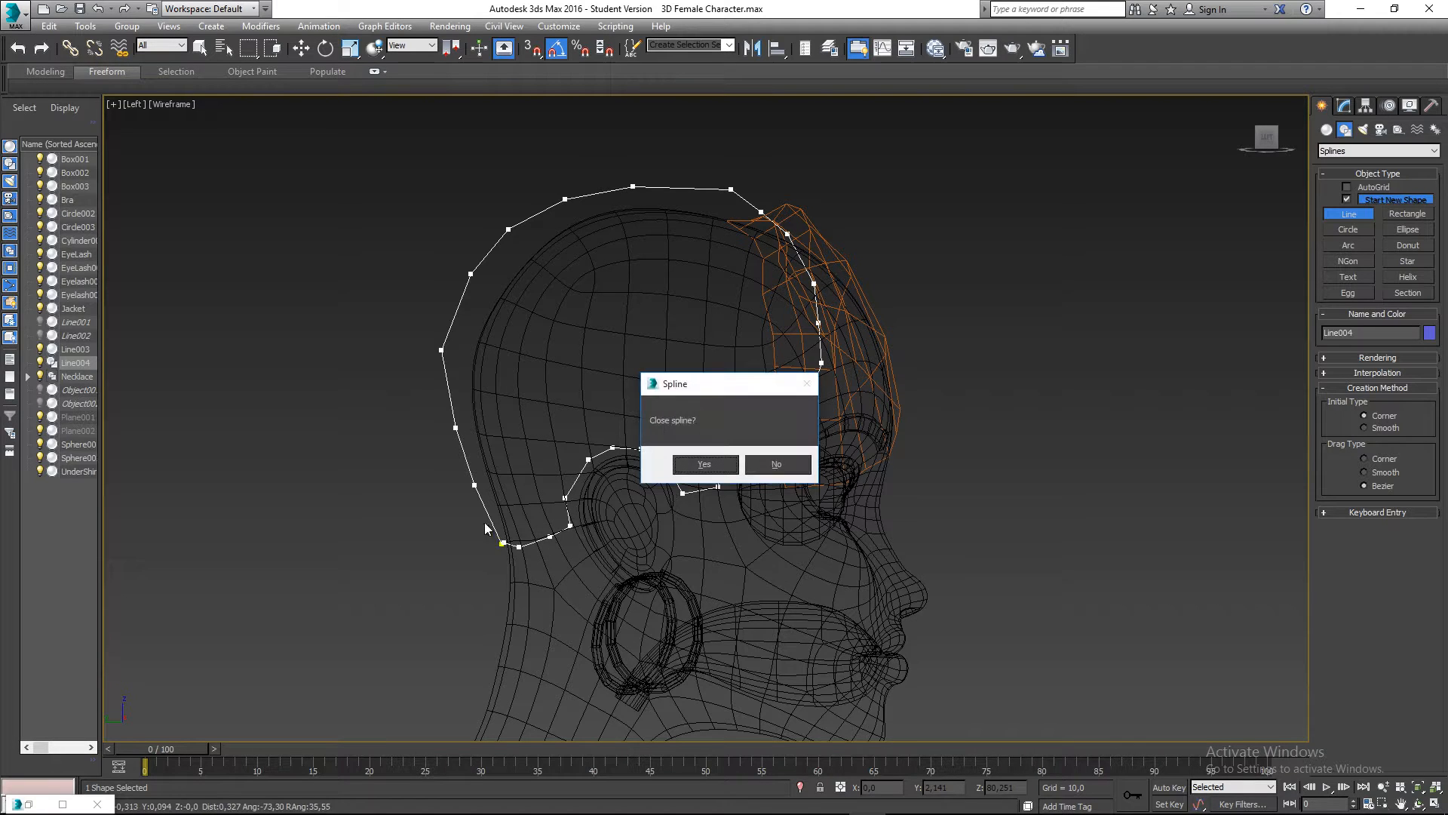
pyautogui.click(703, 463)
# - In the shaded Perspective view, move the closed outline about 3.2 units along negative X to the side of the head
pyautogui.moveTo(662, 363)
pyautogui.mouseDown(button='middle')
pyautogui.moveTo(651, 391)
pyautogui.moveTo(629, 373)
pyautogui.moveTo(571, 260)
pyautogui.mouseUp(button='middle')
pyautogui.press('F3')
pyautogui.press('p')
pyautogui.scroll(-4, 614, 362)
pyautogui.press('w')
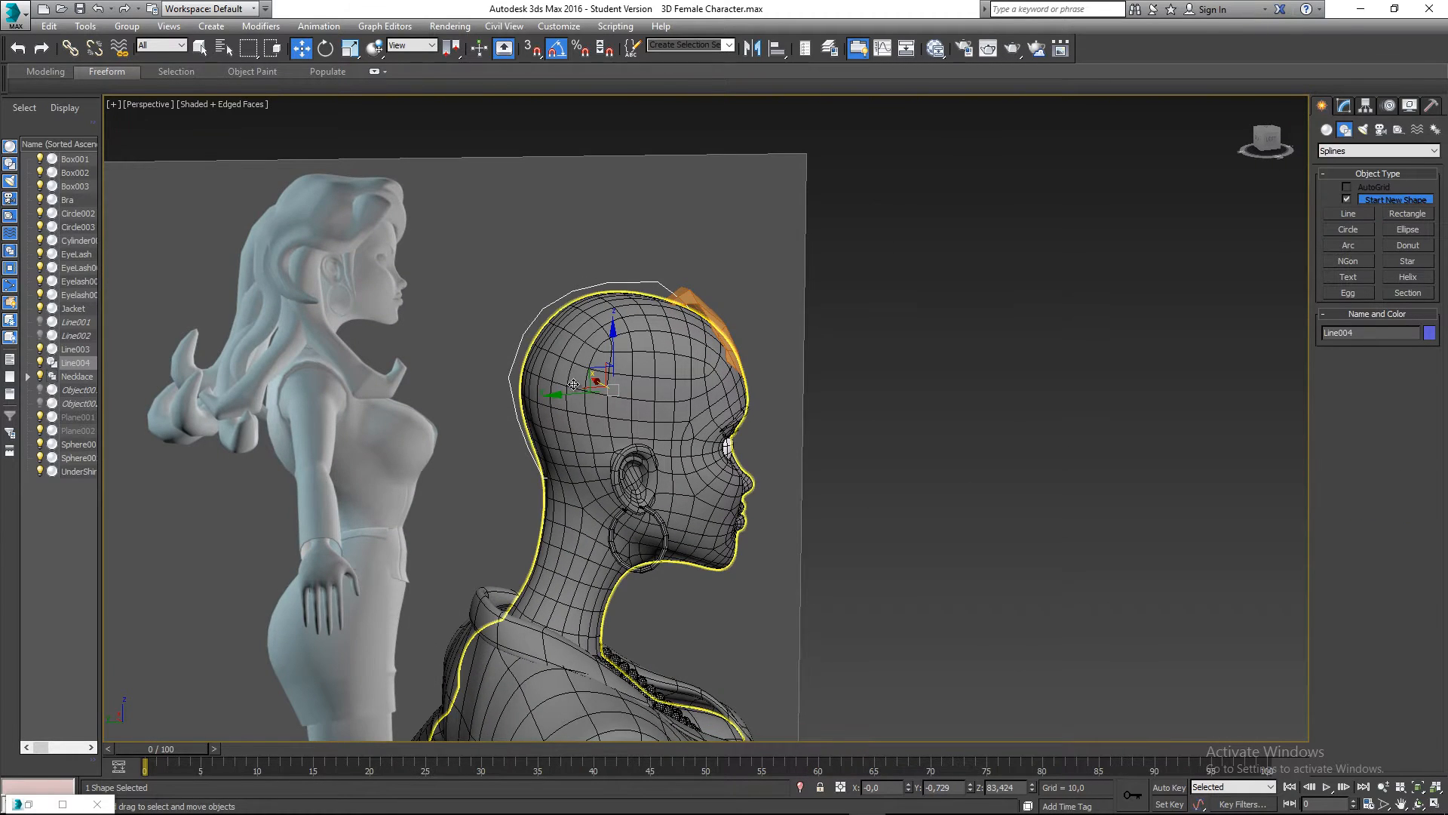
pyautogui.keyDown('alt'); pyautogui.moveTo(573, 385); pyautogui.dragTo(559, 389, button='middle'); pyautogui.keyUp('alt')
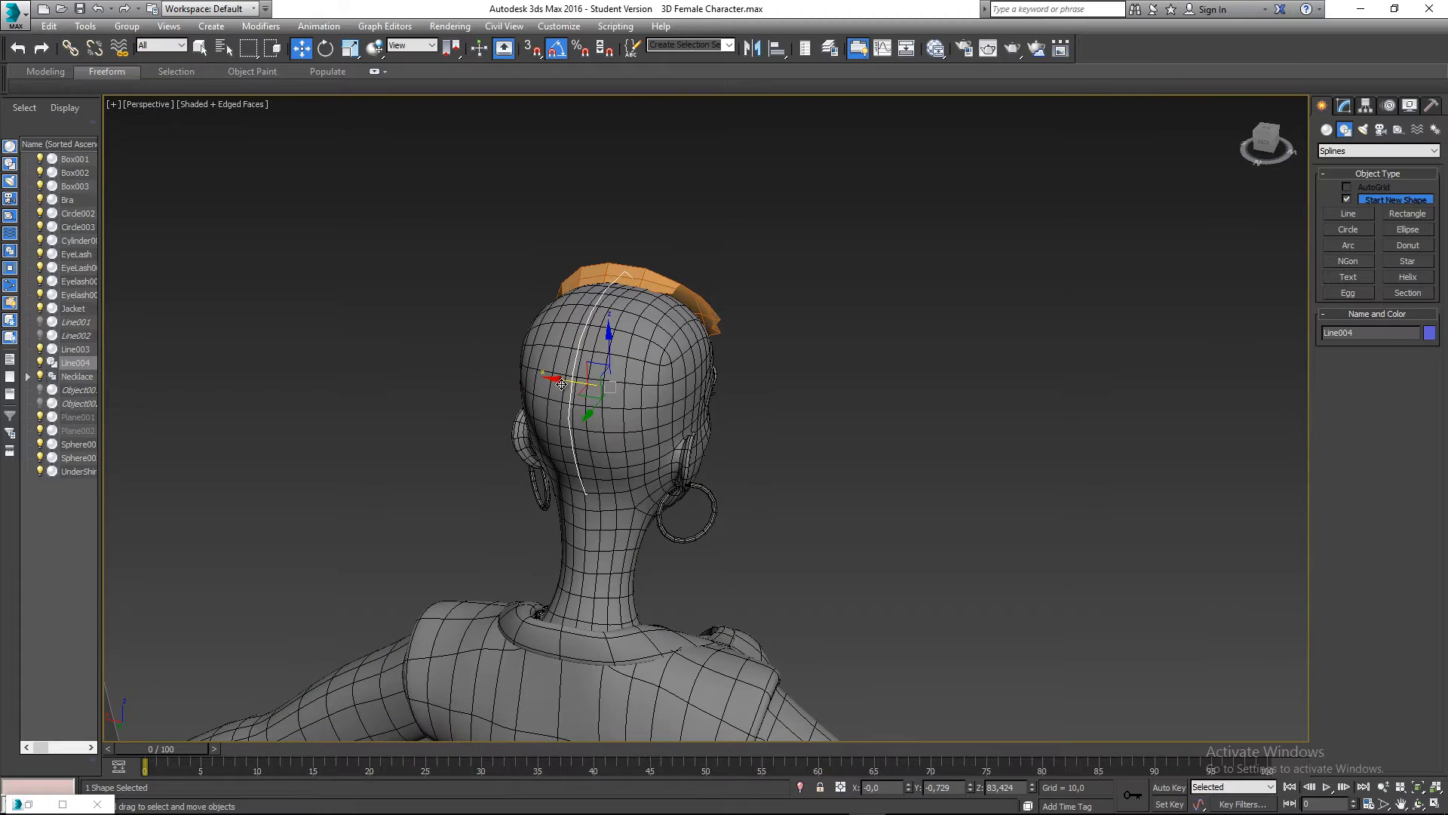
pyautogui.moveTo(559, 389); pyautogui.dragTo(660, 419)
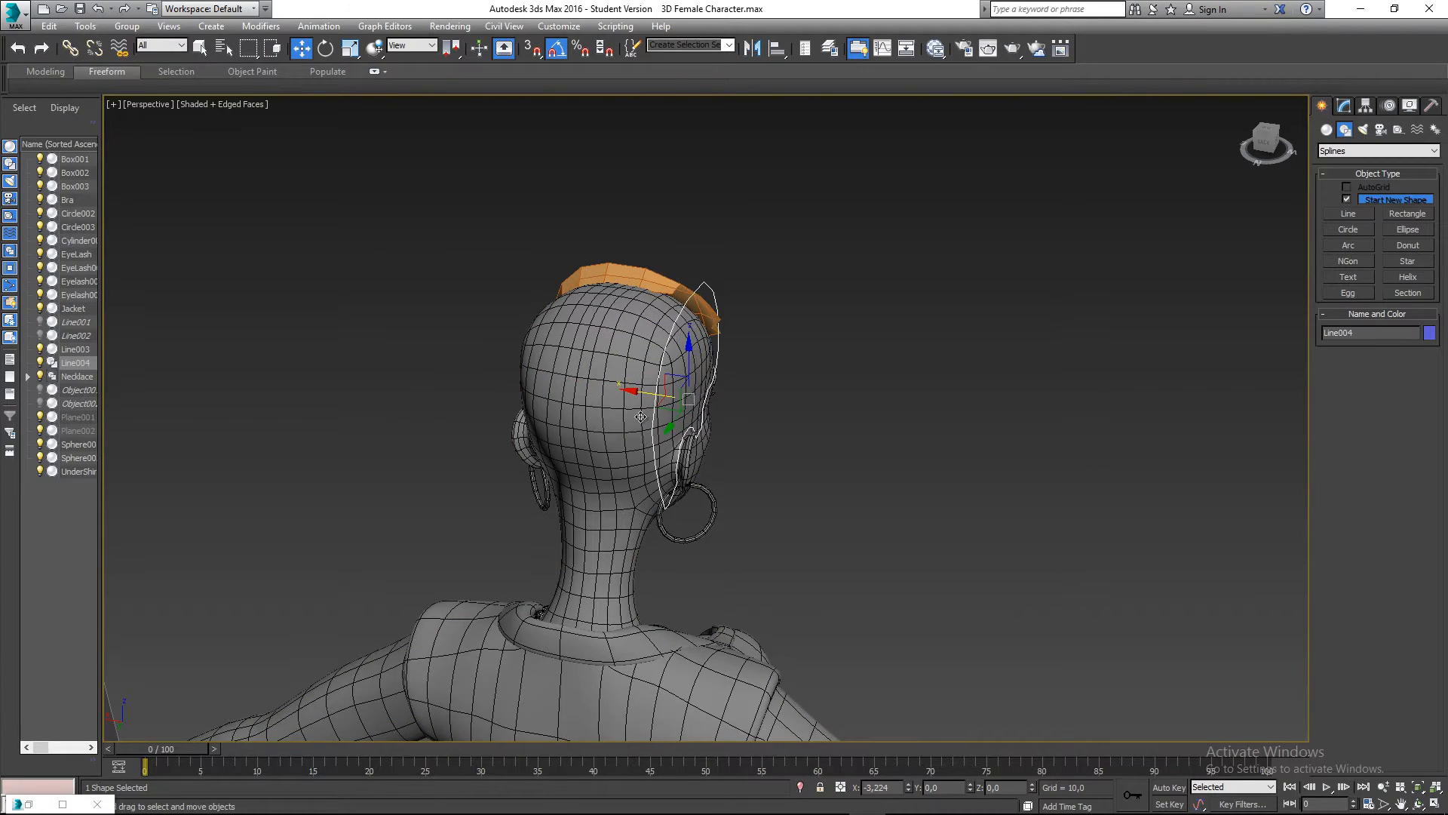
pyautogui.keyDown('alt'); pyautogui.moveTo(660, 420); pyautogui.dragTo(1239, 233, button='middle'); pyautogui.keyUp('alt')
# - Enter vertex editing on the outline and move its rear crown vertices sideways toward the middle of the head
pyautogui.click(1345, 105)
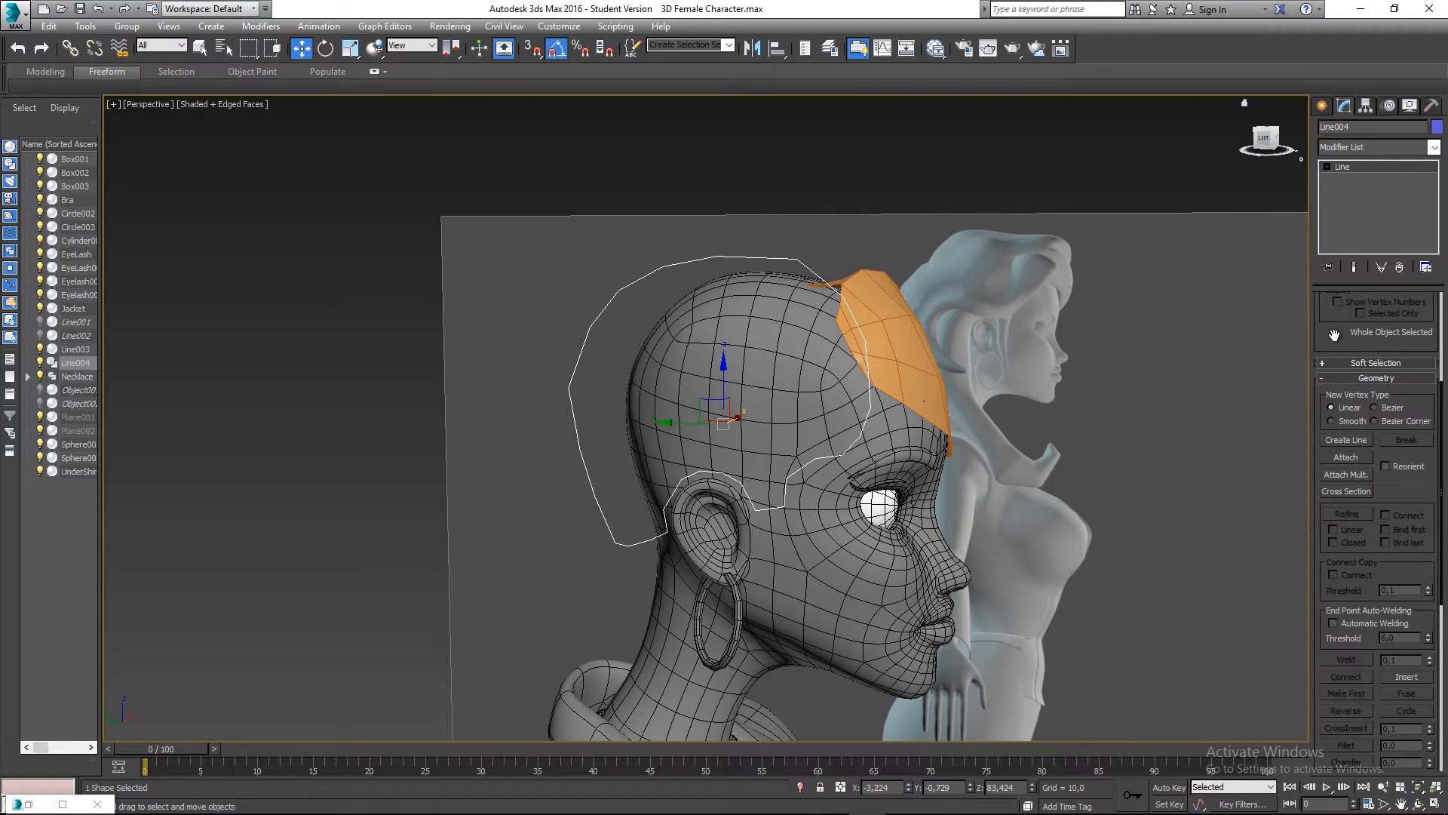
pyautogui.scroll(5, 1335, 335)
pyautogui.click(1358, 353)
pyautogui.keyDown('alt'); pyautogui.moveTo(720, 337); pyautogui.dragTo(796, 291, button='middle'); pyautogui.keyUp('alt')
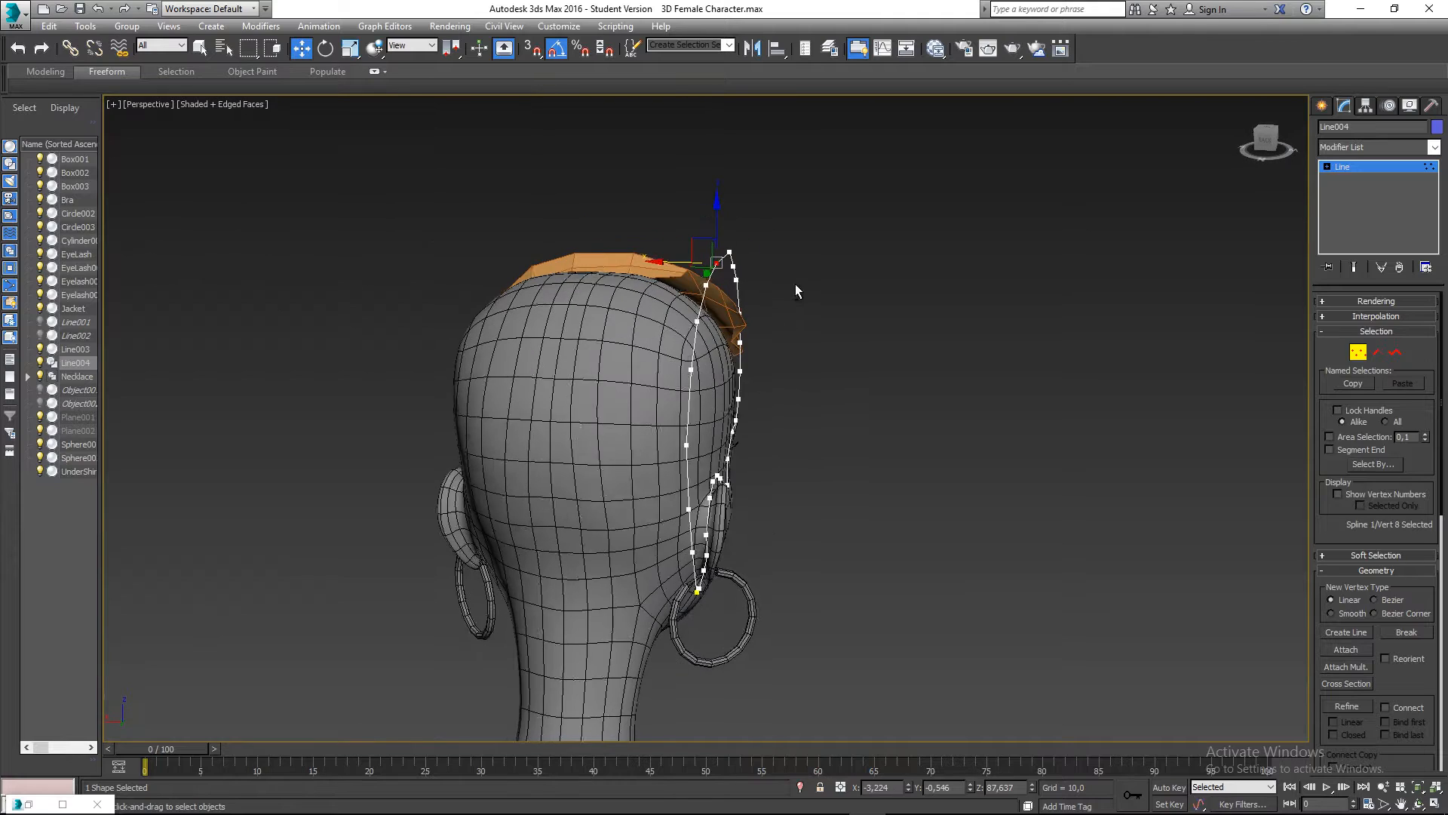
pyautogui.click(717, 262)
pyautogui.moveTo(618, 257); pyautogui.dragTo(654, 260)
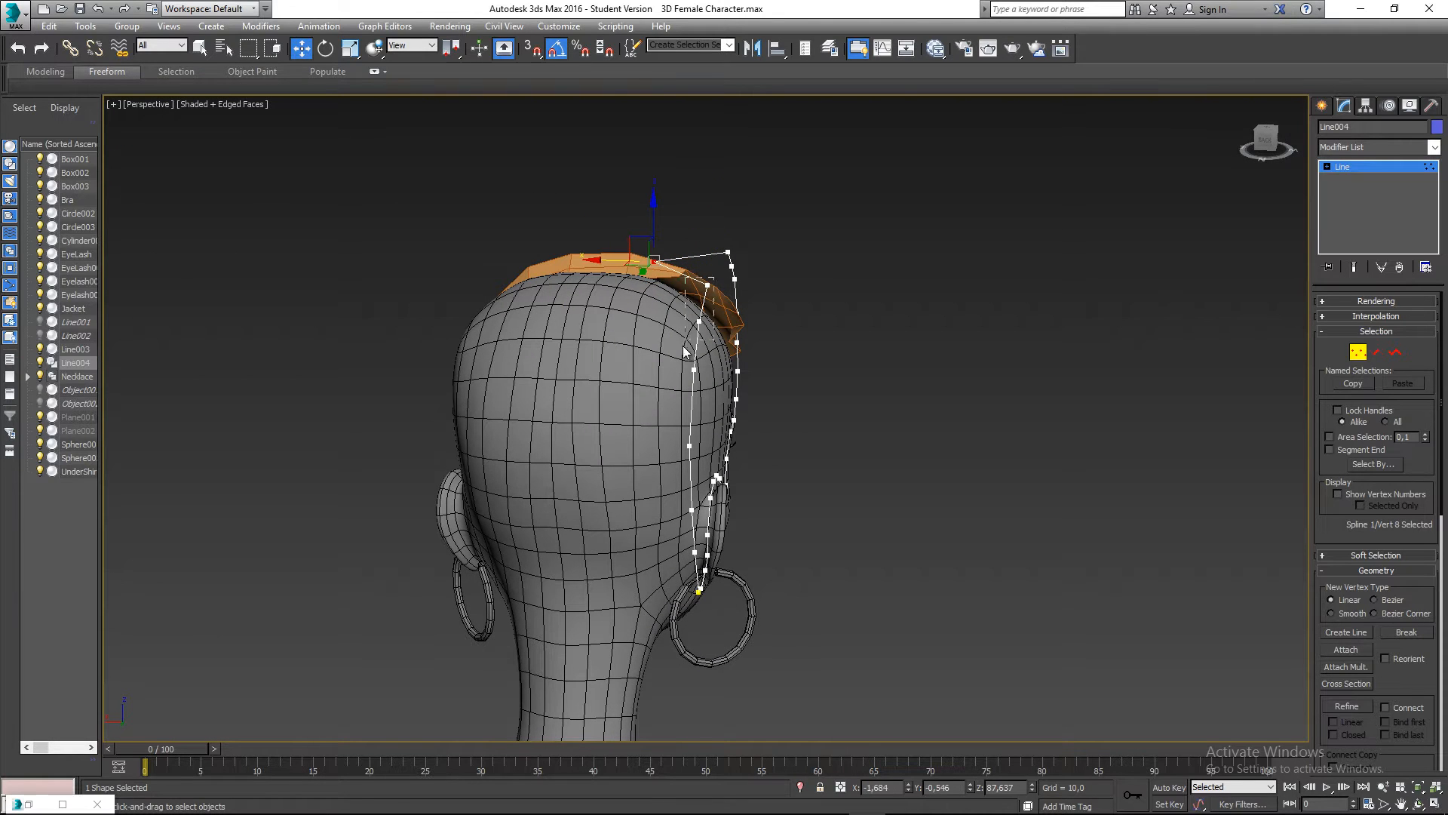
pyautogui.moveTo(685, 351); pyautogui.dragTo(570, 316)
# - In the wireframe Front view, shift the two rear crown vertices to the head's midline and the next two crown vertices inward
pyautogui.press('f')
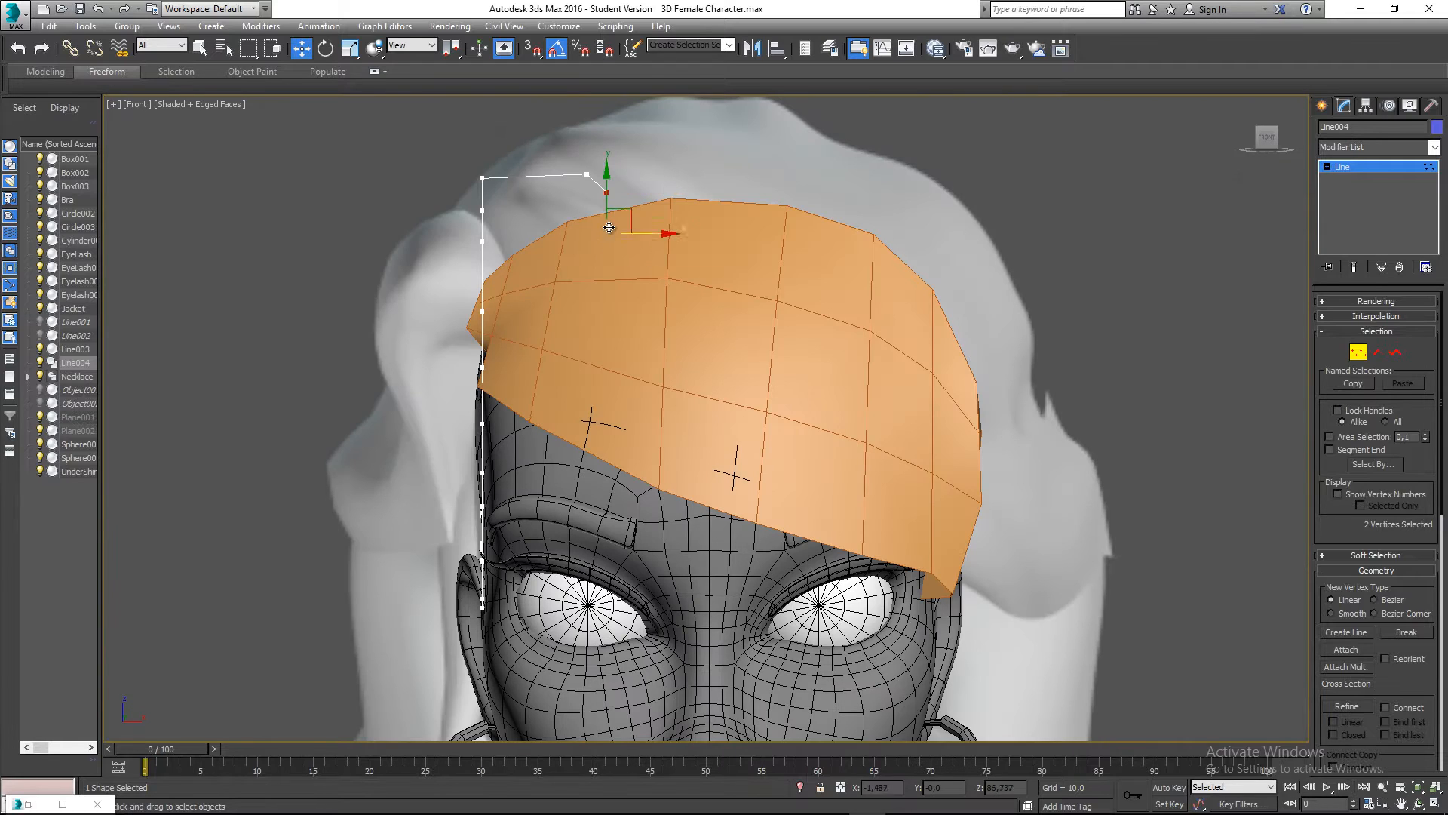
pyautogui.press('F3')
pyautogui.moveTo(609, 227); pyautogui.dragTo(567, 229, button='middle')
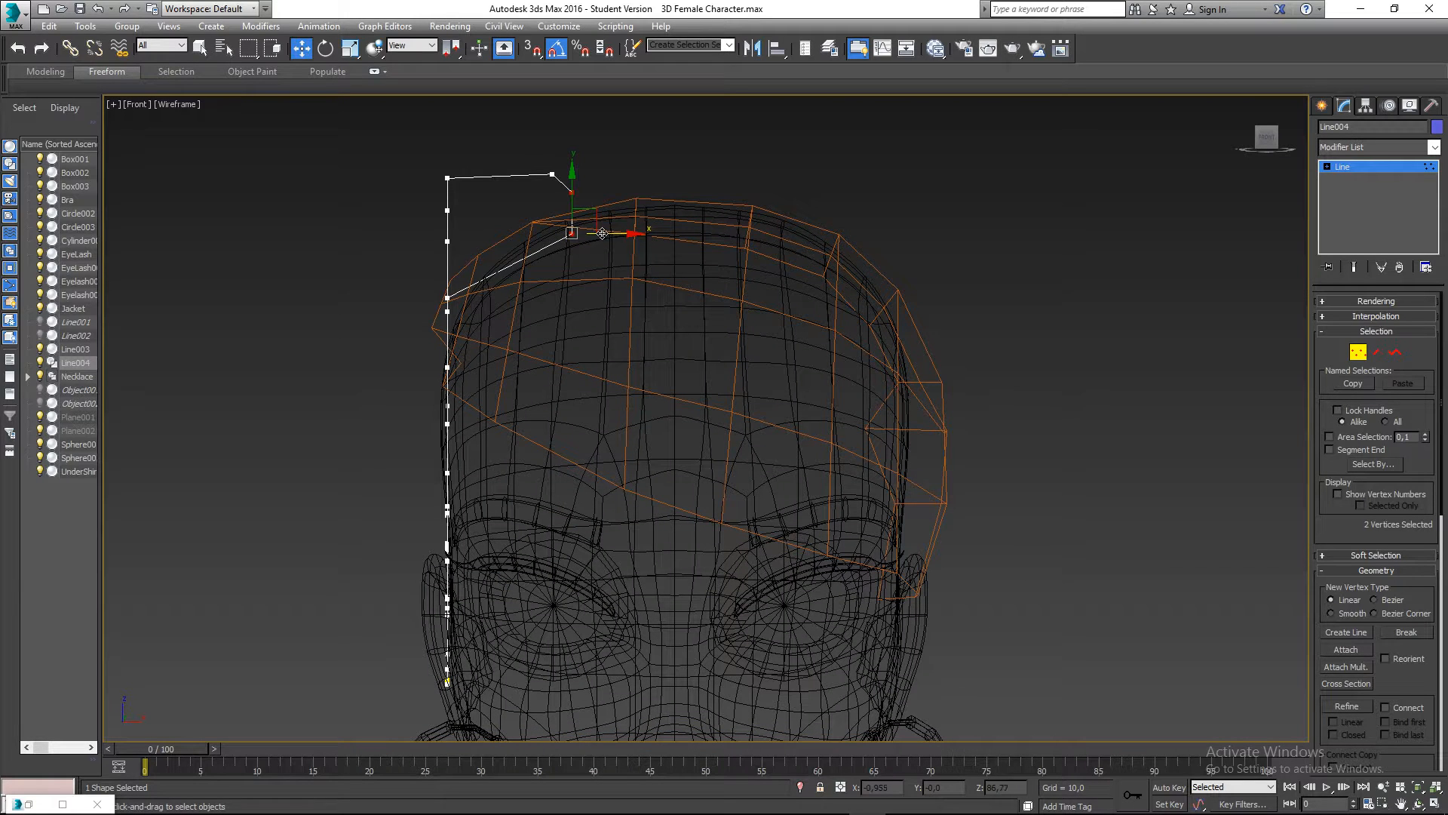
pyautogui.moveTo(602, 233); pyautogui.dragTo(704, 233)
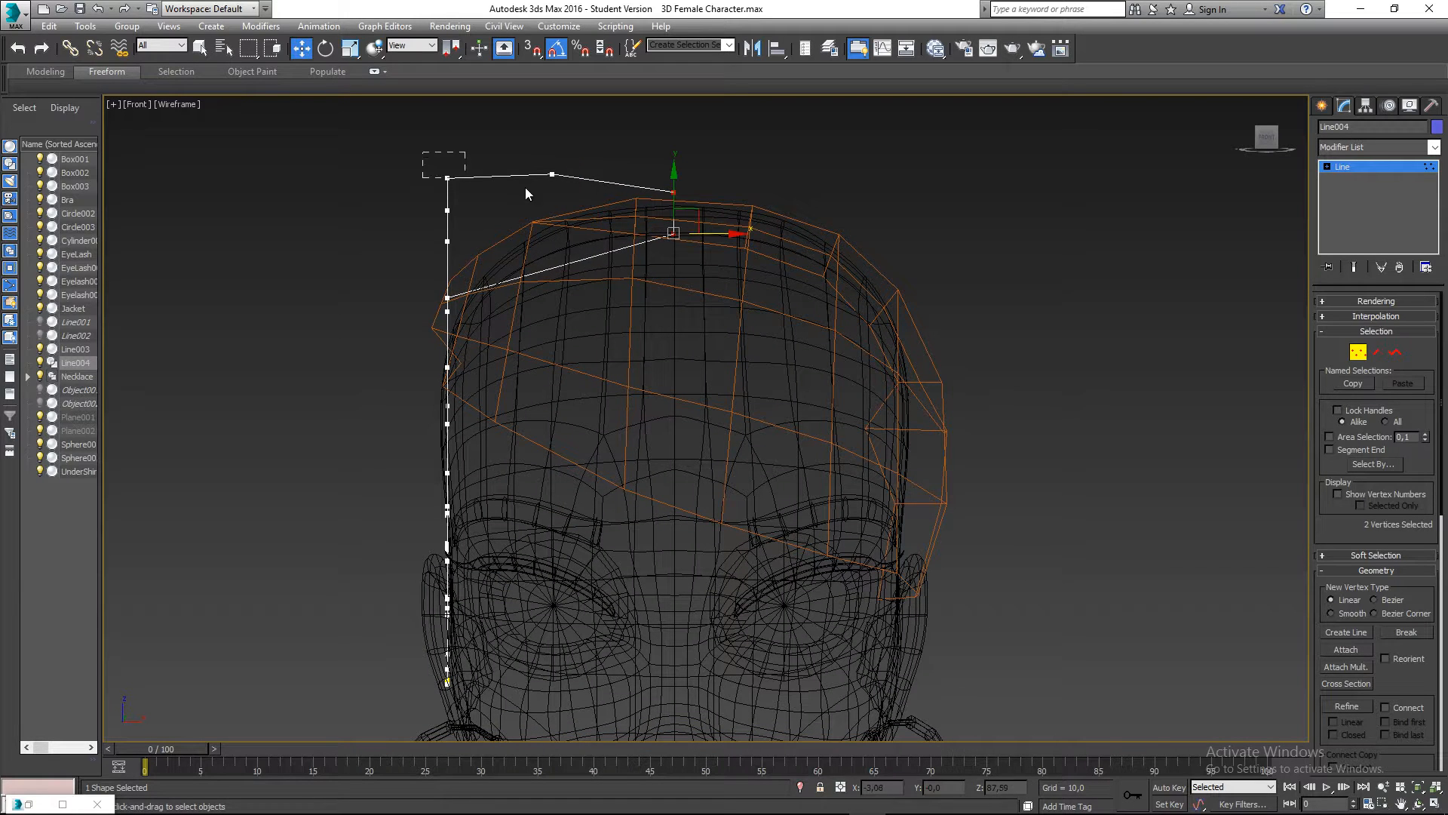
pyautogui.moveTo(526, 189); pyautogui.dragTo(683, 168)
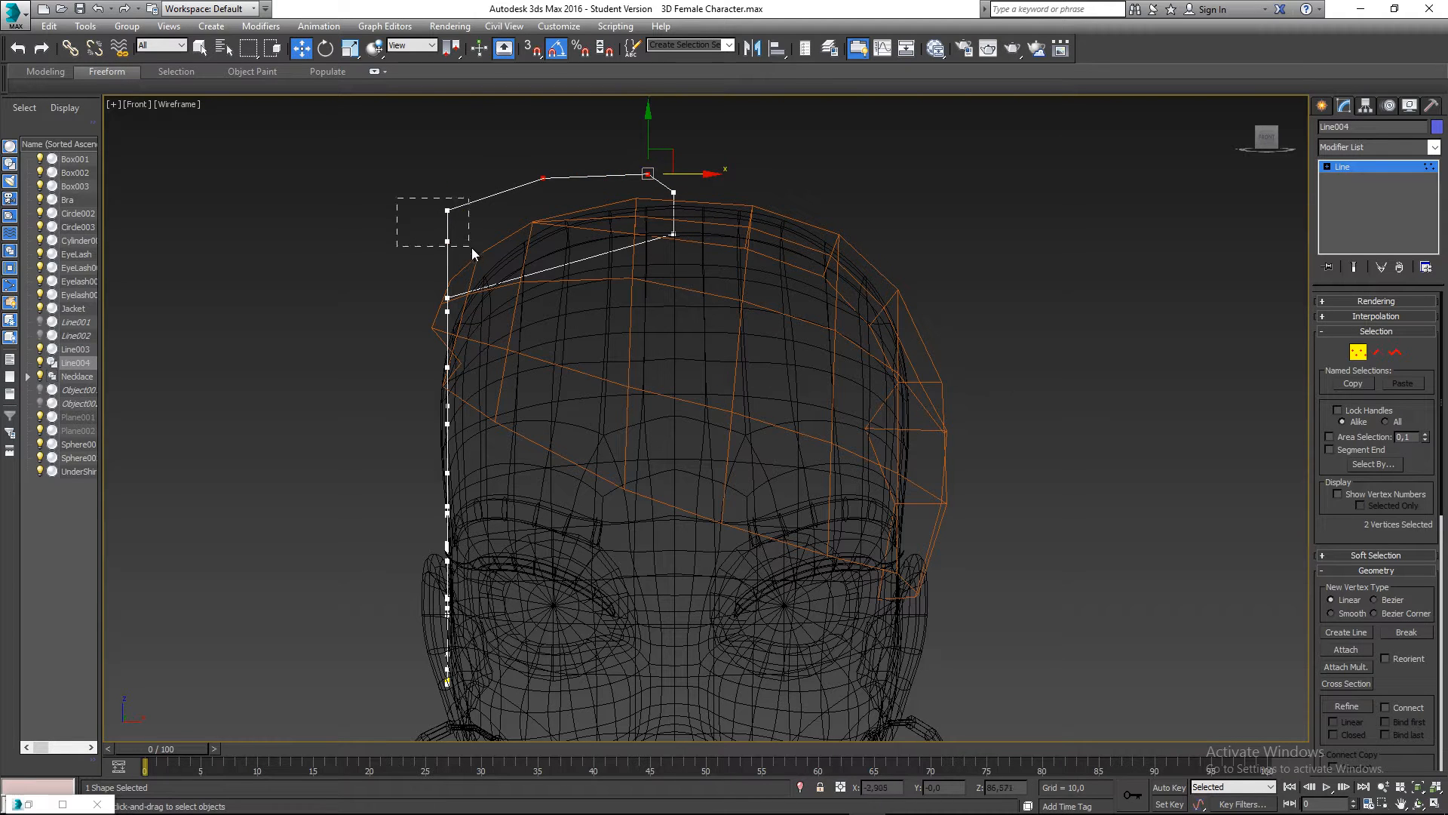
# - Move the outline's remaining top vertices inward one after another to form a rounded curve from the side up to the crown
pyautogui.moveTo(473, 253); pyautogui.dragTo(602, 186)
pyautogui.click(544, 178)
pyautogui.click(501, 210)
pyautogui.click(565, 213)
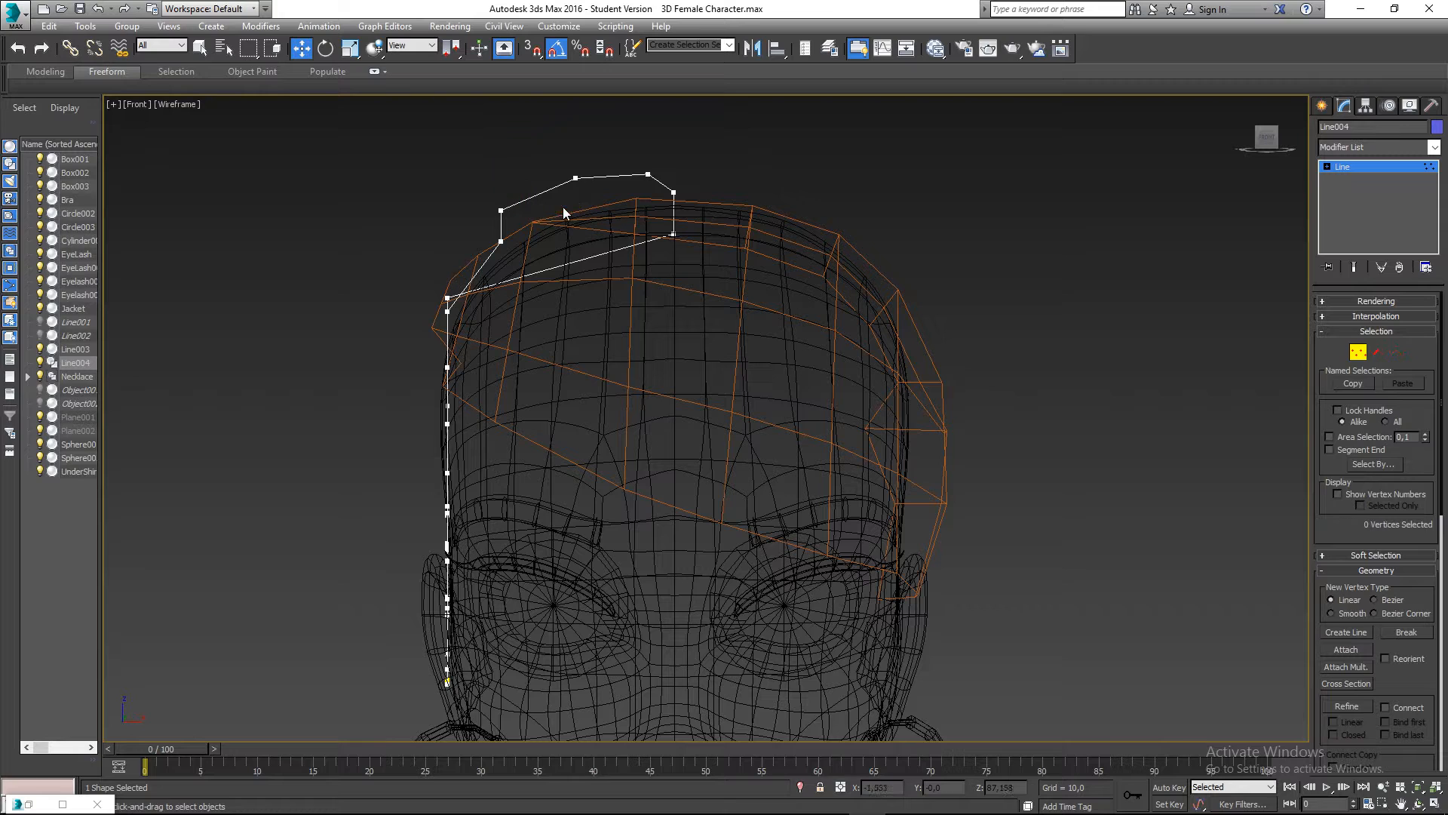
pyautogui.click(498, 212)
pyautogui.moveTo(521, 211); pyautogui.dragTo(553, 211)
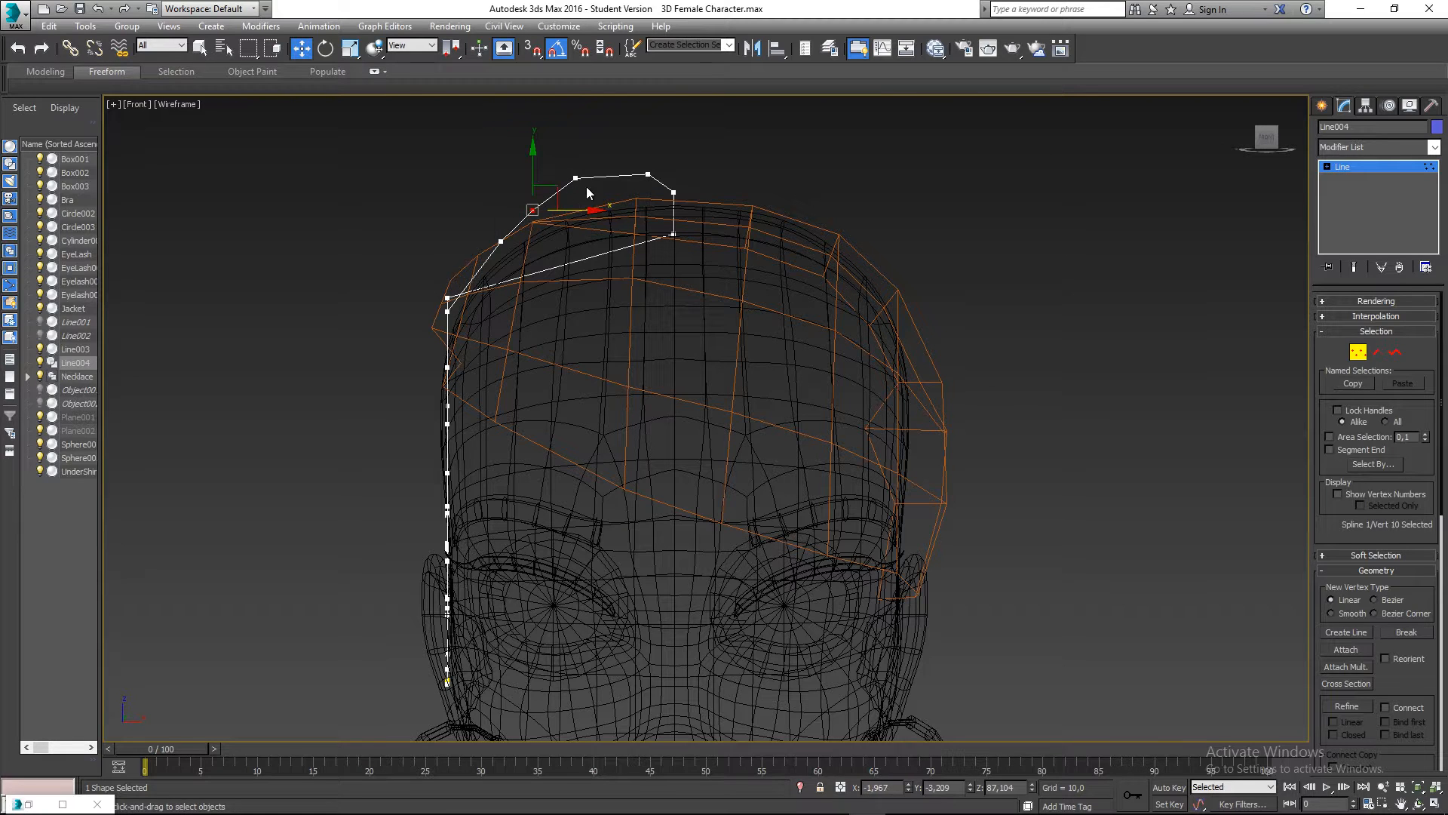
pyautogui.click(576, 178)
pyautogui.moveTo(597, 166); pyautogui.dragTo(604, 175)
# - Back in the shaded Perspective view, move the three vertices along the back of the head sideways to its midline
pyautogui.moveTo(487, 379); pyautogui.dragTo(494, 318, button='middle')
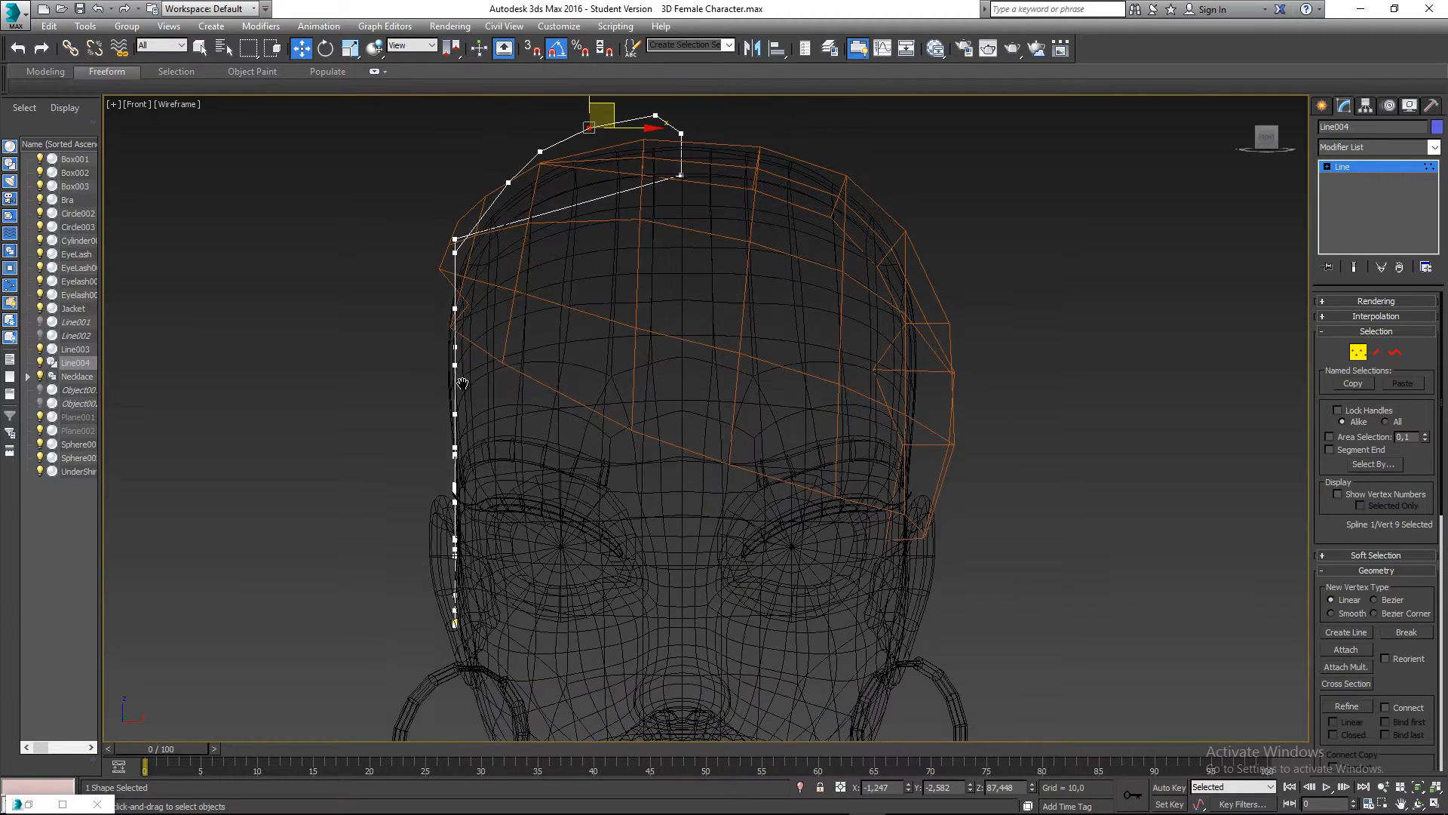
pyautogui.moveTo(462, 470); pyautogui.dragTo(462, 414, button='middle')
pyautogui.press('p')
pyautogui.scroll(-2, 433, 362)
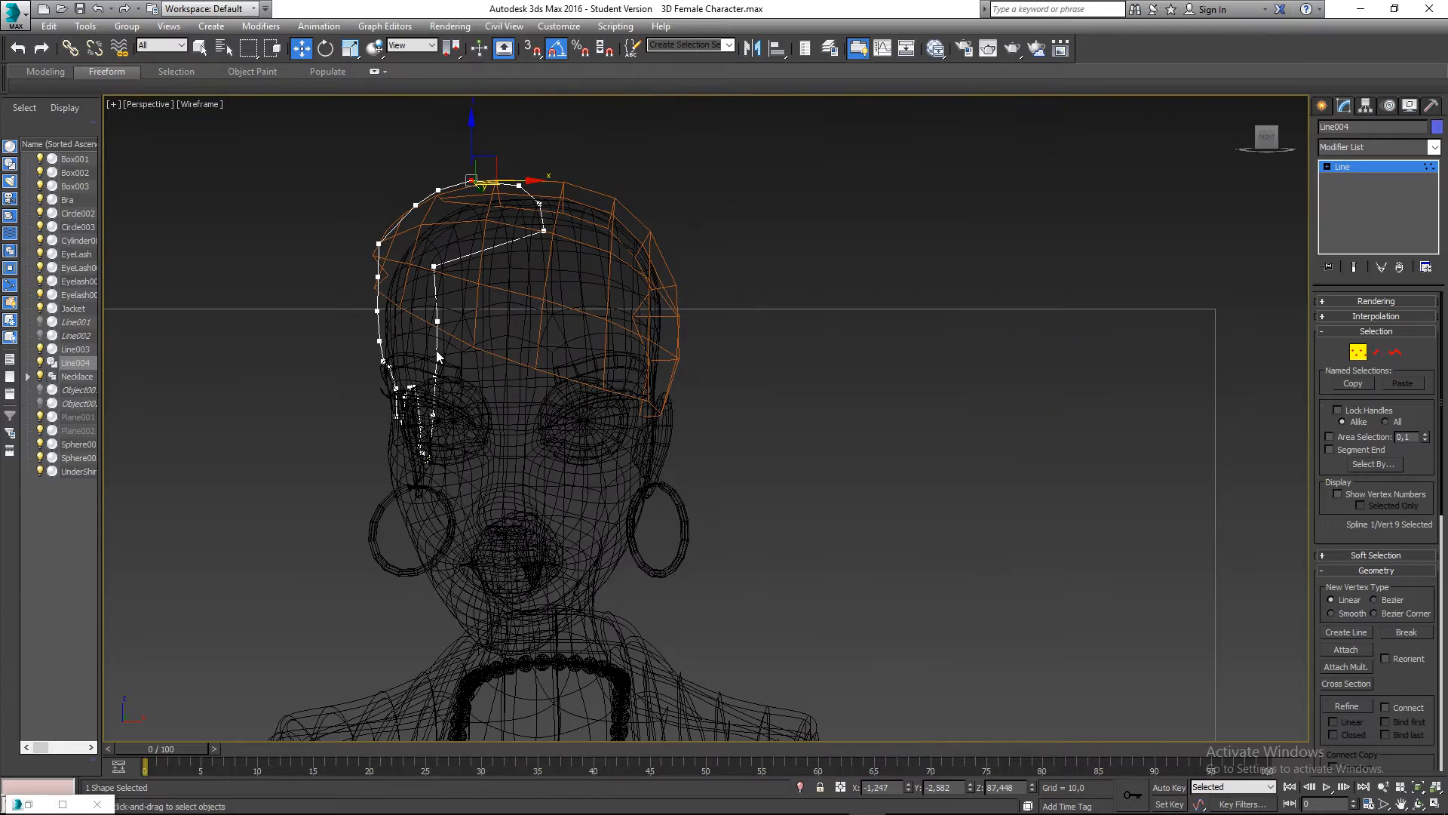
pyautogui.press('F3')
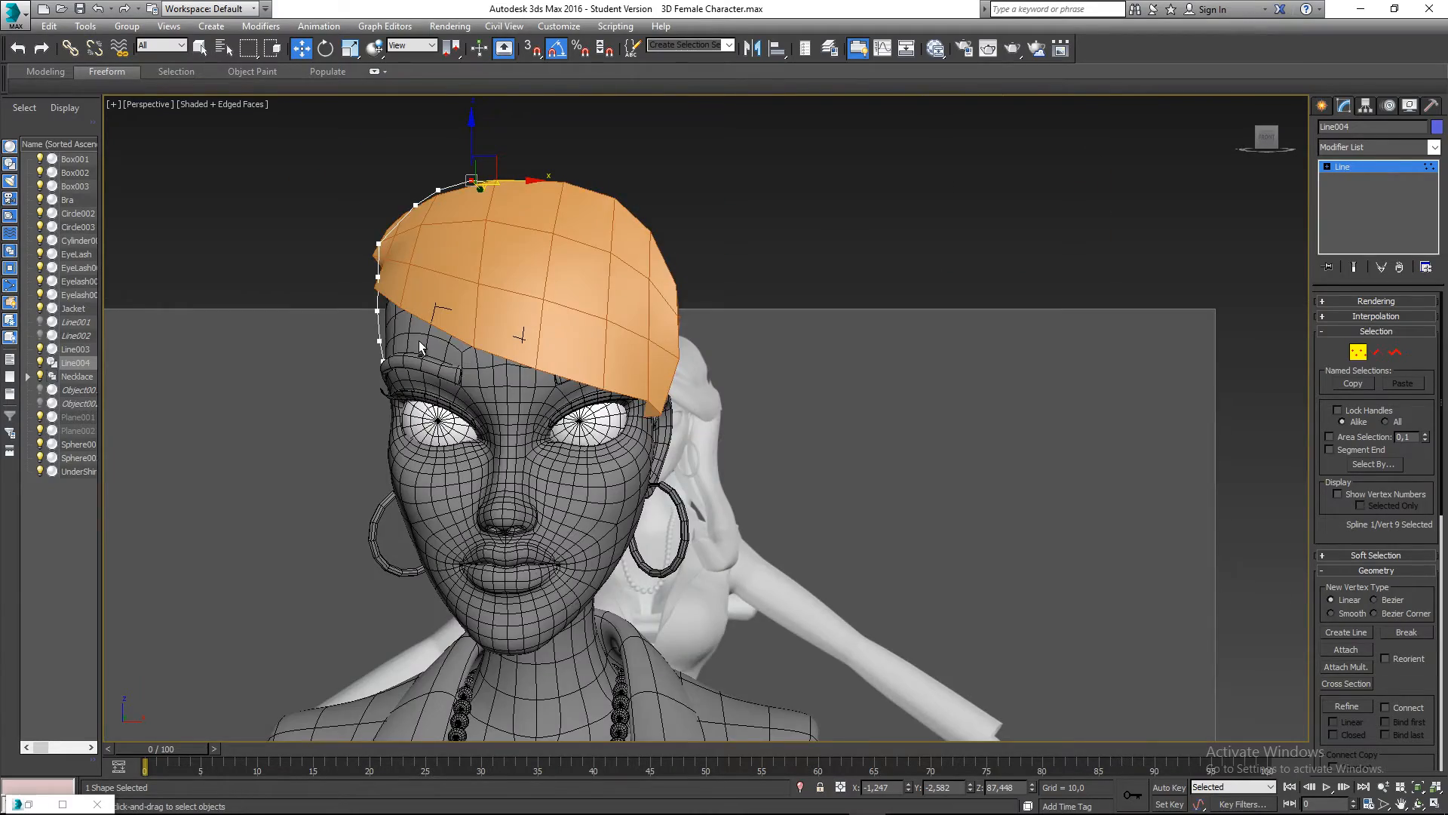
pyautogui.keyDown('alt'); pyautogui.moveTo(420, 347); pyautogui.dragTo(223, 257, button='middle'); pyautogui.keyUp('alt')
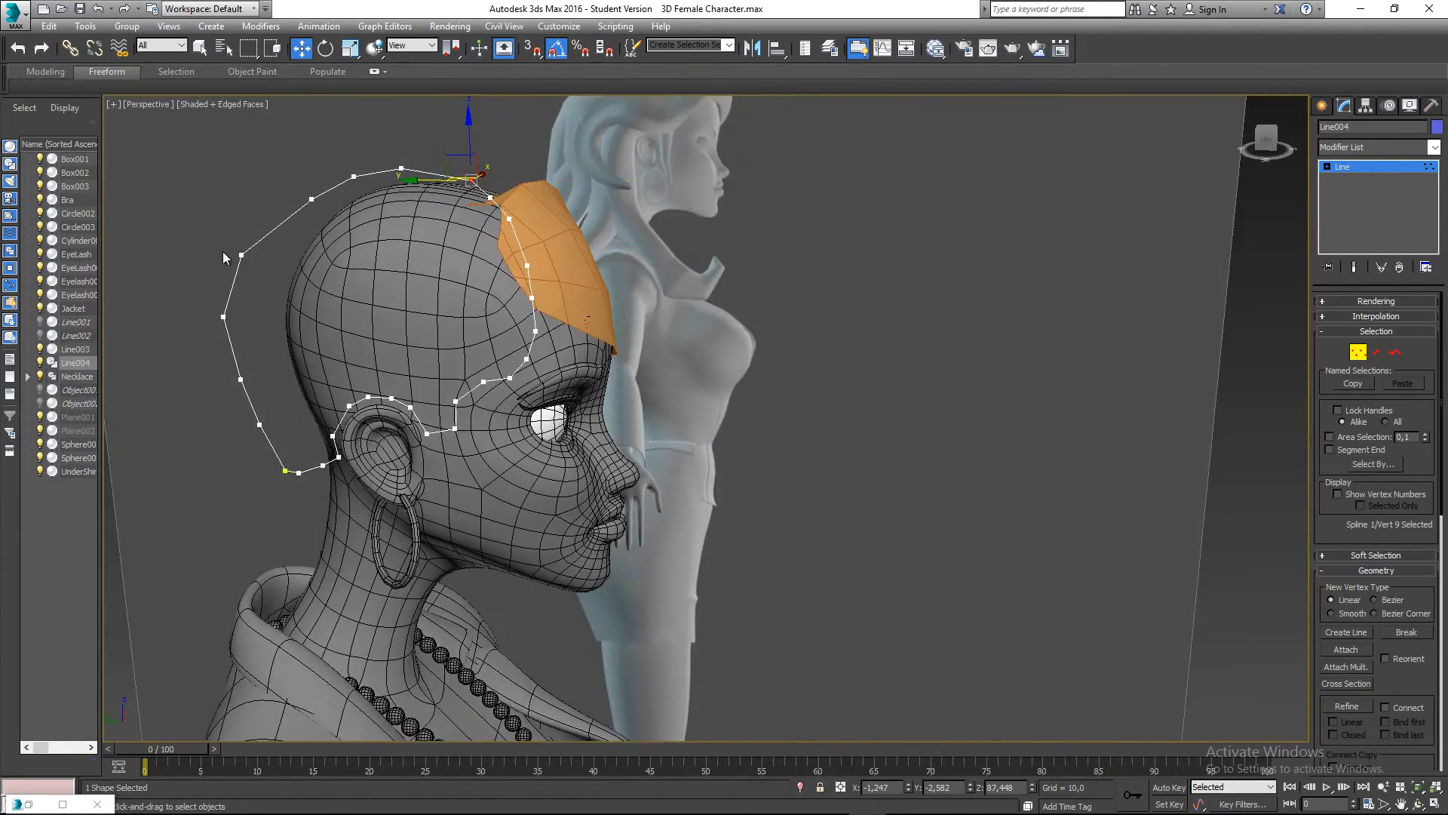
pyautogui.moveTo(284, 392); pyautogui.dragTo(285, 394)
pyautogui.keyDown('alt'); pyautogui.moveTo(200, 387); pyautogui.dragTo(422, 362, button='middle'); pyautogui.keyUp('alt')
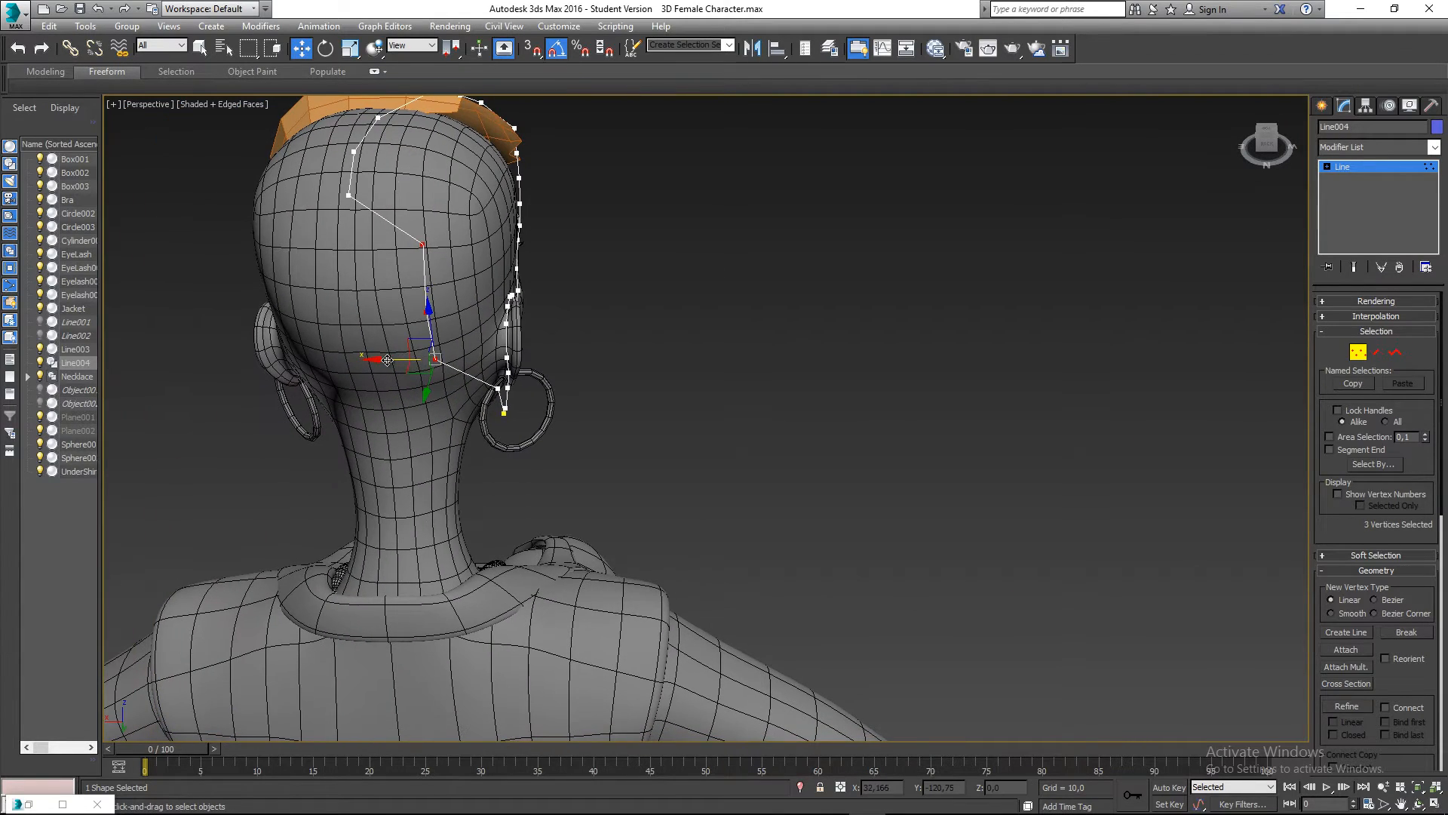
pyautogui.moveTo(387, 360); pyautogui.dragTo(313, 360)
pyautogui.keyDown('alt'); pyautogui.moveTo(421, 317); pyautogui.dragTo(427, 354, button='middle'); pyautogui.keyUp('alt')
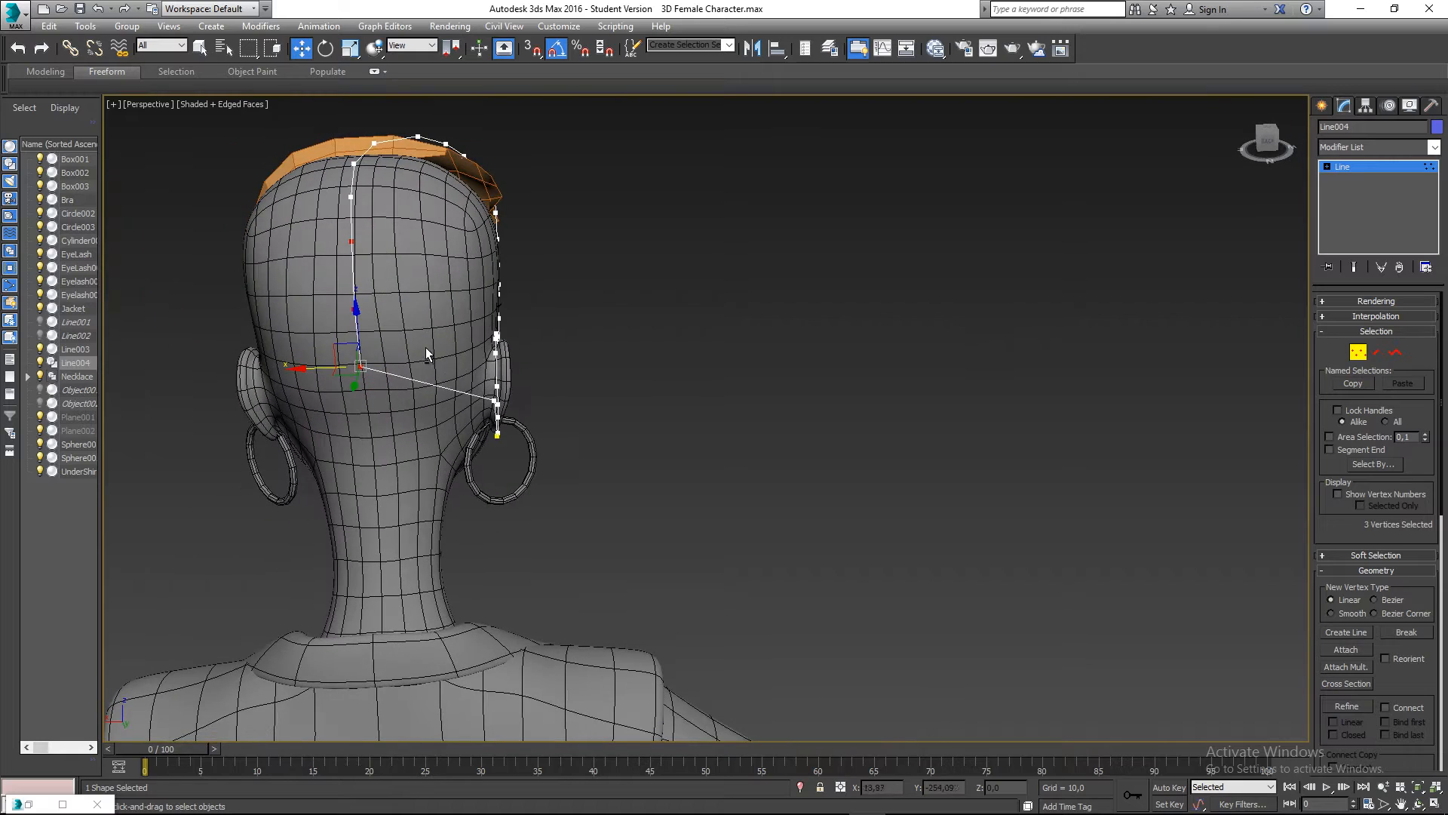
# - Move the lowest nape vertices to the head's midline and ease the vertices leading to the ear inward along the neck
pyautogui.moveTo(490, 419); pyautogui.dragTo(489, 419)
pyautogui.keyDown('alt'); pyautogui.moveTo(489, 420); pyautogui.dragTo(447, 430, button='middle'); pyautogui.keyUp('alt')
pyautogui.click(449, 428)
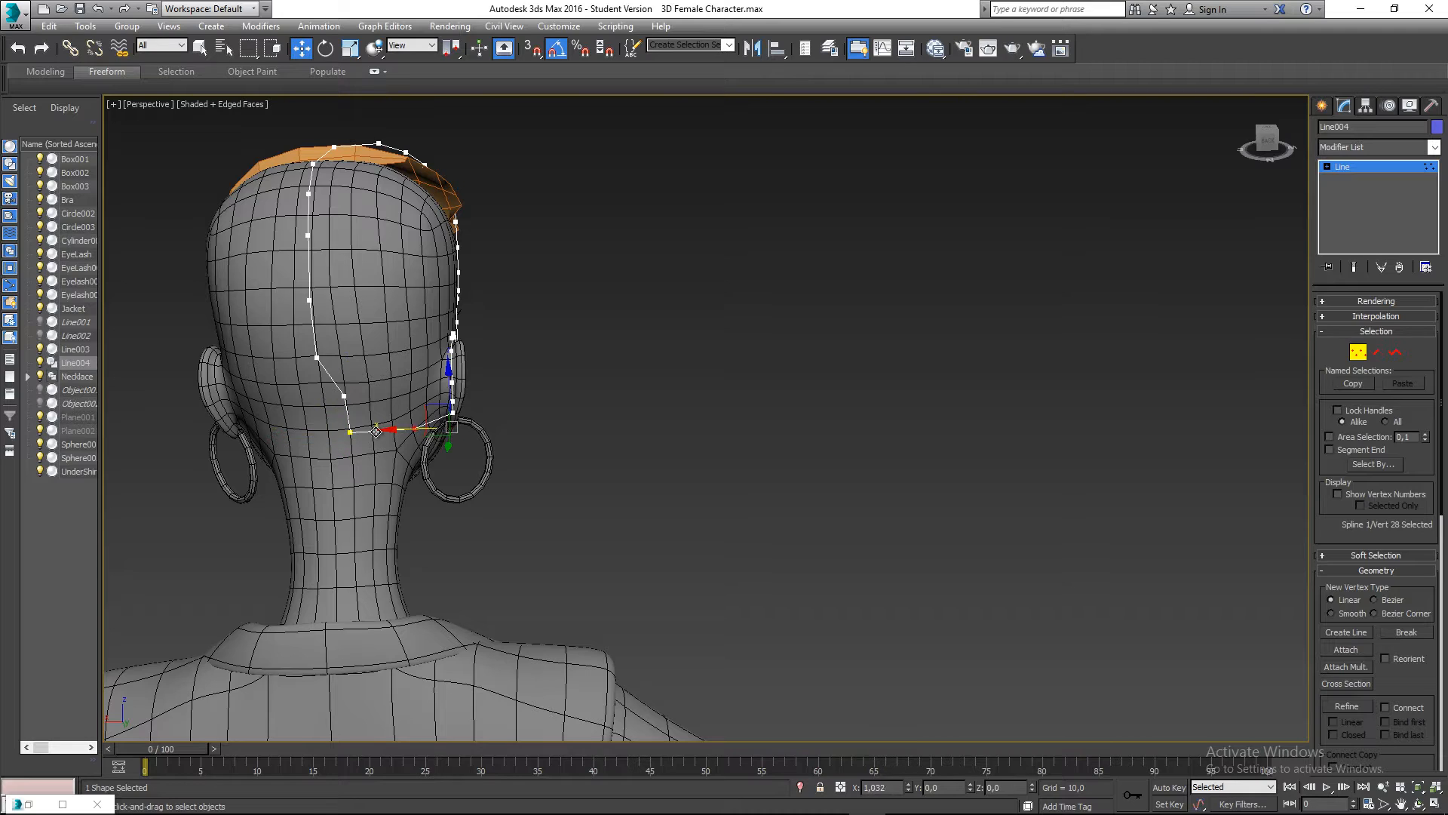
pyautogui.moveTo(375, 432); pyautogui.dragTo(328, 432)
pyautogui.keyDown('alt'); pyautogui.moveTo(394, 415); pyautogui.dragTo(443, 414, button='middle'); pyautogui.keyUp('alt')
pyautogui.moveTo(412, 409); pyautogui.dragTo(402, 406)
pyautogui.moveTo(507, 398)
pyautogui.keyDown('alt'); pyautogui.mouseDown(button='middle')
pyautogui.moveTo(572, 384)
pyautogui.moveTo(367, 363)
pyautogui.moveTo(486, 347)
pyautogui.moveTo(488, 419)
pyautogui.mouseUp(button='middle'); pyautogui.keyUp('alt')
# - Nudge the vertex at the front hair's side edge inward and align the crown vertices with the head's midline from above
pyautogui.click(514, 265)
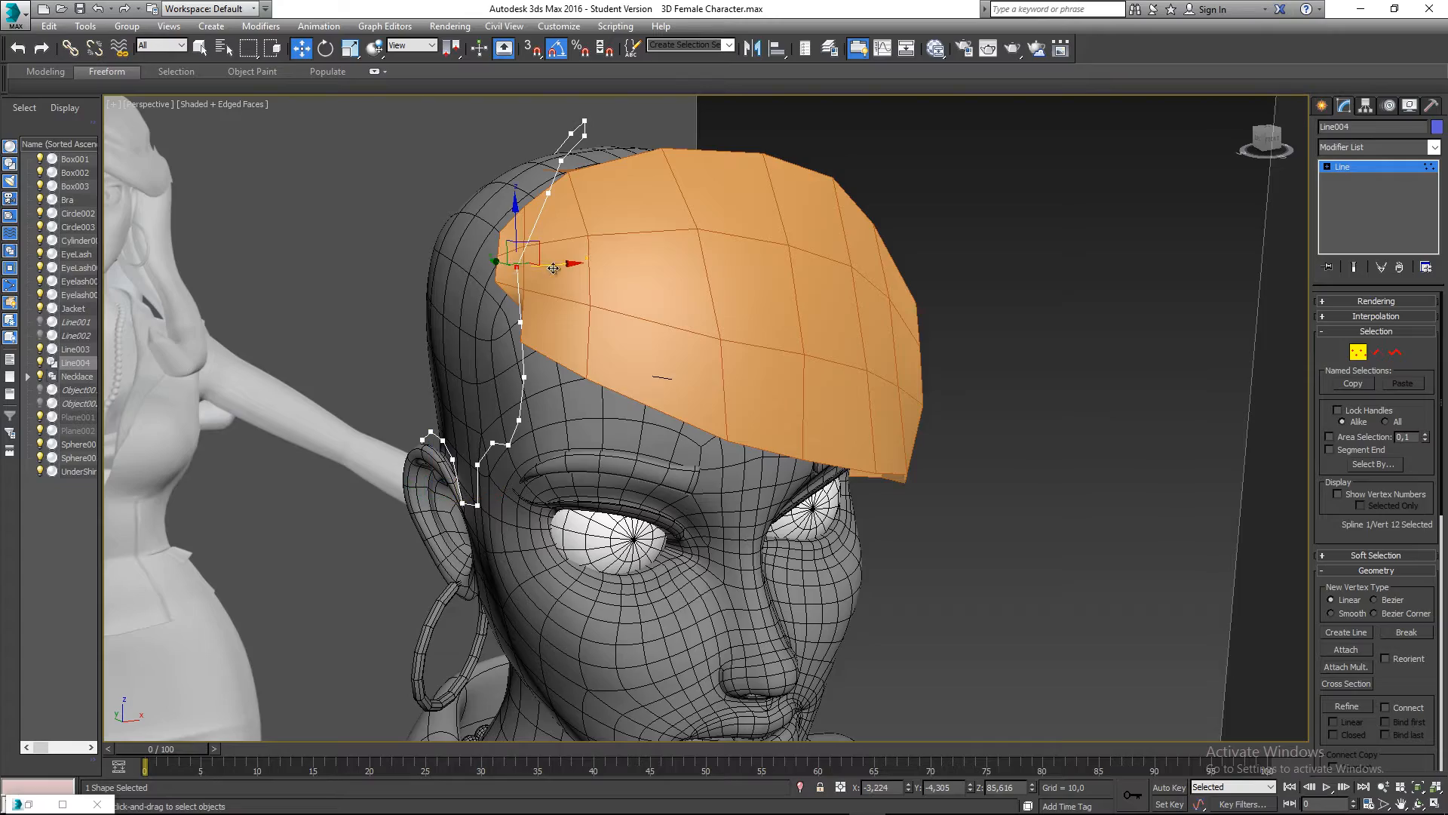
pyautogui.keyDown('alt'); pyautogui.moveTo(517, 251); pyautogui.dragTo(674, 356, button='middle'); pyautogui.keyUp('alt')
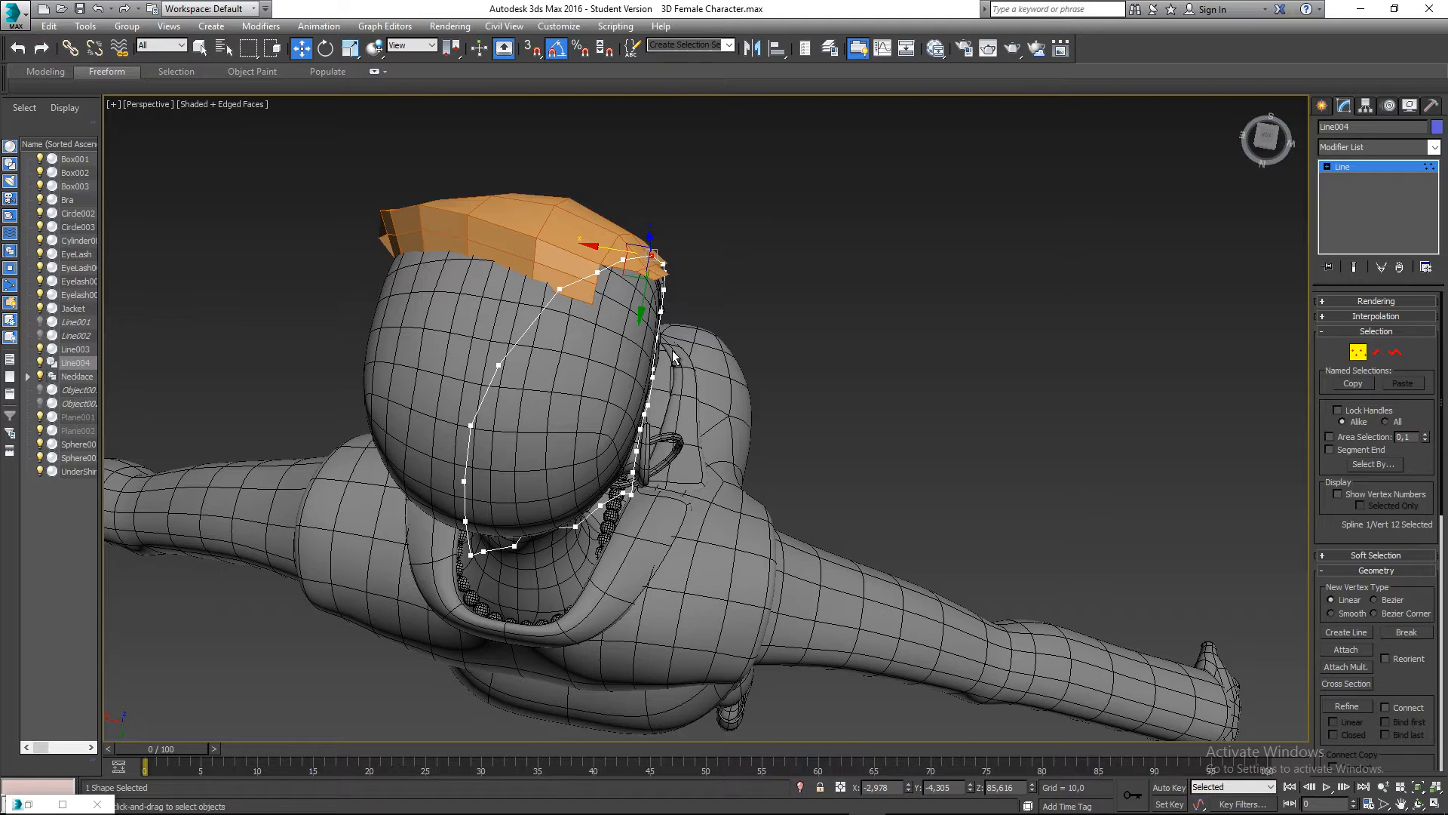
pyautogui.click(559, 289)
pyautogui.keyDown('alt'); pyautogui.moveTo(560, 289); pyautogui.dragTo(520, 363, button='middle'); pyautogui.keyUp('alt')
pyautogui.click(519, 362)
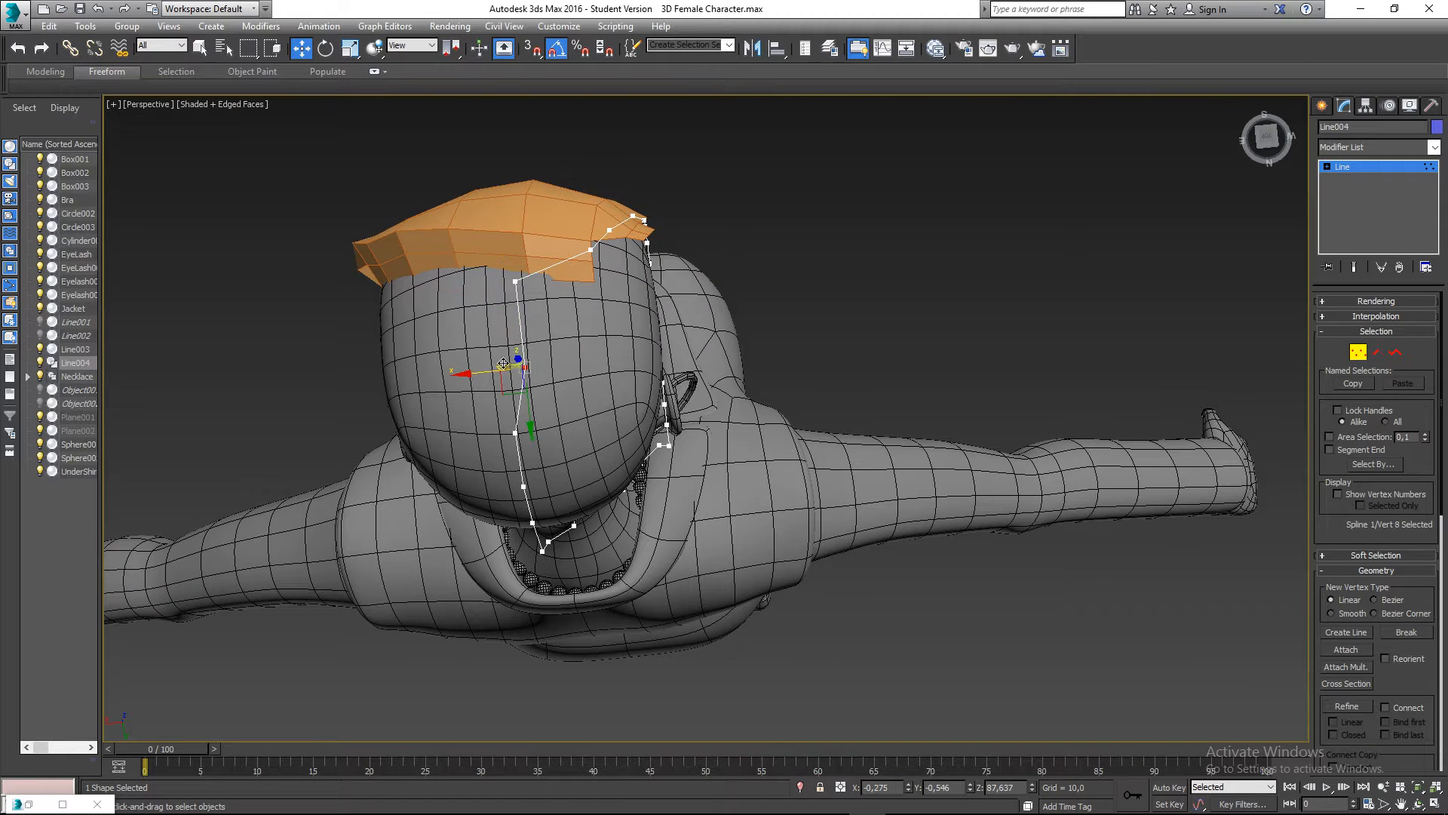
pyautogui.moveTo(488, 372); pyautogui.dragTo(470, 375)
pyautogui.click(518, 283)
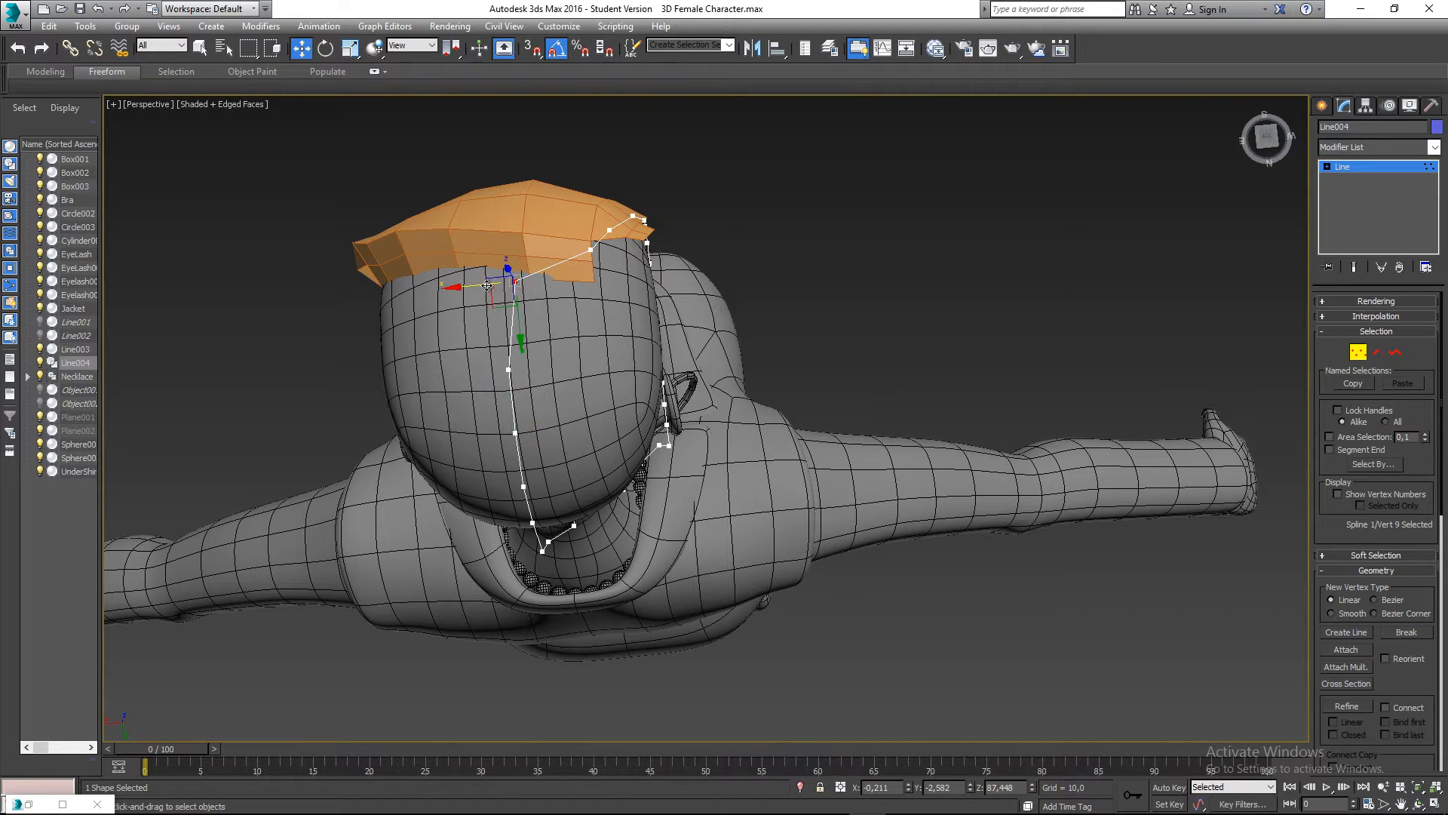
pyautogui.moveTo(518, 282); pyautogui.dragTo(547, 234)
pyautogui.click(591, 248)
pyautogui.click(607, 233)
# - Move the outline vertex behind the front hair's side edge further inward, closer to the skull
pyautogui.keyDown('alt'); pyautogui.moveTo(611, 257); pyautogui.dragTo(654, 277, button='middle'); pyautogui.keyUp('alt')
pyautogui.click(636, 282)
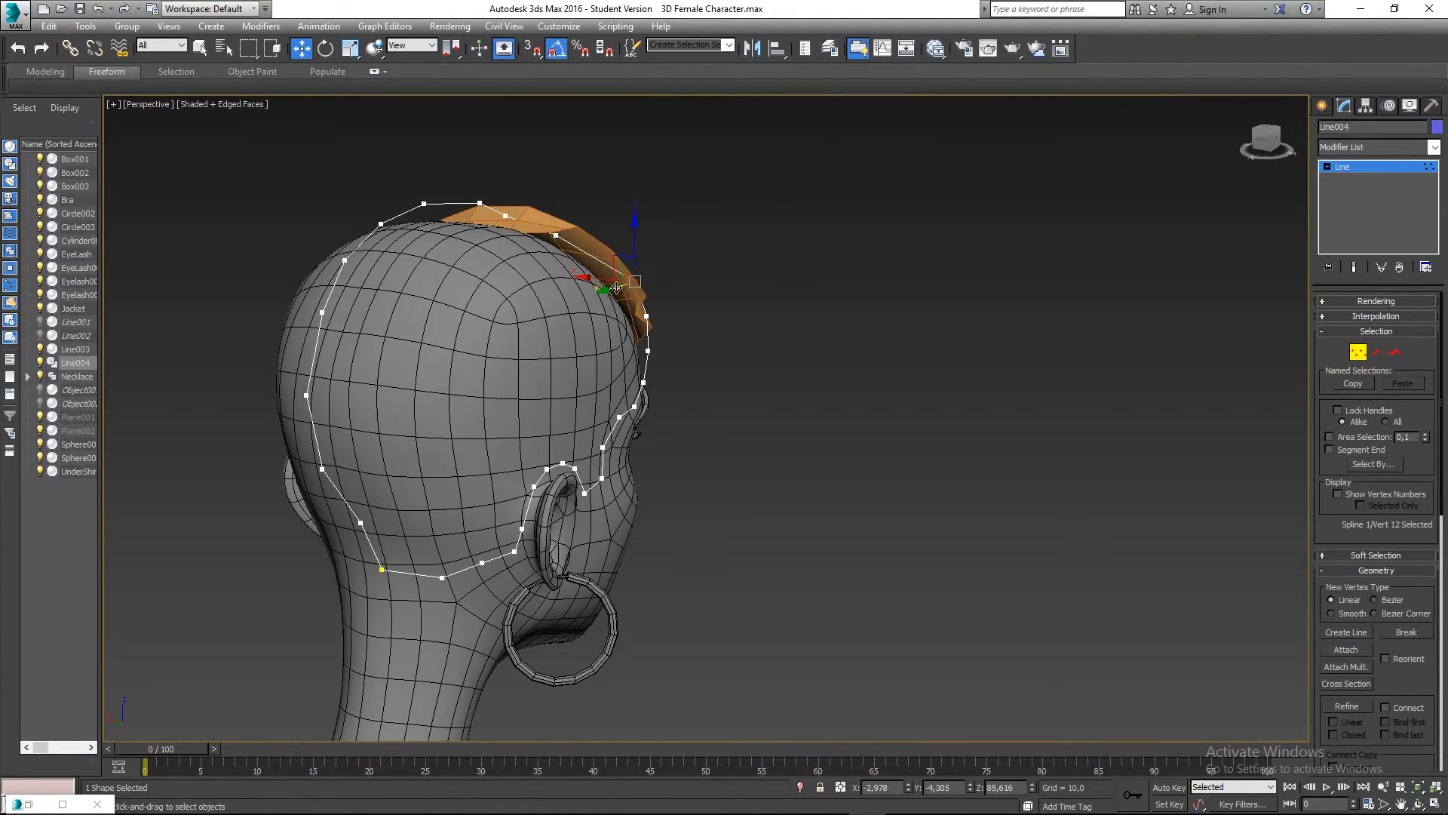
pyautogui.moveTo(602, 278); pyautogui.dragTo(584, 277)
pyautogui.keyDown('alt'); pyautogui.moveTo(594, 337); pyautogui.dragTo(611, 346, button='middle'); pyautogui.keyUp('alt')
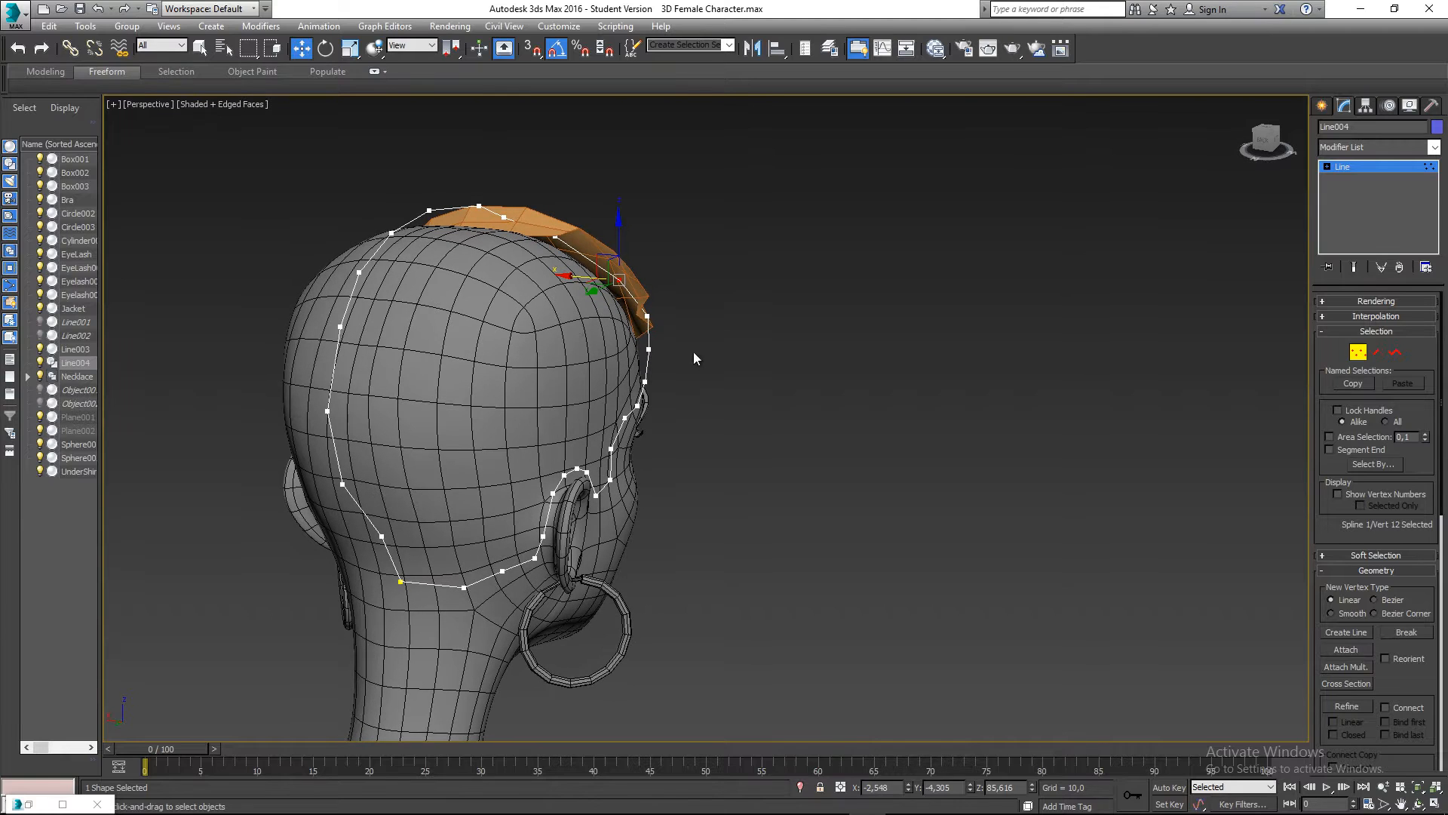
# - Edit the vertices of the closed back-hair spline and activate Refine with the Connect and Linear options enabled
pyautogui.scroll(-8, 1348, 537)
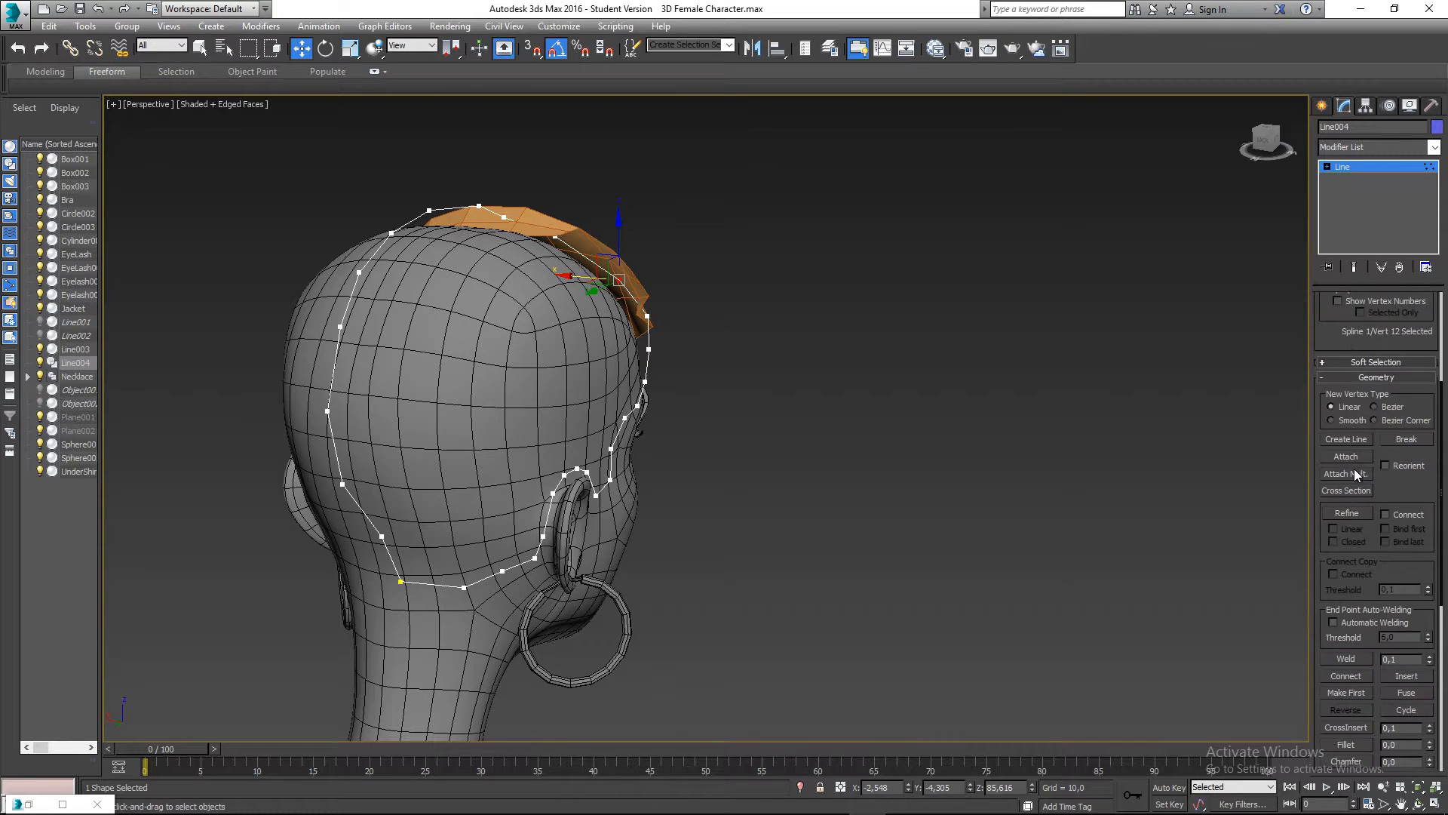
pyautogui.scroll(8, 1352, 532)
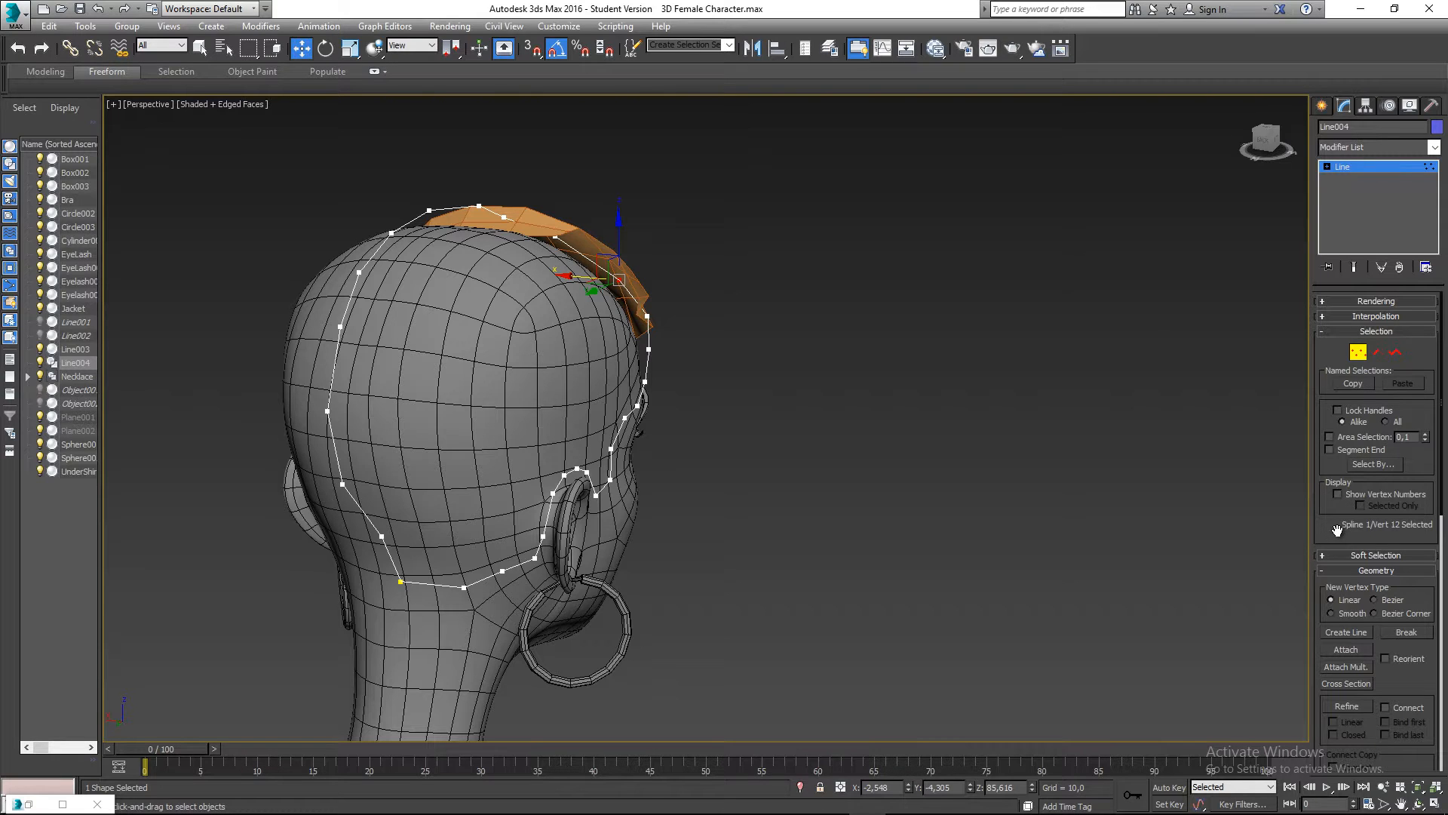
pyautogui.click(958, 385)
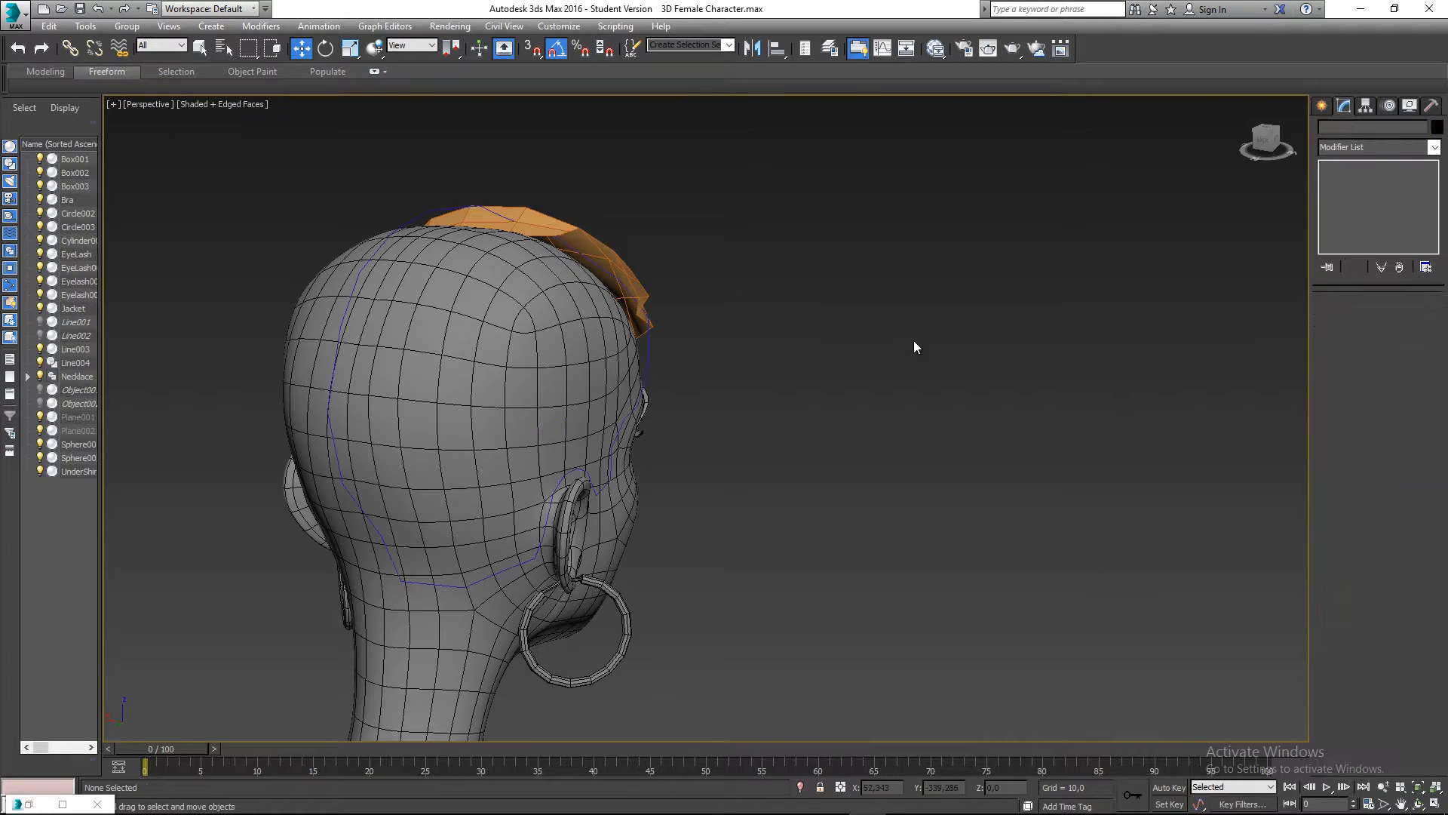
pyautogui.click(644, 348)
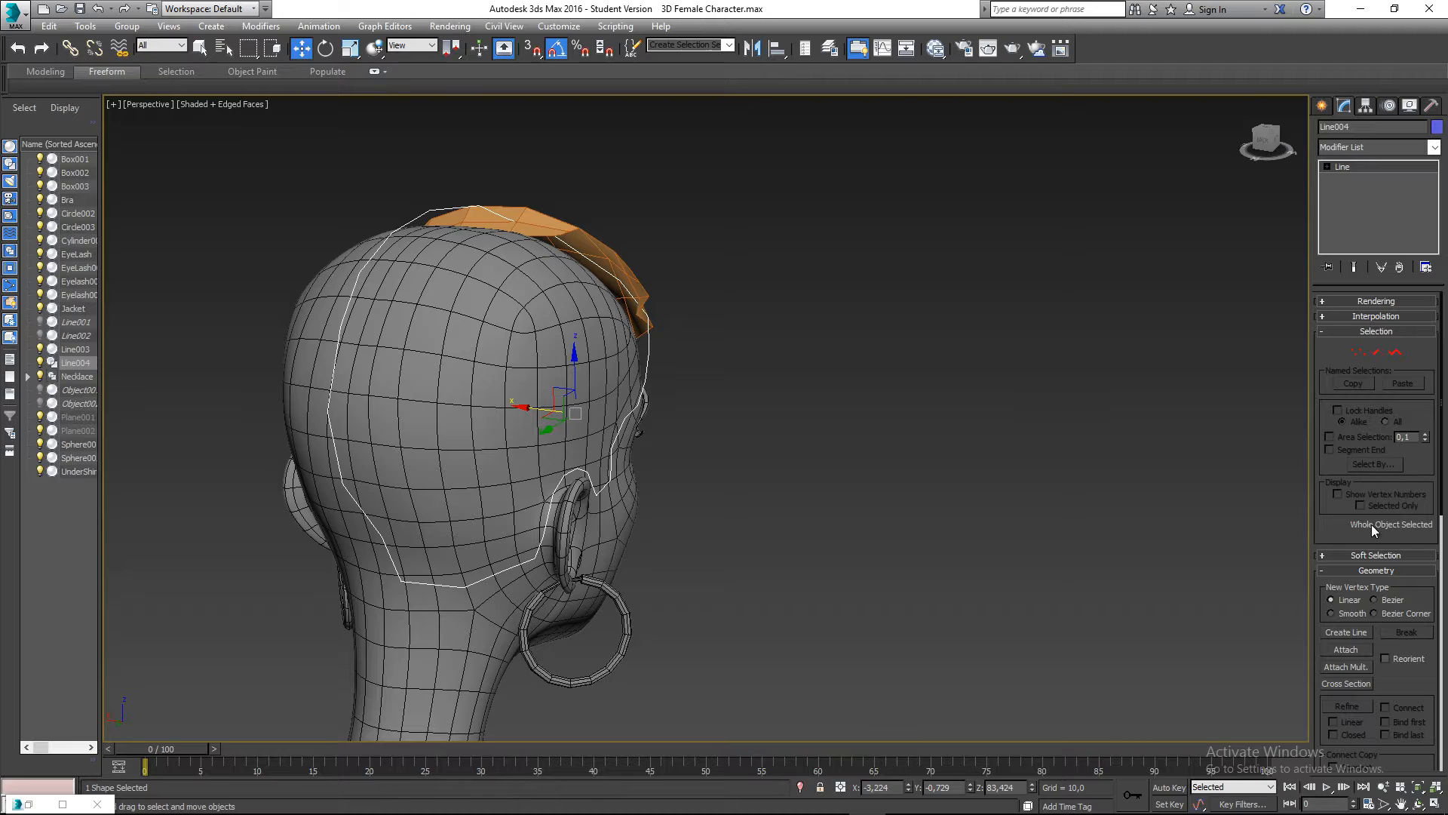
pyautogui.scroll(-10, 1350, 539)
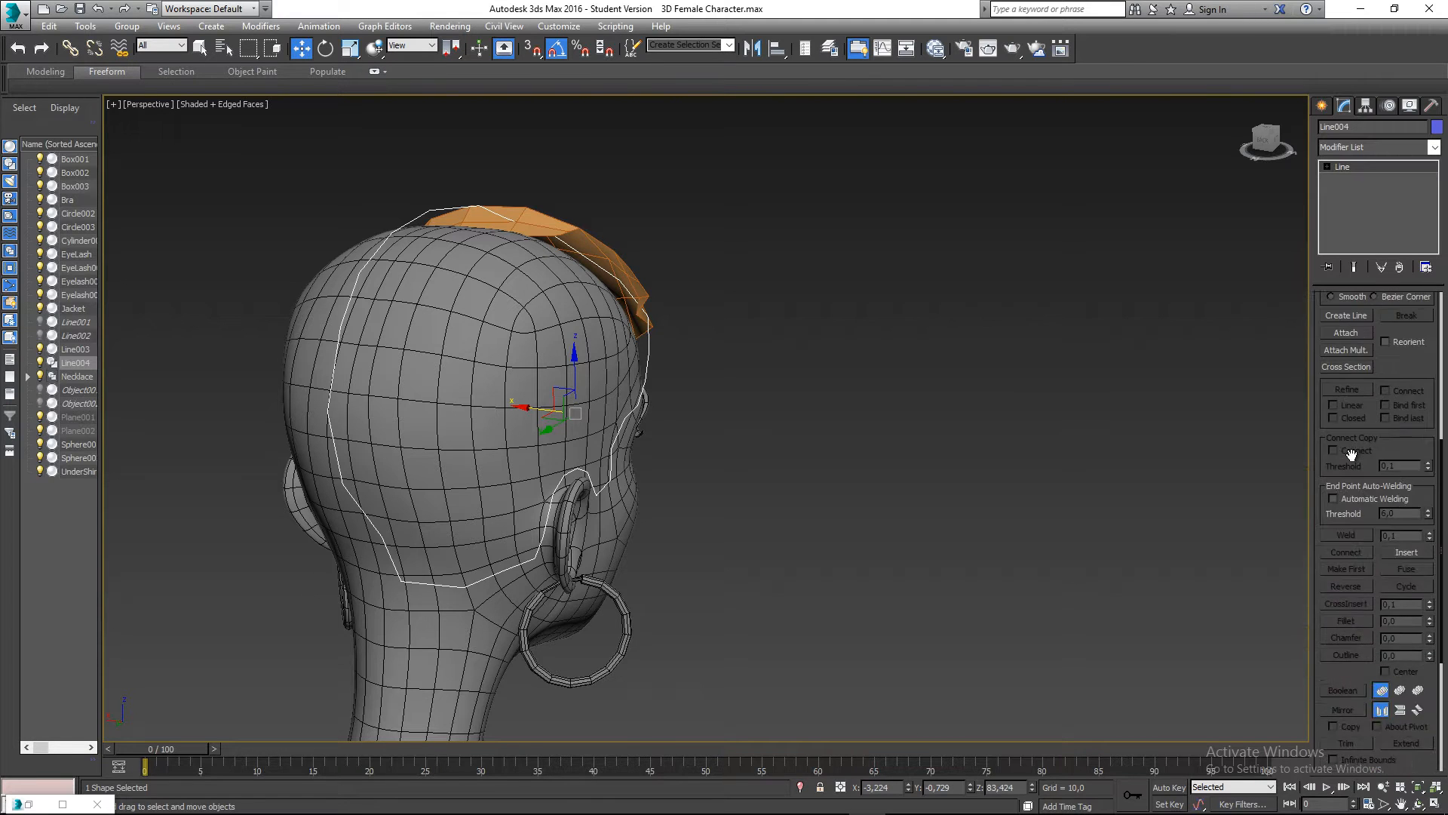
pyautogui.scroll(5, 1346, 514)
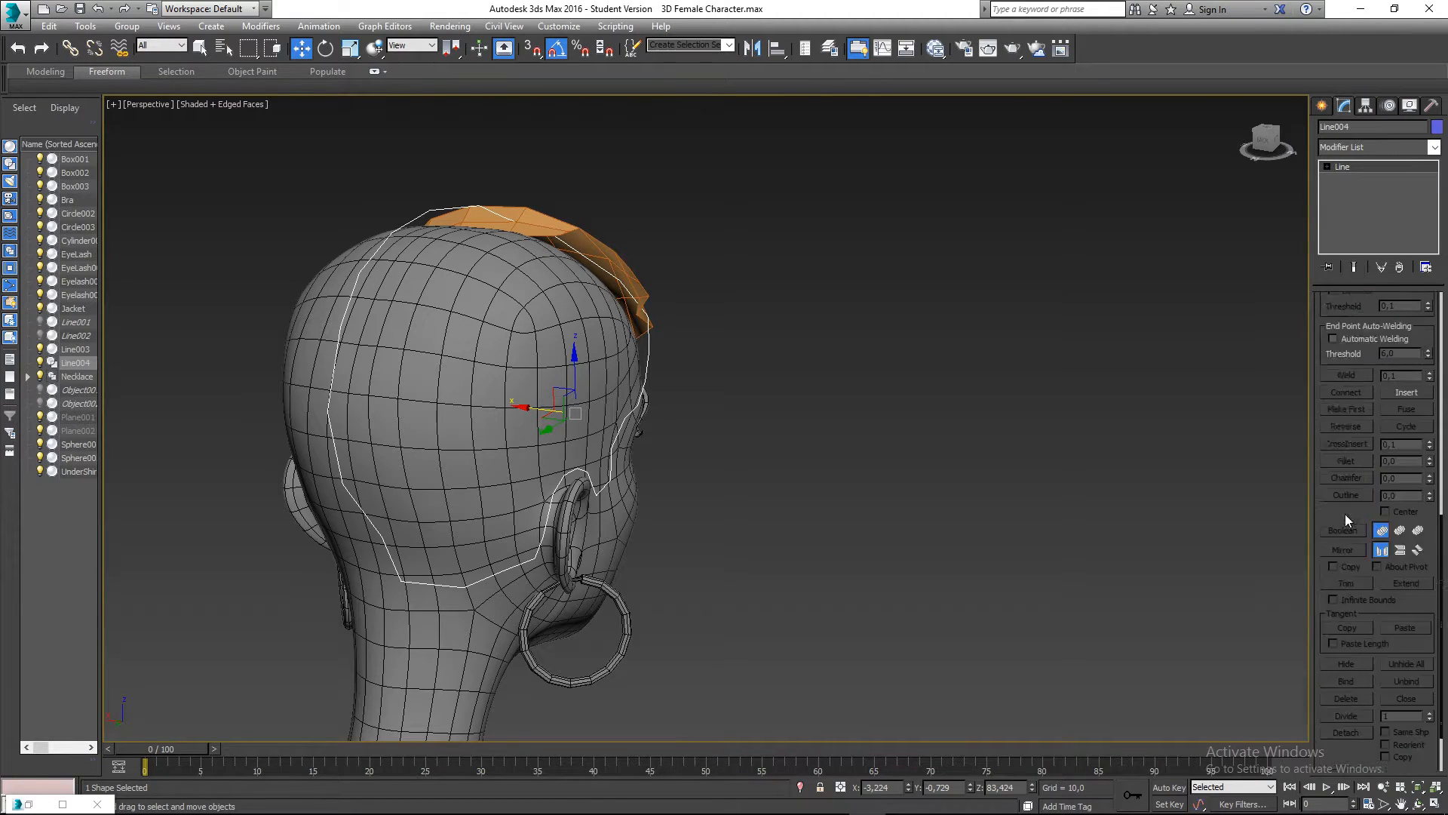
pyautogui.scroll(4, 1348, 512)
pyautogui.click(1358, 352)
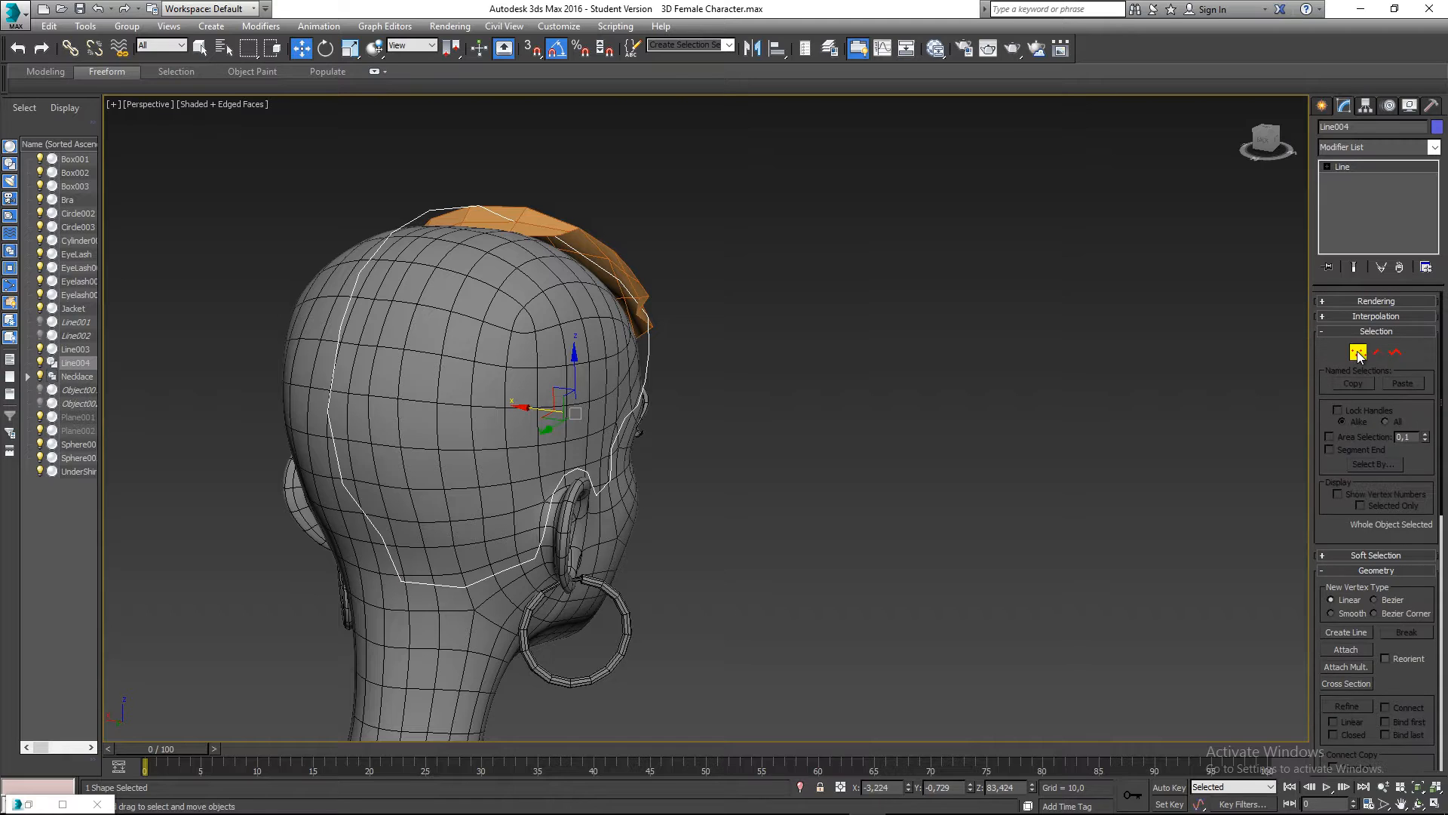
pyautogui.scroll(-2, 1381, 646)
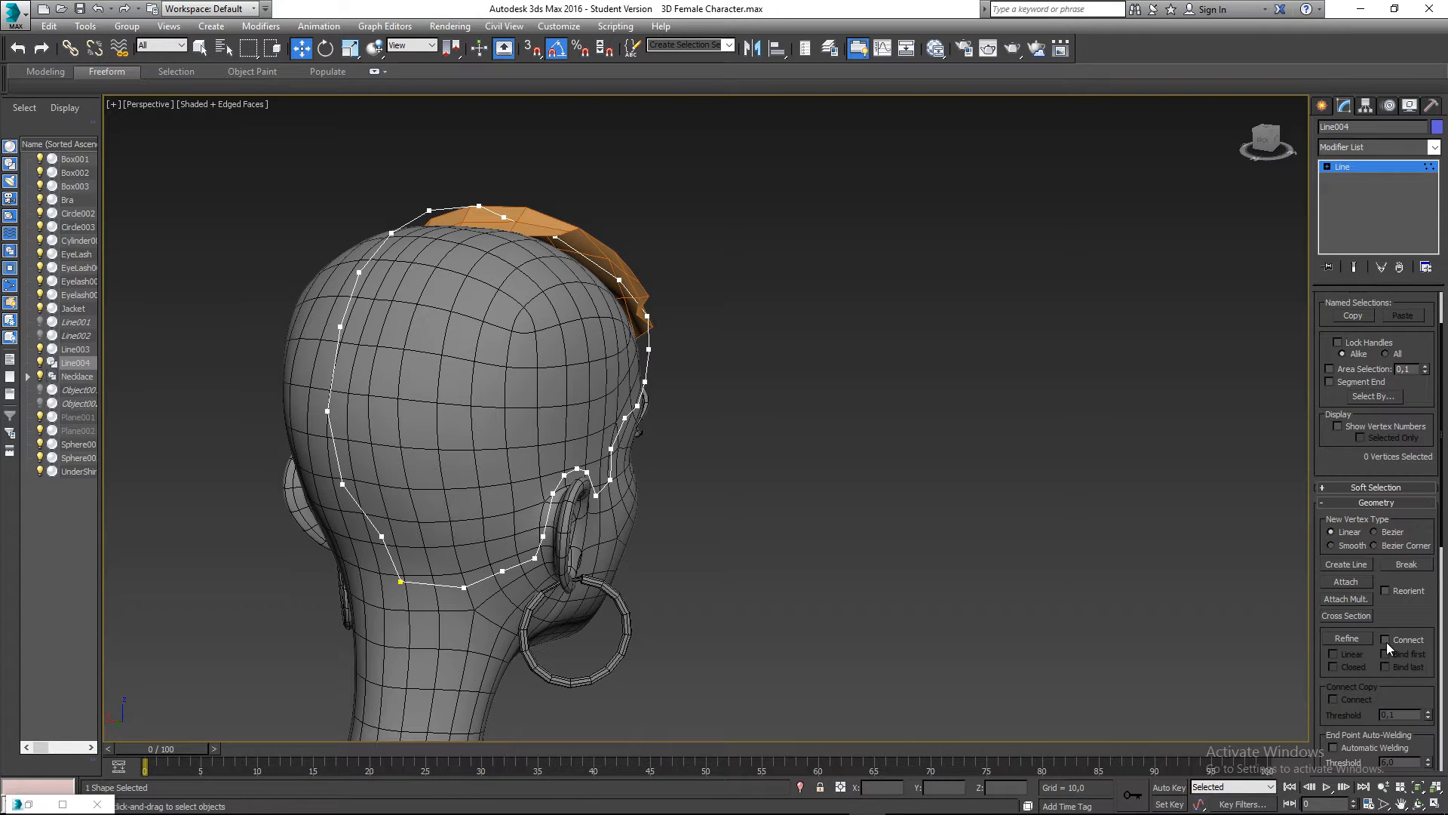
pyautogui.click(1333, 653)
pyautogui.click(1347, 639)
# - In the wireframe Left view, connect the spline's topmost crown vertex to the vertex above the ear with a straight segment
pyautogui.keyDown('alt'); pyautogui.moveTo(460, 351); pyautogui.dragTo(498, 332, button='middle'); pyautogui.keyUp('alt')
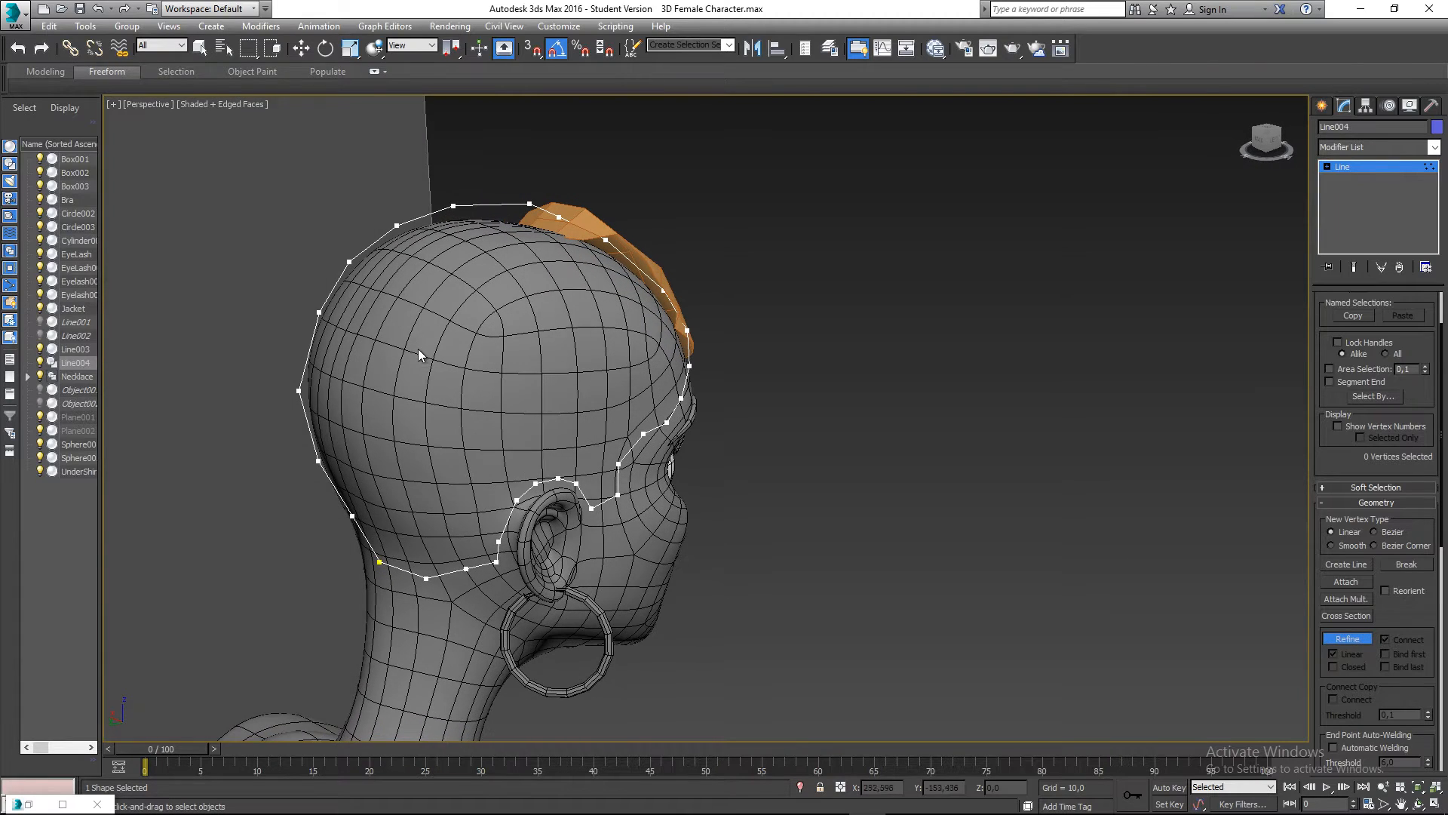
pyautogui.press('l')
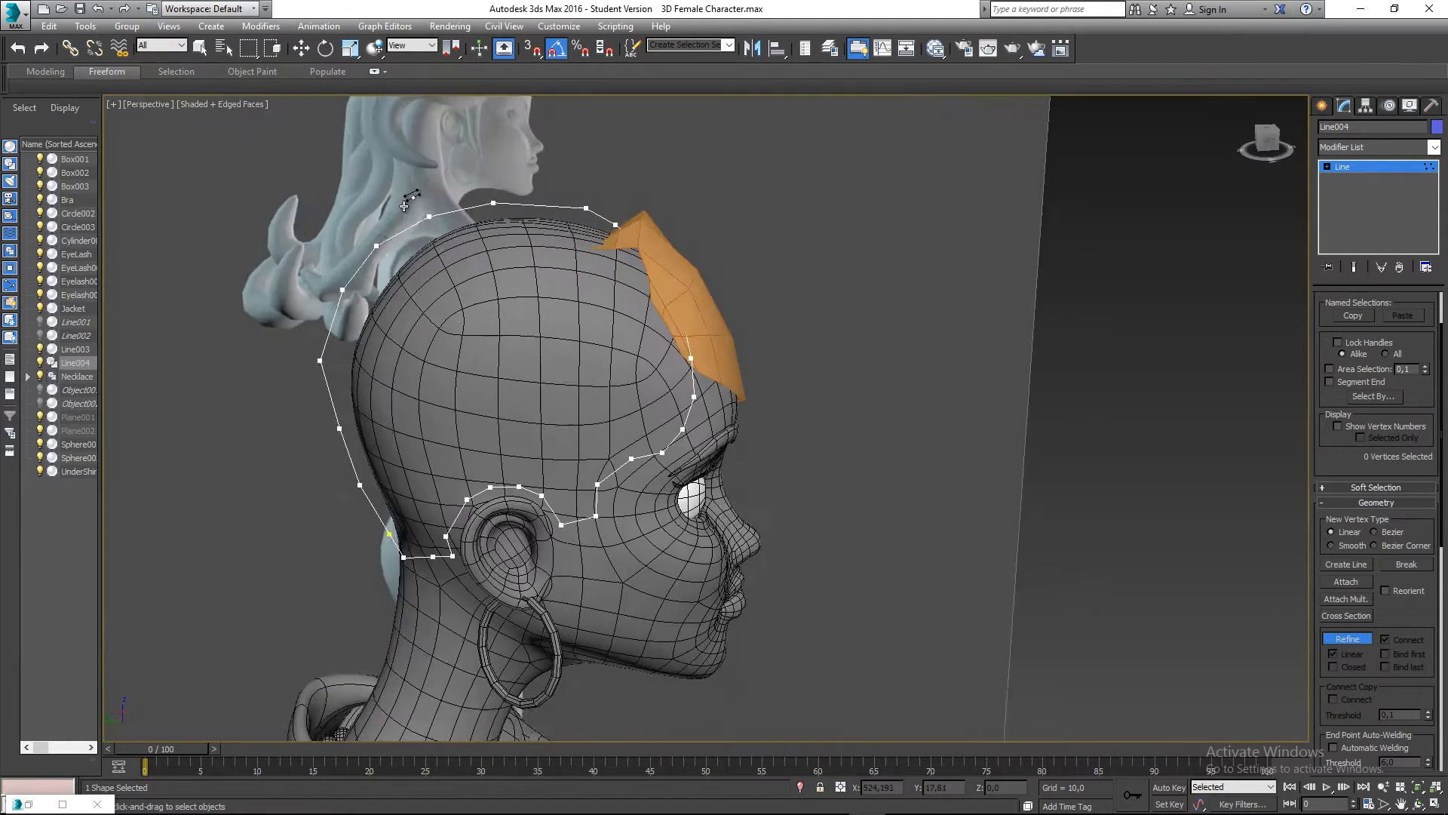
pyautogui.scroll(2, 406, 196)
pyautogui.moveTo(612, 292)
pyautogui.mouseDown(button='middle')
pyautogui.moveTo(568, 269)
pyautogui.moveTo(572, 243)
pyautogui.mouseUp(button='middle')
pyautogui.press('F3')
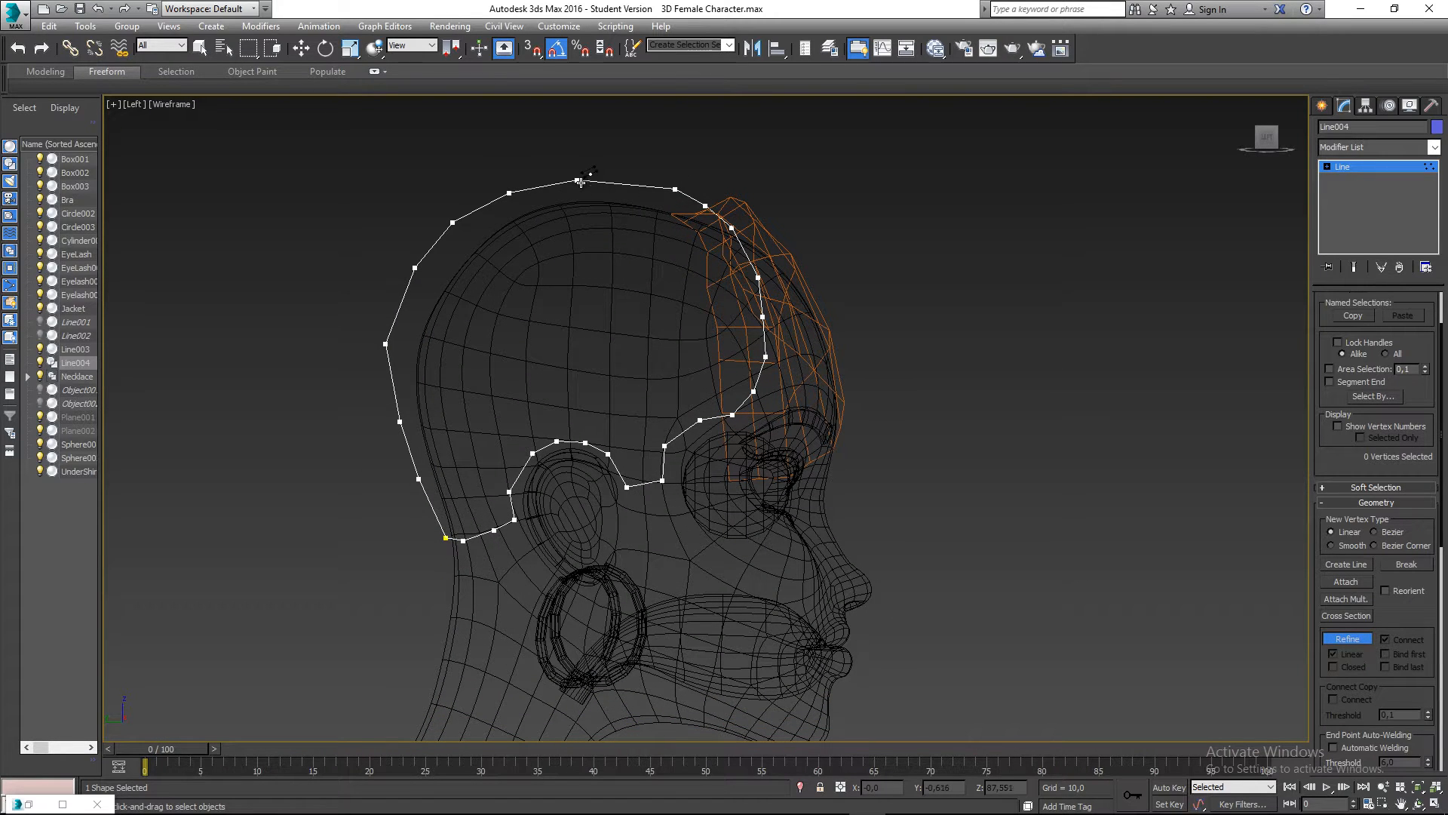
pyautogui.click(586, 441)
pyautogui.rightClick(586, 441)
# - Refine-connect the vertex at the ear's upper front edge to a new point on the crown, just ahead of the first cross segment
pyautogui.rightClick(586, 457)
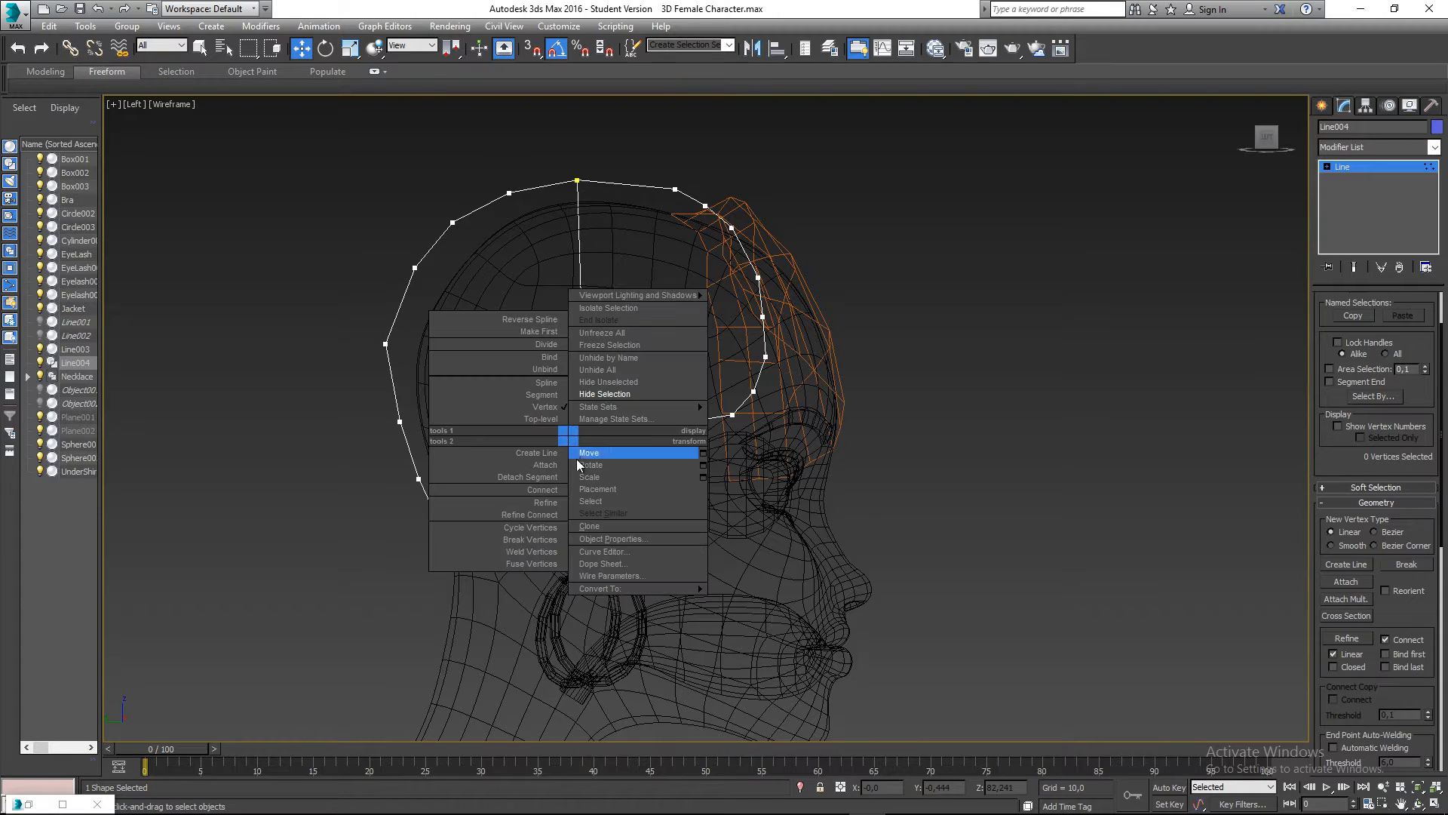
pyautogui.click(527, 516)
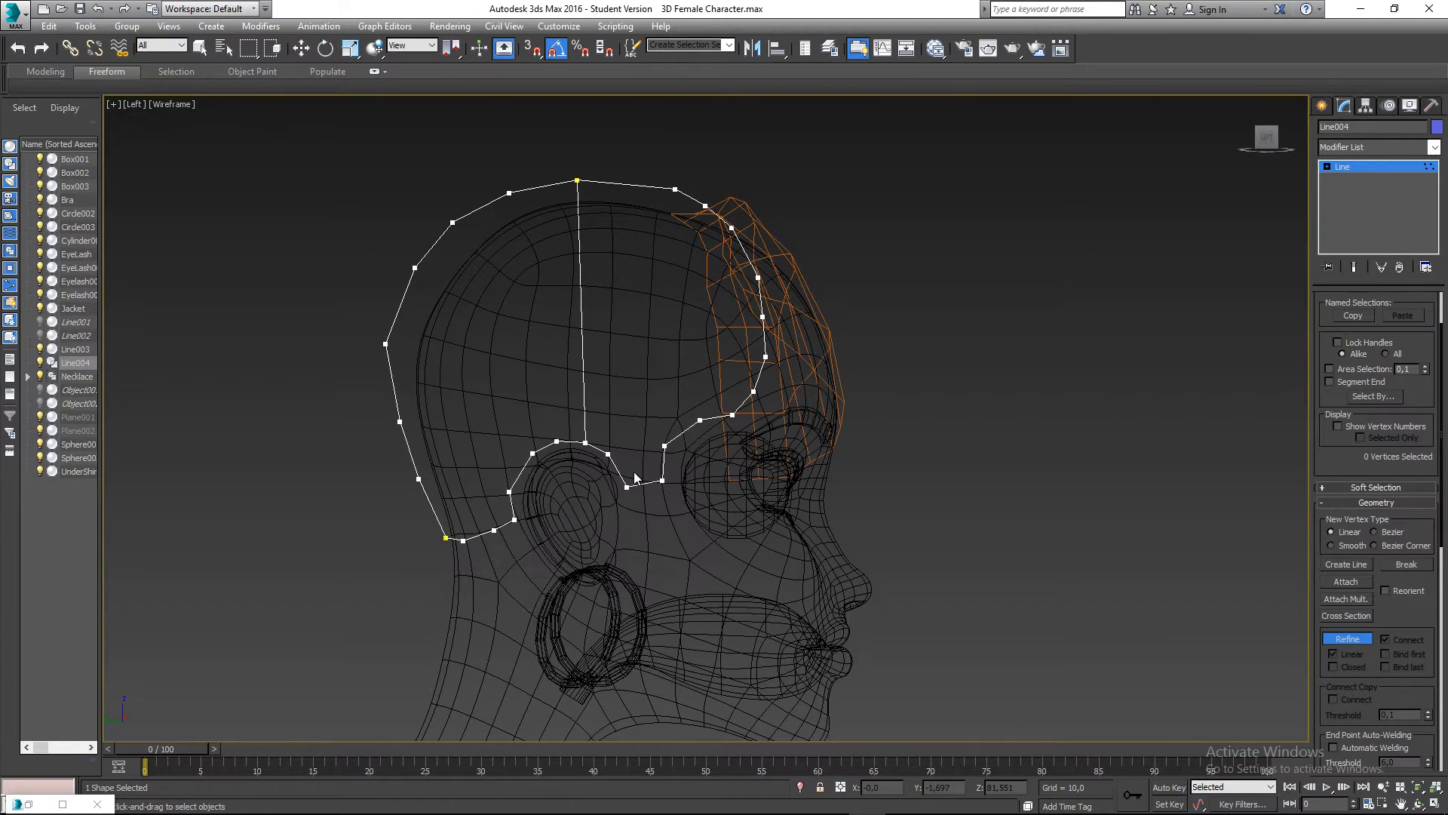
pyautogui.click(610, 455)
pyautogui.click(618, 184)
pyautogui.rightClick(657, 243)
# - Refine-connect the crown vertex nearest the front hair piece with the temple vertex in front of the ear
pyautogui.click(676, 189)
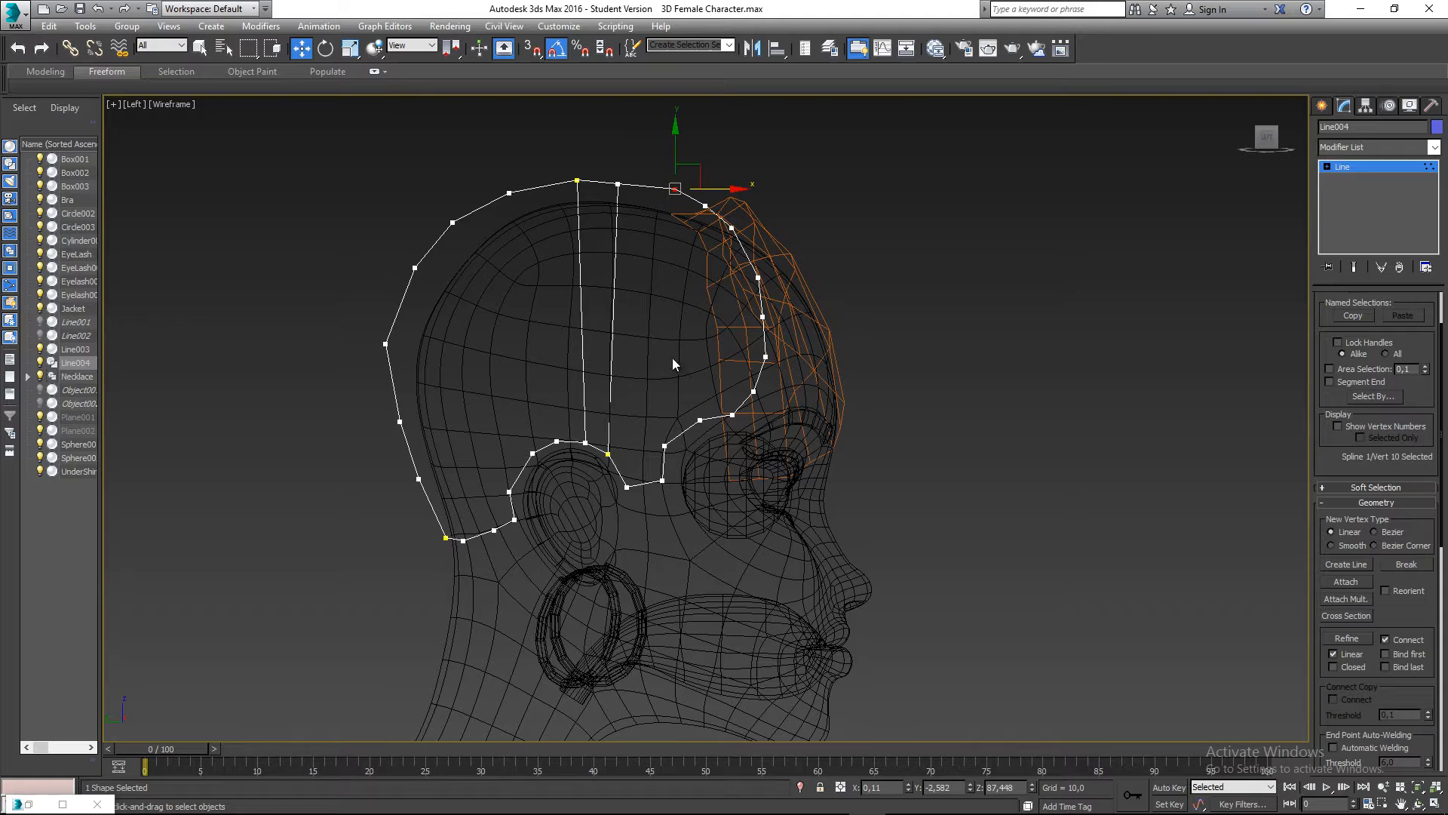
pyautogui.rightClick(647, 389)
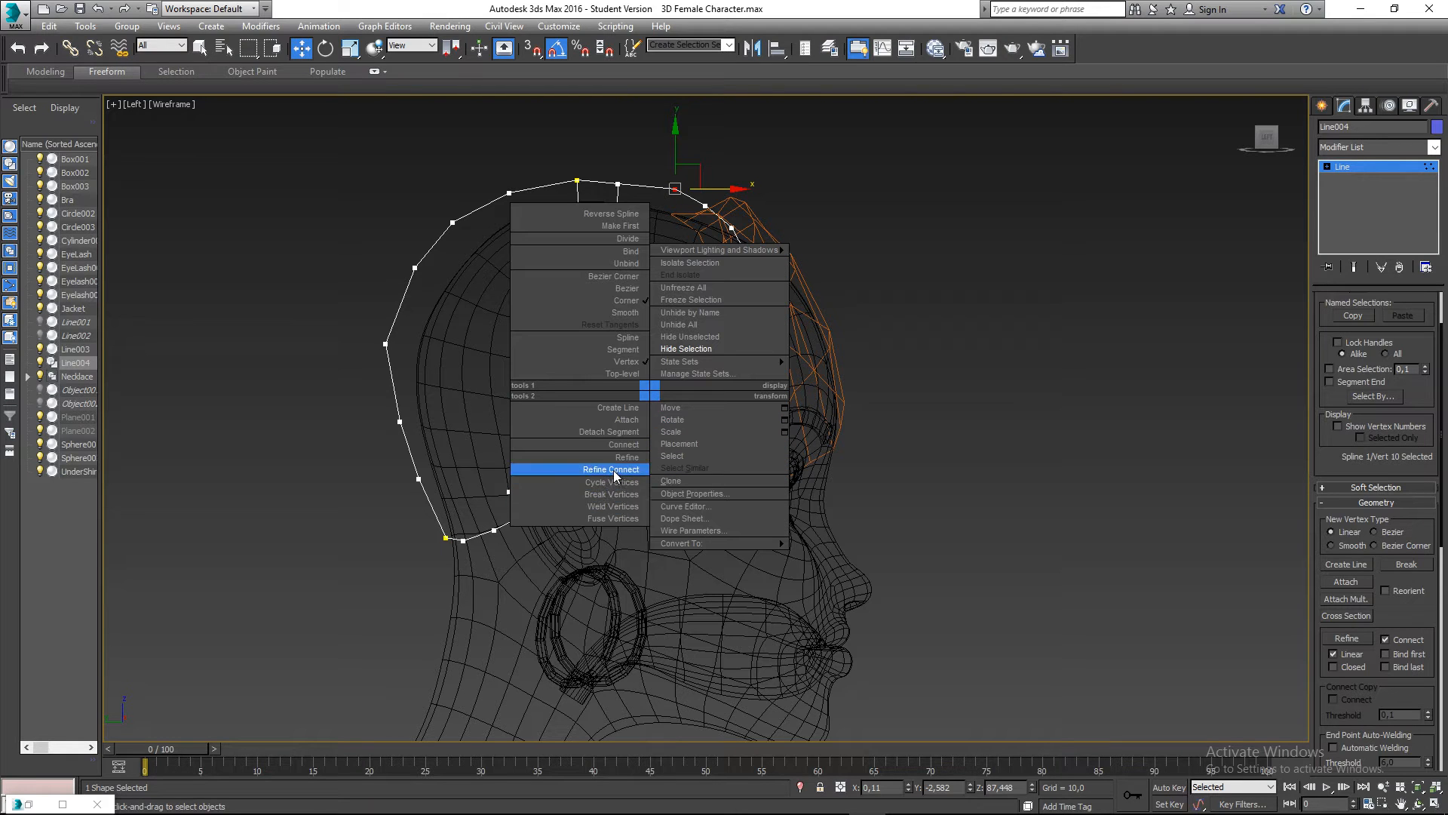
pyautogui.click(647, 466)
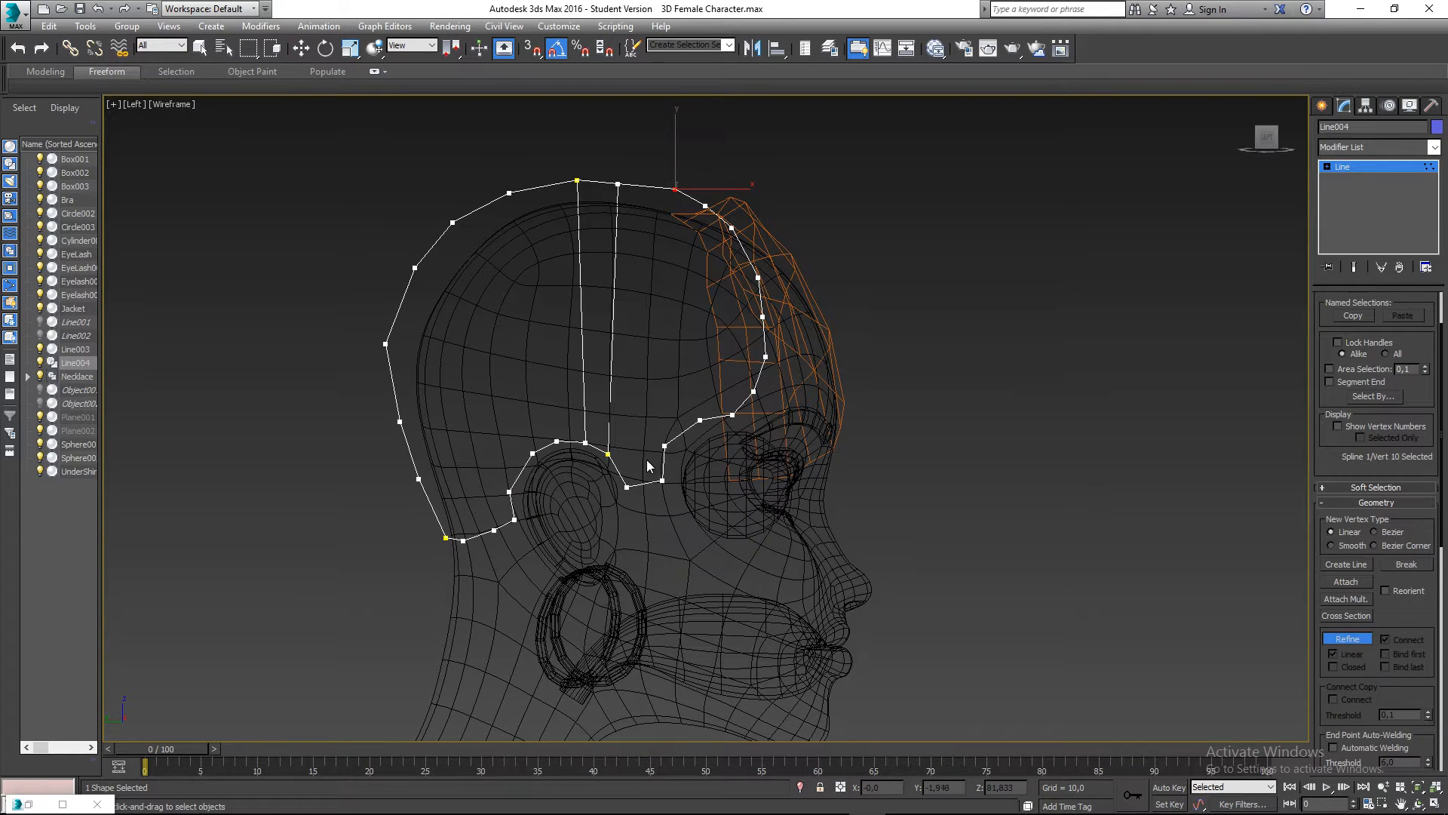
pyautogui.click(674, 190)
pyautogui.rightClick(674, 221)
# - Refine-connect the vertex at the ear's upper back edge to the rear crown vertex directly above it
pyautogui.moveTo(638, 379); pyautogui.dragTo(657, 435, button='middle')
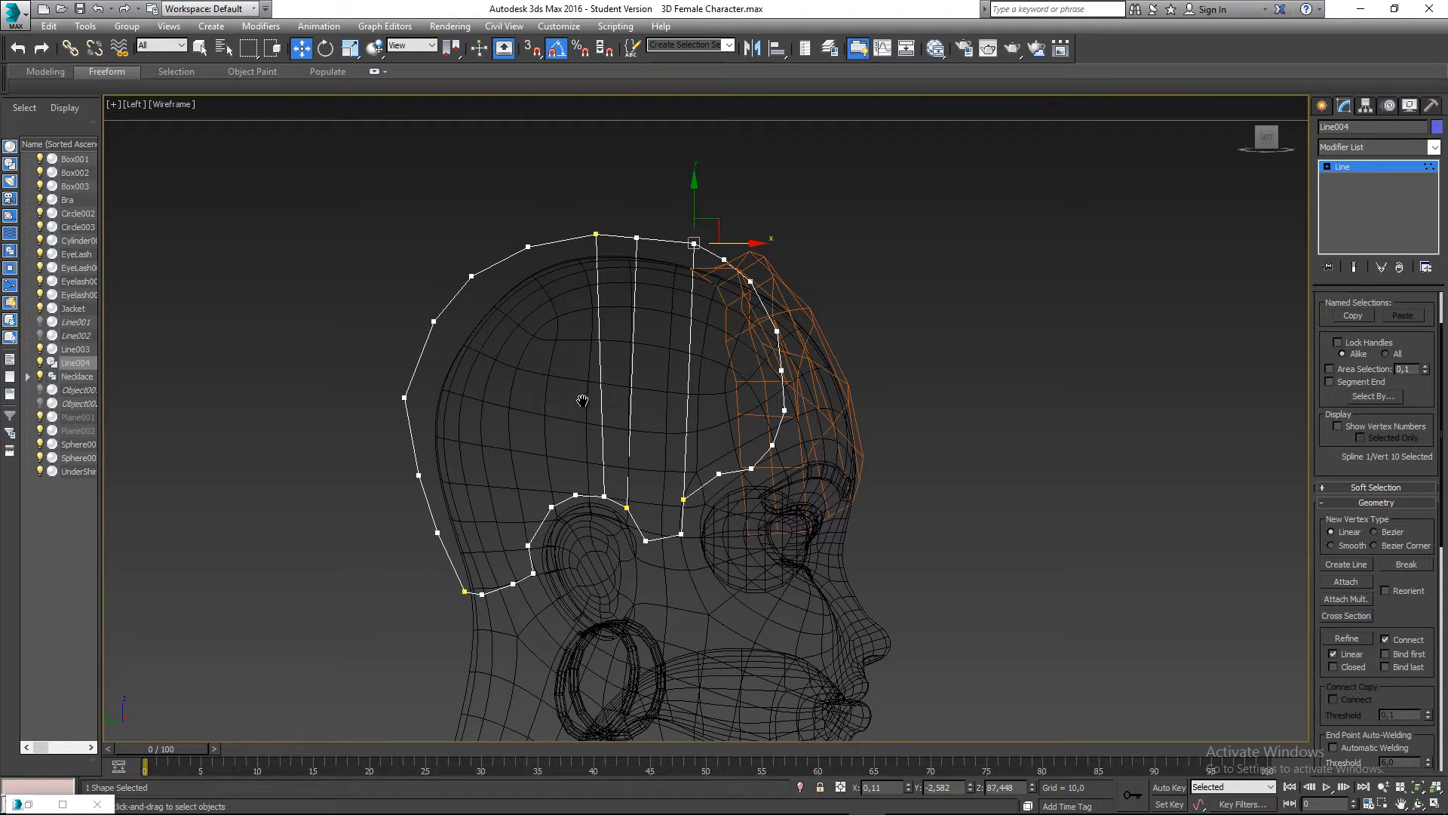
pyautogui.moveTo(582, 401); pyautogui.dragTo(597, 389, button='middle')
pyautogui.click(565, 496)
pyautogui.rightClick(560, 494)
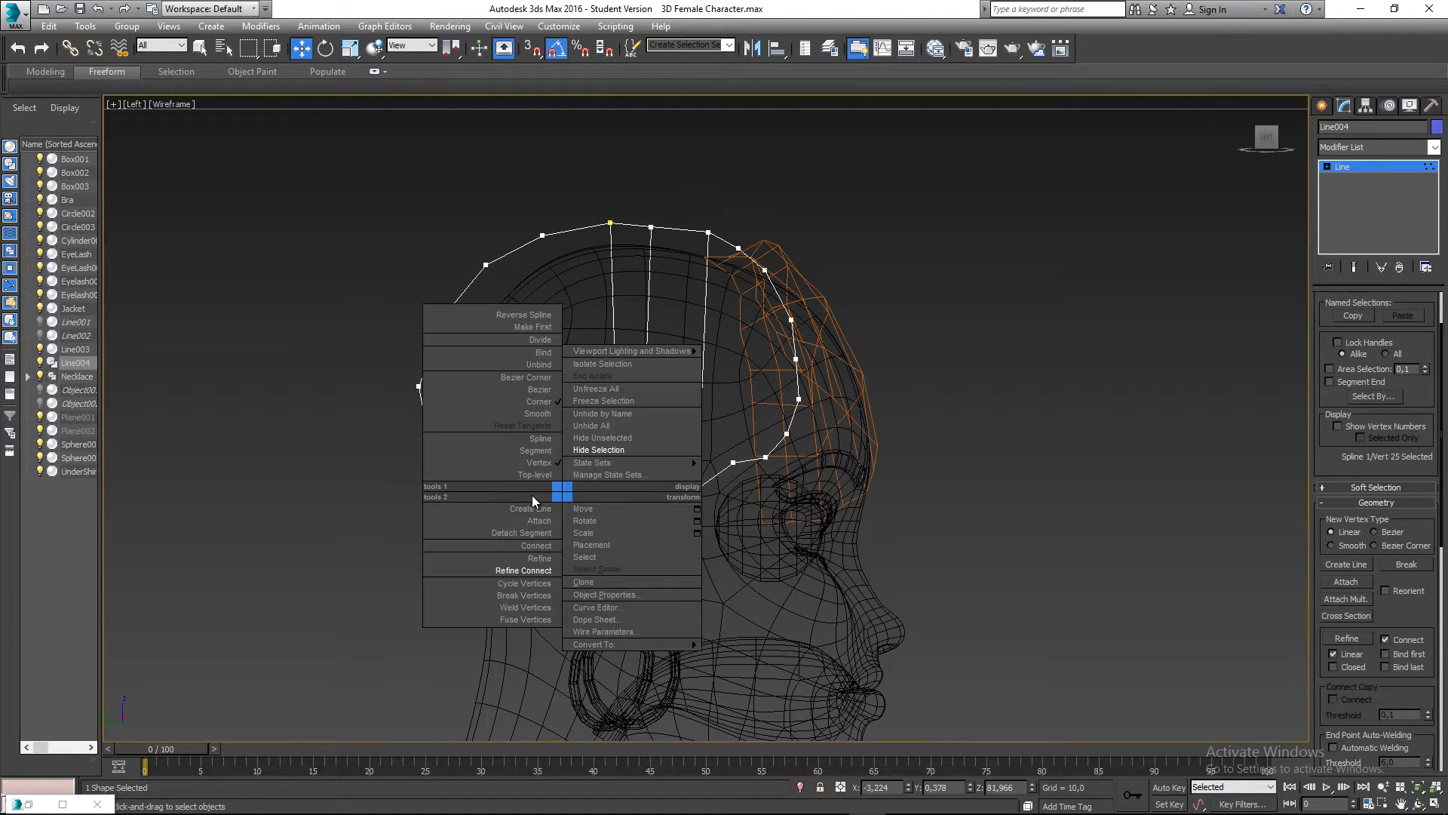
pyautogui.click(520, 569)
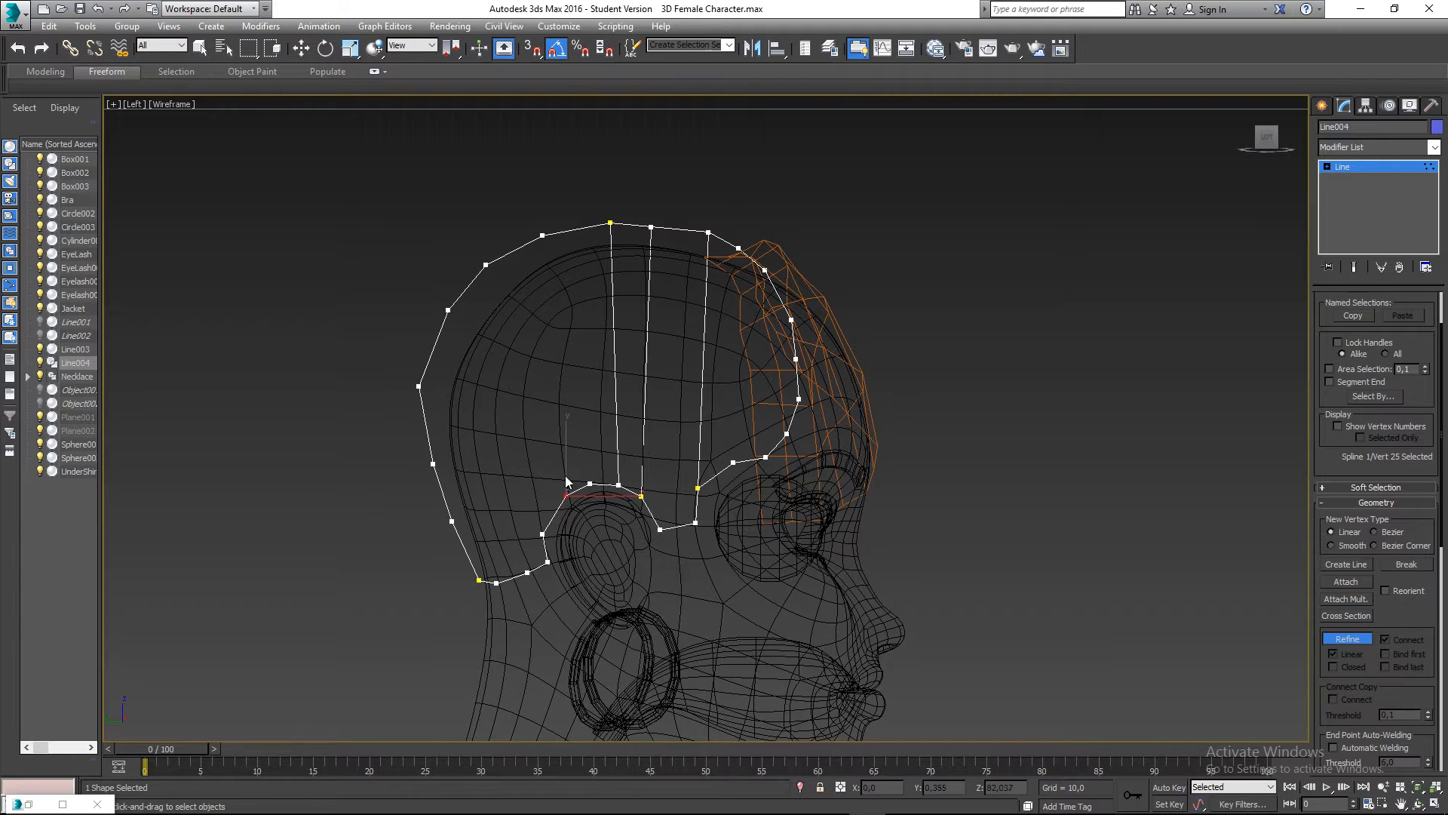
pyautogui.rightClick(544, 235)
# - Return the Left view to shaded display and clear the vertex selection on the spline
pyautogui.moveTo(545, 249); pyautogui.dragTo(582, 207, button='middle')
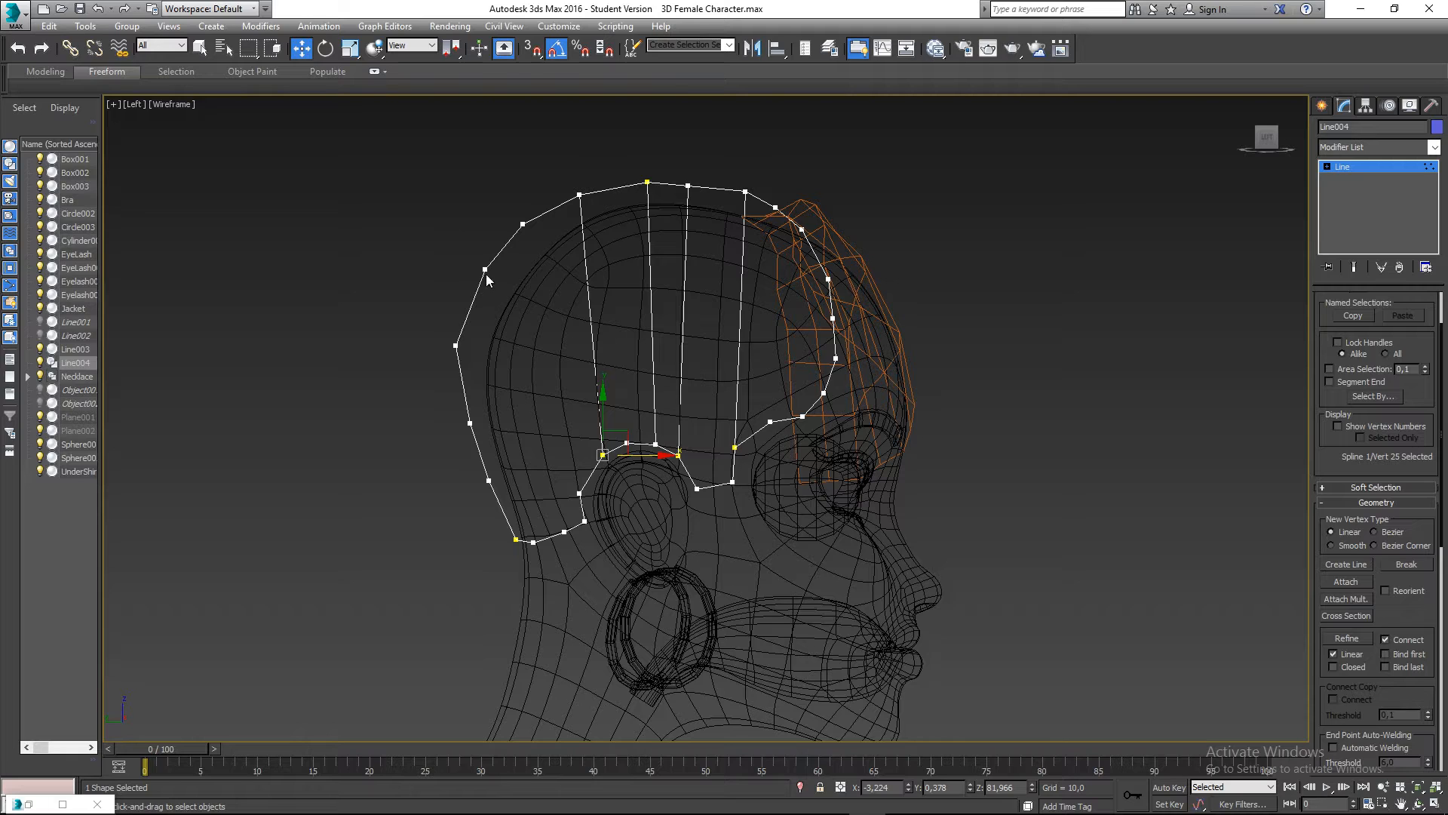
pyautogui.moveTo(617, 255); pyautogui.dragTo(619, 283, button='middle')
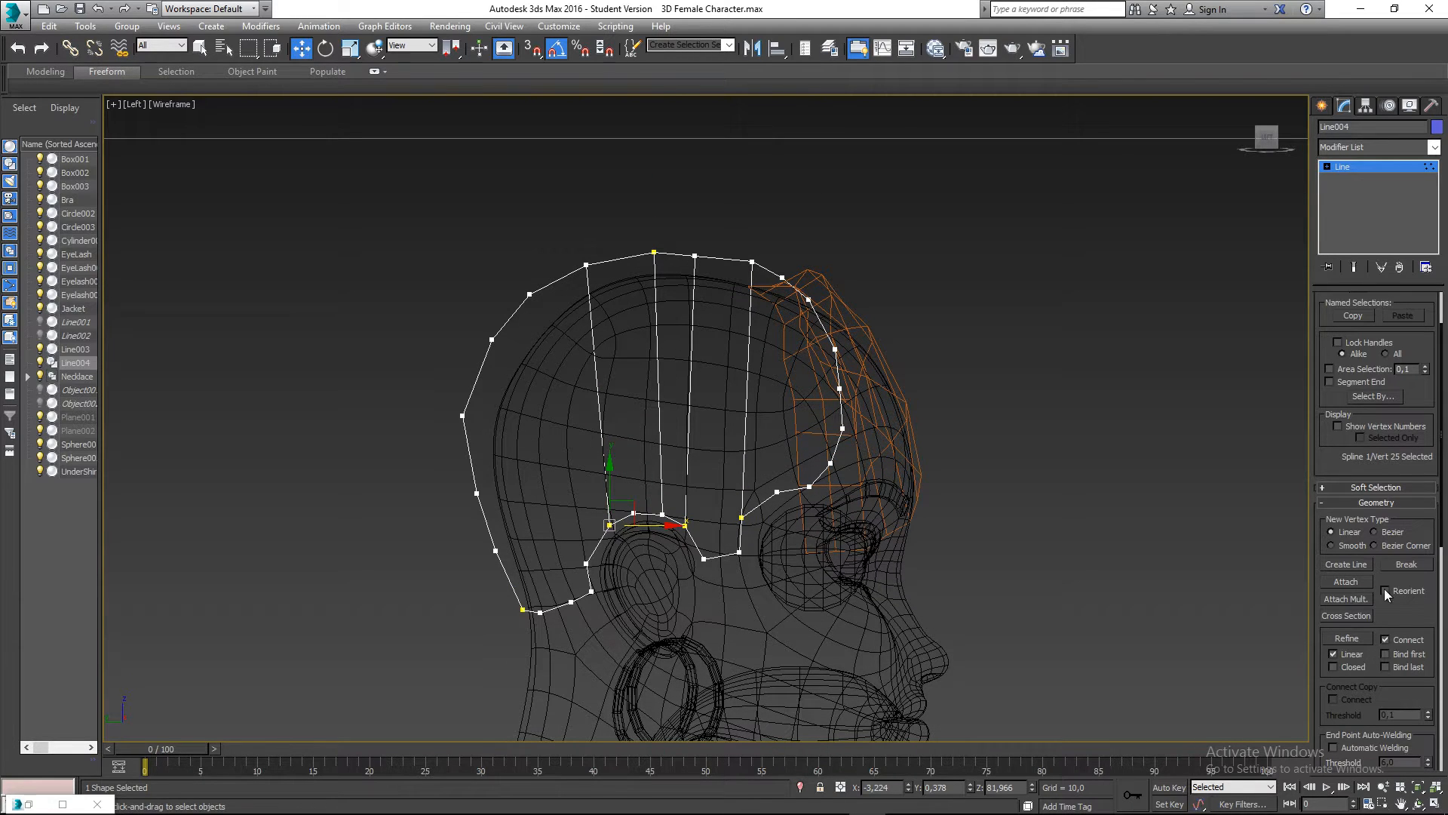
pyautogui.moveTo(549, 522); pyautogui.dragTo(560, 454, button='middle')
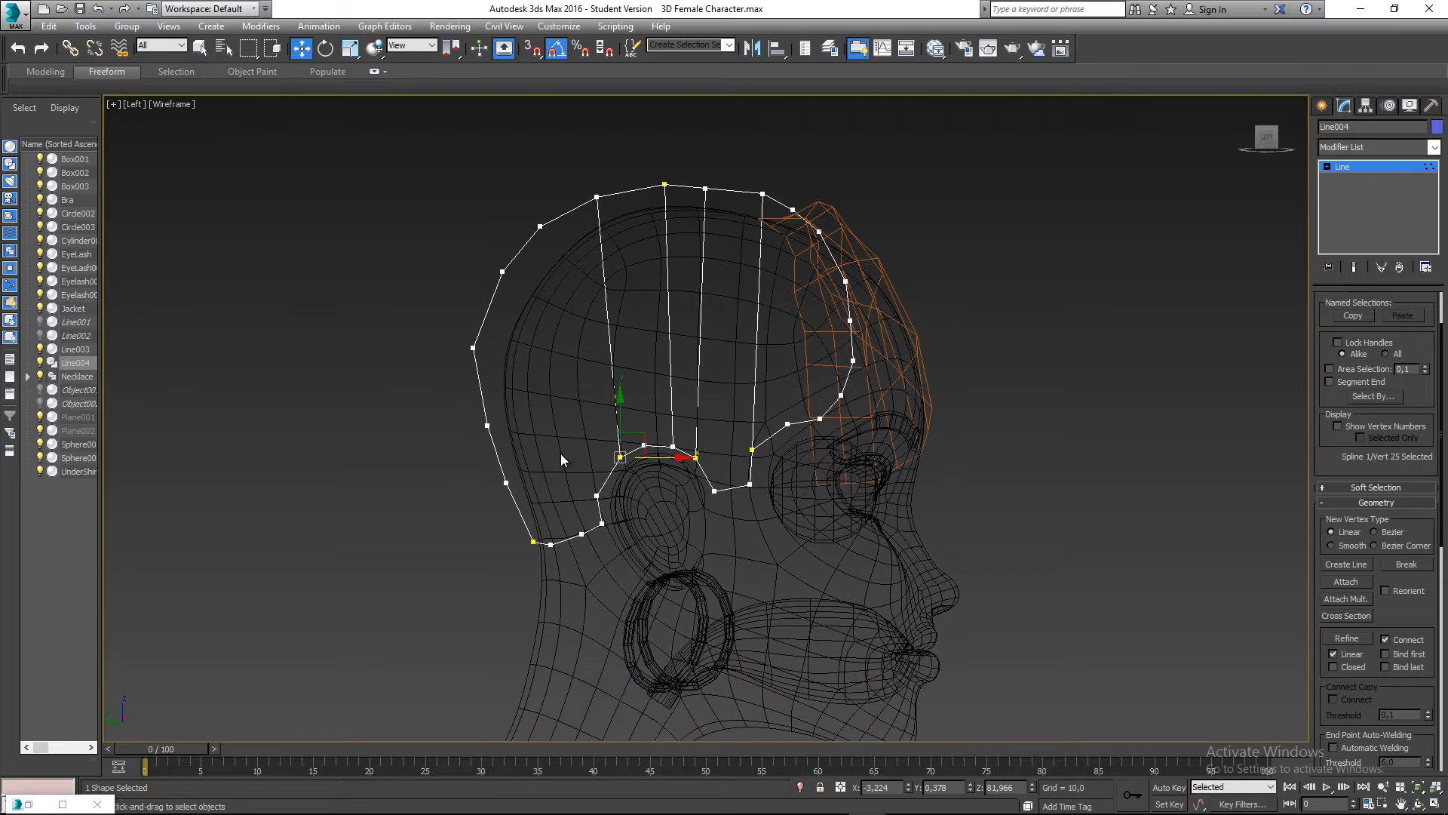
pyautogui.rightClick(545, 410)
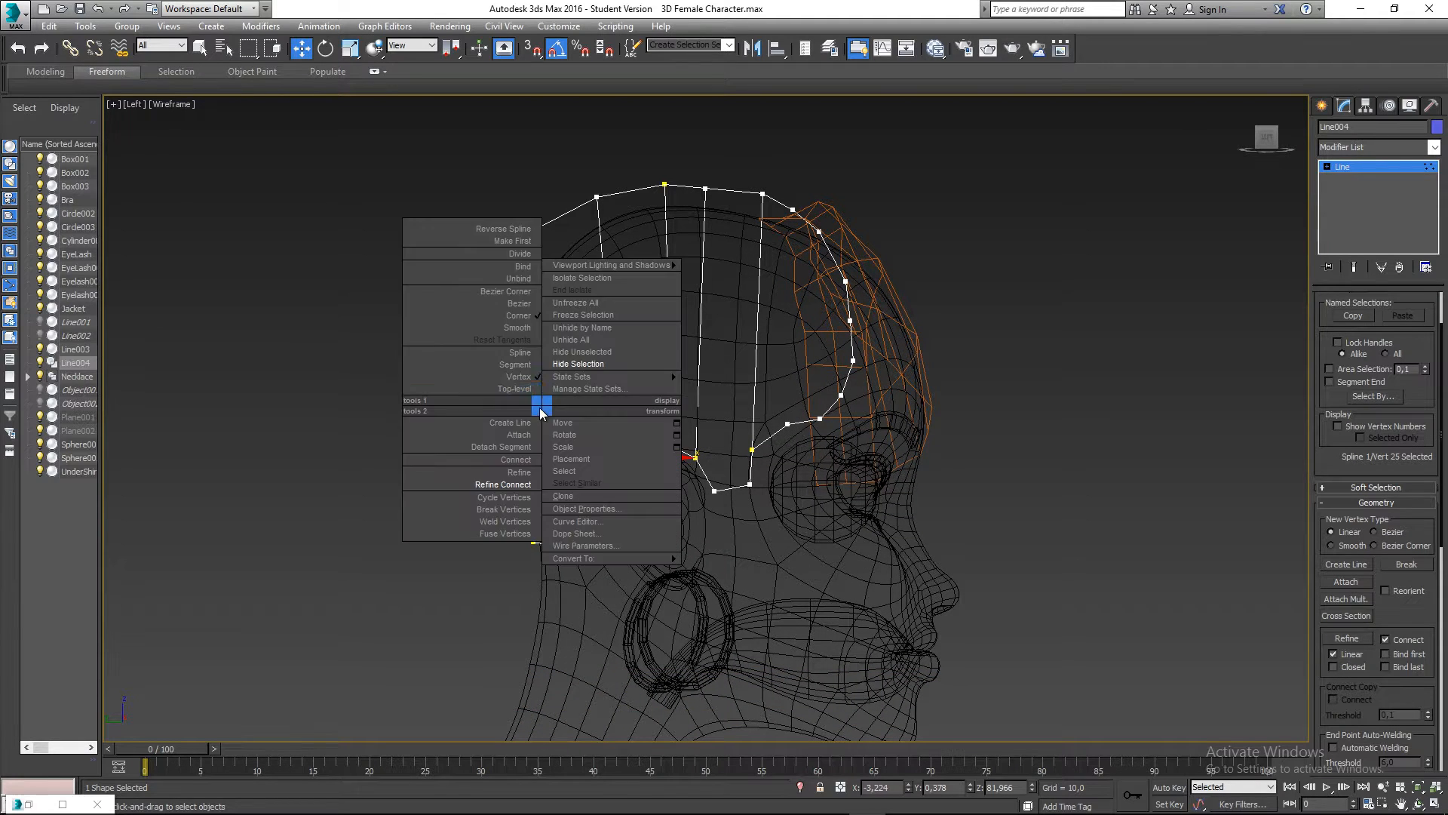
pyautogui.click(522, 389)
pyautogui.moveTo(809, 345); pyautogui.dragTo(799, 359, button='middle')
pyautogui.press('F3')
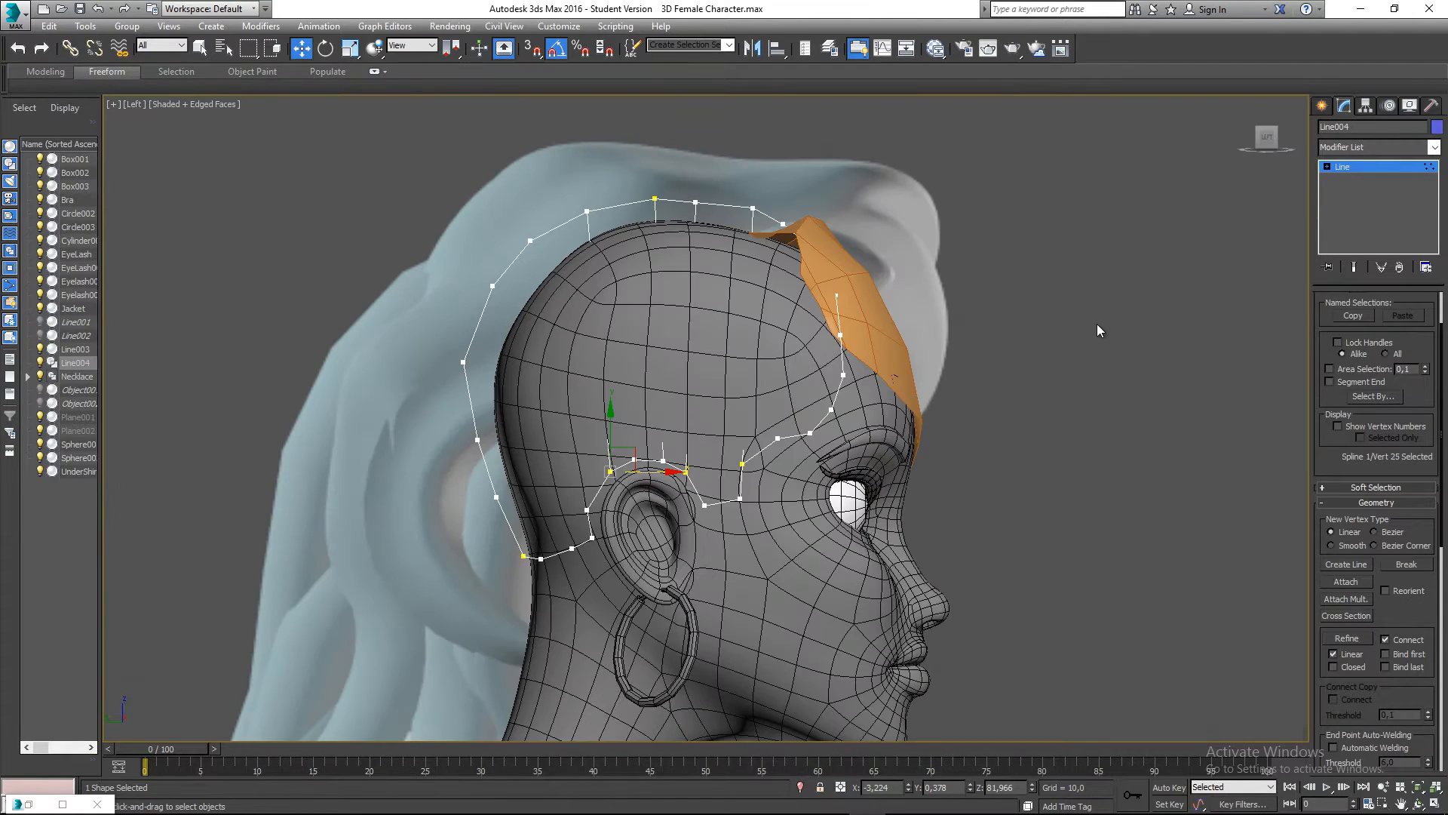
pyautogui.click(1097, 329)
pyautogui.rightClick(986, 441)
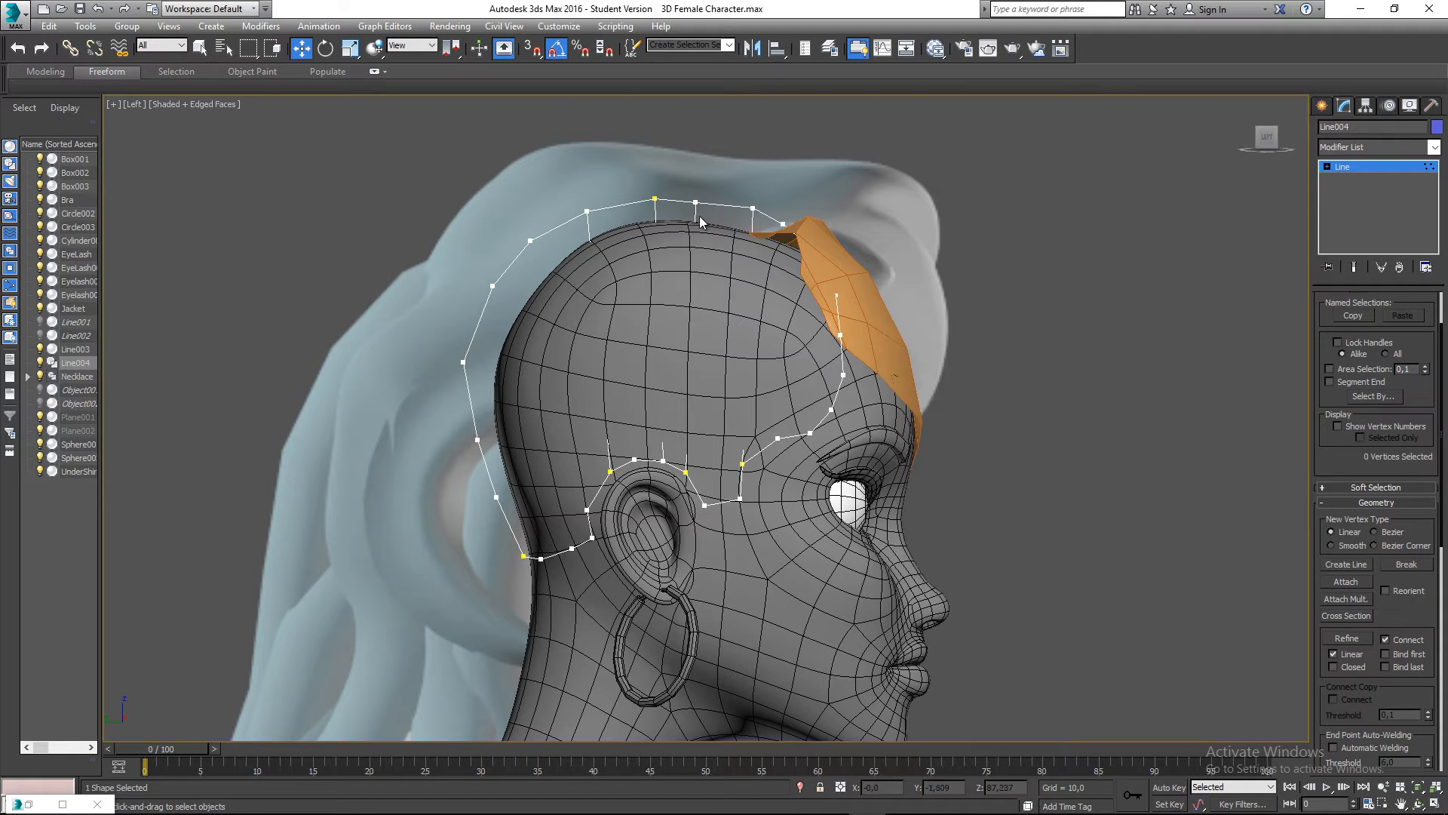
pyautogui.scroll(3, 1420, 450)
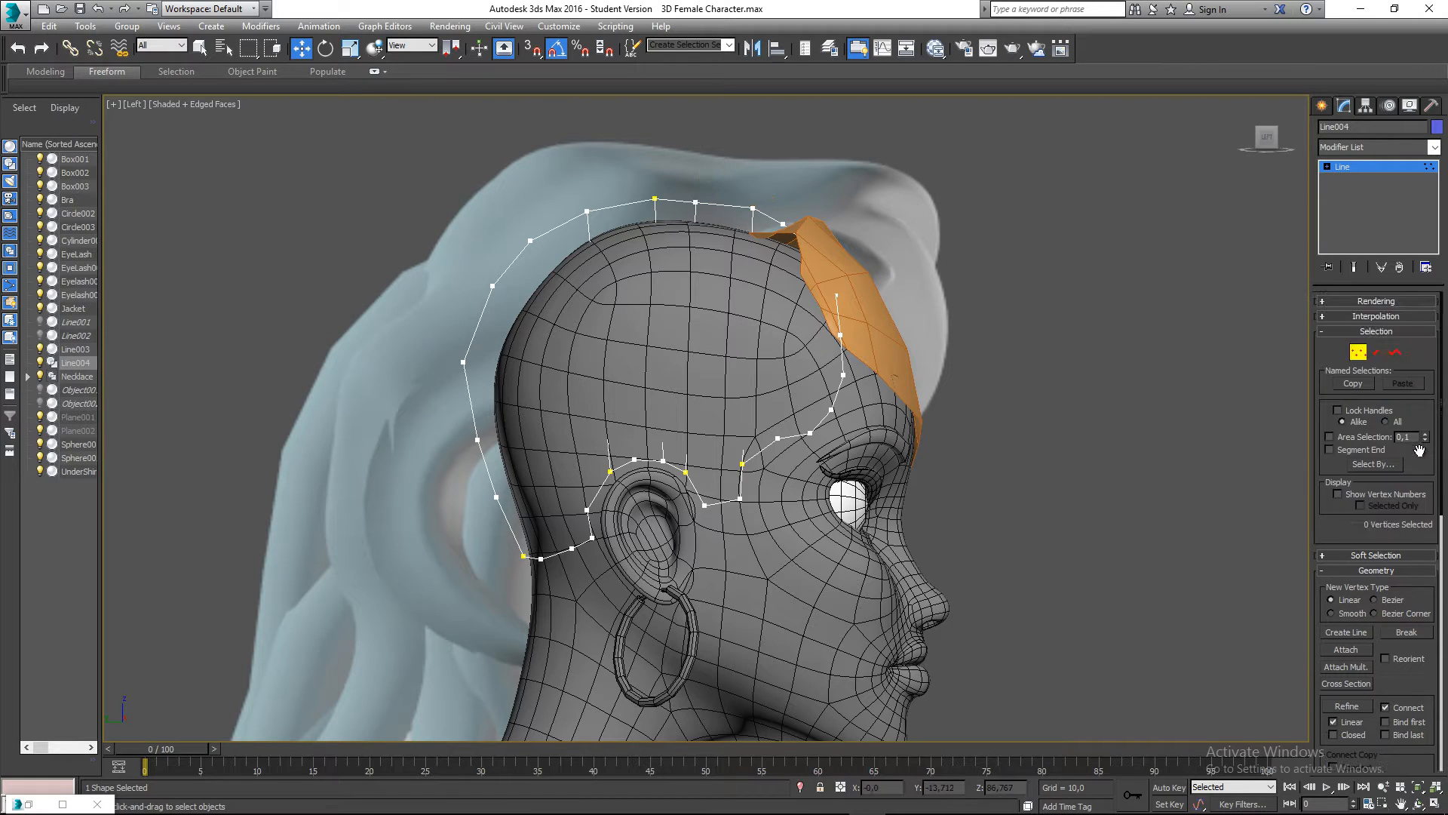
# - Try the Surface modifier on the scalp outline spline Line004, and undo it after inspecting the head from an angle
pyautogui.click(1333, 208)
pyautogui.click(929, 207)
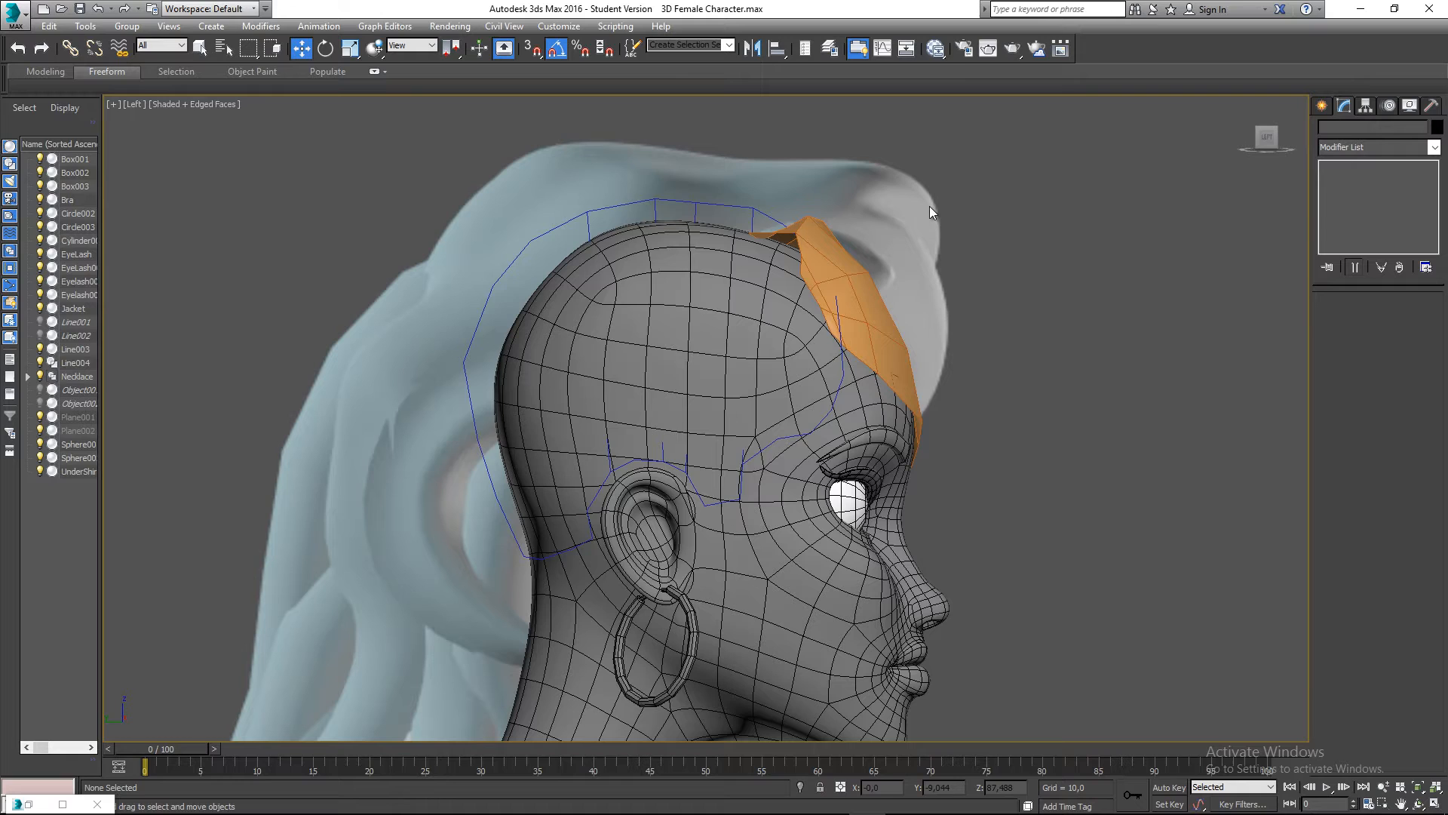
pyautogui.click(673, 197)
pyautogui.click(1344, 148)
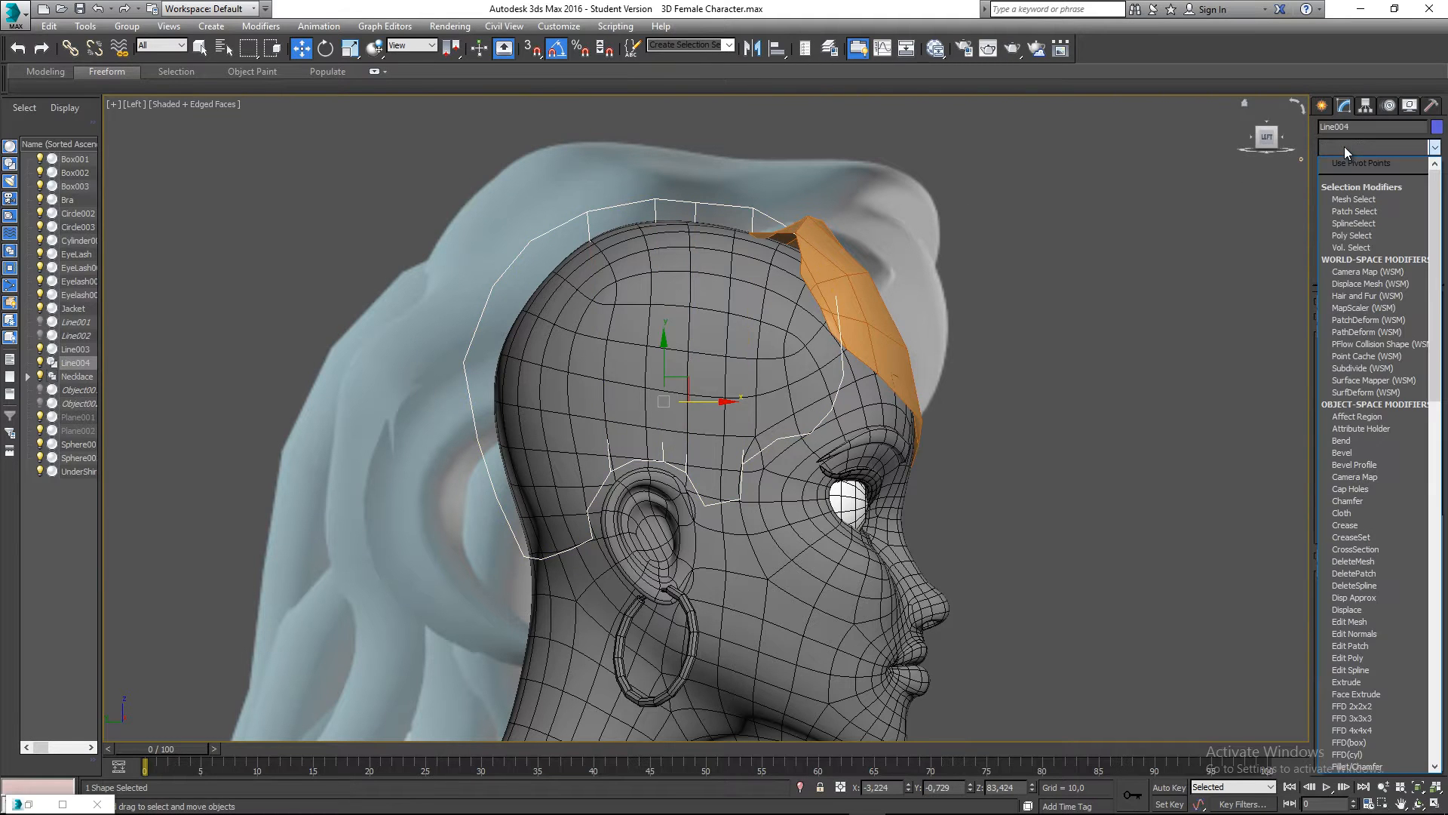
pyautogui.write('sur')
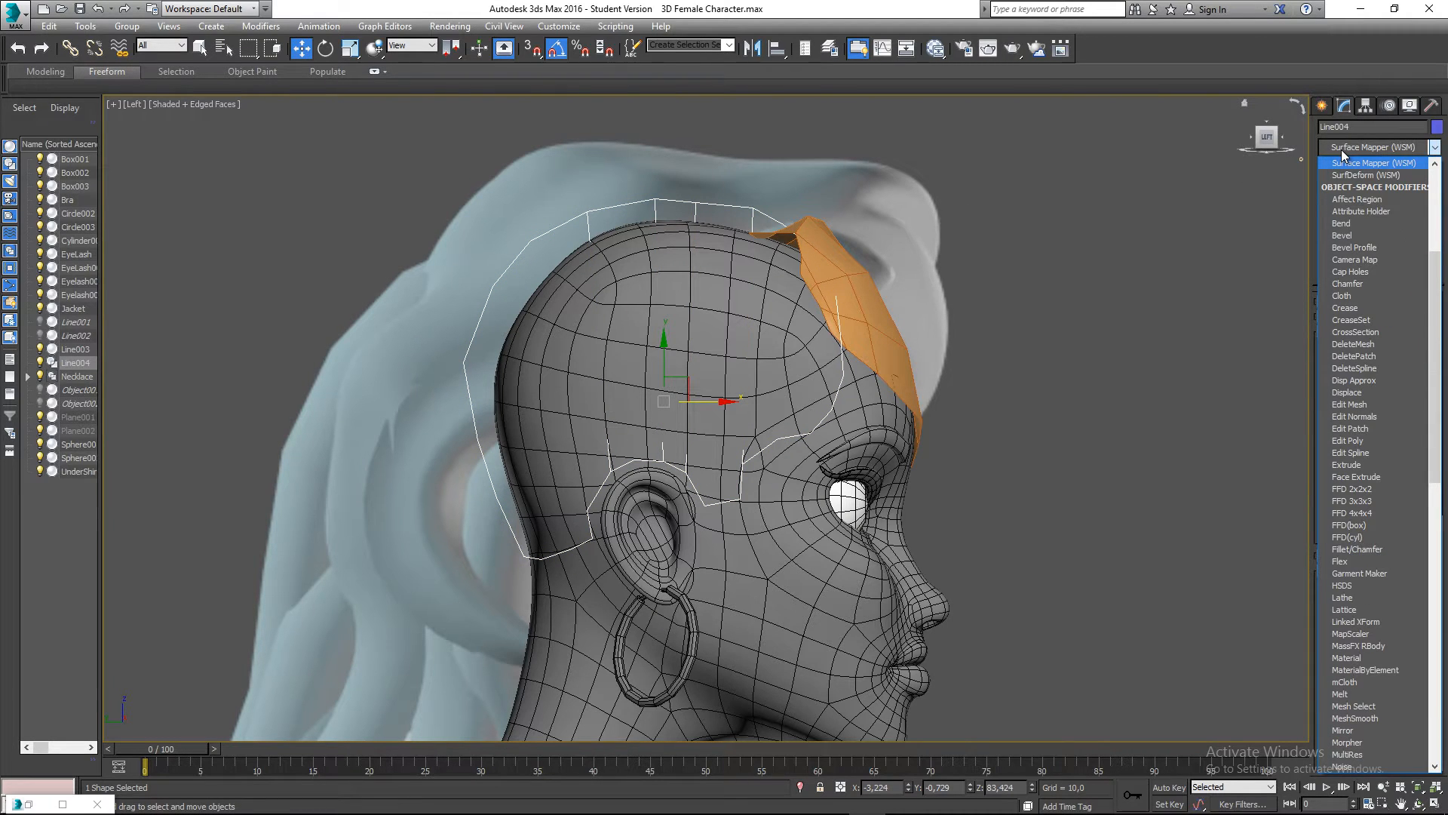
pyautogui.write('cro')
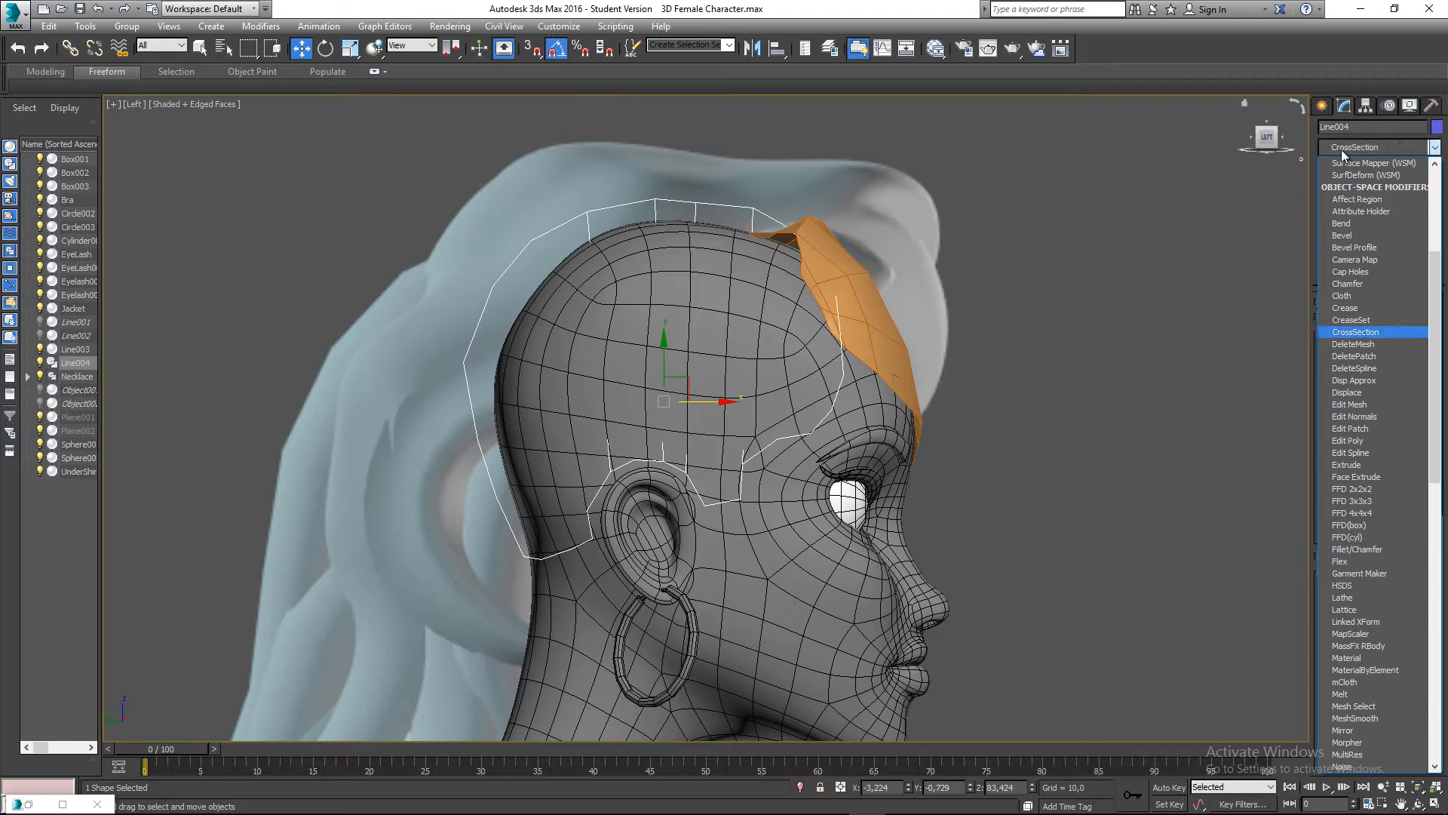
pyautogui.scroll(-13, 1391, 380)
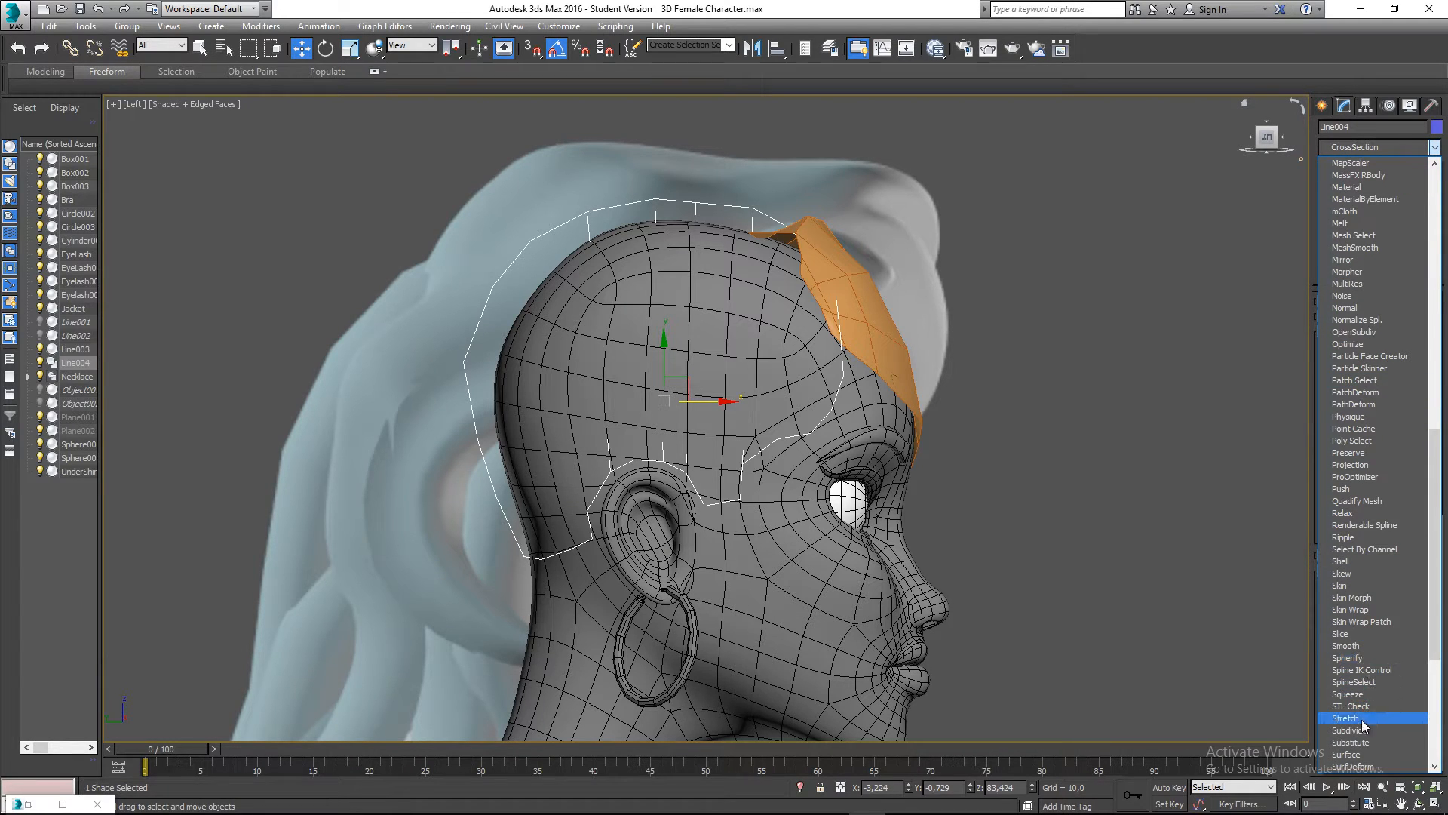
pyautogui.click(1355, 754)
pyautogui.keyDown('alt'); pyautogui.moveTo(958, 400); pyautogui.dragTo(605, 314, button='middle'); pyautogui.keyUp('alt')
pyautogui.hotkey('ctrl', 'z')
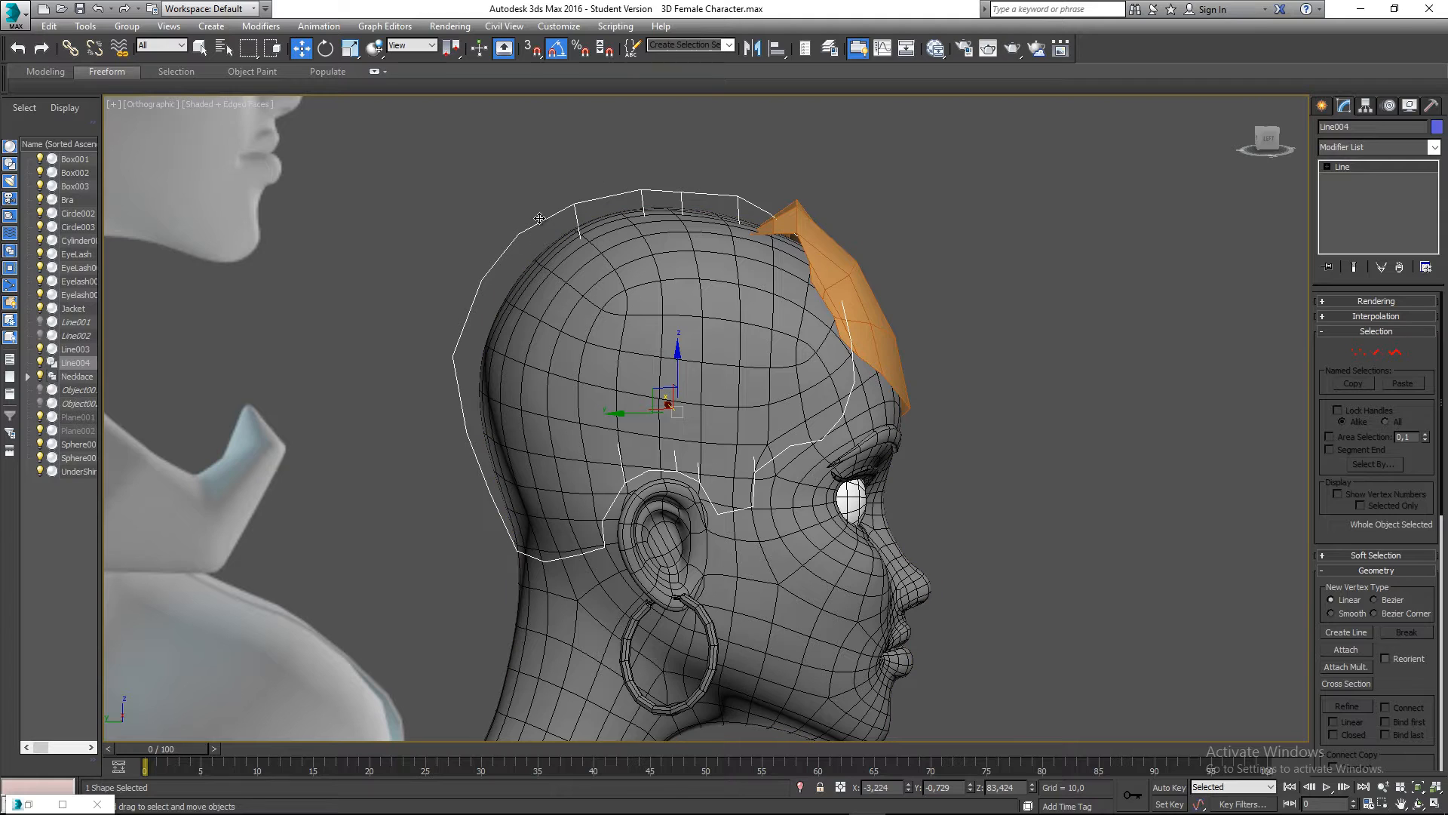
# - Edit the scalp outline spline at vertex level and activate Refine with the Connect and Linear options enabled
pyautogui.click(540, 195)
pyautogui.click(556, 212)
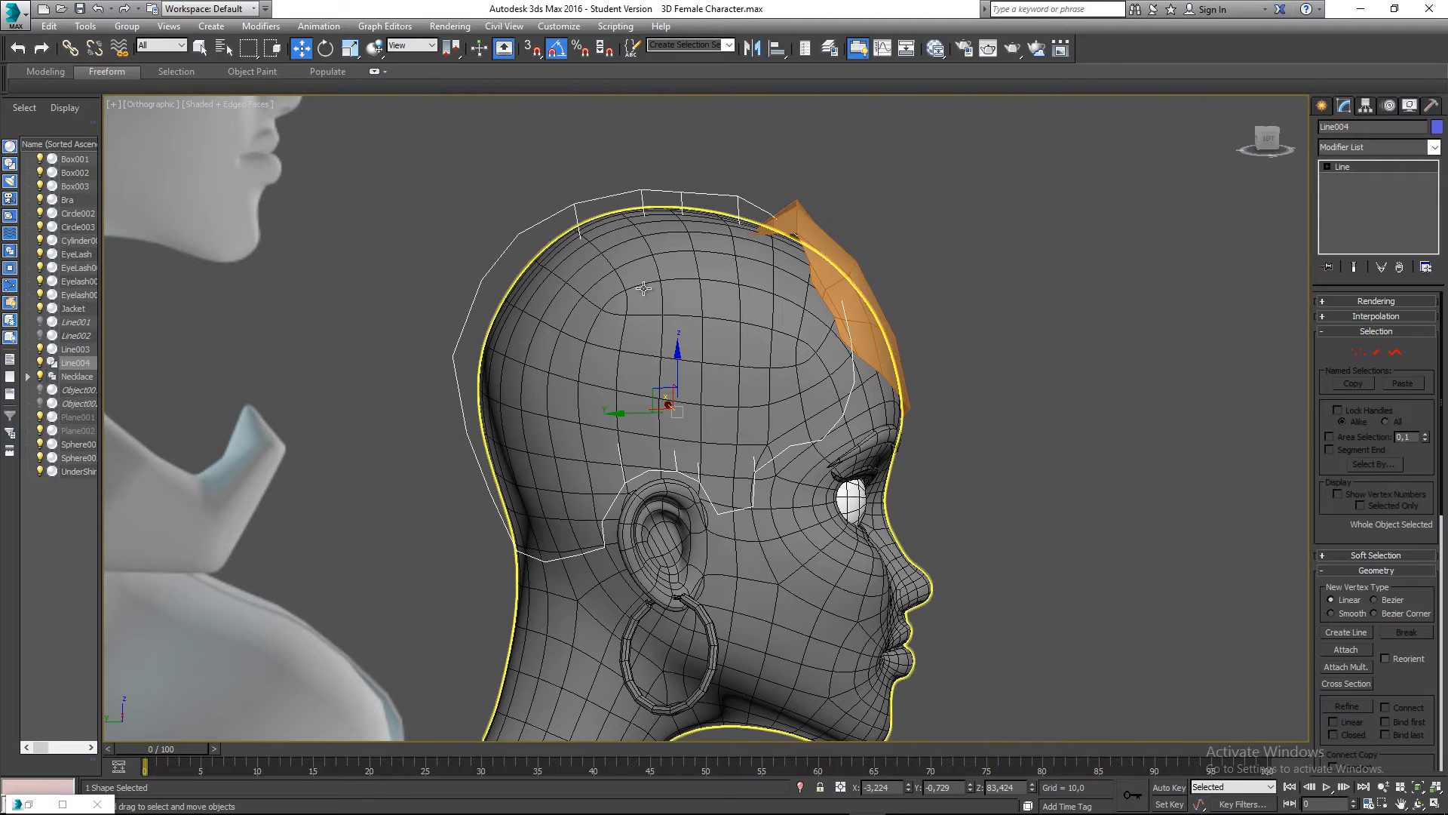
pyautogui.click(1358, 353)
pyautogui.scroll(-8, 1356, 526)
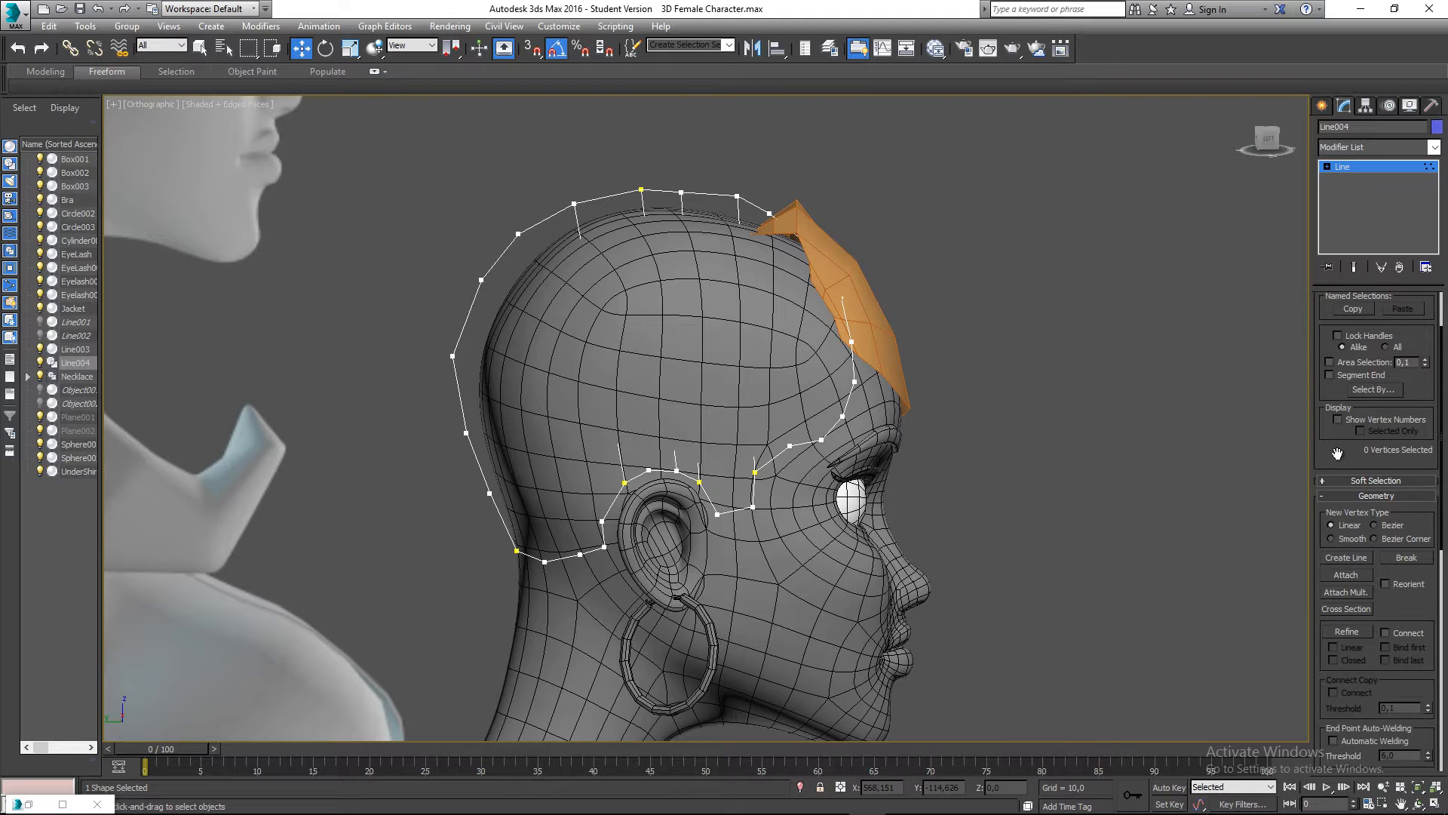
pyautogui.scroll(5, 1377, 463)
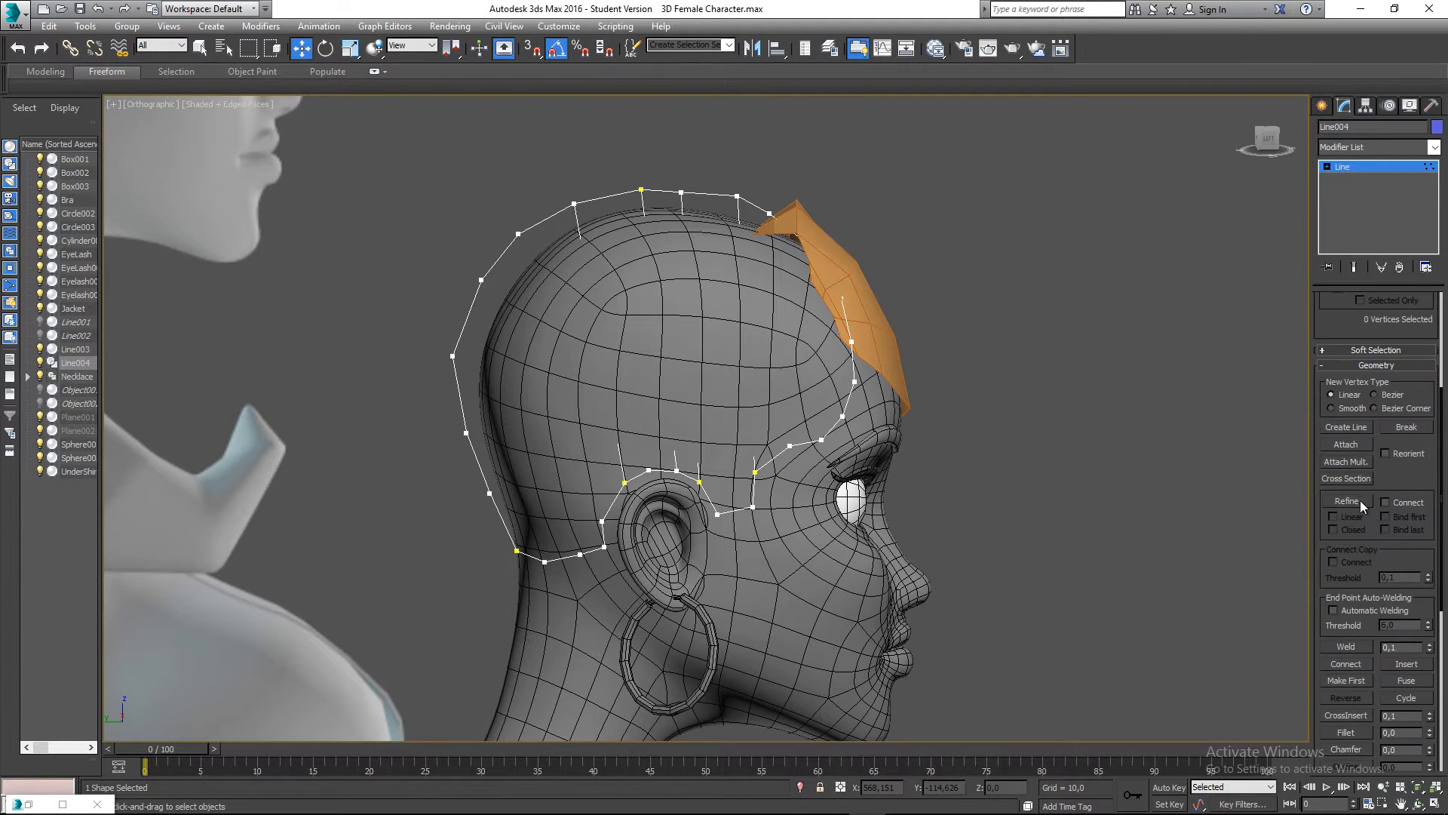
pyautogui.click(1386, 502)
pyautogui.click(1333, 518)
pyautogui.click(1348, 500)
# - In a wireframe left view, connect six vertices along the crown to the hairline vertices around the ear with straight cross segments
pyautogui.moveTo(644, 316); pyautogui.dragTo(657, 323, button='middle')
pyautogui.press('l')
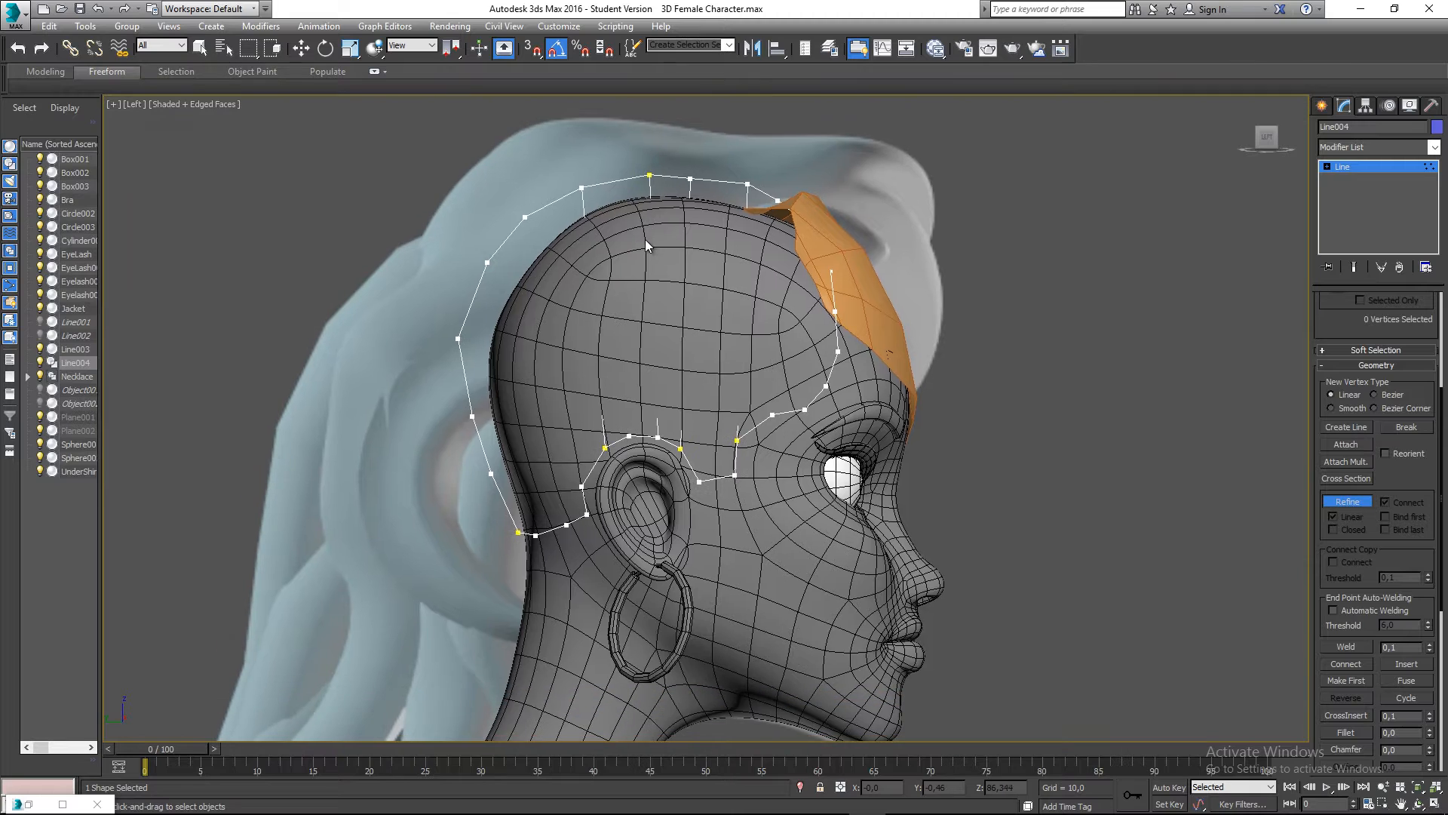
pyautogui.press('F3')
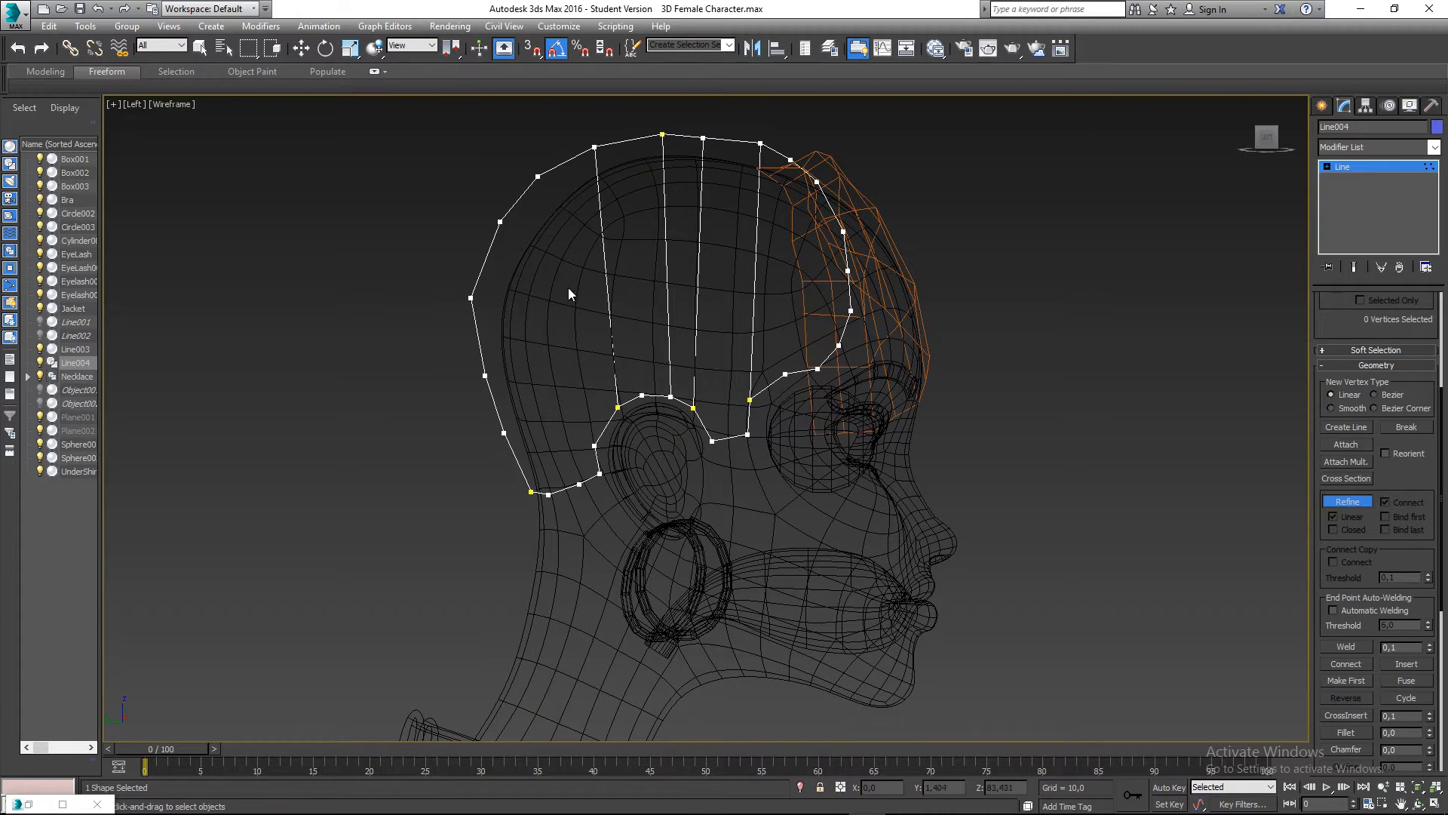
pyautogui.click(540, 177)
pyautogui.rightClick(537, 181)
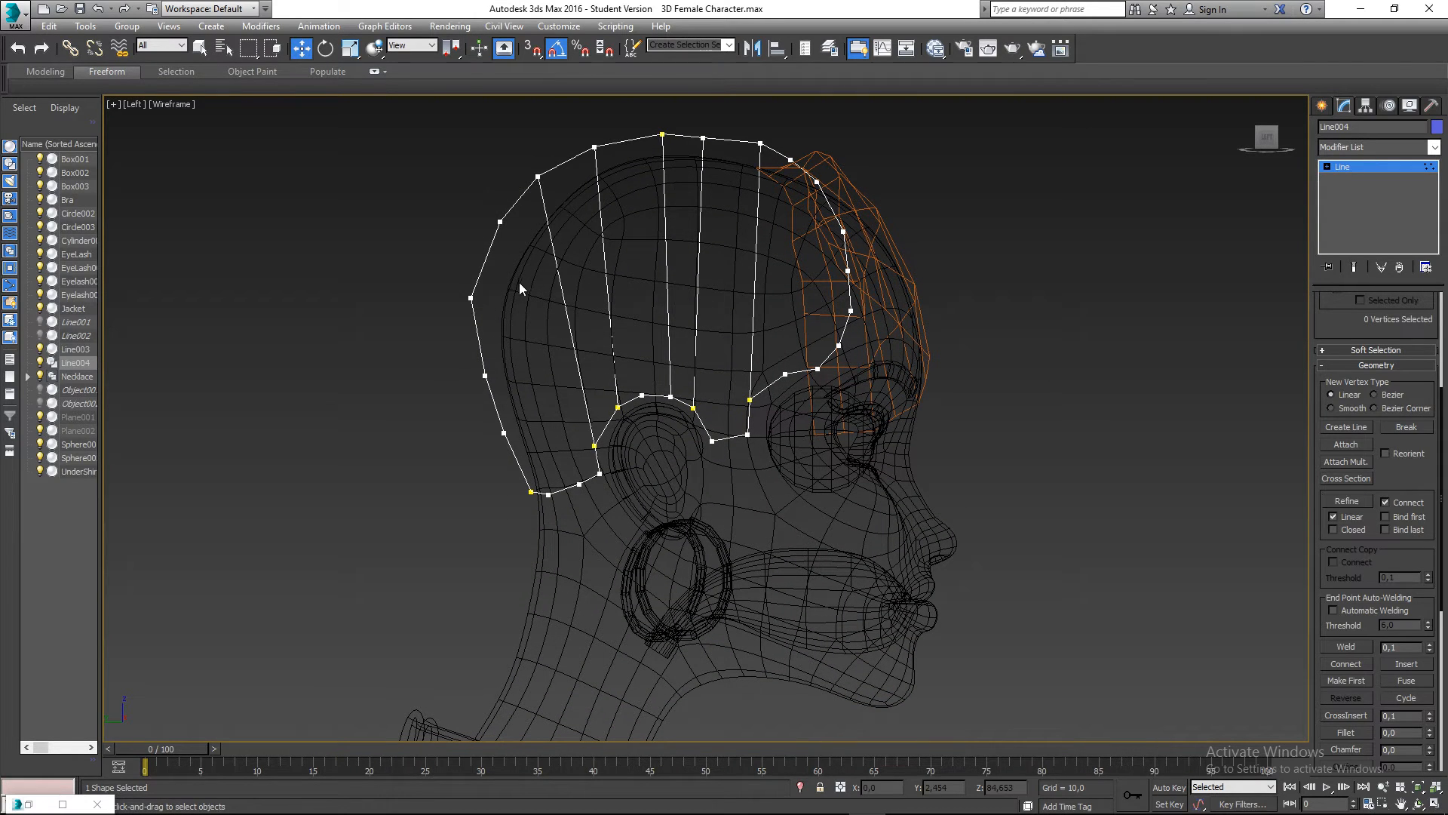
pyautogui.rightClick(511, 273)
pyautogui.click(490, 360)
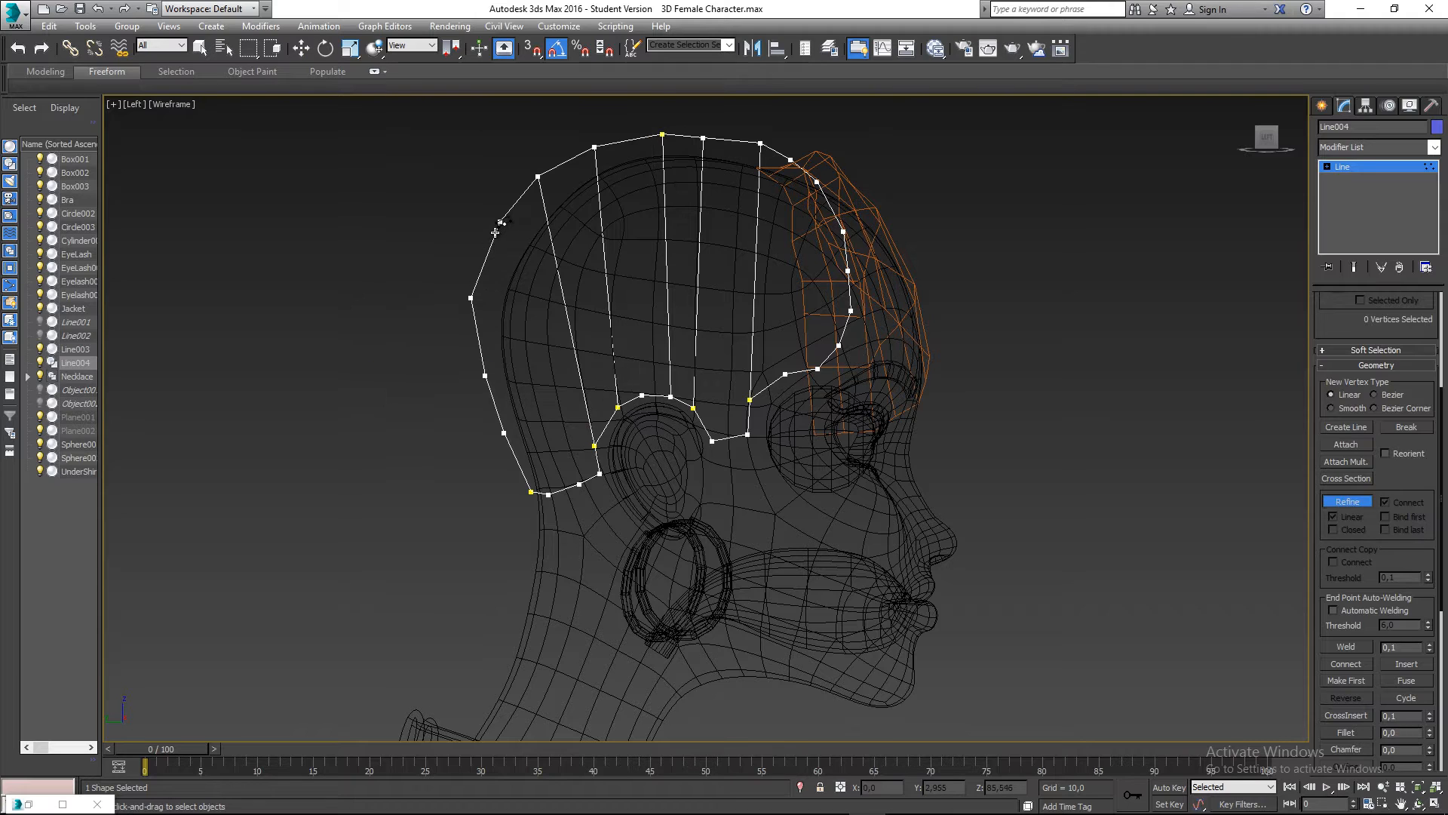
pyautogui.click(579, 483)
pyautogui.rightClick(575, 487)
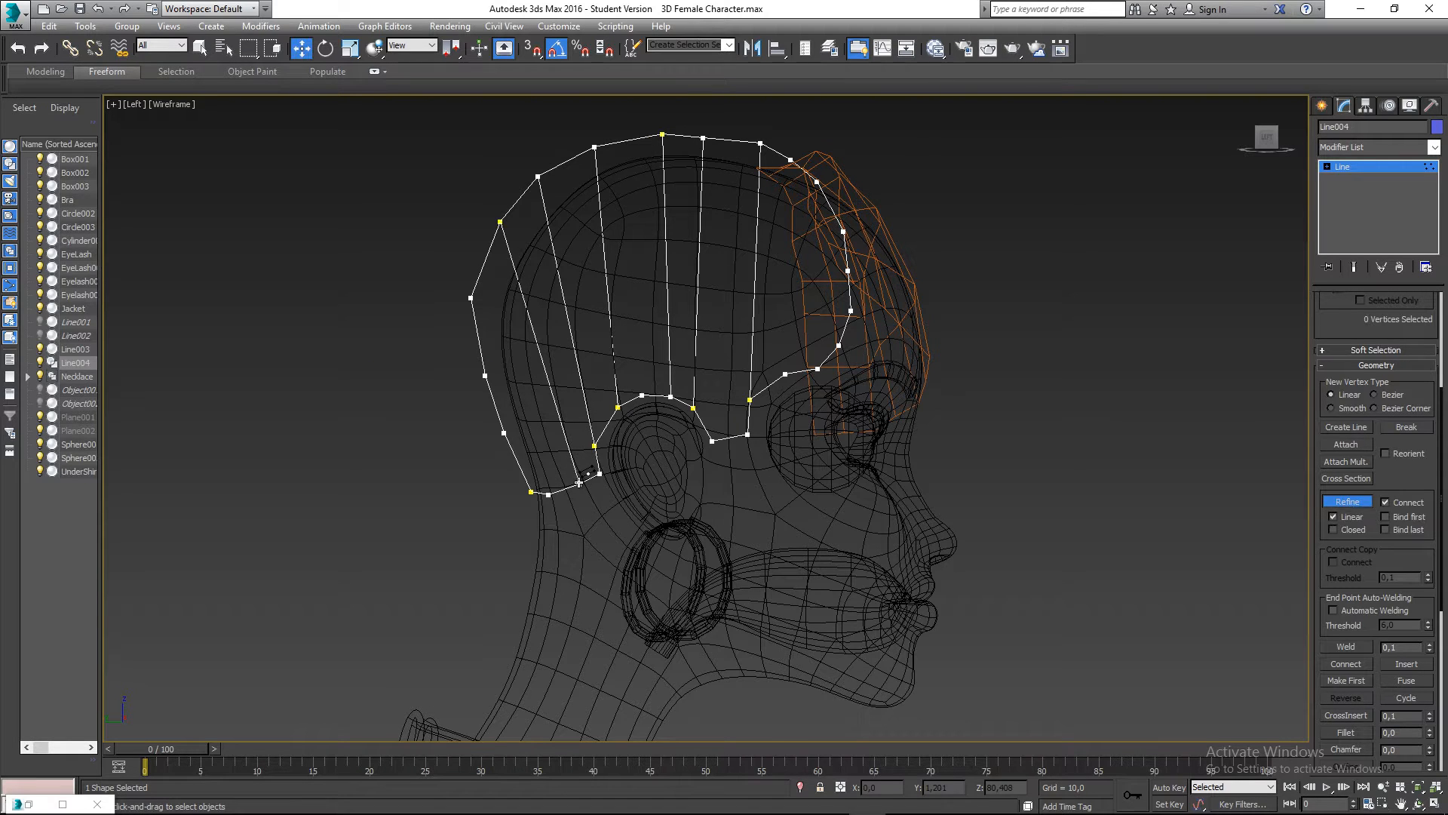
pyautogui.moveTo(636, 332); pyautogui.dragTo(614, 353, button='middle')
# - Use Refine Connect to join the two crown vertices nearest the forehead to the hairline vertices below them
pyautogui.rightClick(772, 188)
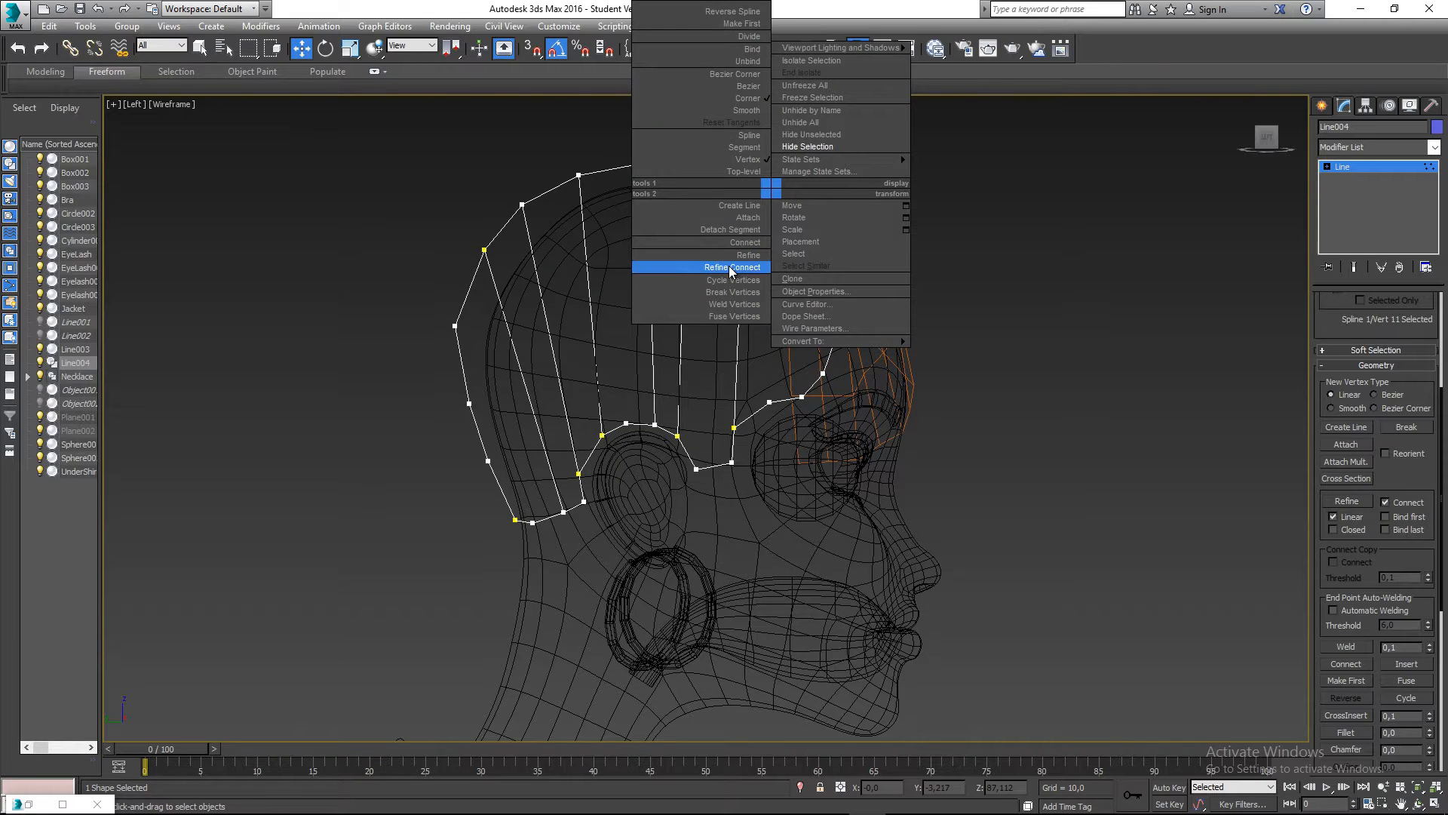
pyautogui.click(731, 268)
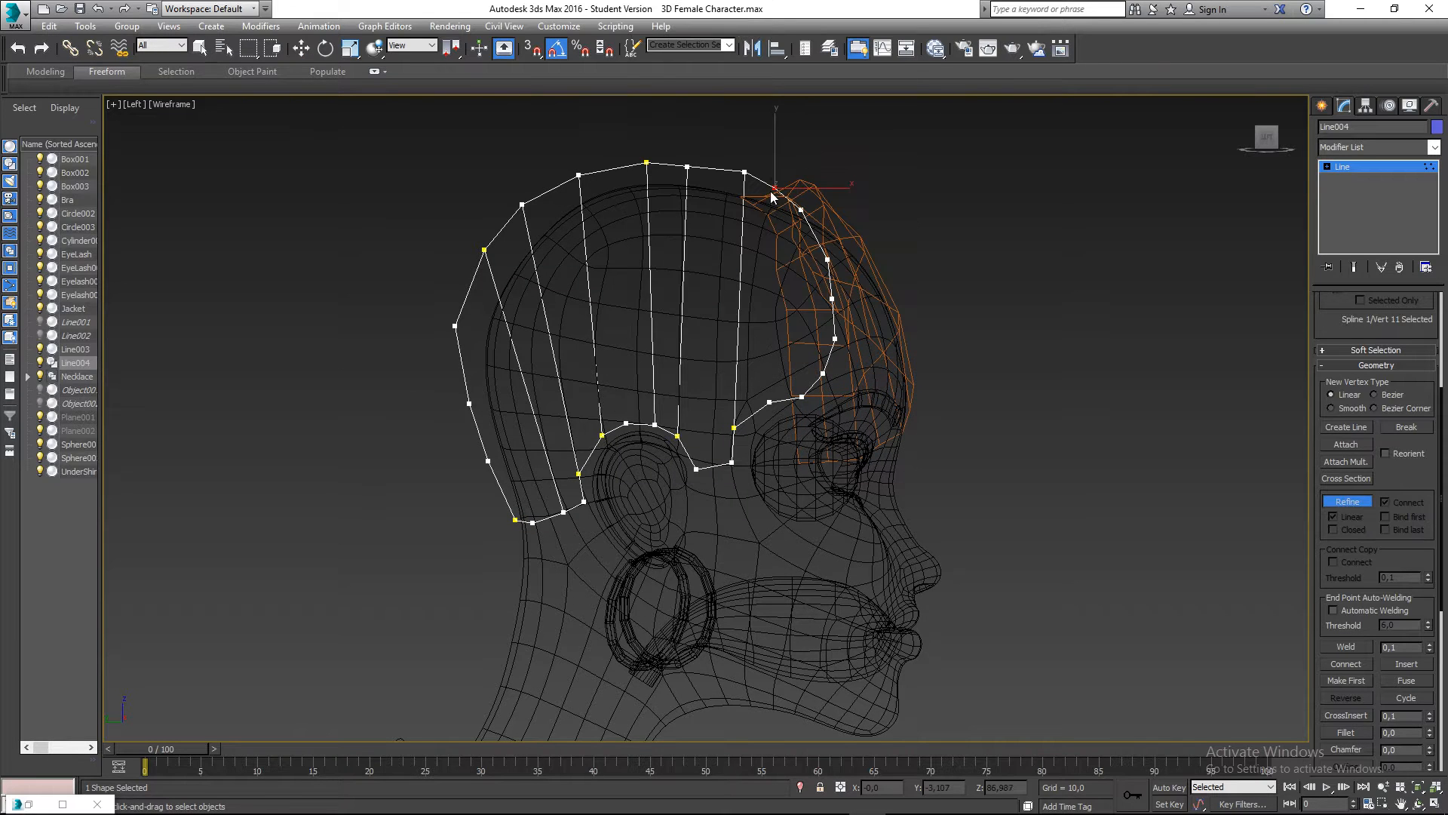
pyautogui.click(770, 402)
pyautogui.rightClick(797, 387)
pyautogui.rightClick(799, 355)
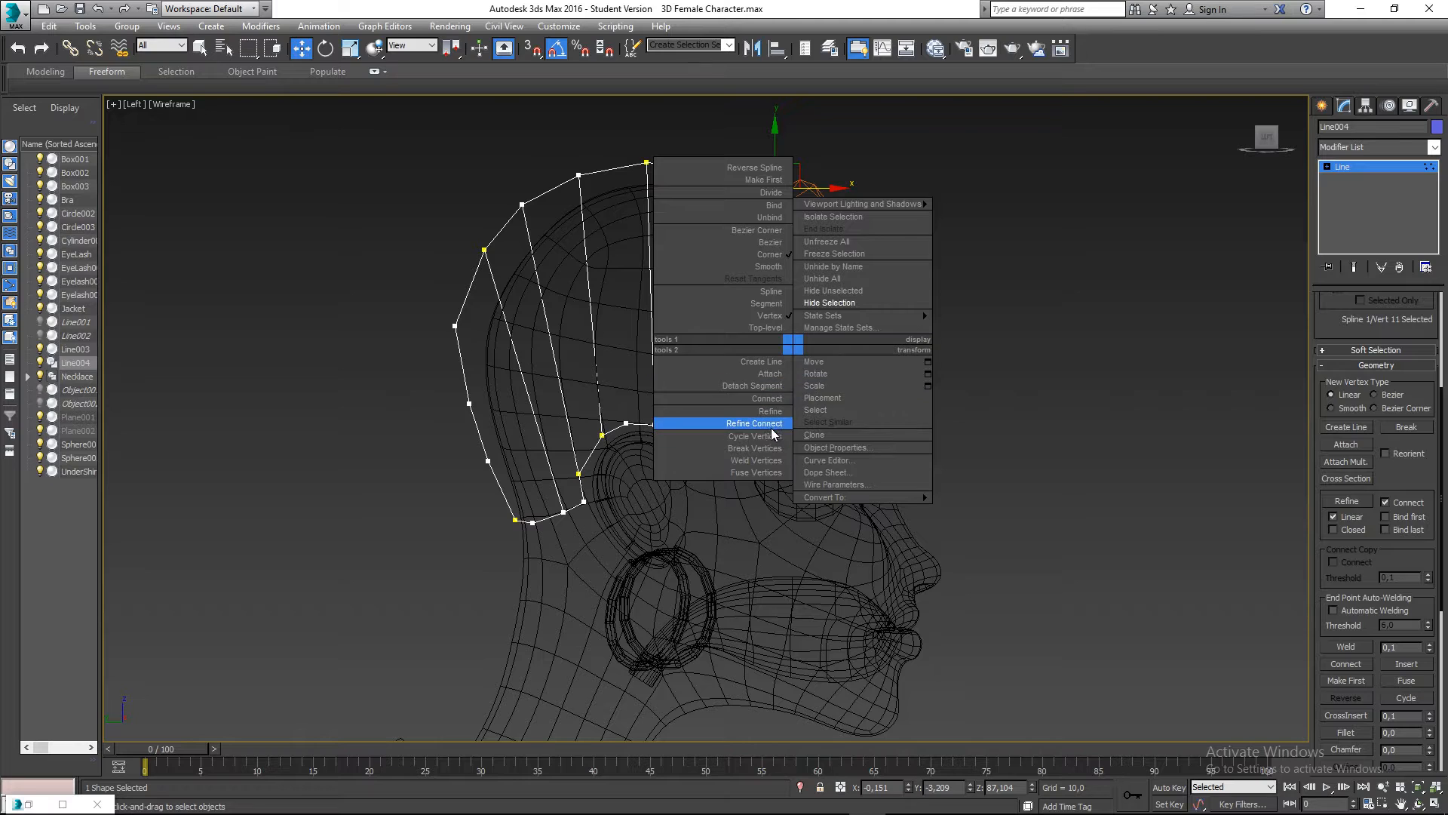
pyautogui.click(771, 424)
pyautogui.click(803, 398)
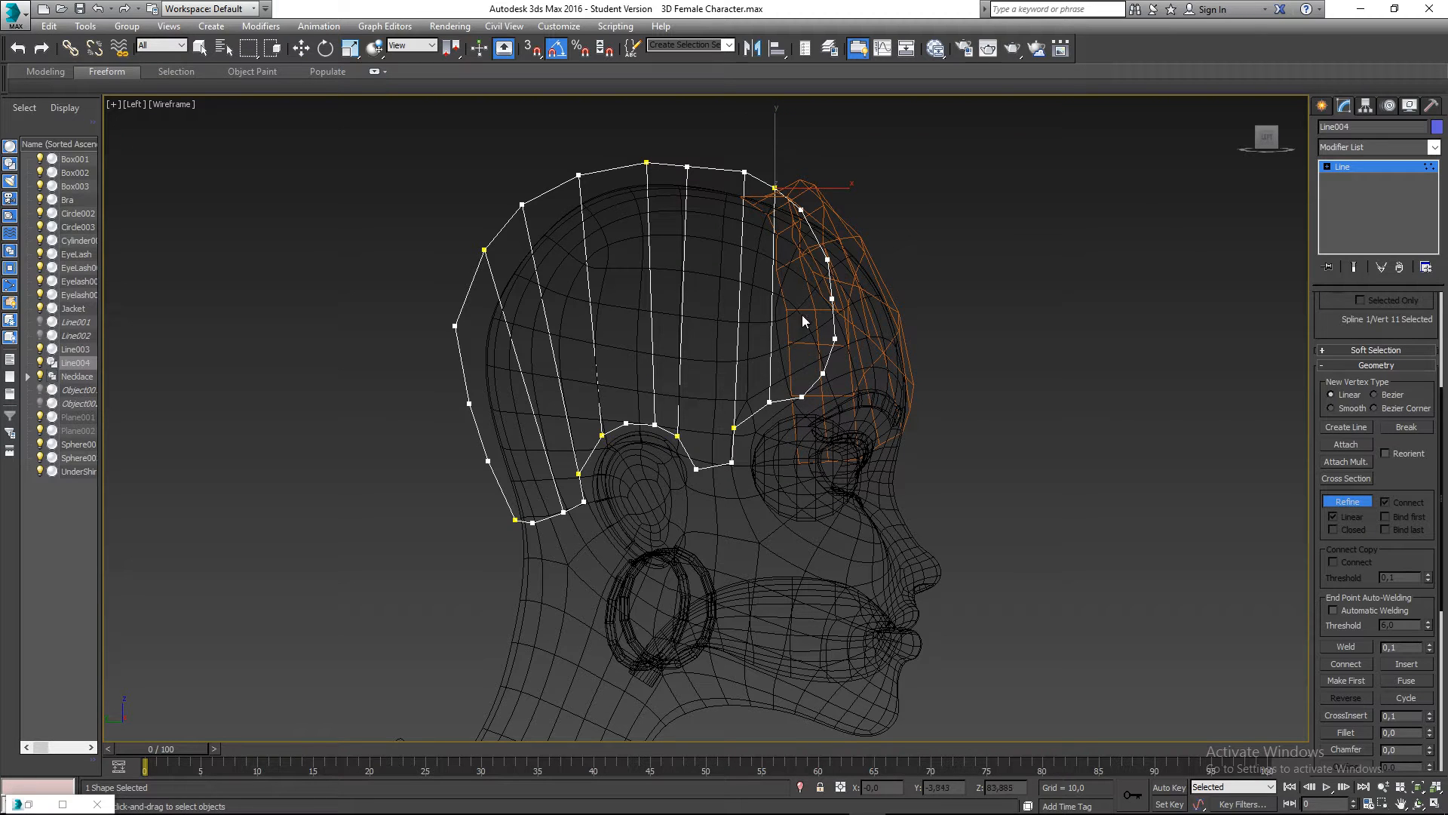
pyautogui.click(801, 211)
pyautogui.rightClick(803, 211)
pyautogui.moveTo(700, 354); pyautogui.dragTo(749, 341, button='middle')
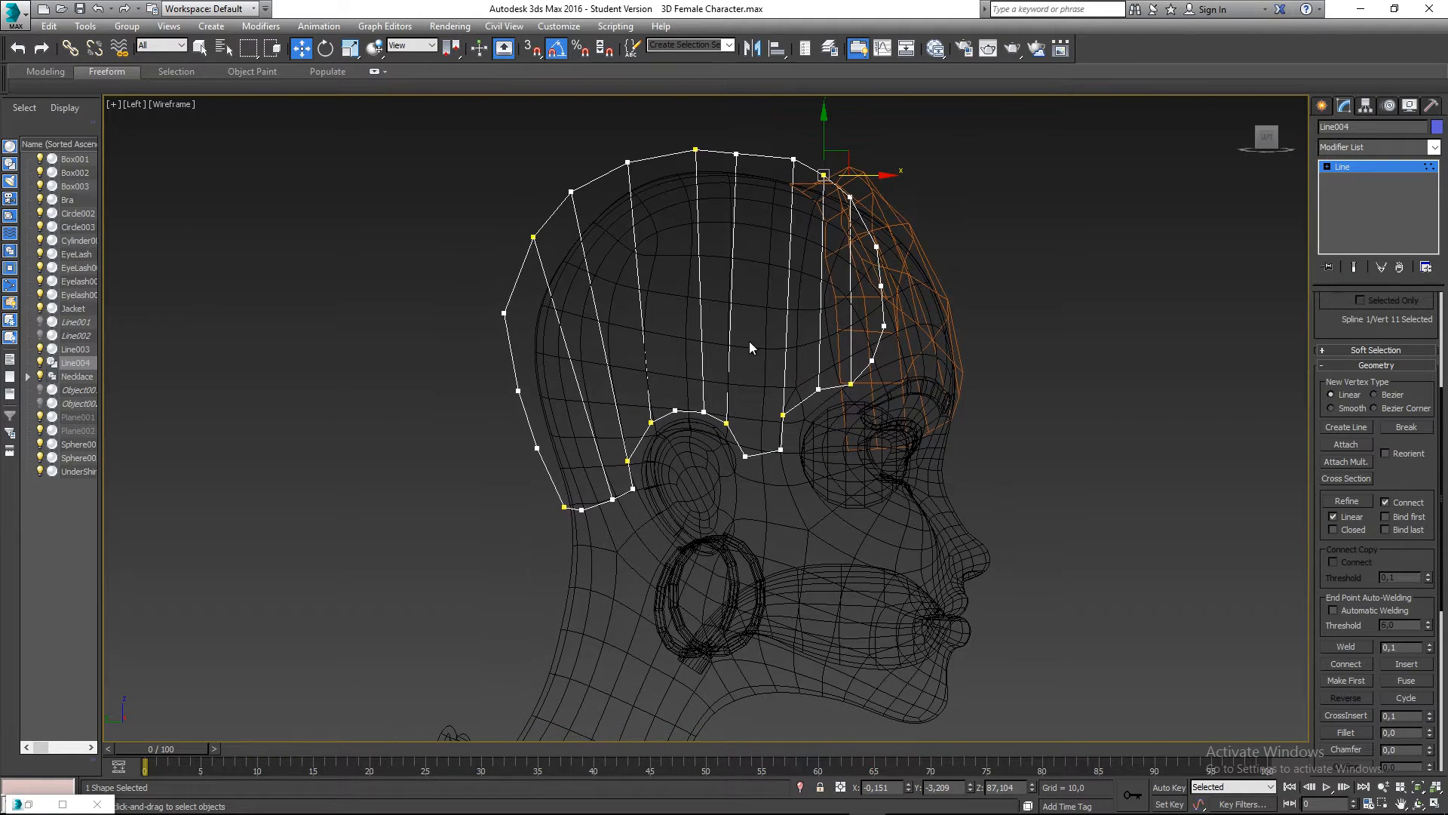
pyautogui.rightClick(559, 392)
pyautogui.click(490, 392)
pyautogui.moveTo(676, 232); pyautogui.dragTo(646, 273, button='middle')
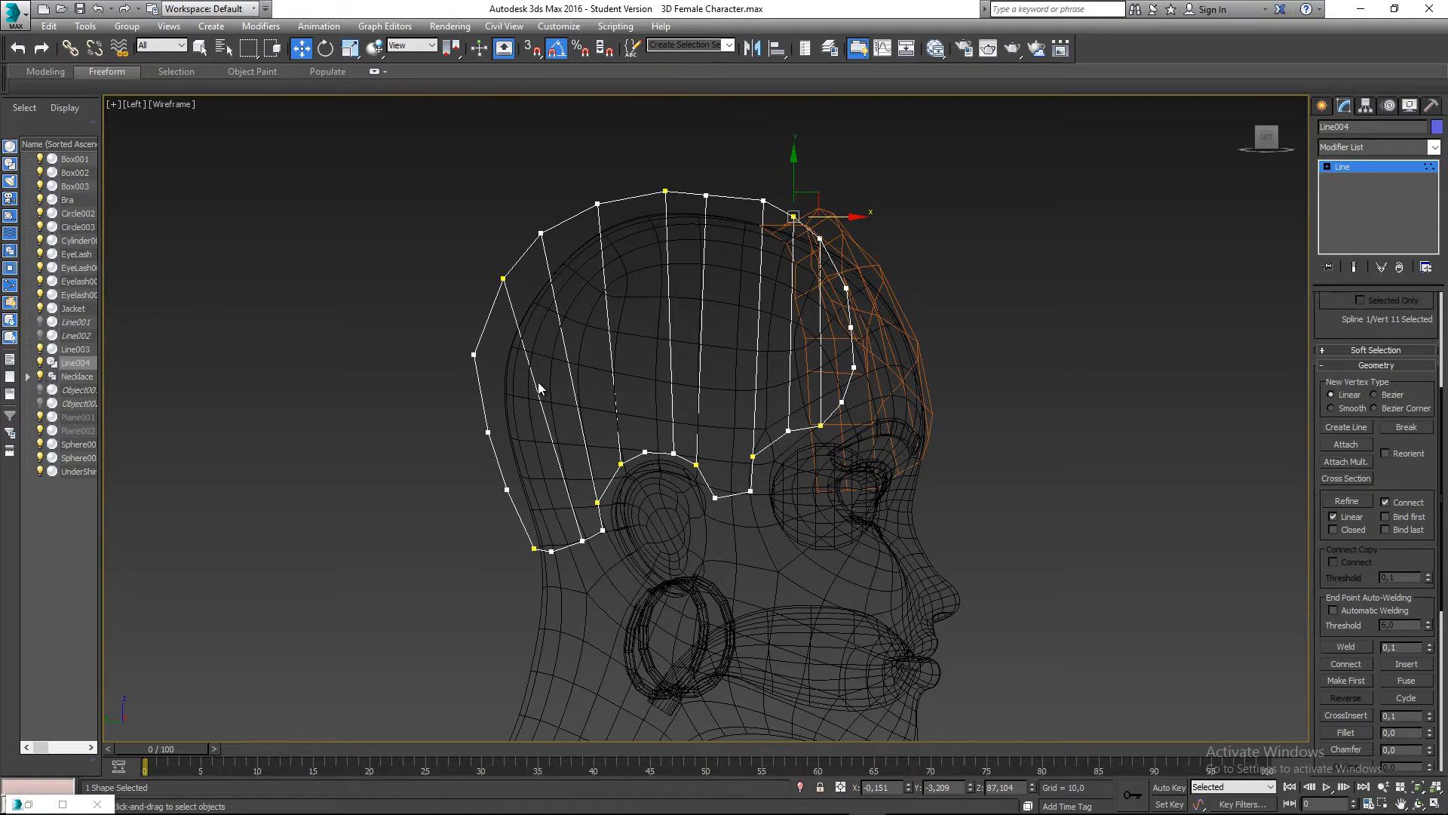
pyautogui.moveTo(538, 382); pyautogui.dragTo(515, 407, button='middle')
# - Try the Surface modifier on the whole spline with its new cross segments in shaded view, and undo it
pyautogui.press('F3')
pyautogui.rightClick(930, 284)
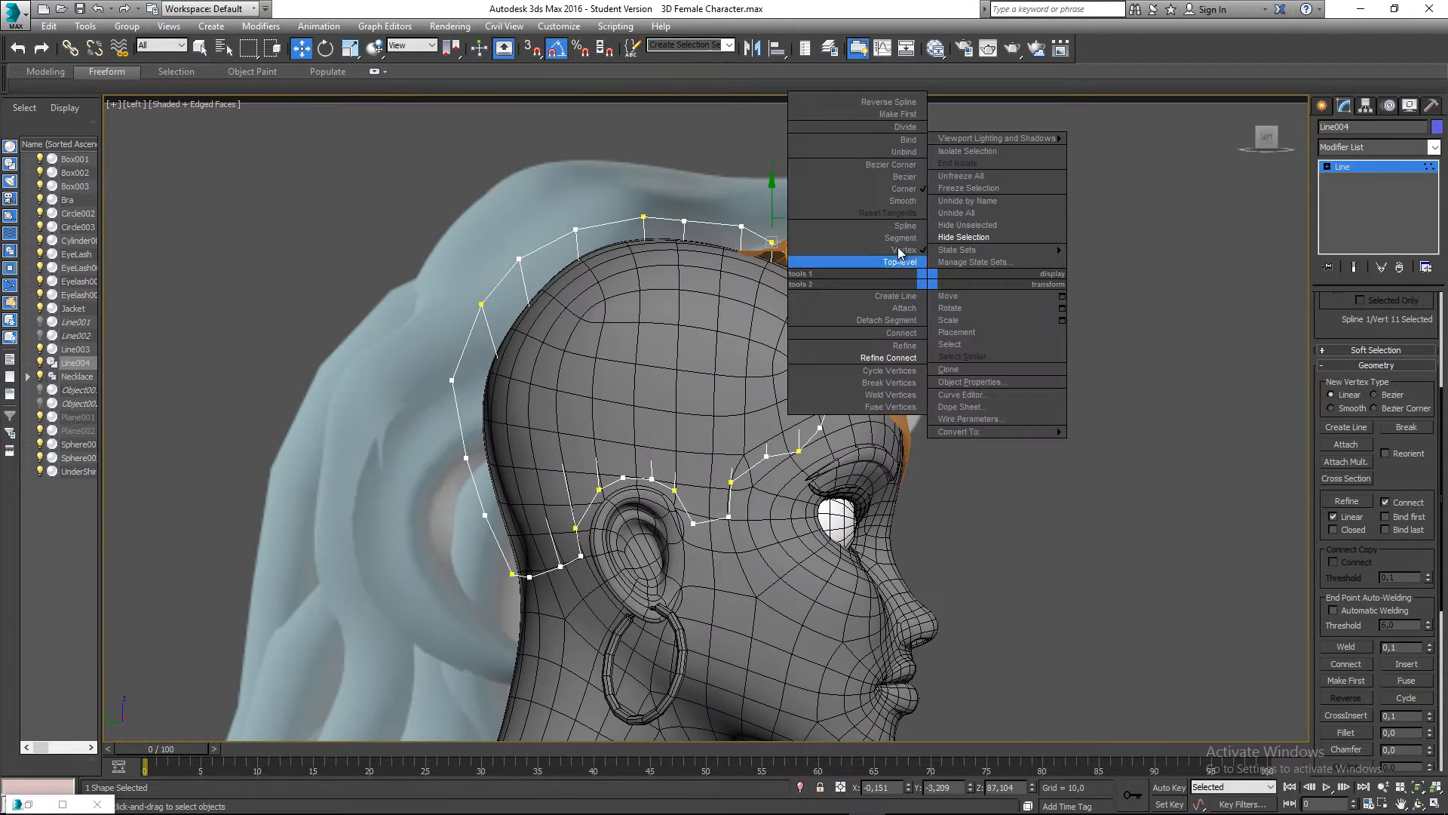
pyautogui.click(619, 197)
pyautogui.moveTo(1356, 336); pyautogui.dragTo(1373, 545)
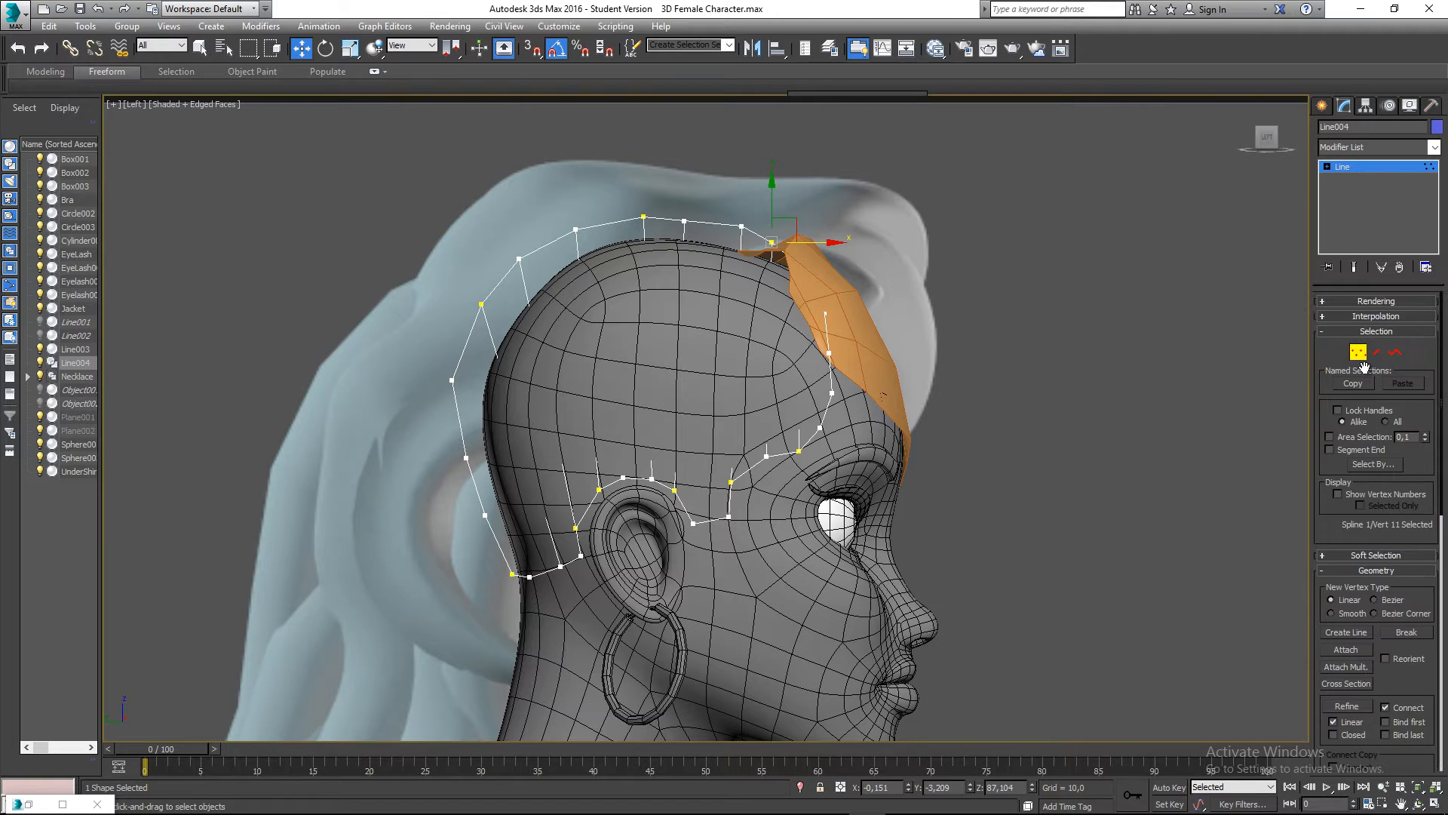
pyautogui.click(1358, 352)
pyautogui.click(1179, 297)
pyautogui.click(828, 331)
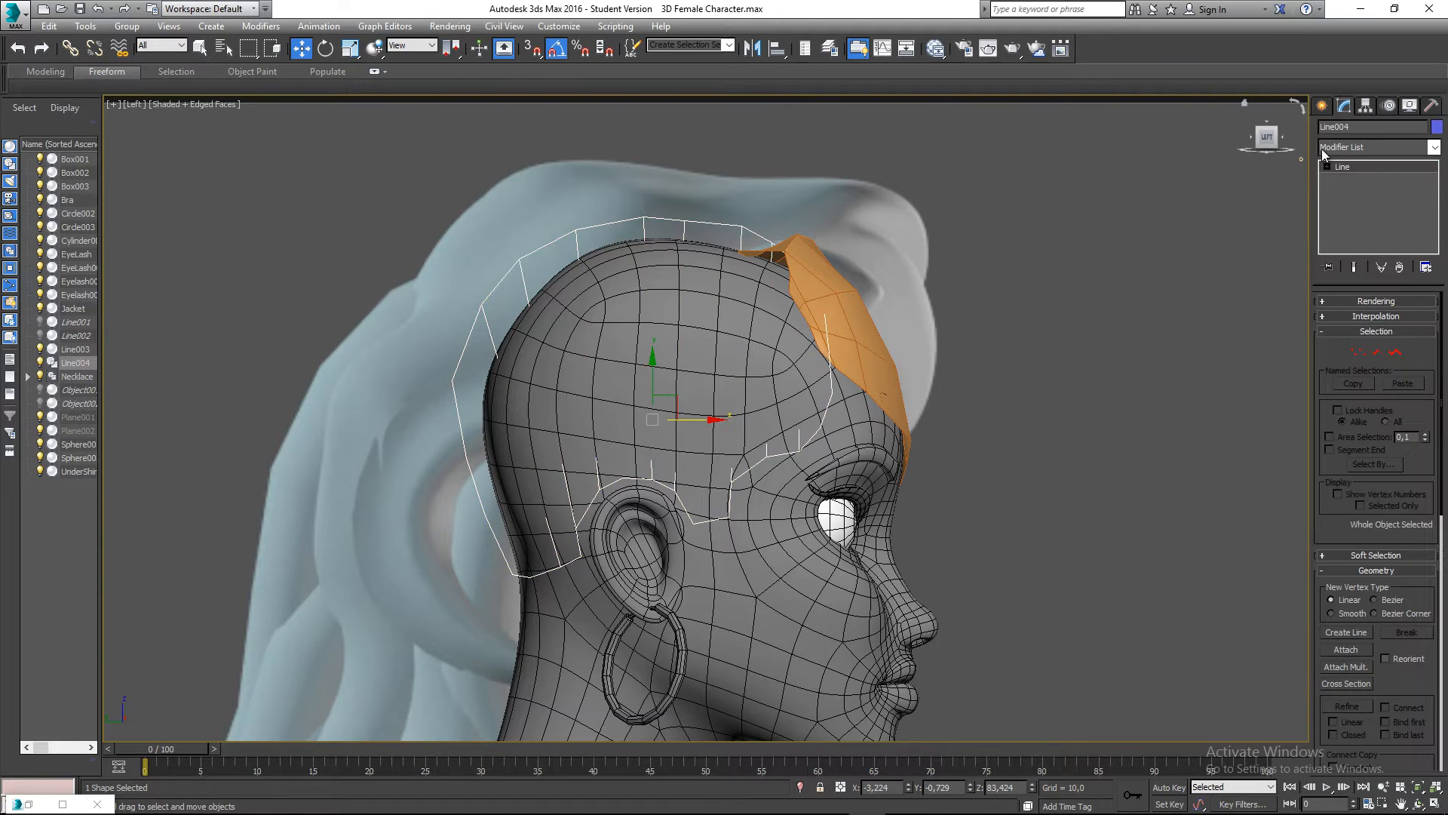
pyautogui.click(1335, 147)
pyautogui.scroll(-15, 1397, 454)
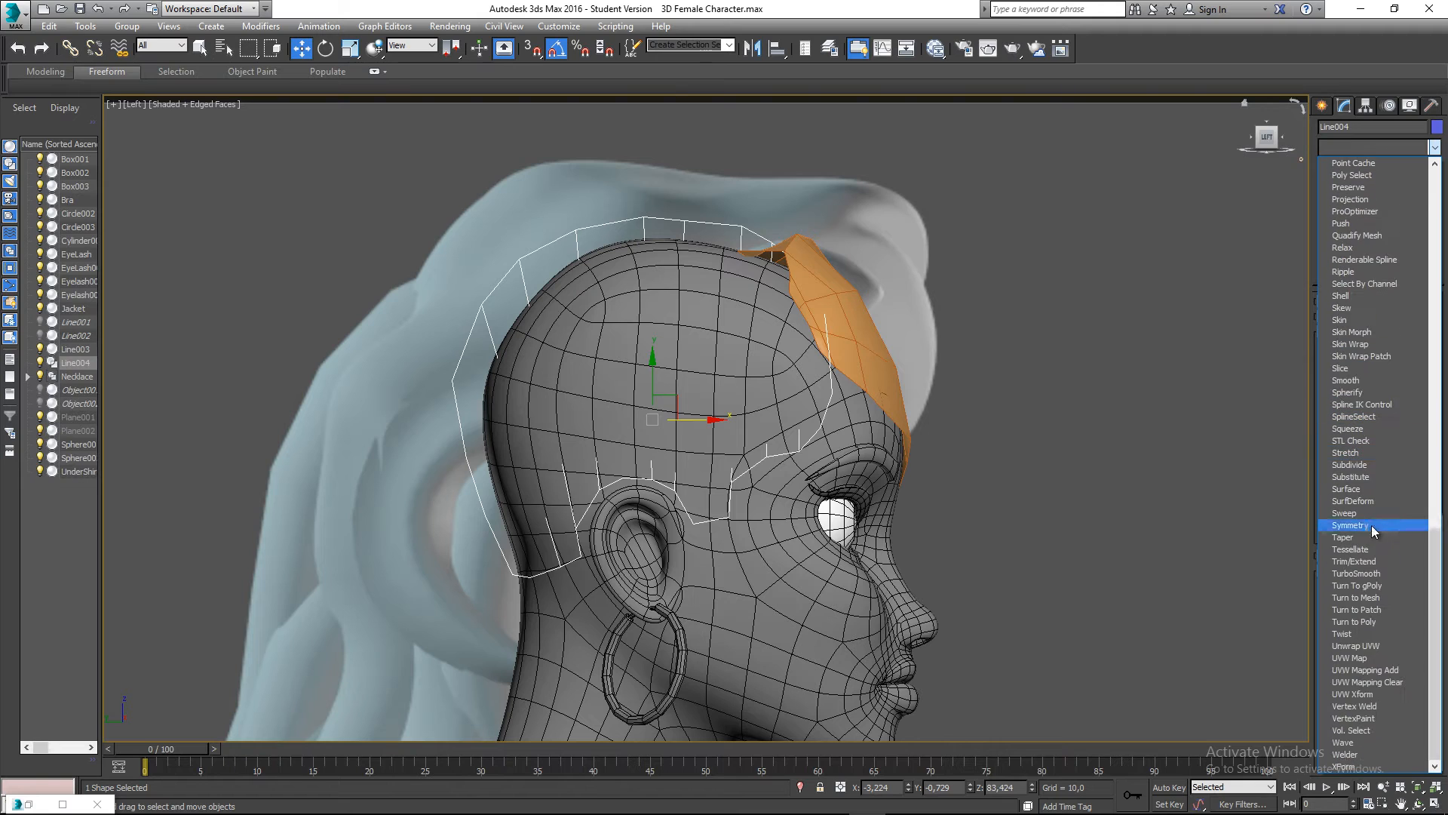
pyautogui.click(1347, 489)
pyautogui.hotkey('ctrl', 'z')
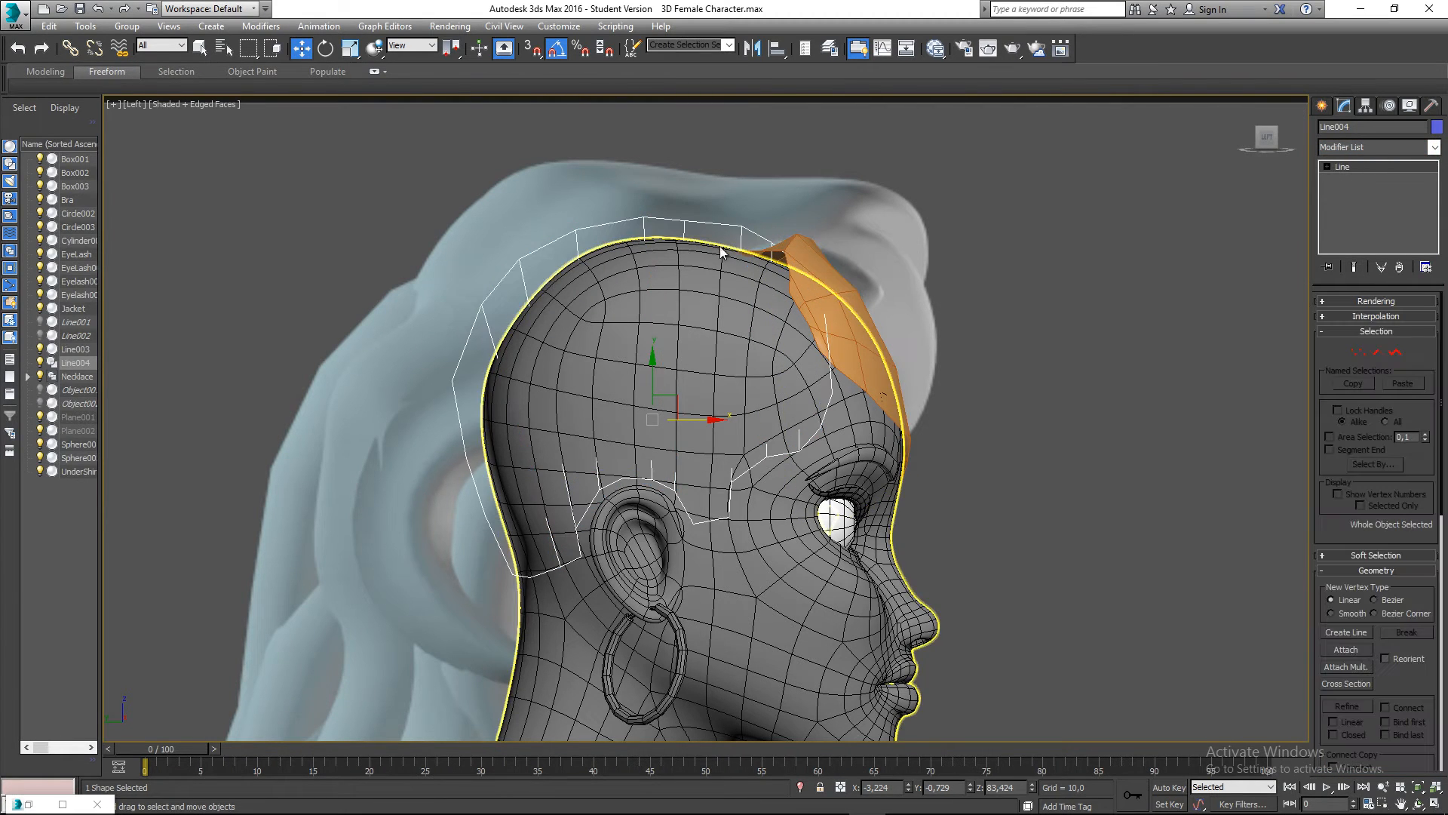
# - At vertex level, use Refine Connect to join the lowest hairline vertex in front of the ear to a new vertex on the crown edge
pyautogui.click(1358, 352)
pyautogui.press('F3')
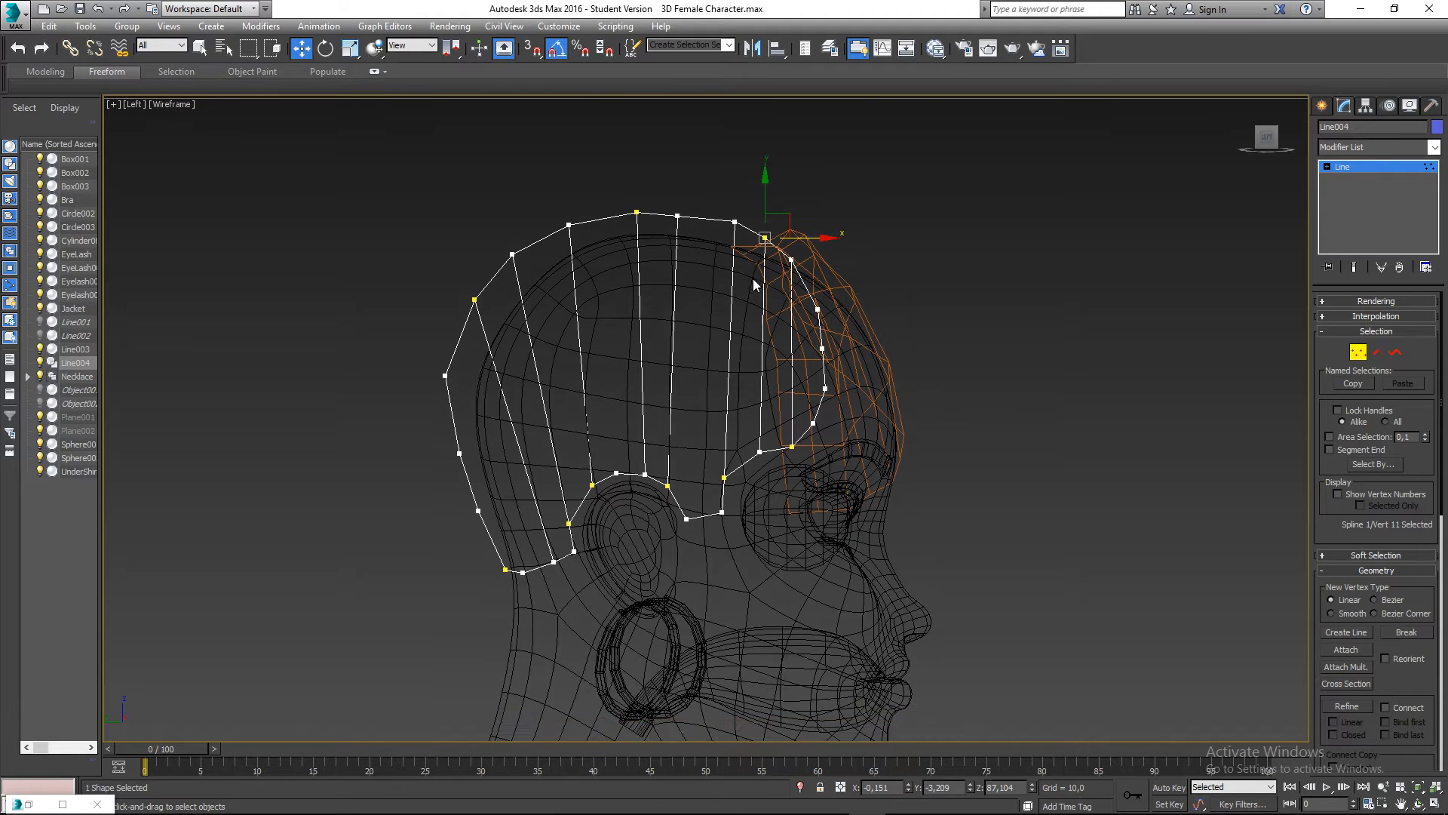
pyautogui.scroll(3, 702, 505)
pyautogui.rightClick(688, 528)
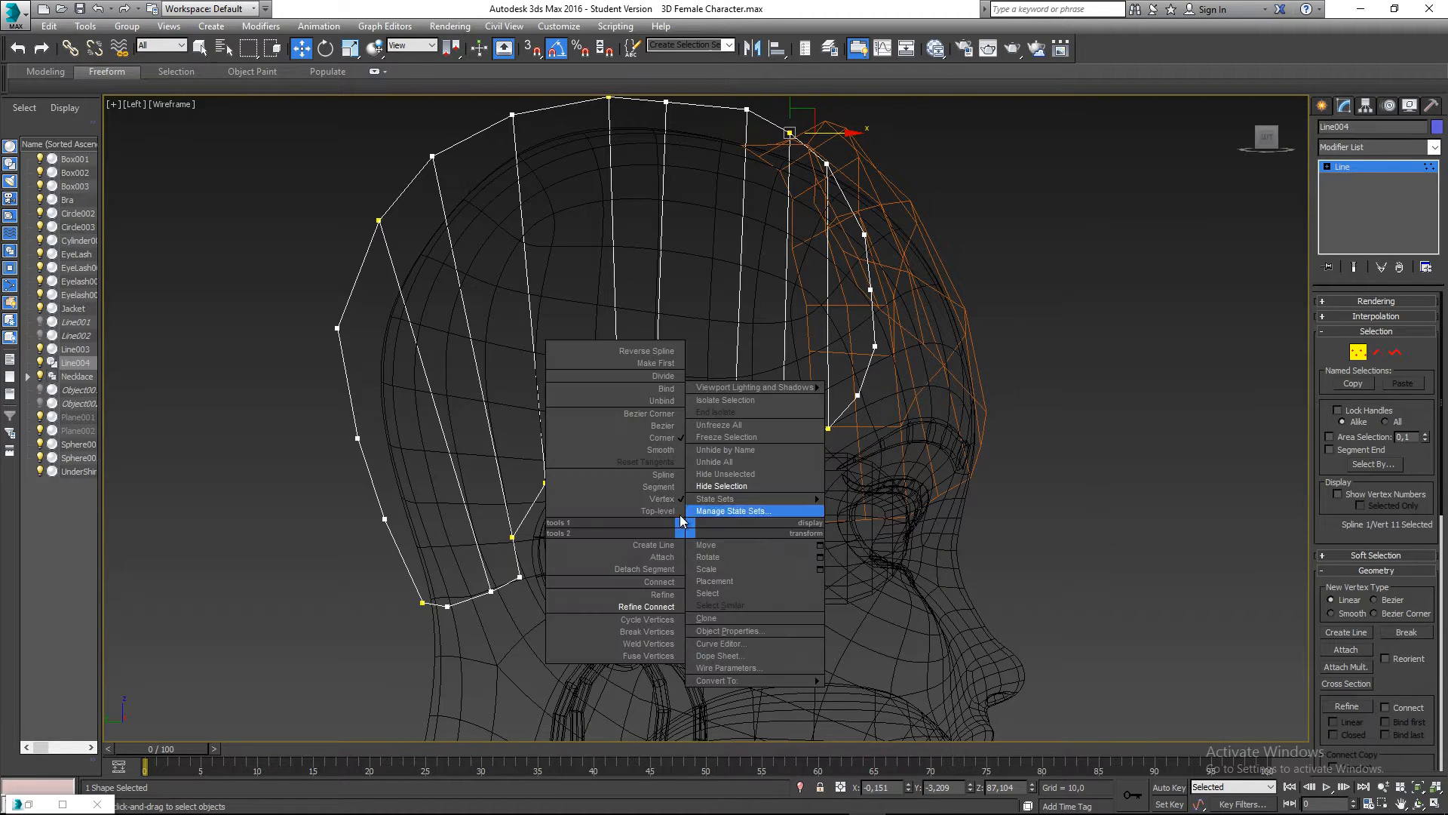
pyautogui.click(664, 600)
pyautogui.rightClick(691, 563)
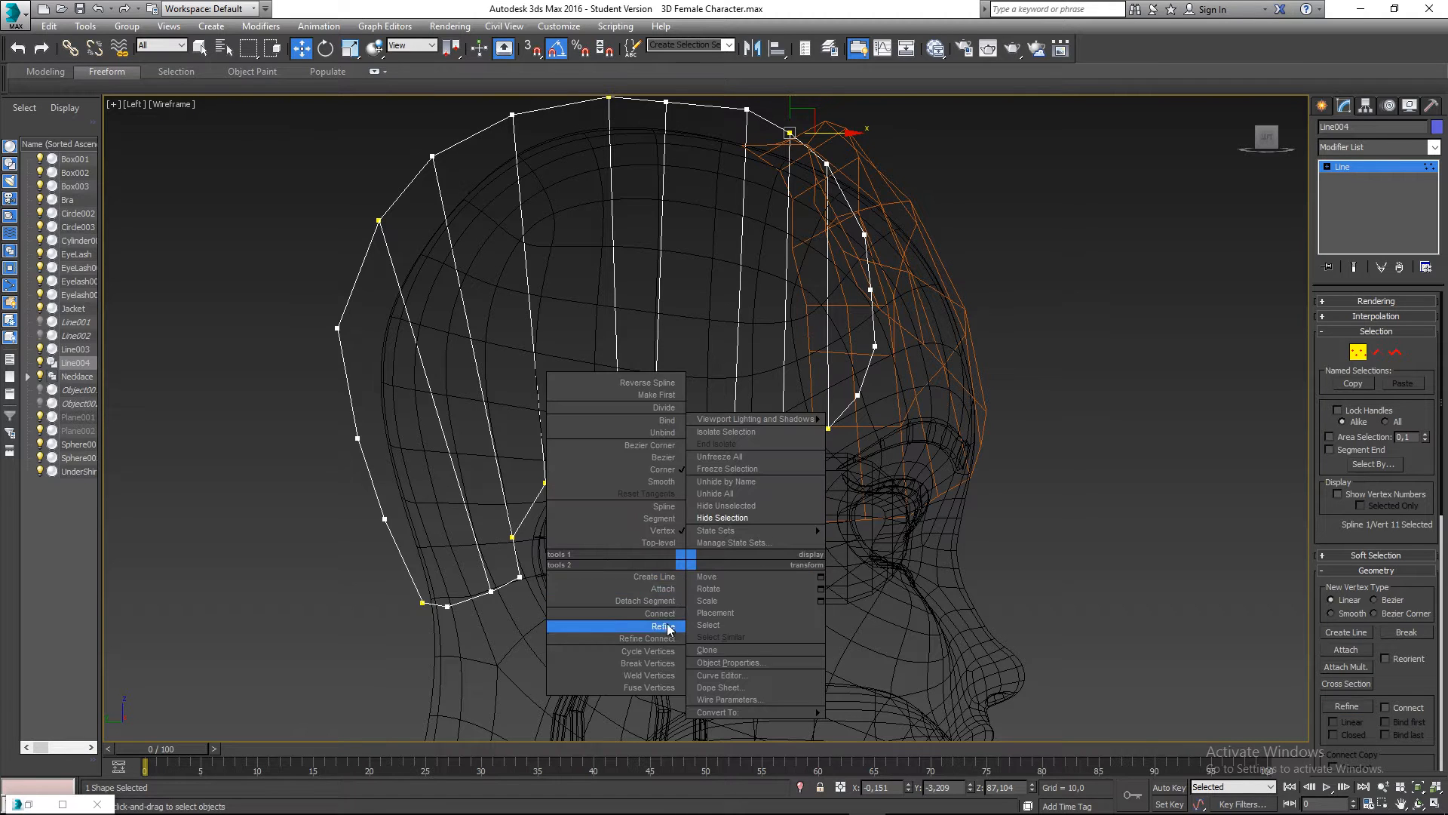
pyautogui.click(659, 642)
pyautogui.moveTo(683, 464); pyautogui.dragTo(683, 540, button='middle')
pyautogui.click(698, 219)
pyautogui.rightClick(698, 219)
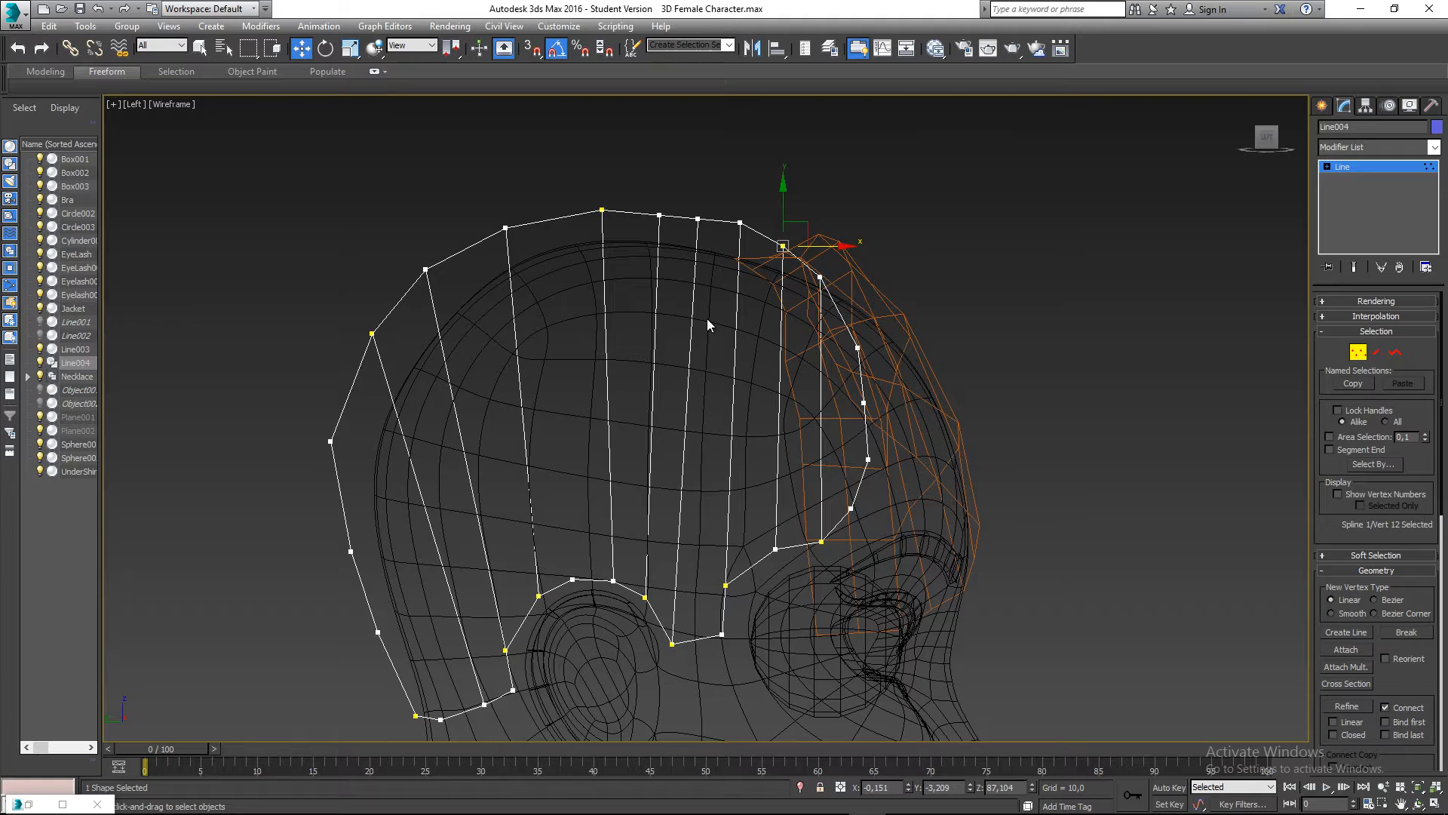
pyautogui.moveTo(709, 321); pyautogui.dragTo(788, 260, button='middle')
pyautogui.rightClick(692, 350)
pyautogui.click(1058, 242)
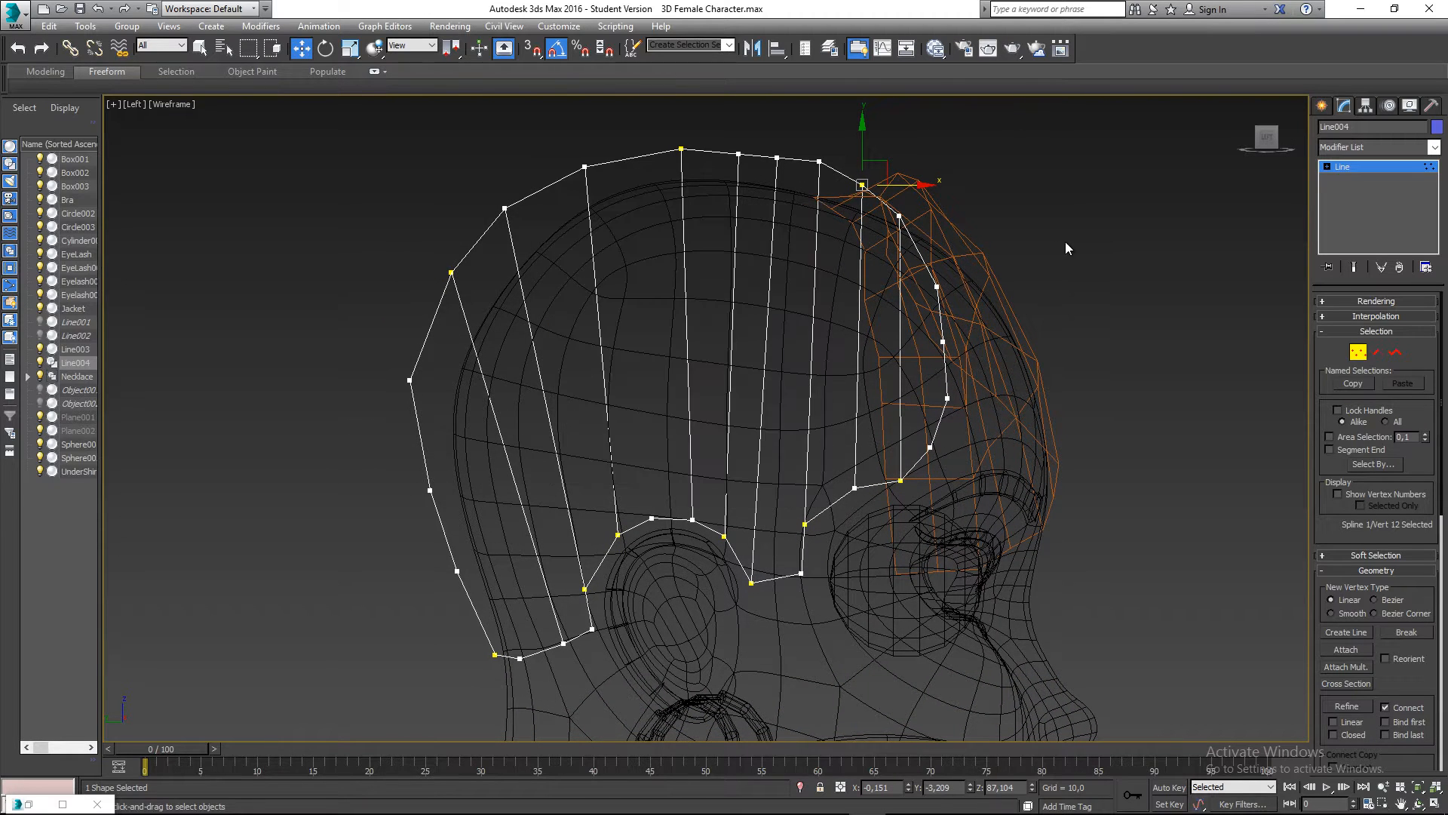
# - Leave vertex editing, return to shaded display and apply the Surface modifier to the whole scalp spline
pyautogui.click(1358, 354)
pyautogui.click(1138, 305)
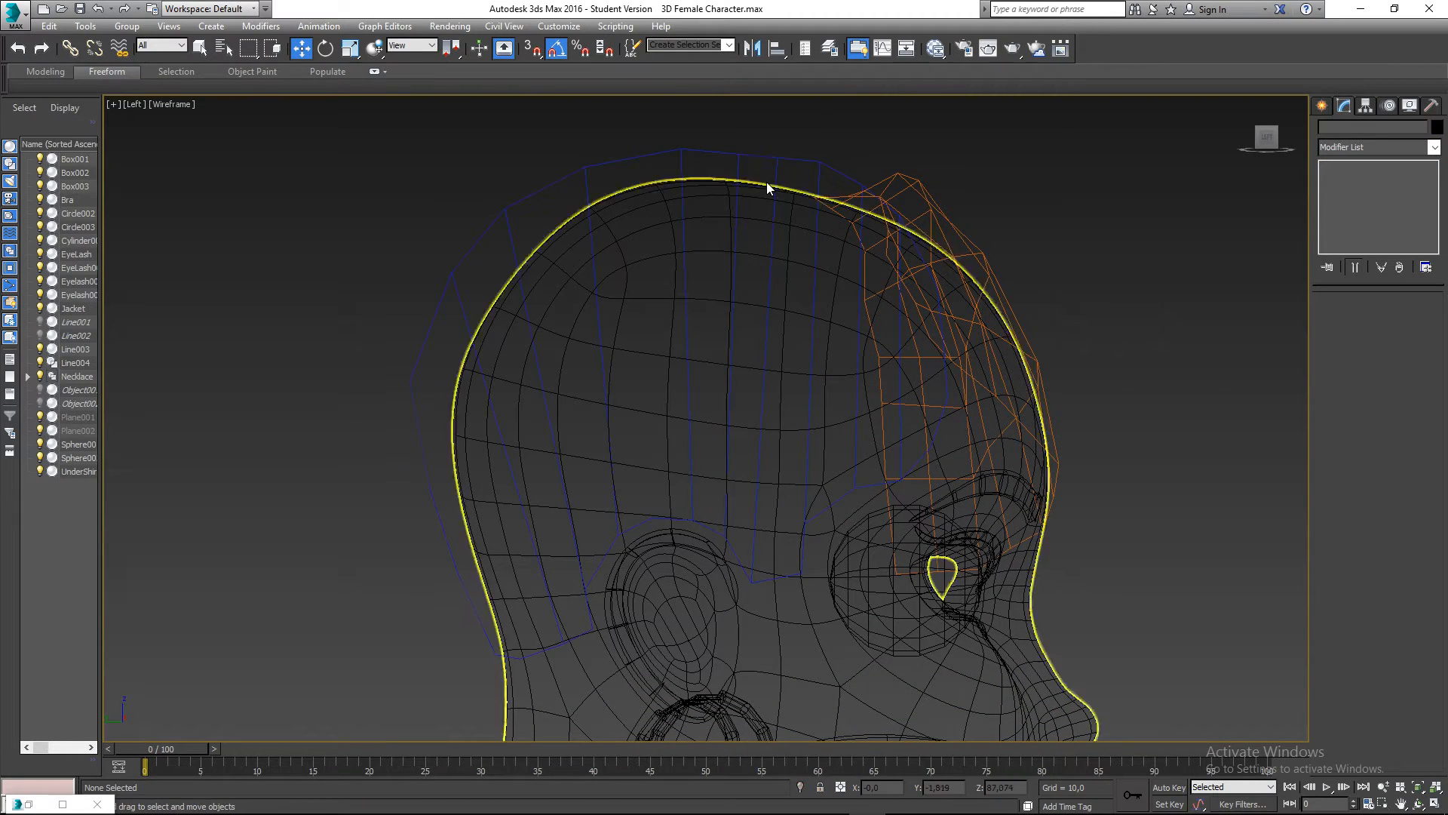
pyautogui.press('F3')
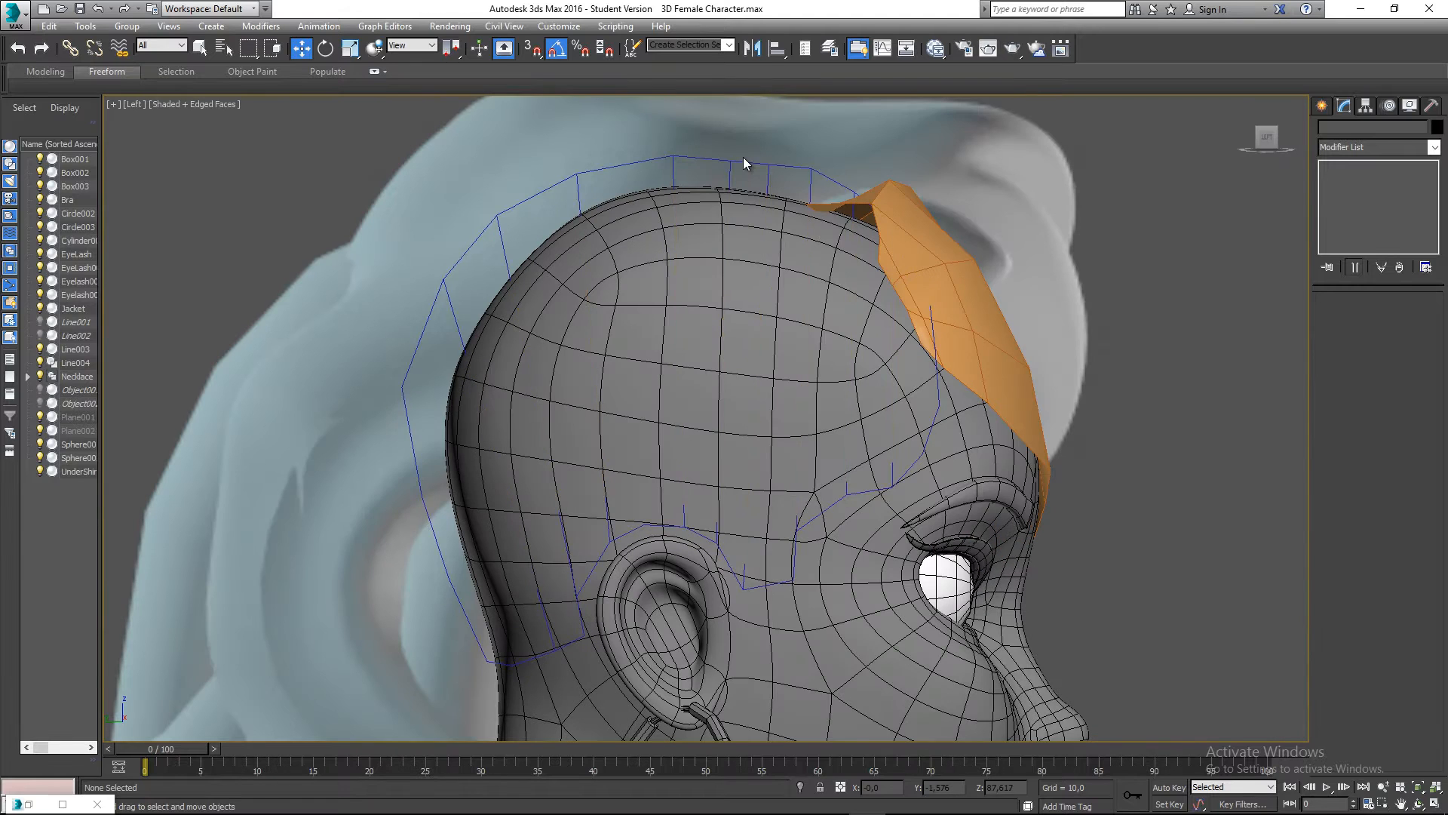
pyautogui.click(744, 157)
pyautogui.click(1368, 148)
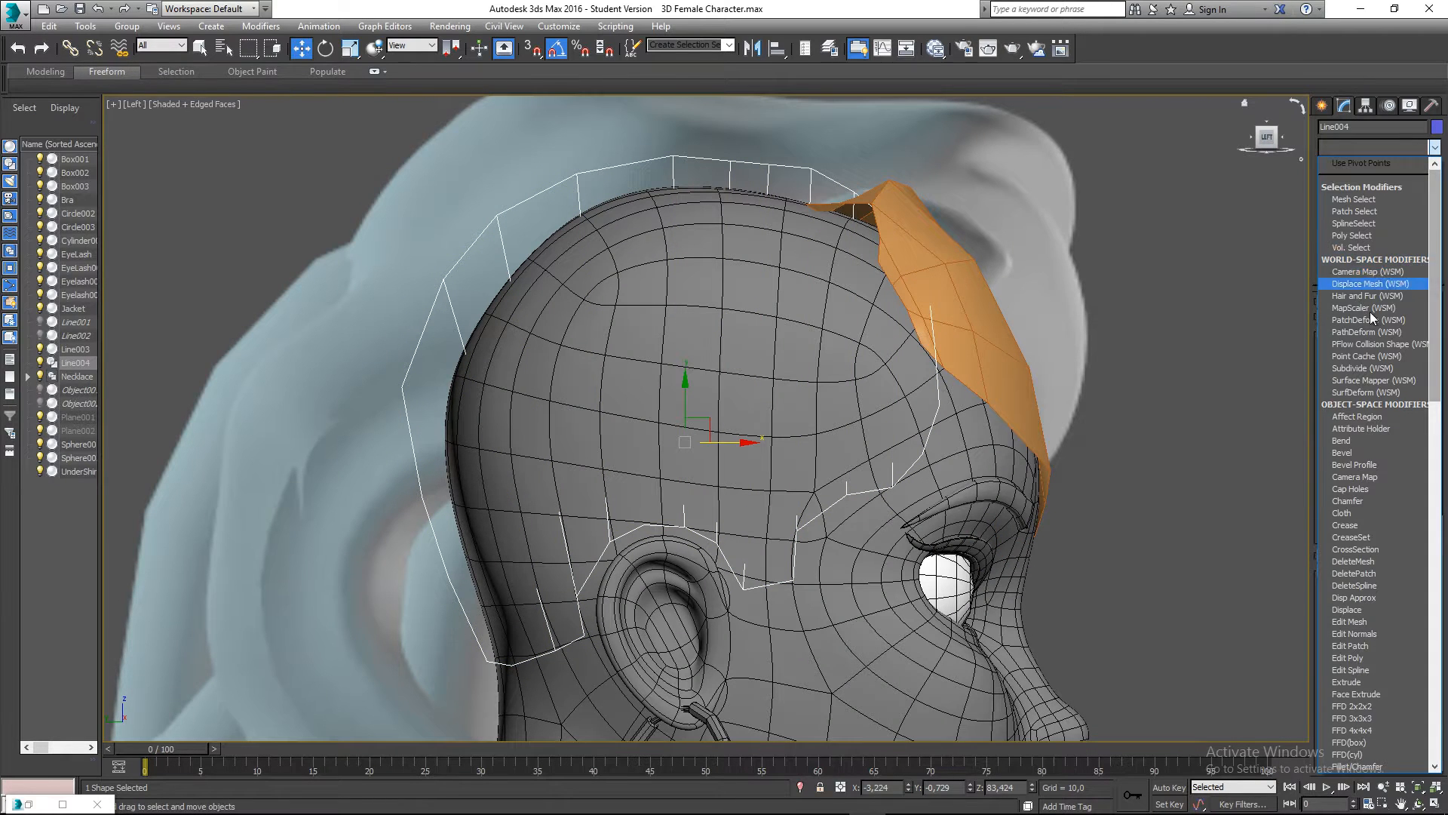
pyautogui.scroll(-10, 1370, 311)
pyautogui.scroll(-5, 1370, 467)
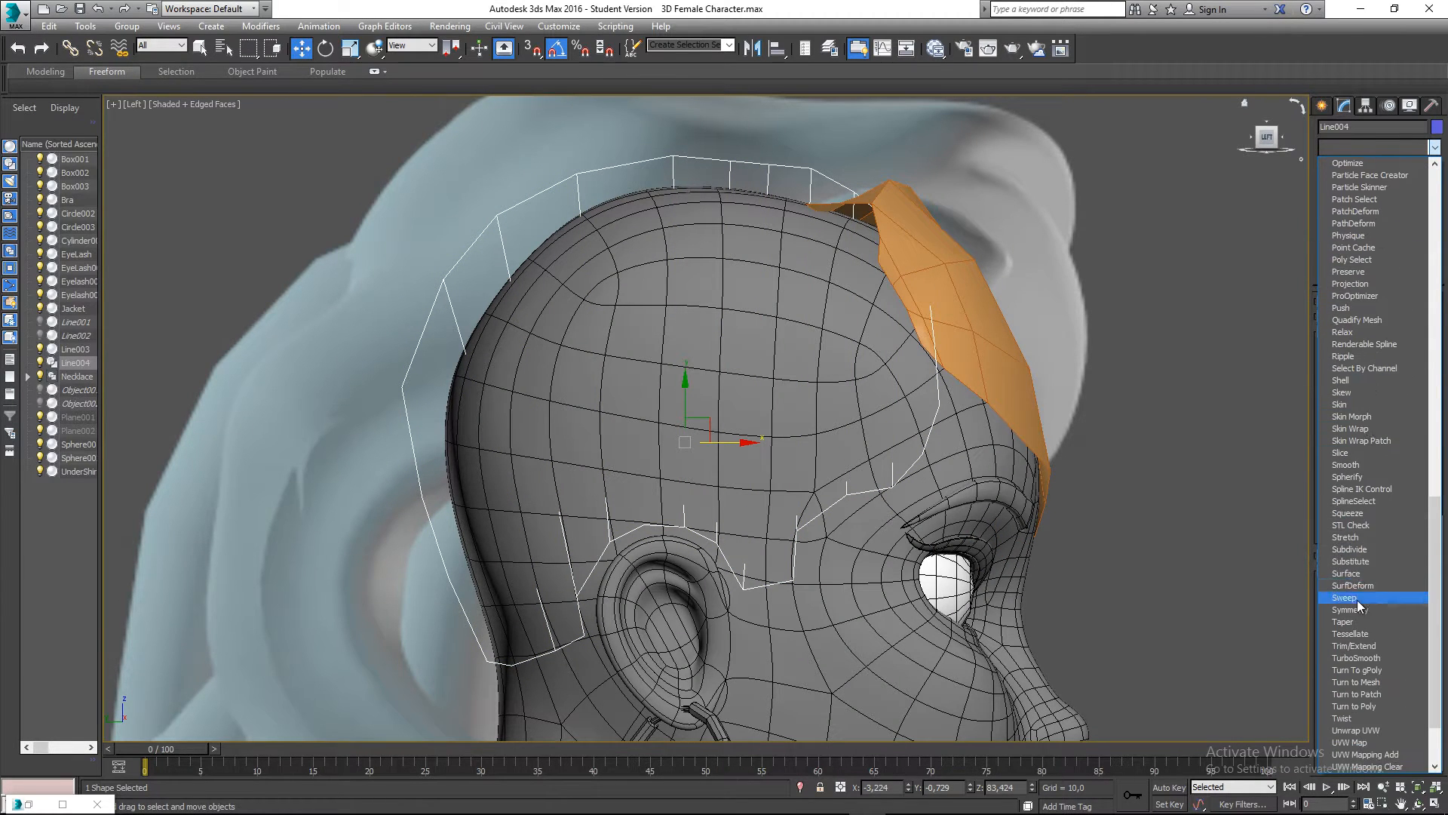
pyautogui.click(1348, 573)
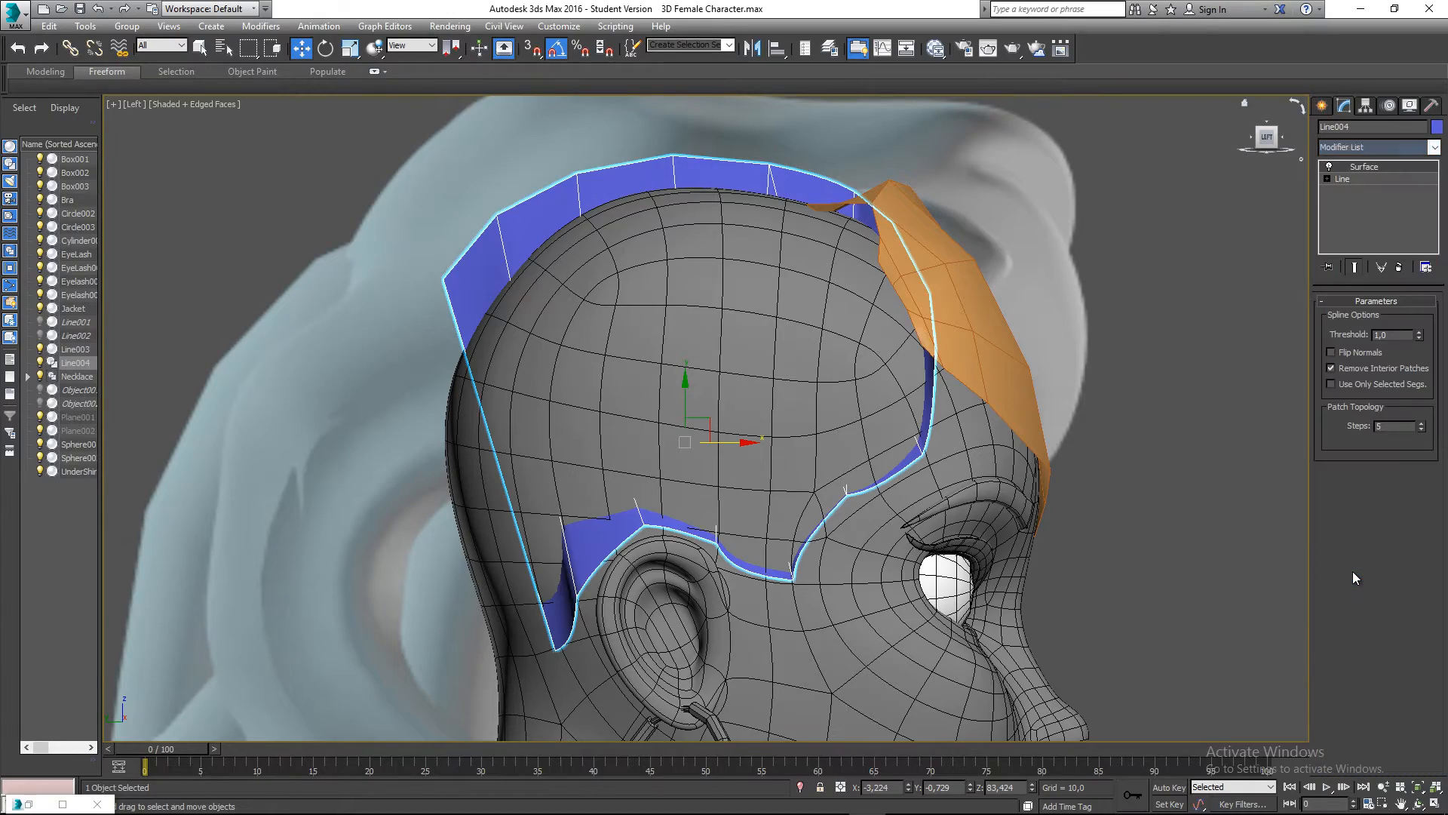
# - In perspective view, move the surfaced cap sideways along its X axis until it stands clear of the head
pyautogui.moveTo(888, 380)
pyautogui.keyDown('alt'); pyautogui.mouseDown(button='middle')
pyautogui.moveTo(815, 370)
pyautogui.moveTo(860, 339)
pyautogui.moveTo(913, 375)
pyautogui.moveTo(894, 379)
pyautogui.mouseUp(button='middle'); pyautogui.keyUp('alt')
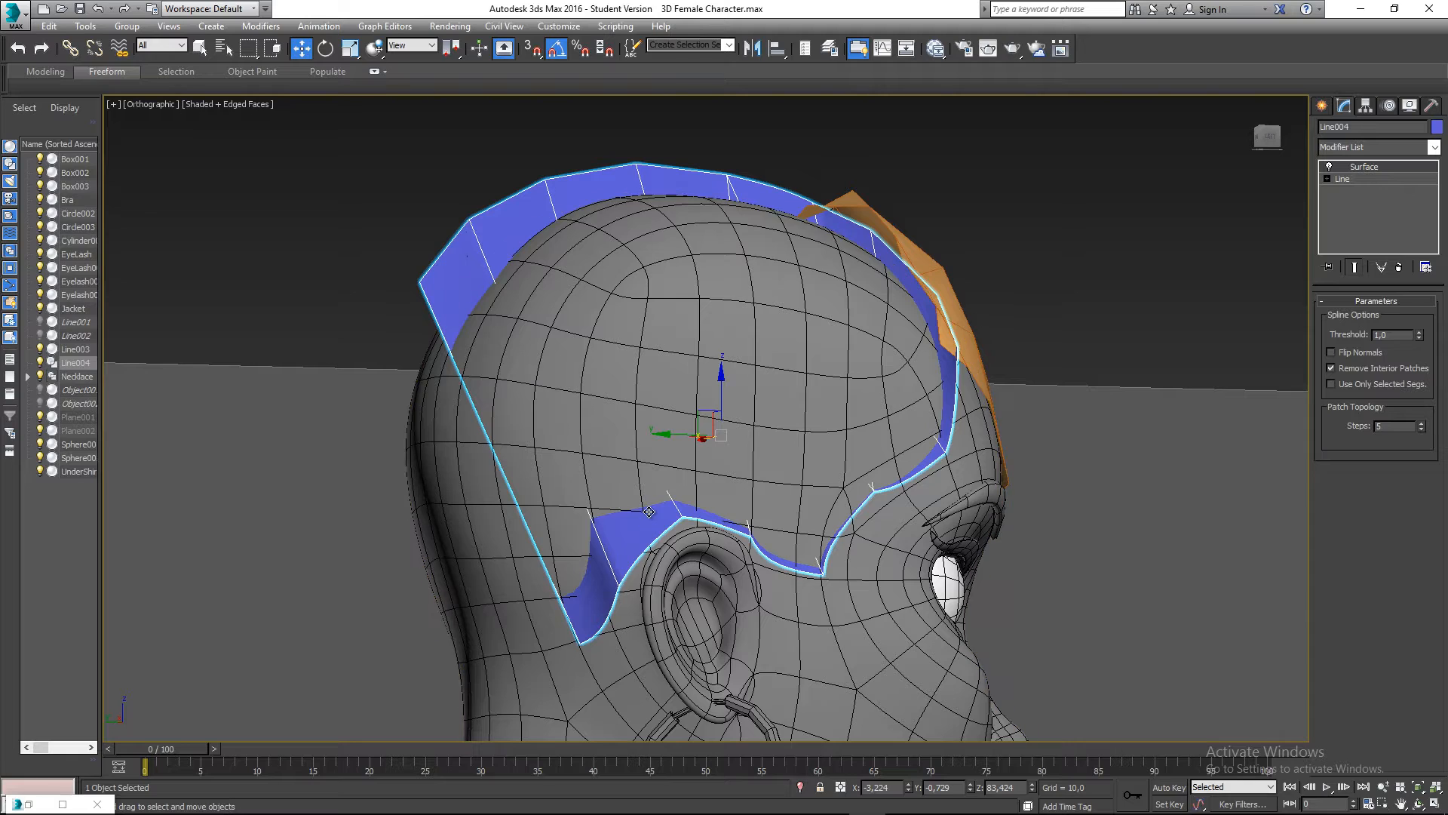
pyautogui.keyDown('alt'); pyautogui.moveTo(528, 448); pyautogui.dragTo(613, 449, button='middle'); pyautogui.keyUp('alt')
pyautogui.press('p')
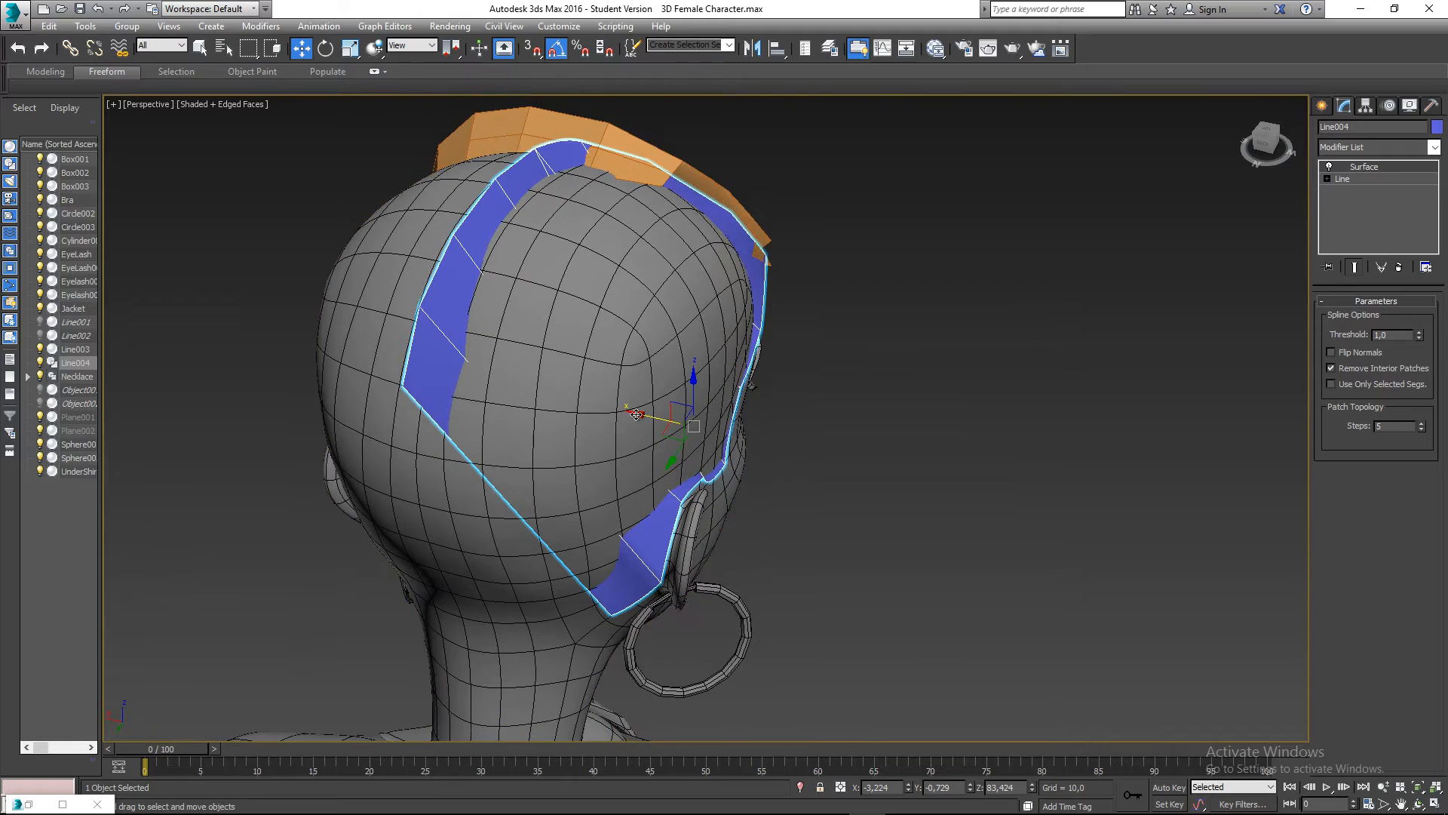
pyautogui.moveTo(636, 414); pyautogui.dragTo(849, 459)
pyautogui.keyDown('alt'); pyautogui.moveTo(848, 458); pyautogui.dragTo(882, 411, button='middle'); pyautogui.keyUp('alt')
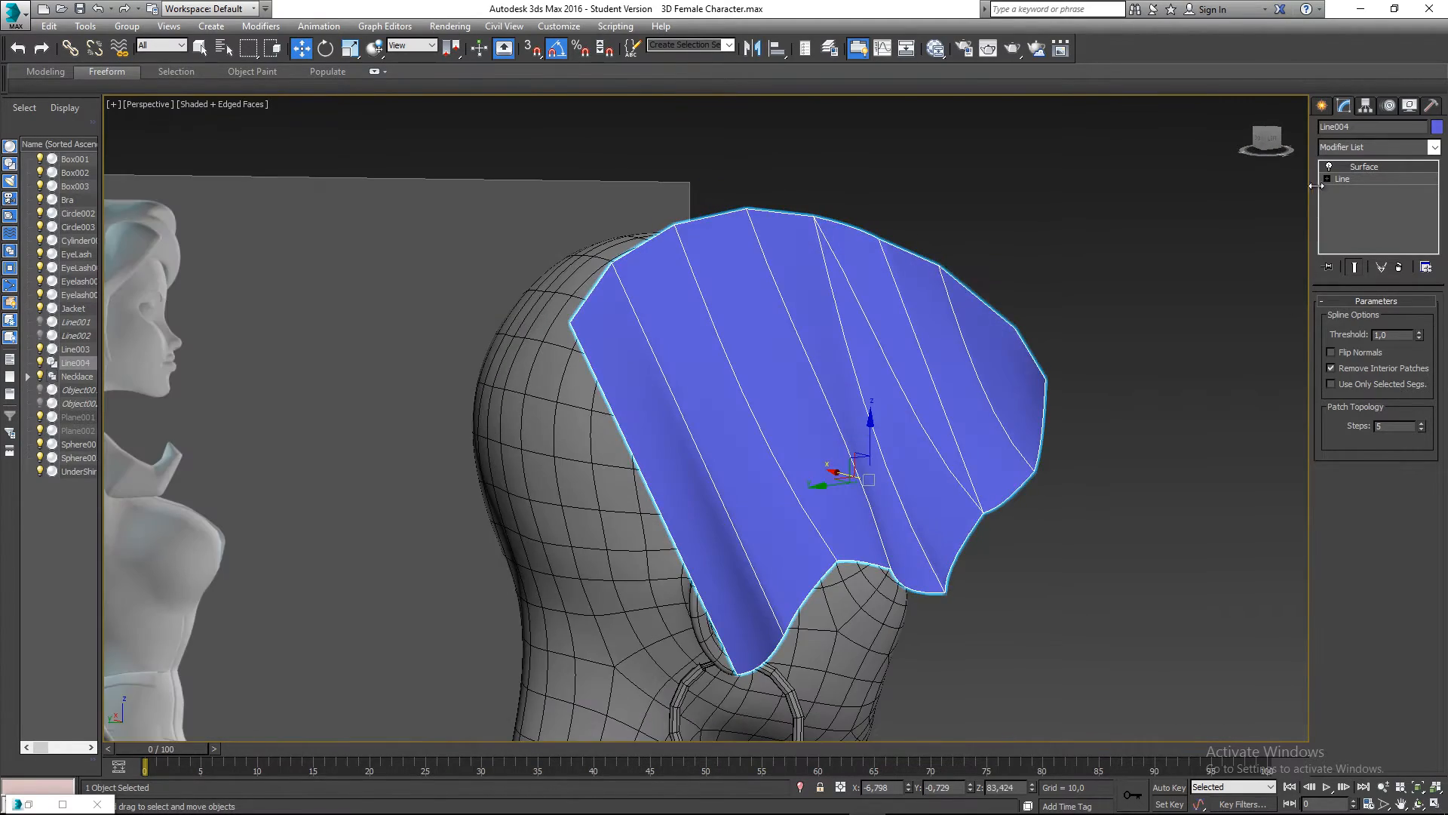
# - Convert the surfaced cap to an Editable Poly
pyautogui.rightClick(759, 329)
pyautogui.moveTo(830, 478)
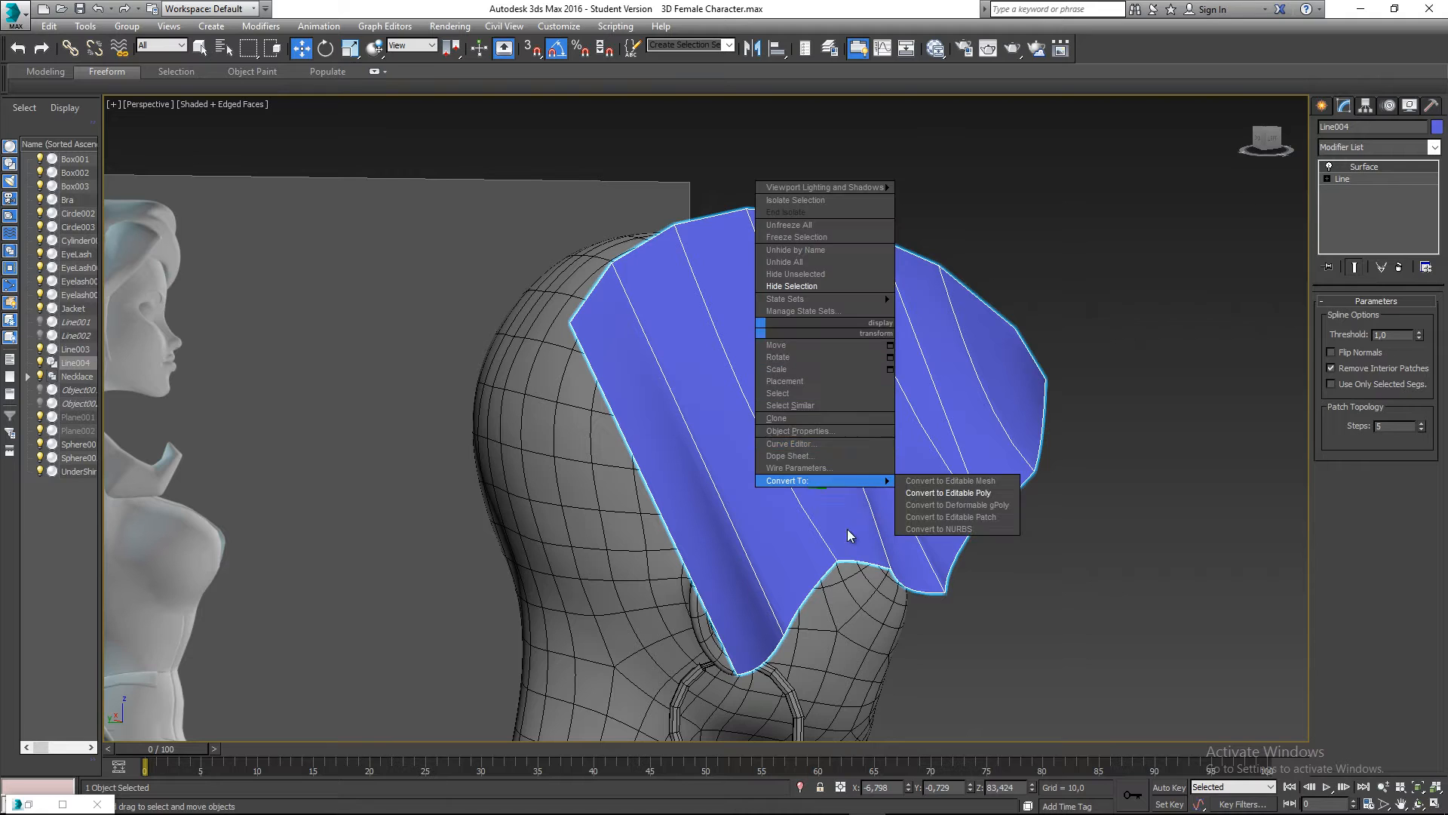
pyautogui.click(963, 491)
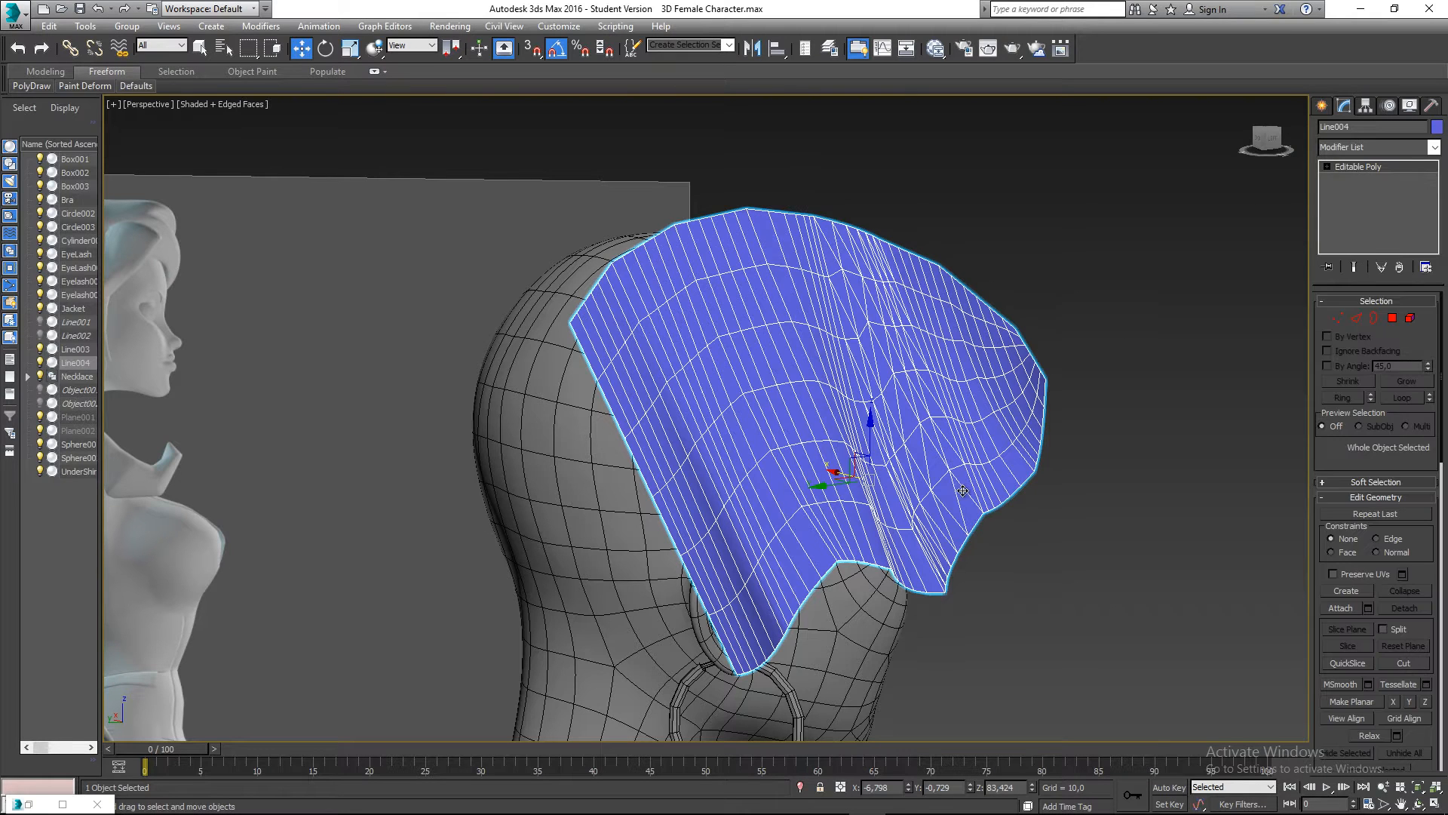
# - At edge level, remove the extra vertical edge loops inside the second band from the back of the cap
pyautogui.click(1355, 318)
pyautogui.keyDown('alt'); pyautogui.moveTo(830, 407); pyautogui.dragTo(703, 396, button='middle'); pyautogui.keyUp('alt')
pyautogui.doubleClick(715, 391)
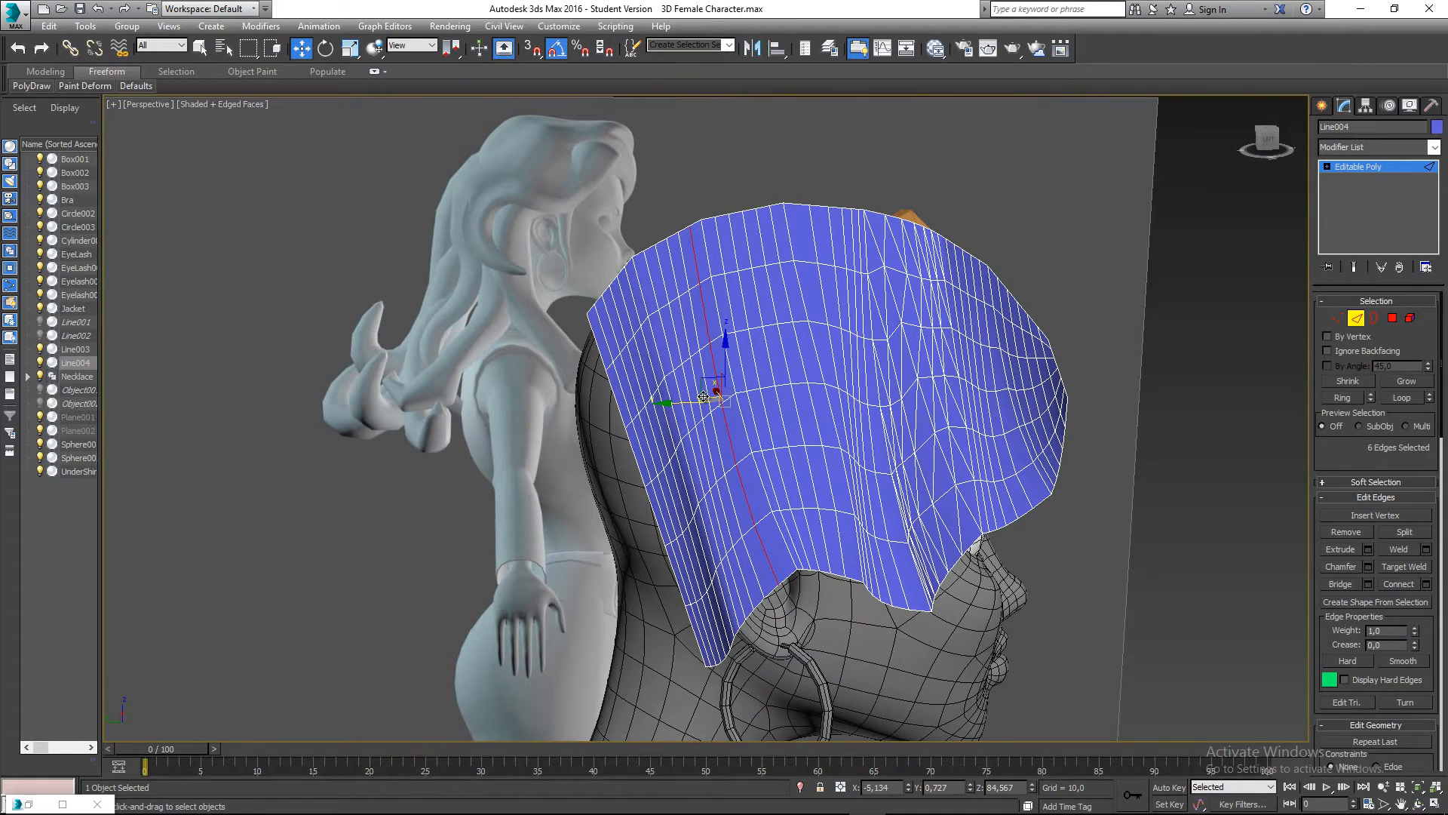
pyautogui.click(703, 396)
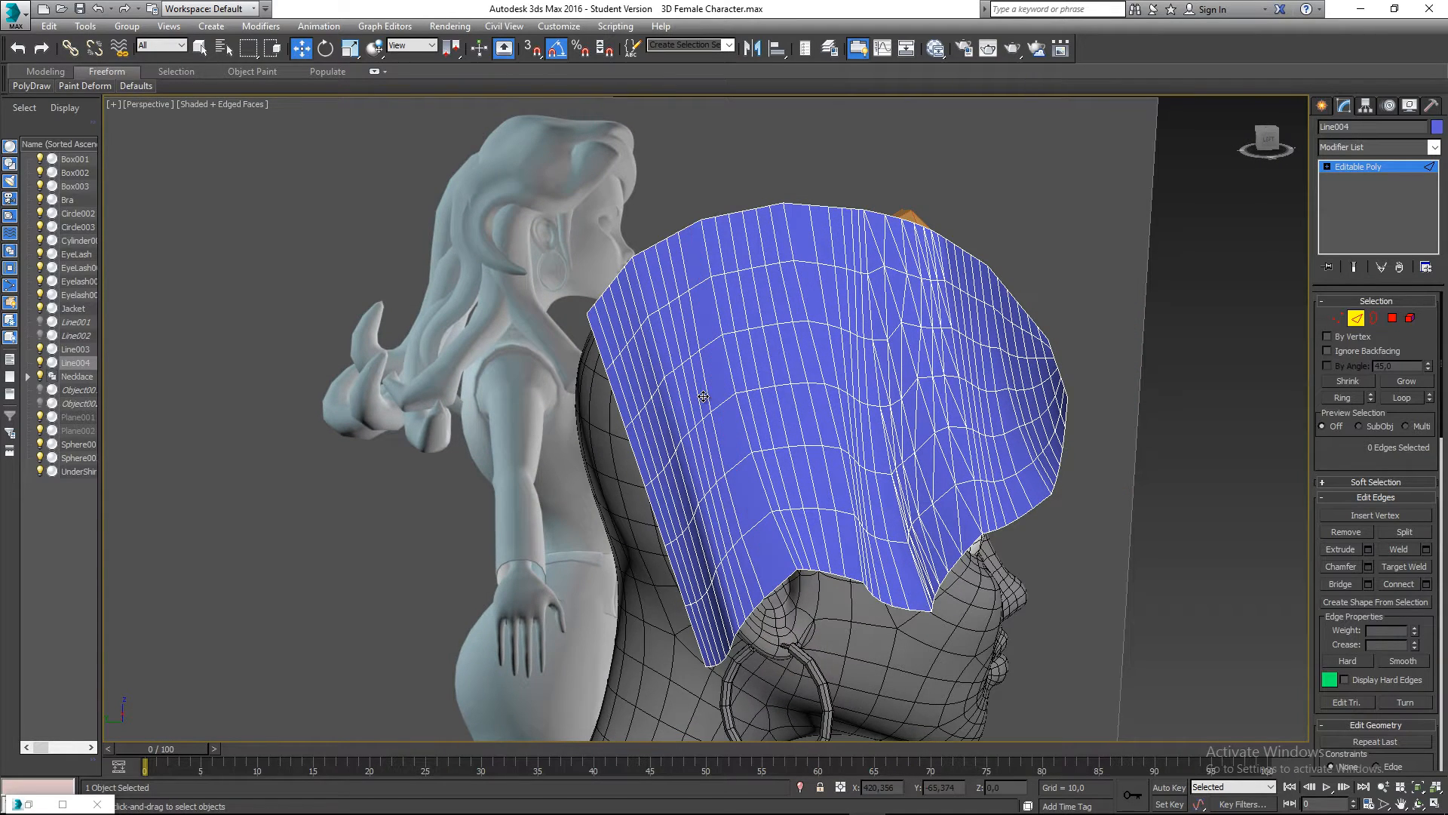
pyautogui.doubleClick(684, 337)
pyautogui.keyDown('ctrl'); pyautogui.doubleClick(682, 334); pyautogui.keyUp('ctrl')
pyautogui.keyDown('ctrl'); pyautogui.doubleClick(671, 328); pyautogui.keyUp('ctrl')
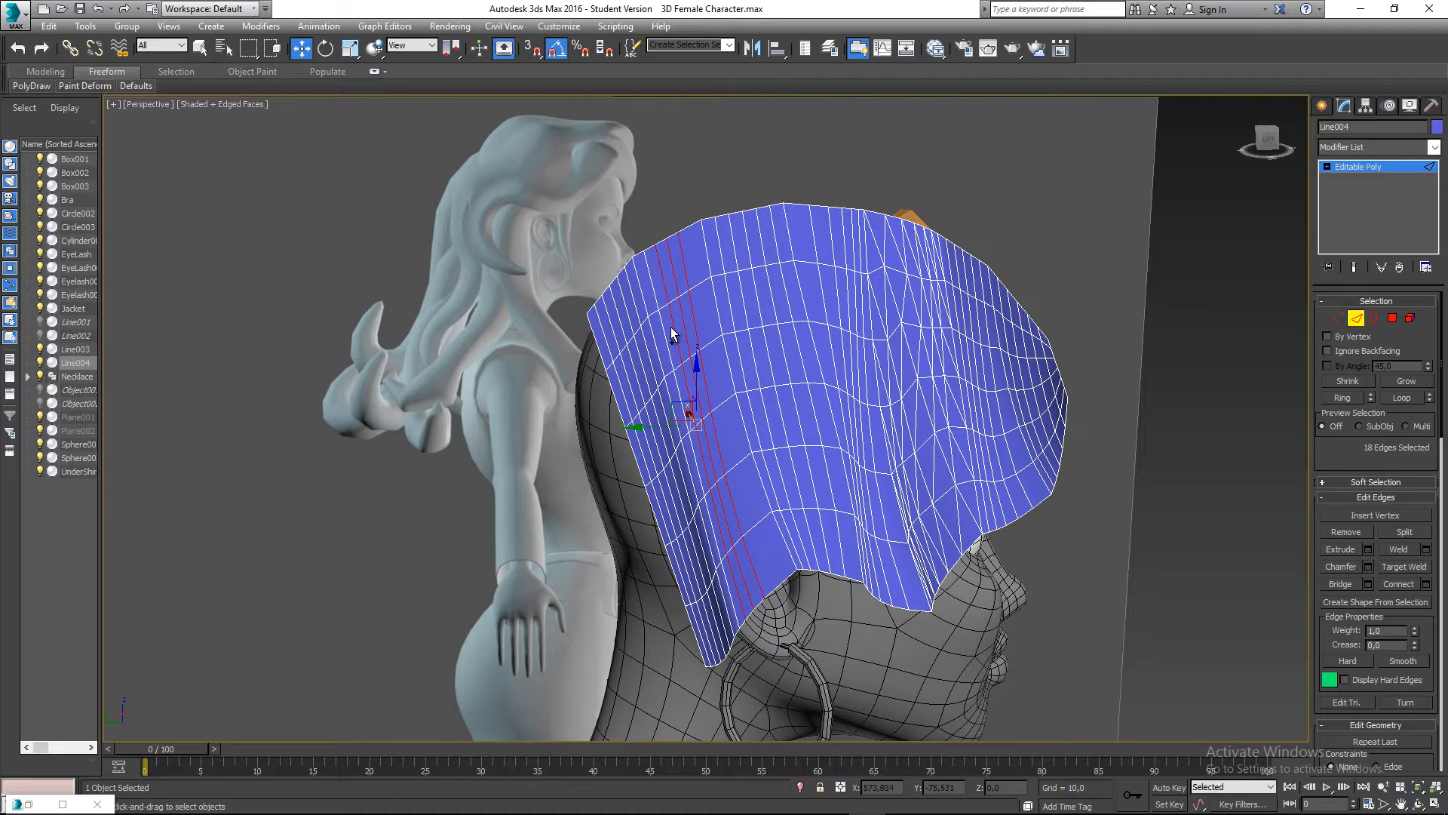
pyautogui.keyDown('ctrl'); pyautogui.doubleClick(663, 332); pyautogui.keyUp('ctrl')
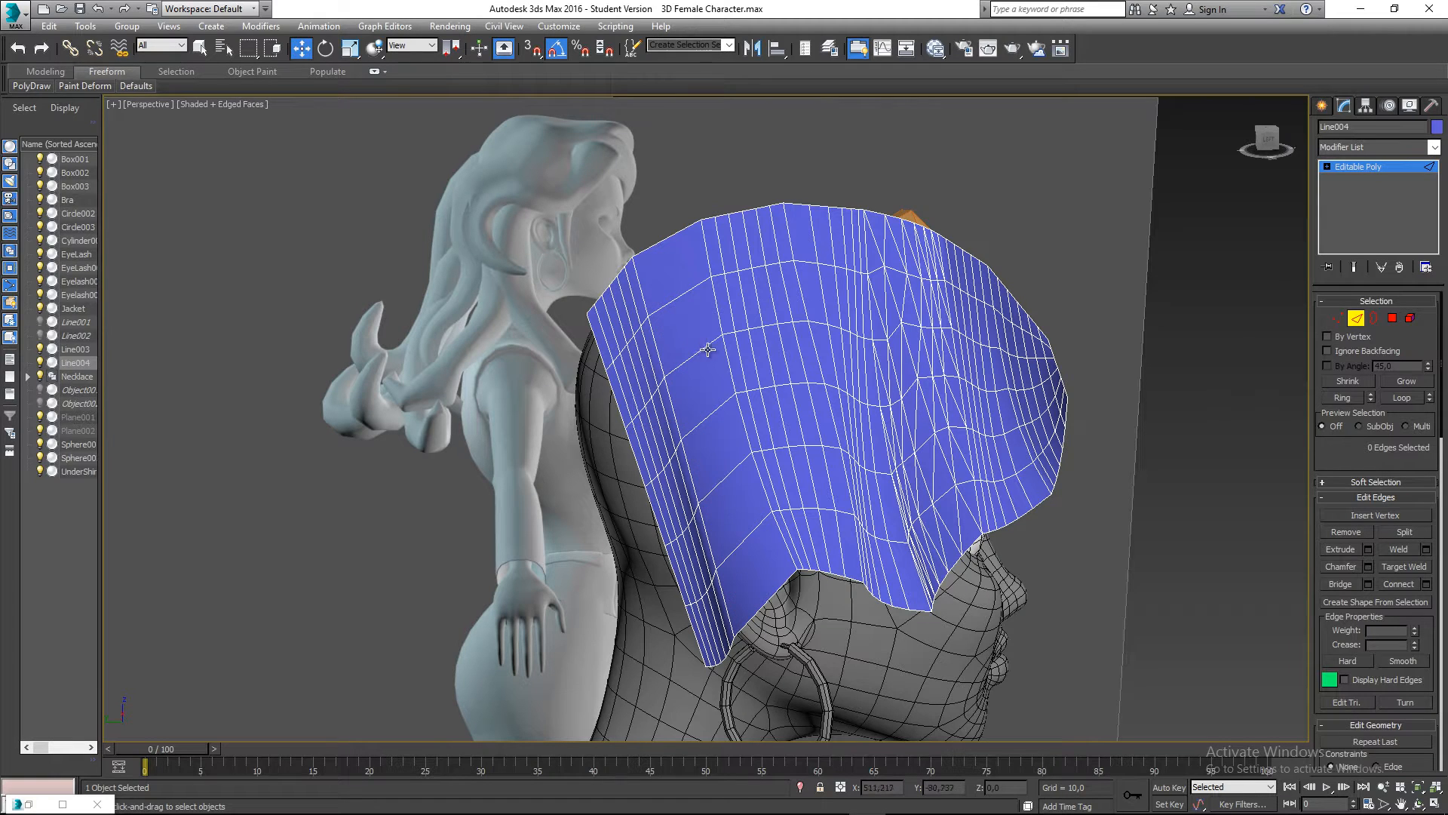
# - Remove the five extra vertical edge loops inside the third band from the back, above the ear
pyautogui.doubleClick(732, 320)
pyautogui.keyDown('ctrl'); pyautogui.doubleClick(744, 295); pyautogui.keyUp('ctrl')
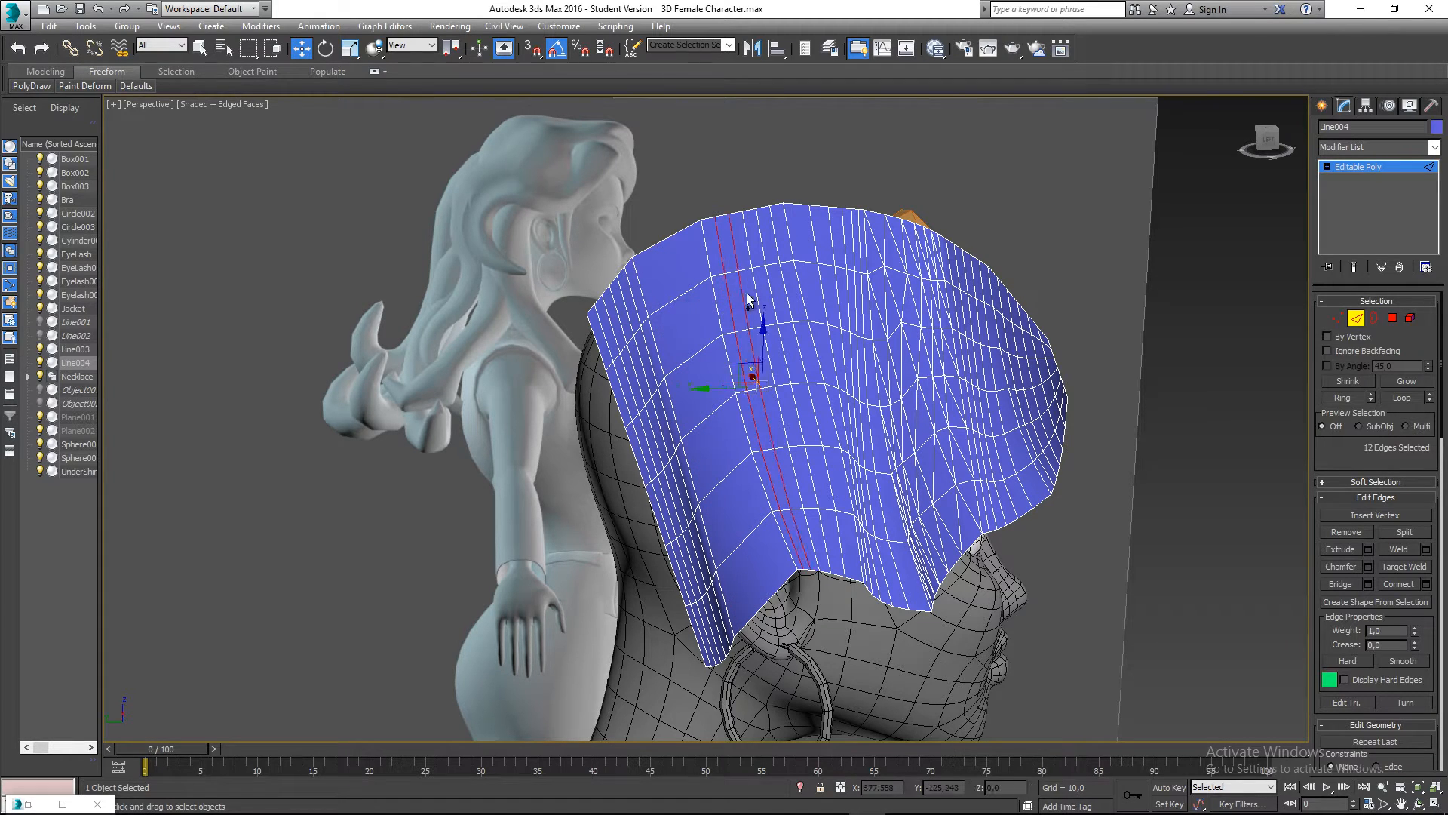
pyautogui.keyDown('ctrl'); pyautogui.doubleClick(756, 293); pyautogui.keyUp('ctrl')
pyautogui.keyDown('ctrl'); pyautogui.doubleClick(768, 288); pyautogui.keyUp('ctrl')
pyautogui.keyDown('ctrl'); pyautogui.doubleClick(779, 281); pyautogui.keyUp('ctrl')
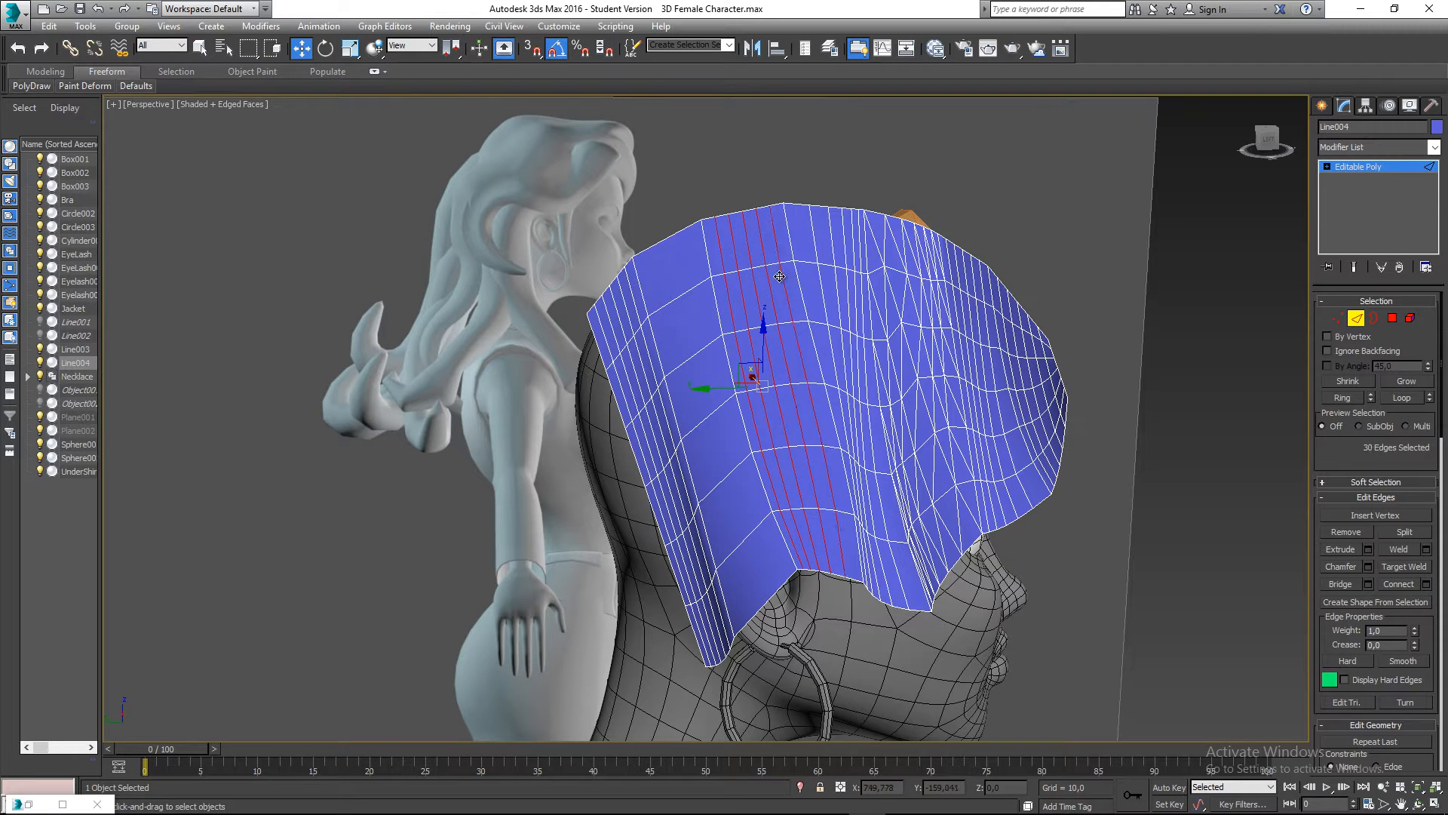
pyautogui.hotkey('ctrl', 'BackSpace')
# - Remove the five extra vertical edge loops inside the fourth band from the back, just in front of the ear
pyautogui.doubleClick(821, 282)
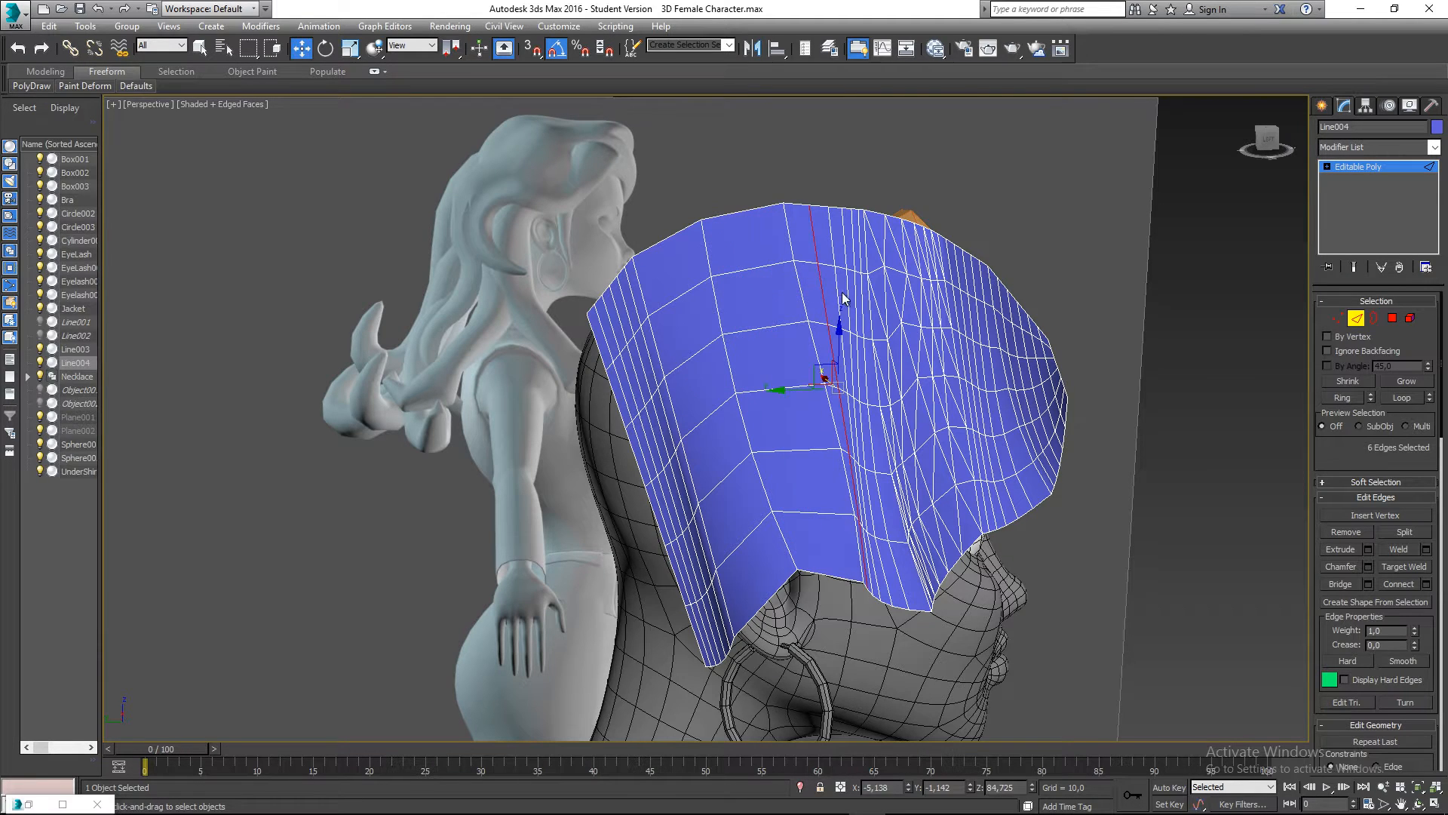
pyautogui.keyDown('ctrl'); pyautogui.doubleClick(839, 290); pyautogui.keyUp('ctrl')
pyautogui.keyDown('ctrl'); pyautogui.doubleClick(854, 287); pyautogui.keyUp('ctrl')
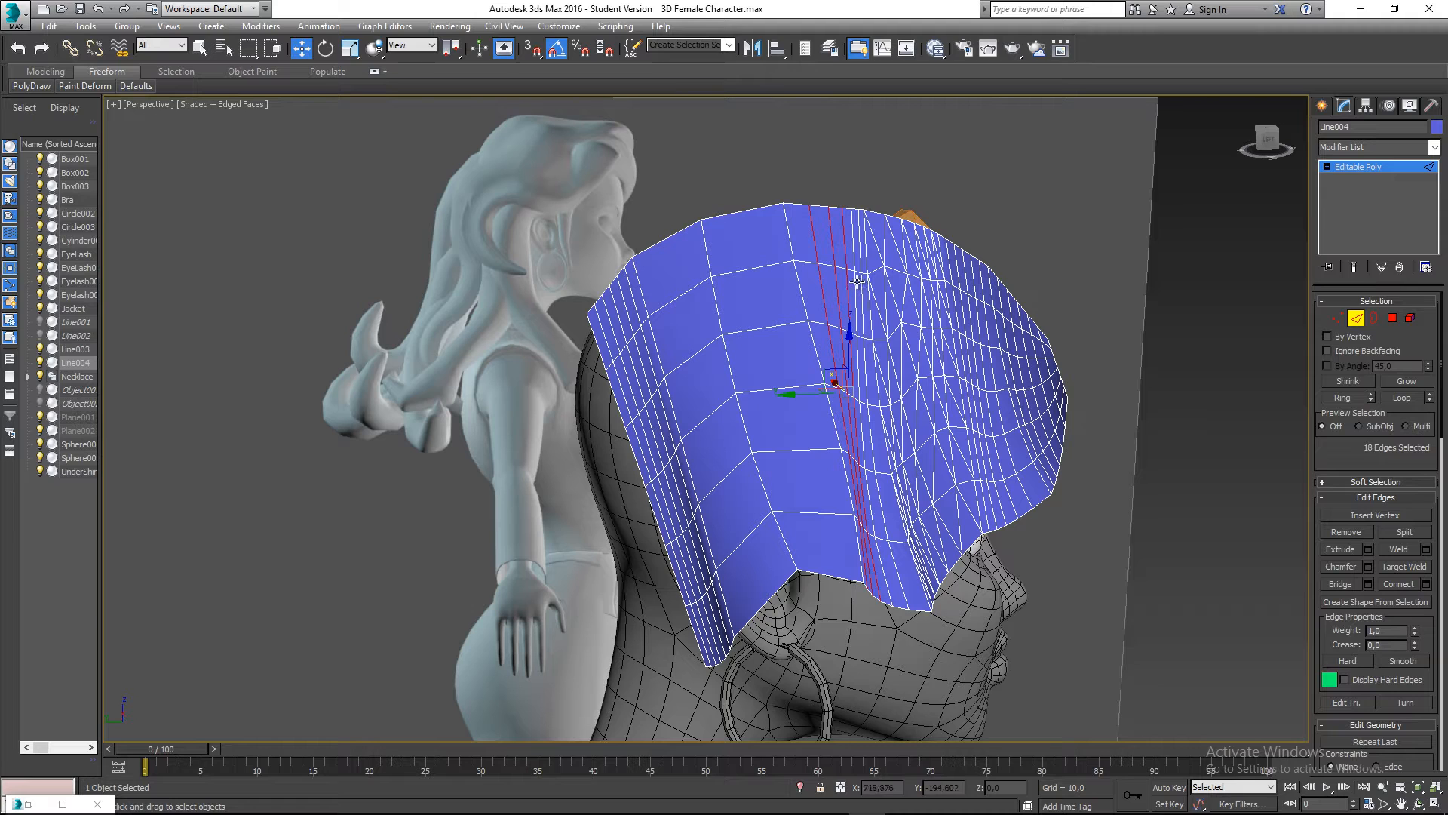
pyautogui.keyDown('ctrl'); pyautogui.doubleClick(857, 281); pyautogui.keyUp('ctrl')
pyautogui.keyDown('ctrl'); pyautogui.doubleClick(859, 281); pyautogui.keyUp('ctrl')
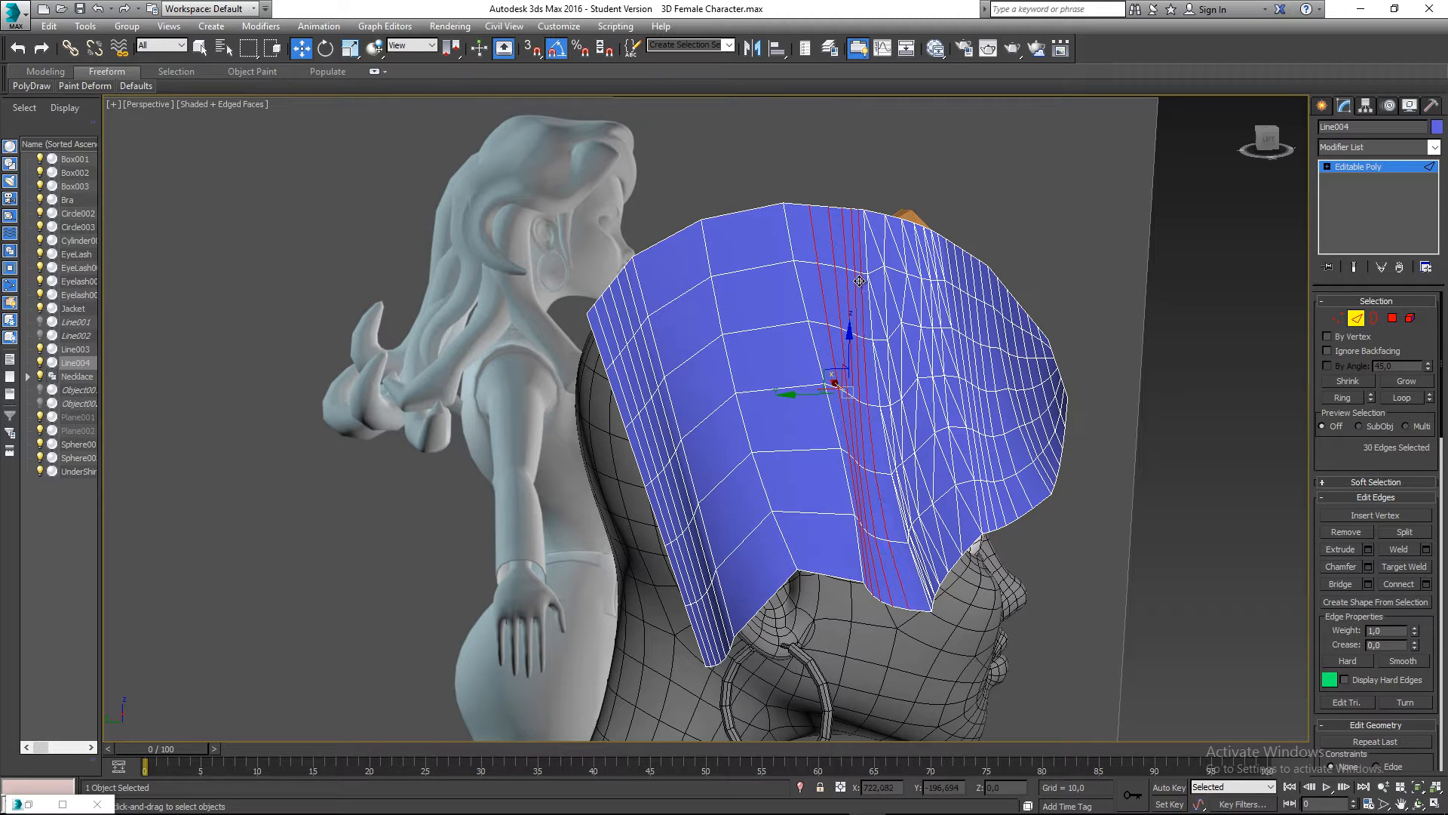
pyautogui.press('BackSpace')
# - Remove the five extra vertical edge loops inside the rearmost band of the cap
pyautogui.keyDown('alt'); pyautogui.moveTo(839, 281); pyautogui.dragTo(907, 296, button='middle'); pyautogui.keyUp('alt')
pyautogui.click(904, 290)
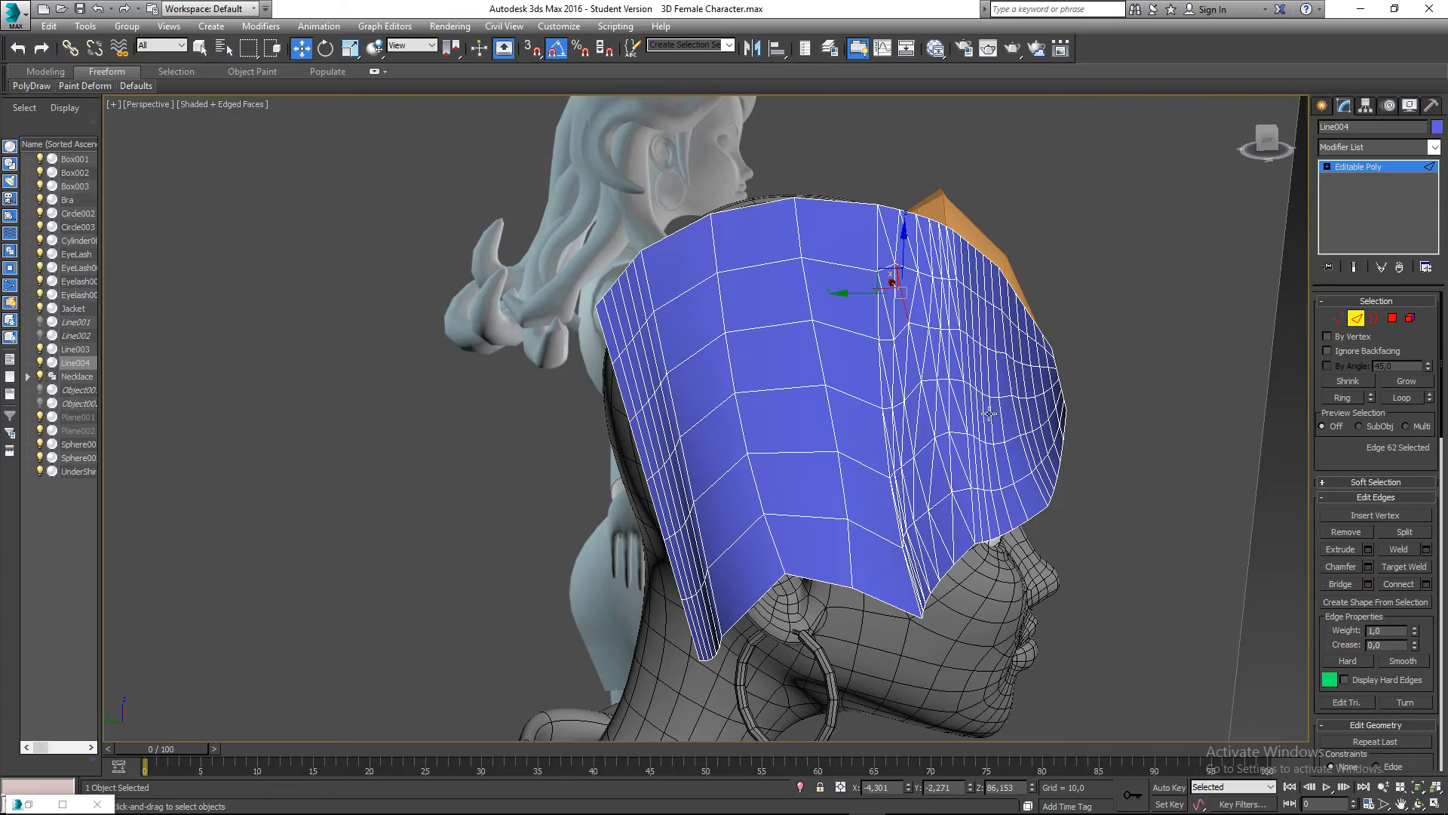
pyautogui.moveTo(989, 413)
pyautogui.keyDown('alt'); pyautogui.mouseDown(button='middle')
pyautogui.moveTo(959, 408)
pyautogui.moveTo(987, 402)
pyautogui.mouseUp(button='middle'); pyautogui.keyUp('alt')
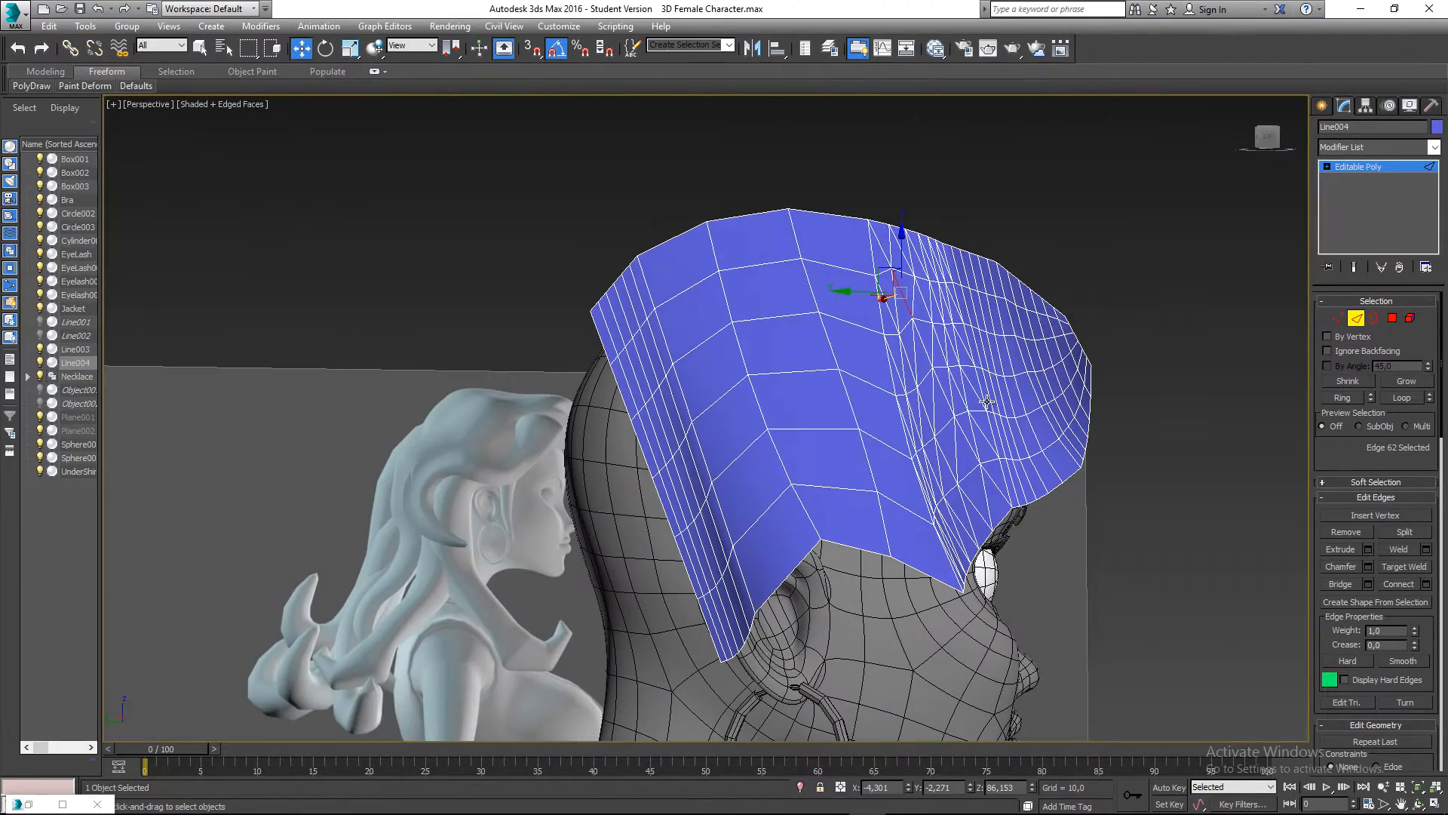
pyautogui.doubleClick(676, 427)
pyautogui.keyDown('ctrl'); pyautogui.doubleClick(667, 423); pyautogui.keyUp('ctrl')
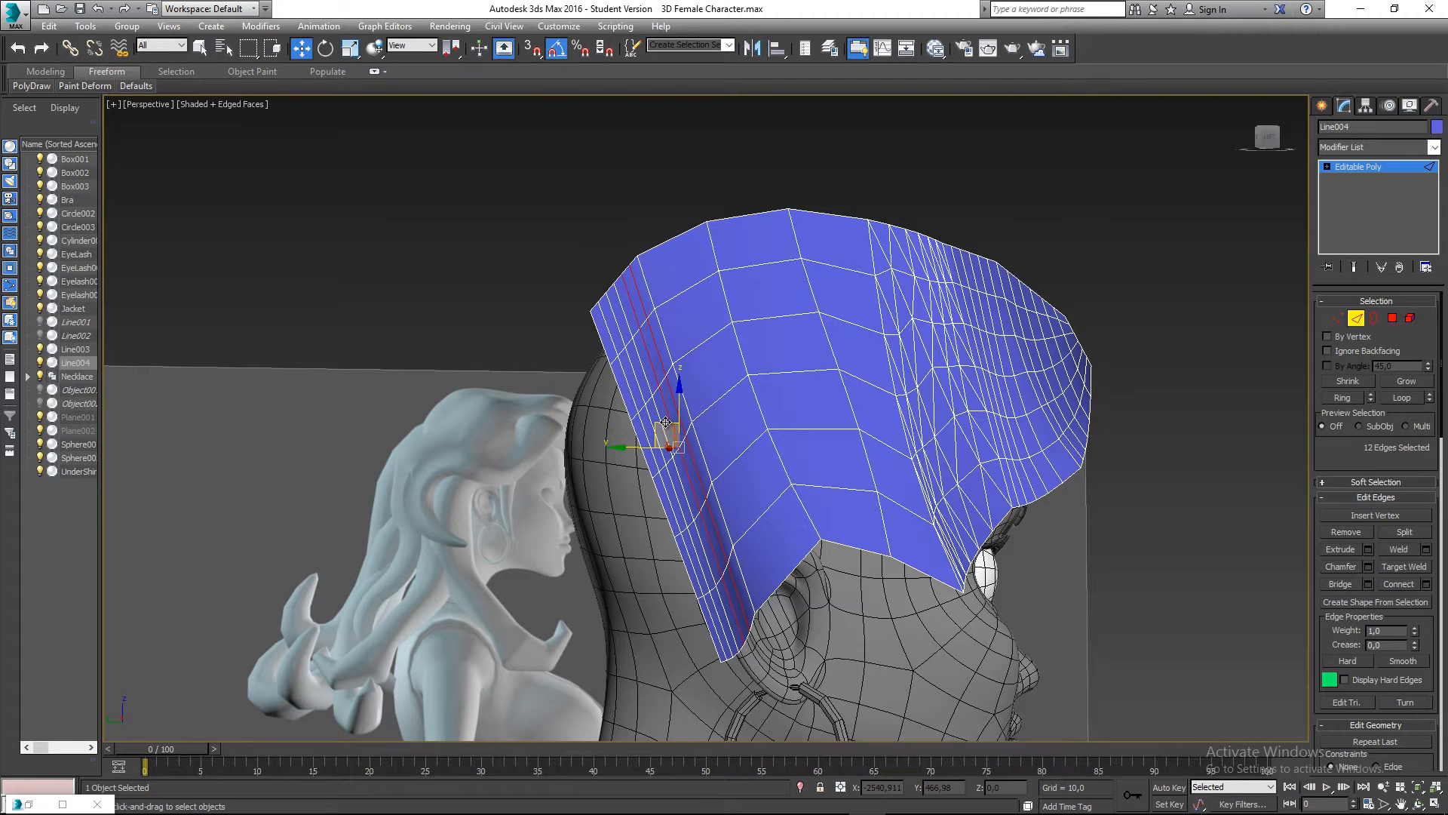
pyautogui.keyDown('ctrl'); pyautogui.doubleClick(658, 421); pyautogui.keyUp('ctrl')
pyautogui.keyDown('ctrl'); pyautogui.doubleClick(651, 421); pyautogui.keyUp('ctrl')
pyautogui.keyDown('ctrl'); pyautogui.doubleClick(642, 425); pyautogui.keyUp('ctrl')
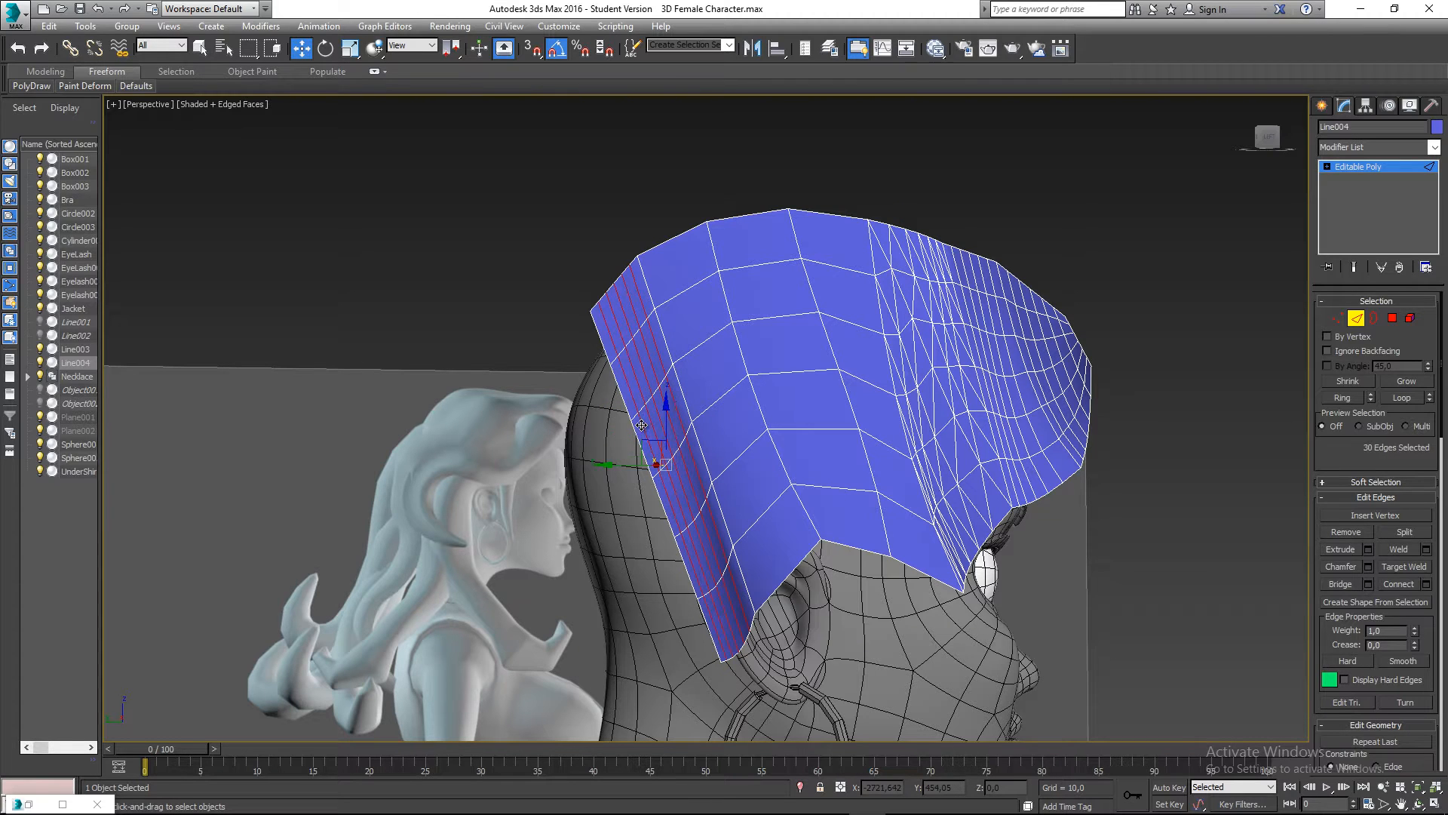
pyautogui.hotkey('ctrl', 'd')
# - At vertex level, delete the stray vertices floating behind the head and nudge the cap's lowest back corner vertex slightly up and back
pyautogui.keyDown('alt'); pyautogui.moveTo(849, 361); pyautogui.dragTo(1073, 310, button='middle'); pyautogui.keyUp('alt')
pyautogui.doubleClick(1077, 309)
pyautogui.doubleClick(1077, 312)
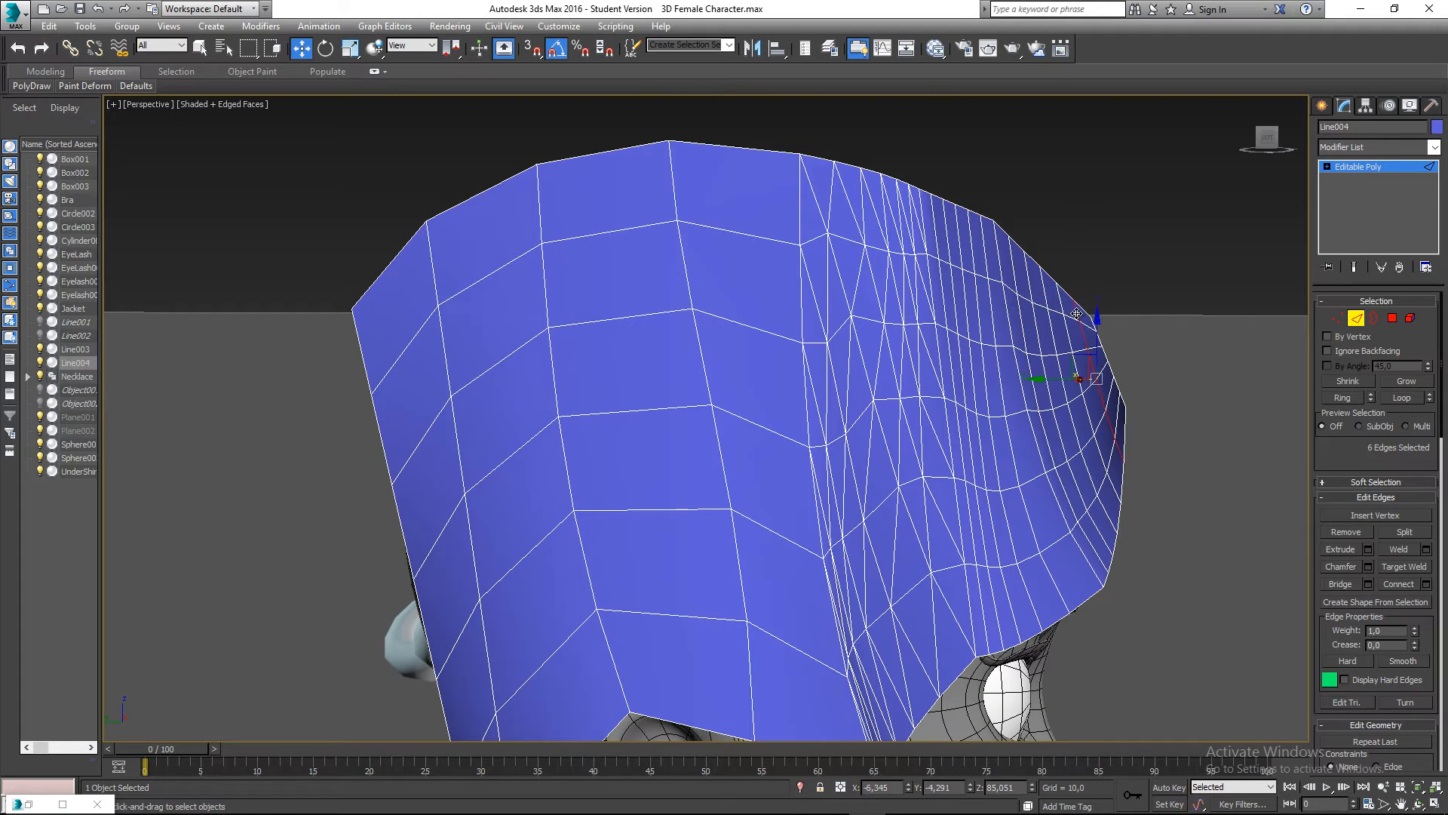
pyautogui.press('1')
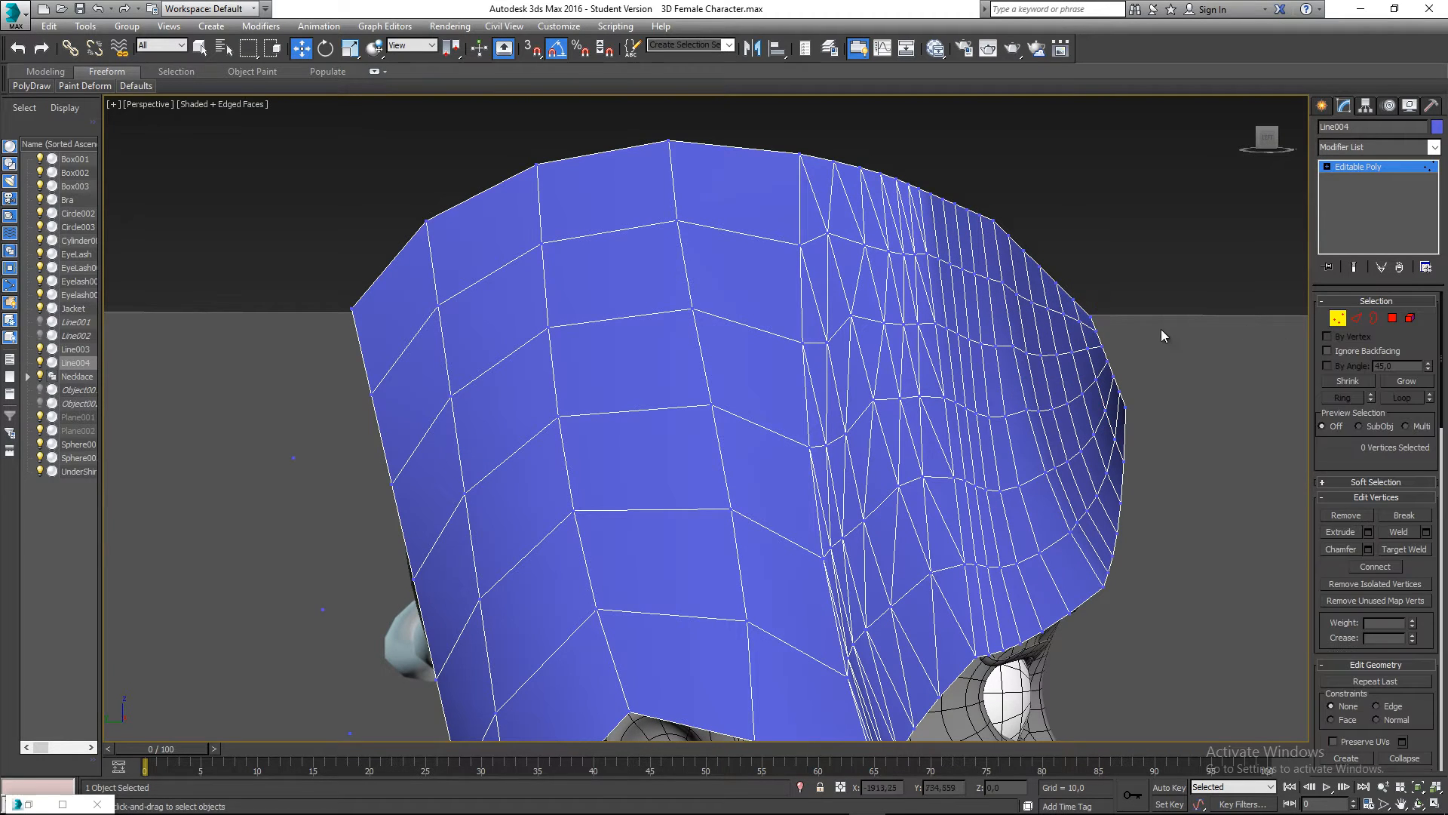
pyautogui.scroll(-3, 672, 145)
pyautogui.keyDown('alt'); pyautogui.moveTo(672, 146); pyautogui.dragTo(663, 213, button='middle'); pyautogui.keyUp('alt')
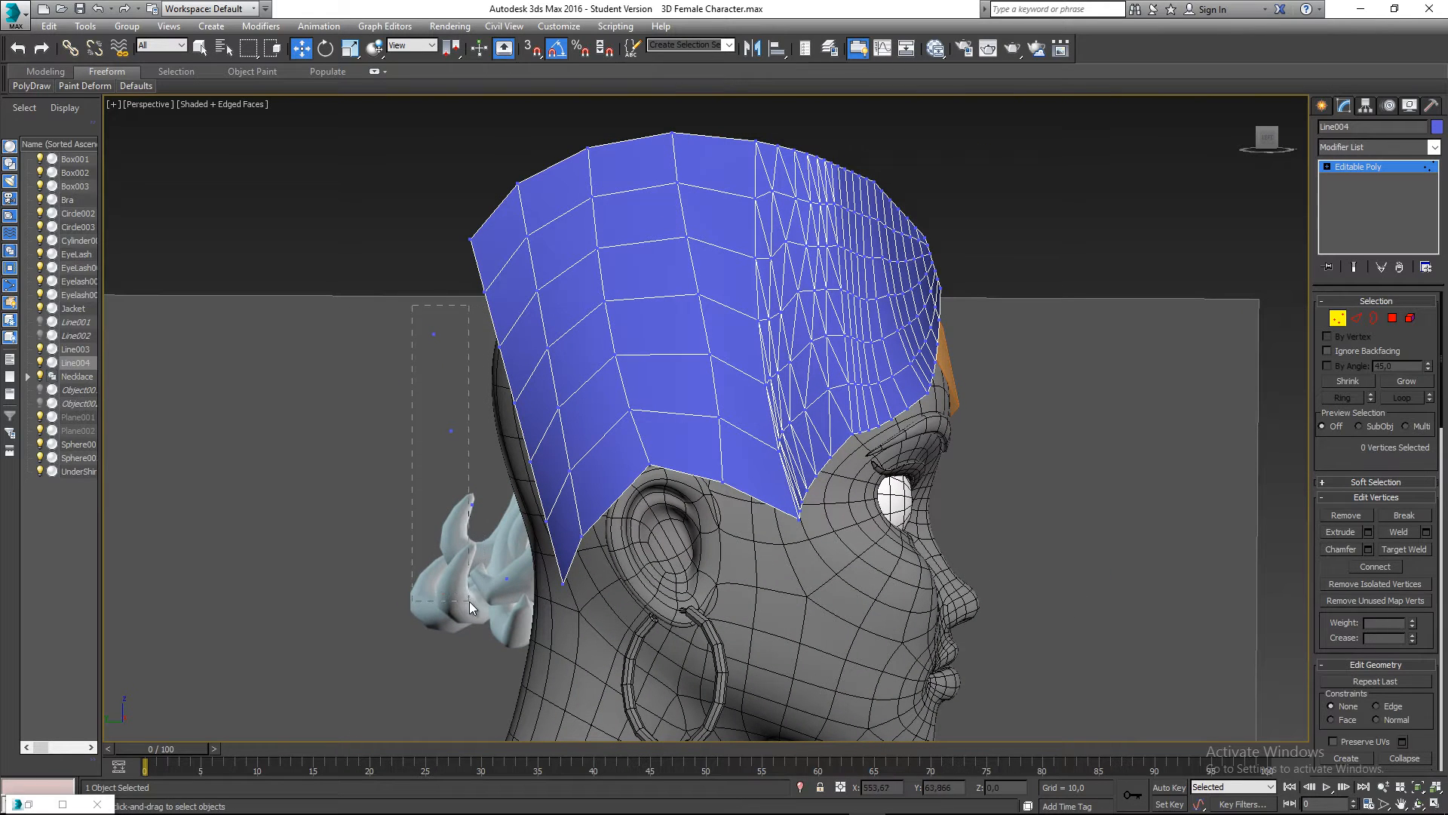
pyautogui.moveTo(469, 600); pyautogui.dragTo(470, 600)
pyautogui.click(429, 475)
pyautogui.moveTo(528, 609); pyautogui.dragTo(488, 591, button='middle')
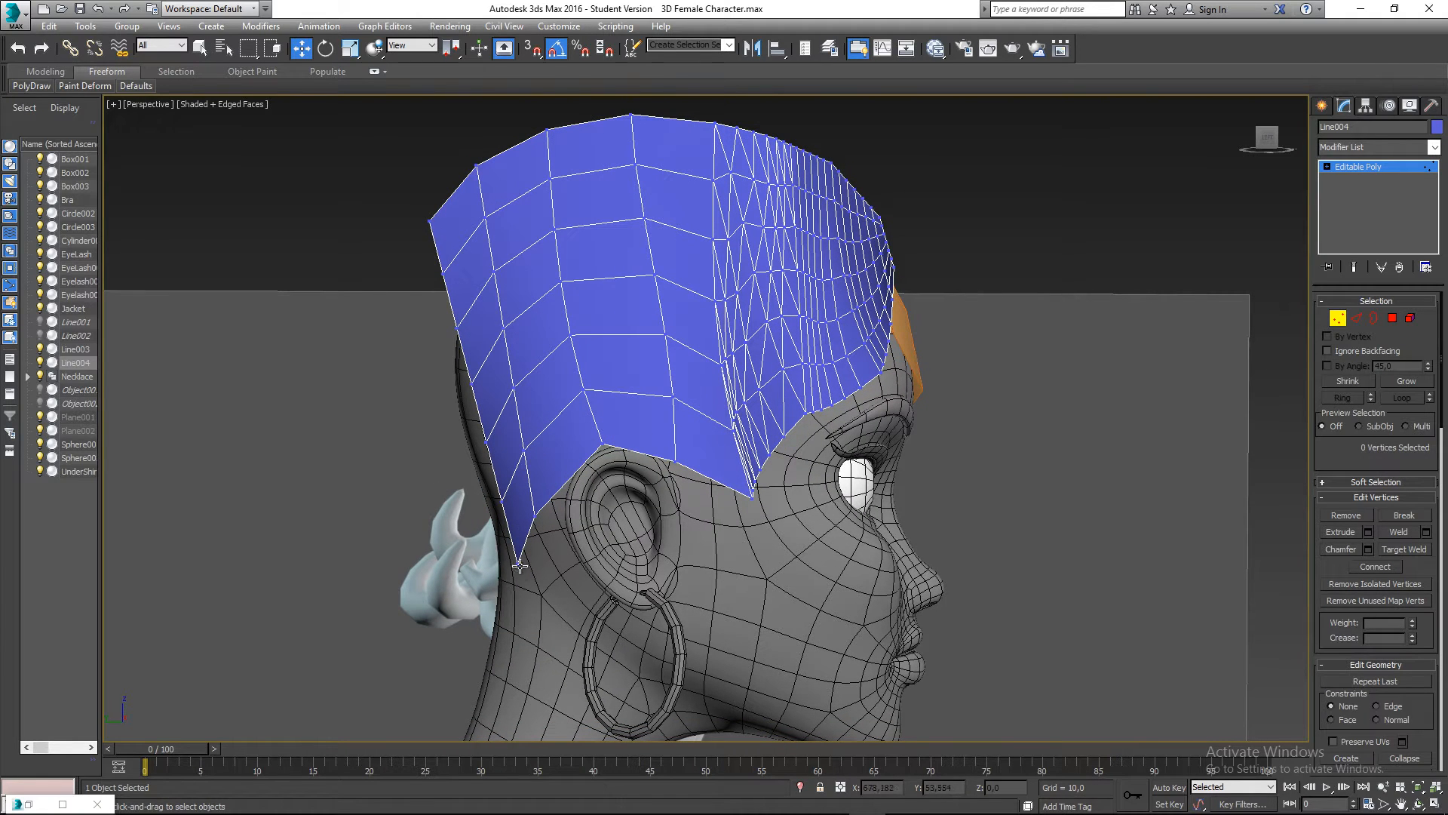
pyautogui.moveTo(534, 544); pyautogui.dragTo(534, 545)
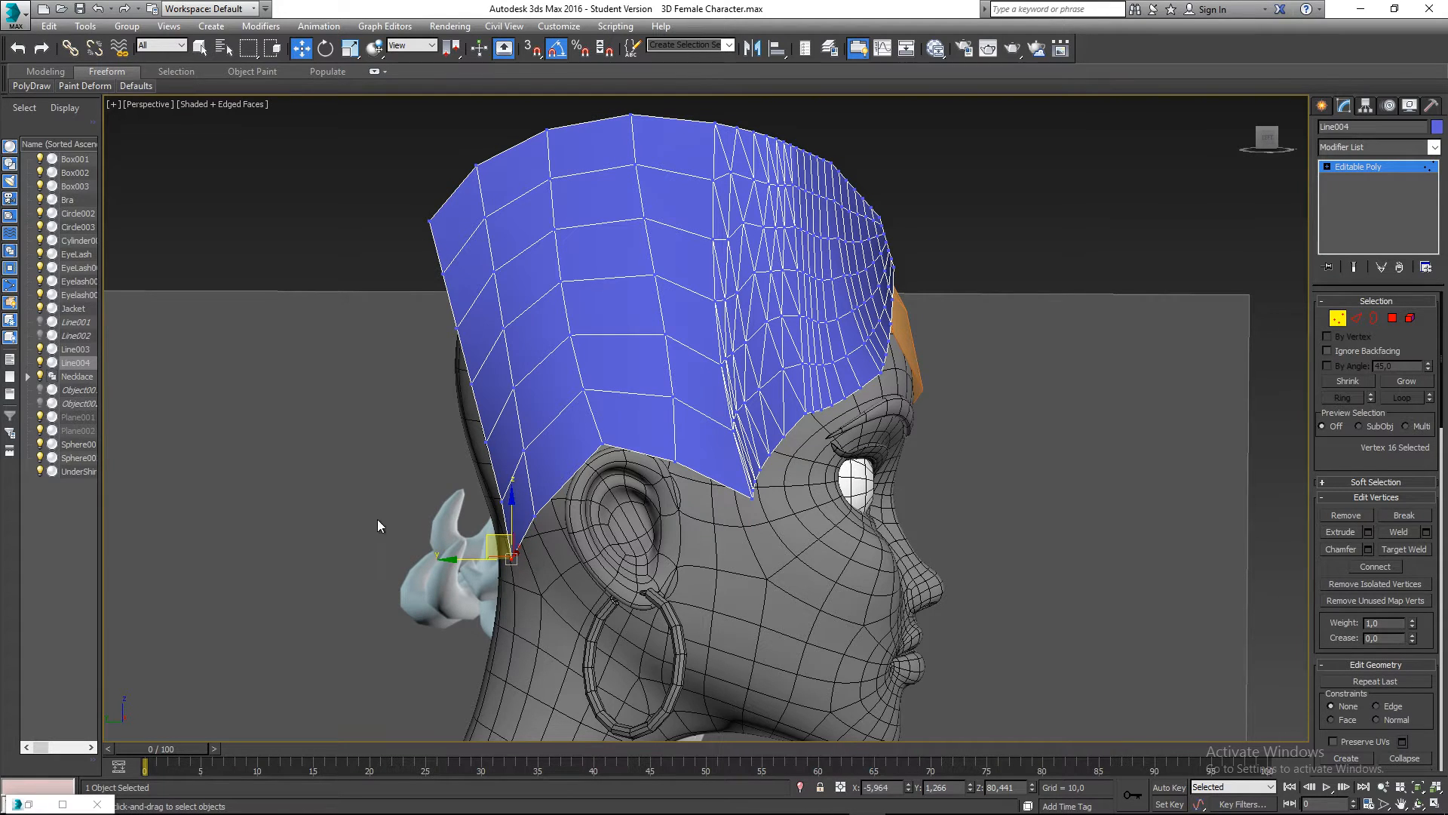
# - Return to edge level and remove the extra vertical edge loops inside the wide band above the outer brow
pyautogui.moveTo(827, 340); pyautogui.dragTo(819, 385, button='middle')
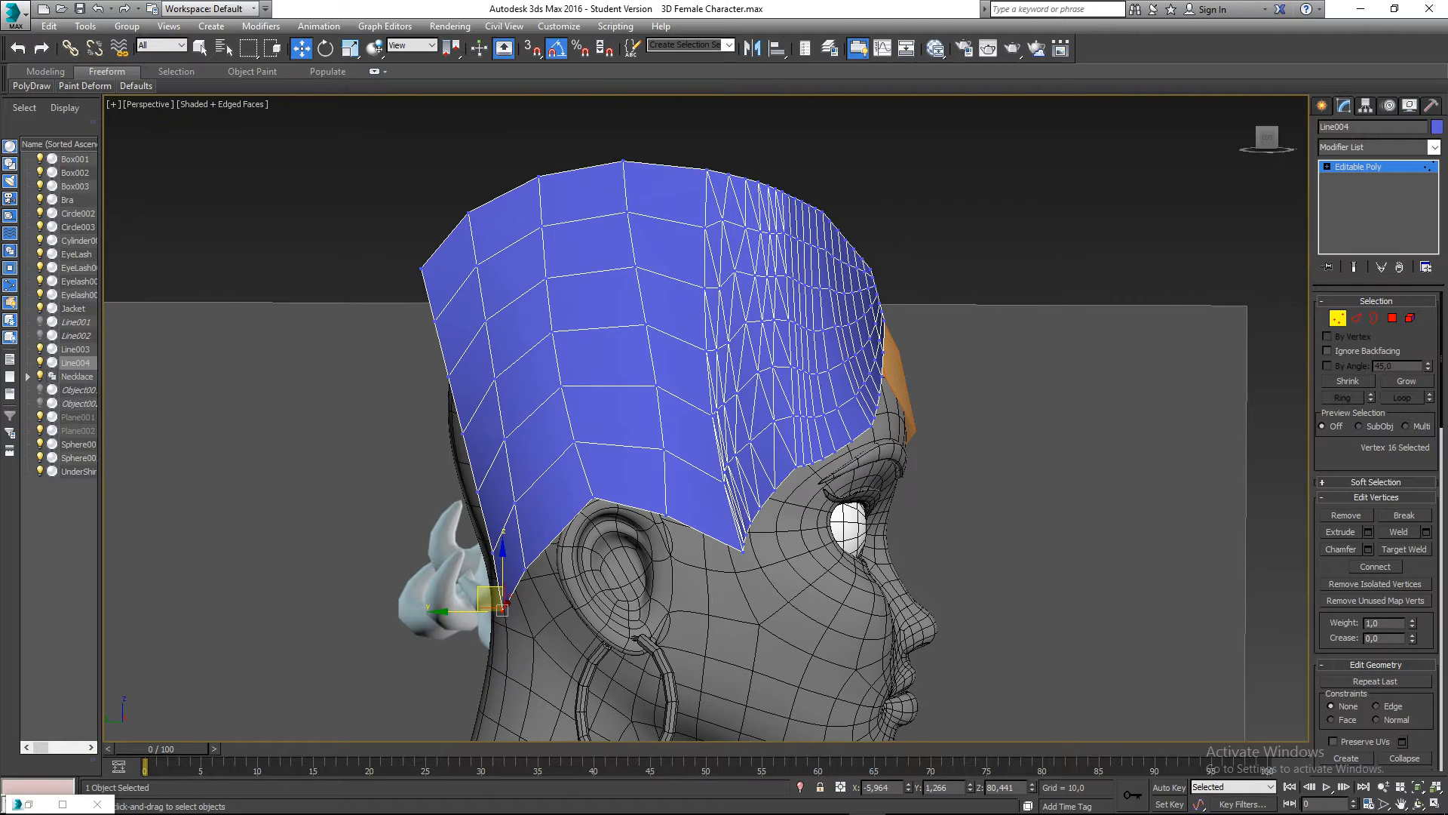
pyautogui.click(1358, 325)
pyautogui.scroll(3, 833, 245)
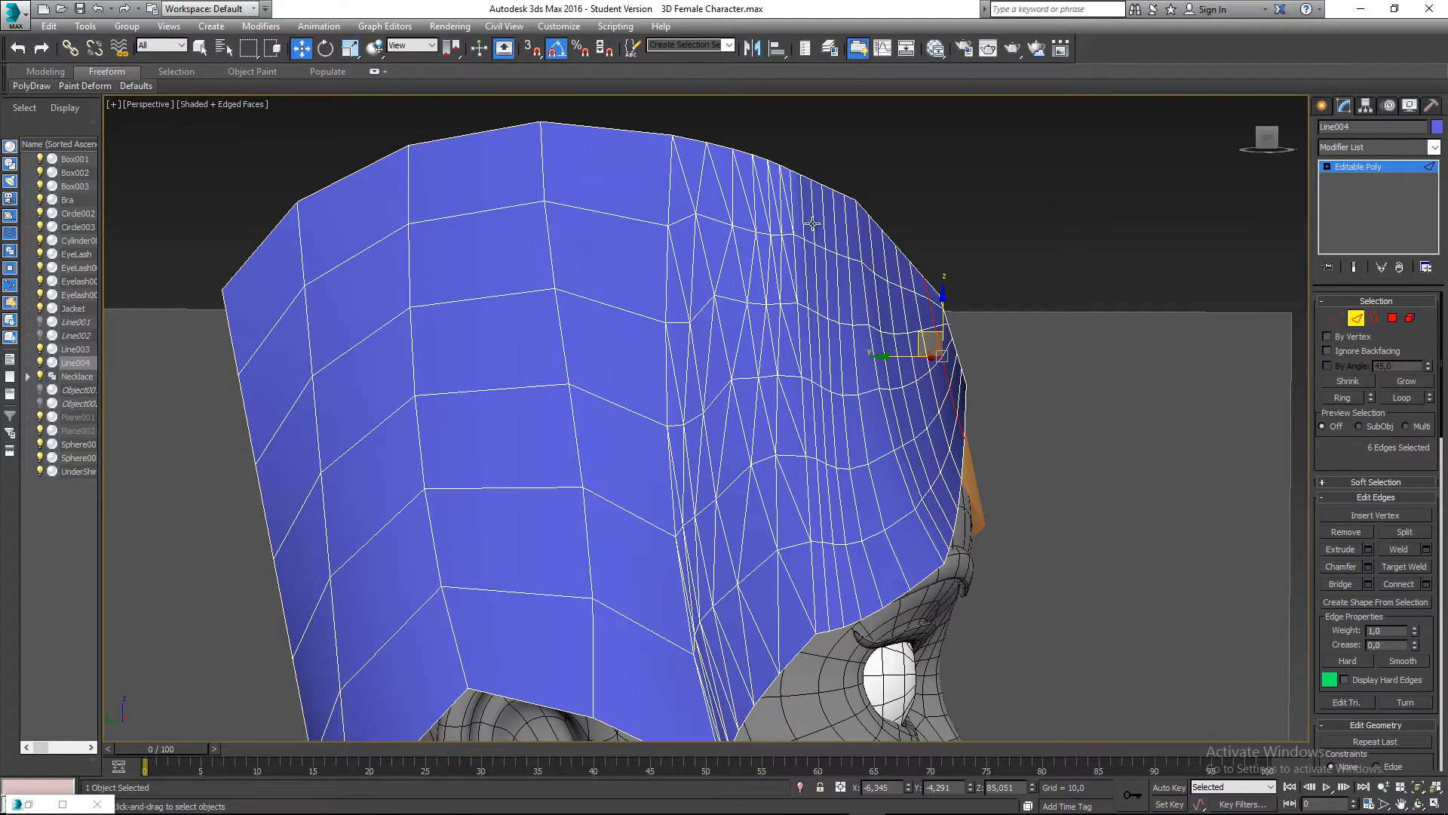
pyautogui.doubleClick(803, 222)
pyautogui.keyDown('ctrl'); pyautogui.doubleClick(814, 221); pyautogui.keyUp('ctrl')
pyautogui.keyDown('ctrl'); pyautogui.doubleClick(824, 218); pyautogui.keyUp('ctrl')
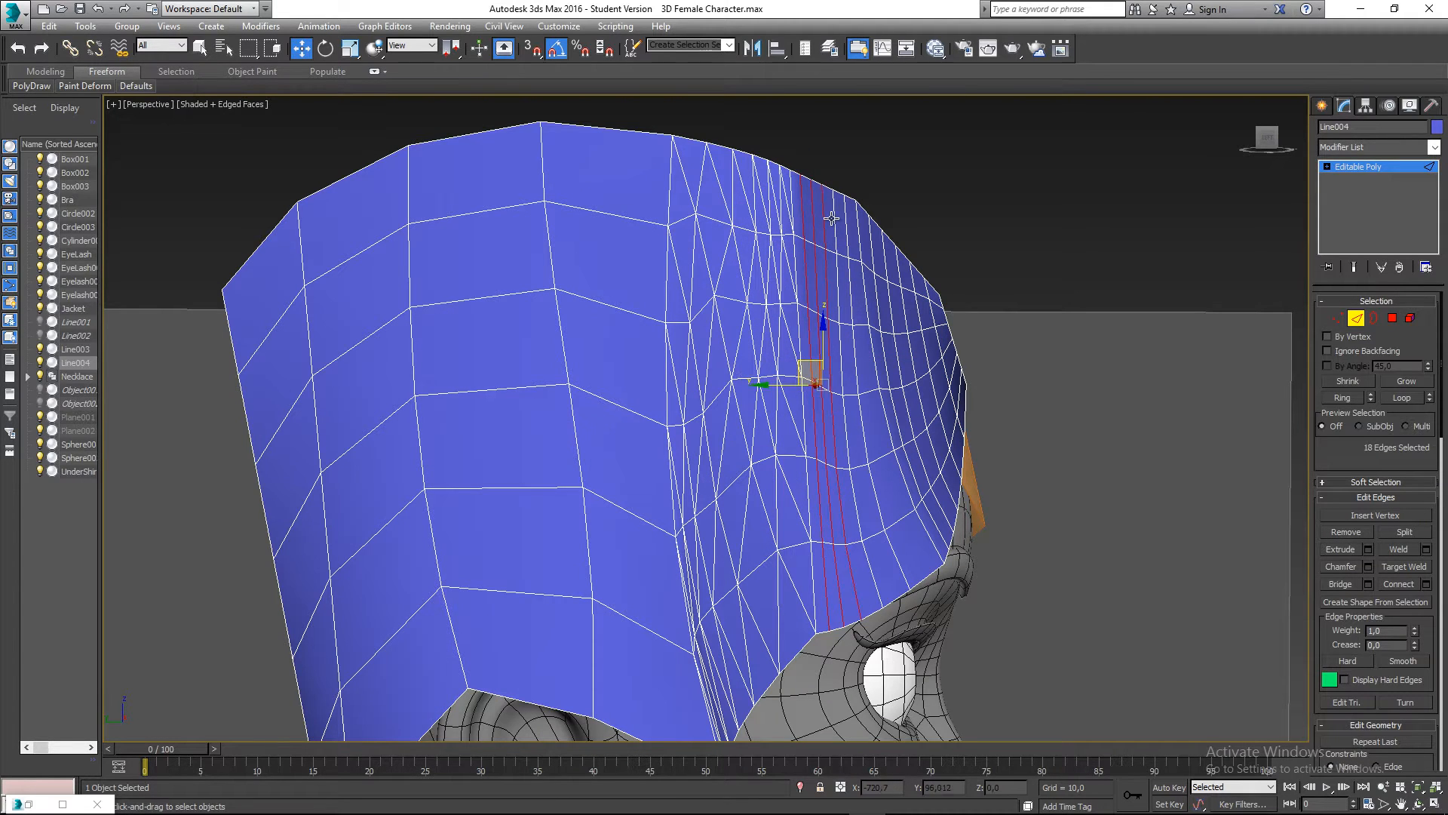
pyautogui.keyDown('ctrl'); pyautogui.doubleClick(832, 218); pyautogui.keyUp('ctrl')
pyautogui.hotkey('ctrl', 'BackSpace')
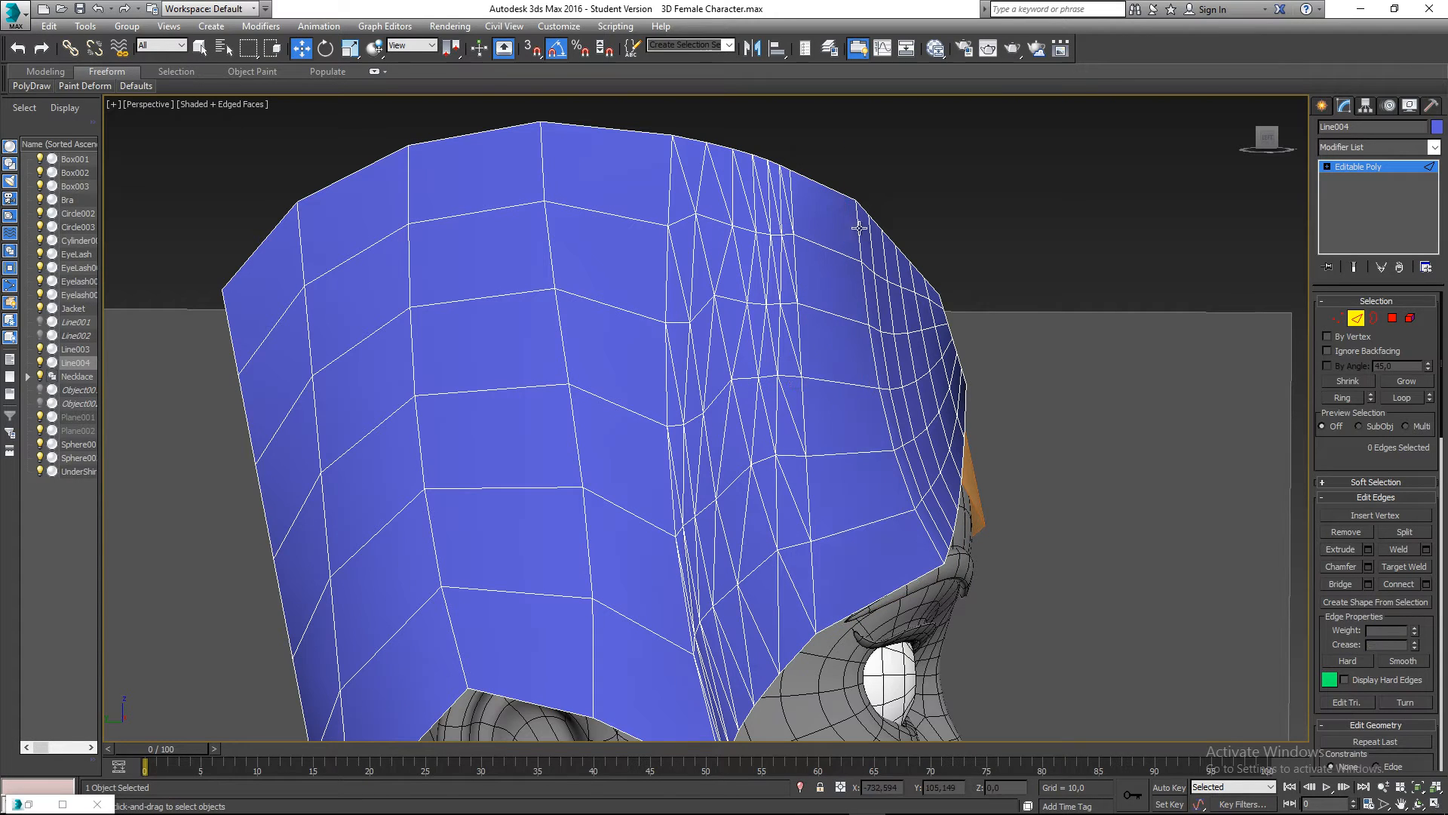
# - Remove the five extra vertical edge loops inside the next band toward the forehead
pyautogui.doubleClick(870, 238)
pyautogui.keyDown('ctrl'); pyautogui.doubleClick(887, 253); pyautogui.keyUp('ctrl')
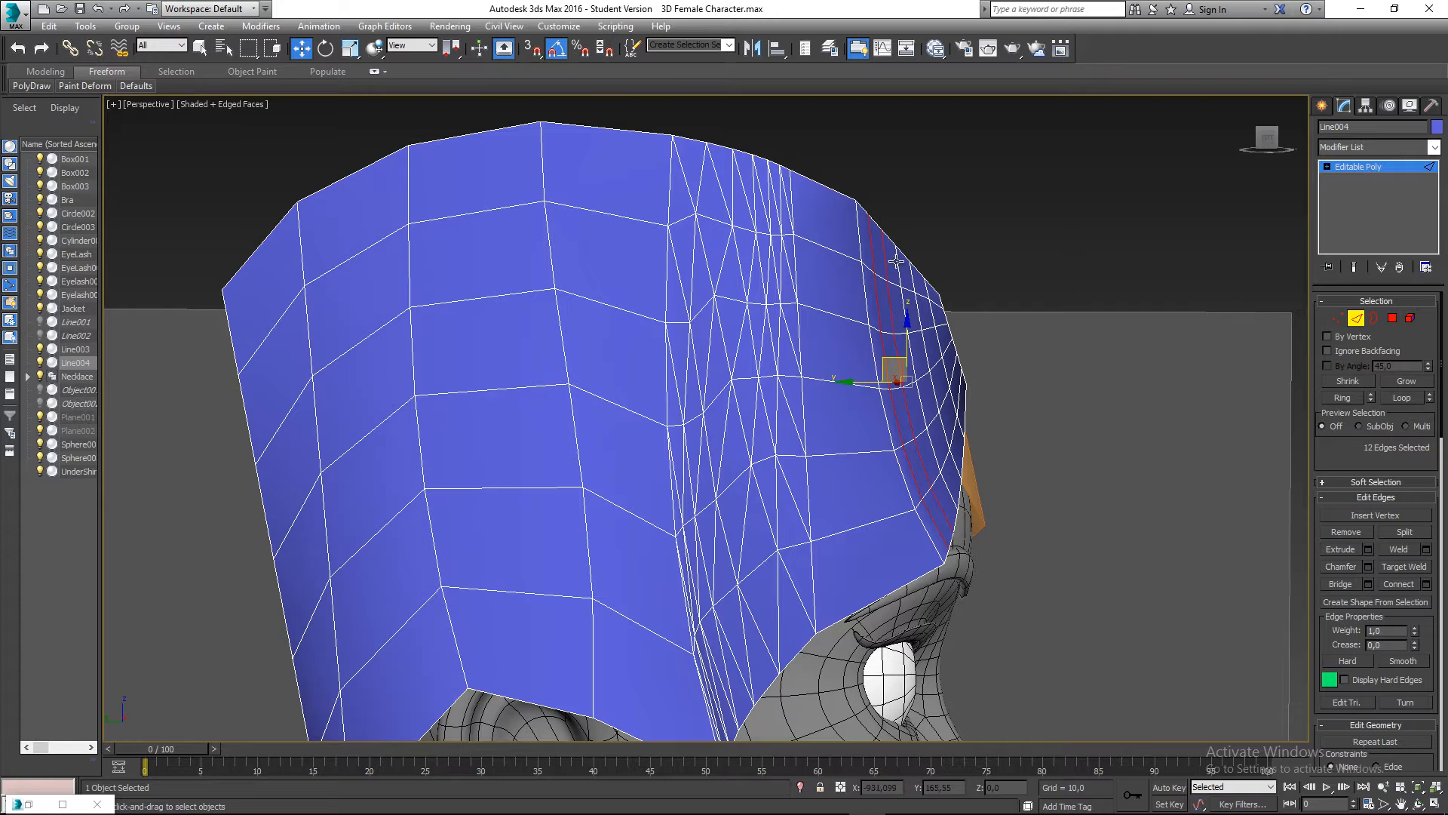
pyautogui.keyDown('ctrl'); pyautogui.doubleClick(905, 275); pyautogui.keyUp('ctrl')
pyautogui.keyDown('ctrl'); pyautogui.doubleClick(916, 280); pyautogui.keyUp('ctrl')
pyautogui.keyDown('ctrl'); pyautogui.doubleClick(923, 287); pyautogui.keyUp('ctrl')
pyautogui.hotkey('ctrl', 'BackSpace')
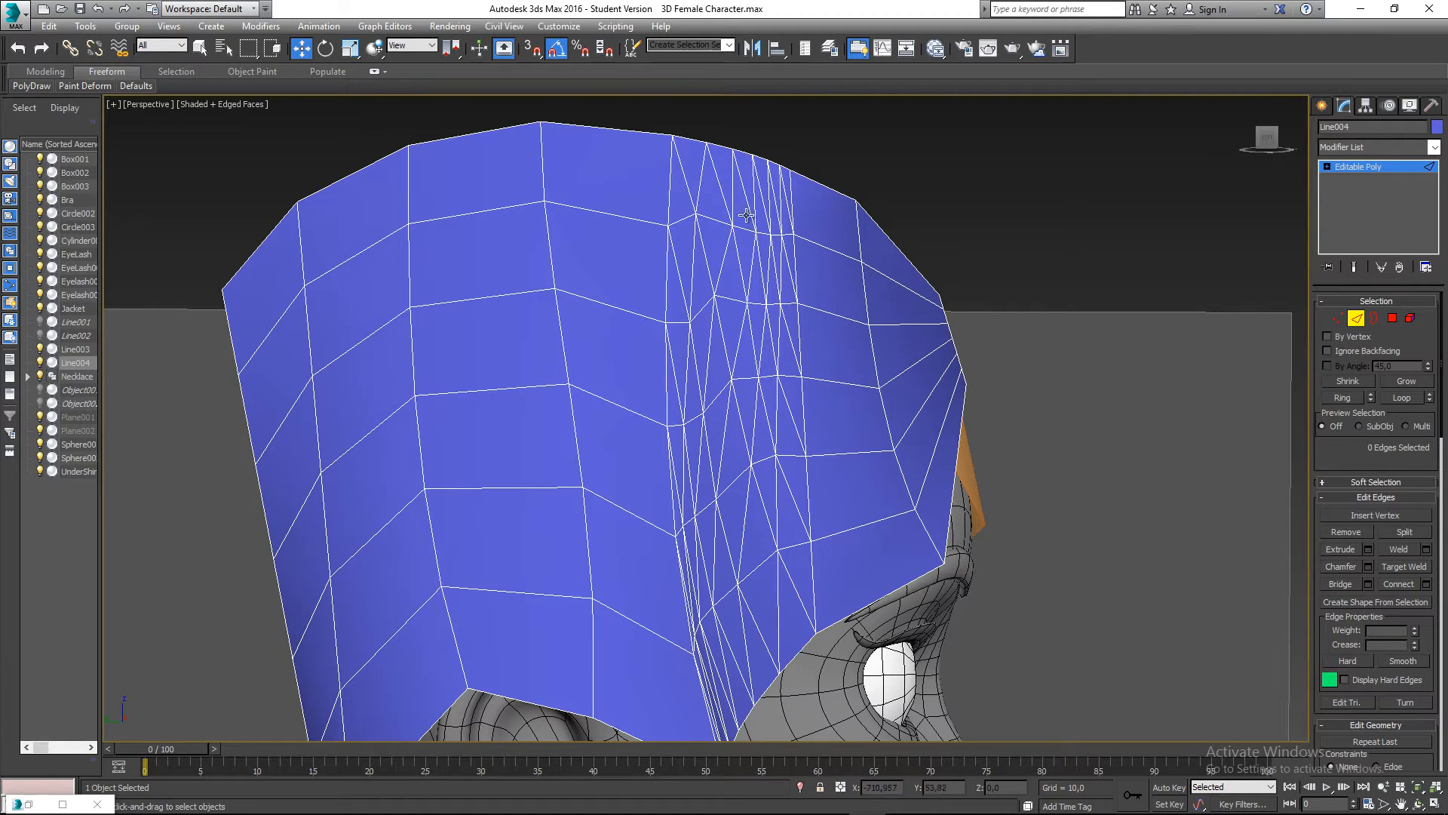
# - Remove the surplus diagonal and vertical edges from the dense triangulated strip at the temple, leaving only the main quad columns
pyautogui.keyDown('alt'); pyautogui.moveTo(767, 261); pyautogui.dragTo(818, 391, button='middle'); pyautogui.keyUp('alt')
pyautogui.click(785, 452)
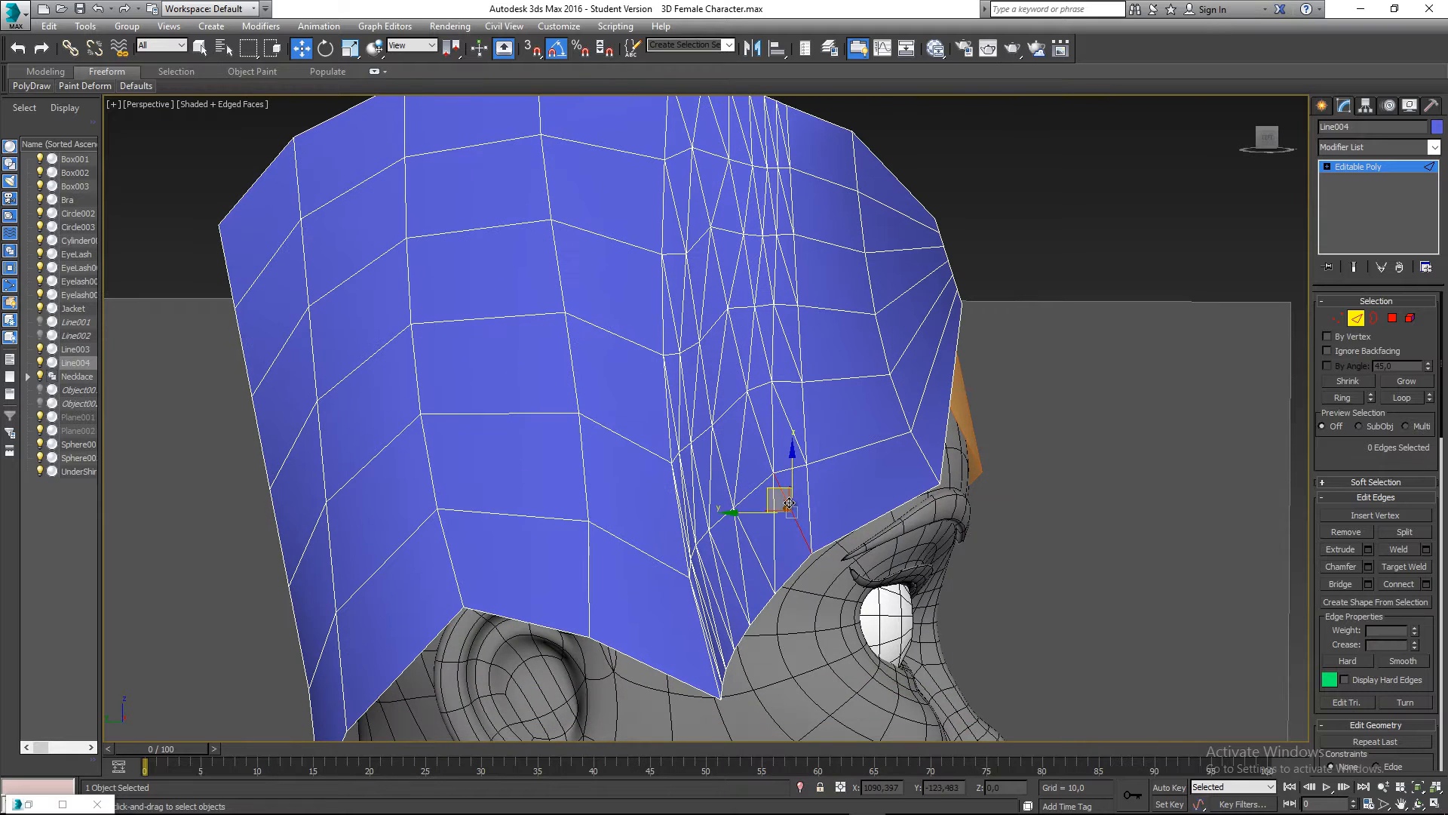
pyautogui.keyDown('ctrl'); pyautogui.click(785, 362); pyautogui.keyUp('ctrl')
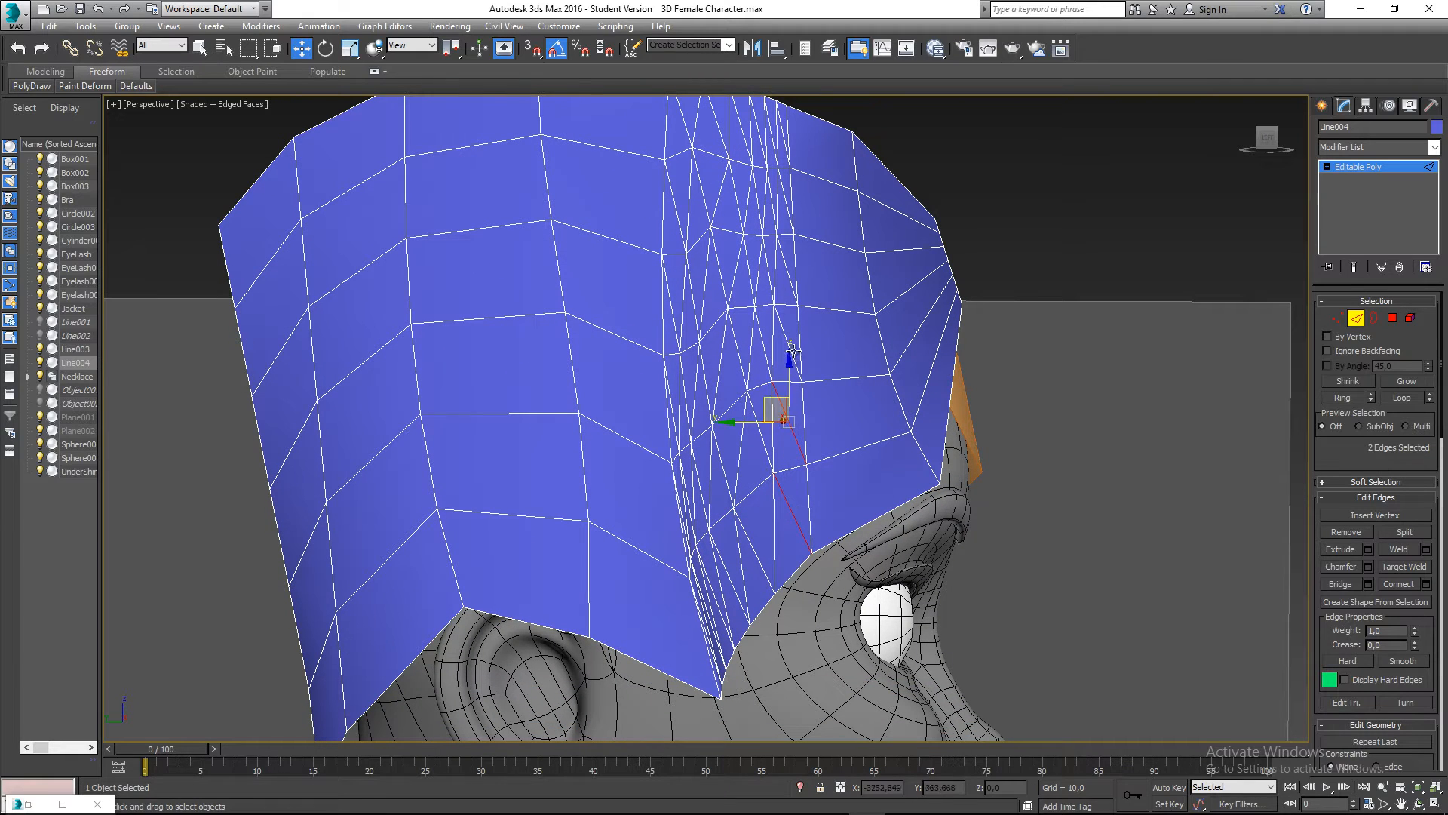
pyautogui.keyDown('ctrl'); pyautogui.click(786, 275); pyautogui.keyUp('ctrl')
pyautogui.keyDown('ctrl'); pyautogui.click(785, 218); pyautogui.keyUp('ctrl')
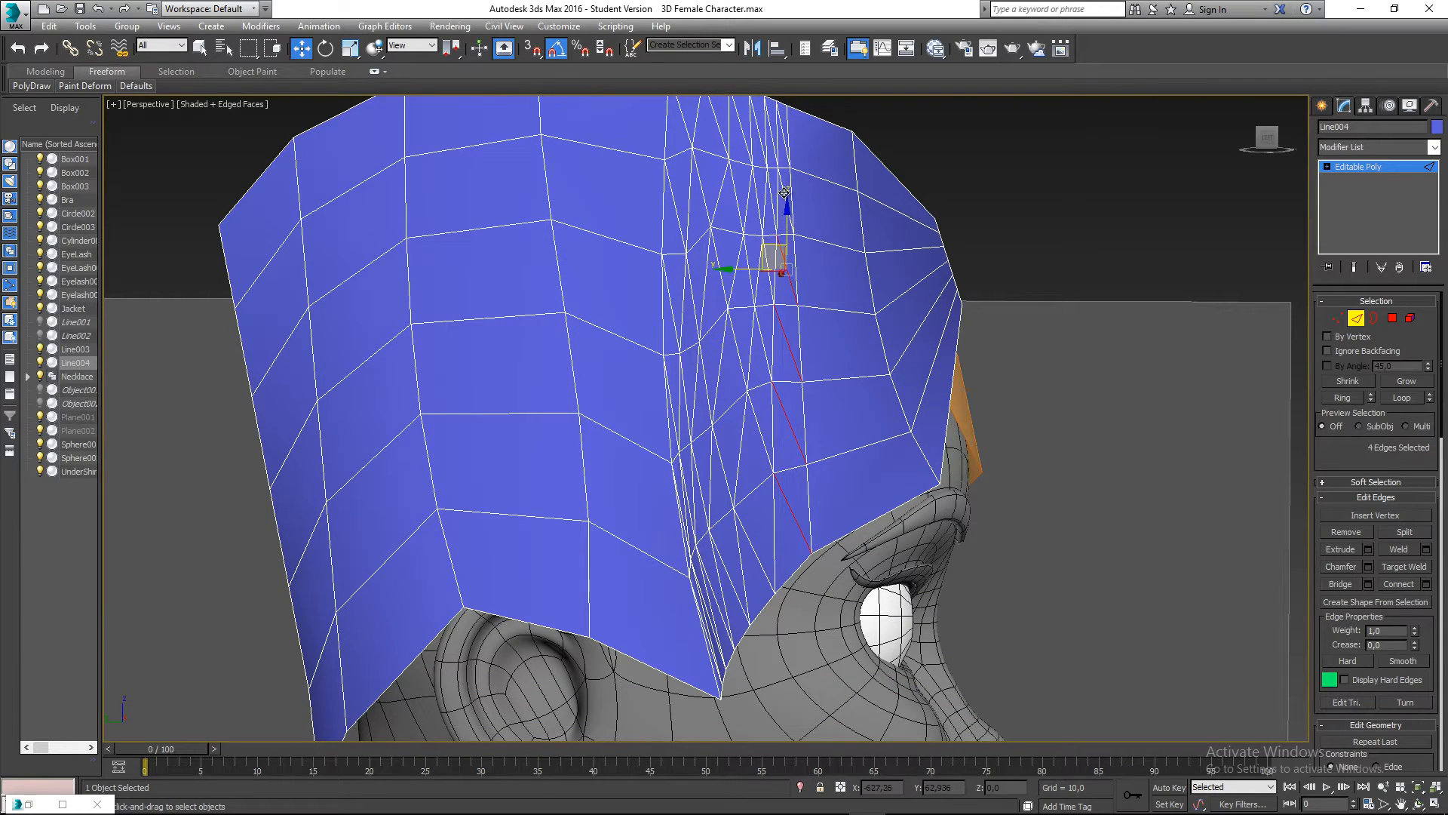
pyautogui.keyDown('ctrl'); pyautogui.click(781, 132); pyautogui.keyUp('ctrl')
pyautogui.keyDown('ctrl'); pyautogui.click(781, 120); pyautogui.keyUp('ctrl')
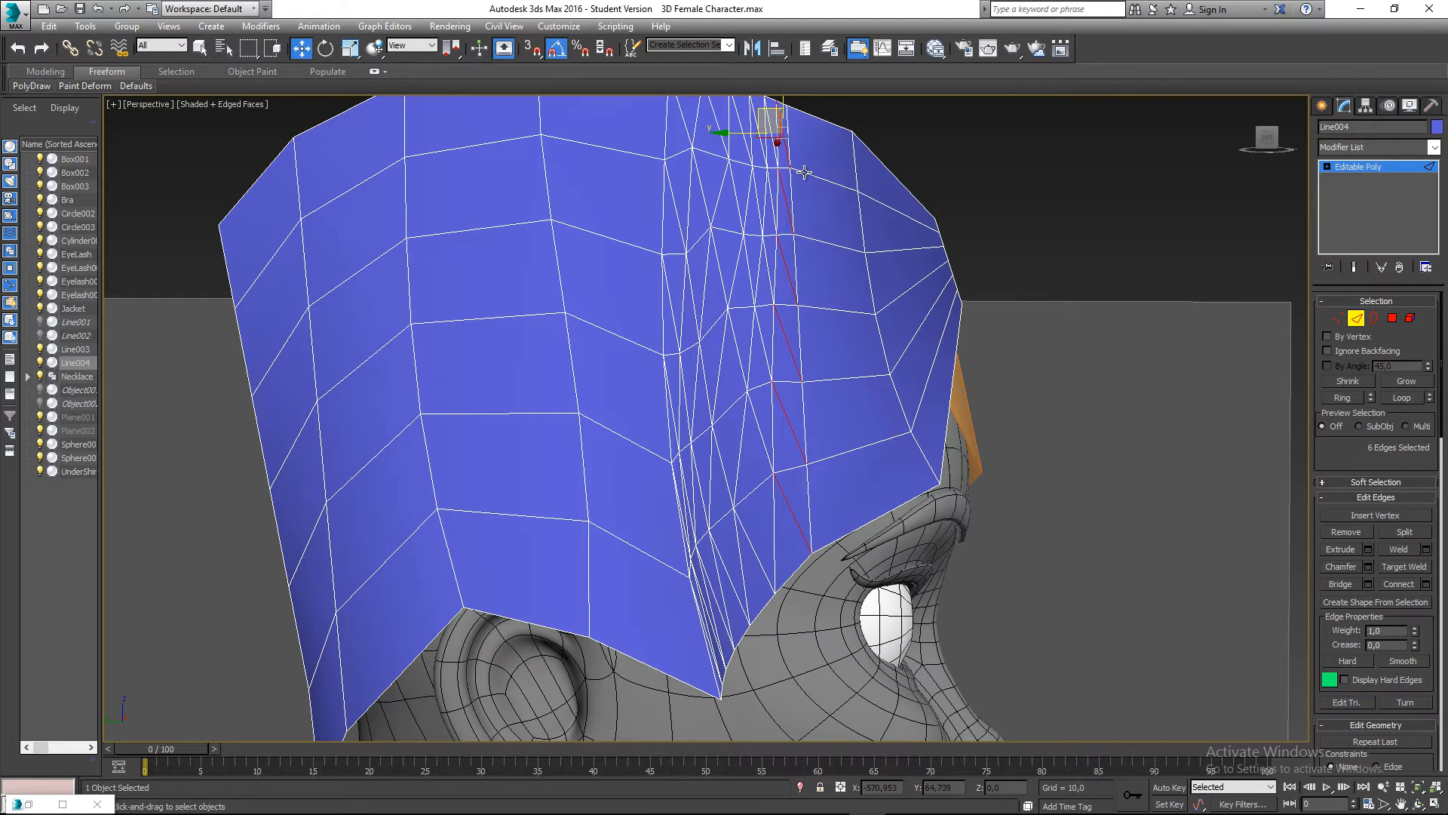
pyautogui.press('BackSpace')
pyautogui.click(779, 198)
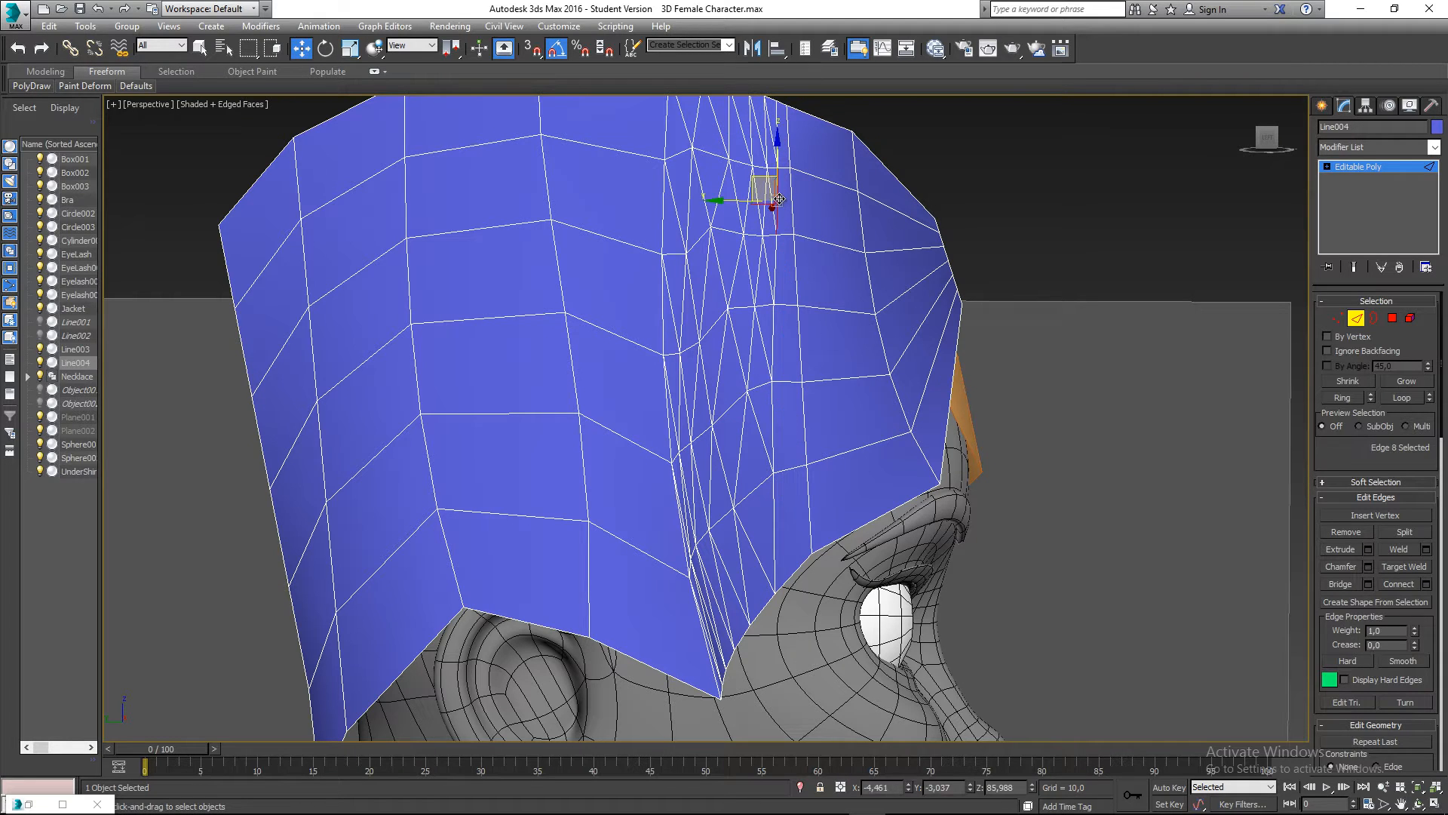
pyautogui.keyDown('ctrl'); pyautogui.click(777, 250); pyautogui.keyUp('ctrl')
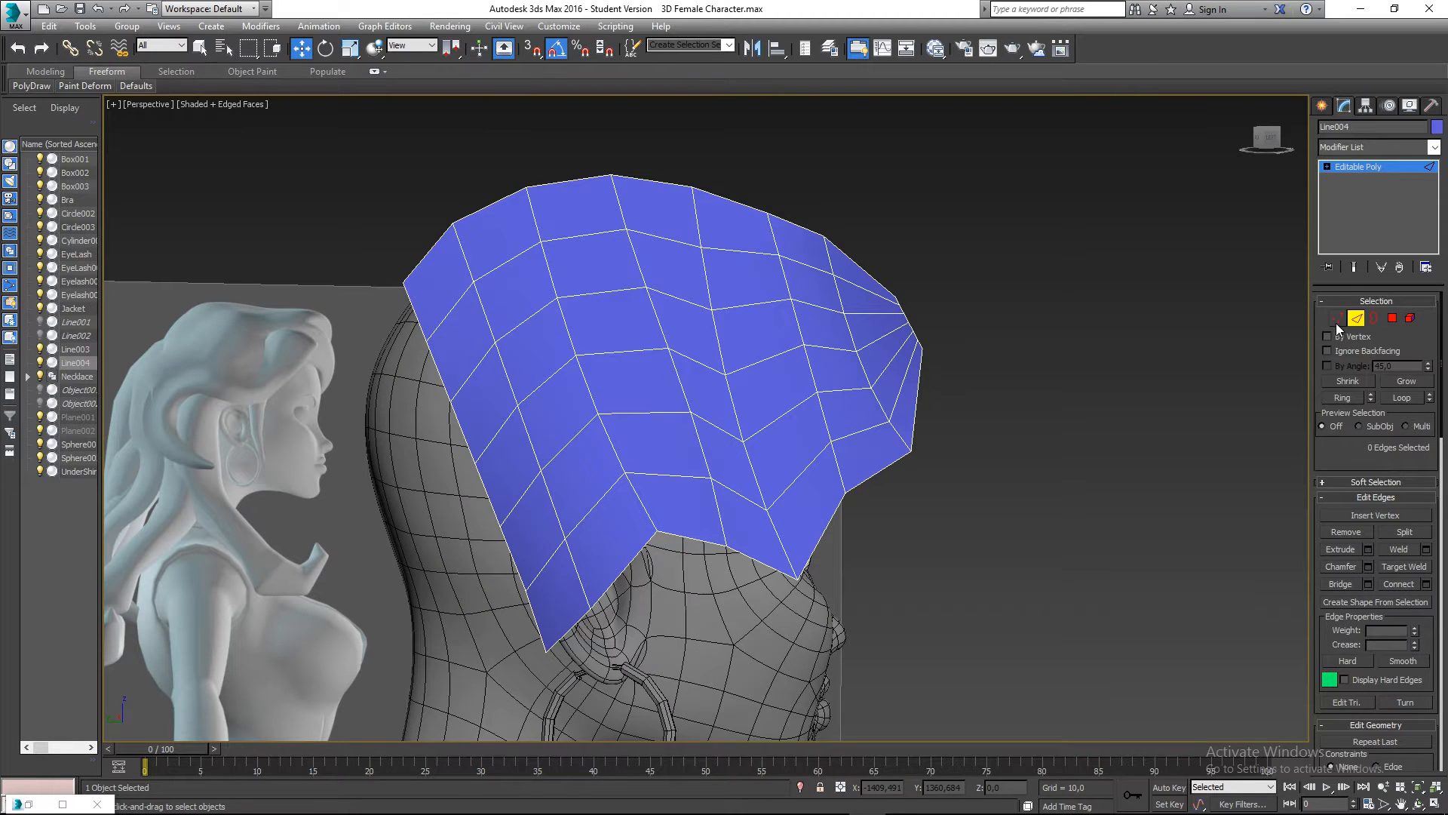
# - At vertex level, nudge the interior vertices in the column above the temple up through the cap to smooth the zigzag rows
pyautogui.click(1337, 323)
pyautogui.moveTo(845, 421); pyautogui.dragTo(836, 370, button='middle')
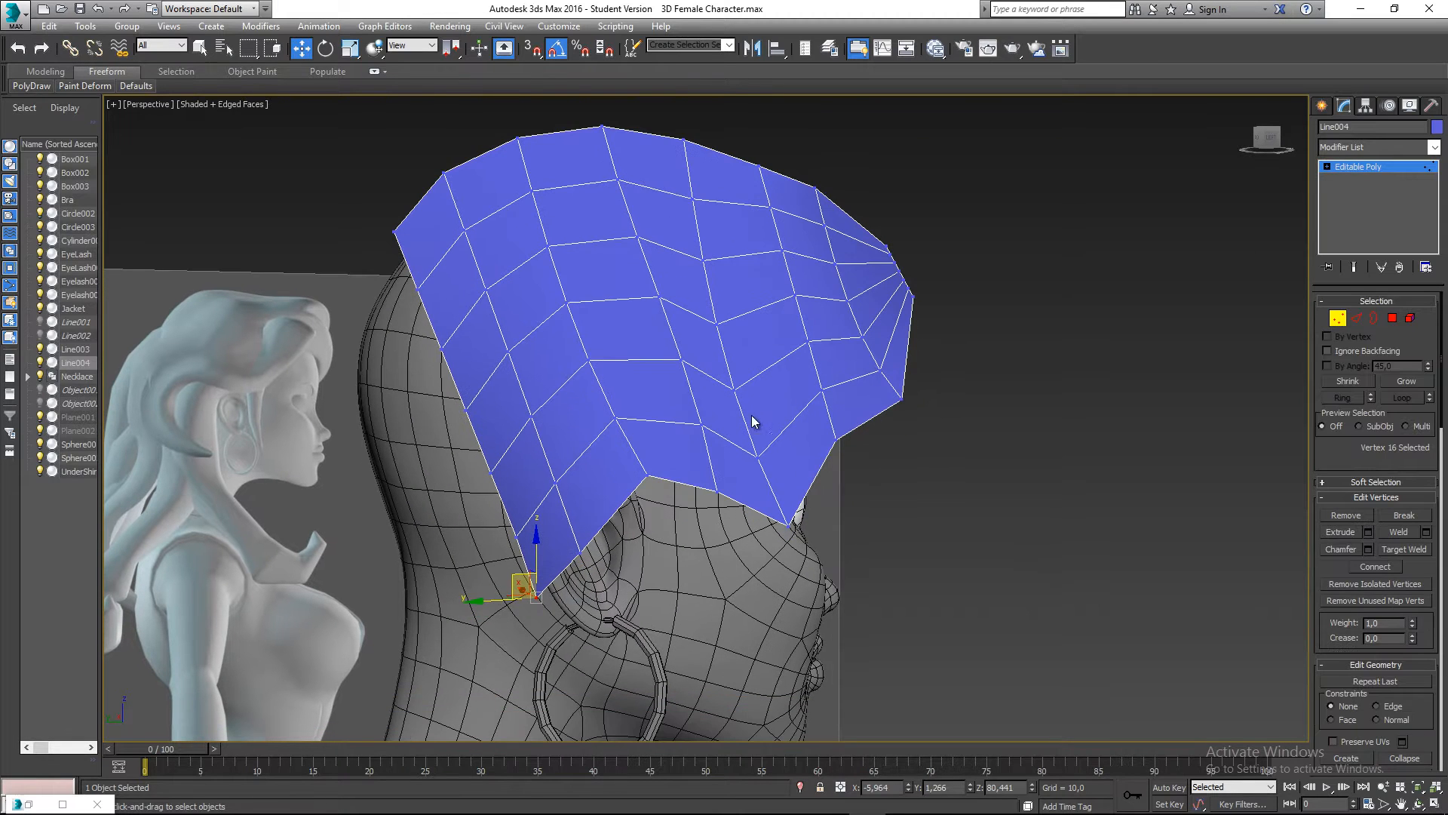
pyautogui.scroll(4, 773, 485)
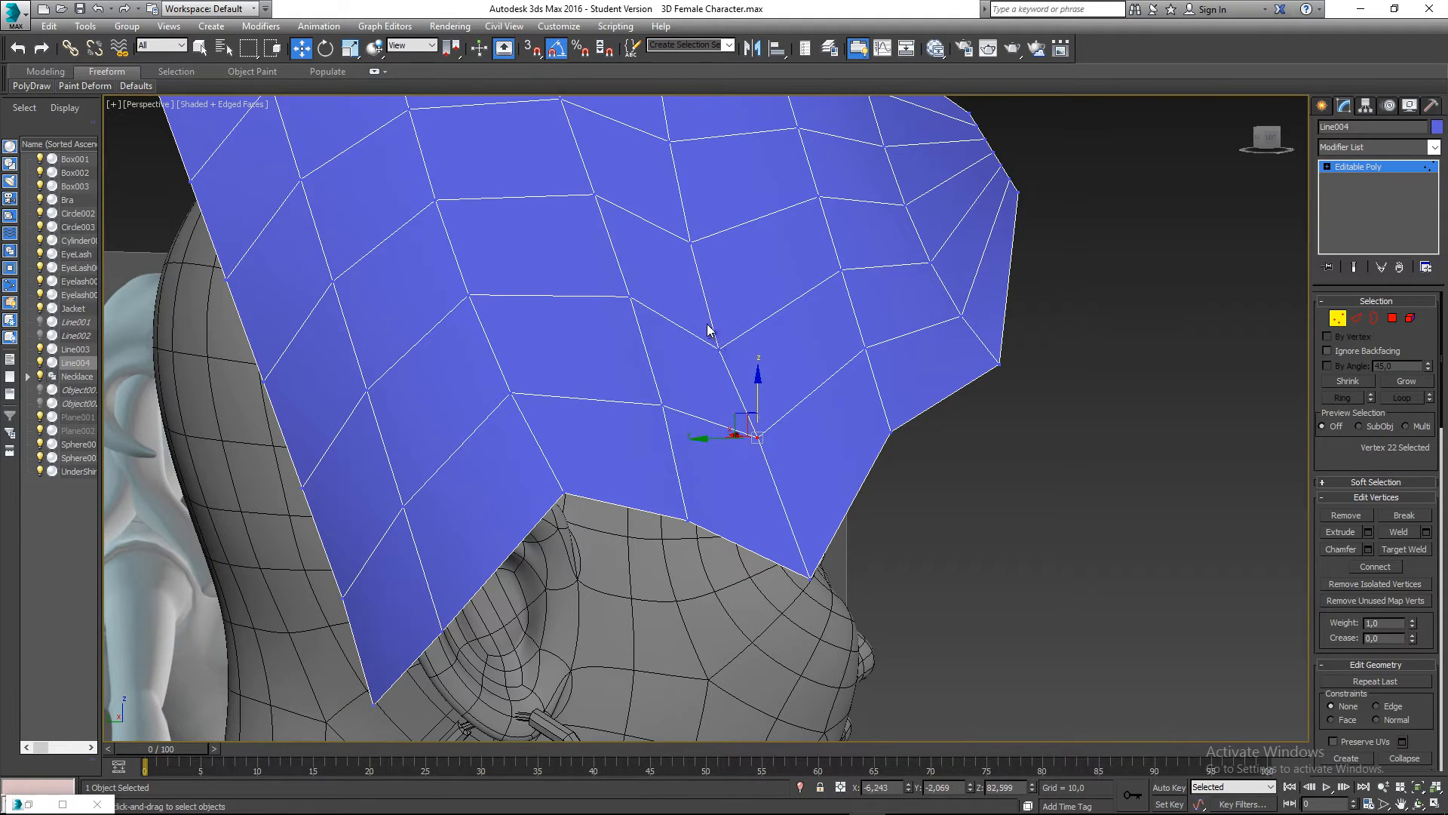
pyautogui.click(718, 346)
pyautogui.moveTo(718, 314)
pyautogui.mouseDown()
pyautogui.moveTo(718, 302)
pyautogui.moveTo(714, 316)
pyautogui.mouseUp()
pyautogui.moveTo(663, 224)
pyautogui.mouseDown()
pyautogui.moveTo(709, 260)
pyautogui.moveTo(688, 219)
pyautogui.mouseUp()
pyautogui.moveTo(688, 220); pyautogui.dragTo(701, 243, button='middle')
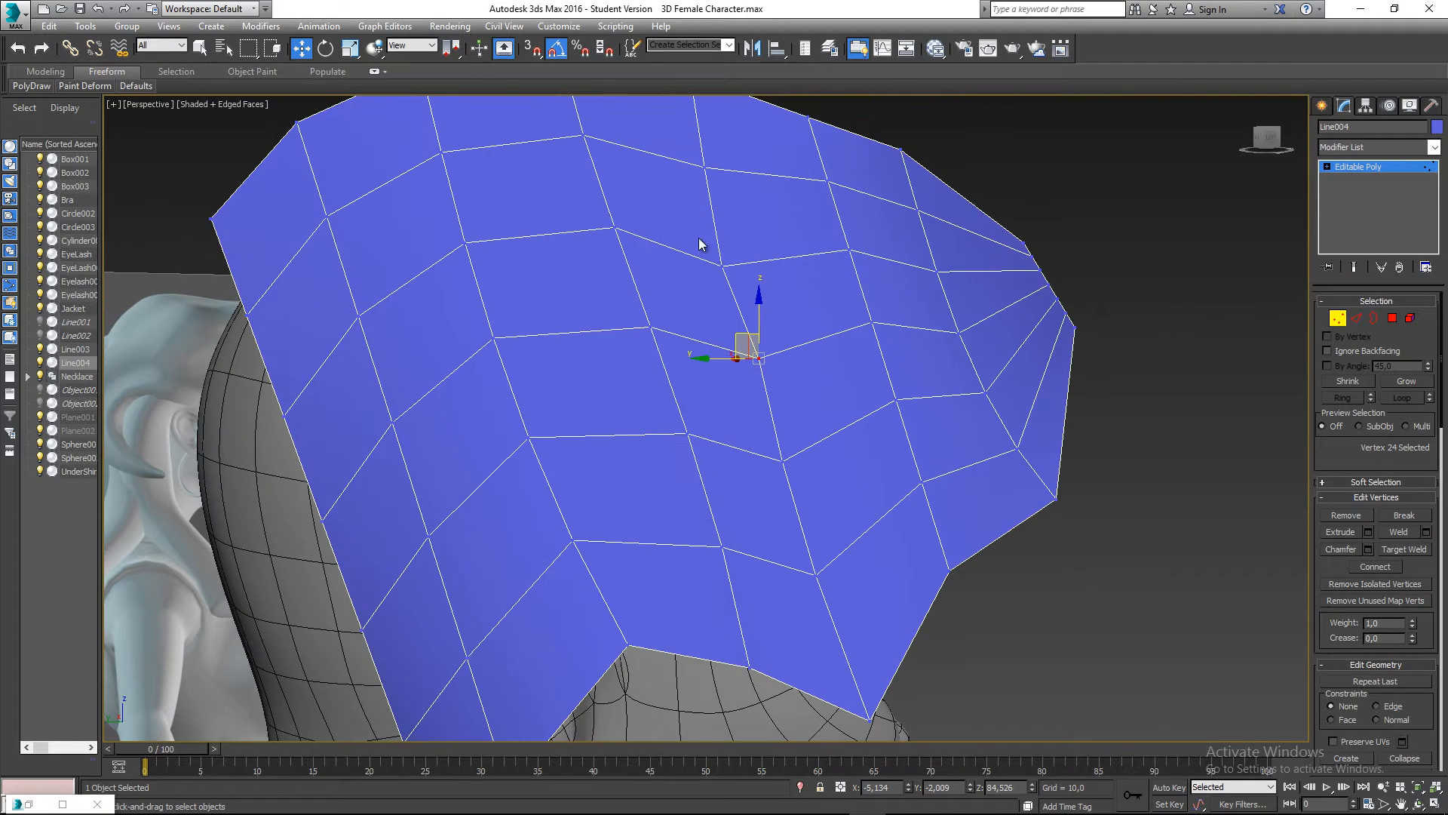
pyautogui.moveTo(719, 254); pyautogui.dragTo(715, 243)
pyautogui.scroll(-4, 738, 315)
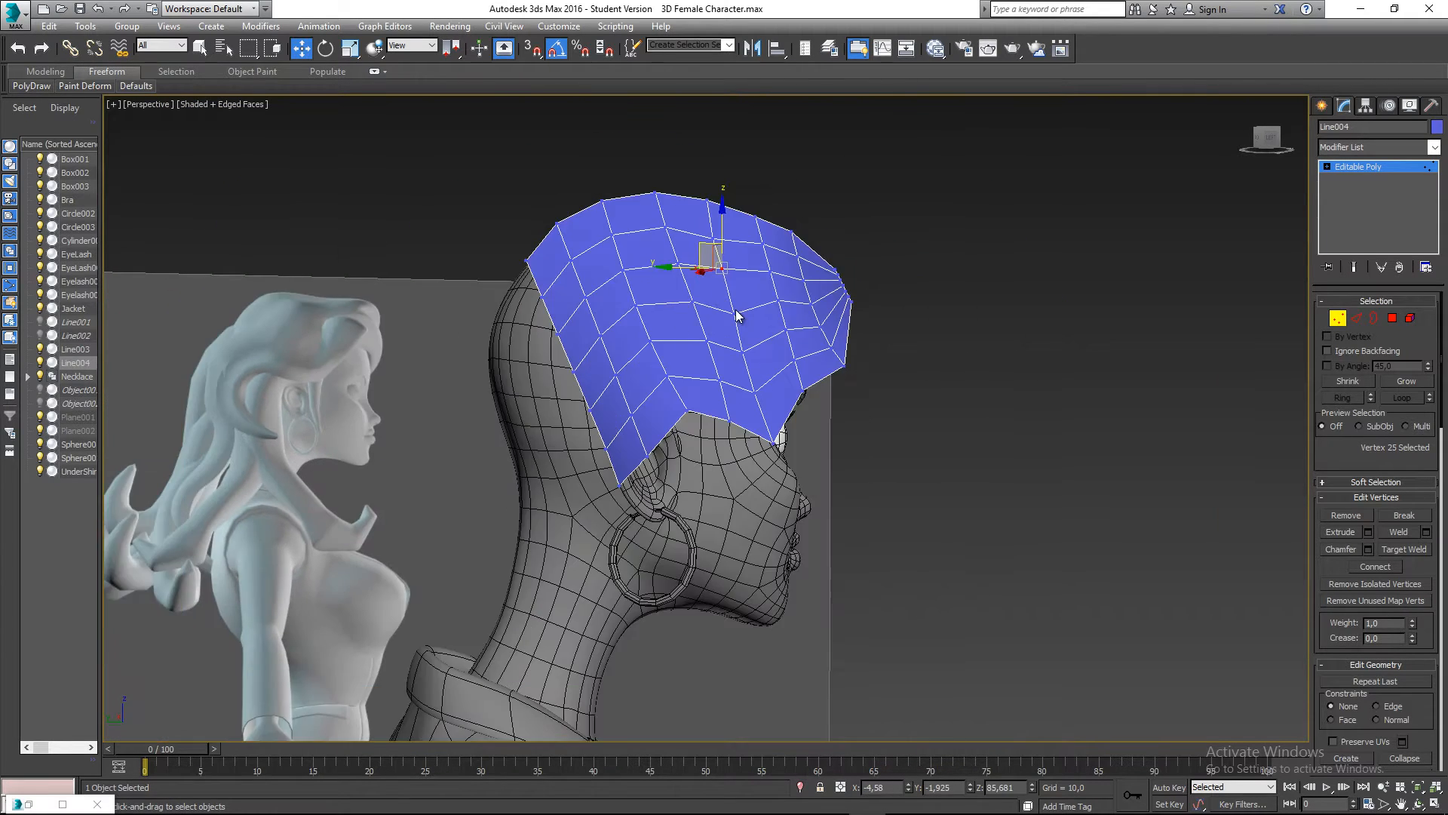
# - Return to object level and move the whole cap sideways onto the head, to about X -3,335
pyautogui.click(1336, 321)
pyautogui.keyDown('alt'); pyautogui.moveTo(739, 317); pyautogui.dragTo(779, 367, button='middle'); pyautogui.keyUp('alt')
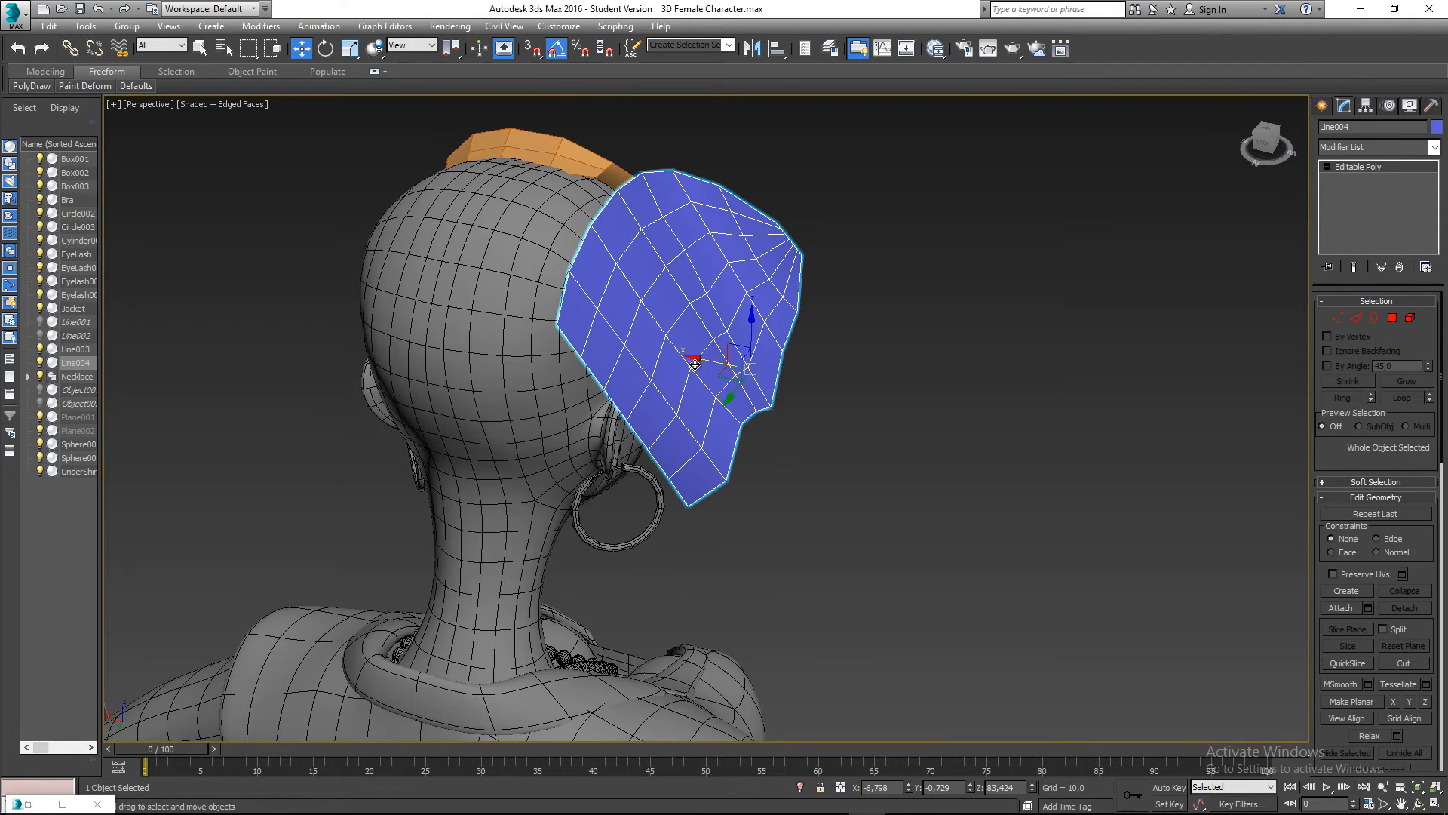
pyautogui.moveTo(695, 364); pyautogui.dragTo(573, 357)
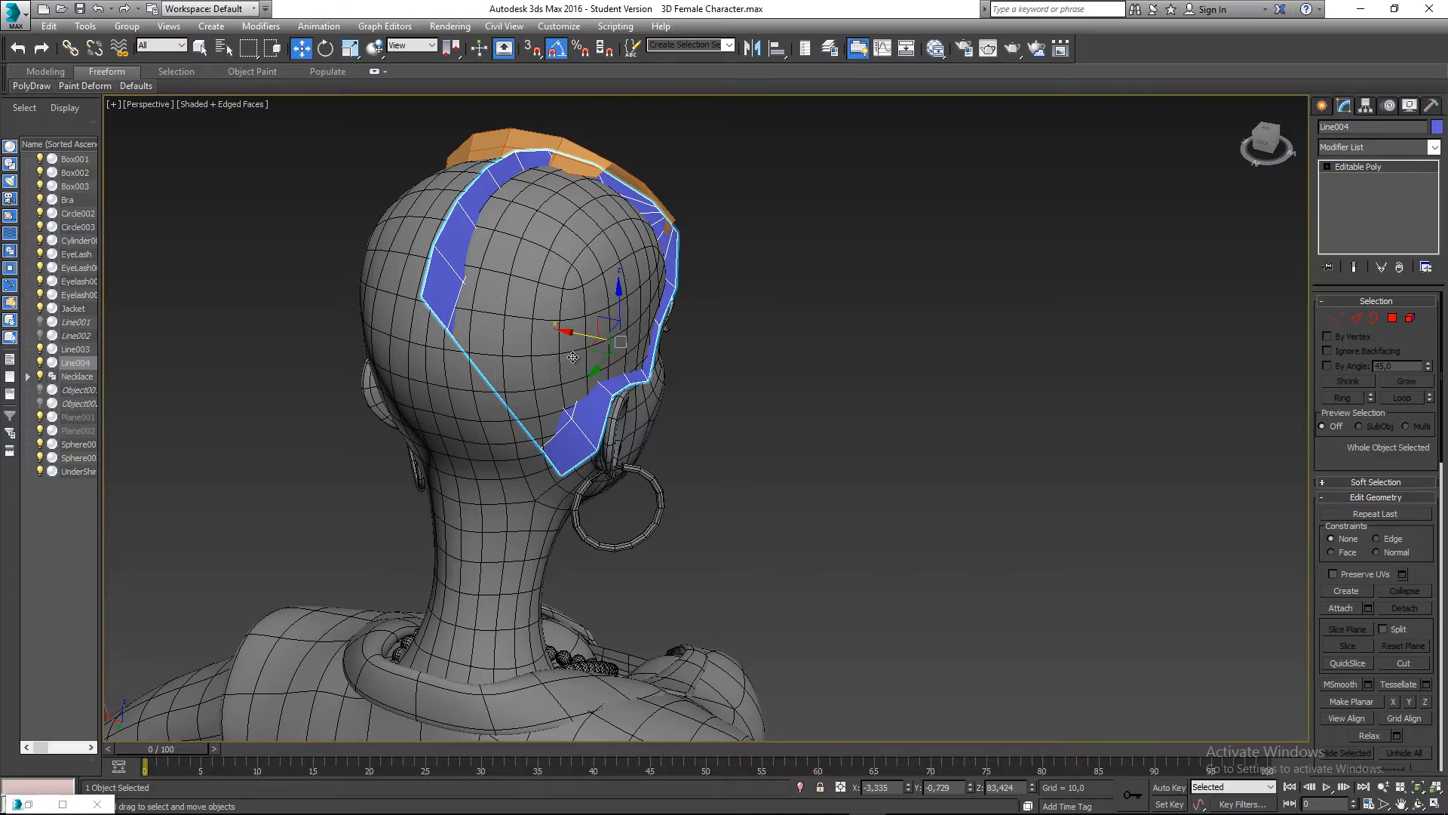
# - At vertex level, pull the sunken vertices on the back half of the cap outward until they clear the skull
pyautogui.press('F3')
pyautogui.keyDown('alt'); pyautogui.moveTo(573, 357); pyautogui.dragTo(1231, 266, button='middle'); pyautogui.keyUp('alt')
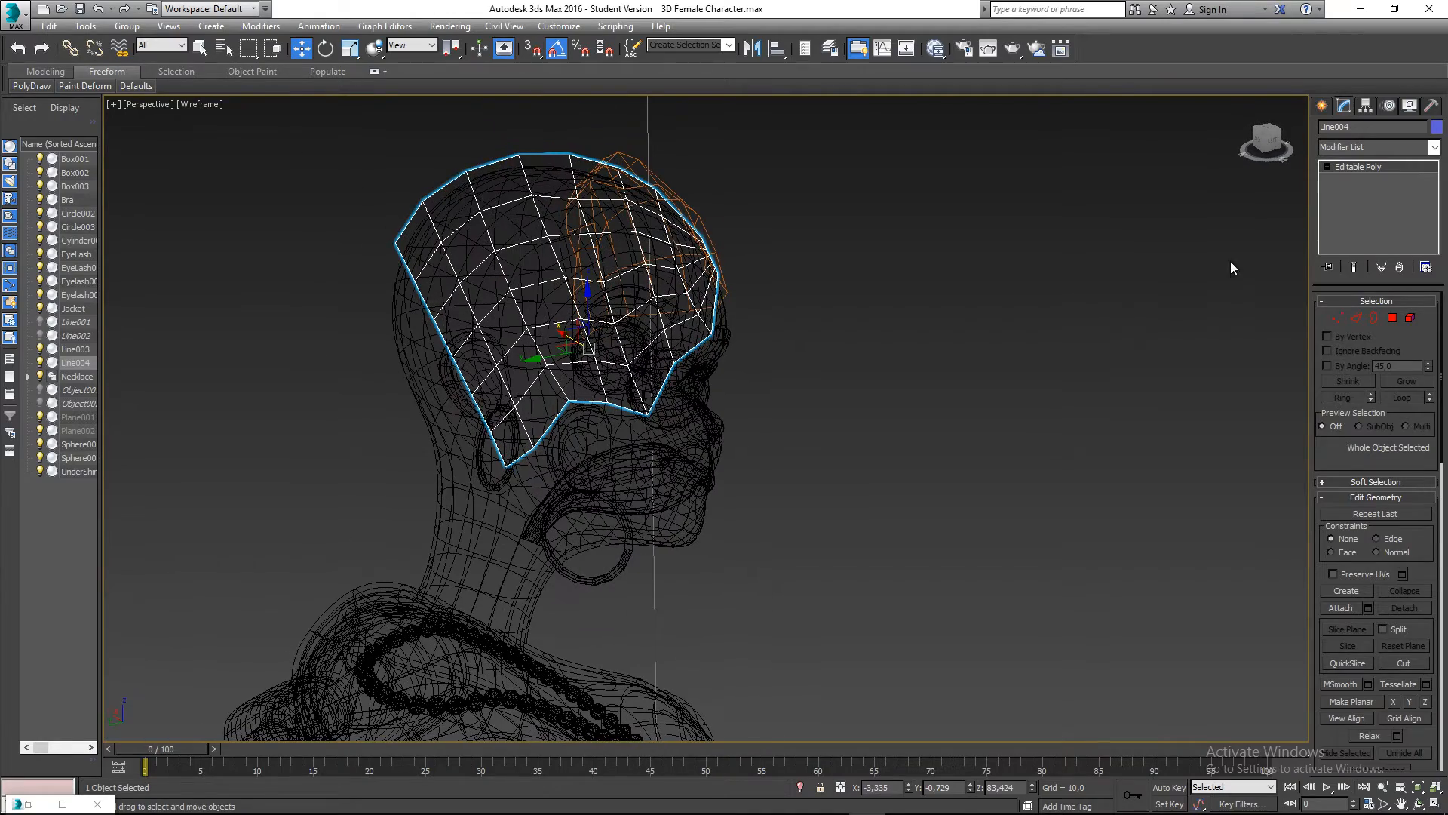
pyautogui.click(1336, 322)
pyautogui.scroll(3, 474, 291)
pyautogui.click(450, 282)
pyautogui.keyDown('alt'); pyautogui.moveTo(480, 311); pyautogui.dragTo(523, 308, button='middle'); pyautogui.keyUp('alt')
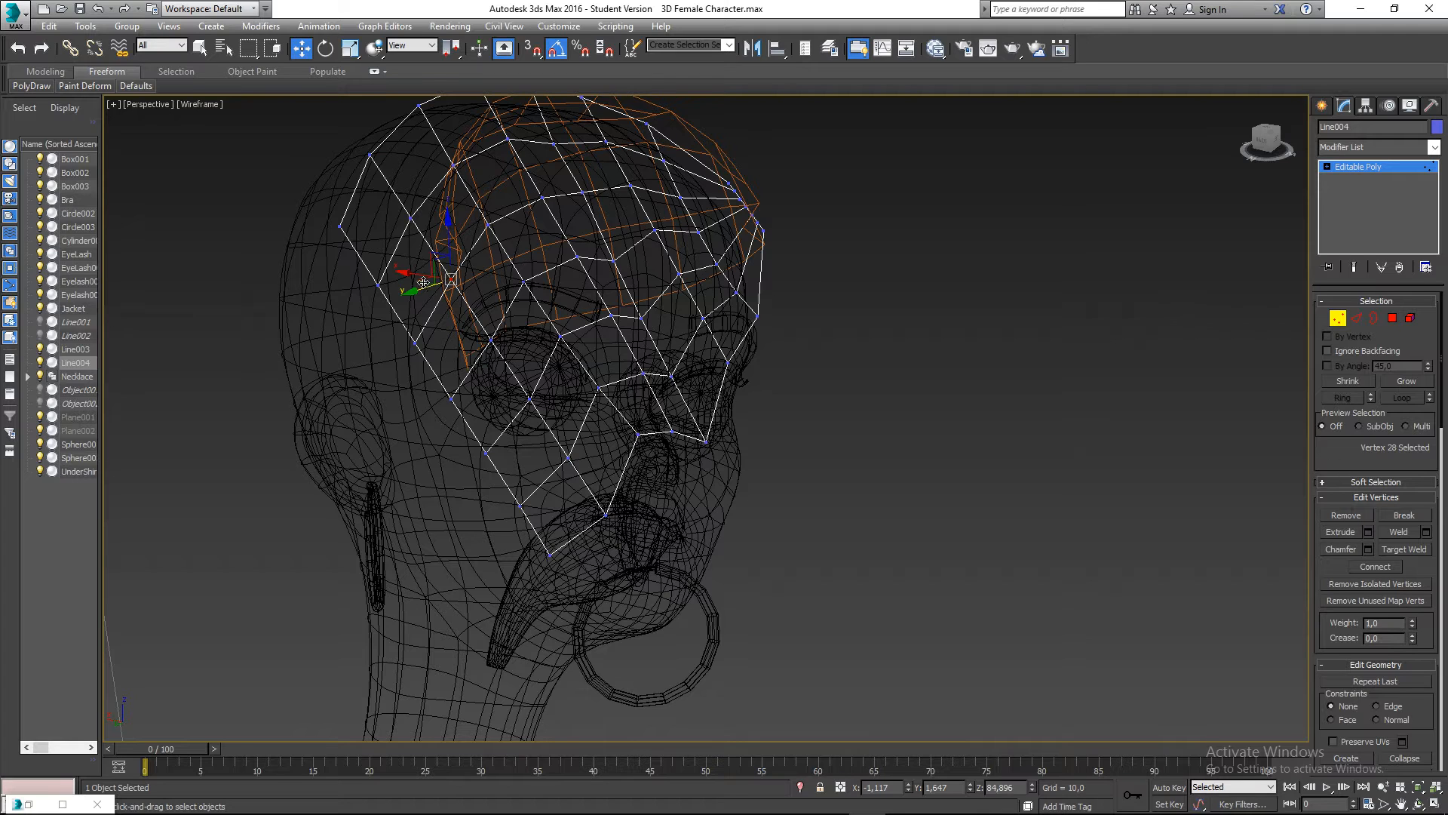
pyautogui.press('F3')
pyautogui.moveTo(422, 277)
pyautogui.mouseDown()
pyautogui.moveTo(496, 287)
pyautogui.moveTo(484, 285)
pyautogui.mouseUp()
pyautogui.moveTo(459, 213); pyautogui.dragTo(513, 256)
pyautogui.moveTo(443, 221); pyautogui.dragTo(581, 359)
pyautogui.moveTo(587, 481); pyautogui.dragTo(589, 483)
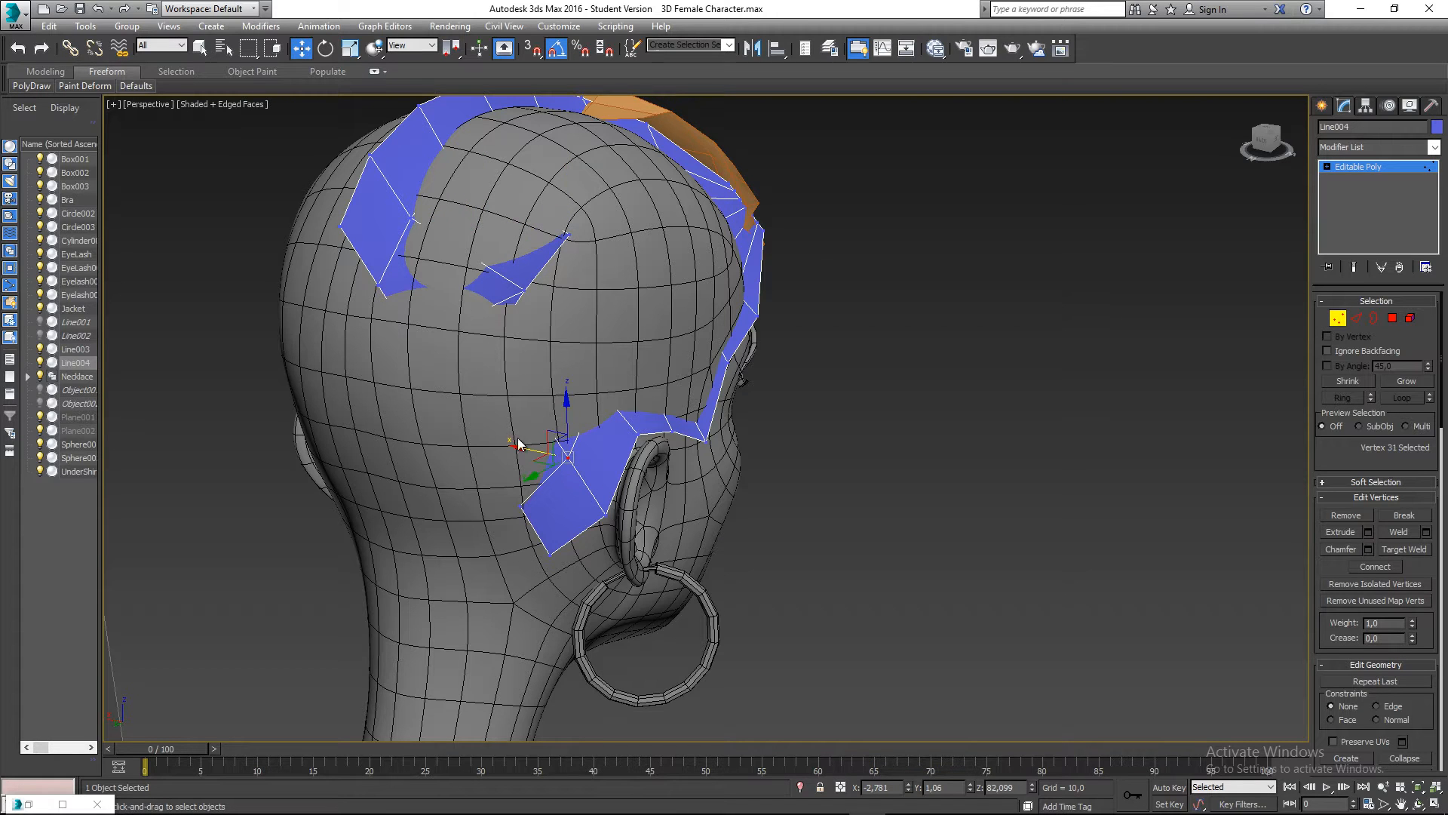
# - Move the sunken vertex on the cap's rear border behind the ear outward to the head surface
pyautogui.moveTo(463, 423); pyautogui.dragTo(521, 495)
pyautogui.moveTo(455, 442); pyautogui.dragTo(488, 451)
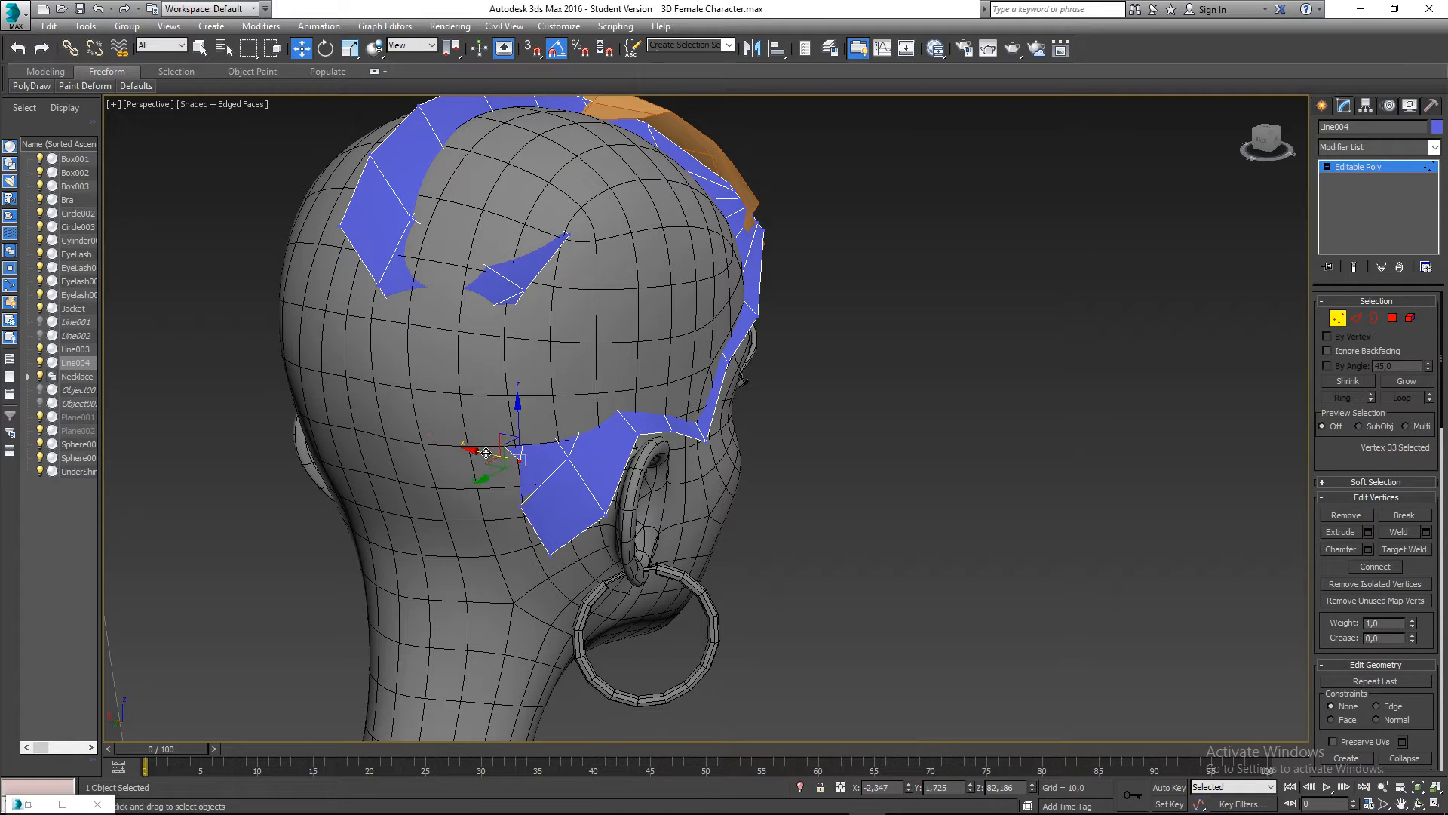
pyautogui.keyDown('alt'); pyautogui.moveTo(569, 476); pyautogui.dragTo(674, 455, button='middle'); pyautogui.keyUp('alt')
pyautogui.moveTo(493, 462); pyautogui.dragTo(485, 462)
# - Select the horizontal row of eight vertices above the ear and move it outward to about X -3,287
pyautogui.moveTo(433, 373); pyautogui.dragTo(490, 396)
pyautogui.moveTo(407, 335); pyautogui.dragTo(507, 384)
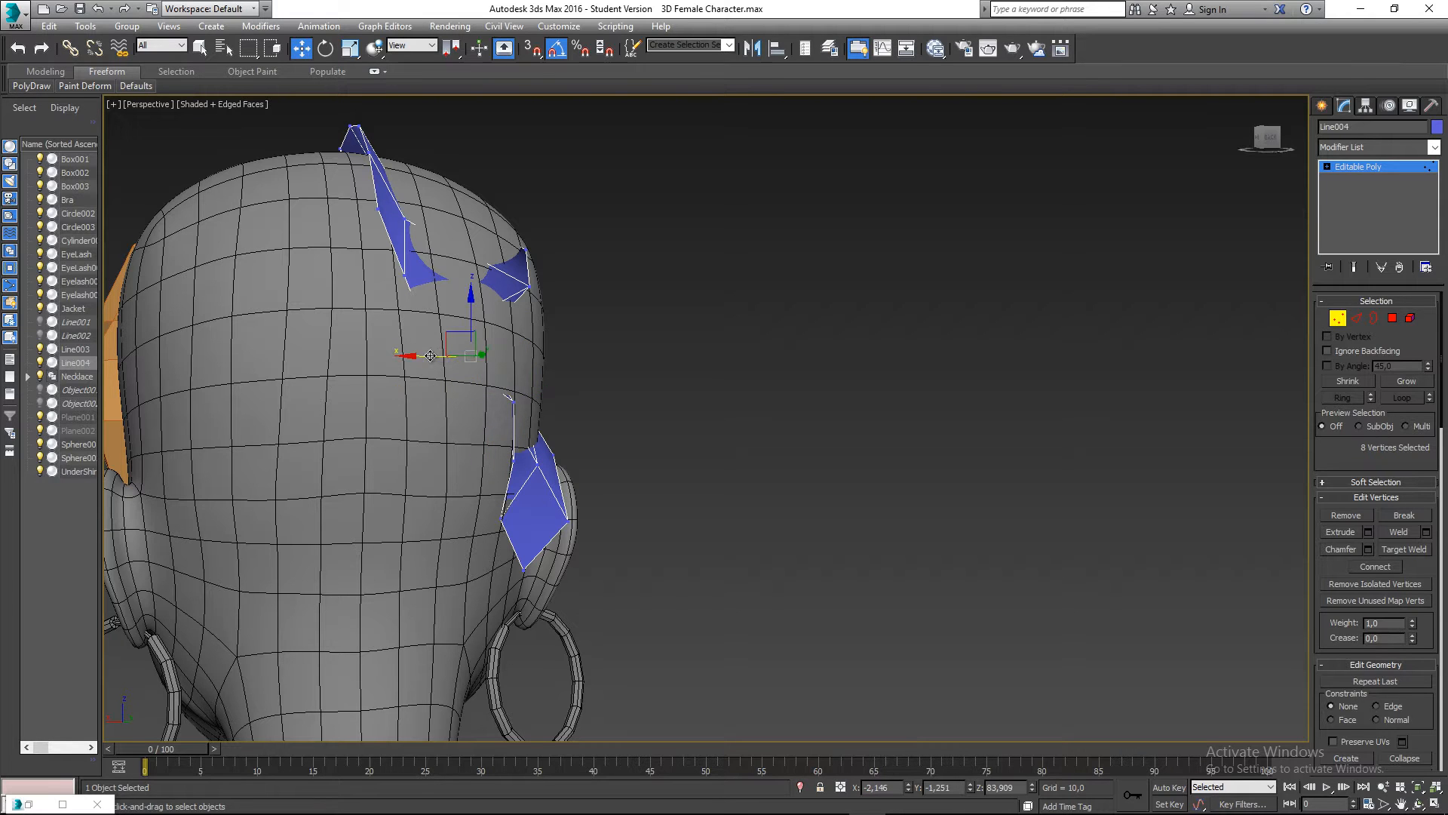
pyautogui.moveTo(431, 356); pyautogui.dragTo(491, 357)
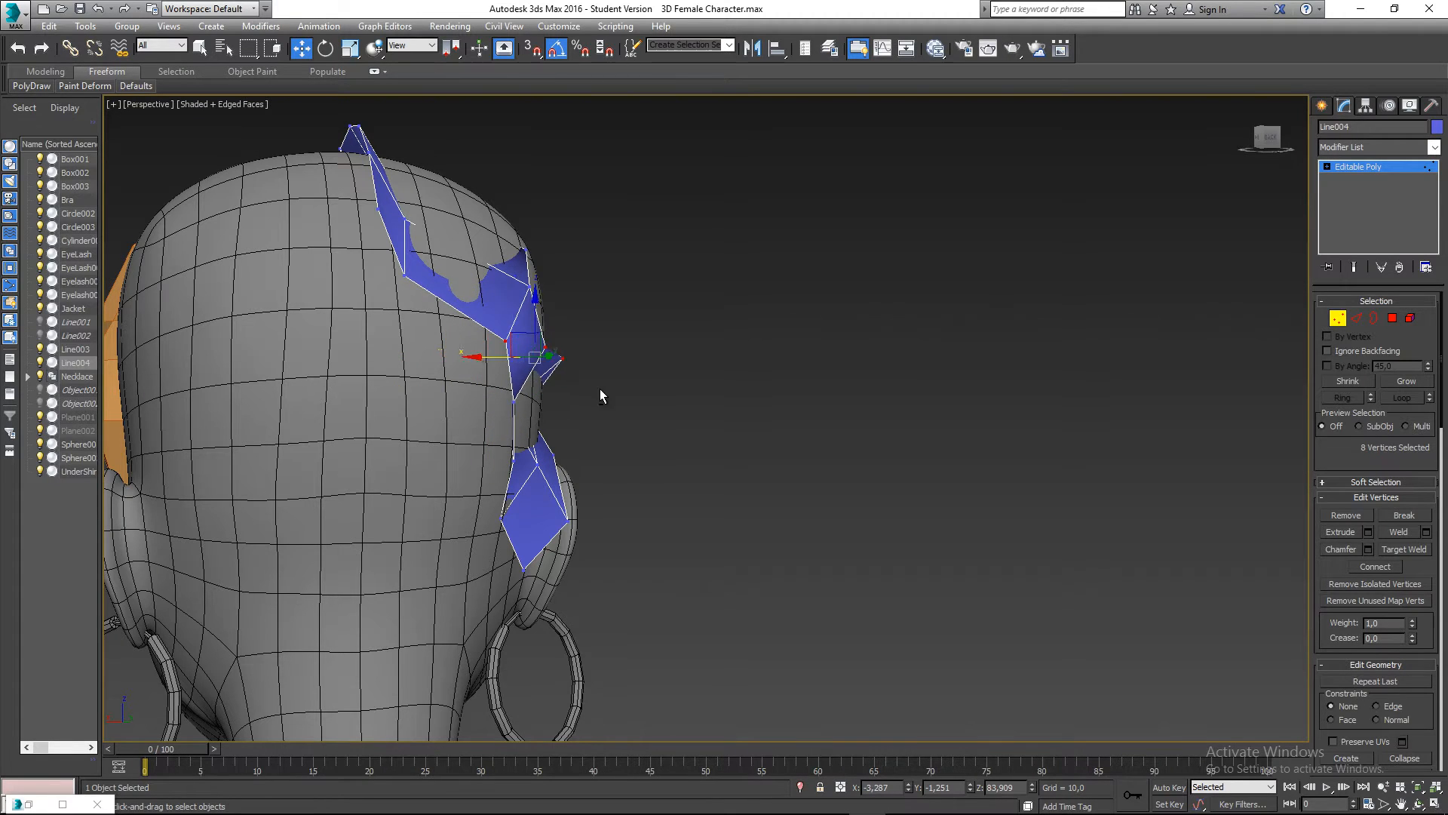
pyautogui.keyDown('alt'); pyautogui.moveTo(600, 387); pyautogui.dragTo(515, 404, button='middle'); pyautogui.keyUp('alt')
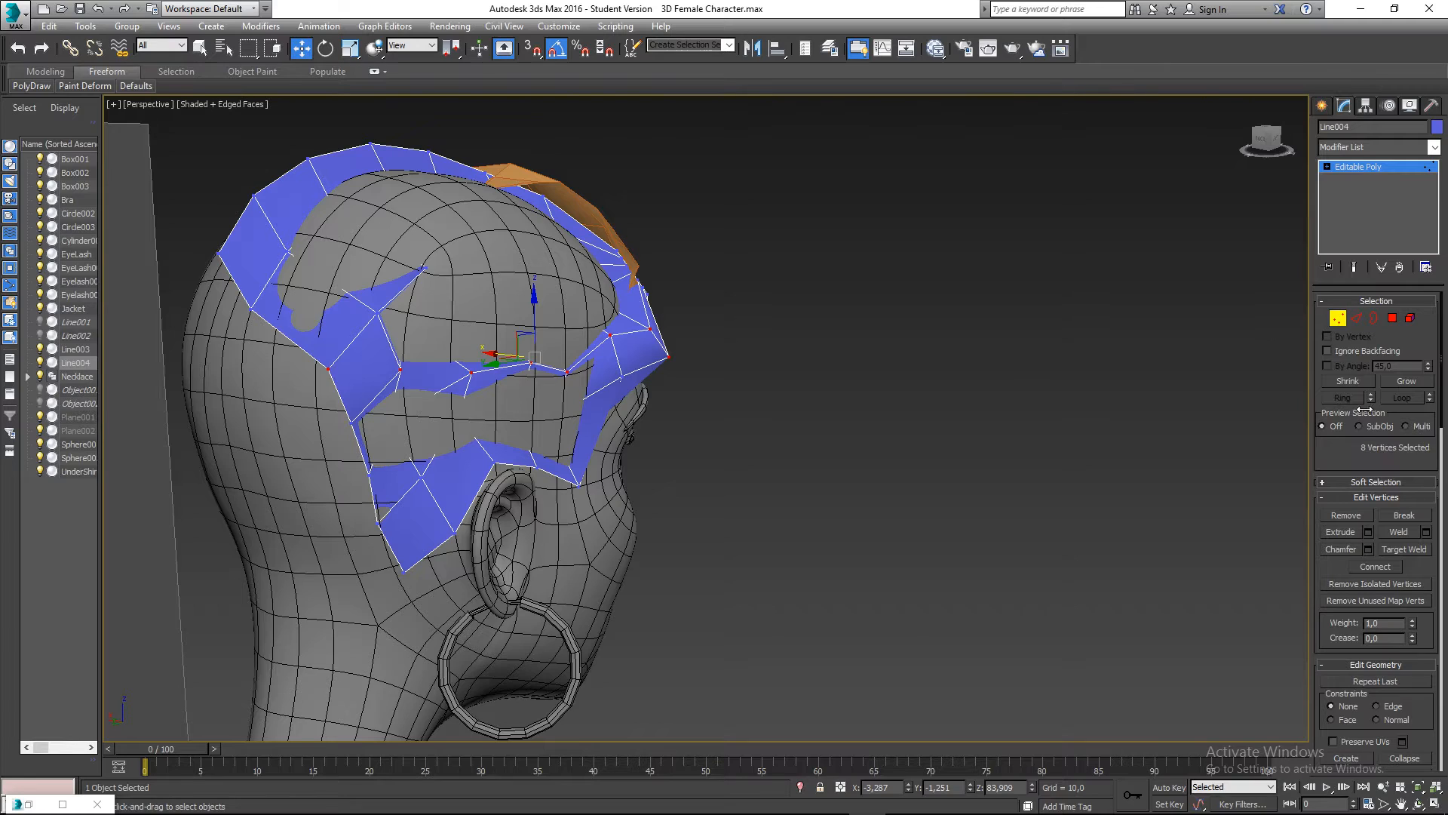
pyautogui.moveTo(526, 342); pyautogui.dragTo(579, 408, button='middle')
# - Shift the two interior vertices at the upper back of the cap outward so their faces lie over the skull
pyautogui.press('F3')
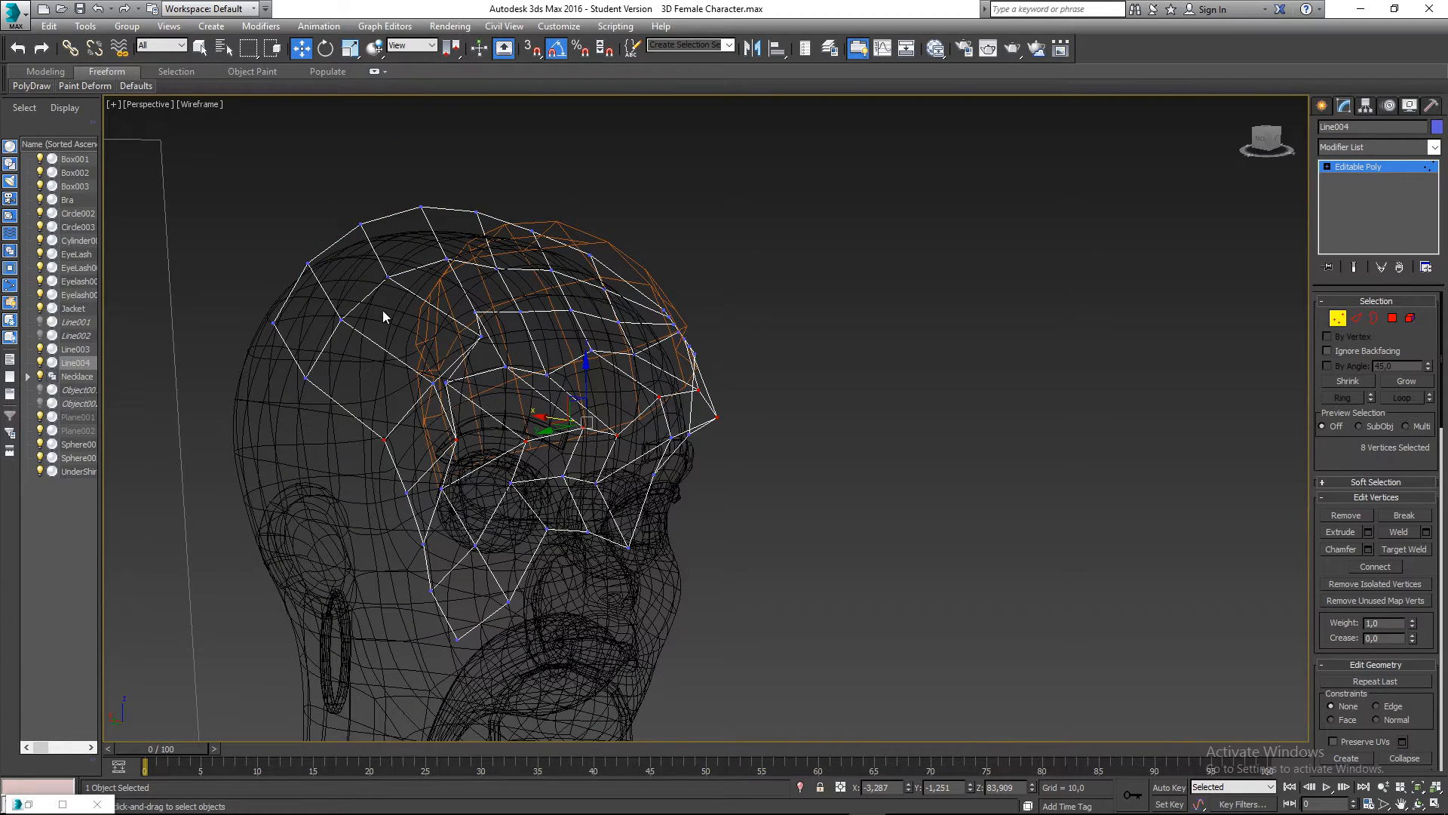
pyautogui.click(387, 276)
pyautogui.keyDown('alt'); pyautogui.moveTo(355, 274); pyautogui.dragTo(401, 285, button='middle'); pyautogui.keyUp('alt')
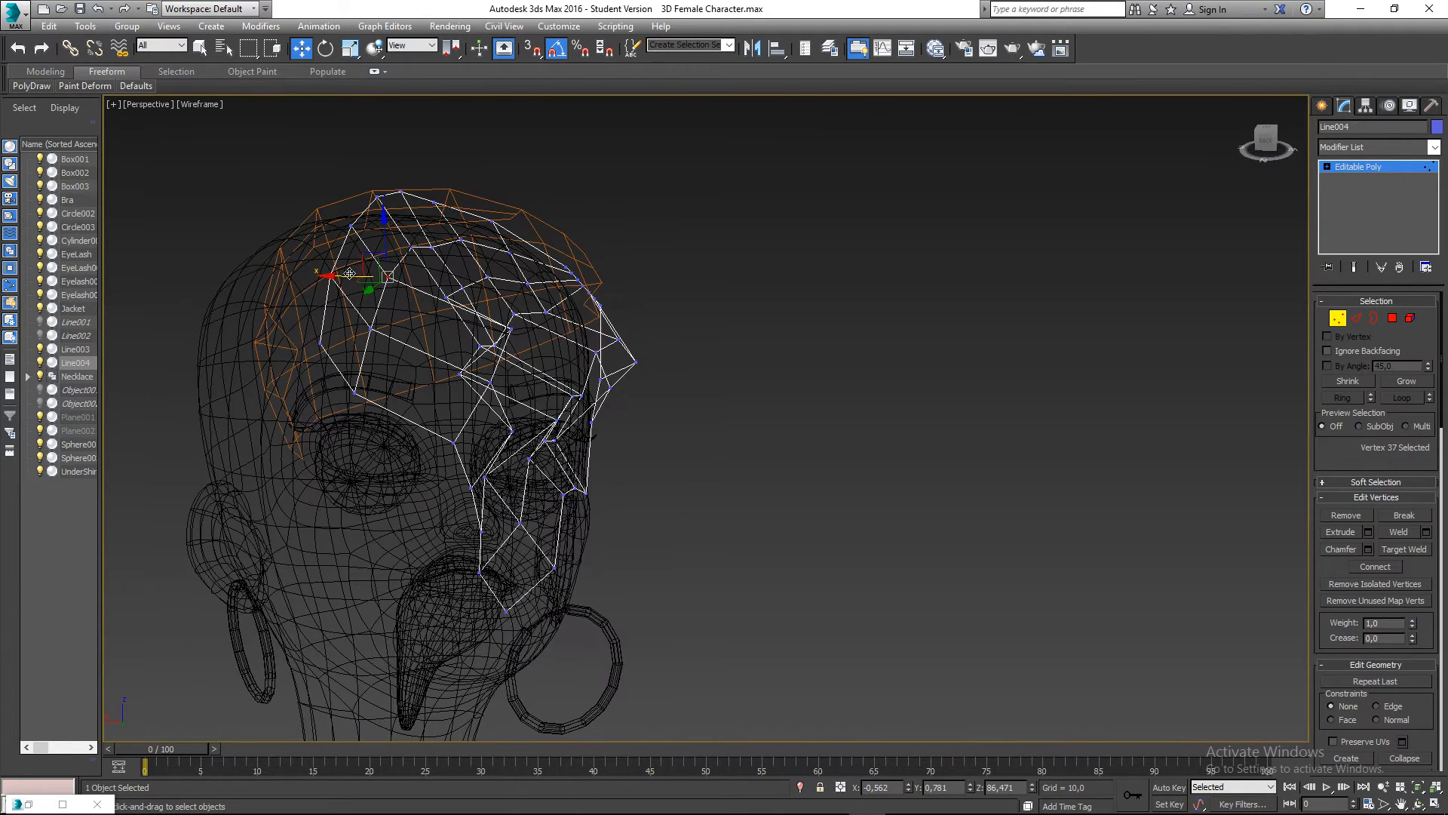
pyautogui.moveTo(350, 273)
pyautogui.mouseDown()
pyautogui.moveTo(371, 249)
pyautogui.moveTo(377, 274)
pyautogui.moveTo(378, 241)
pyautogui.moveTo(381, 300)
pyautogui.moveTo(400, 286)
pyautogui.mouseUp()
pyautogui.click(370, 329)
pyautogui.press('F3')
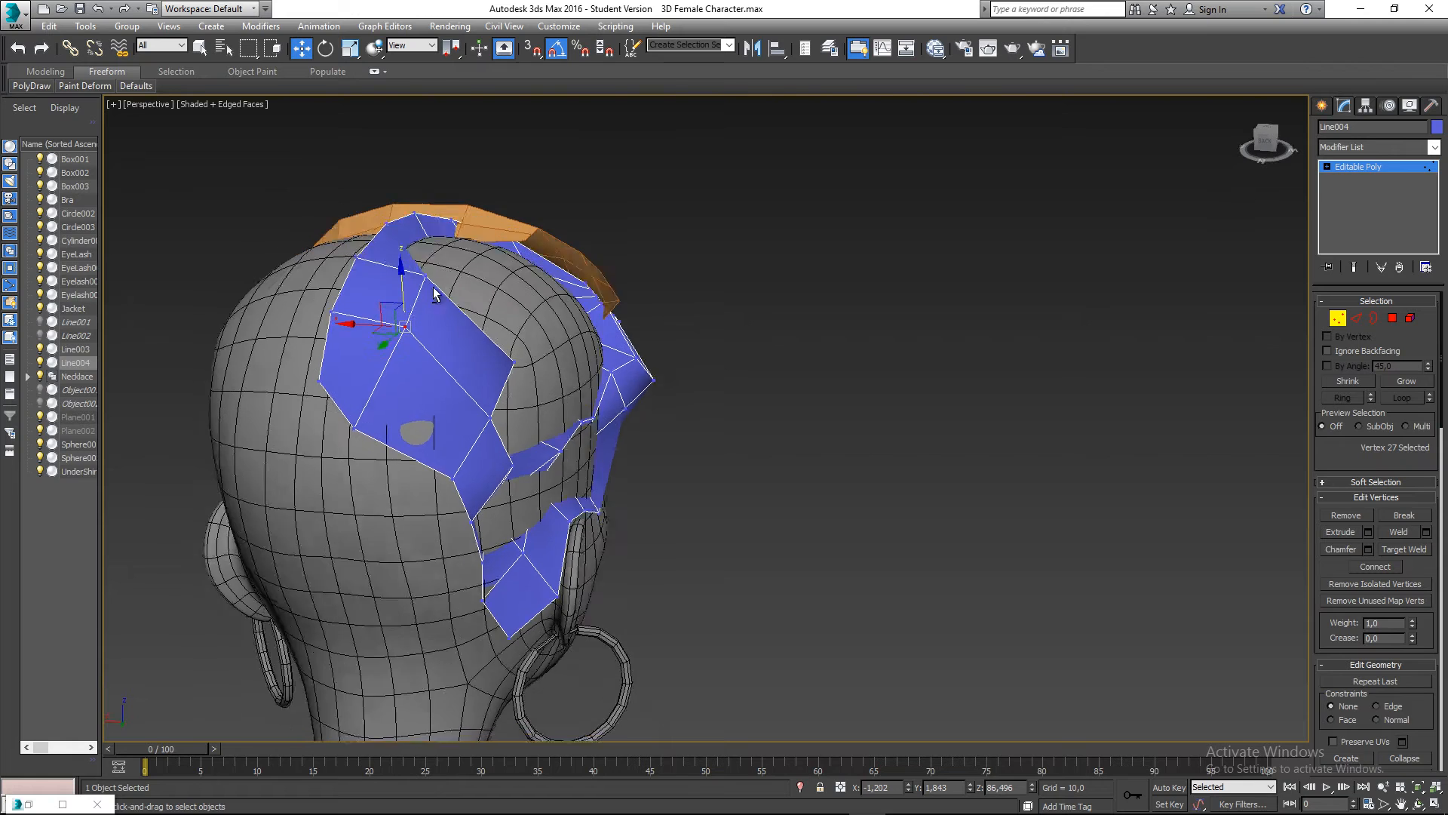
# - Pull the next two interior vertices near the crown outward and raise them above the scalp, then clear the selection
pyautogui.scroll(3, 433, 287)
pyautogui.click(473, 284)
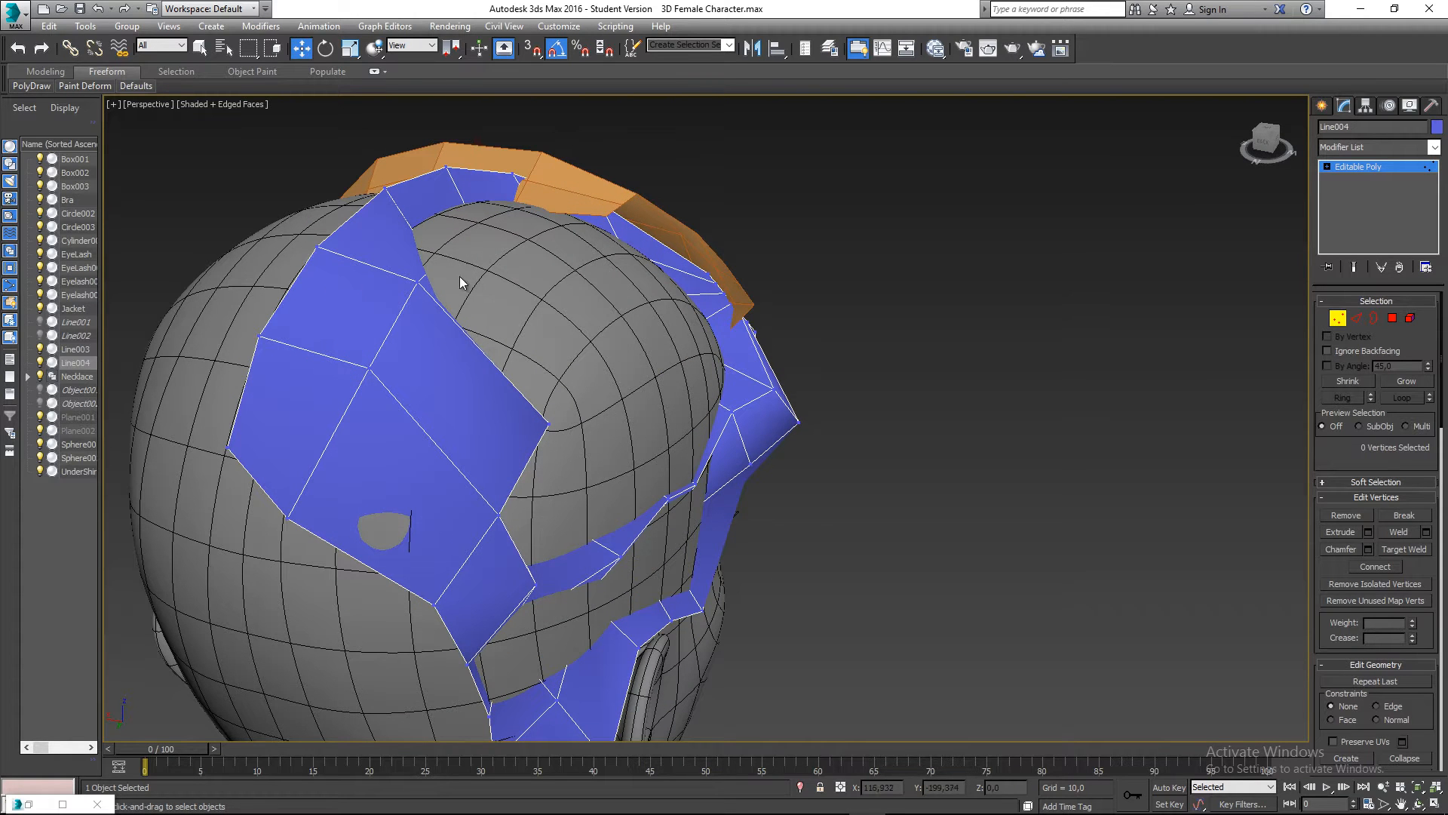
pyautogui.click(420, 268)
pyautogui.moveTo(392, 257); pyautogui.dragTo(468, 219)
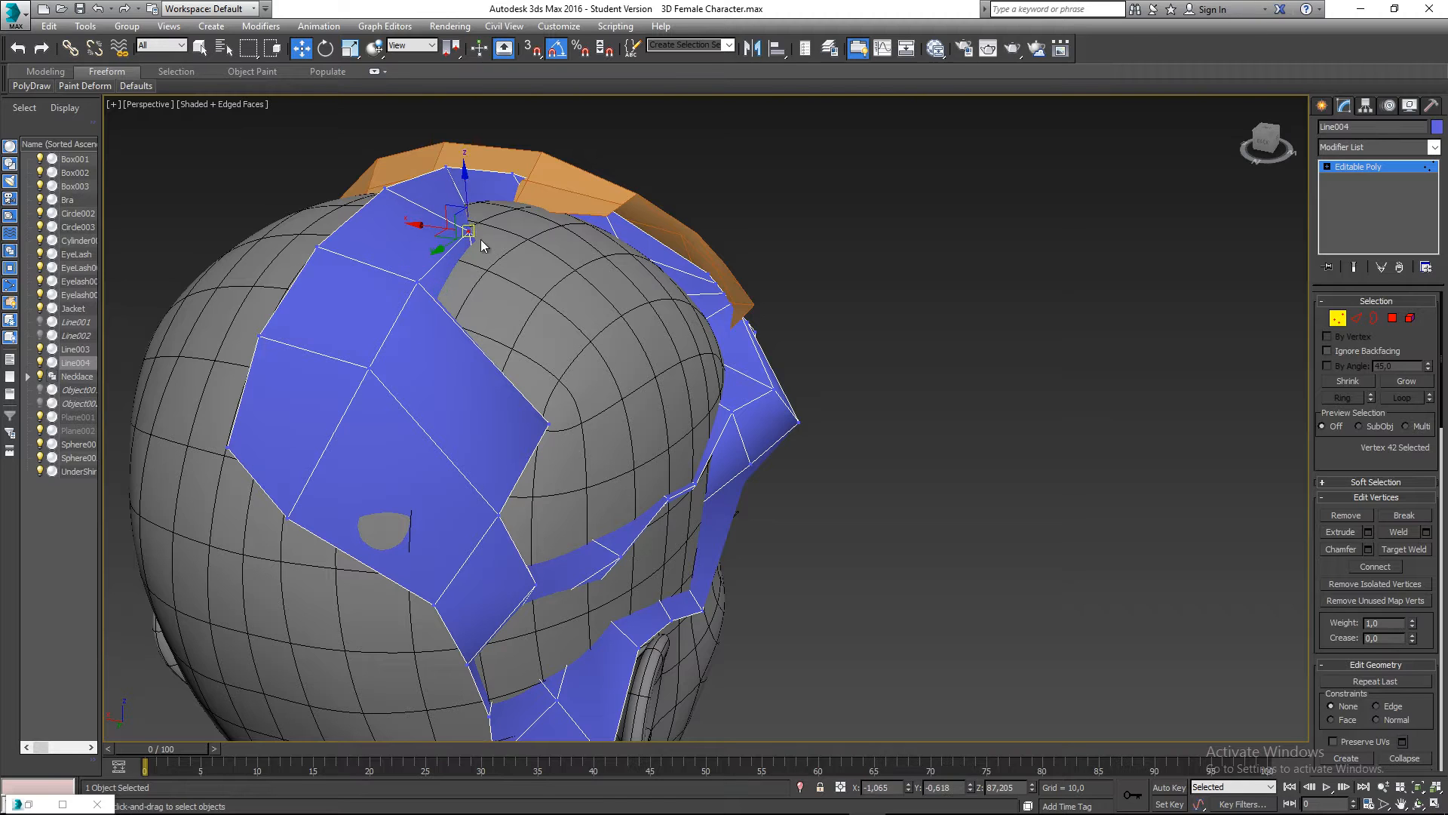
pyautogui.keyDown('alt'); pyautogui.moveTo(481, 238); pyautogui.dragTo(465, 253, button='middle'); pyautogui.keyUp('alt')
pyautogui.moveTo(519, 218); pyautogui.dragTo(553, 244)
pyautogui.click(553, 230)
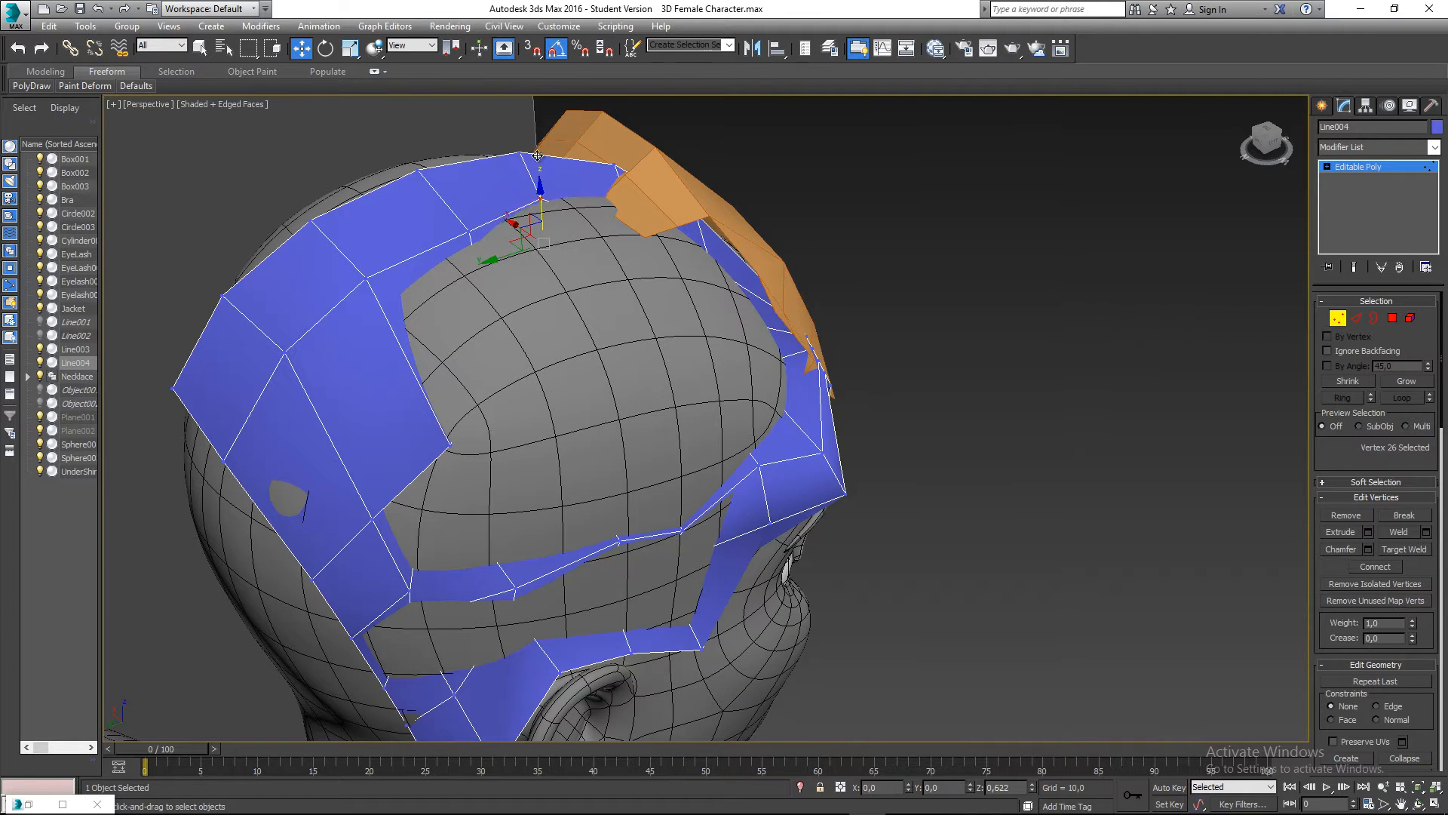
pyautogui.keyDown('alt'); pyautogui.moveTo(554, 241); pyautogui.dragTo(630, 242, button='middle'); pyautogui.keyUp('alt')
pyautogui.moveTo(511, 196); pyautogui.dragTo(519, 196)
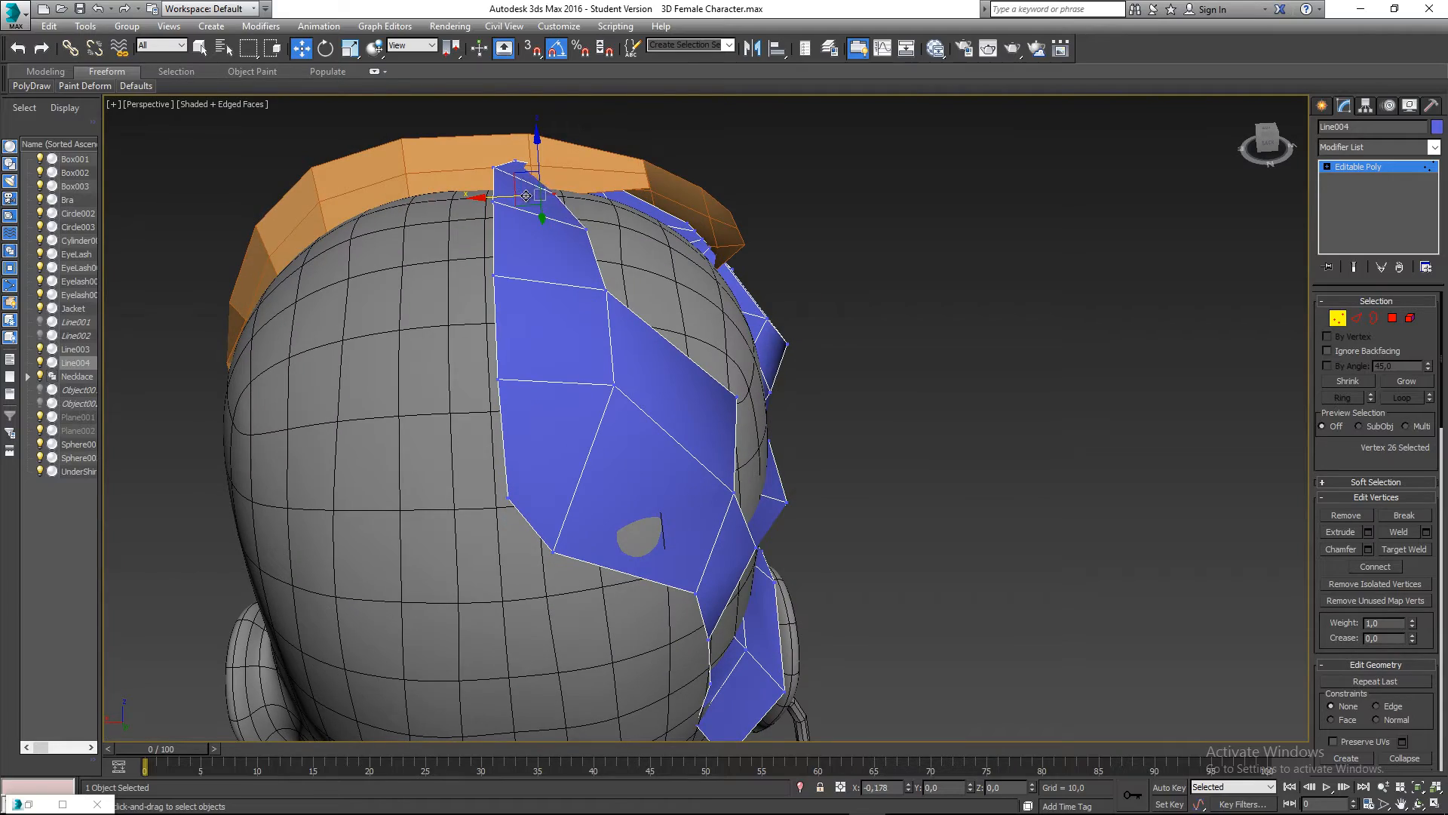
pyautogui.keyDown('alt'); pyautogui.moveTo(645, 248); pyautogui.dragTo(534, 474, button='middle'); pyautogui.keyUp('alt')
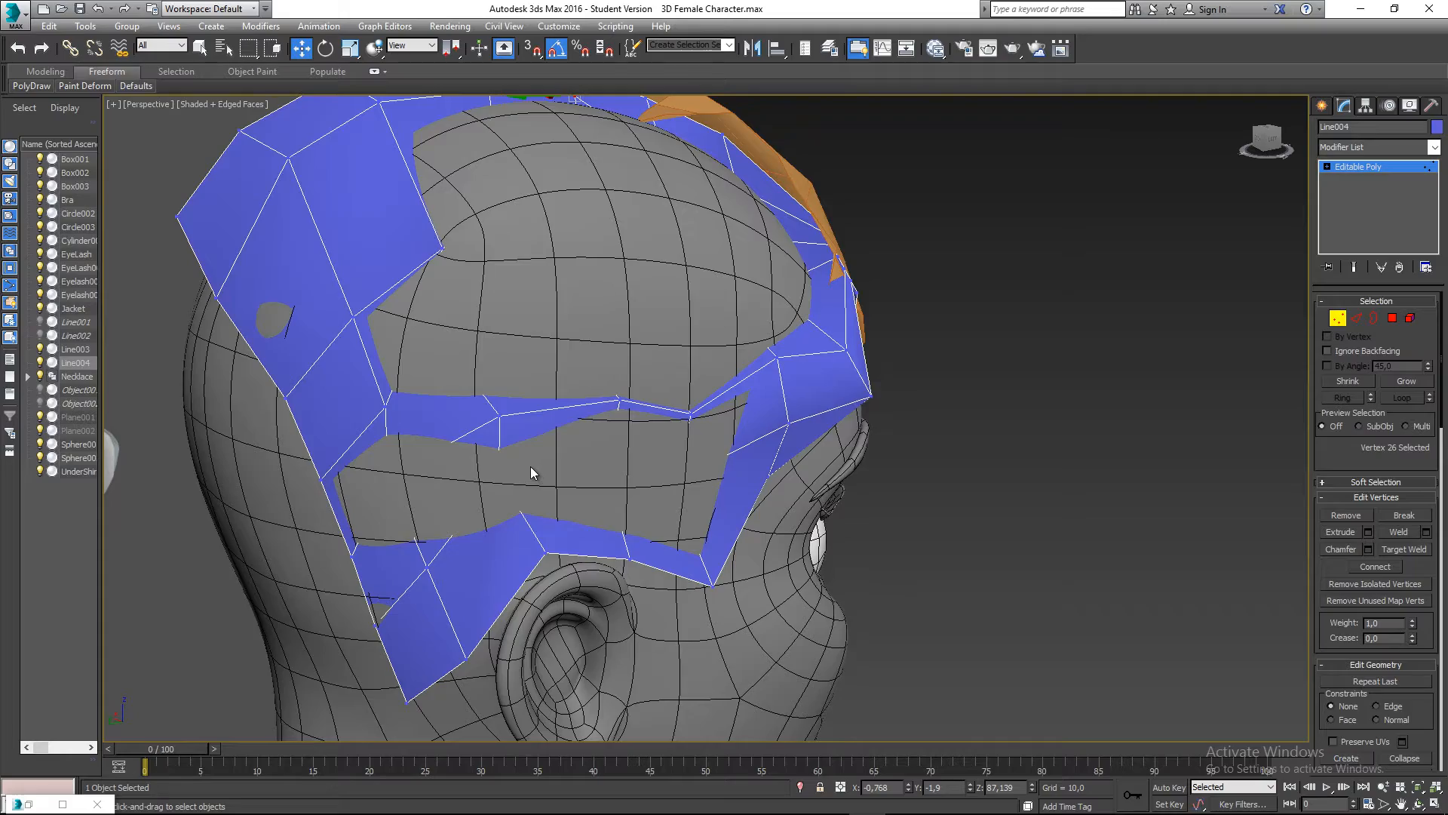
pyautogui.scroll(-5, 531, 467)
pyautogui.click(470, 430)
# - At edge level, extend the cap's lowest back edge toward the nape as a new polygon and fit it against the head
pyautogui.keyDown('alt'); pyautogui.moveTo(470, 430); pyautogui.dragTo(336, 463, button='middle'); pyautogui.keyUp('alt')
pyautogui.scroll(3, 534, 456)
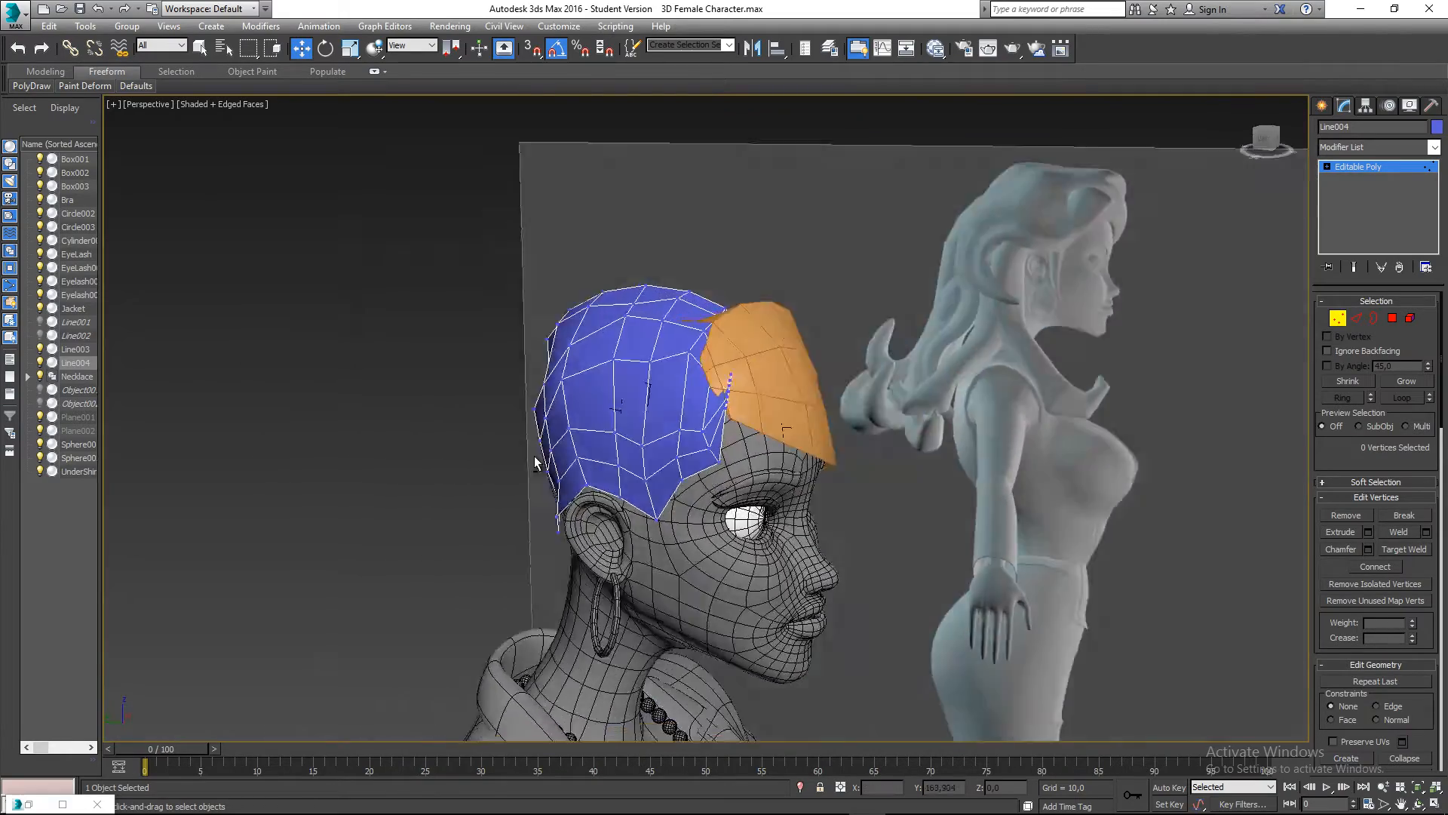
pyautogui.keyDown('alt'); pyautogui.moveTo(534, 456); pyautogui.dragTo(739, 392, button='middle'); pyautogui.keyUp('alt')
pyautogui.click(1338, 318)
pyautogui.click(1356, 318)
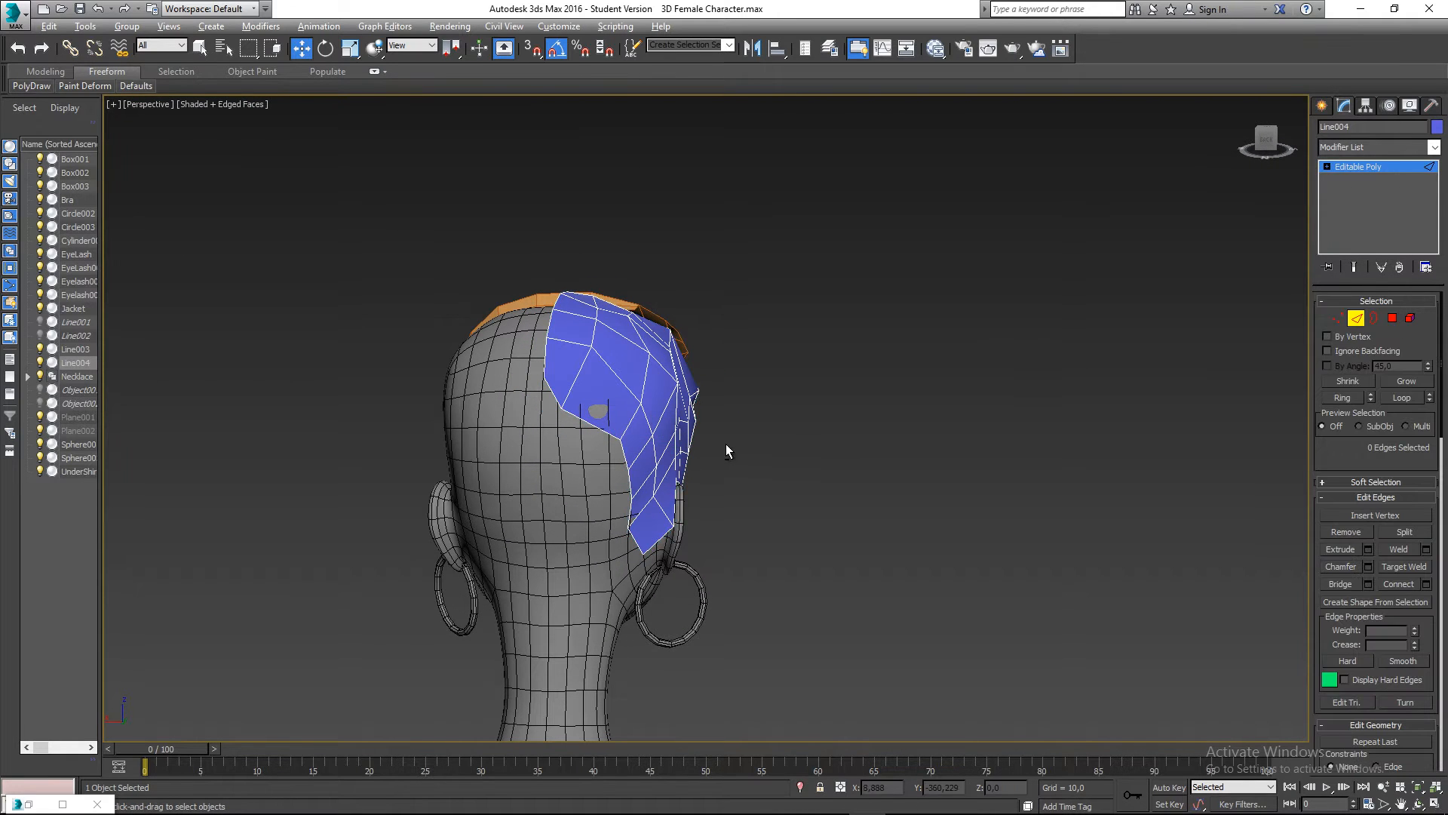
pyautogui.keyDown('alt'); pyautogui.moveTo(727, 445); pyautogui.dragTo(576, 400, button='middle'); pyautogui.keyUp('alt')
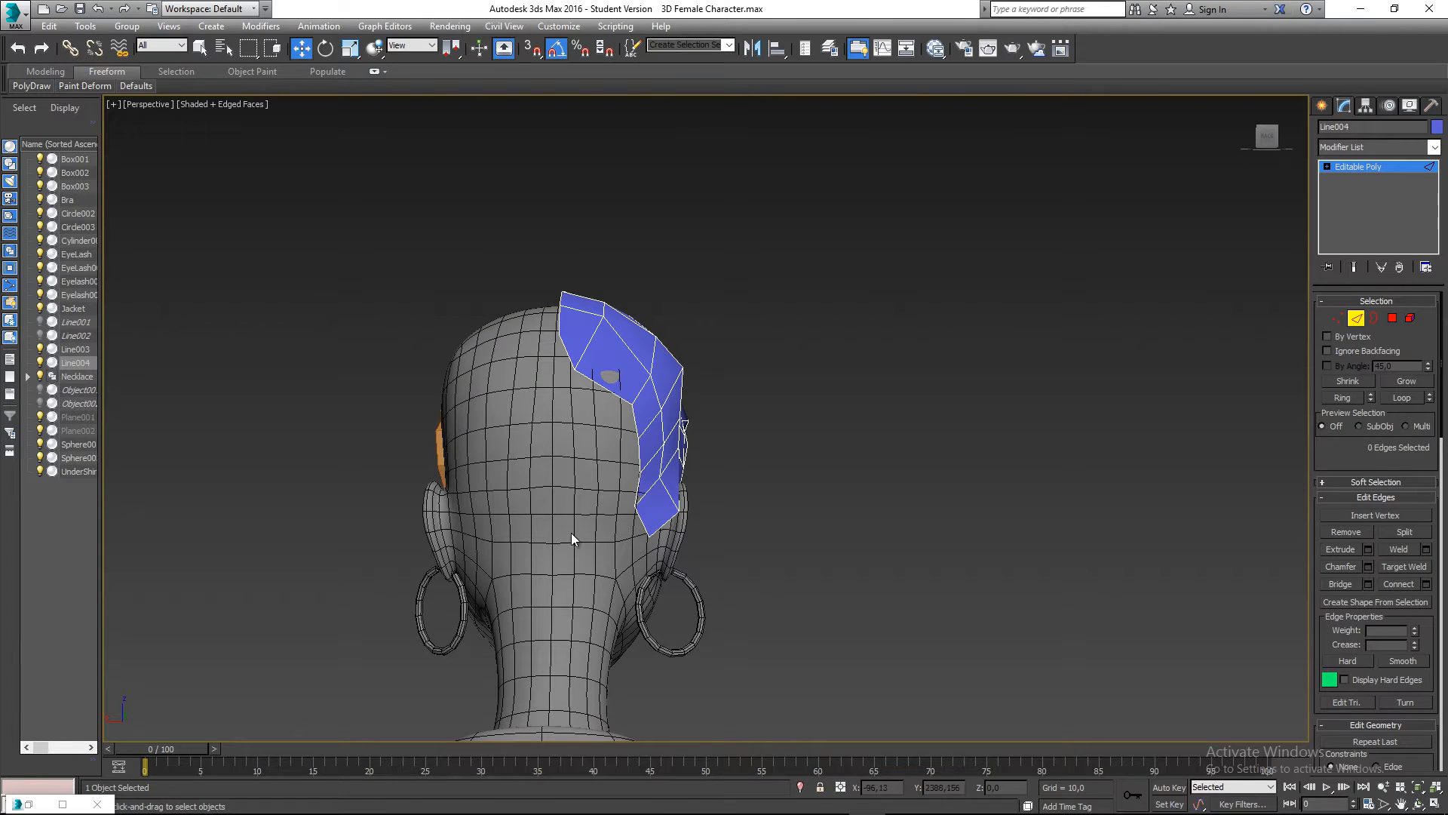
pyautogui.click(643, 521)
pyautogui.keyDown('shift'); pyautogui.moveTo(632, 504); pyautogui.dragTo(566, 502); pyautogui.keyUp('shift')
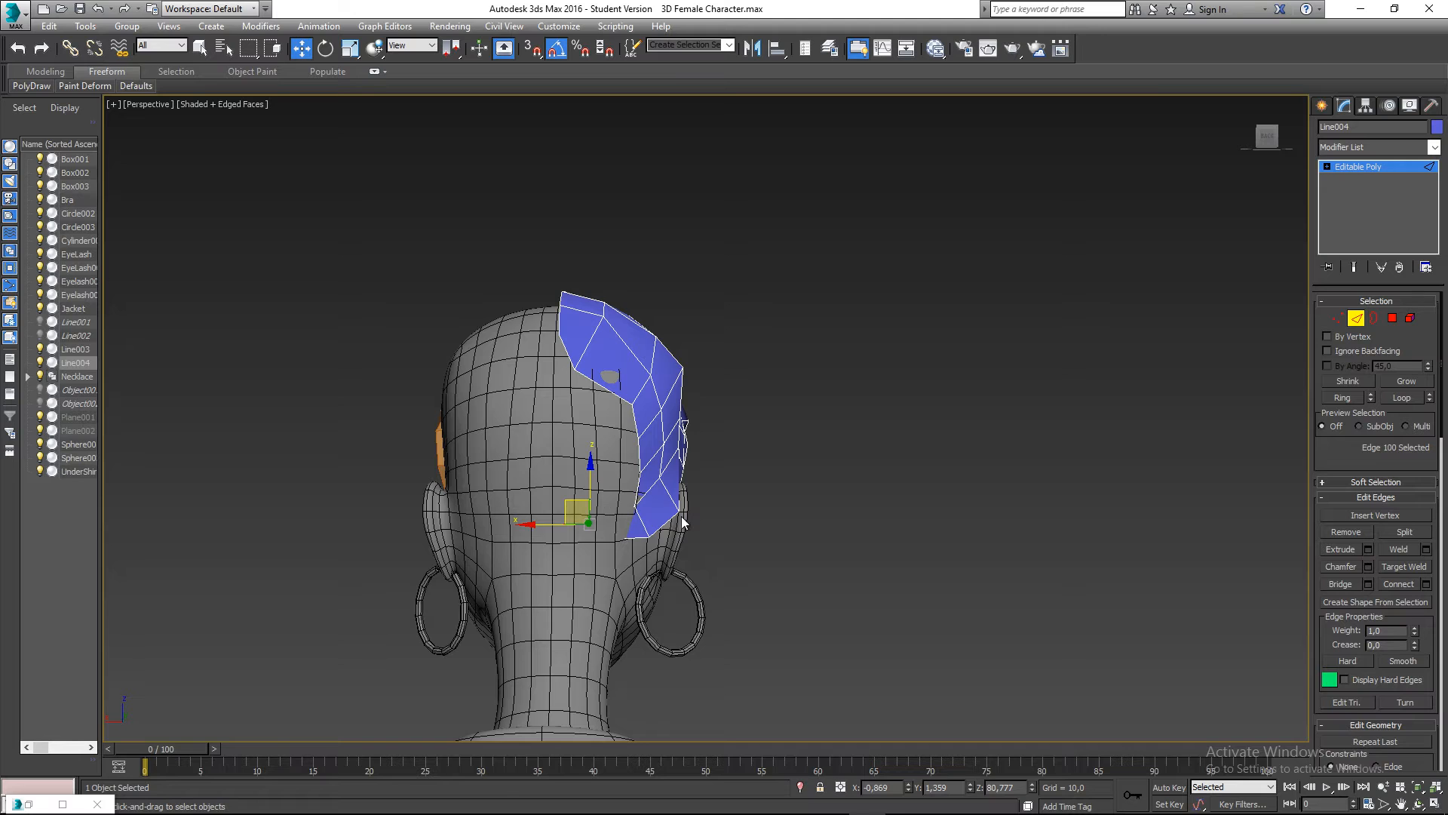
pyautogui.keyDown('alt'); pyautogui.moveTo(683, 520); pyautogui.dragTo(581, 556, button='middle'); pyautogui.keyUp('alt')
pyautogui.moveTo(581, 556); pyautogui.dragTo(566, 566)
# - Extend the border edge just above the new nape polygon toward the middle of the head, then leave edge level
pyautogui.click(627, 507)
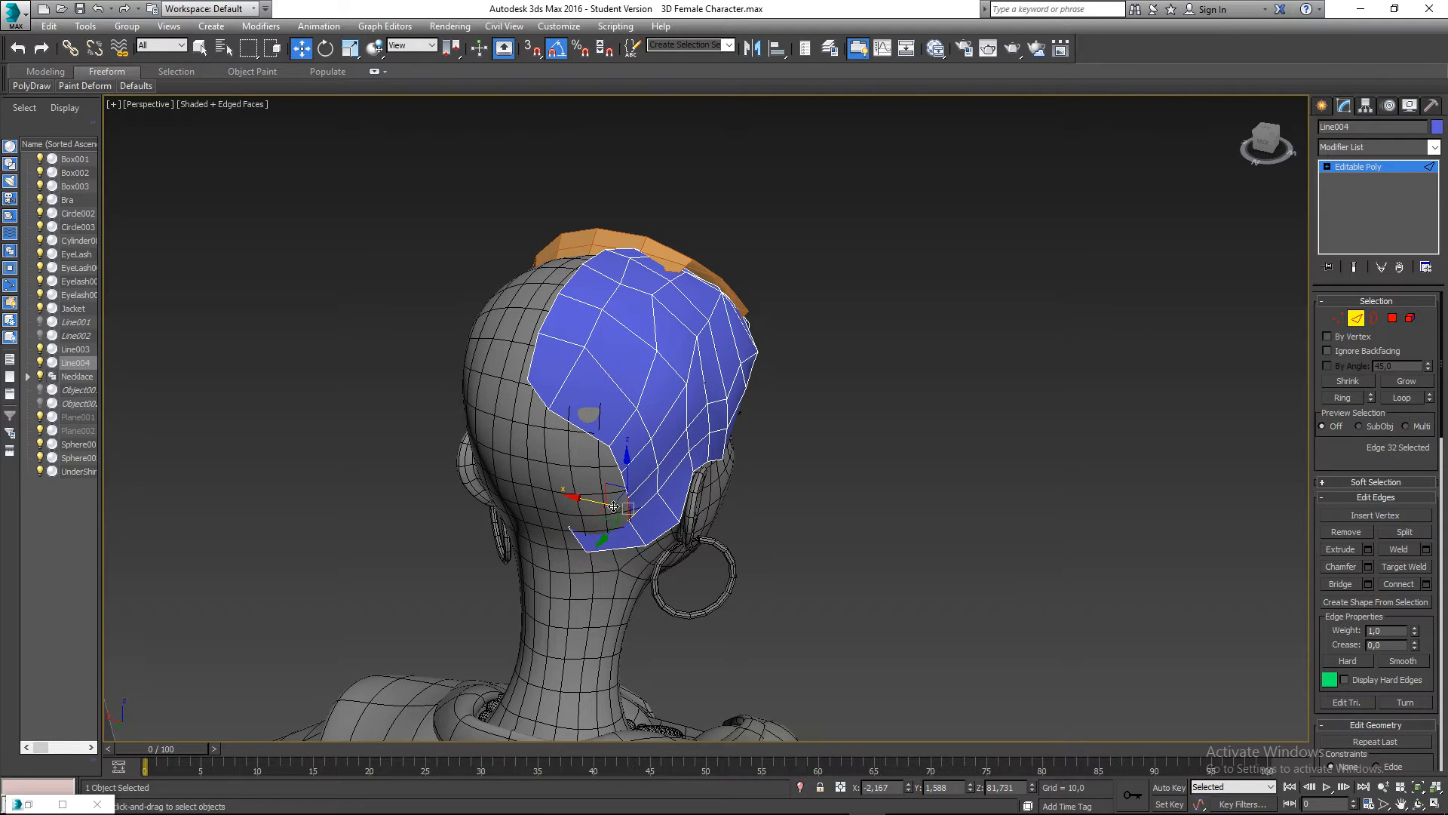
pyautogui.moveTo(581, 507); pyautogui.dragTo(544, 517)
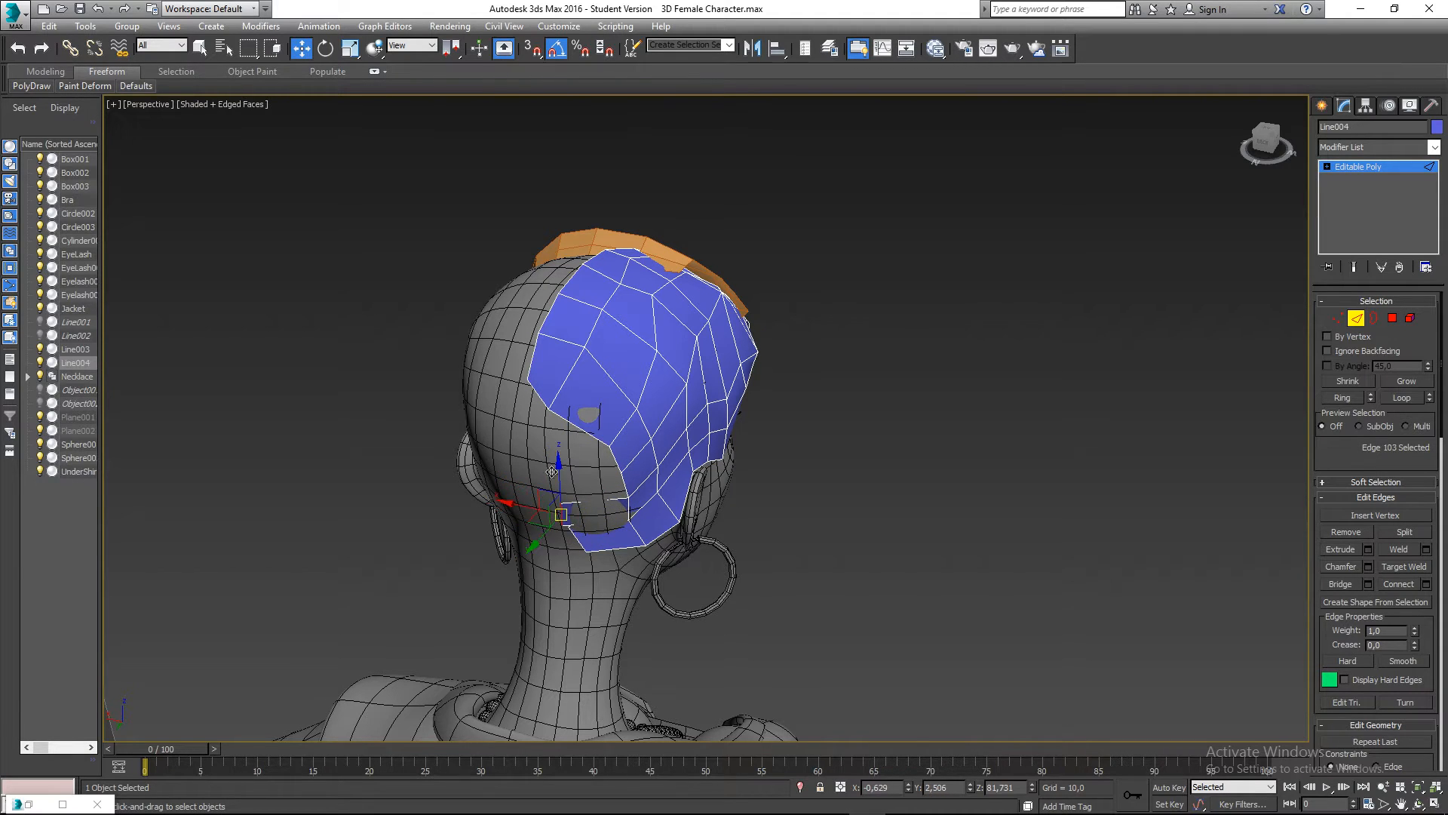
pyautogui.keyDown('alt'); pyautogui.moveTo(651, 460); pyautogui.dragTo(723, 430, button='middle'); pyautogui.keyUp('alt')
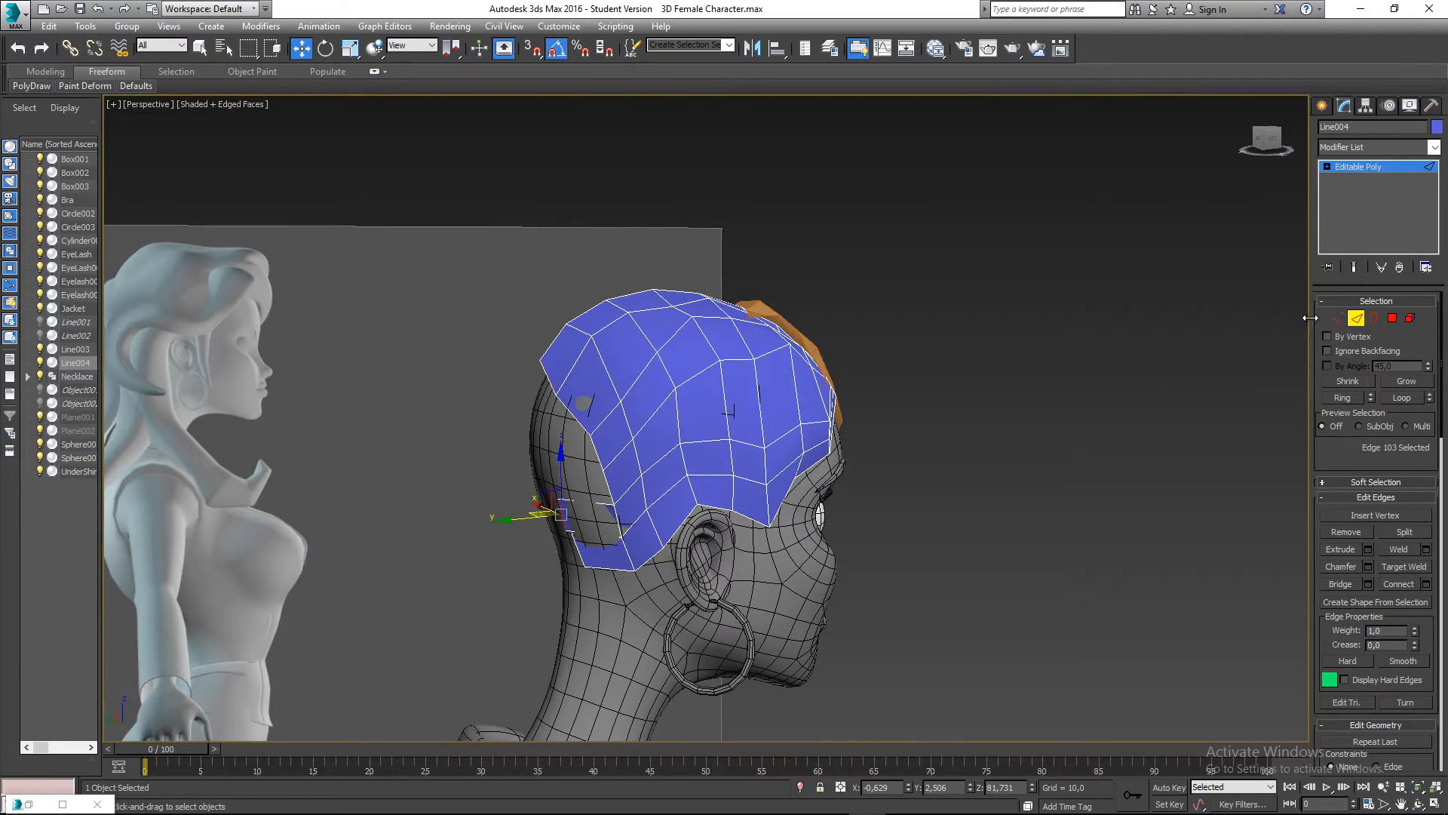
pyautogui.click(1356, 318)
# - At vertex level, move the front hairline corner vertex above the outer brow inward along X to about -3,058, against the forehead
pyautogui.keyDown('alt'); pyautogui.moveTo(679, 483); pyautogui.dragTo(523, 490, button='middle'); pyautogui.keyUp('alt')
pyautogui.scroll(5, 682, 519)
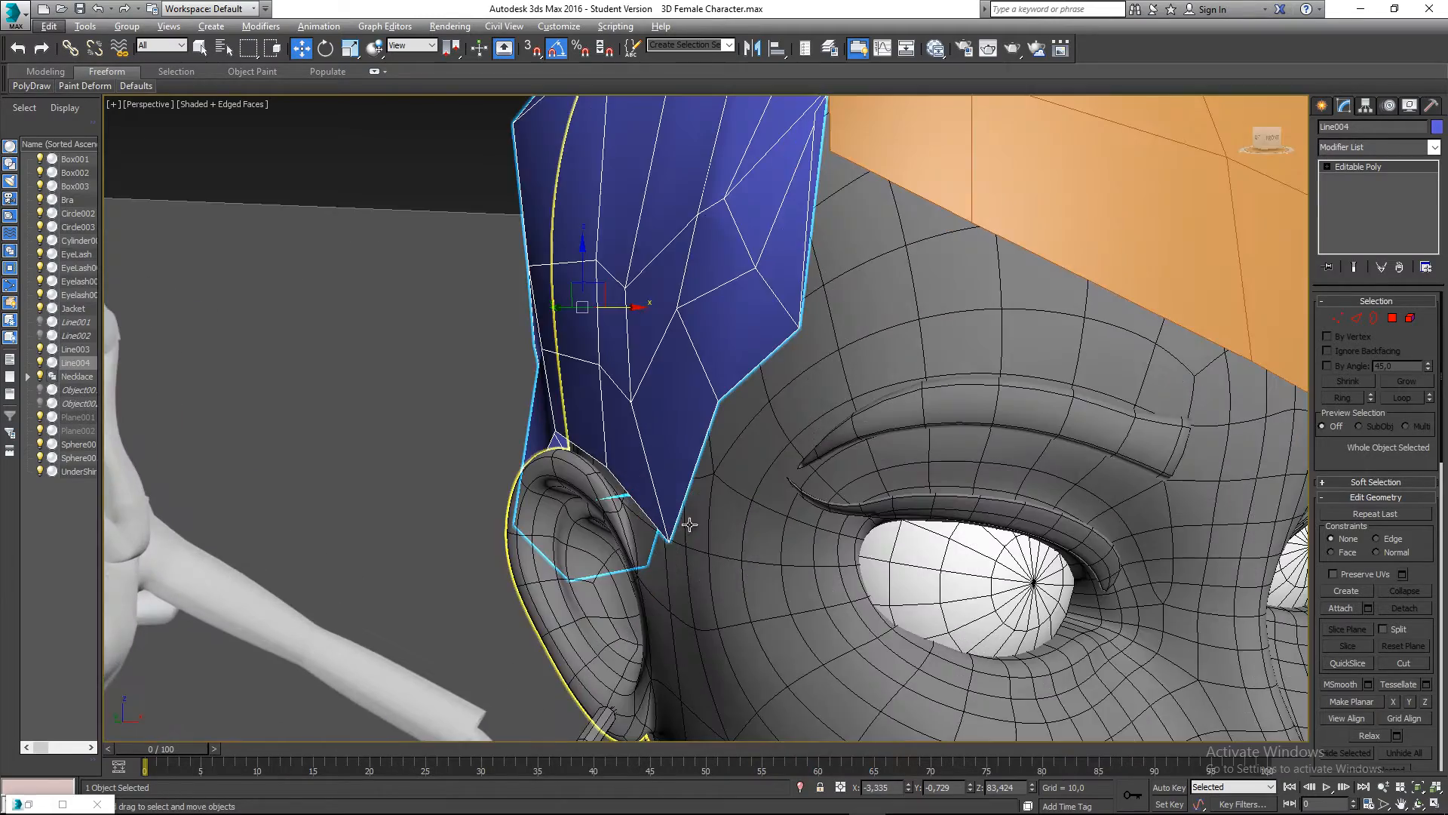
pyautogui.keyDown('alt'); pyautogui.moveTo(730, 371); pyautogui.dragTo(689, 301, button='middle'); pyautogui.keyUp('alt')
pyautogui.moveTo(620, 264); pyautogui.dragTo(672, 441, button='middle')
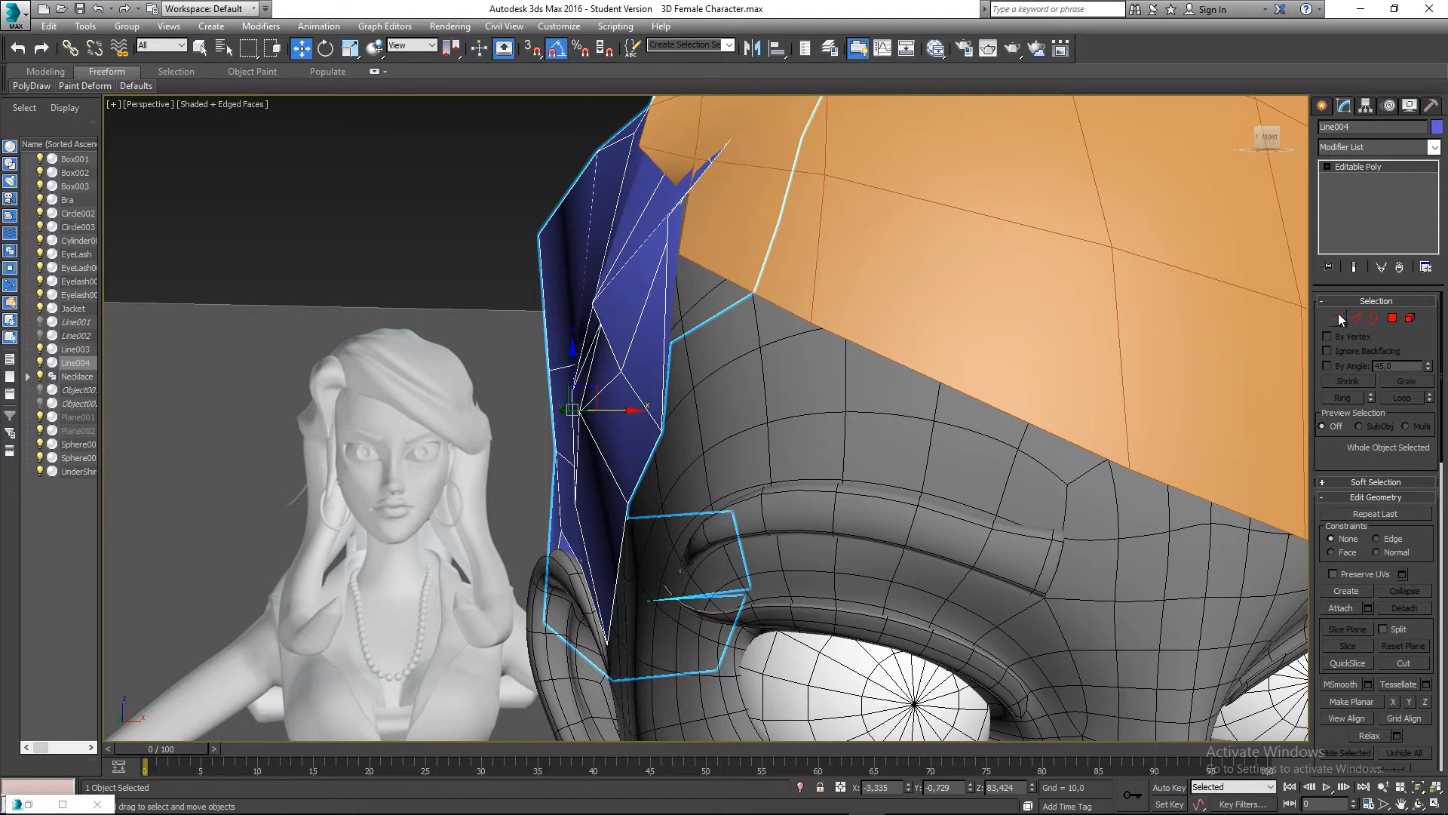
pyautogui.press('1')
pyautogui.click(662, 431)
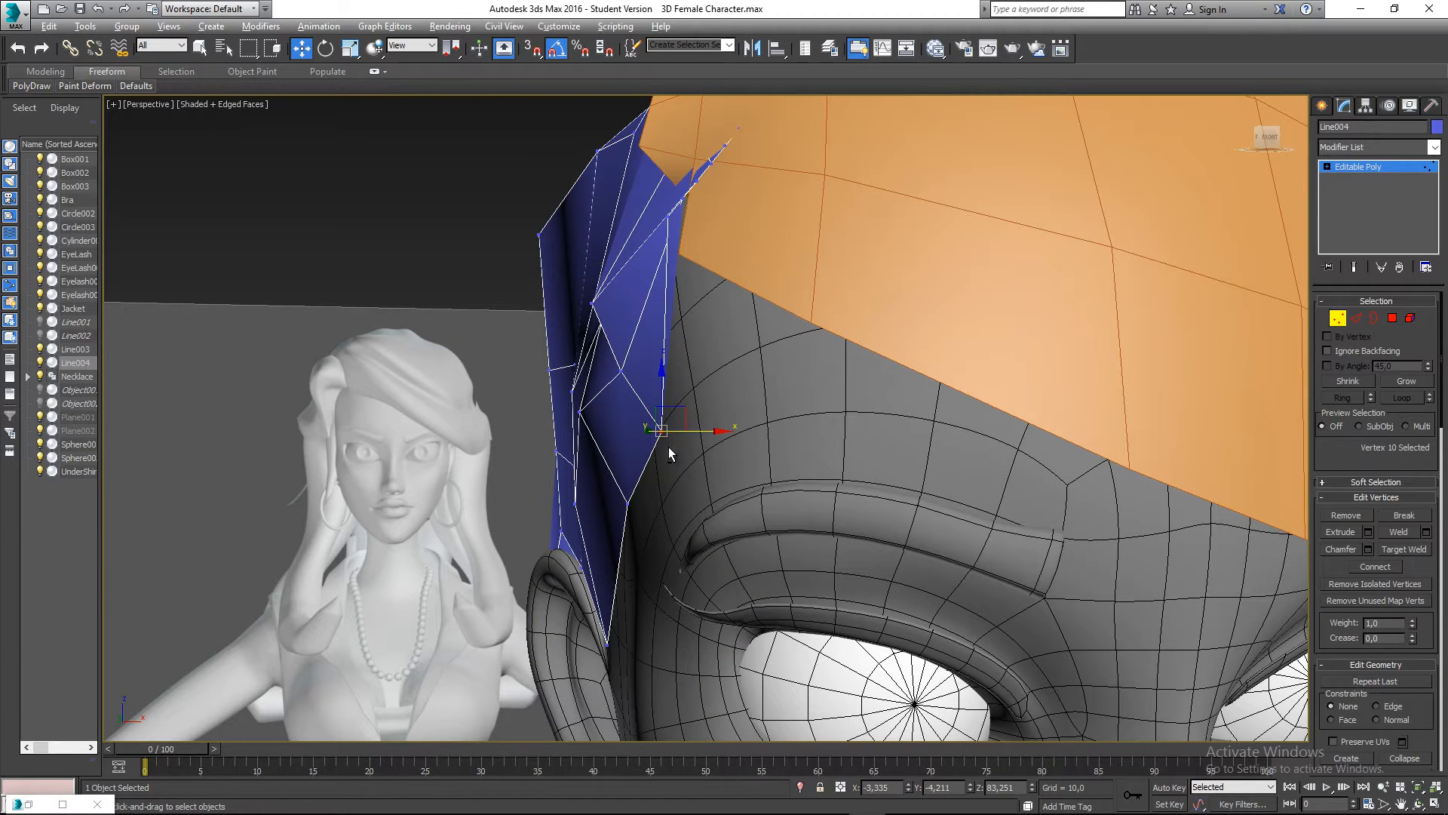
pyautogui.keyDown('alt'); pyautogui.moveTo(668, 446); pyautogui.dragTo(706, 427, button='middle'); pyautogui.keyUp('alt')
pyautogui.moveTo(707, 427); pyautogui.dragTo(734, 446)
pyautogui.keyDown('alt'); pyautogui.moveTo(736, 447); pyautogui.dragTo(702, 463, button='middle'); pyautogui.keyUp('alt')
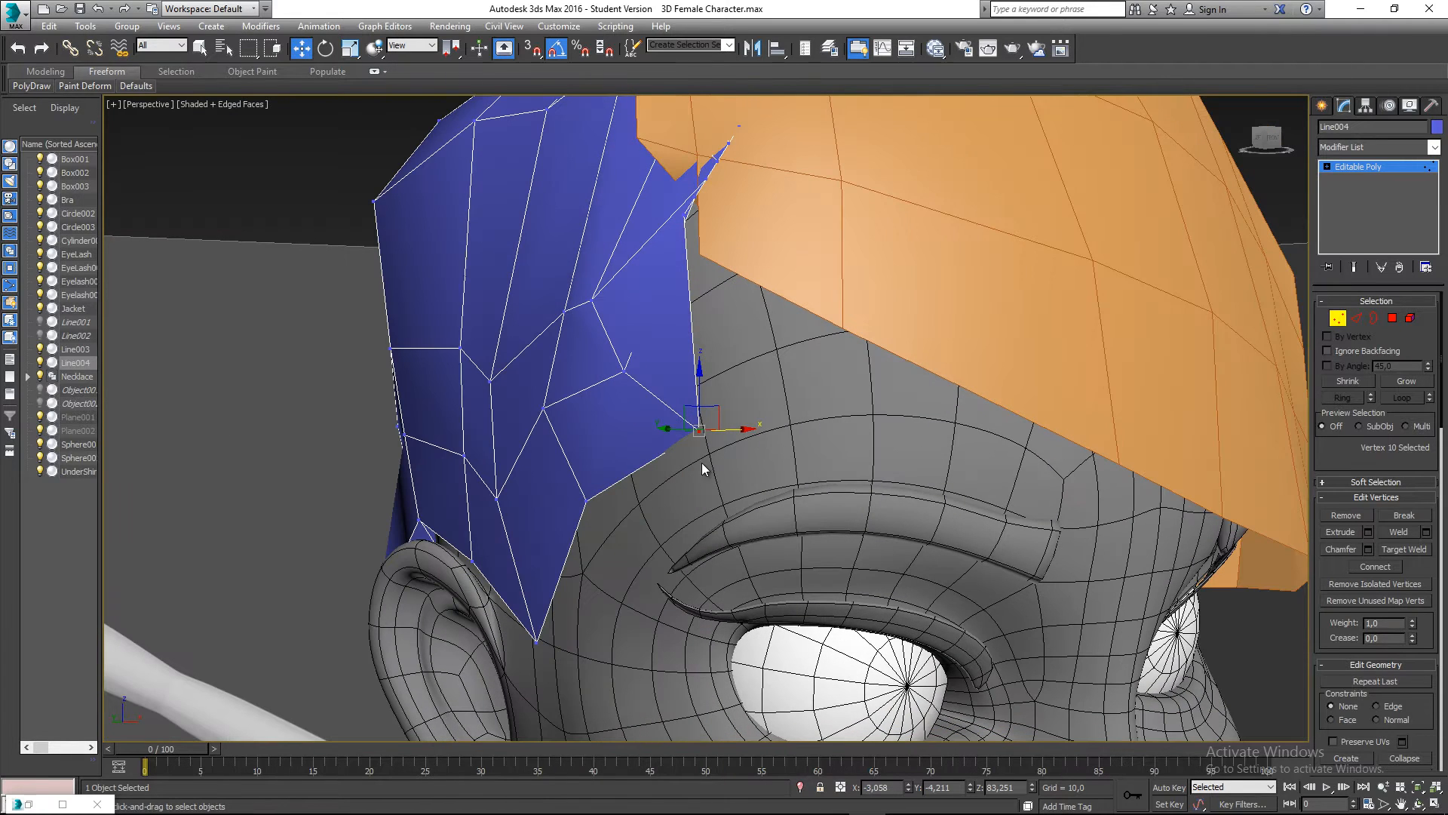
# - Move the next hairline vertex at the temple and the tip vertex in front of the ear inward against the head
pyautogui.click(586, 501)
pyautogui.moveTo(611, 501); pyautogui.dragTo(629, 496)
pyautogui.keyDown('alt'); pyautogui.moveTo(630, 498); pyautogui.dragTo(762, 536, button='middle'); pyautogui.keyUp('alt')
pyautogui.click(503, 663)
pyautogui.keyDown('alt'); pyautogui.moveTo(549, 685); pyautogui.dragTo(430, 680, button='middle'); pyautogui.keyUp('alt')
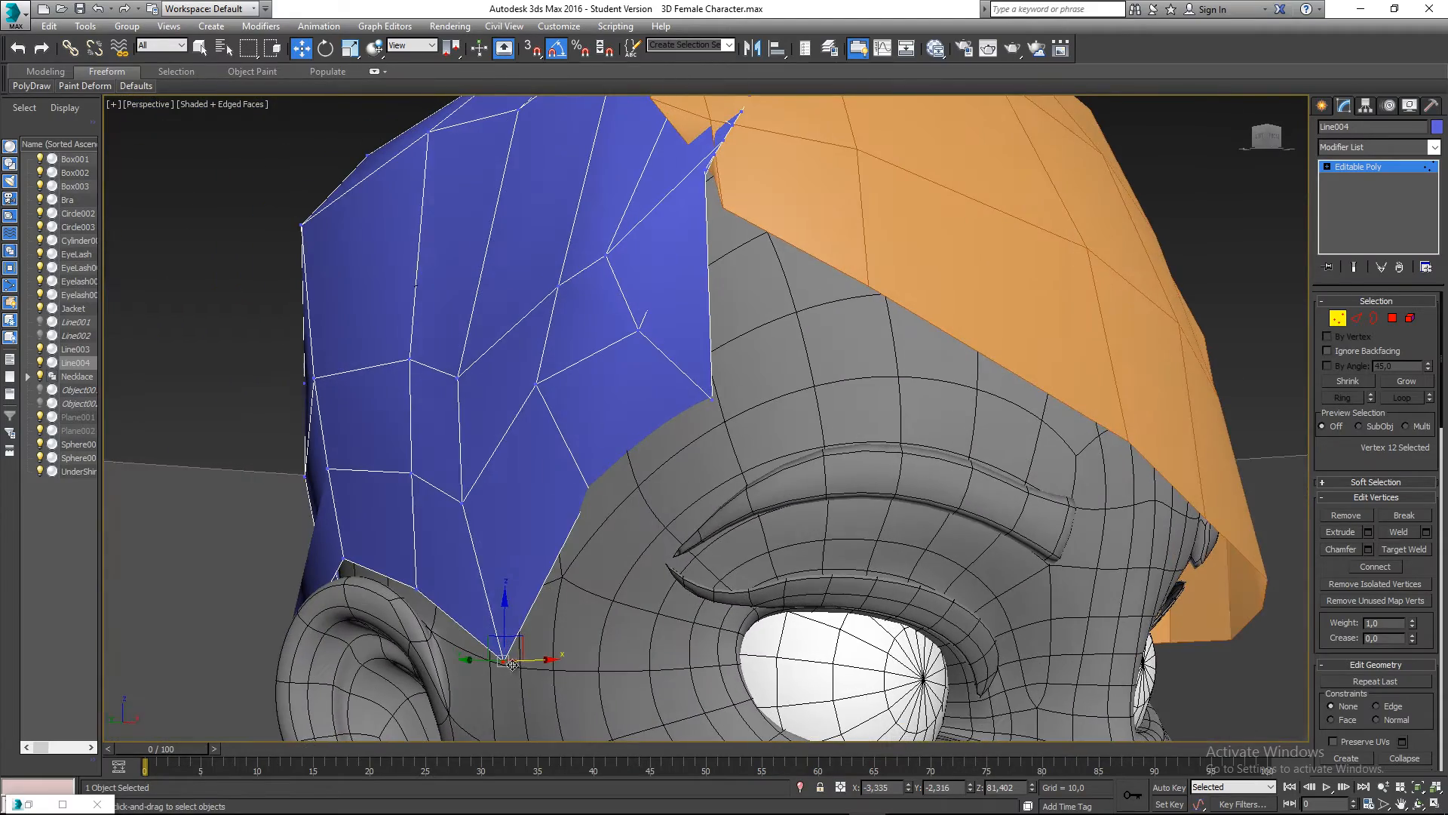
pyautogui.moveTo(531, 659); pyautogui.dragTo(548, 659)
pyautogui.keyDown('alt'); pyautogui.moveTo(549, 659); pyautogui.dragTo(558, 660, button='middle'); pyautogui.keyUp('alt')
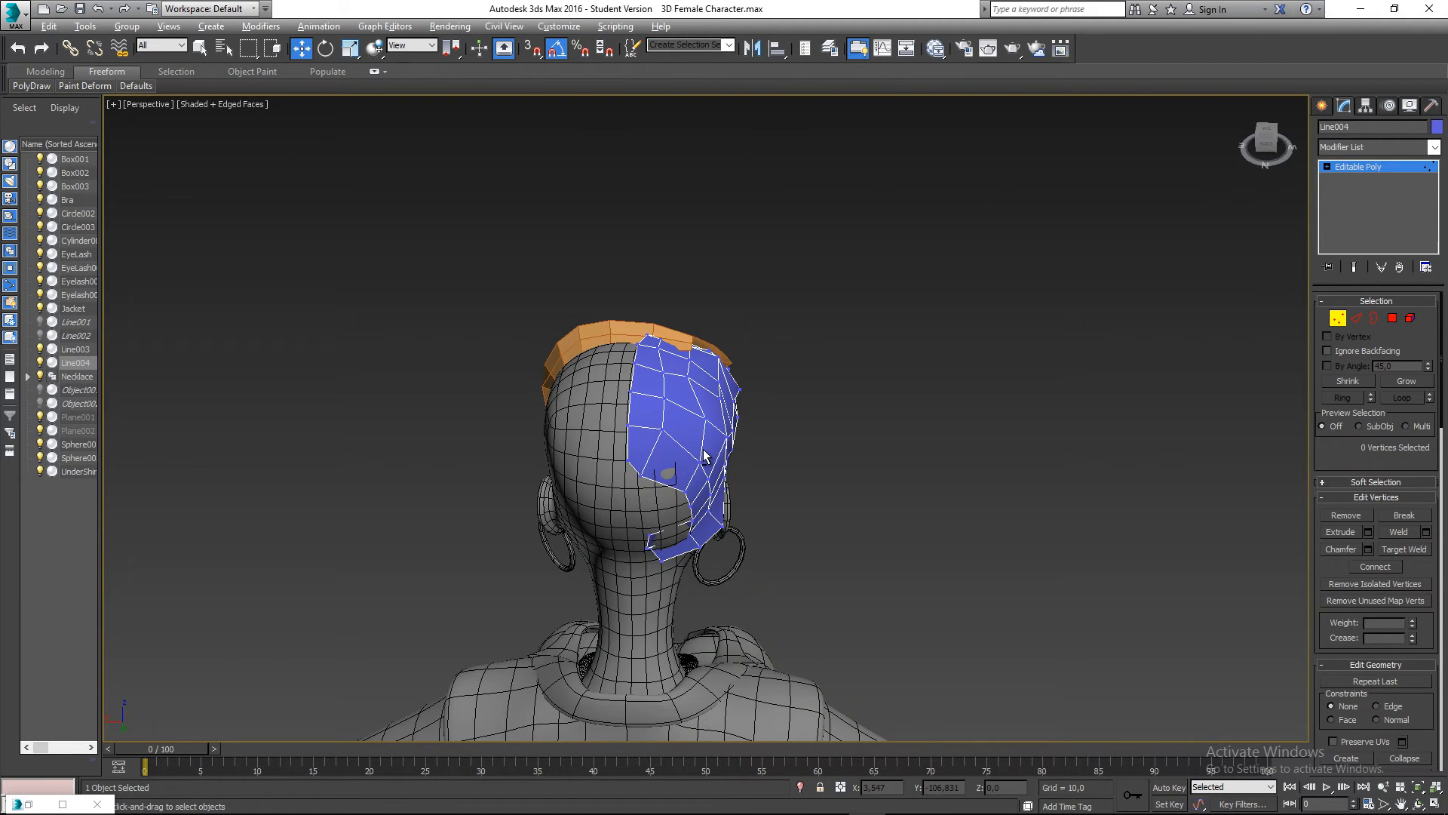
pyautogui.keyDown('alt'); pyautogui.moveTo(703, 451); pyautogui.dragTo(1287, 305, button='middle'); pyautogui.keyUp('alt')
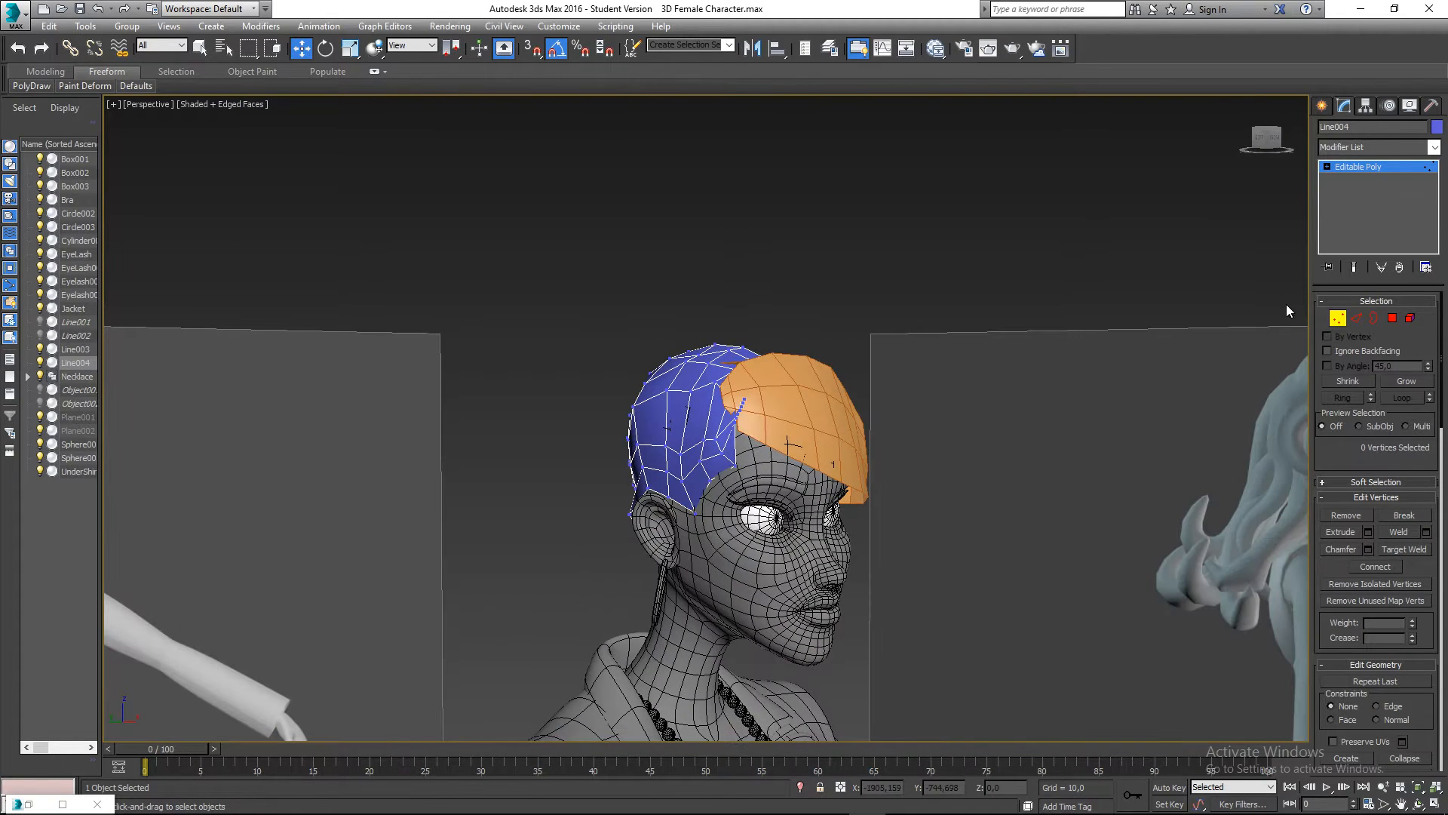
# - Leave vertex level and add a TurboSmooth modifier to the cap with 3 iterations and isoline display enabled
pyautogui.click(1336, 320)
pyautogui.scroll(3, 706, 394)
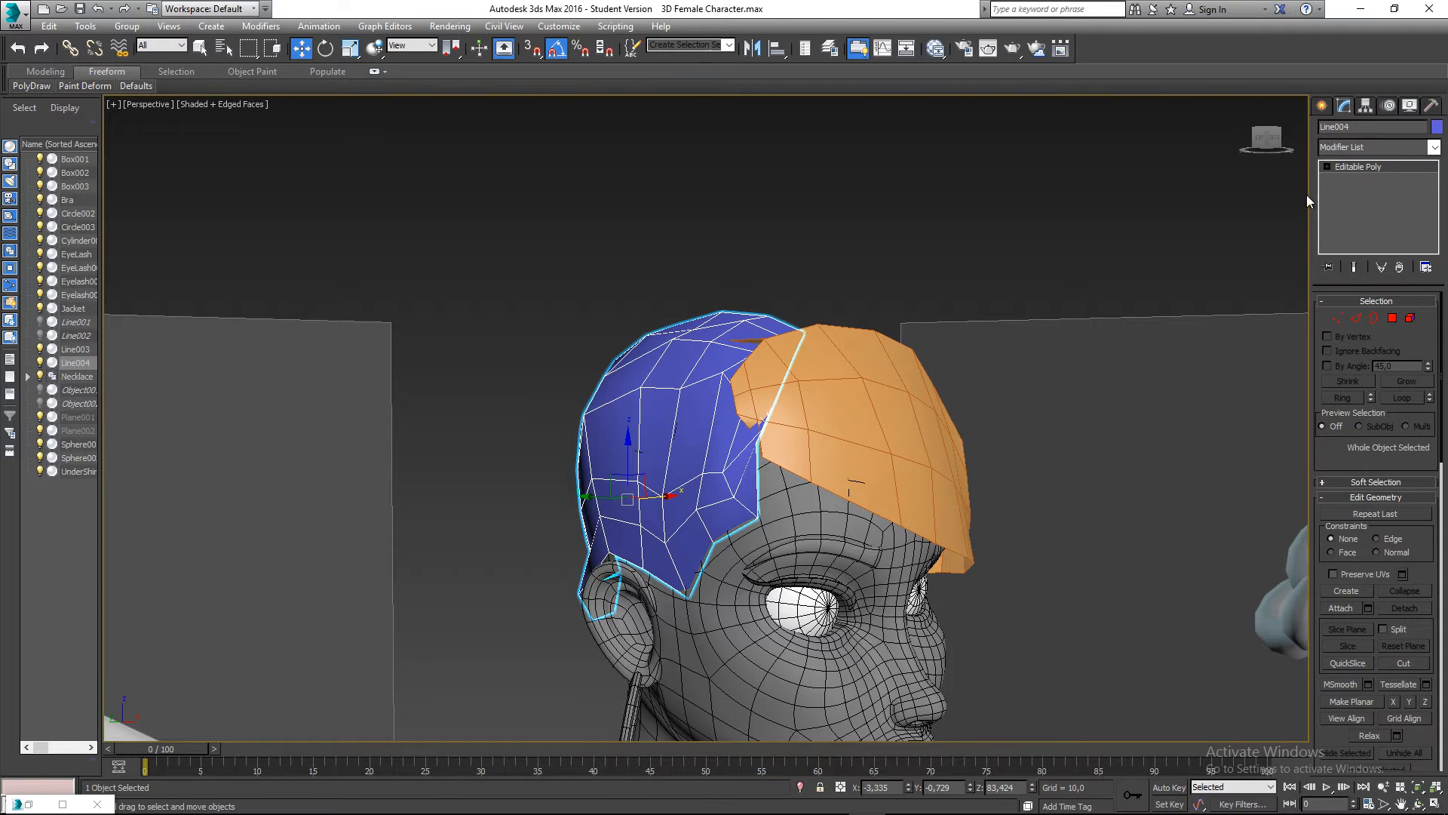
pyautogui.click(1343, 142)
pyautogui.write('tu')
pyautogui.press('Return')
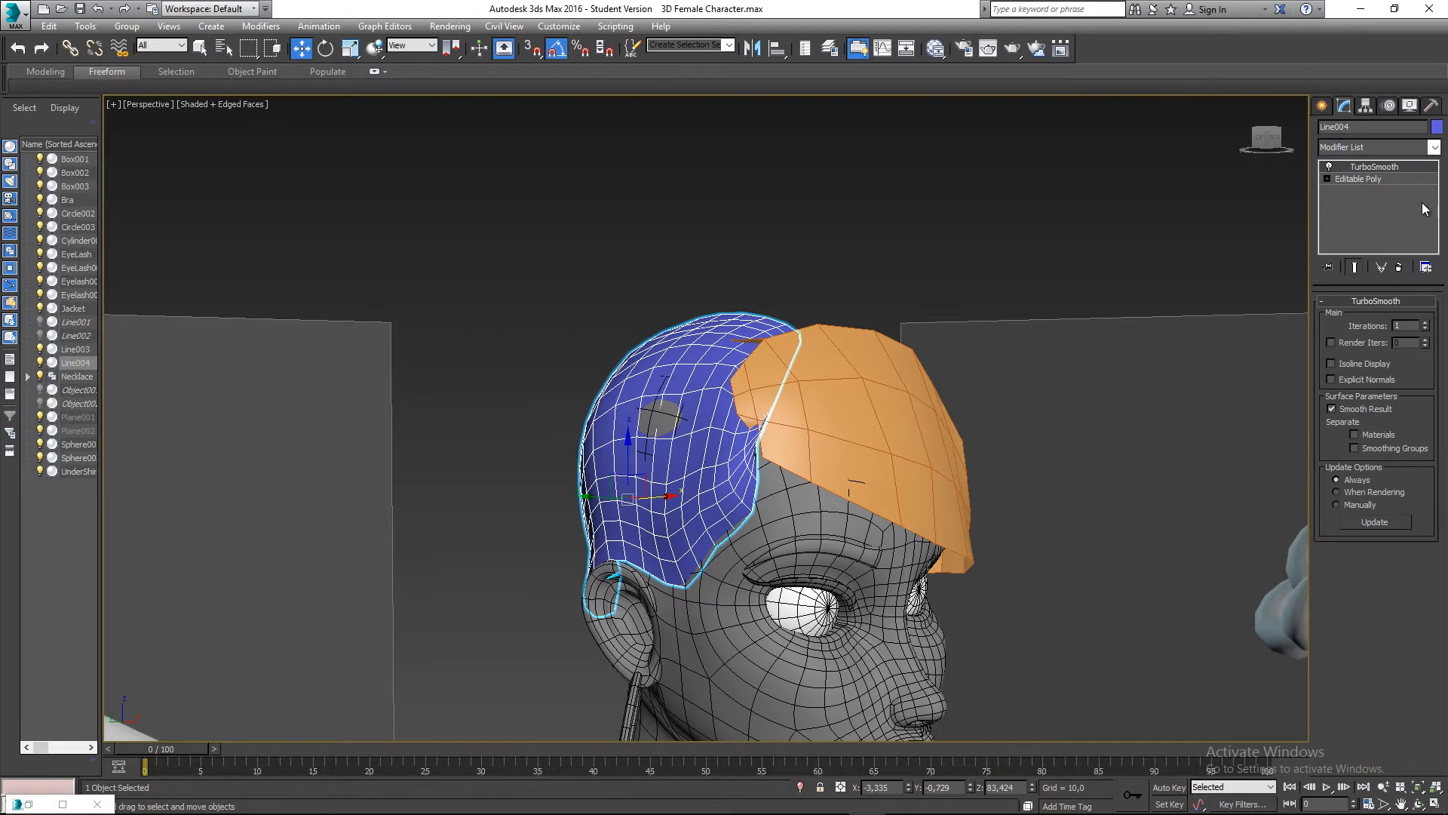
pyautogui.click(1332, 363)
pyautogui.keyDown('alt'); pyautogui.moveTo(867, 362); pyautogui.dragTo(993, 372, button='middle'); pyautogui.keyUp('alt')
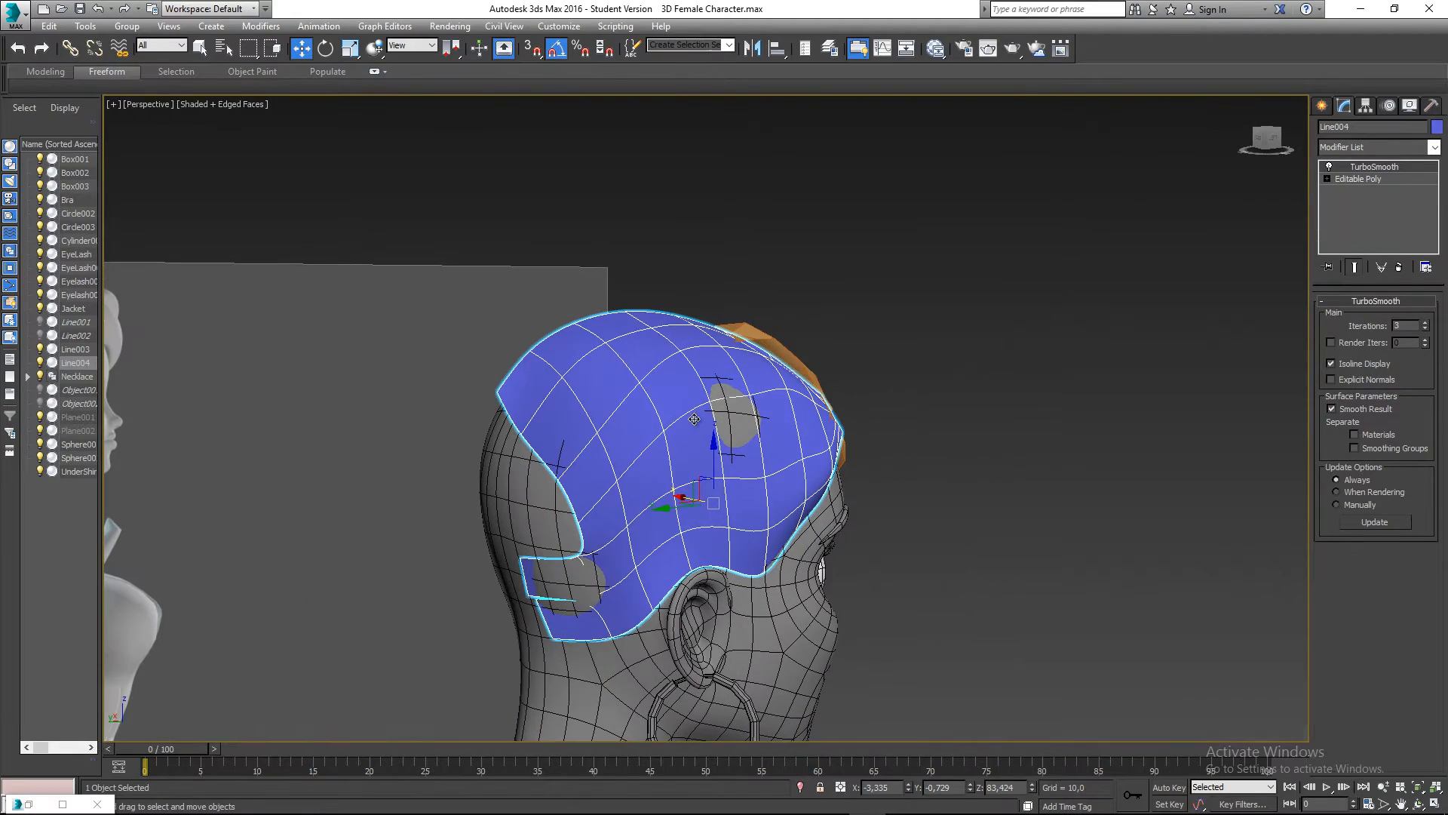
pyautogui.keyDown('alt'); pyautogui.moveTo(756, 316); pyautogui.dragTo(528, 397, button='middle'); pyautogui.keyUp('alt')
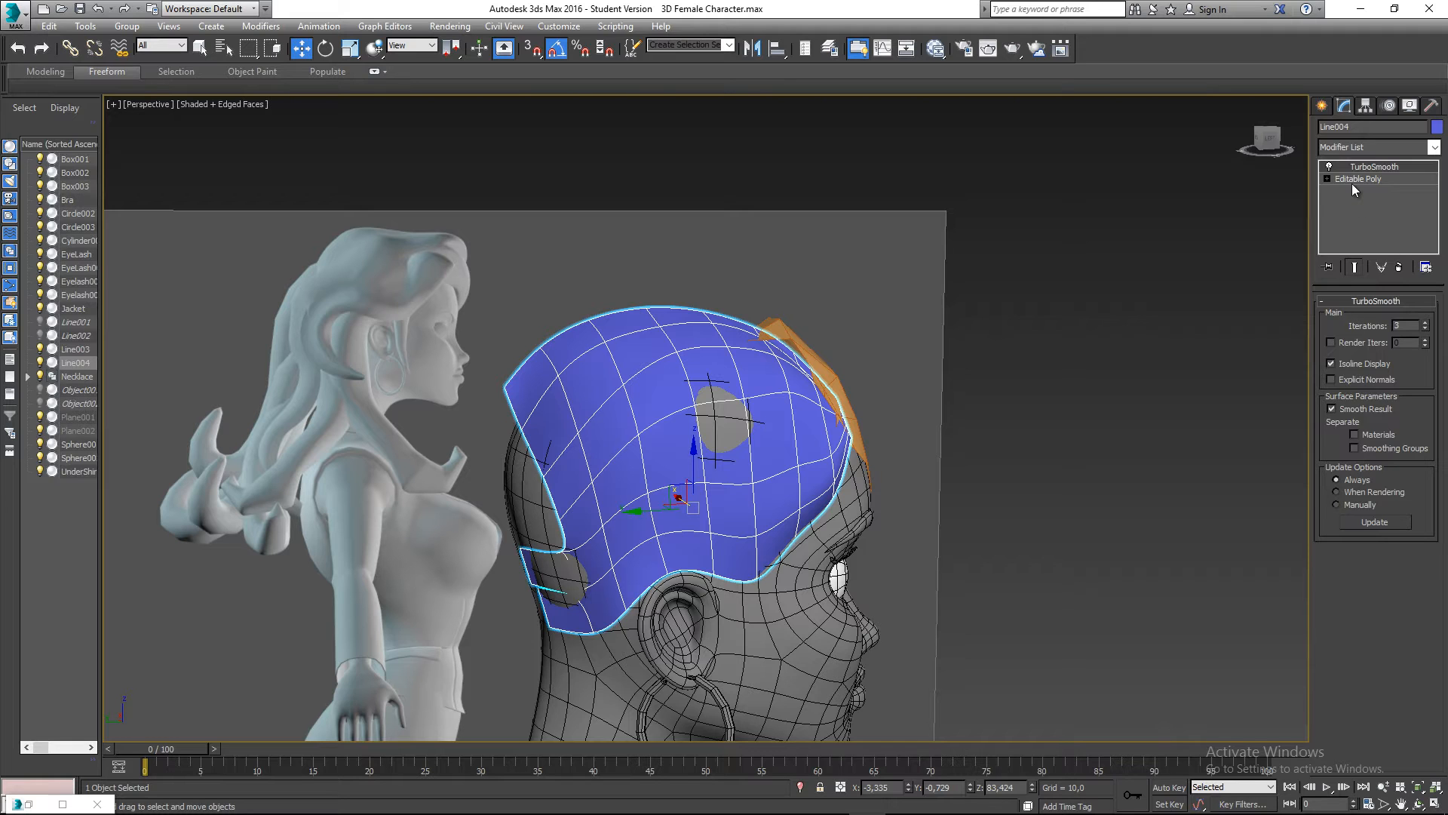
# - At the Editable Poly's vertex level, with the smoothed result shown, pull the vertex beside the exposed skull patch outward along X
pyautogui.click(1352, 181)
pyautogui.click(1339, 318)
pyautogui.click(1354, 267)
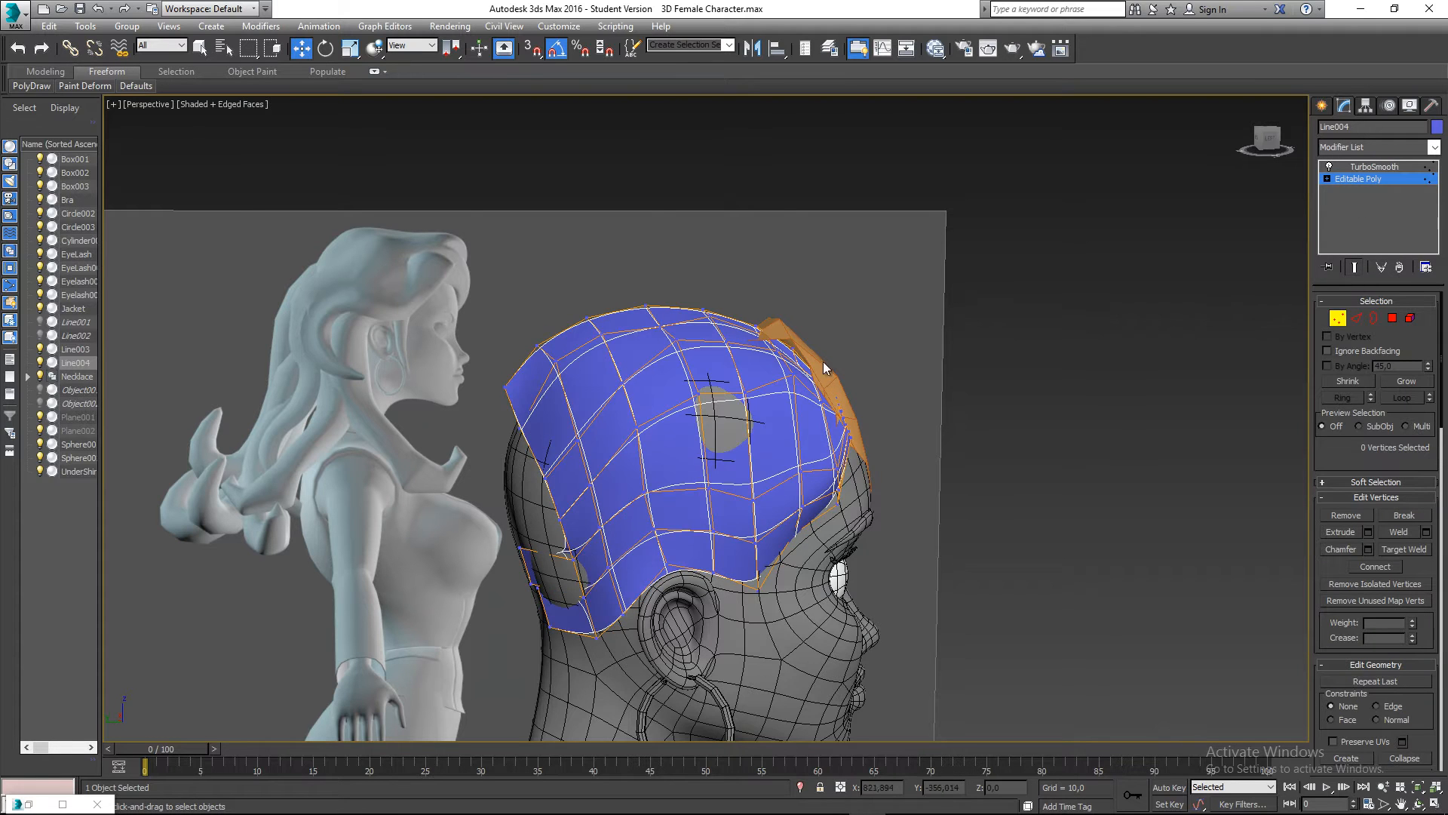
pyautogui.scroll(5, 673, 399)
pyautogui.click(489, 446)
pyautogui.keyDown('alt'); pyautogui.moveTo(488, 447); pyautogui.dragTo(448, 445, button='middle'); pyautogui.keyUp('alt')
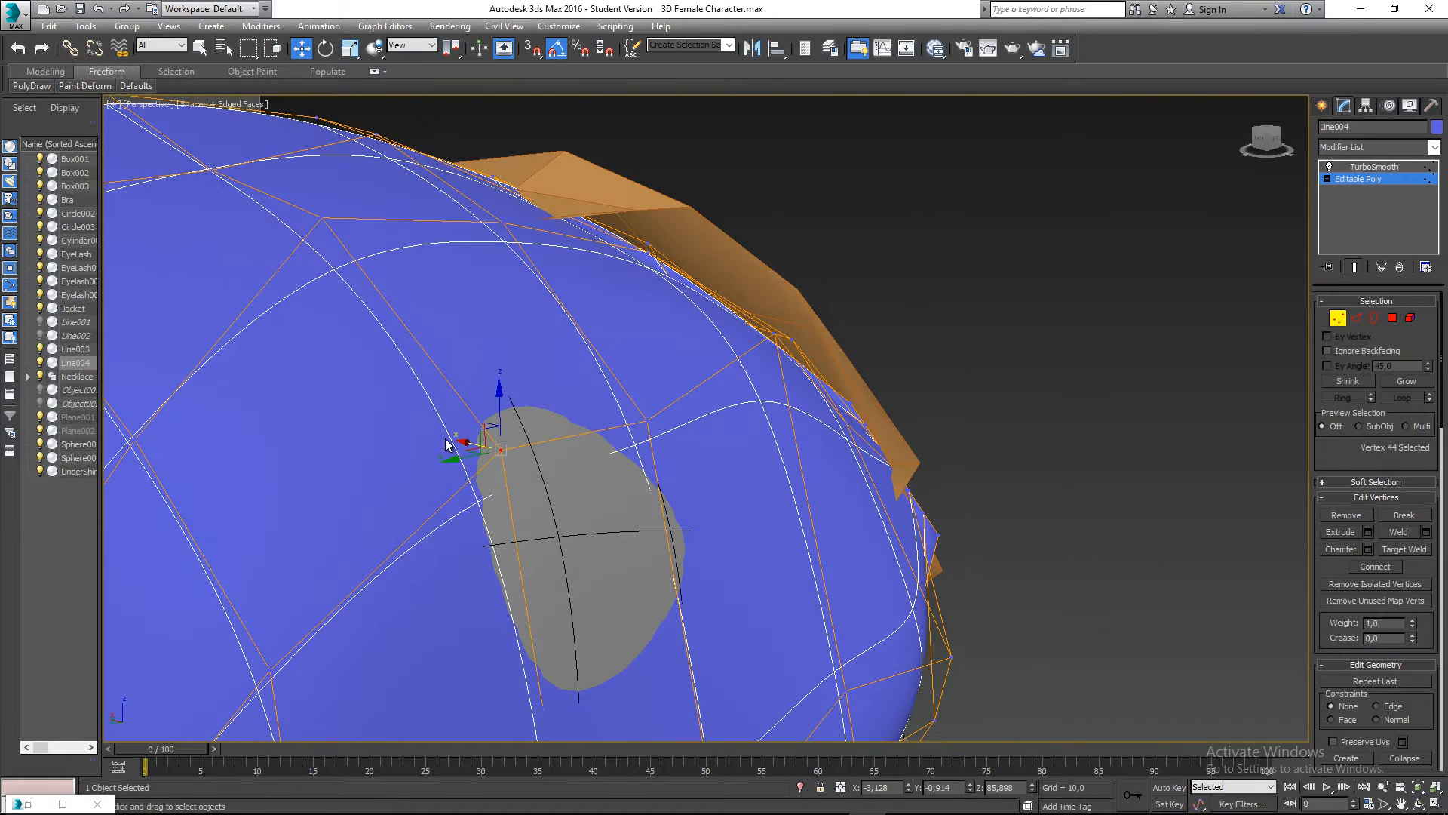
pyautogui.moveTo(458, 439); pyautogui.dragTo(598, 415)
pyautogui.scroll(-5, 626, 419)
# - Adjust the neighbouring side vertices and move the two vertices just above the ear along X to about -4,076
pyautogui.keyDown('alt'); pyautogui.moveTo(626, 418); pyautogui.dragTo(823, 432, button='middle'); pyautogui.keyUp('alt')
pyautogui.moveTo(794, 537); pyautogui.dragTo(794, 537)
pyautogui.keyDown('alt'); pyautogui.moveTo(794, 537); pyautogui.dragTo(777, 512, button='middle'); pyautogui.keyUp('alt')
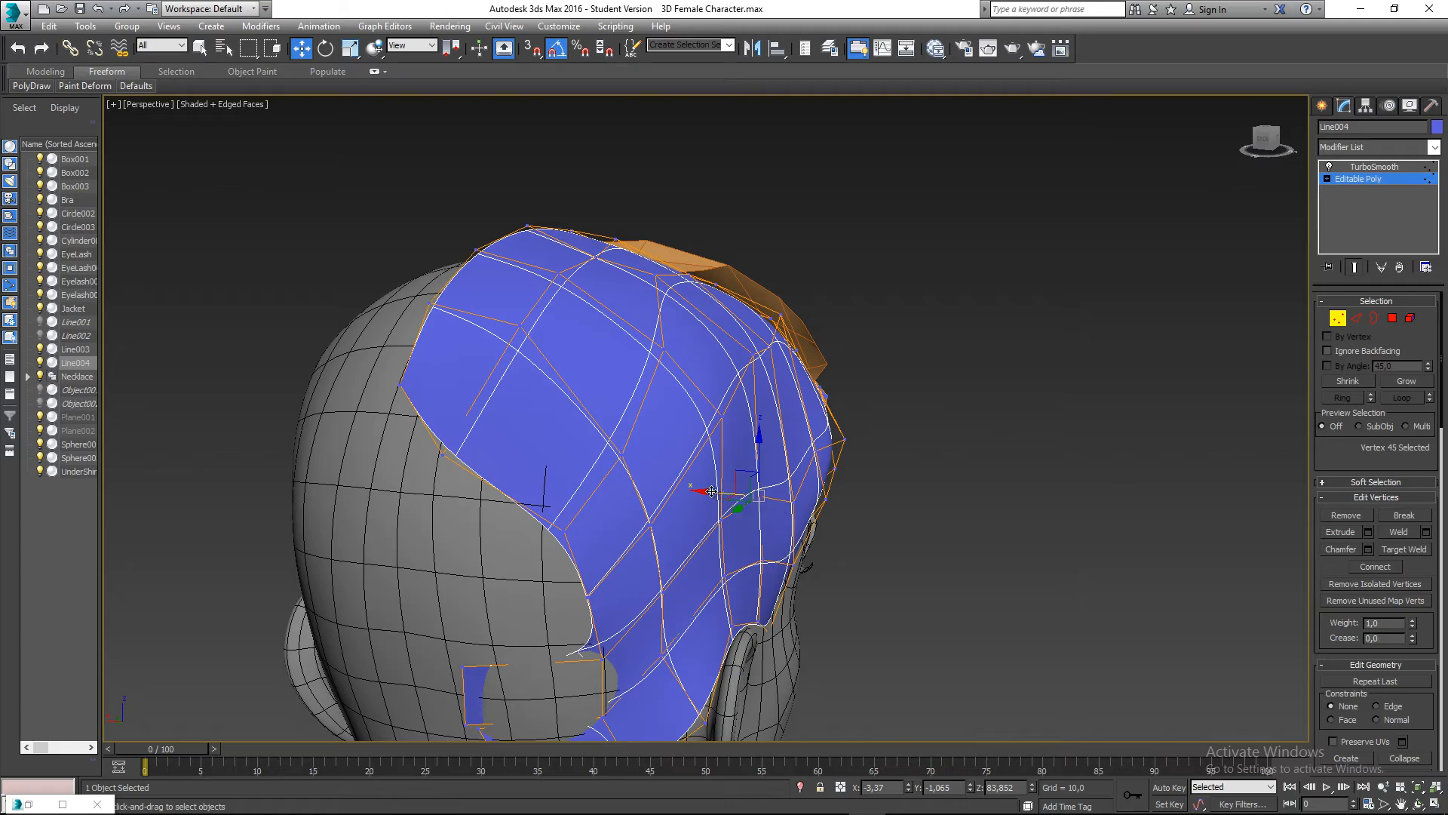
pyautogui.click(724, 524)
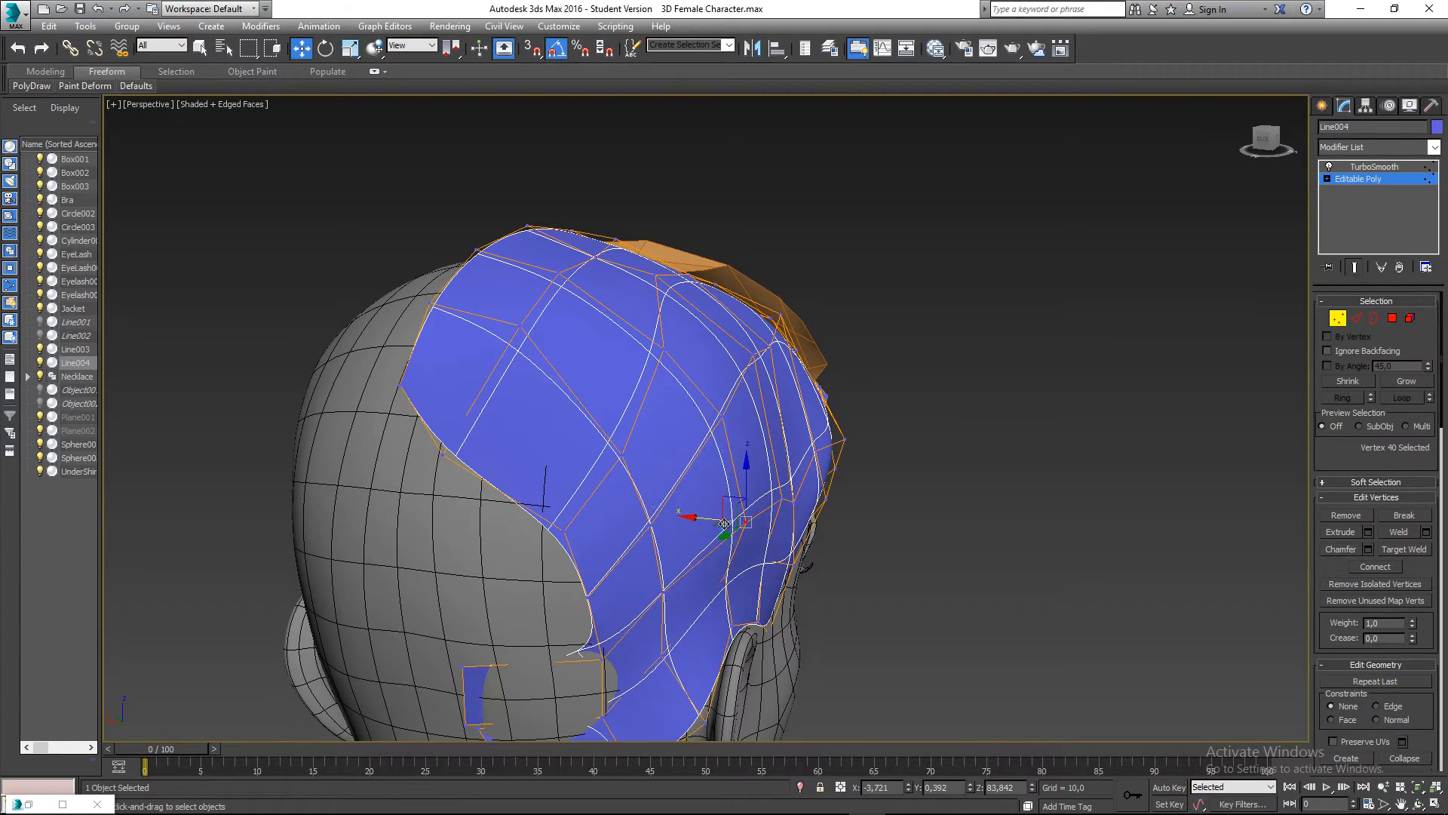
pyautogui.keyDown('alt'); pyautogui.moveTo(725, 523); pyautogui.dragTo(730, 432, button='middle'); pyautogui.keyUp('alt')
pyautogui.click(753, 421)
pyautogui.keyDown('ctrl'); pyautogui.click(785, 437); pyautogui.keyUp('ctrl')
pyautogui.moveTo(793, 418); pyautogui.dragTo(774, 423)
pyautogui.keyDown('alt'); pyautogui.moveTo(784, 452); pyautogui.dragTo(997, 383, button='middle'); pyautogui.keyUp('alt')
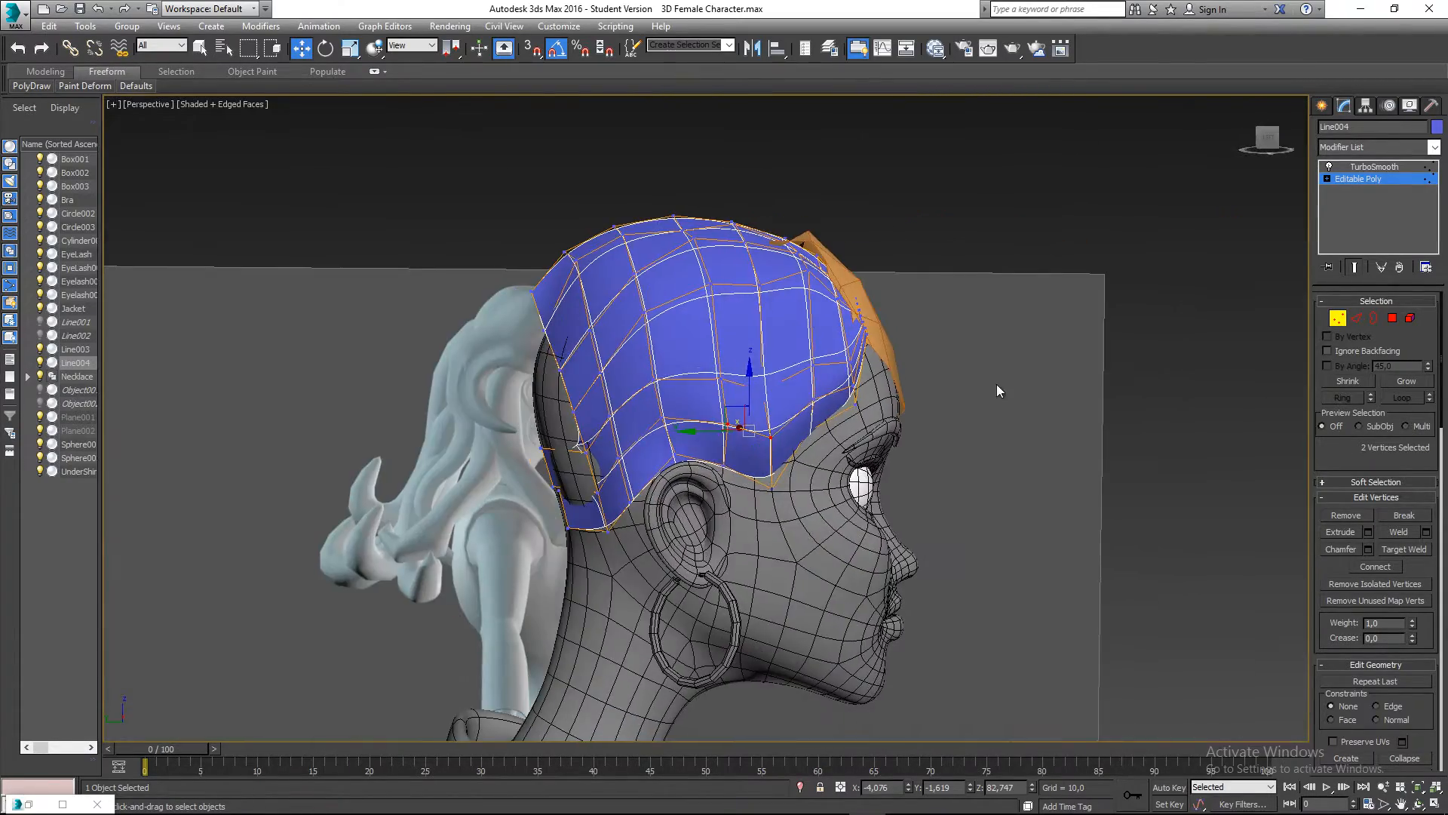
# - At edge level, select the ring of edges around the cap's side and connect them with a new edge loop
pyautogui.click(1355, 318)
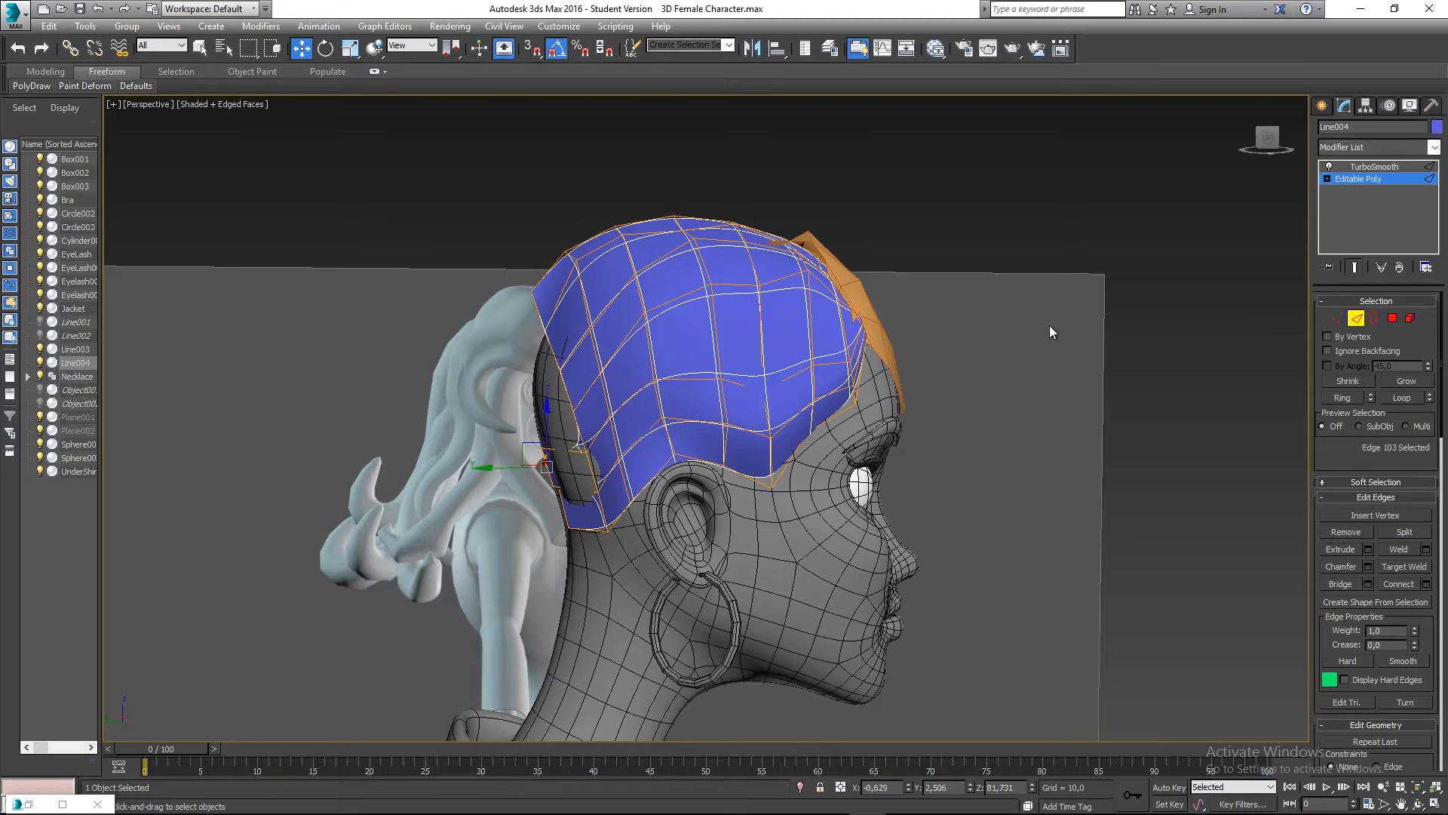
pyautogui.click(755, 325)
pyautogui.doubleClick(714, 322)
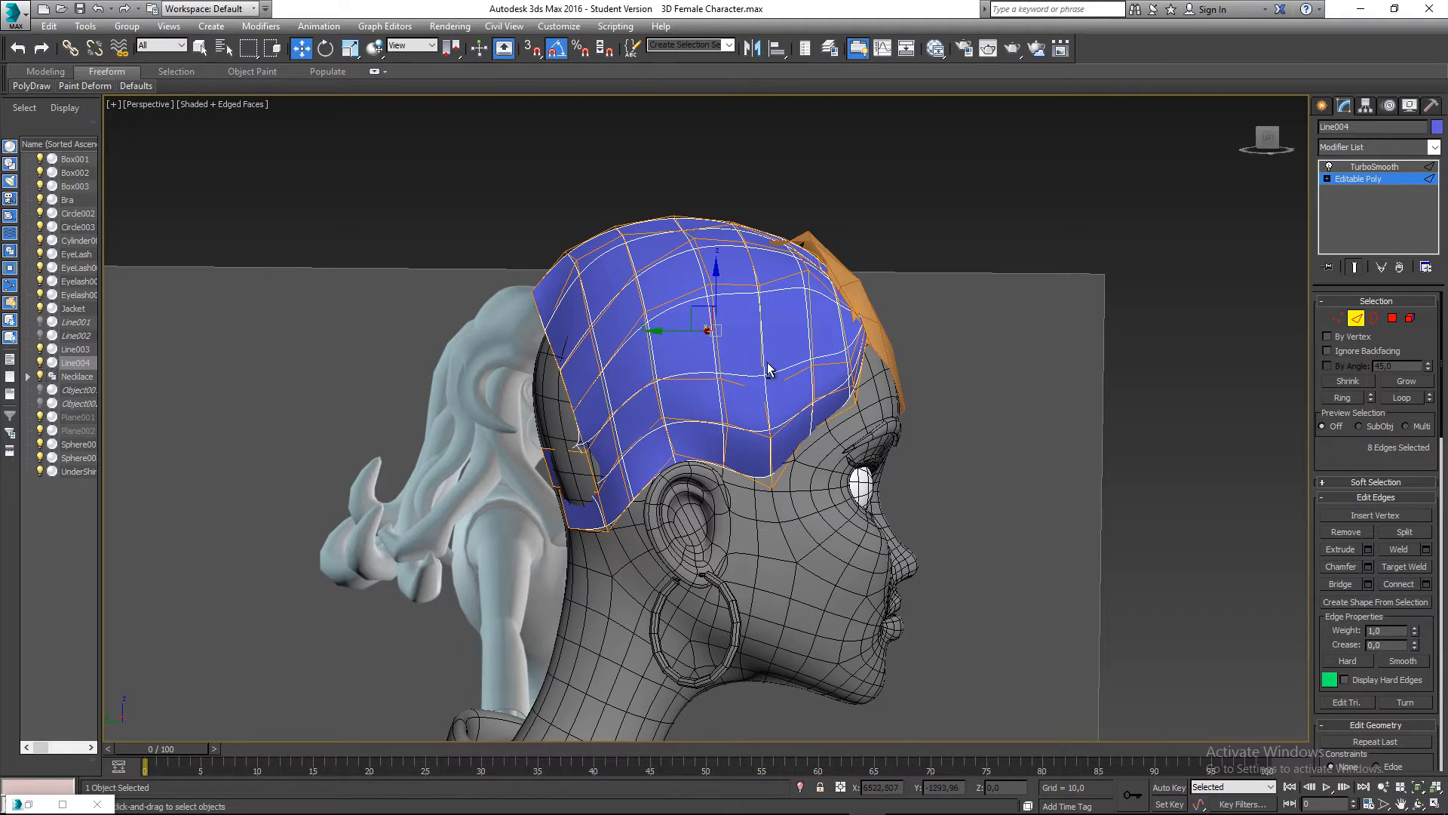
pyautogui.keyDown('alt'); pyautogui.moveTo(714, 322); pyautogui.dragTo(1446, 530, button='middle'); pyautogui.keyUp('alt')
pyautogui.click(1397, 585)
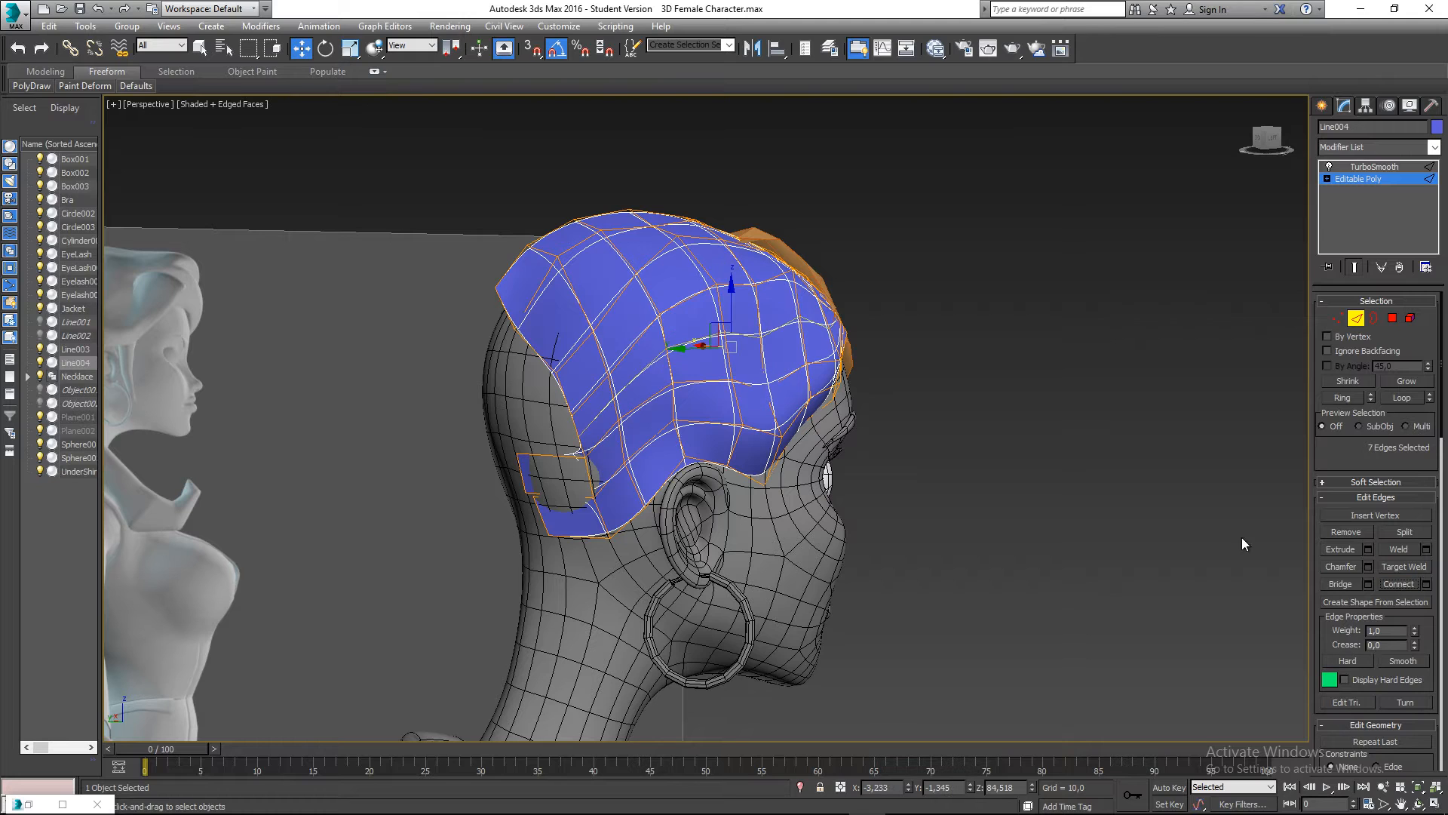
pyautogui.keyDown('alt'); pyautogui.moveTo(1129, 355); pyautogui.dragTo(743, 353, button='middle'); pyautogui.keyUp('alt')
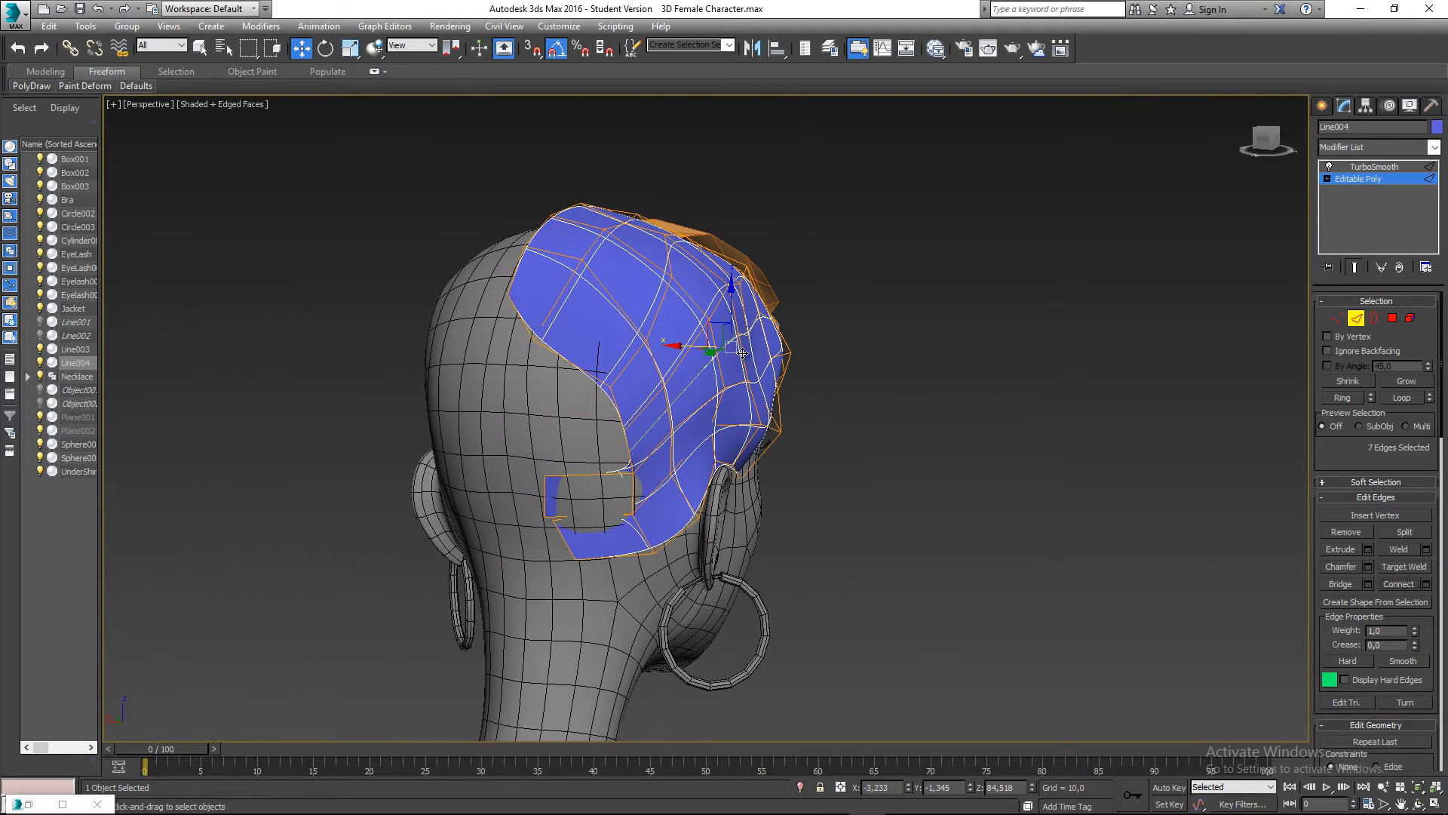
# - Move the new edge loop outward and slightly down to about X -3,799 and Z 84,08, then leave edge level
pyautogui.moveTo(707, 329); pyautogui.dragTo(786, 381)
pyautogui.keyDown('alt'); pyautogui.moveTo(786, 374); pyautogui.dragTo(745, 344, button='middle'); pyautogui.keyUp('alt')
pyautogui.scroll(3, 739, 339)
pyautogui.moveTo(779, 347); pyautogui.dragTo(762, 376)
pyautogui.keyDown('alt'); pyautogui.moveTo(821, 398); pyautogui.dragTo(972, 386, button='middle'); pyautogui.keyUp('alt')
pyautogui.moveTo(720, 375); pyautogui.dragTo(713, 372)
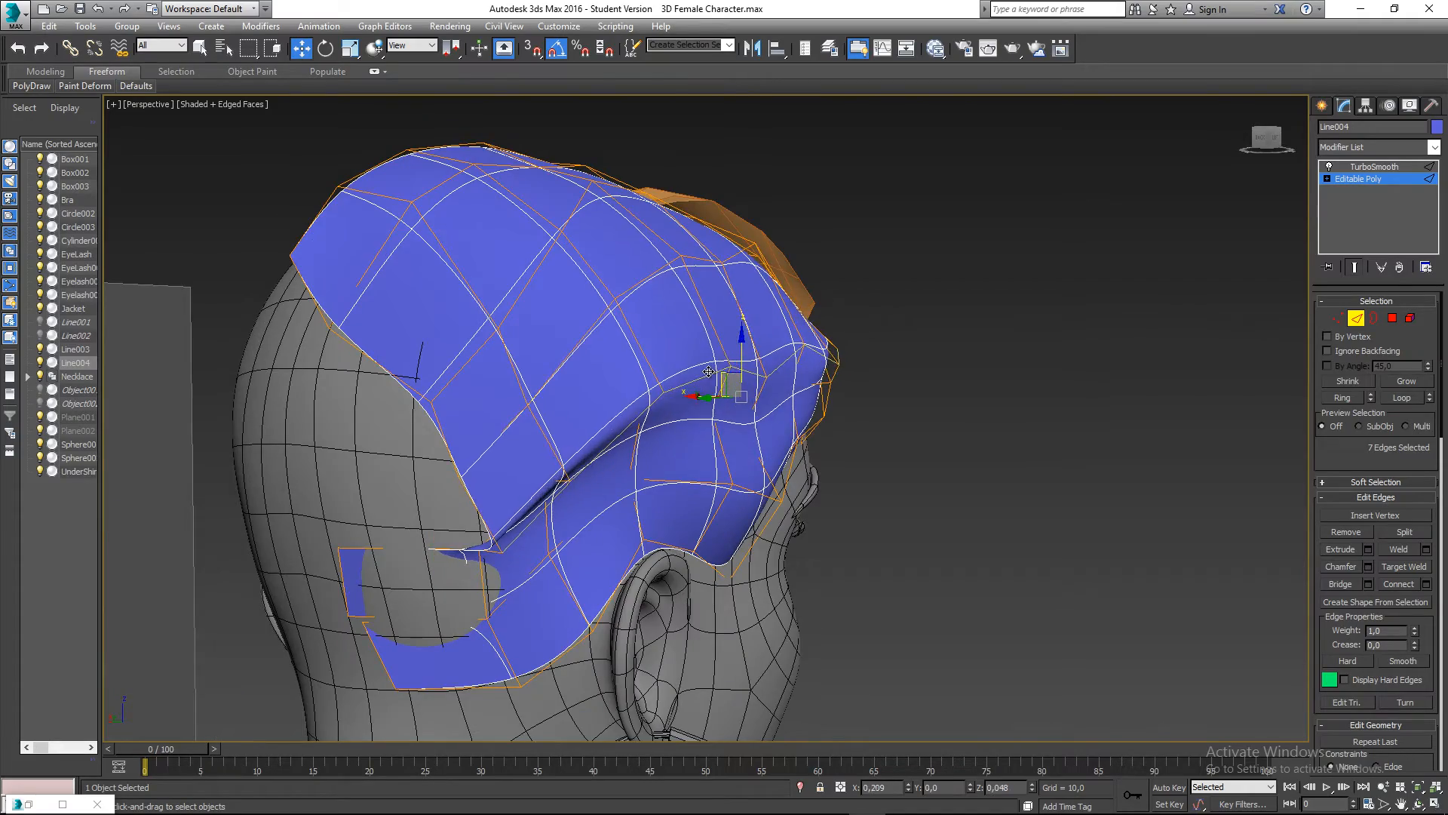
pyautogui.keyDown('alt'); pyautogui.moveTo(728, 391); pyautogui.dragTo(758, 441, button='middle'); pyautogui.keyUp('alt')
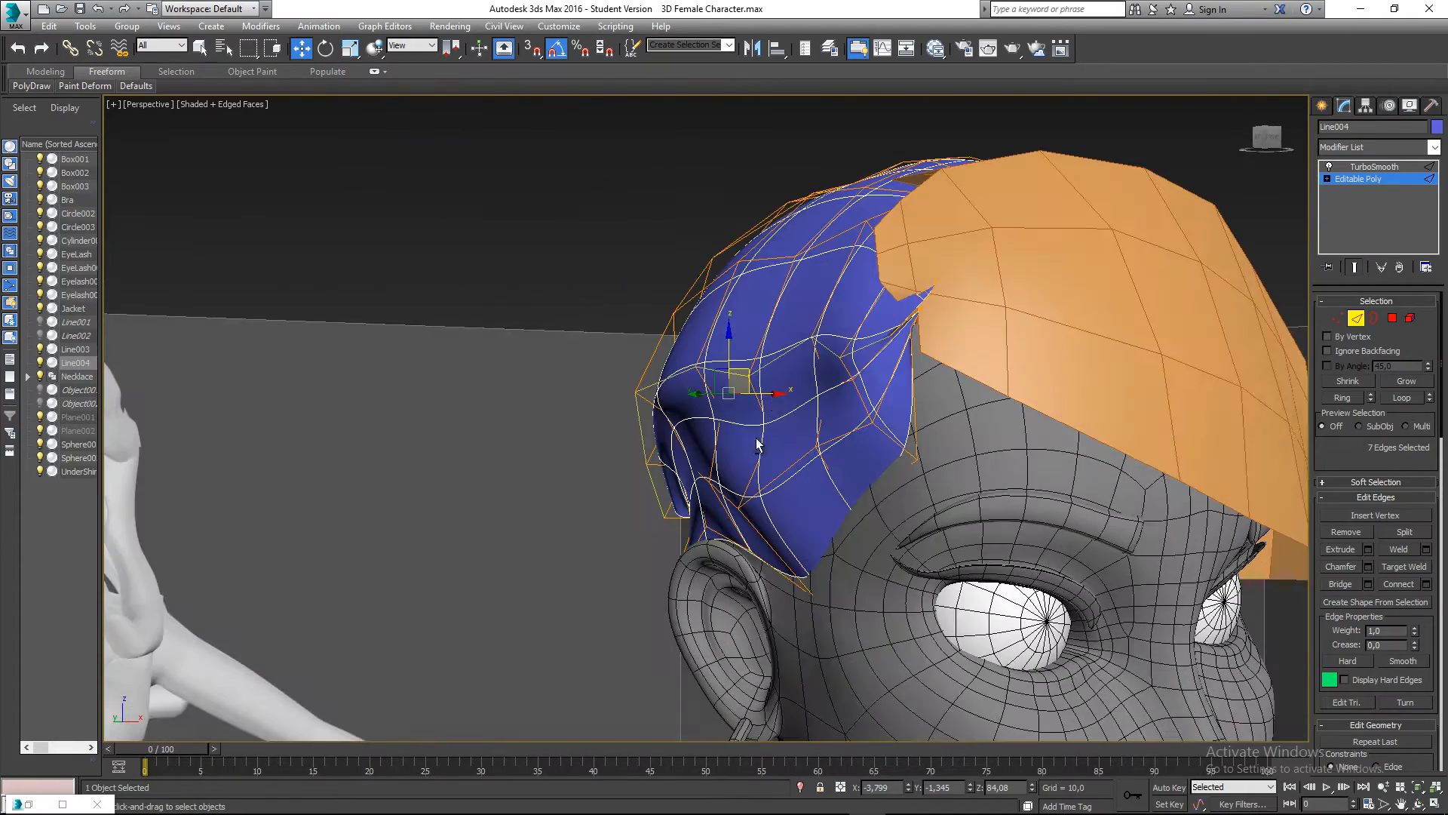
pyautogui.click(613, 364)
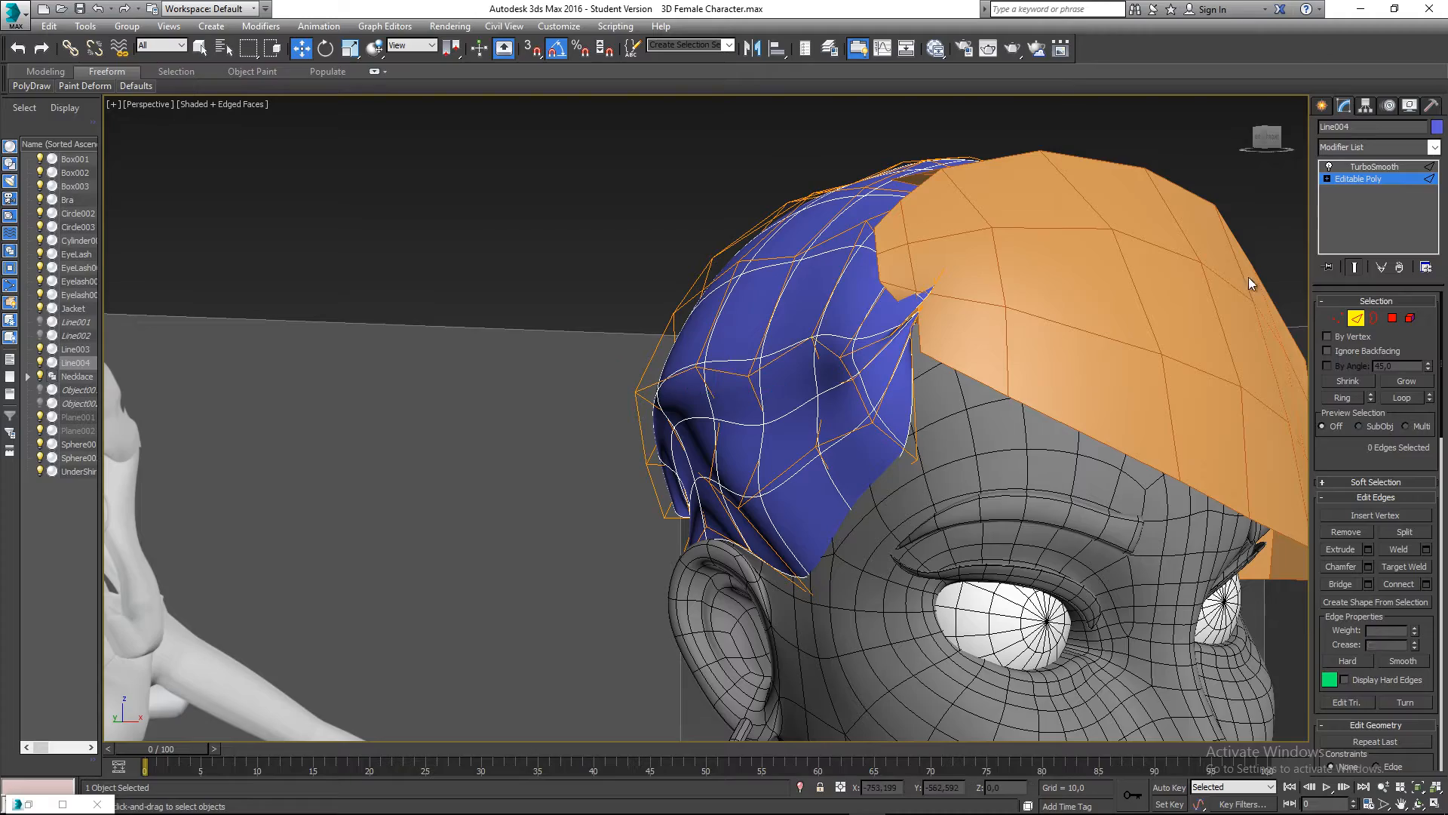
pyautogui.click(1356, 318)
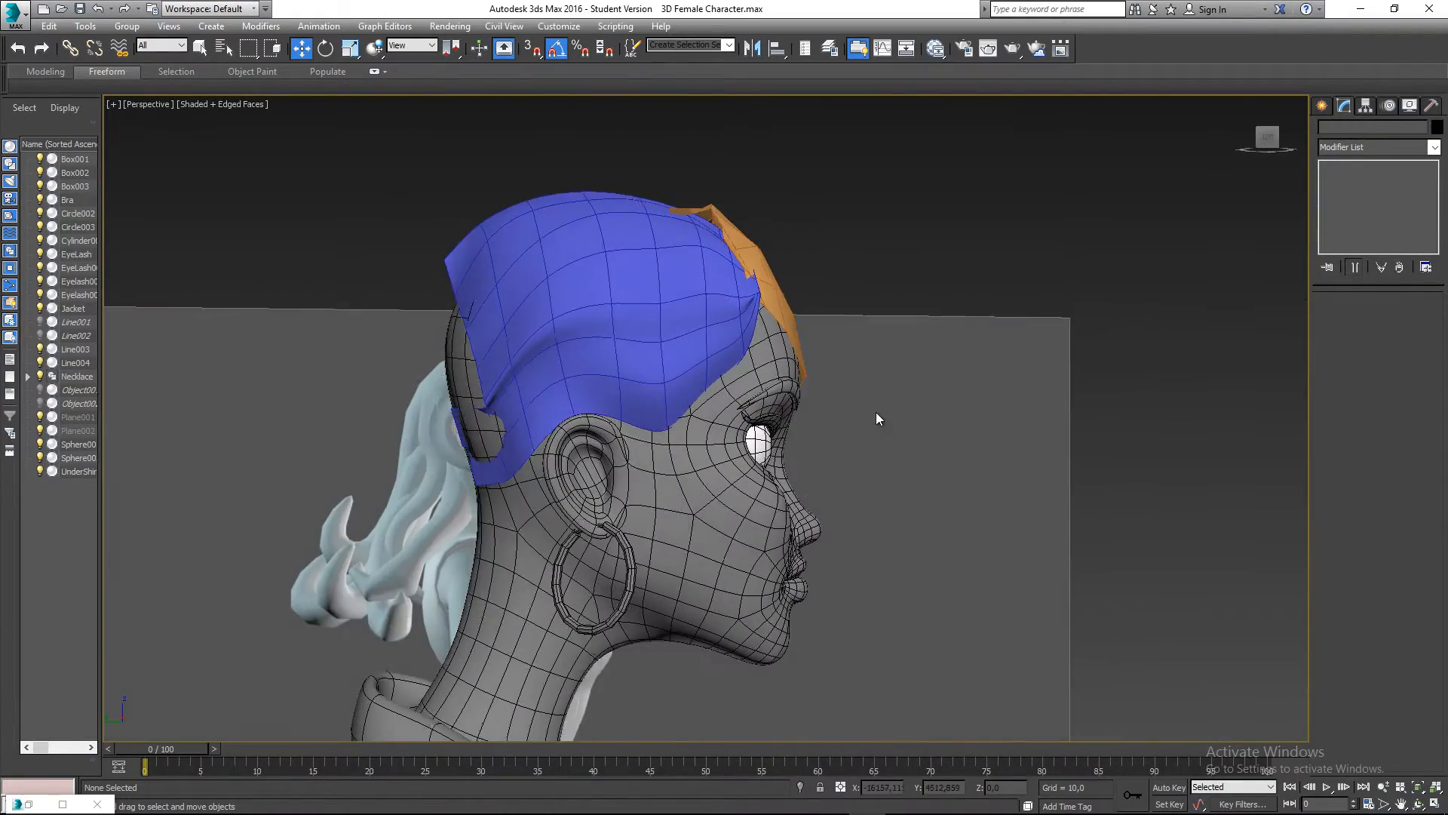
pyautogui.click(598, 323)
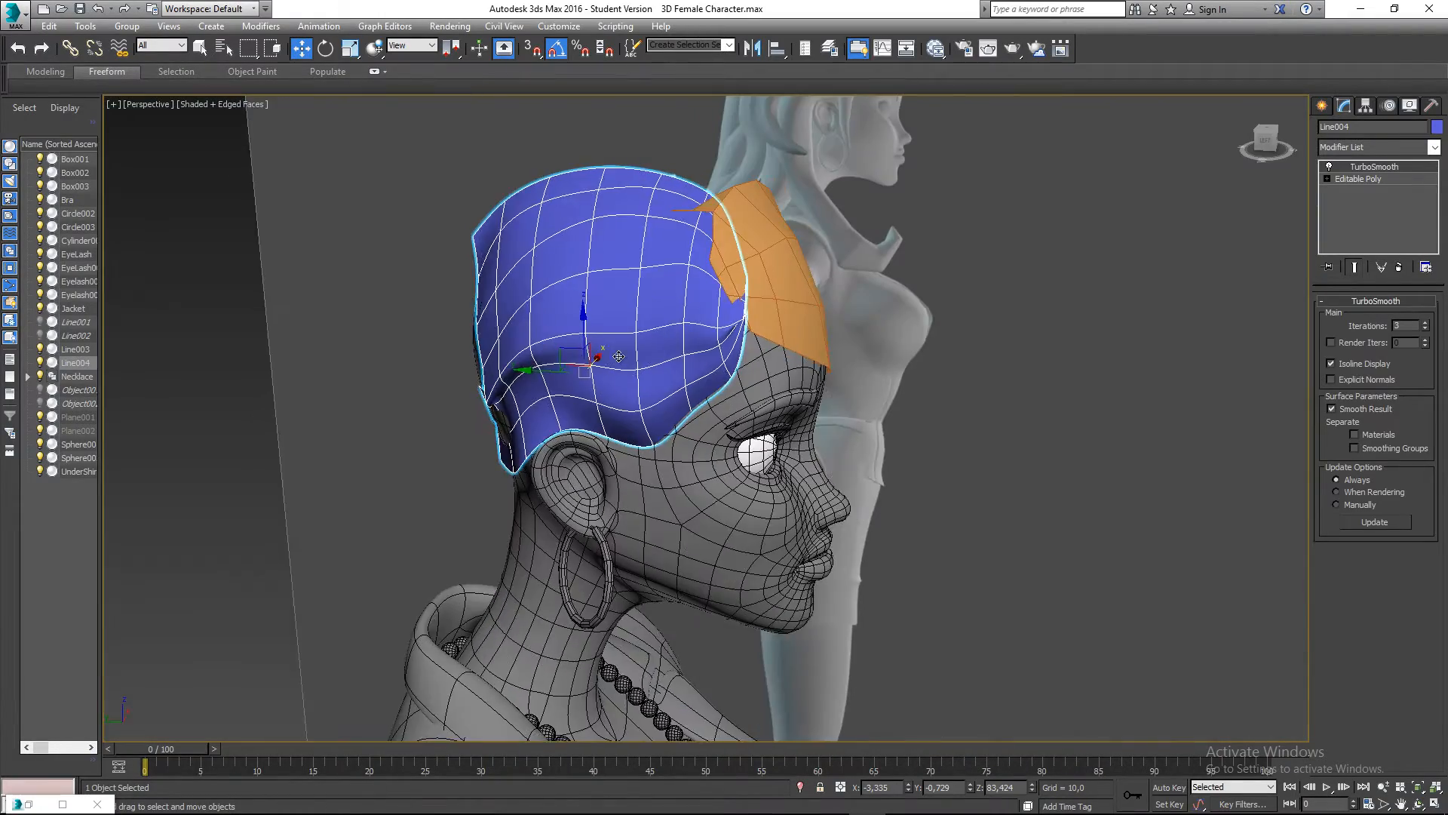
pyautogui.moveTo(618, 356); pyautogui.dragTo(673, 472, button='middle')
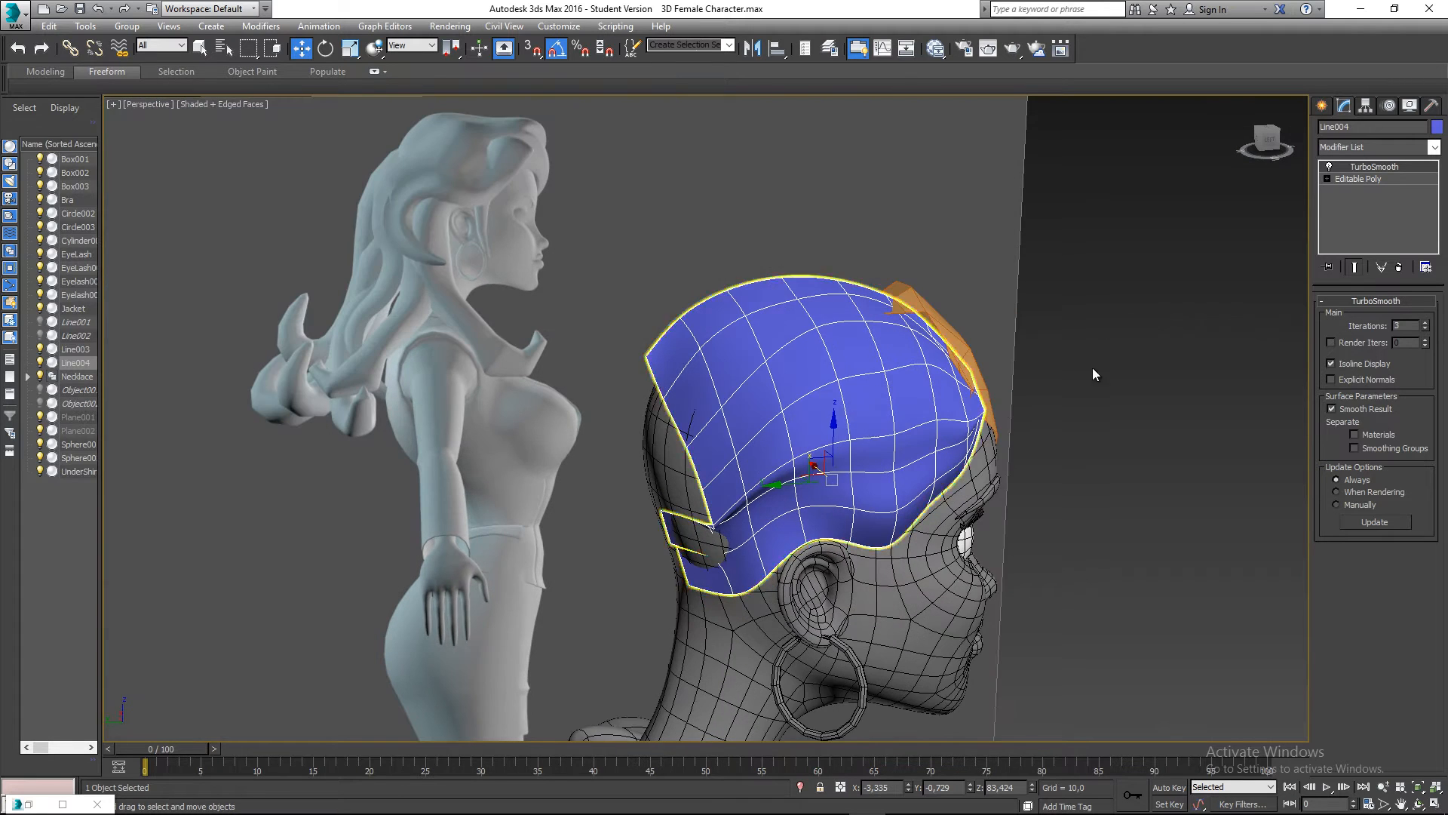
pyautogui.click(1148, 362)
pyautogui.click(1323, 105)
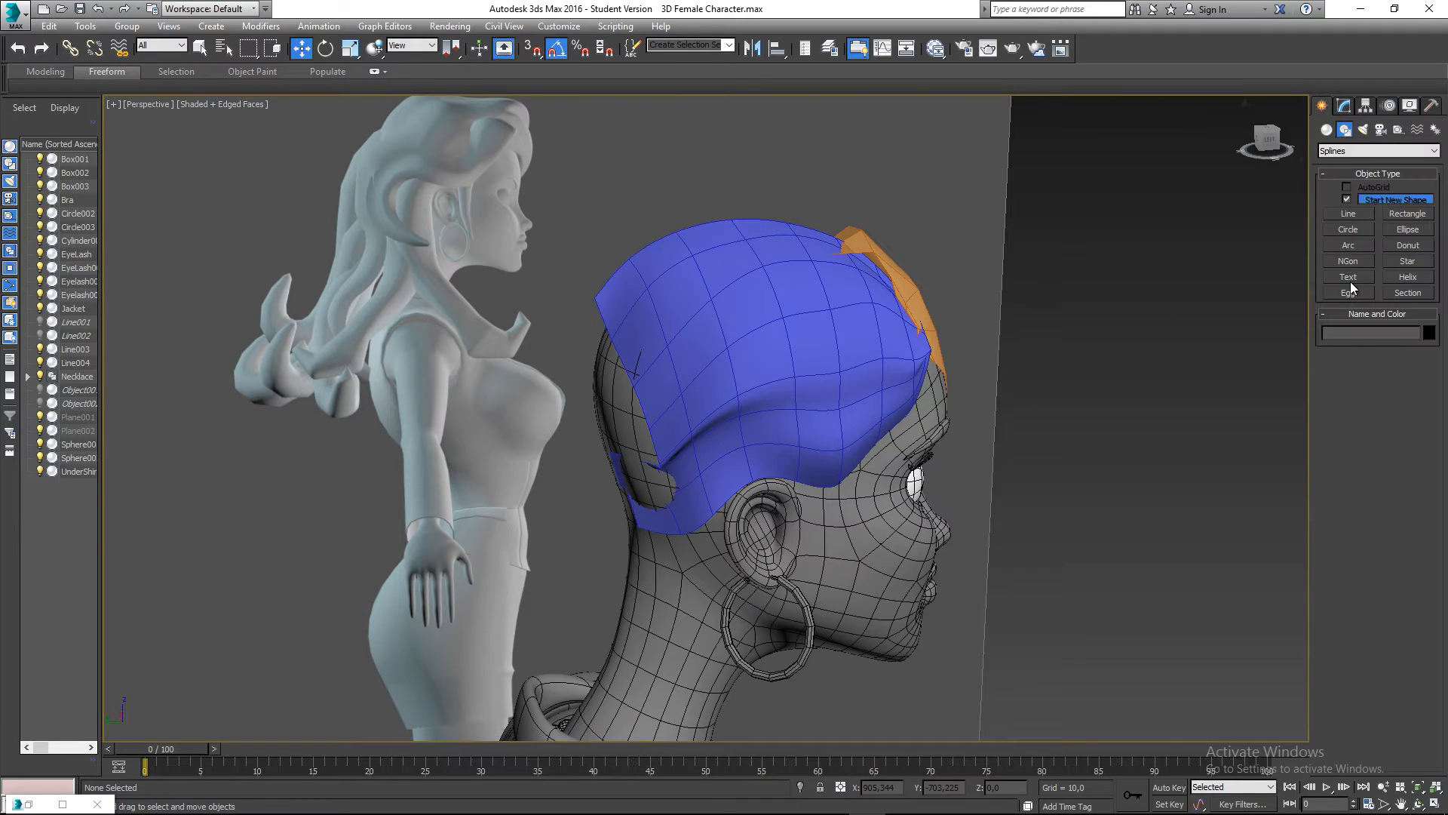
pyautogui.click(1345, 106)
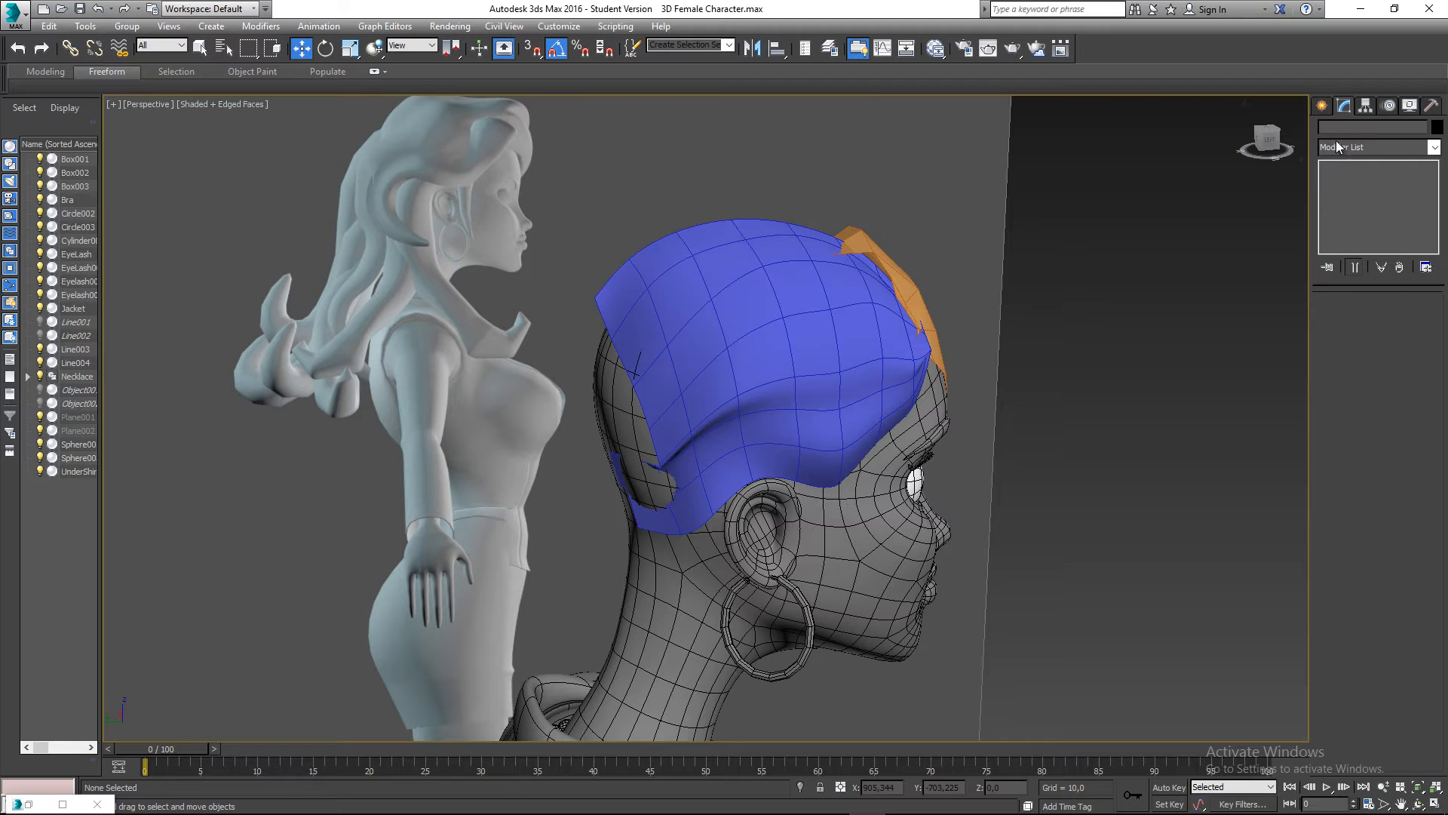
# - Turn off the cap's TurboSmooth and, at polygon level, select a block of six polygons on its side above the ear
pyautogui.click(754, 256)
pyautogui.keyDown('alt'); pyautogui.moveTo(754, 256); pyautogui.dragTo(667, 238, button='middle'); pyautogui.keyUp('alt')
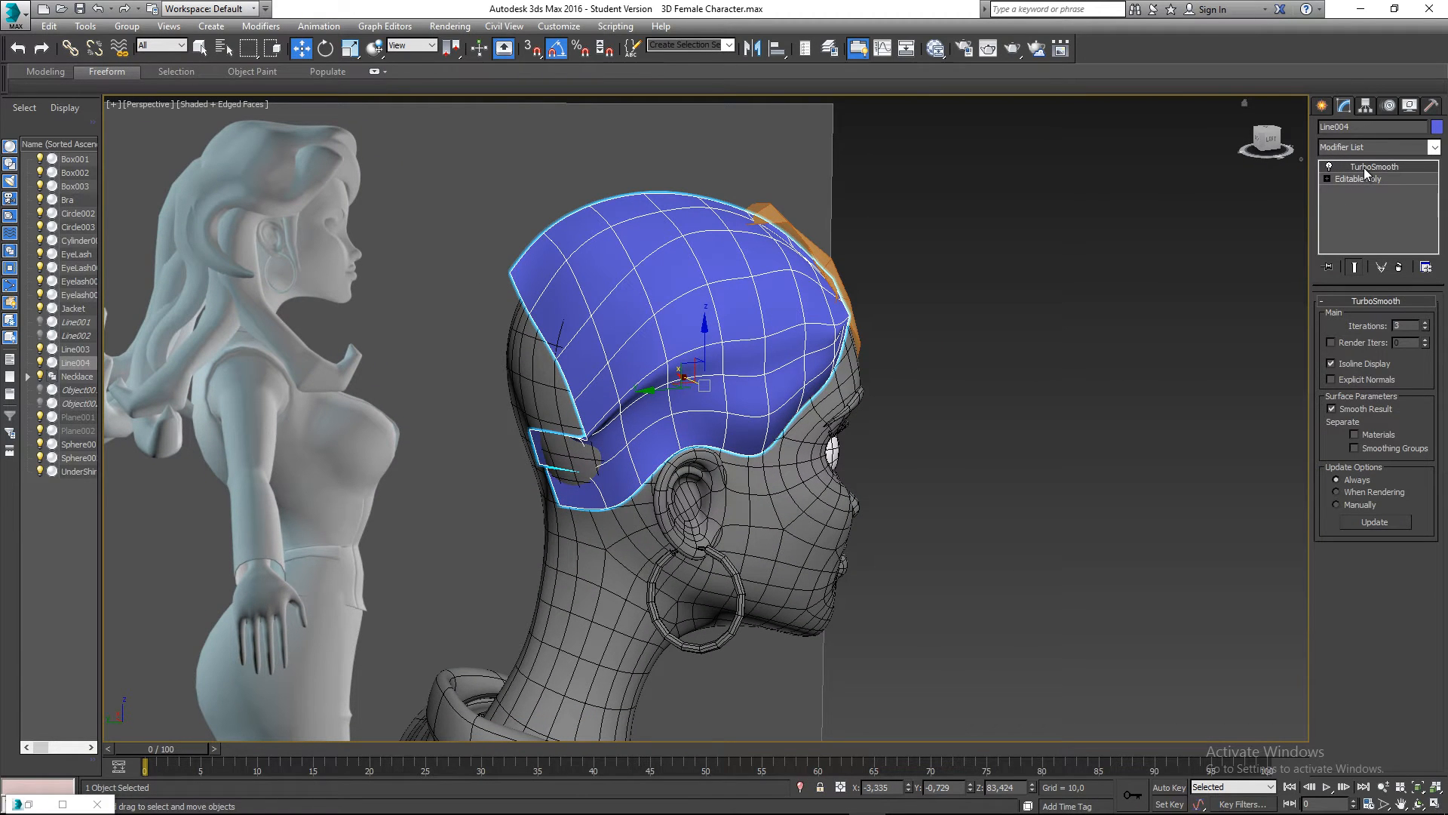
pyautogui.click(1328, 166)
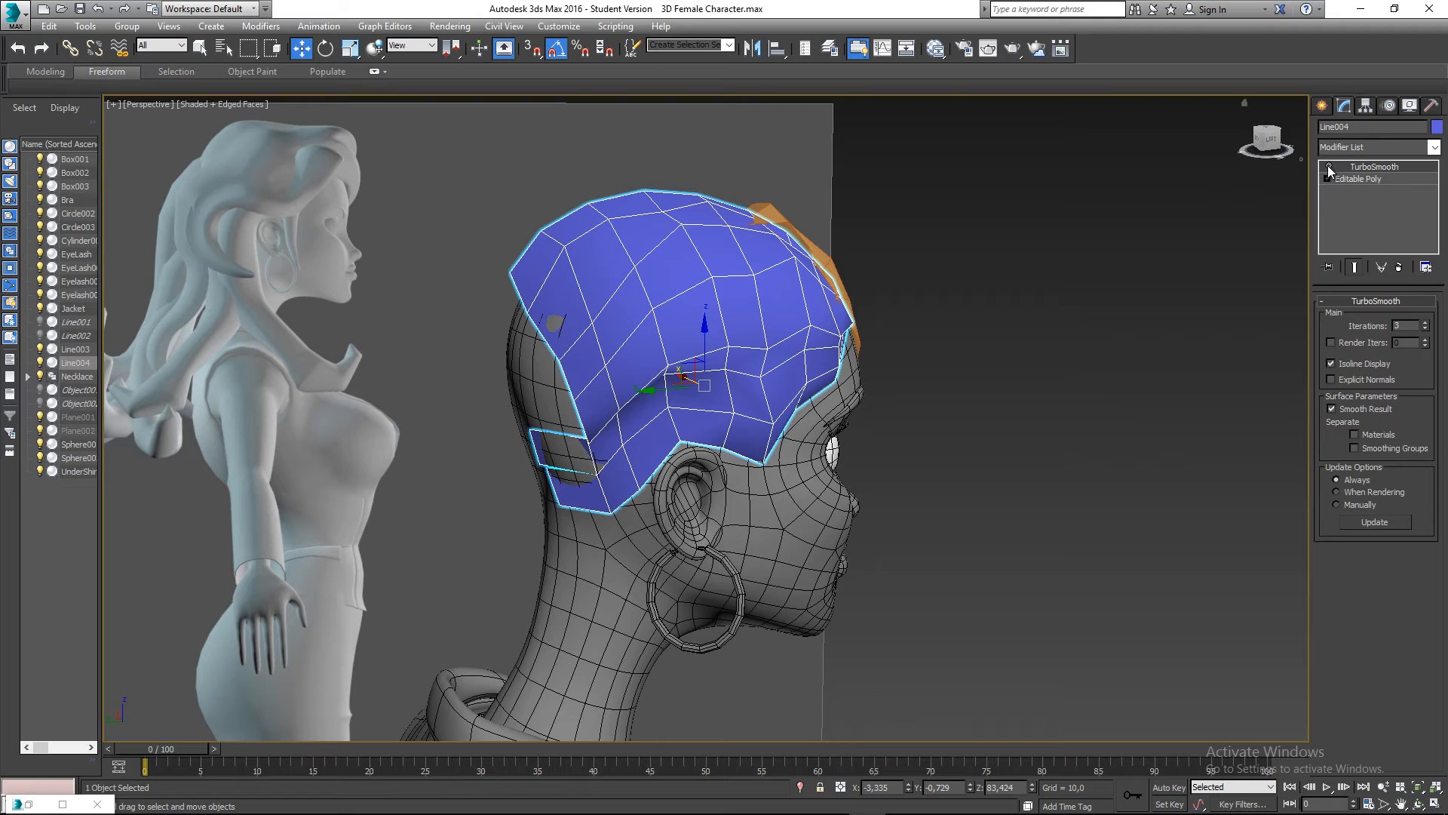
pyautogui.click(1367, 178)
pyautogui.click(698, 344)
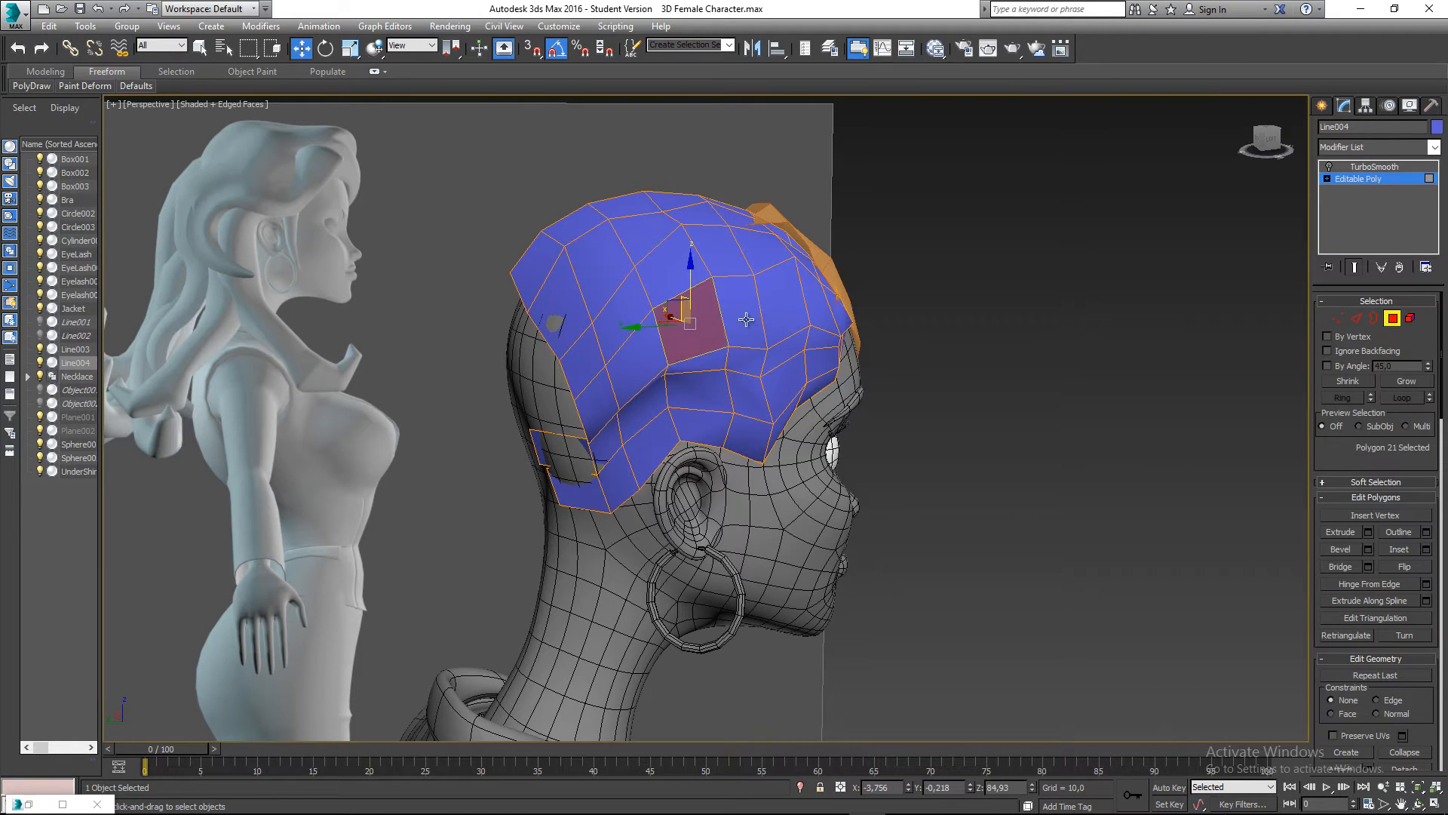
pyautogui.keyDown('ctrl'); pyautogui.click(745, 322); pyautogui.keyUp('ctrl')
pyautogui.keyDown('ctrl'); pyautogui.click(743, 356); pyautogui.keyUp('ctrl')
pyautogui.keyDown('ctrl'); pyautogui.click(705, 357); pyautogui.keyUp('ctrl')
pyautogui.moveTo(705, 356)
pyautogui.keyDown('alt'); pyautogui.mouseDown(button='middle')
pyautogui.moveTo(649, 360)
pyautogui.moveTo(704, 362)
pyautogui.mouseUp(button='middle'); pyautogui.keyUp('alt')
pyautogui.keyDown('ctrl'); pyautogui.click(708, 388); pyautogui.keyUp('ctrl')
pyautogui.keyDown('ctrl'); pyautogui.click(751, 390); pyautogui.keyUp('ctrl')
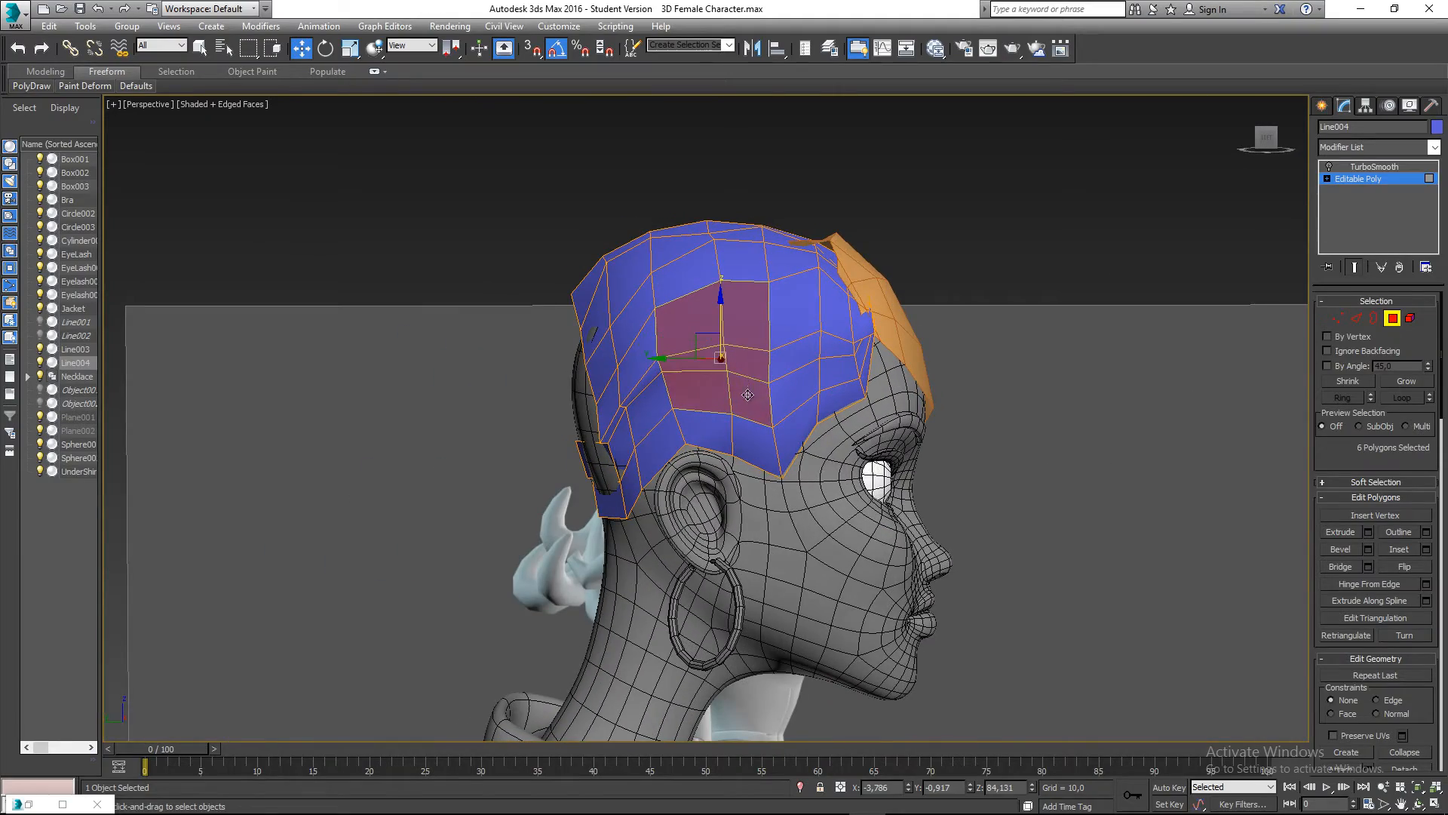
# - Shift the polygon selection downward by adding the two polygons bordering the ear and removing the two uppermost ones
pyautogui.moveTo(733, 436)
pyautogui.keyDown('alt'); pyautogui.mouseDown(button='middle')
pyautogui.moveTo(621, 443)
pyautogui.moveTo(717, 434)
pyautogui.mouseUp(button='middle'); pyautogui.keyUp('alt')
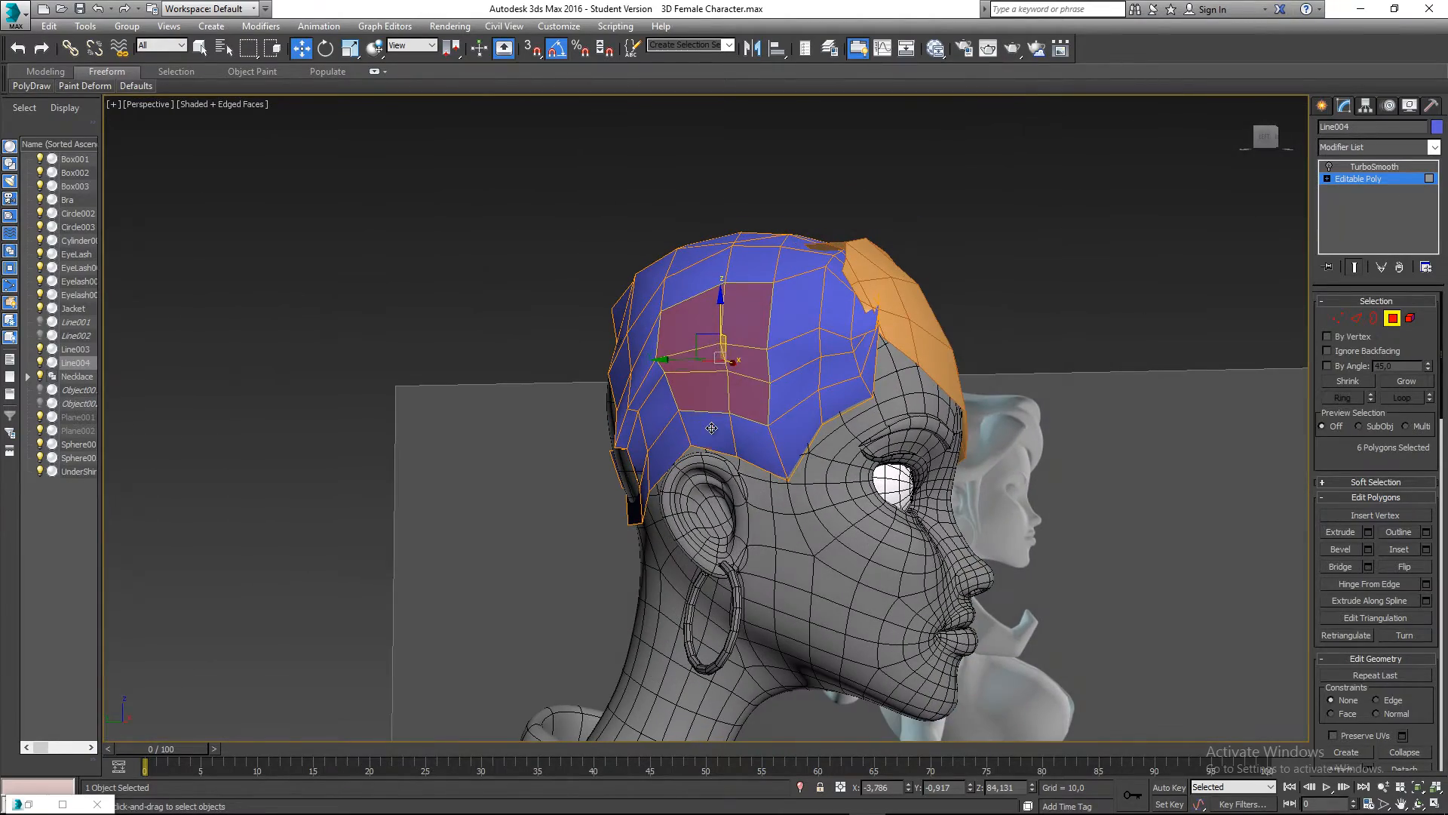
pyautogui.keyDown('ctrl'); pyautogui.click(723, 447); pyautogui.keyUp('ctrl')
pyautogui.keyDown('ctrl'); pyautogui.click(757, 428); pyautogui.keyUp('ctrl')
pyautogui.keyDown('alt'); pyautogui.click(746, 334); pyautogui.keyUp('alt')
pyautogui.keyDown('alt'); pyautogui.click(692, 333); pyautogui.keyUp('alt')
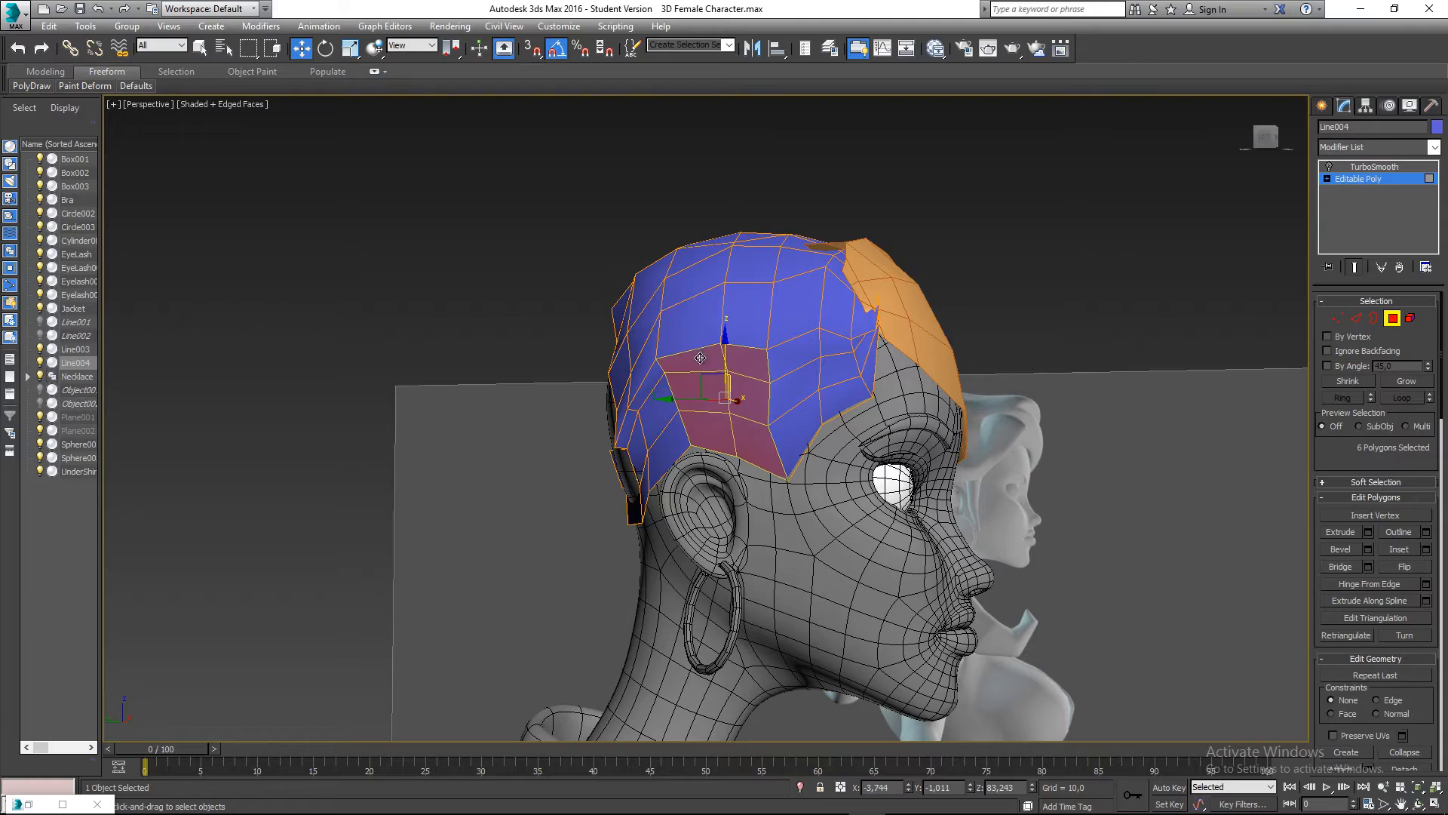
pyautogui.keyDown('alt'); pyautogui.click(704, 358); pyautogui.keyUp('alt')
pyautogui.keyDown('ctrl'); pyautogui.click(706, 358); pyautogui.keyUp('ctrl')
pyautogui.keyDown('alt'); pyautogui.moveTo(701, 357); pyautogui.dragTo(670, 338, button='middle'); pyautogui.keyUp('alt')
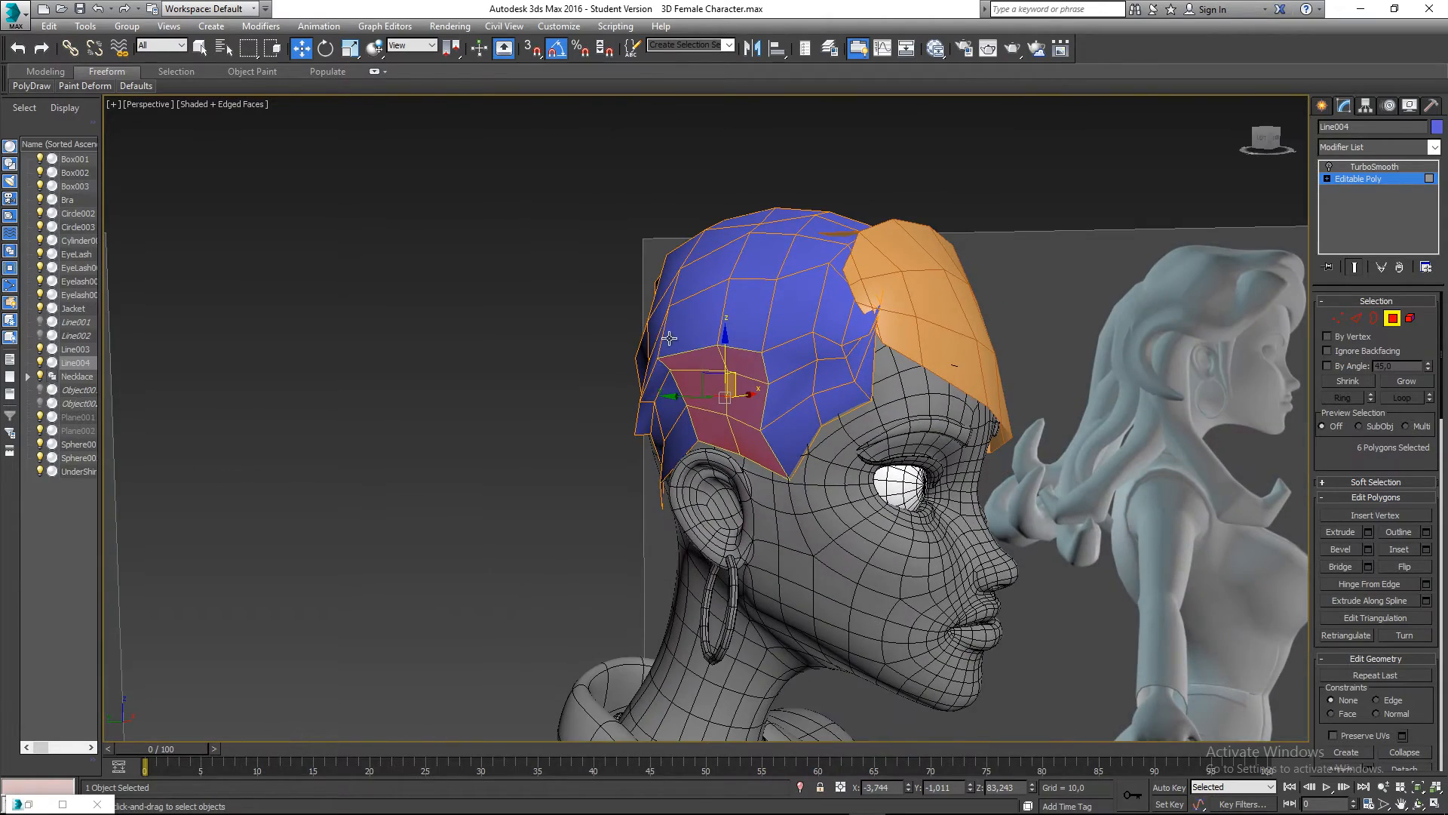
# - Try to grow a branch from the cap's back polygon down the neck with the Branches tool, and undo it
pyautogui.click(106, 72)
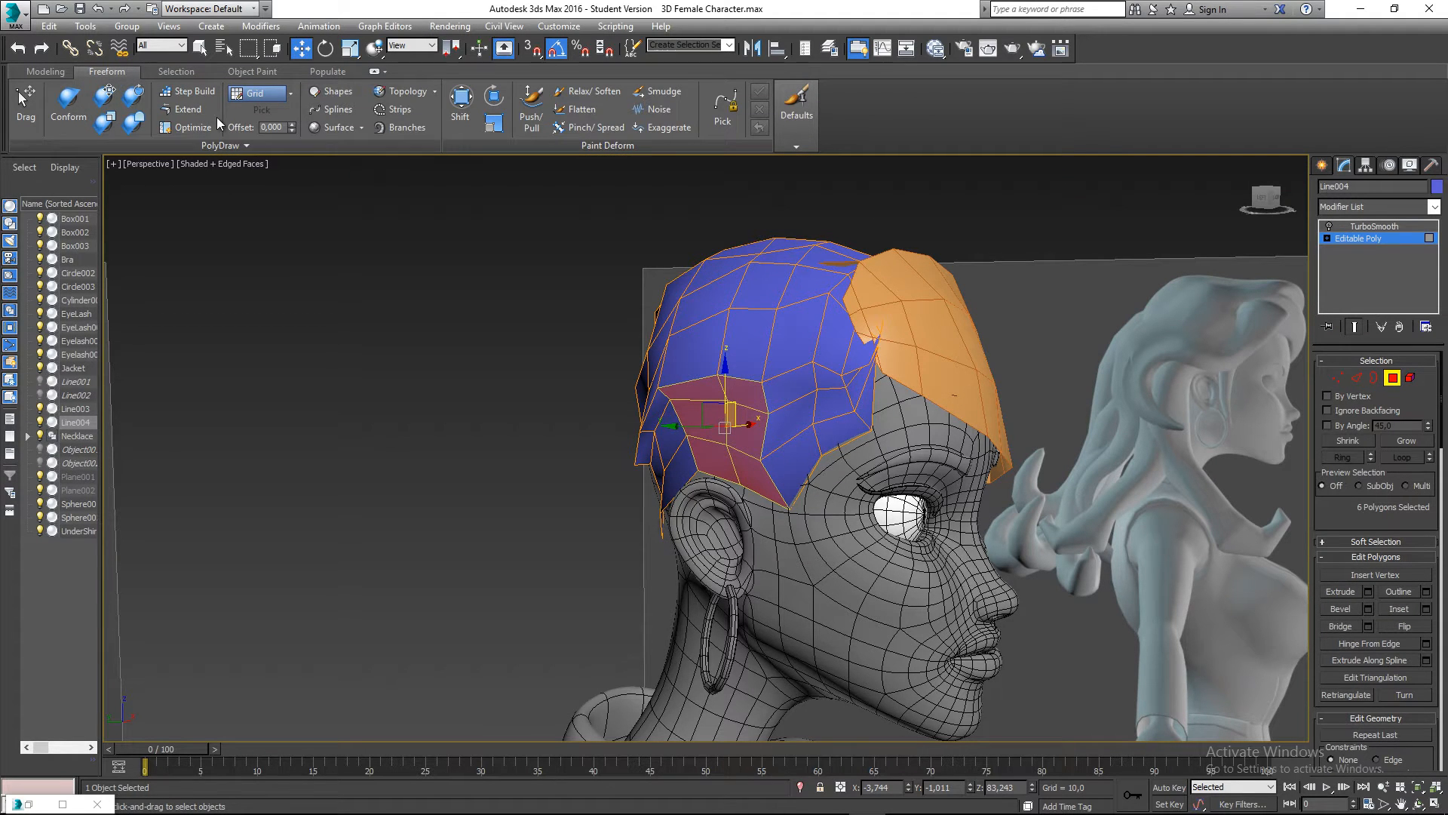
pyautogui.click(400, 128)
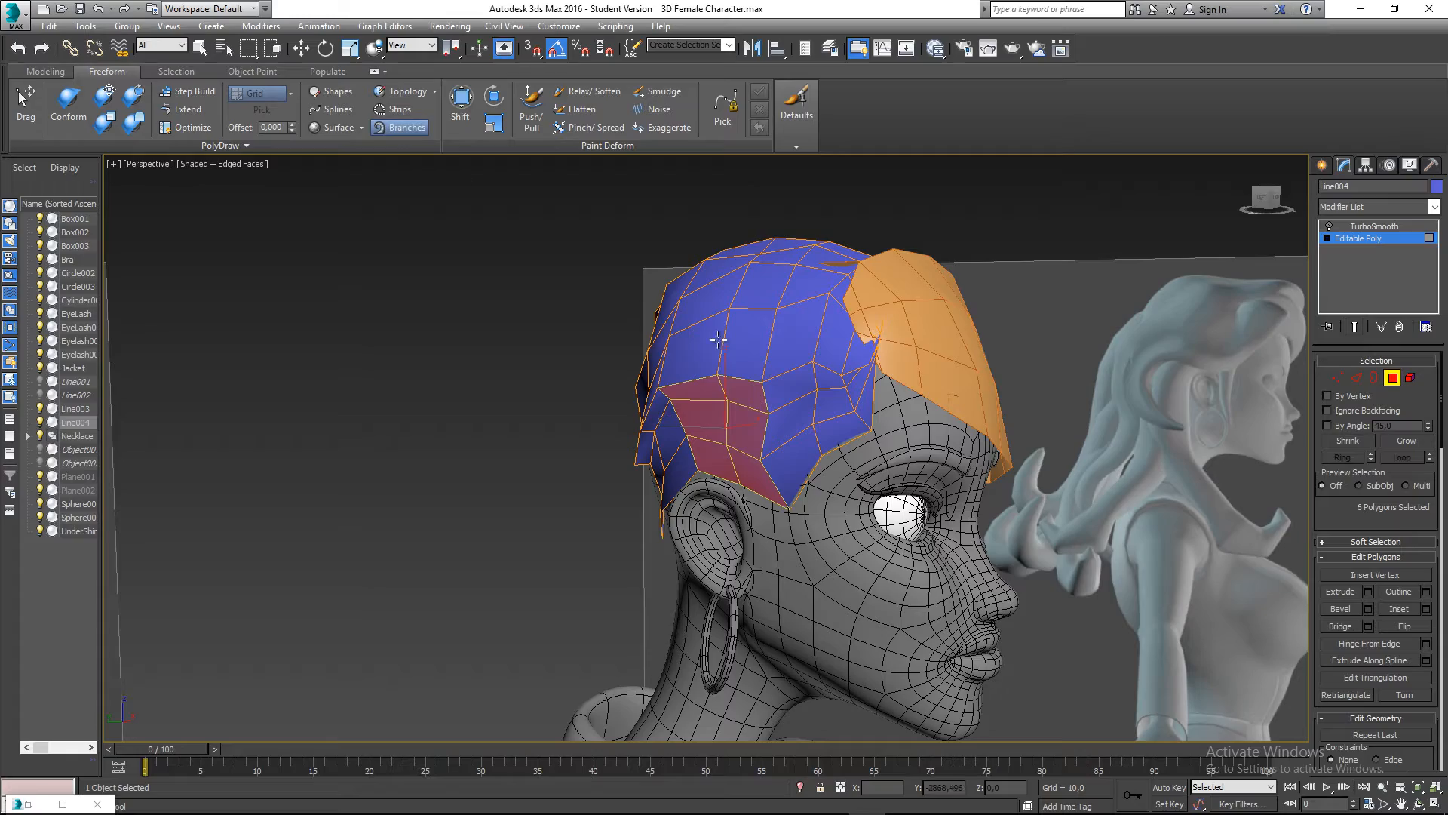
pyautogui.moveTo(706, 371); pyautogui.dragTo(639, 330, button='middle')
pyautogui.scroll(-5, 664, 309)
pyautogui.scroll(5, 638, 331)
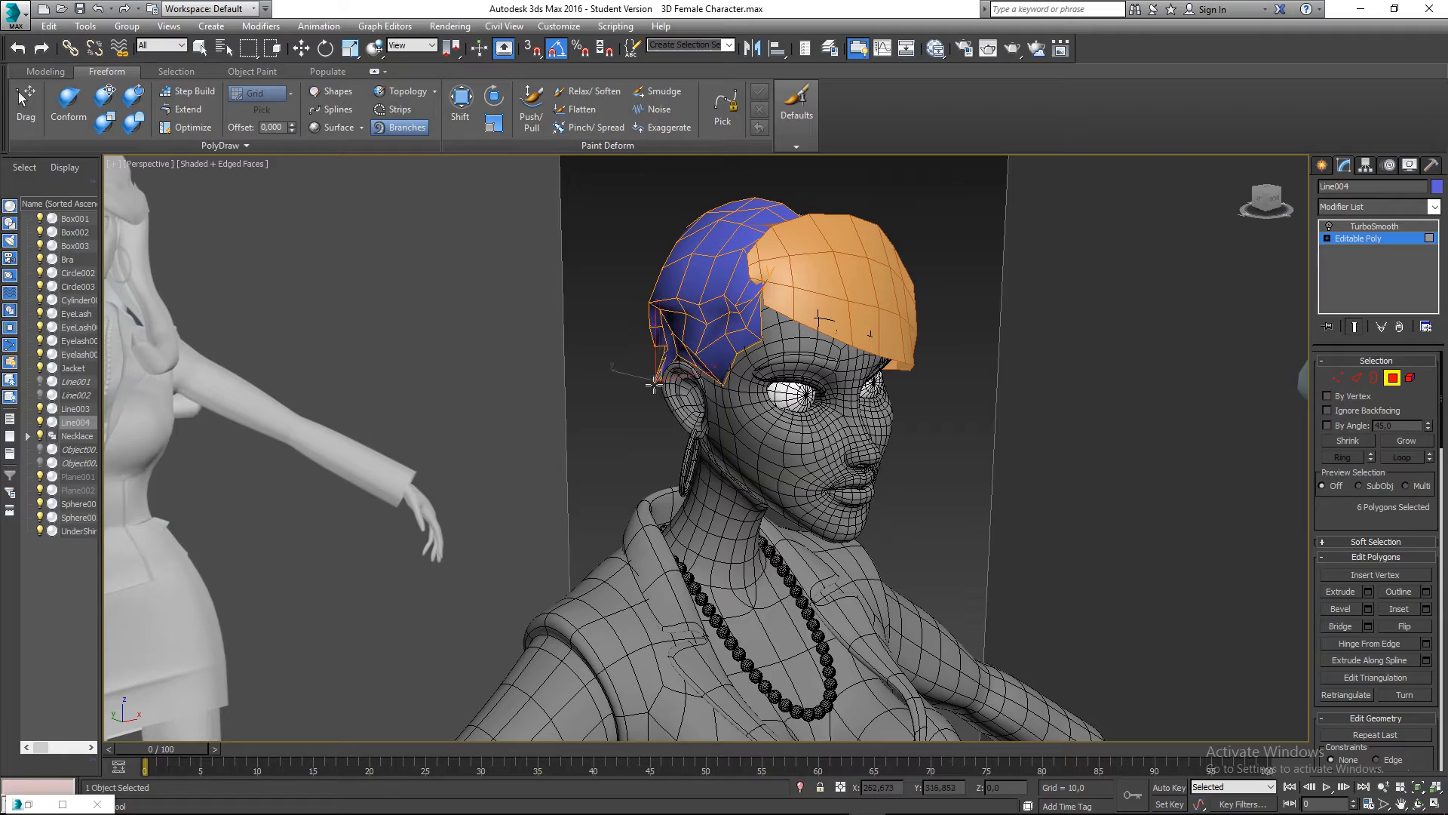
pyautogui.moveTo(653, 385); pyautogui.dragTo(501, 518)
pyautogui.keyDown('alt'); pyautogui.moveTo(501, 517); pyautogui.dragTo(721, 459, button='middle'); pyautogui.keyUp('alt')
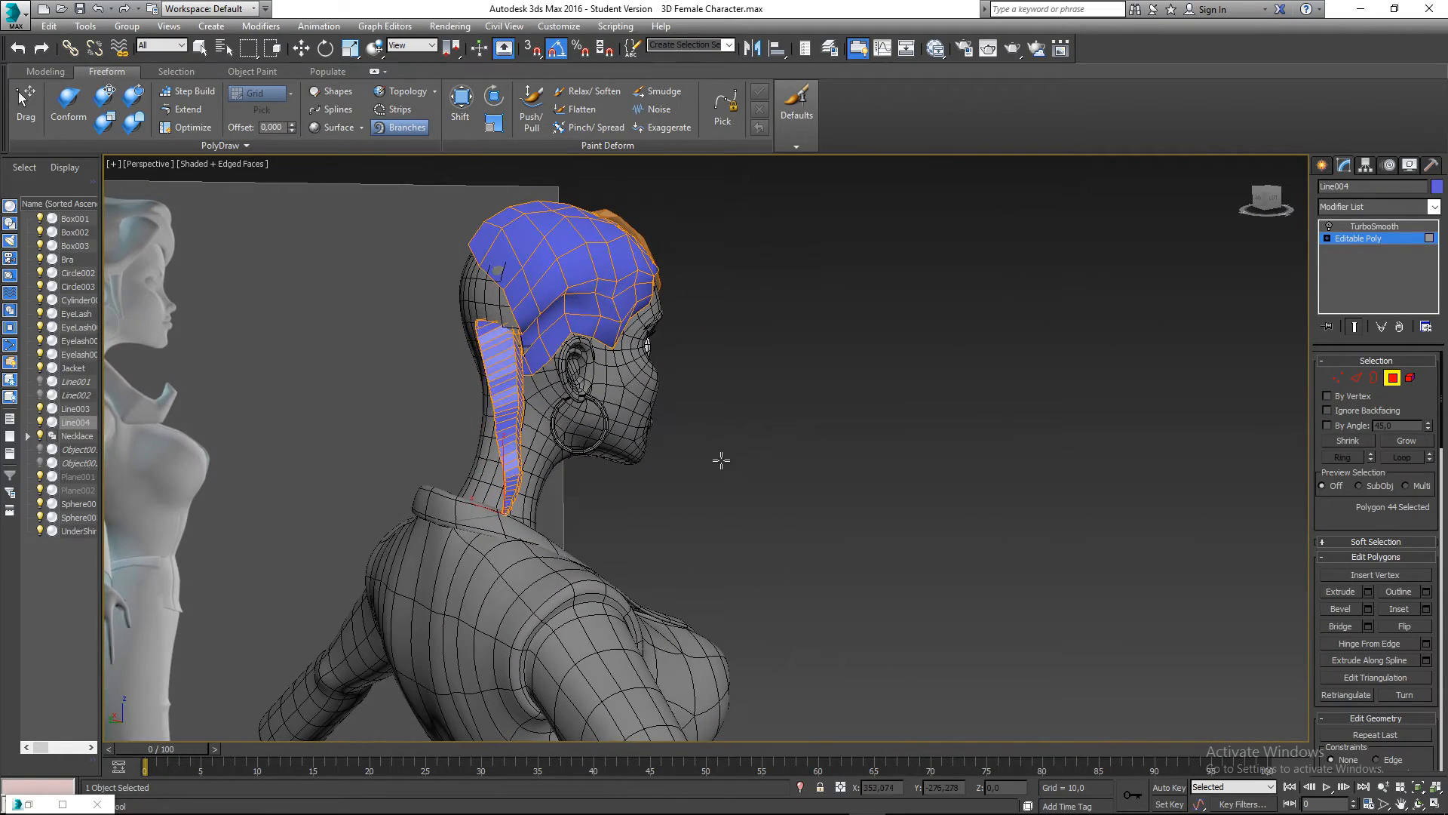
pyautogui.hotkey('ctrl', 'z')
pyautogui.moveTo(616, 345)
pyautogui.keyDown('alt'); pyautogui.mouseDown(button='middle')
pyautogui.moveTo(602, 345)
pyautogui.moveTo(631, 344)
pyautogui.mouseUp(button='middle'); pyautogui.keyUp('alt')
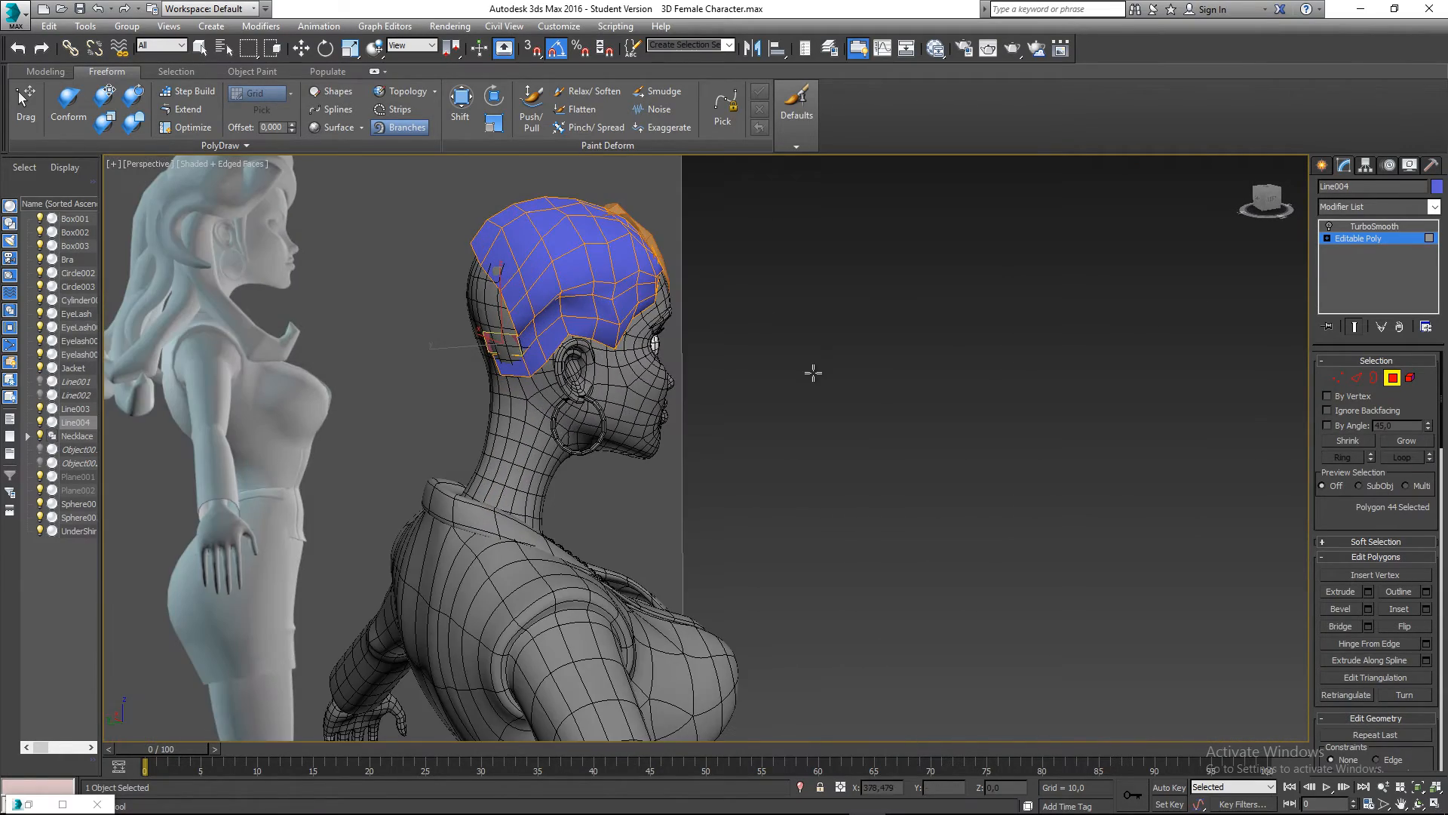
# - Select the block of four polygons on the cap directly above the ear
pyautogui.press('w')
pyautogui.click(573, 310)
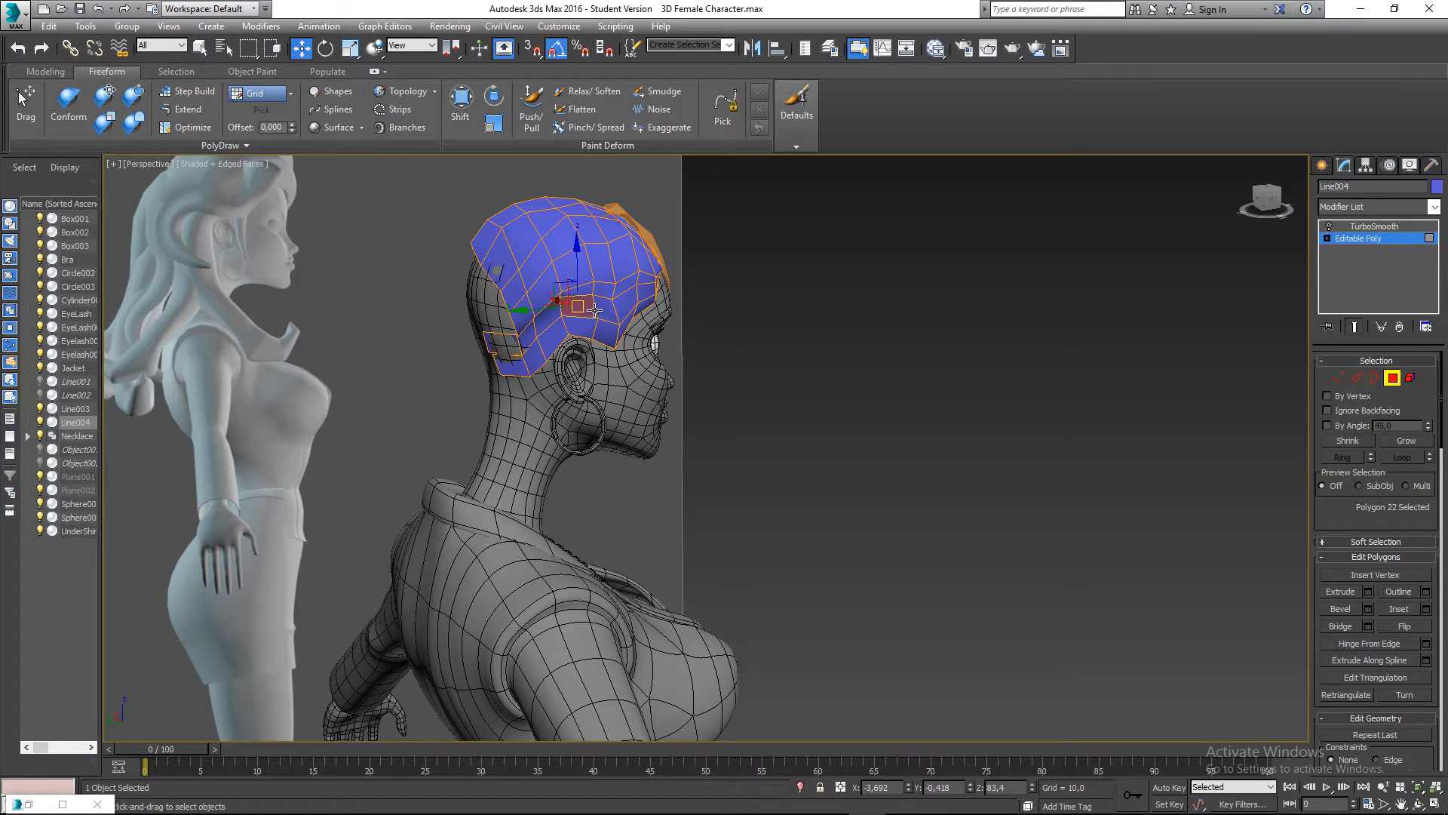
pyautogui.keyDown('ctrl'); pyautogui.click(604, 310); pyautogui.keyUp('ctrl')
pyautogui.keyDown('ctrl'); pyautogui.click(585, 326); pyautogui.keyUp('ctrl')
pyautogui.keyDown('ctrl'); pyautogui.click(605, 327); pyautogui.keyUp('ctrl')
pyautogui.keyDown('alt'); pyautogui.moveTo(605, 327); pyautogui.dragTo(562, 344, button='middle'); pyautogui.keyUp('alt')
# - Try to draw a branch out from the four selected polygons above the ear with the Branches tool, and undo it
pyautogui.click(404, 127)
pyautogui.moveTo(562, 344)
pyautogui.keyDown('alt'); pyautogui.mouseDown(button='middle')
pyautogui.moveTo(650, 376)
pyautogui.moveTo(574, 348)
pyautogui.mouseUp(button='middle'); pyautogui.keyUp('alt')
pyautogui.moveTo(591, 338)
pyautogui.mouseDown()
pyautogui.moveTo(664, 391)
pyautogui.moveTo(680, 471)
pyautogui.moveTo(636, 568)
pyautogui.moveTo(697, 655)
pyautogui.moveTo(883, 508)
pyautogui.moveTo(1115, 508)
pyautogui.moveTo(858, 622)
pyautogui.mouseUp()
pyautogui.keyDown('alt'); pyautogui.moveTo(858, 622); pyautogui.dragTo(757, 377, button='middle'); pyautogui.keyUp('alt')
pyautogui.hotkey('ctrl', 'z')
pyautogui.scroll(8, 753, 364)
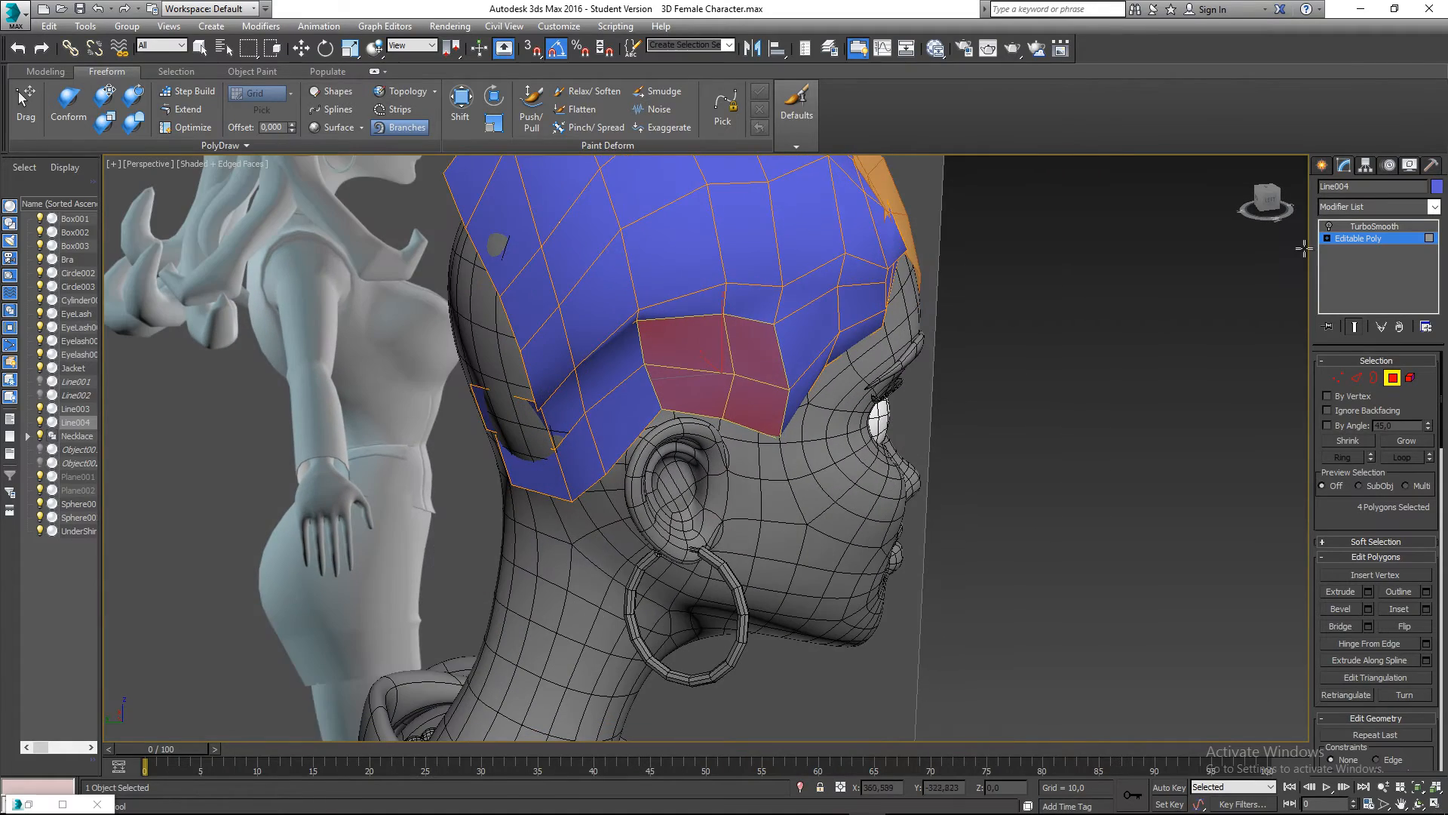
# - Try twice to draw a branch down from the four selected polygons with TurboSmooth shown, undoing each and hiding the smoothing again
pyautogui.click(1329, 227)
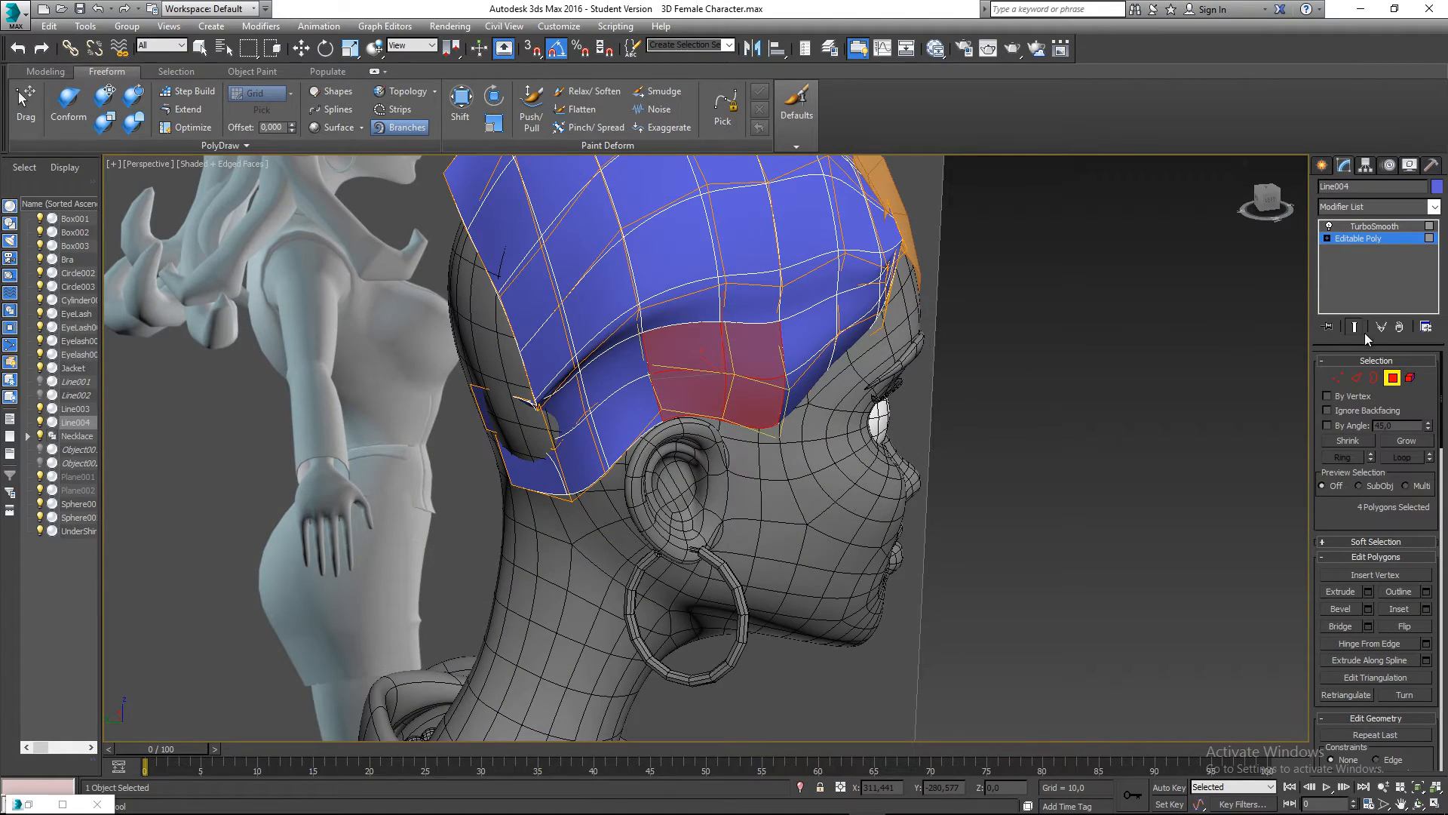
pyautogui.keyDown('alt'); pyautogui.moveTo(1051, 426); pyautogui.dragTo(975, 425, button='middle'); pyautogui.keyUp('alt')
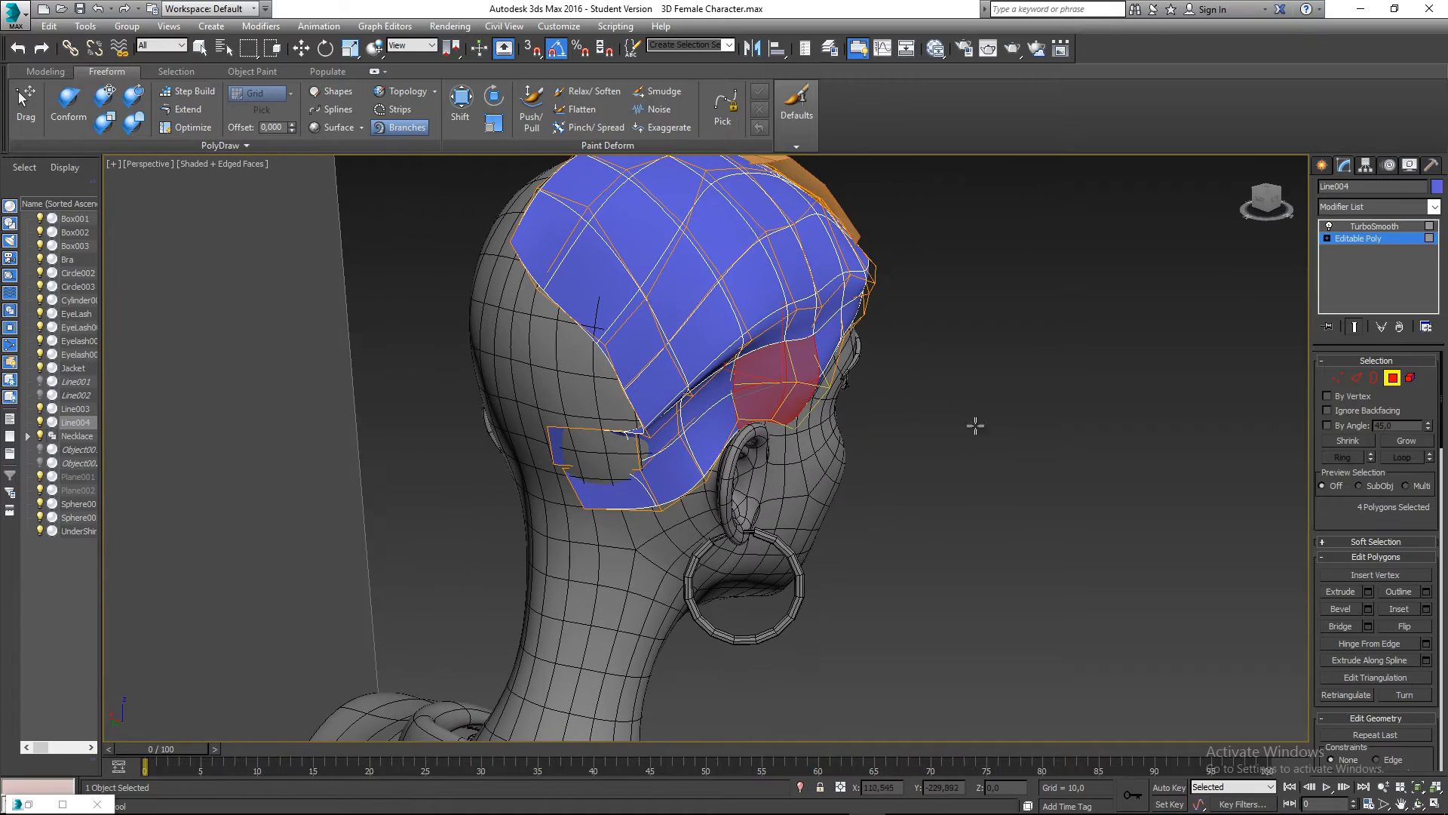
pyautogui.moveTo(774, 381)
pyautogui.mouseDown()
pyautogui.moveTo(813, 498)
pyautogui.moveTo(817, 571)
pyautogui.mouseUp()
pyautogui.hotkey('ctrl', 'z')
pyautogui.hotkey('shift', 'z')
pyautogui.hotkey('shift', 'z')
pyautogui.hotkey('shift', 'z')
pyautogui.hotkey('shift', 'z')
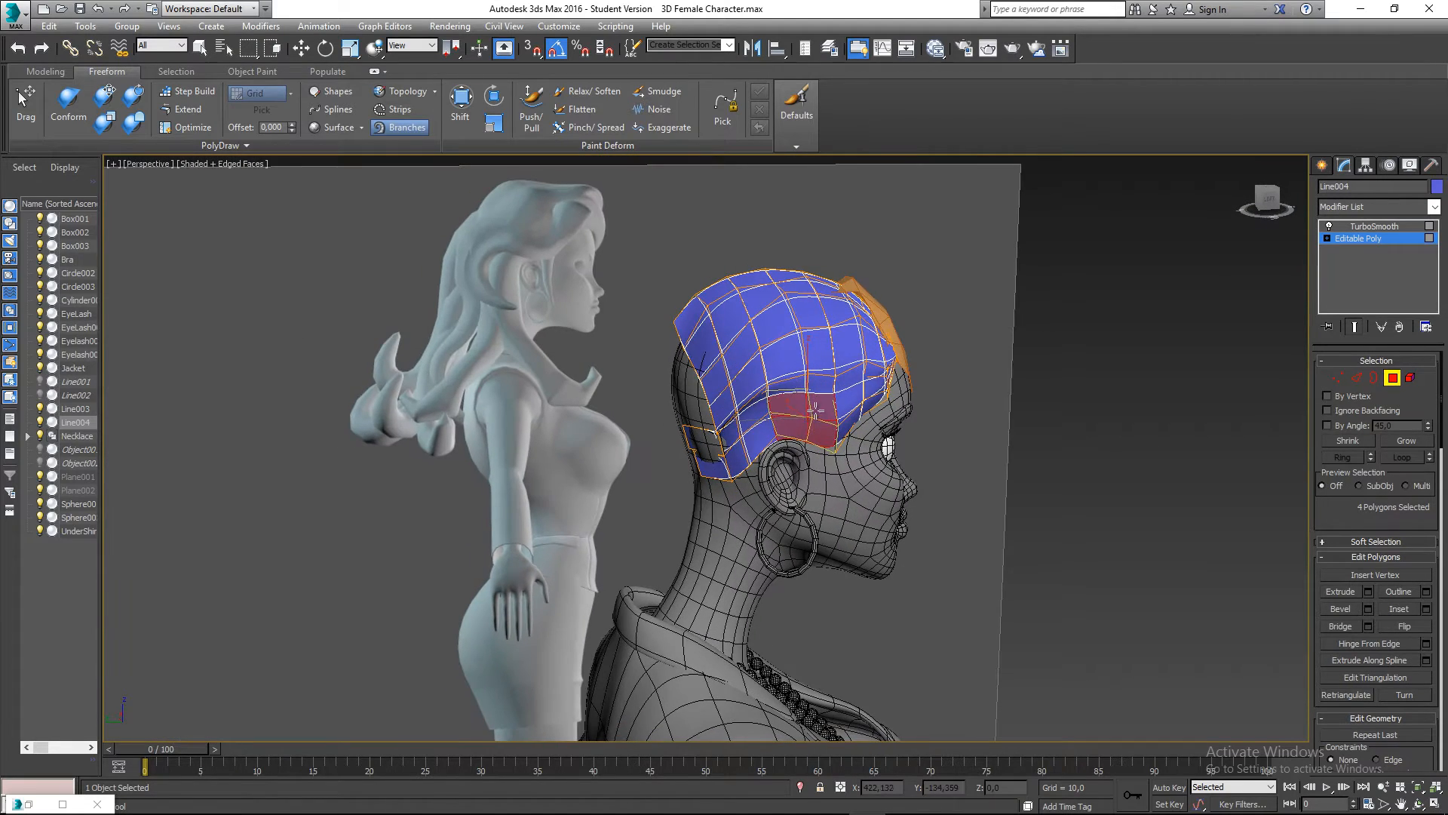
pyautogui.moveTo(792, 408)
pyautogui.mouseDown()
pyautogui.moveTo(777, 537)
pyautogui.moveTo(828, 586)
pyautogui.mouseUp()
pyautogui.hotkey('ctrl', 'z')
pyautogui.click(1330, 227)
pyautogui.keyDown('alt'); pyautogui.moveTo(854, 408); pyautogui.dragTo(811, 411, button='middle'); pyautogui.keyUp('alt')
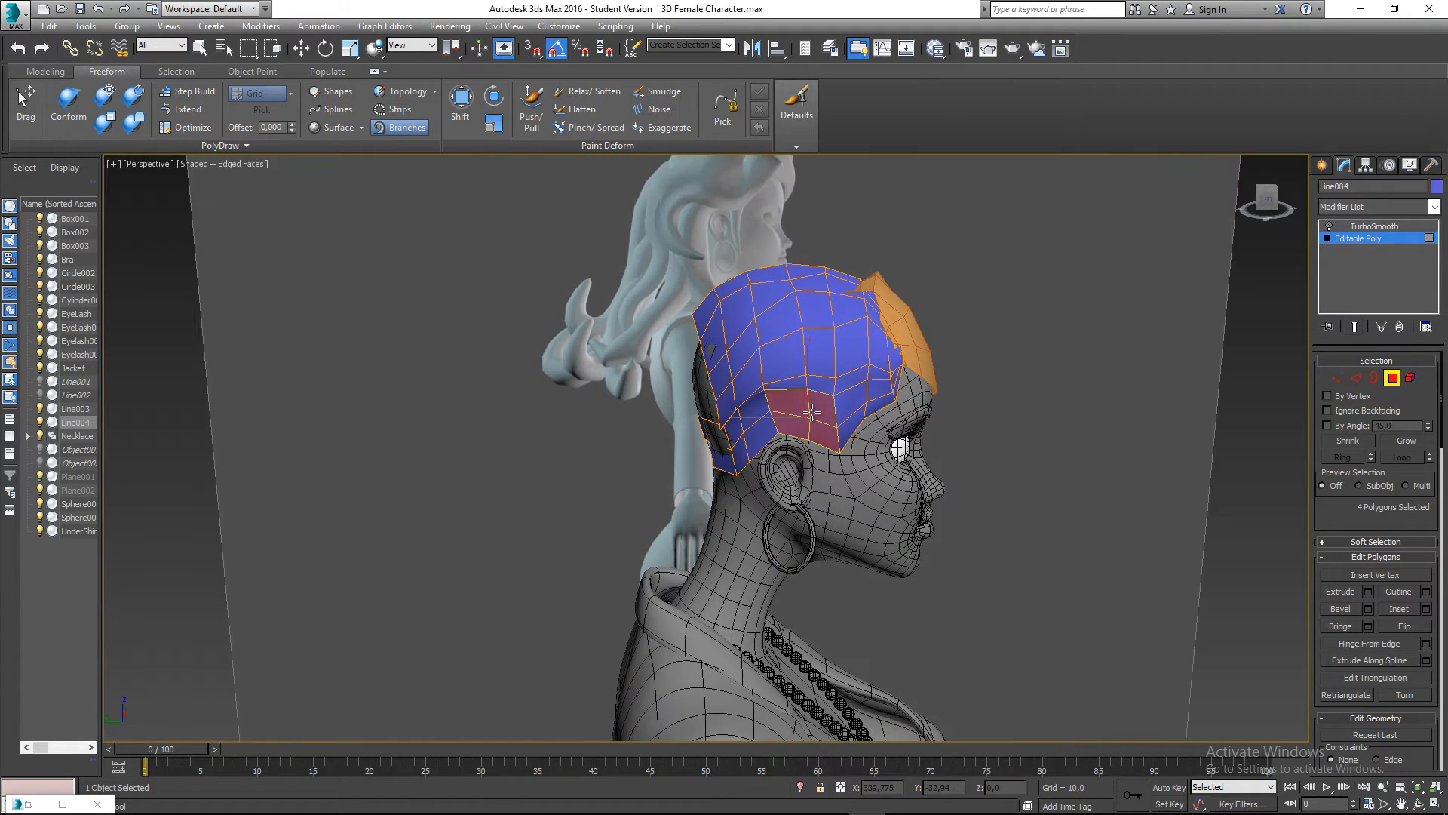
# - Try to draw a tapered branch from the unsmoothed cap's selected polygons back across the neck to the collar, and undo it
pyautogui.moveTo(806, 418)
pyautogui.mouseDown()
pyautogui.moveTo(743, 520)
pyautogui.moveTo(658, 568)
pyautogui.mouseUp()
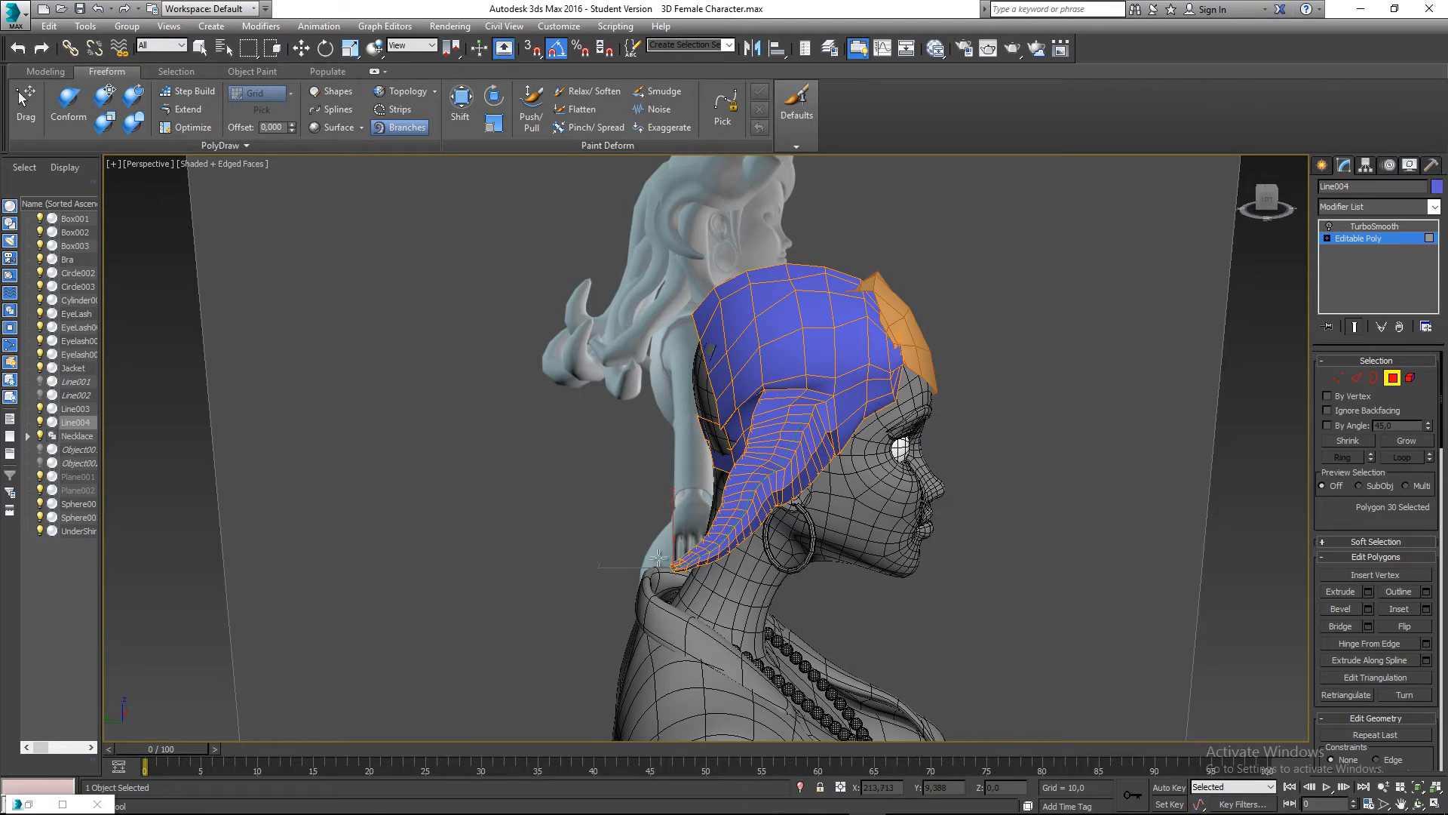
pyautogui.moveTo(658, 567)
pyautogui.keyDown('alt'); pyautogui.mouseDown(button='middle')
pyautogui.moveTo(802, 527)
pyautogui.moveTo(594, 320)
pyautogui.mouseUp(button='middle'); pyautogui.keyUp('alt')
pyautogui.hotkey('ctrl', 'z')
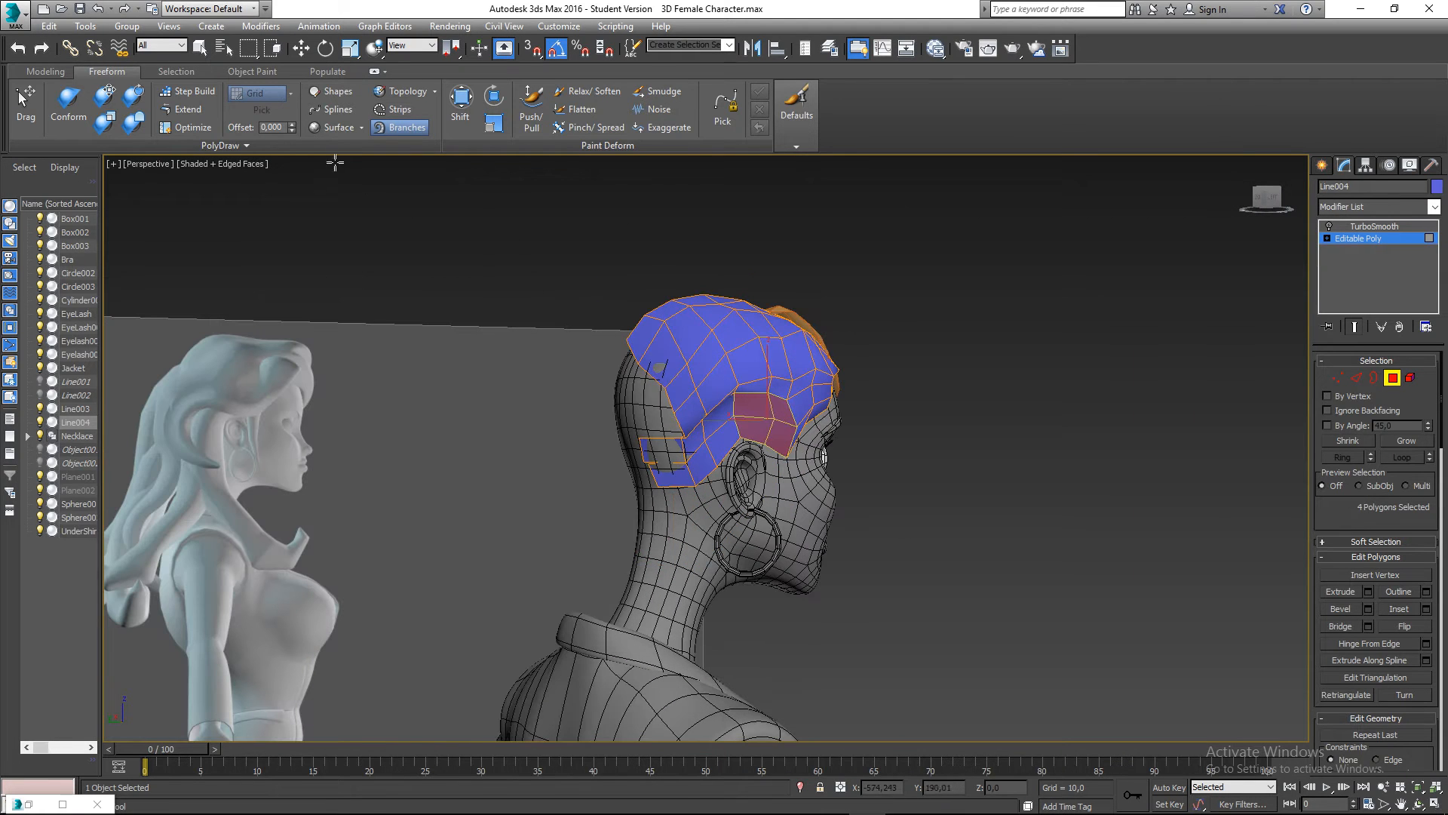
# - Adjust the Branch Taper setting of the Branches tool so that drawn strands keep more of their width
pyautogui.click(244, 145)
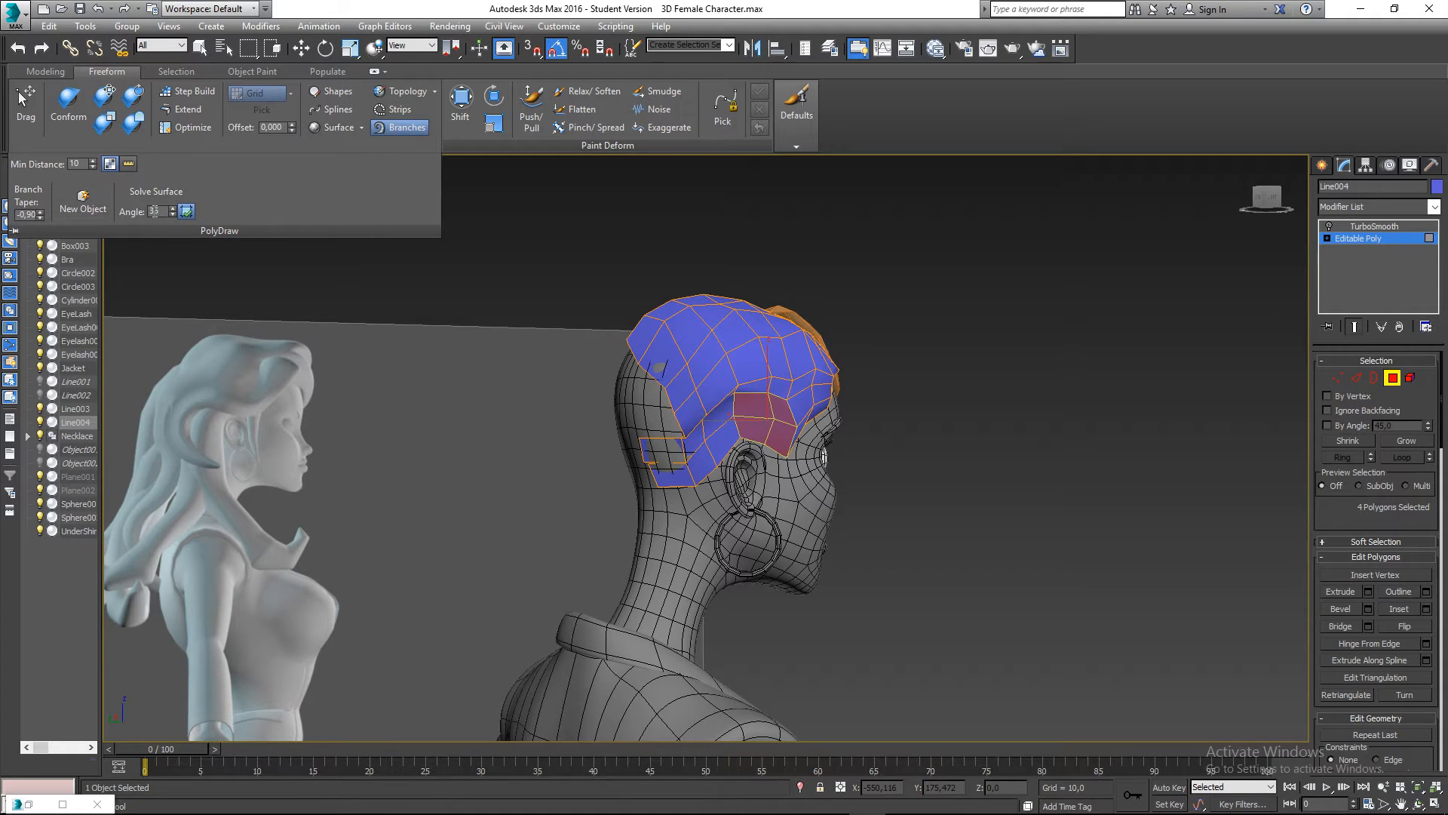
pyautogui.moveTo(158, 211); pyautogui.dragTo(99, 215)
pyautogui.click(40, 219)
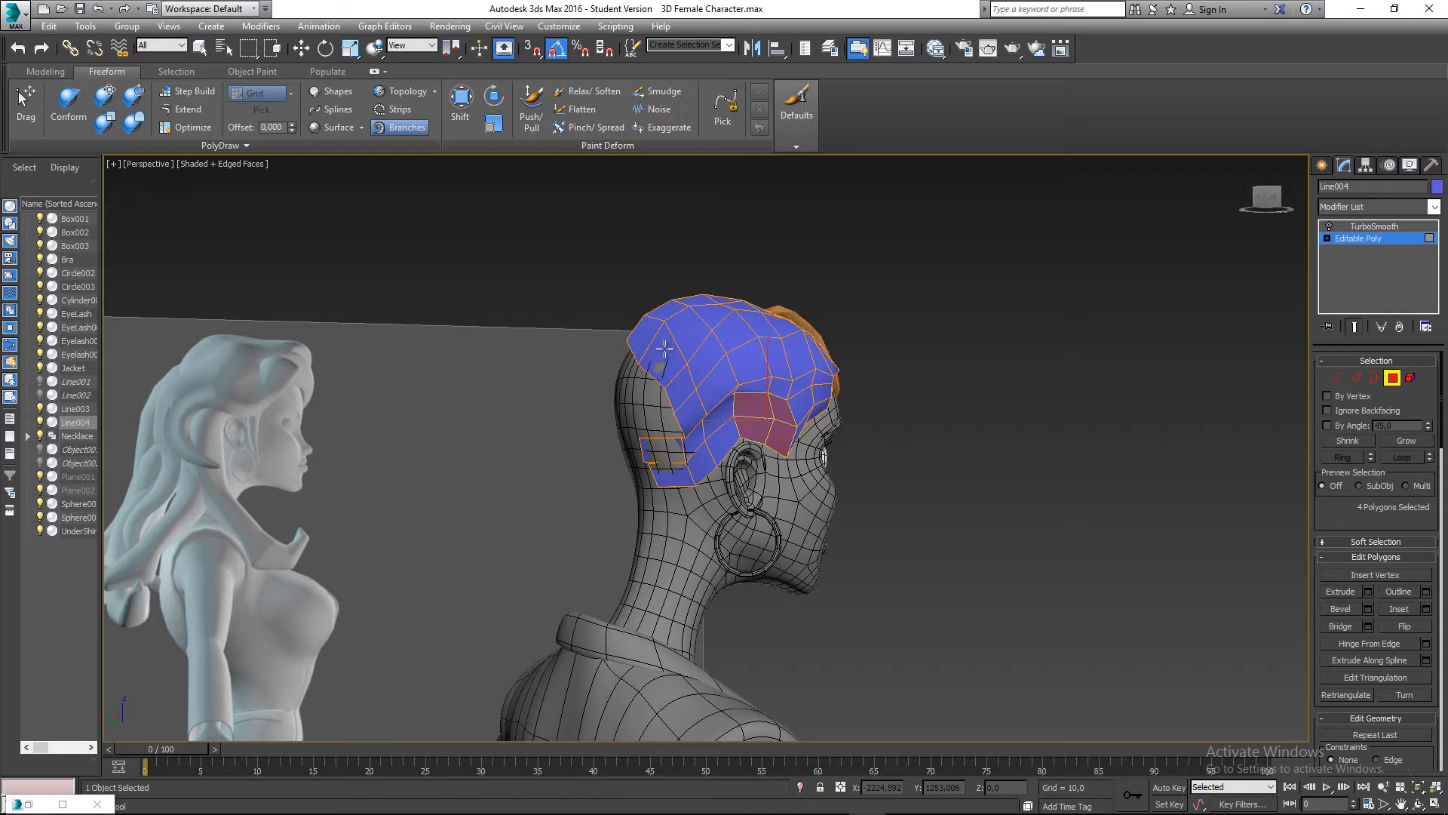
# - Try to draw a long wavy branch from the polygons above the ear to behind the shoulder, and undo it
pyautogui.moveTo(757, 422)
pyautogui.keyDown('alt'); pyautogui.mouseDown(button='middle')
pyautogui.moveTo(679, 456)
pyautogui.moveTo(744, 436)
pyautogui.mouseUp(button='middle'); pyautogui.keyUp('alt')
pyautogui.moveTo(771, 421)
pyautogui.mouseDown()
pyautogui.moveTo(604, 473)
pyautogui.moveTo(495, 468)
pyautogui.moveTo(307, 530)
pyautogui.mouseUp()
pyautogui.keyDown('alt'); pyautogui.moveTo(401, 459); pyautogui.dragTo(724, 469, button='middle'); pyautogui.keyUp('alt')
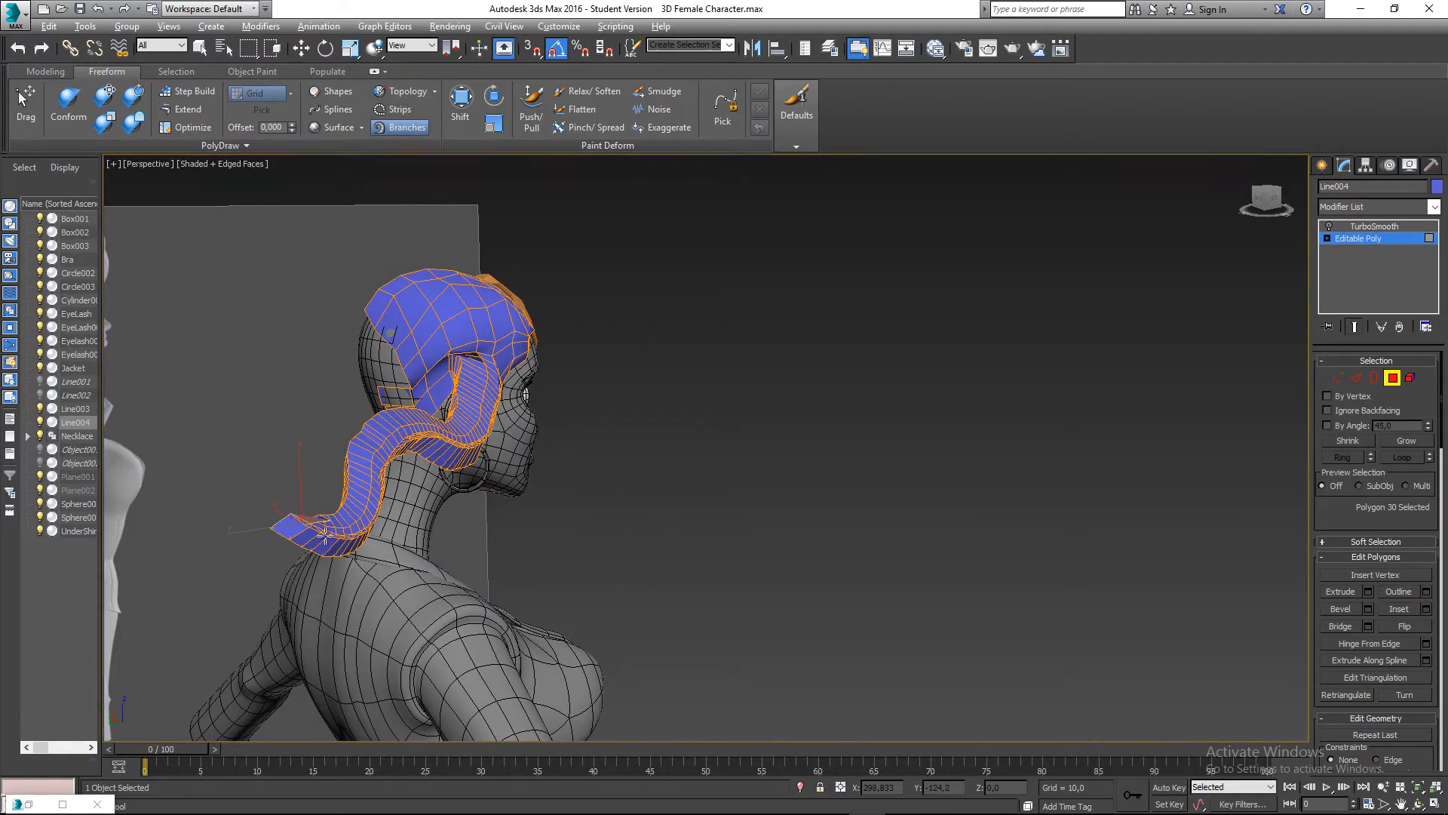
pyautogui.keyDown('alt'); pyautogui.moveTo(293, 514); pyautogui.dragTo(267, 534, button='middle'); pyautogui.keyUp('alt')
pyautogui.keyDown('alt'); pyautogui.moveTo(387, 529); pyautogui.dragTo(603, 379, button='middle'); pyautogui.keyUp('alt')
pyautogui.hotkey('ctrl', 'z')
# - Try to draw a short branch outward from the polygons above the ear, viewed from behind the head, and undo it
pyautogui.moveTo(682, 294)
pyautogui.keyDown('alt'); pyautogui.mouseDown(button='middle')
pyautogui.moveTo(715, 298)
pyautogui.moveTo(701, 297)
pyautogui.mouseUp(button='middle'); pyautogui.keyUp('alt')
pyautogui.scroll(2, 656, 281)
pyautogui.moveTo(682, 298); pyautogui.dragTo(767, 390)
pyautogui.hotkey('ctrl', 'z')
pyautogui.hotkey('ctrl', 'z')
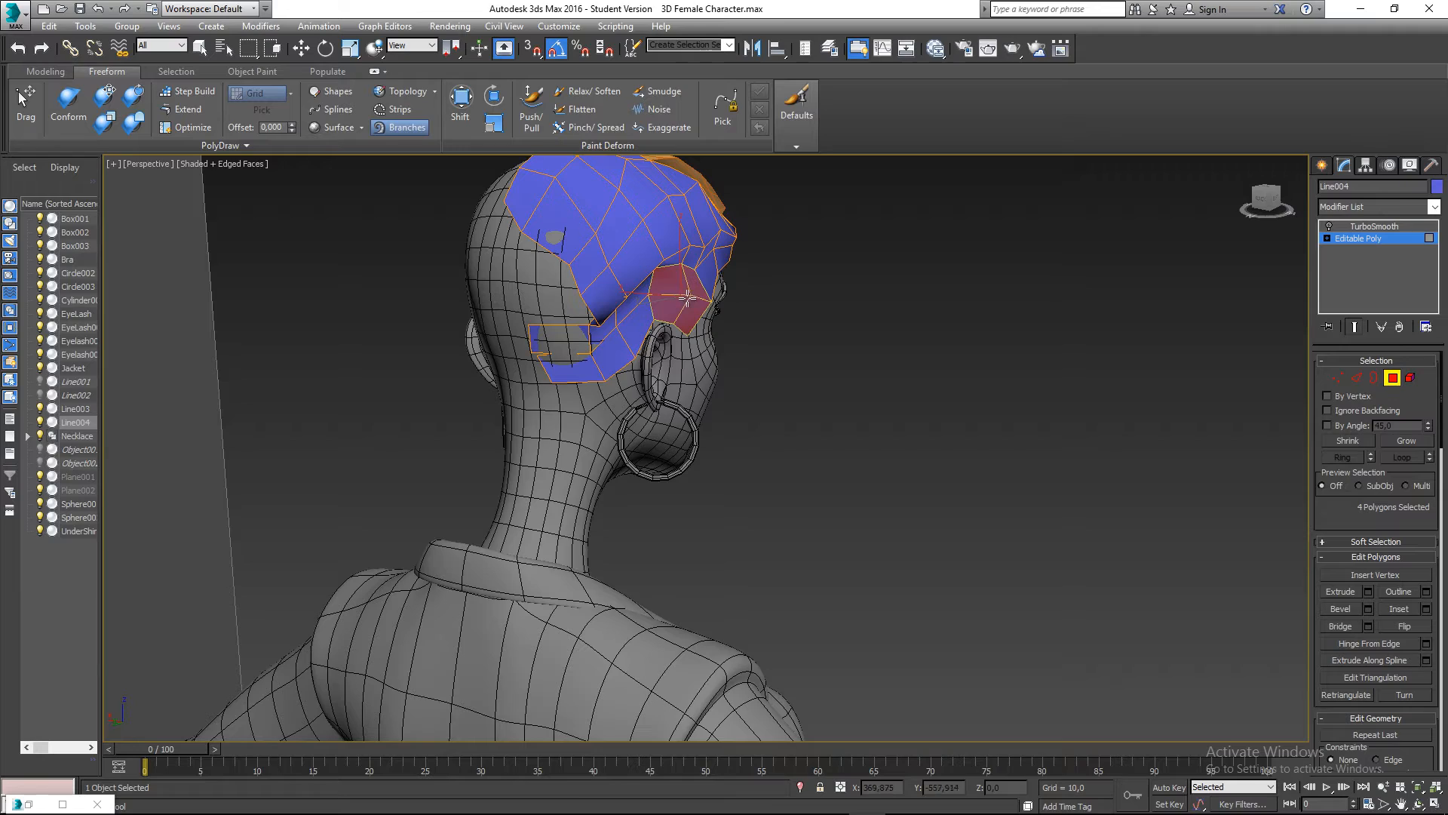
# - Draw a wavy hair strand with Branches from the four polygons above the ear down to the shoulder, and leave polygon editing
pyautogui.moveTo(688, 299)
pyautogui.mouseDown()
pyautogui.moveTo(735, 354)
pyautogui.moveTo(764, 429)
pyautogui.moveTo(743, 558)
pyautogui.moveTo(814, 582)
pyautogui.mouseUp()
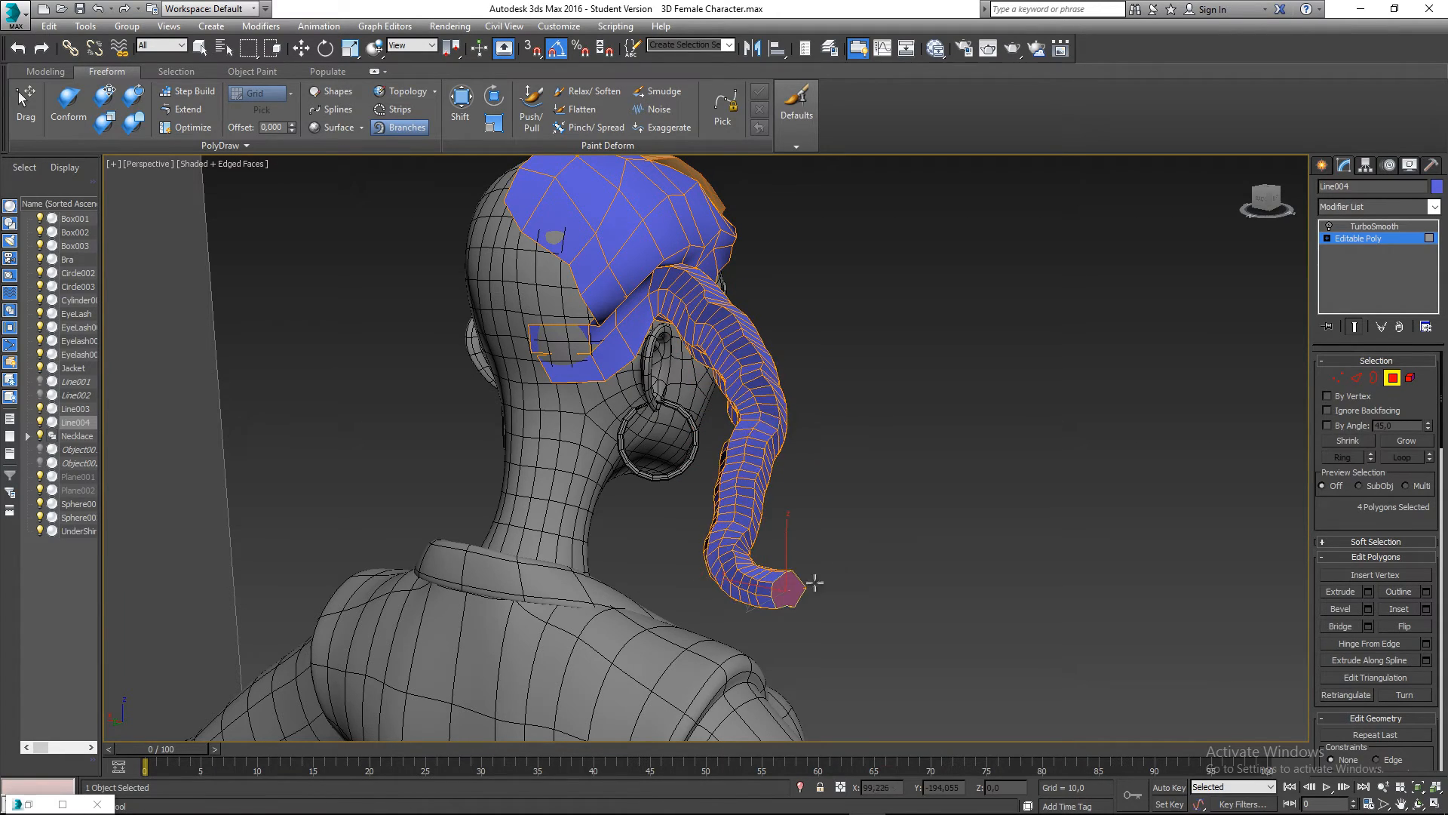
pyautogui.keyDown('alt'); pyautogui.moveTo(815, 583); pyautogui.dragTo(1246, 463, button='middle'); pyautogui.keyUp('alt')
pyautogui.click(1392, 378)
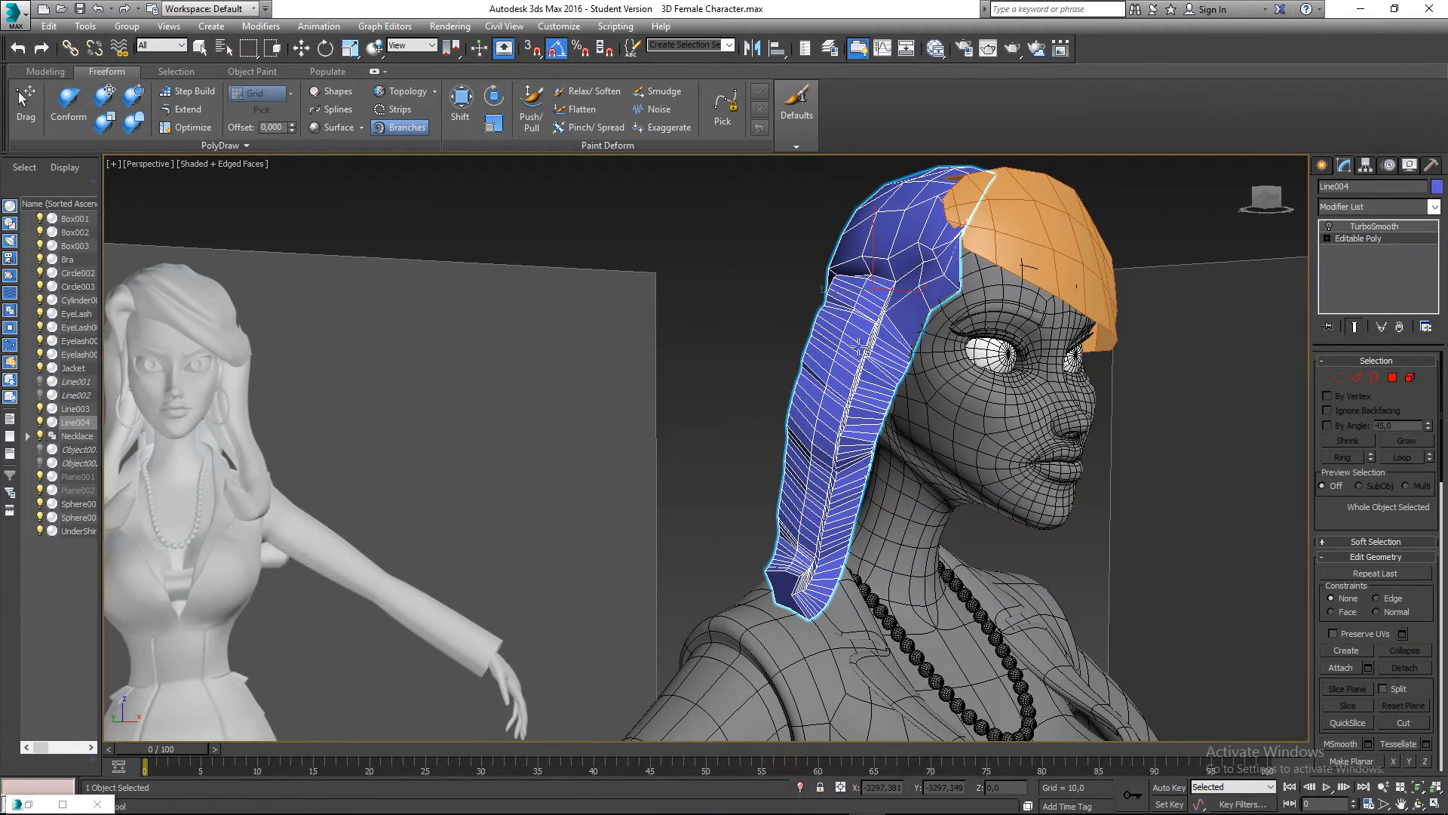
# - Turn on the TurboSmooth result for the cap and its new strand, and check the smoothed shape outside sub-object editing
pyautogui.keyDown('alt'); pyautogui.moveTo(955, 343); pyautogui.dragTo(922, 369, button='middle'); pyautogui.keyUp('alt')
pyautogui.click(1330, 226)
pyautogui.click(1410, 378)
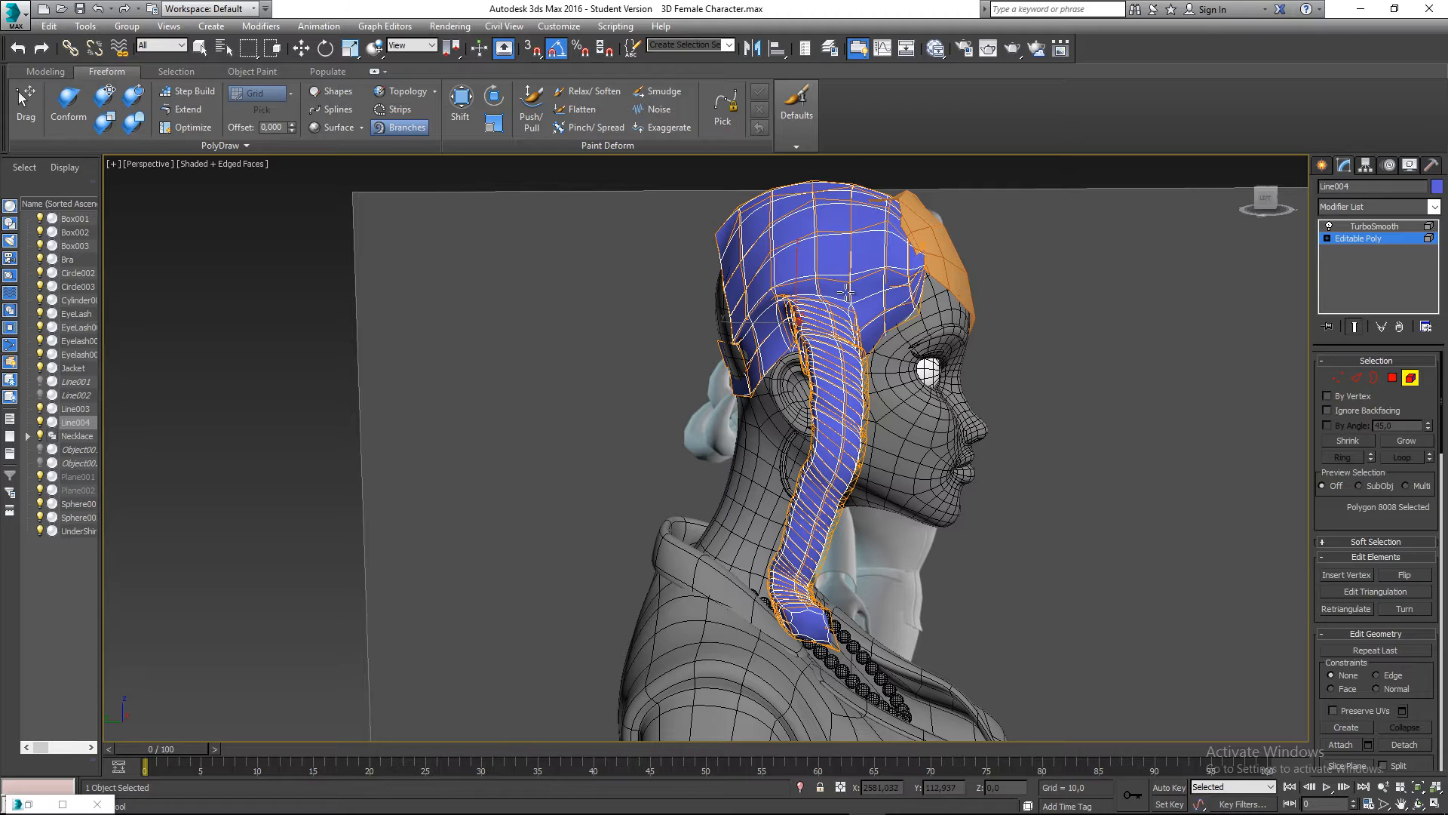
pyautogui.keyDown('alt'); pyautogui.moveTo(1055, 368); pyautogui.dragTo(1058, 382, button='middle'); pyautogui.keyUp('alt')
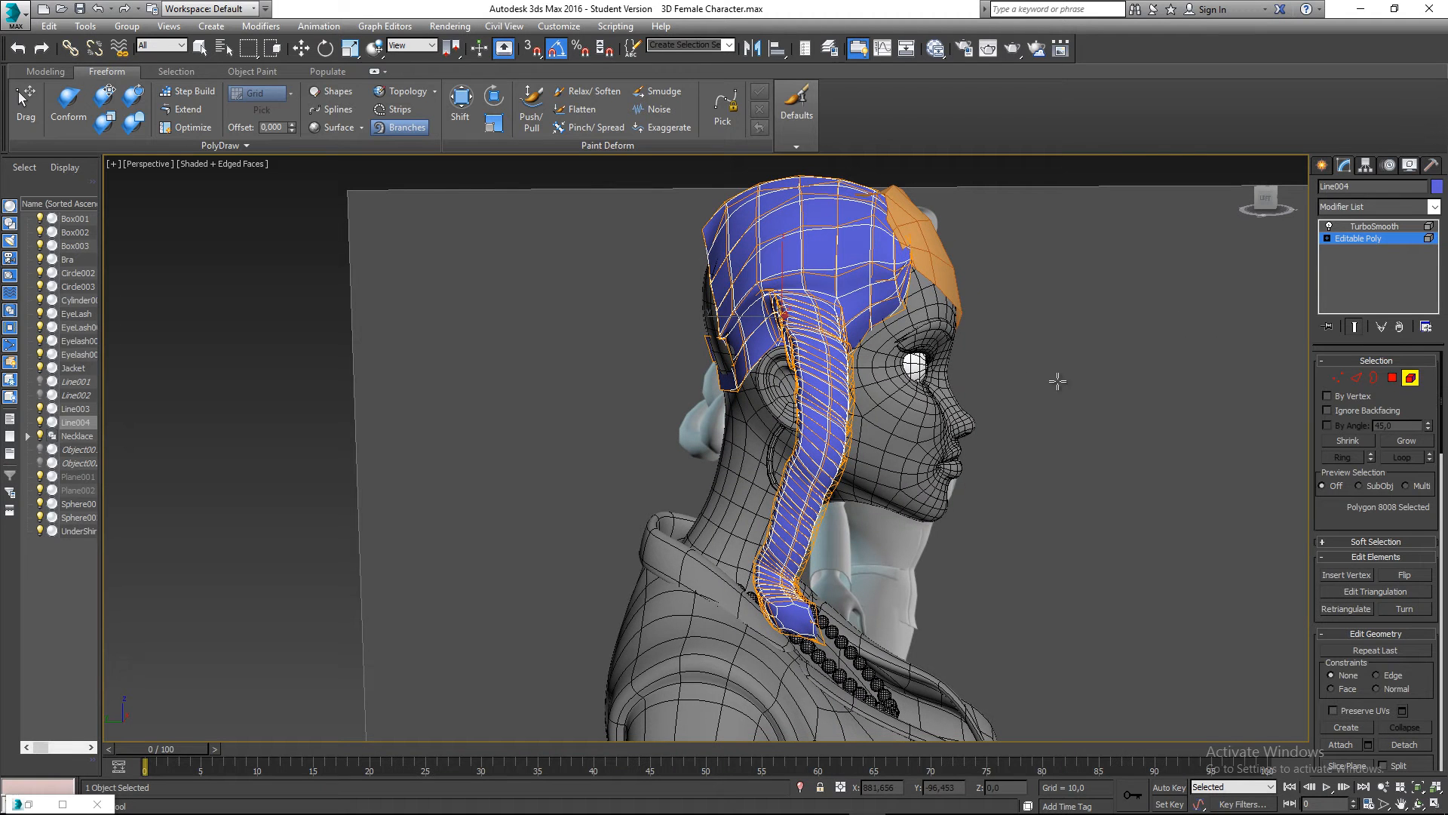
pyautogui.click(1410, 378)
pyautogui.keyDown('alt'); pyautogui.moveTo(825, 319); pyautogui.dragTo(868, 324, button='middle'); pyautogui.keyUp('alt')
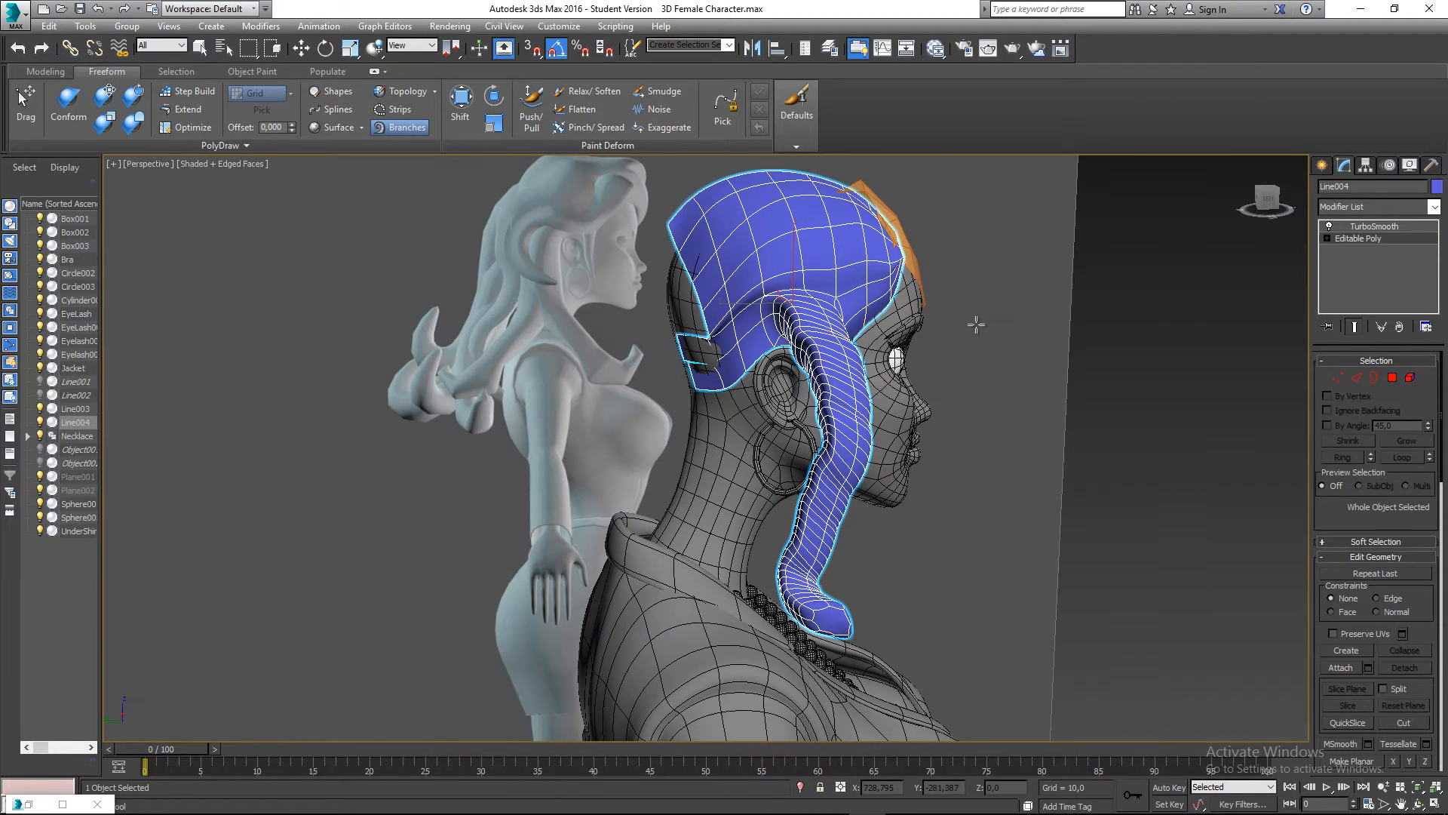
# - Relax the whole cap-and-strand element in the Editable Poly with an amount of 0.5 and 1 iteration
pyautogui.press('w')
pyautogui.click(975, 289)
pyautogui.click(799, 267)
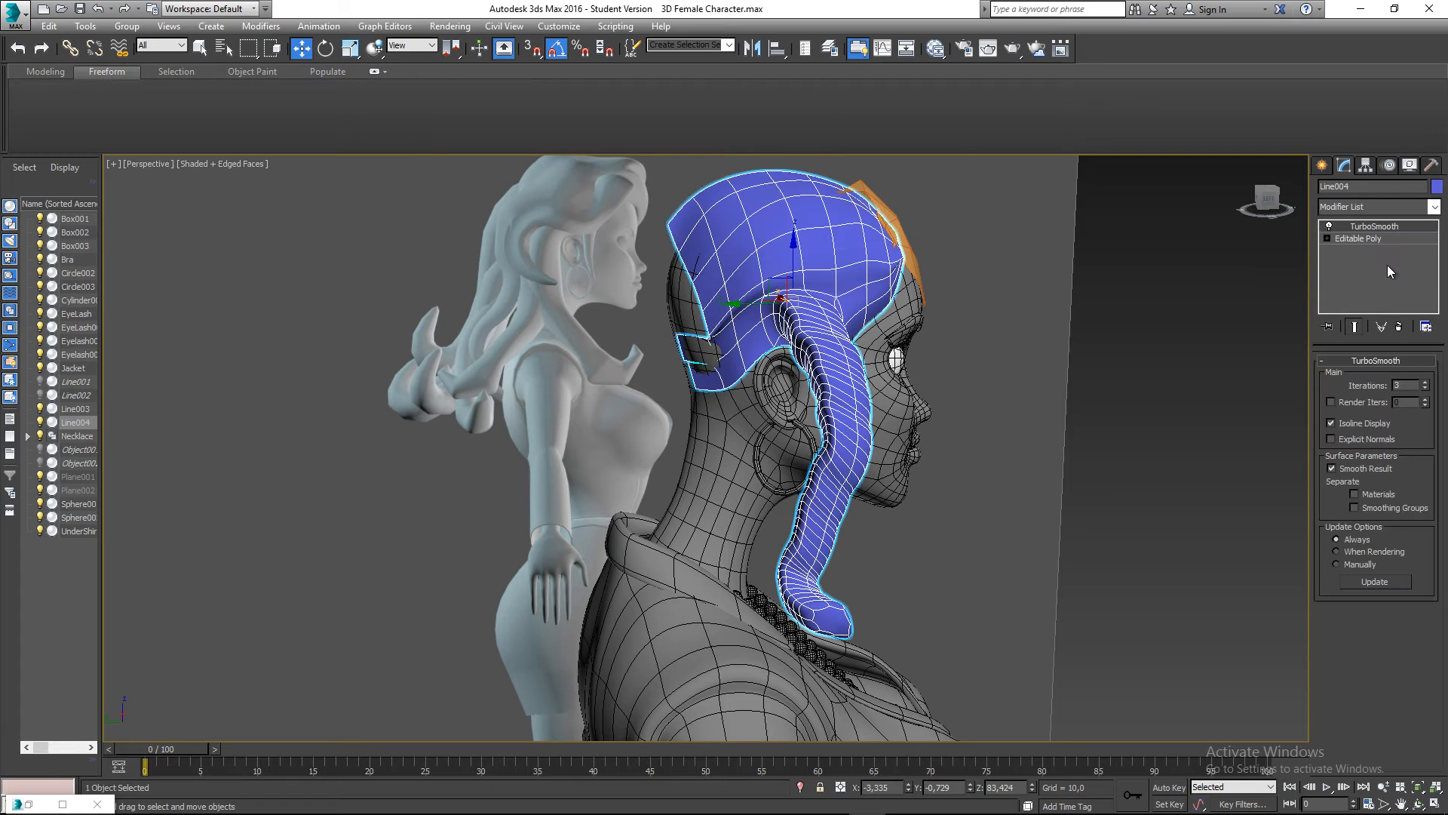
pyautogui.click(1375, 239)
pyautogui.click(775, 264)
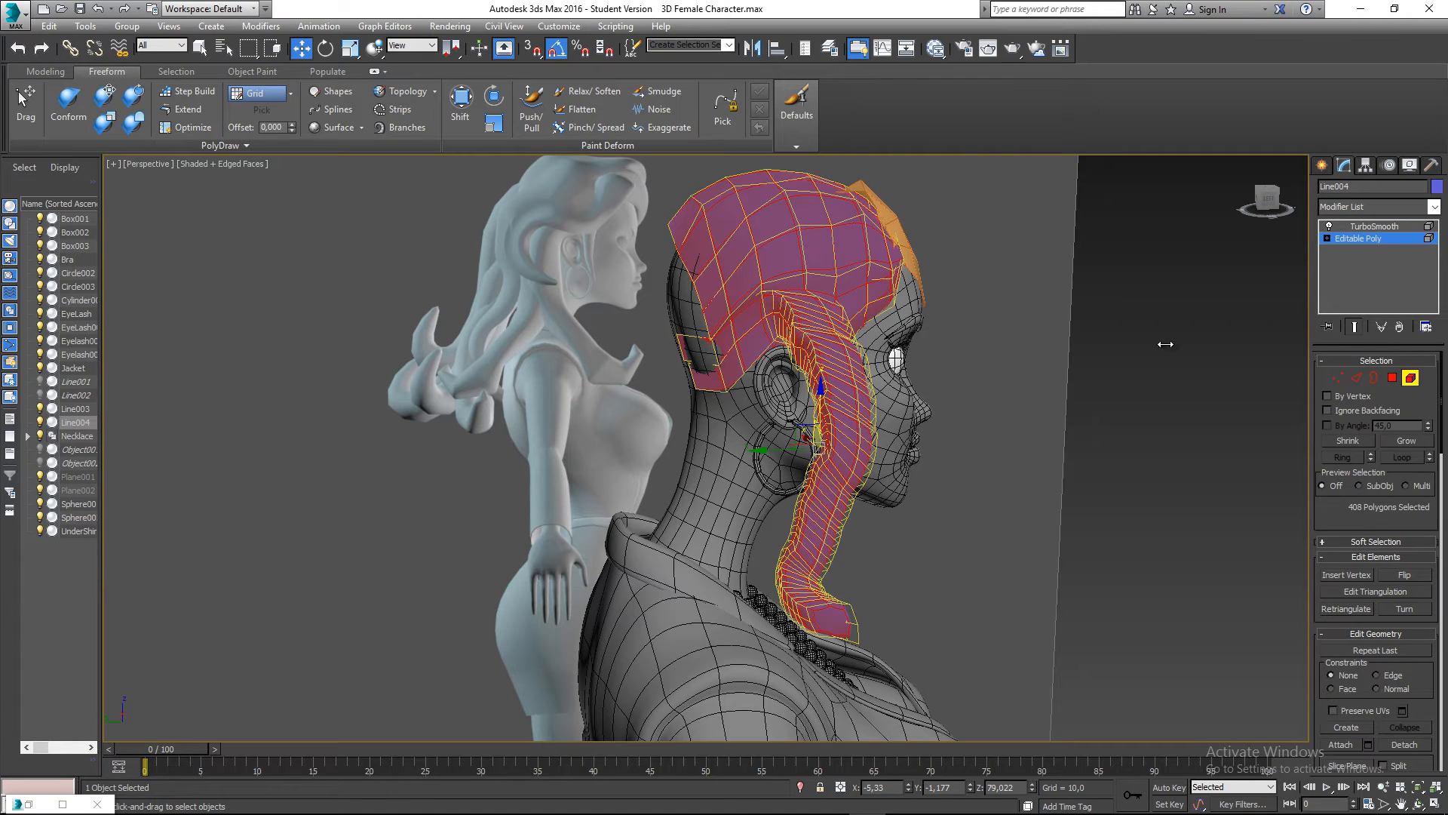
pyautogui.scroll(-10, 1391, 510)
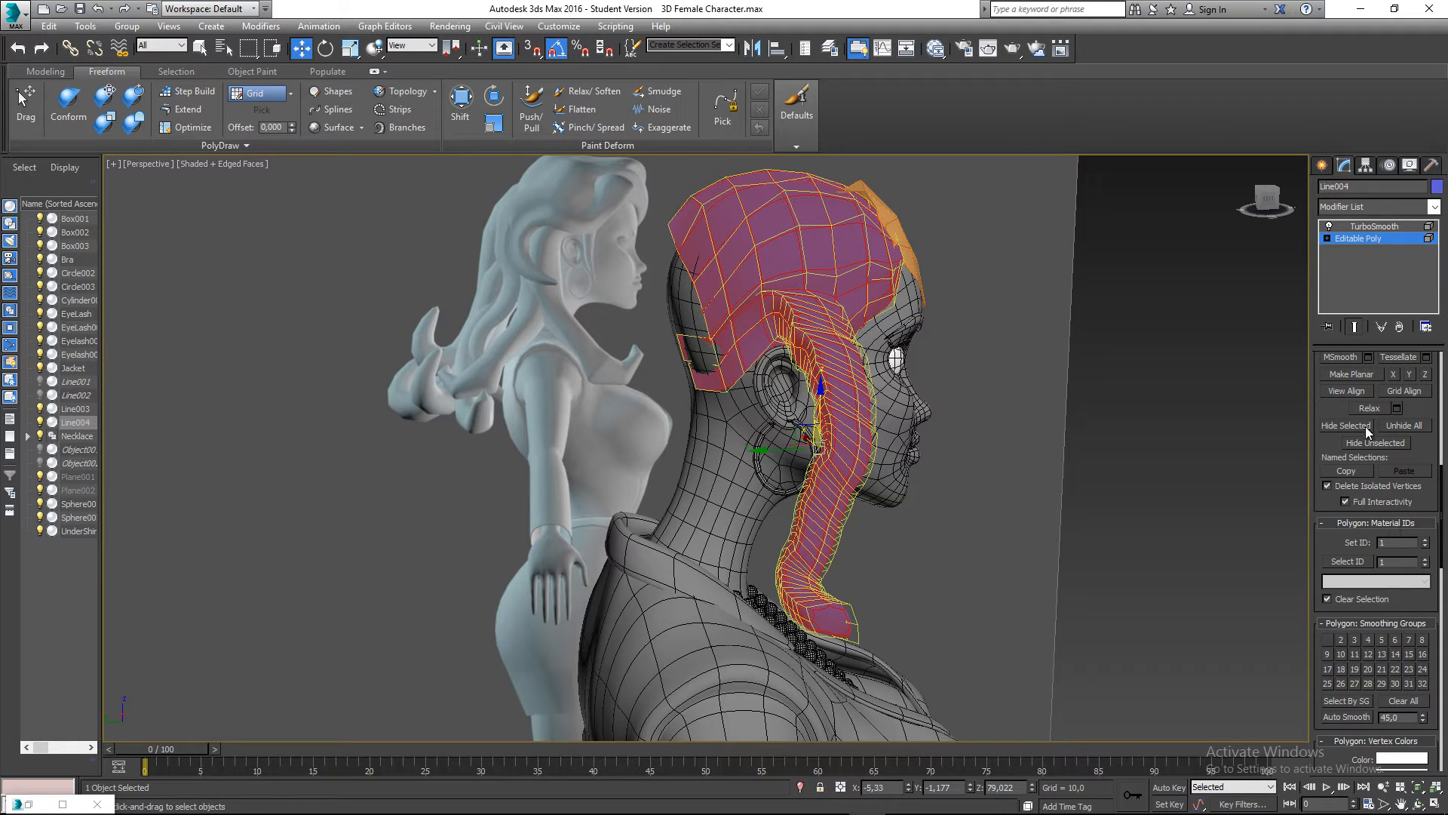
pyautogui.click(1397, 408)
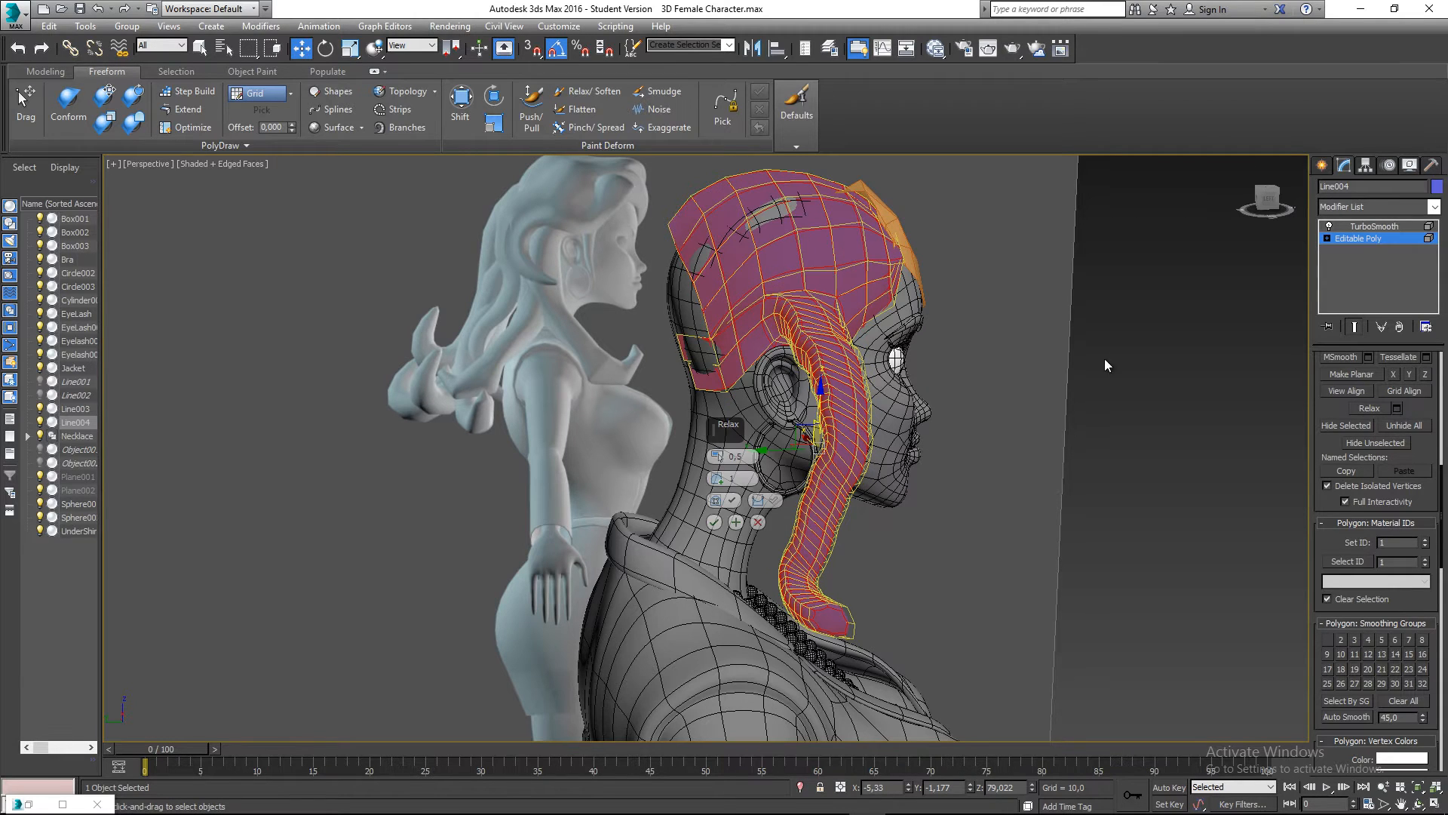
pyautogui.click(713, 521)
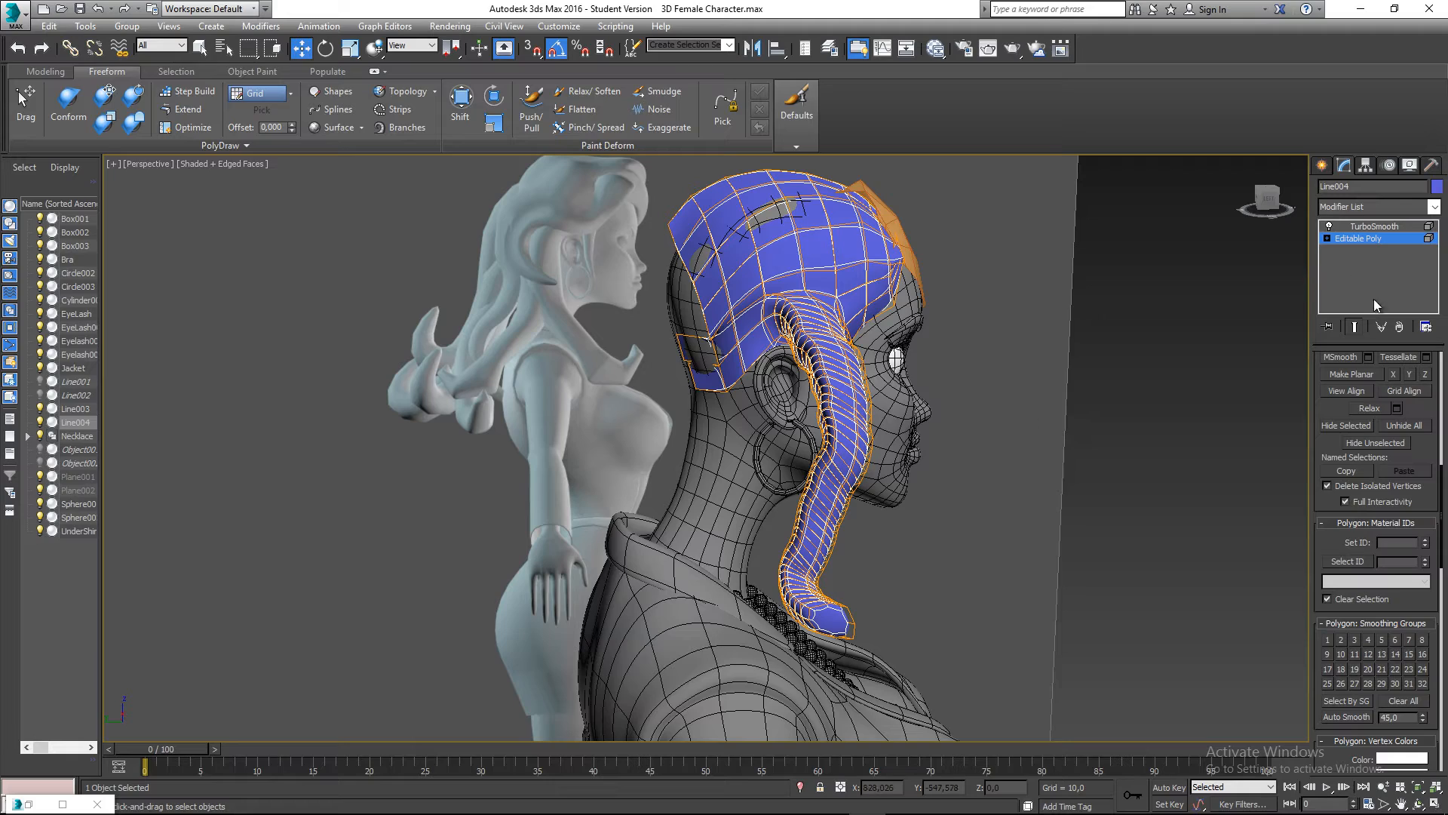
# - Select the end polygon at the strand's tip and convert that selection to its vertices
pyautogui.scroll(8, 1332, 483)
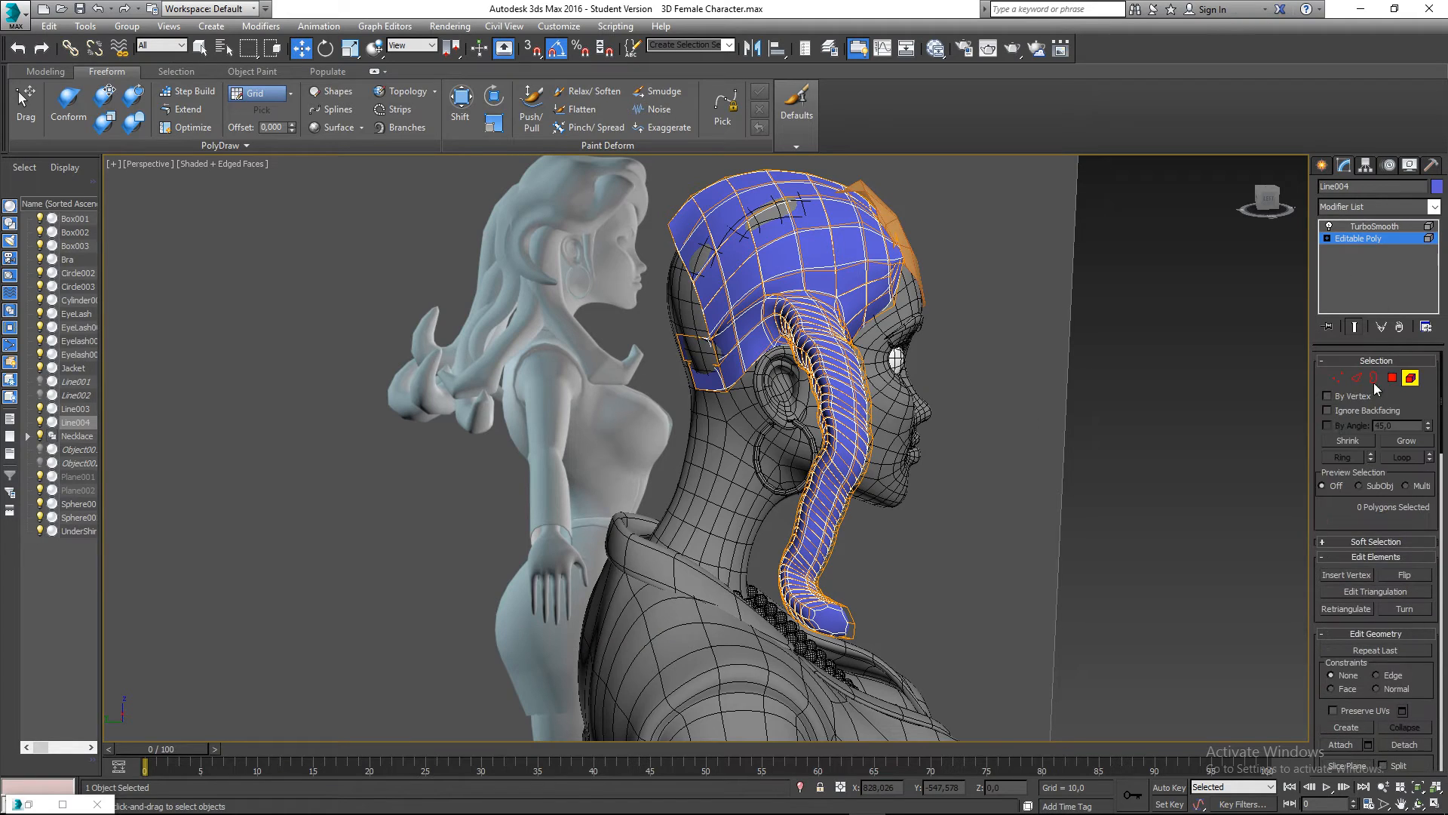
pyautogui.click(1337, 377)
pyautogui.keyDown('alt'); pyautogui.moveTo(1155, 457); pyautogui.dragTo(1084, 609, button='middle'); pyautogui.keyUp('alt')
pyautogui.scroll(5, 939, 607)
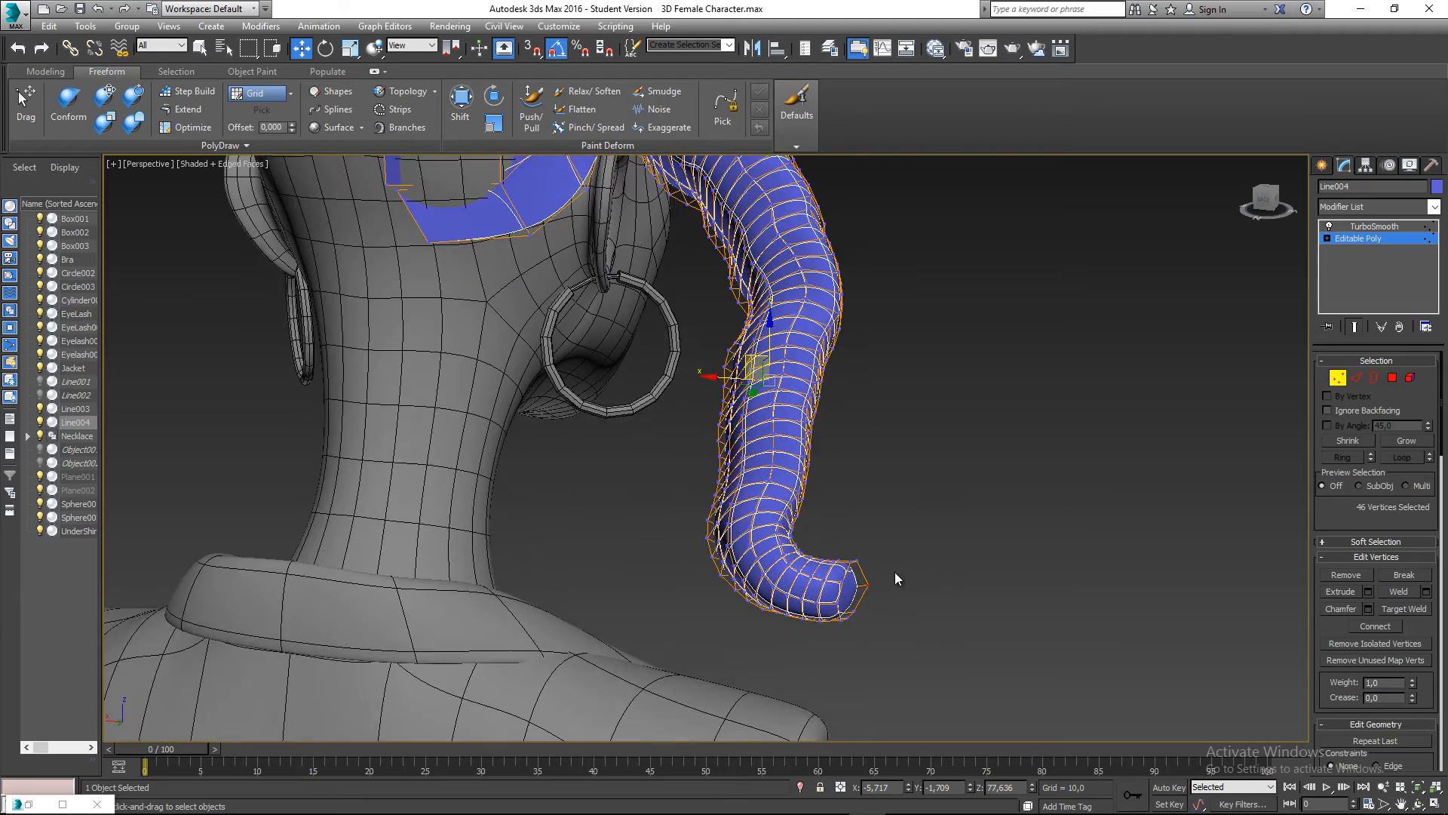
pyautogui.click(1395, 379)
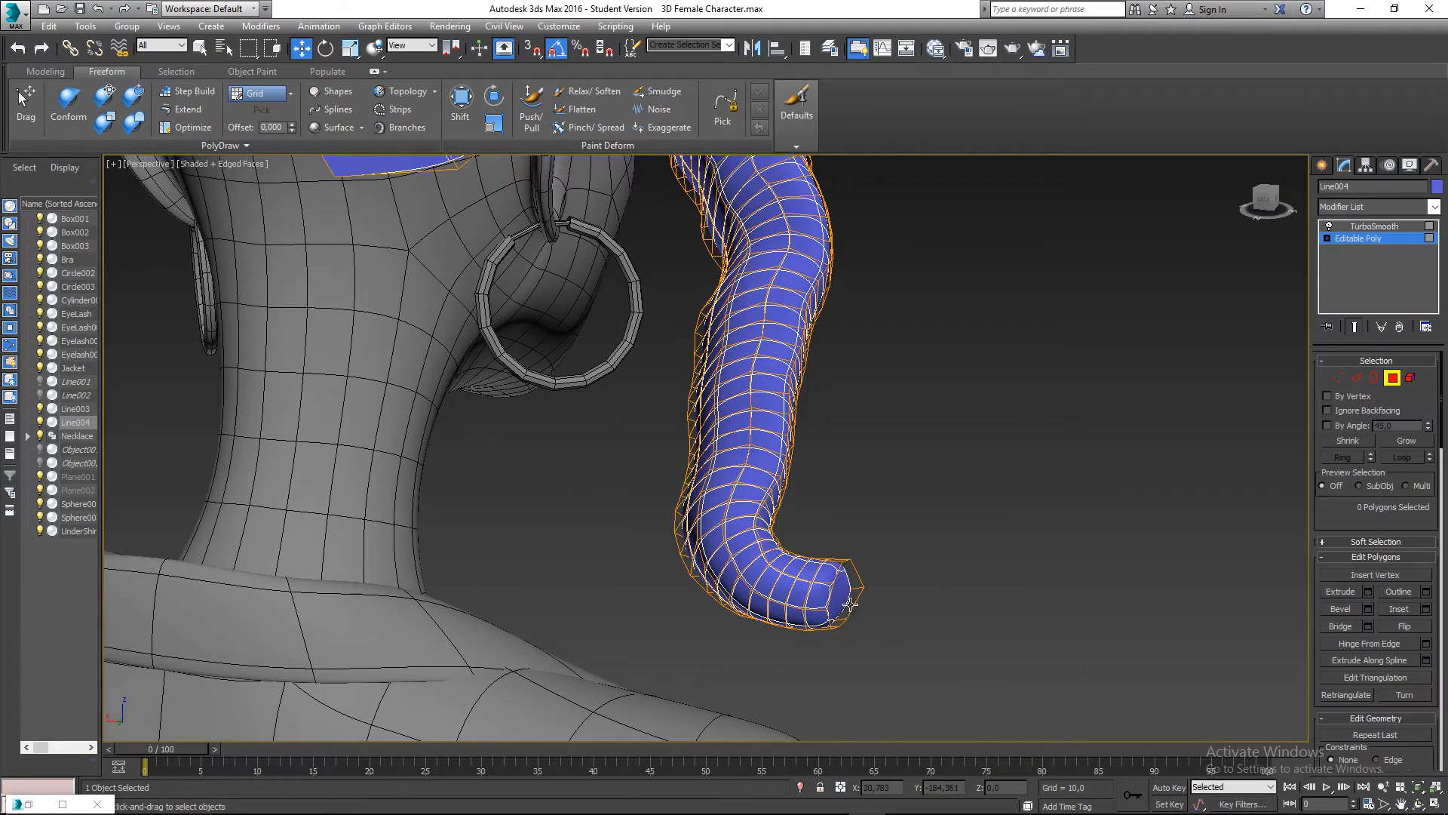
pyautogui.keyDown('alt'); pyautogui.moveTo(857, 602); pyautogui.dragTo(824, 643, button='middle'); pyautogui.keyUp('alt')
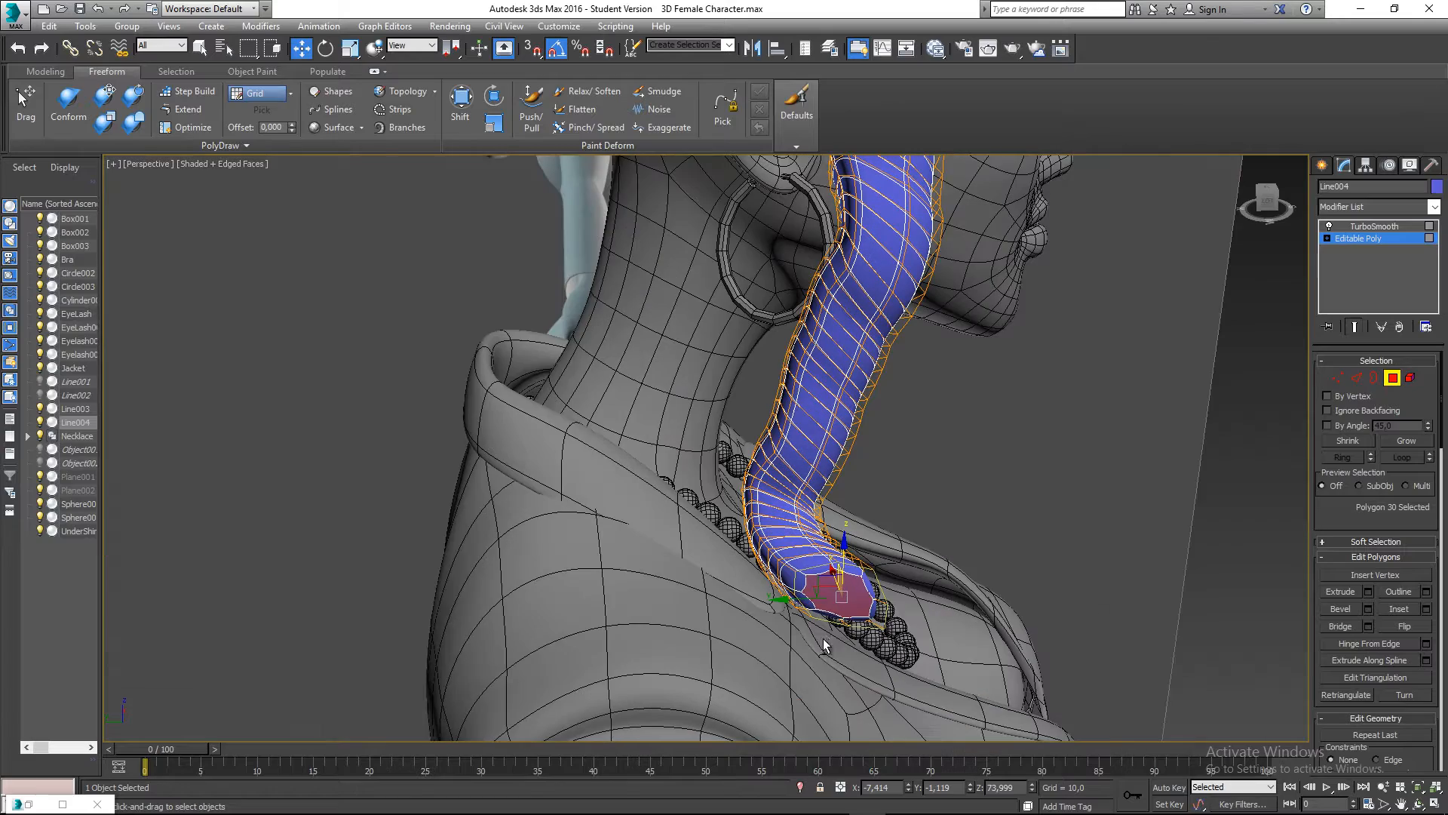
pyautogui.click(1339, 382)
pyautogui.keyDown('alt'); pyautogui.moveTo(887, 582); pyautogui.dragTo(1015, 574, button='middle'); pyautogui.keyUp('alt')
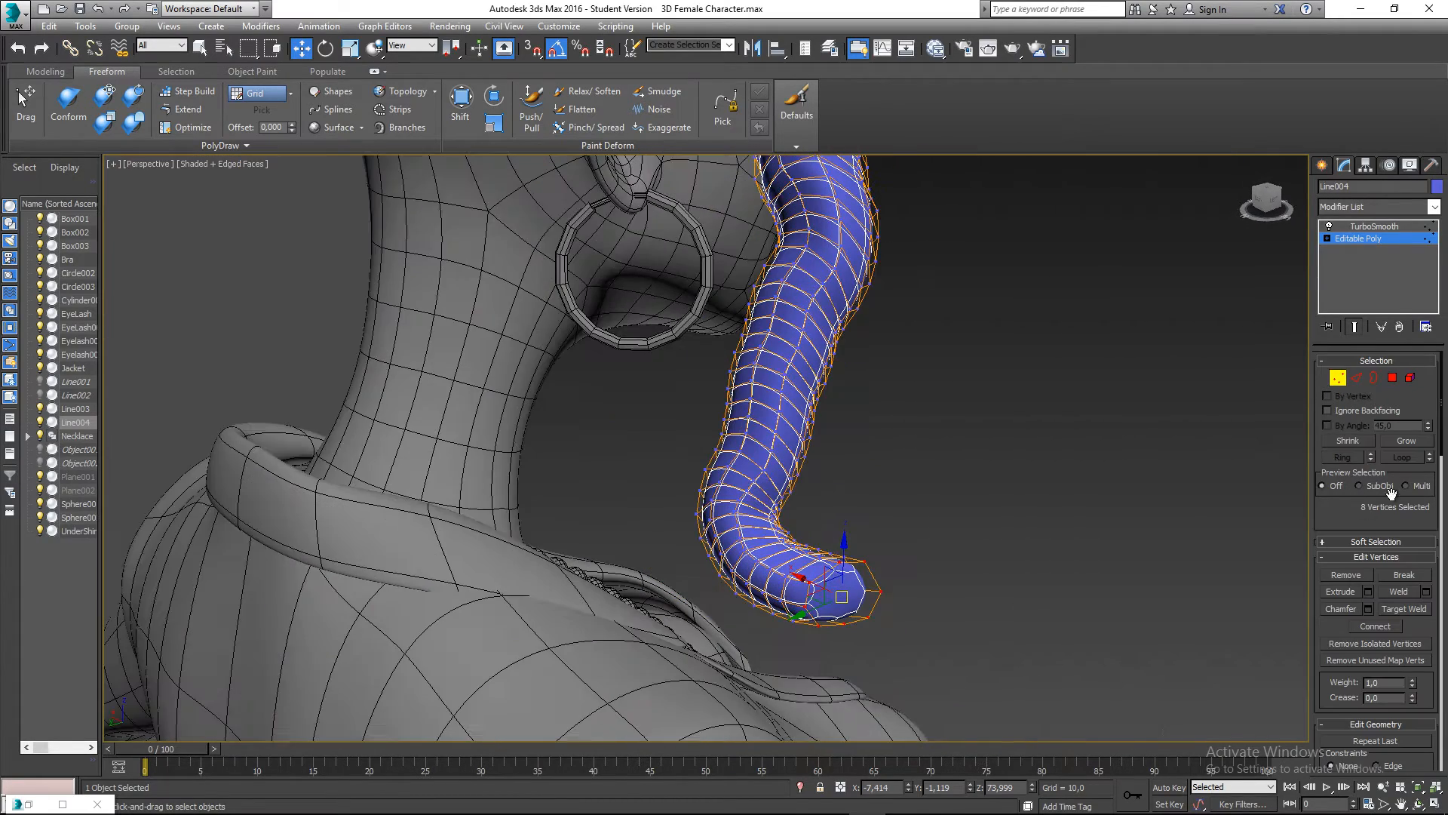
# - Weld the selected vertices at the strand's tip with a raised weld threshold, and clear the selection
pyautogui.moveTo(1390, 484); pyautogui.dragTo(1387, 446)
pyautogui.scroll(-5, 1388, 468)
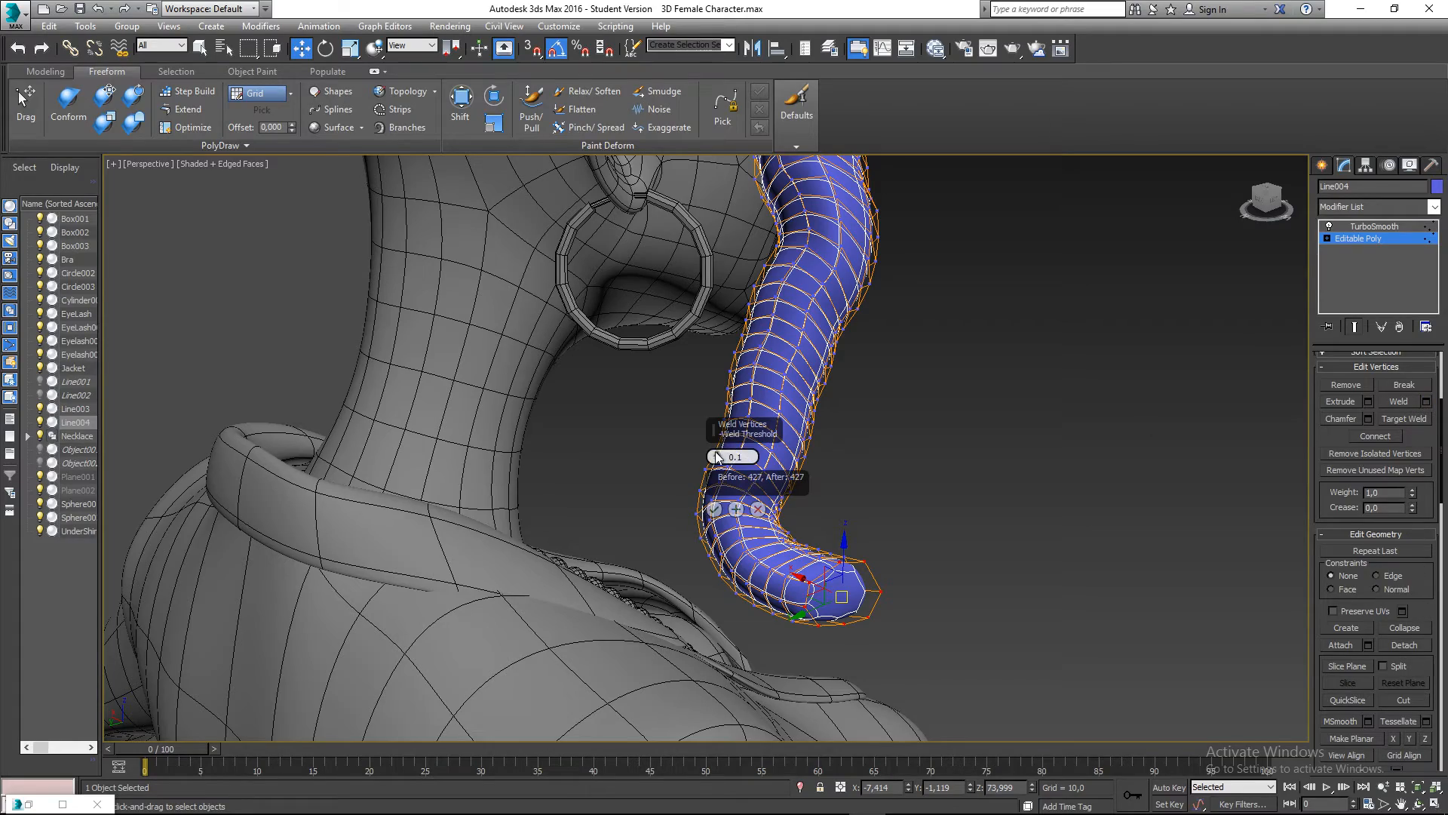
pyautogui.moveTo(717, 455); pyautogui.dragTo(702, 411)
pyautogui.click(714, 509)
pyautogui.keyDown('alt'); pyautogui.moveTo(714, 513); pyautogui.dragTo(758, 519, button='middle'); pyautogui.keyUp('alt')
pyautogui.scroll(-5, 769, 513)
pyautogui.click(741, 466)
pyautogui.keyDown('alt'); pyautogui.moveTo(741, 466); pyautogui.dragTo(693, 467, button='middle'); pyautogui.keyUp('alt')
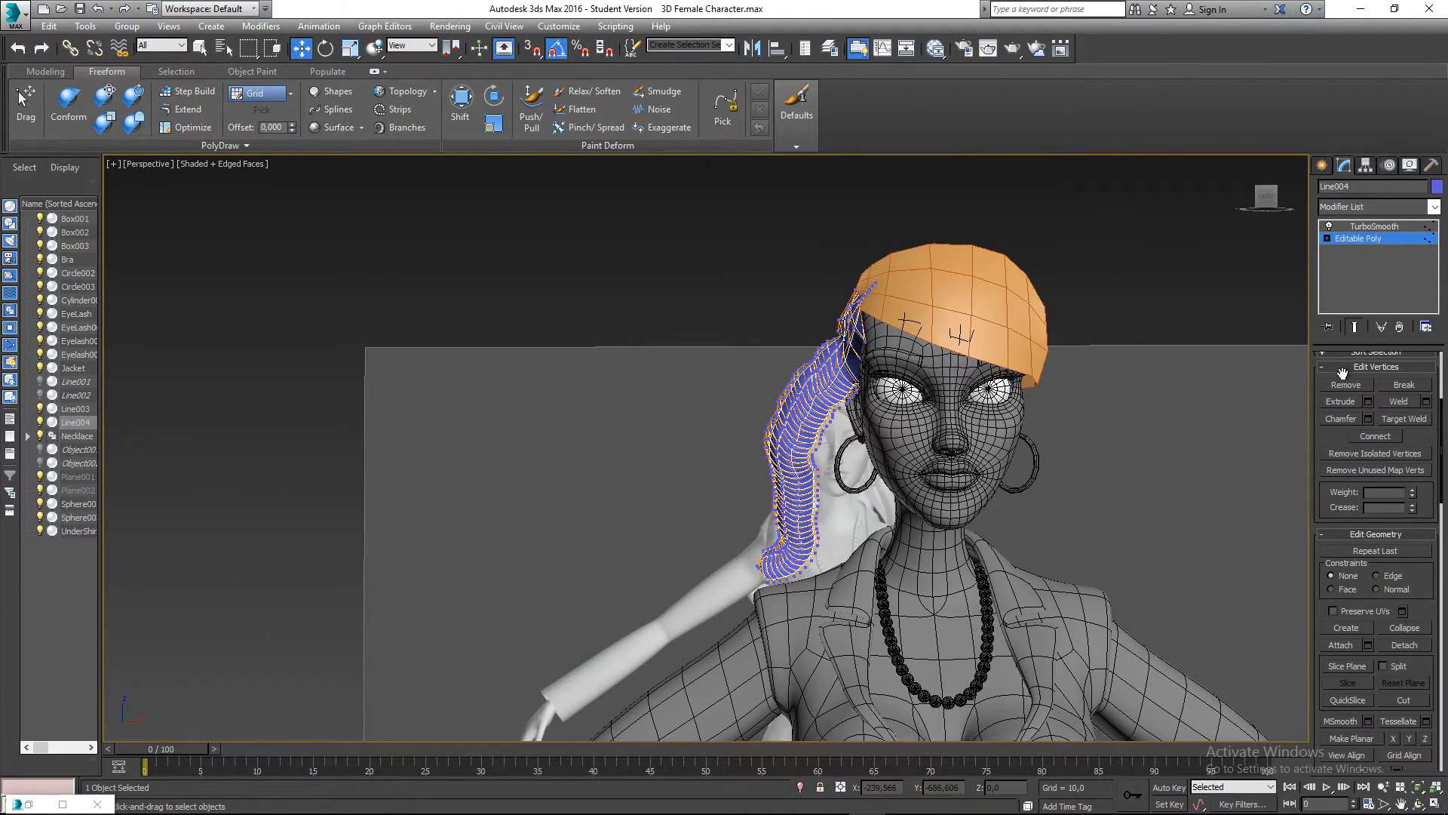
# - Select the polygons along the strand's lower end and enable soft selection with a falloff of 80
pyautogui.scroll(5, 1342, 372)
pyautogui.click(1393, 378)
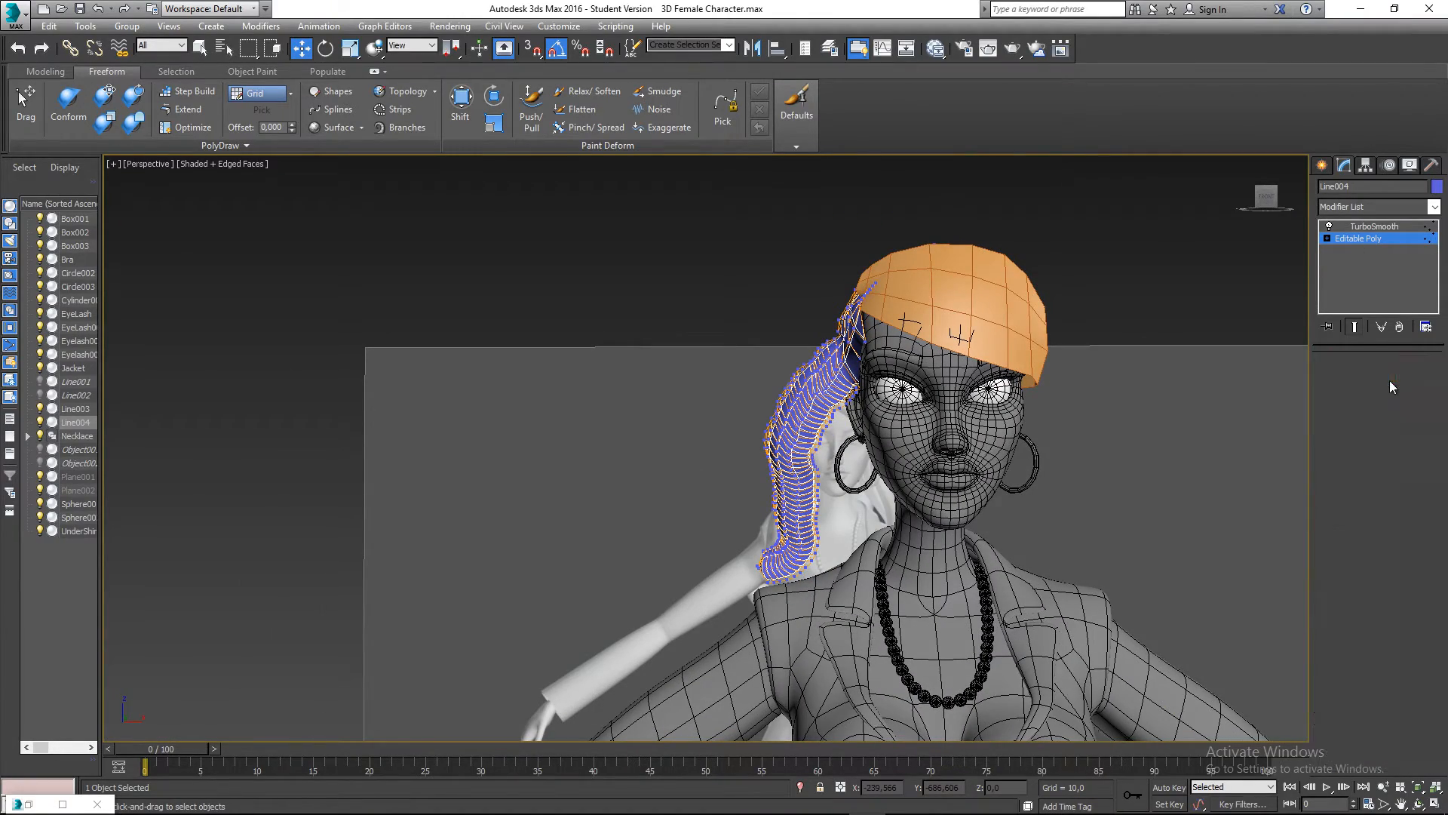
pyautogui.scroll(6, 702, 481)
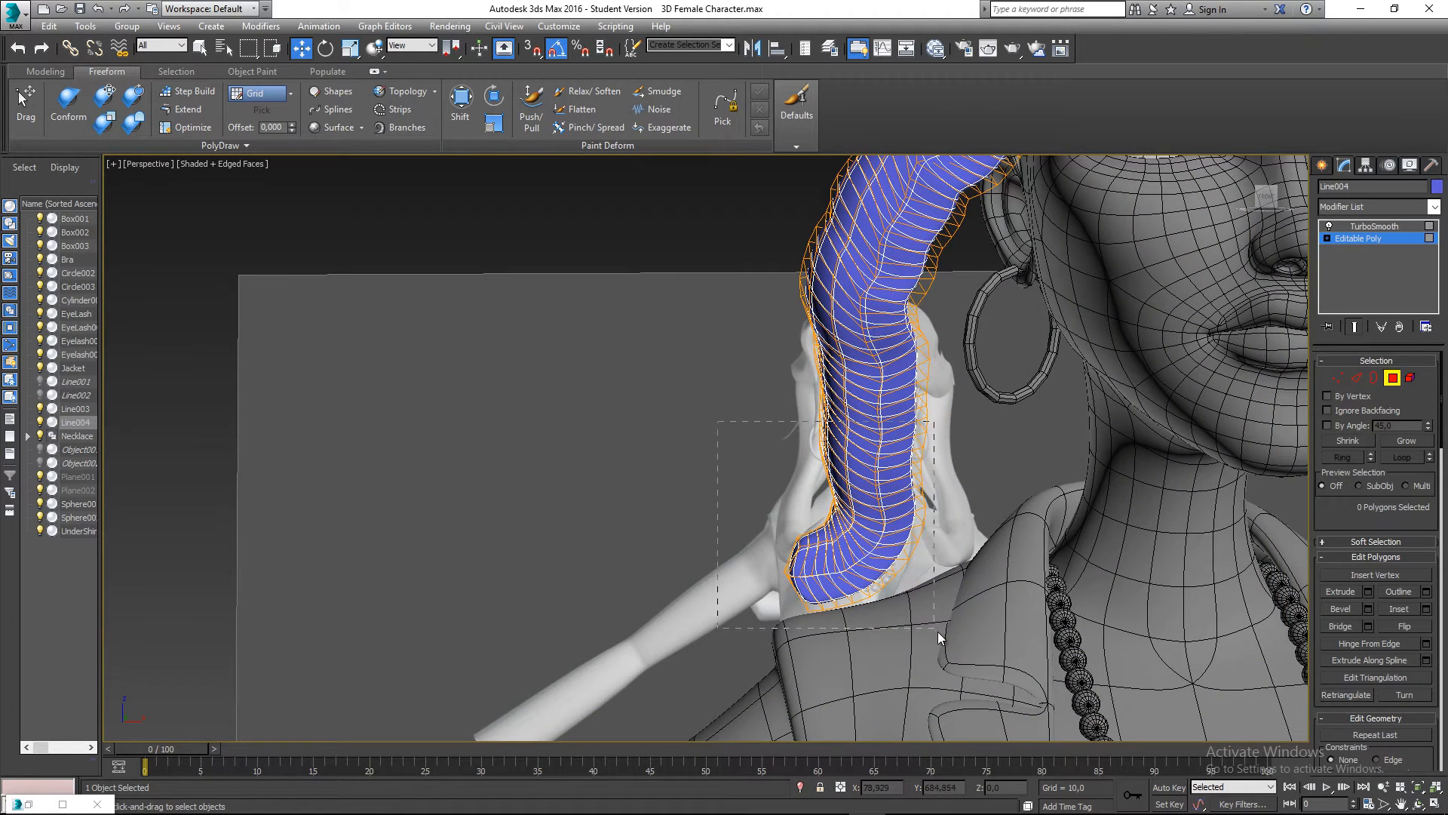
pyautogui.moveTo(938, 631); pyautogui.dragTo(937, 629)
pyautogui.click(1361, 542)
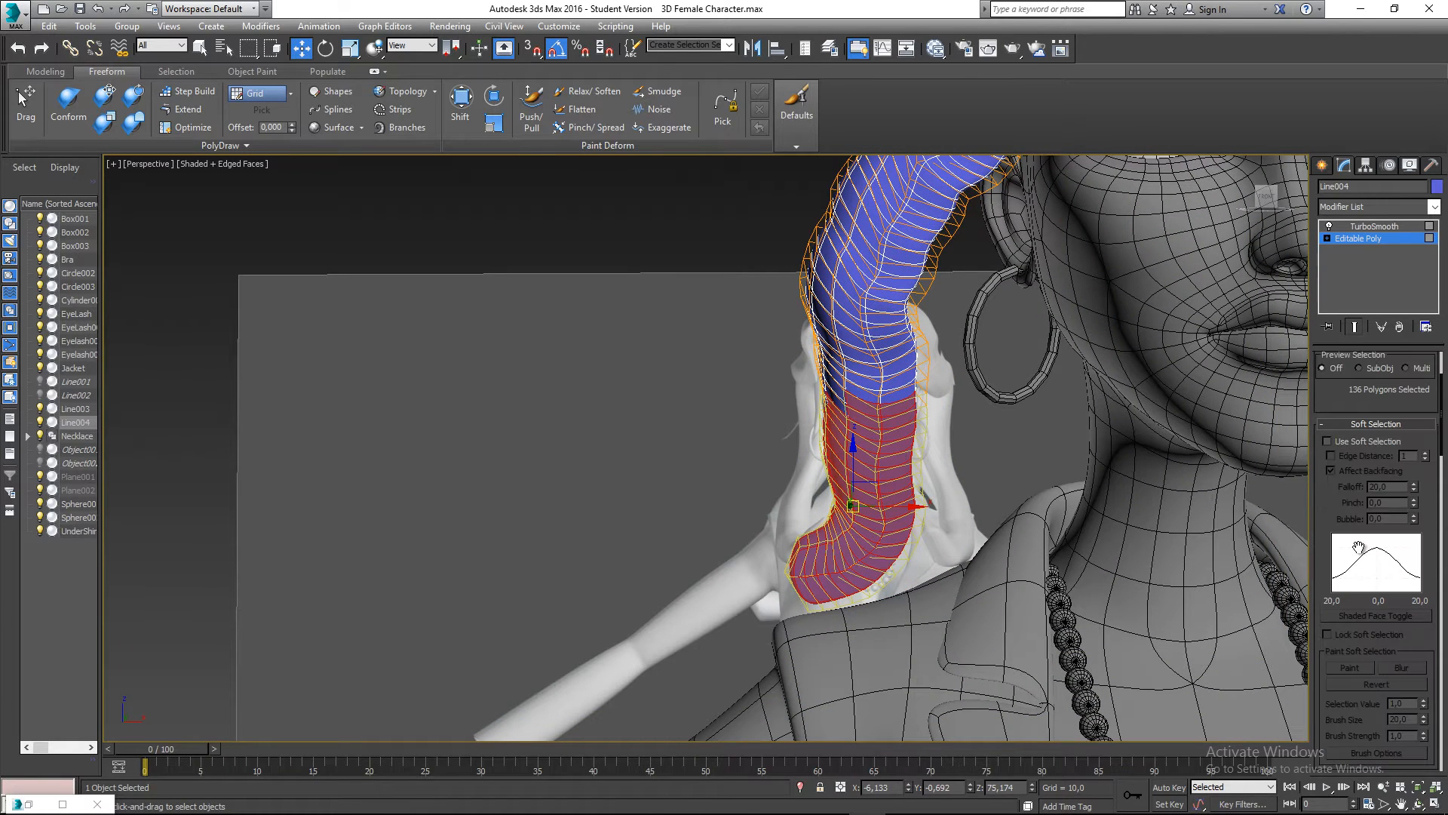
pyautogui.click(1329, 441)
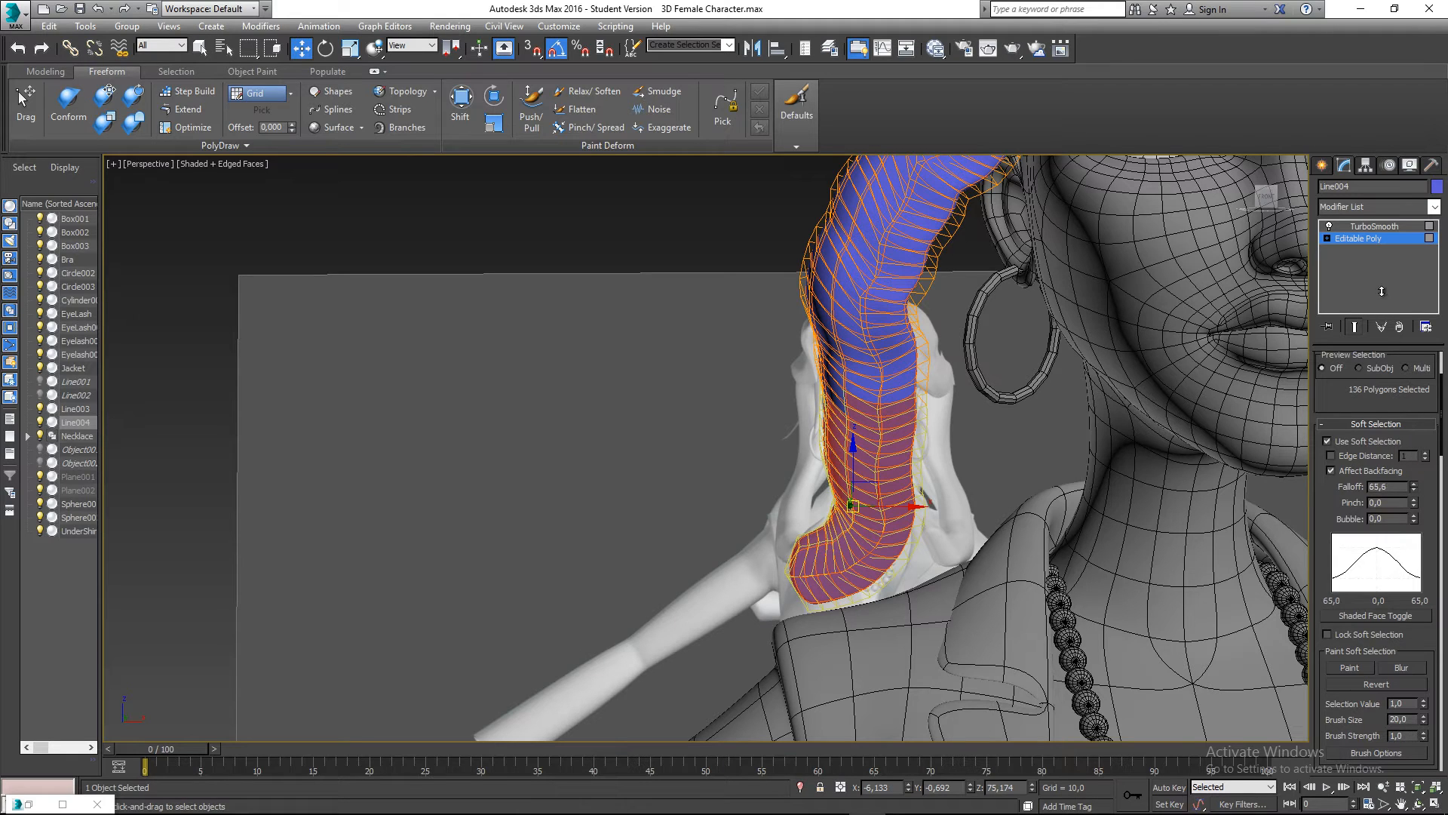
pyautogui.scroll(-6, 884, 486)
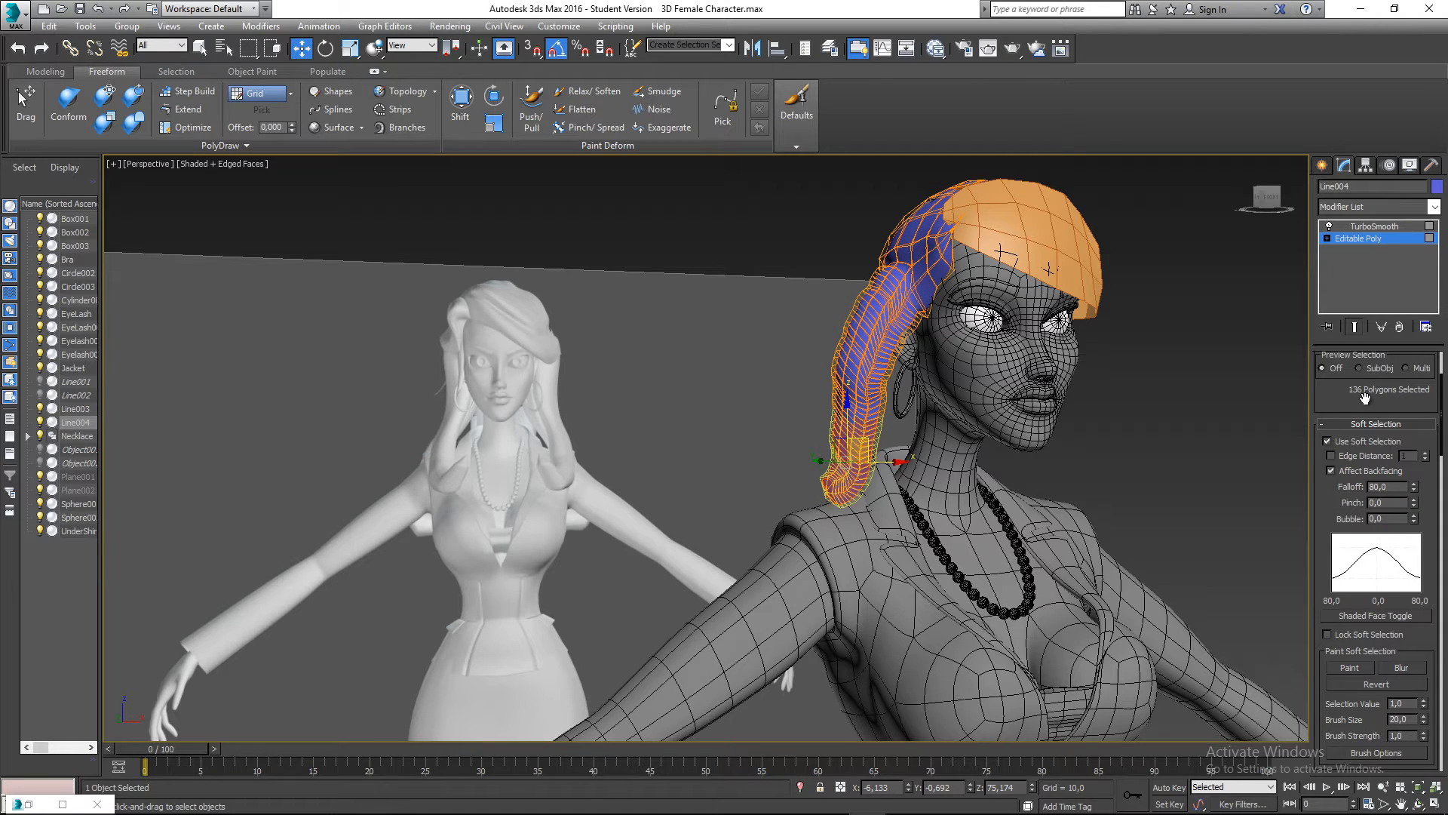
pyautogui.scroll(3, 1365, 398)
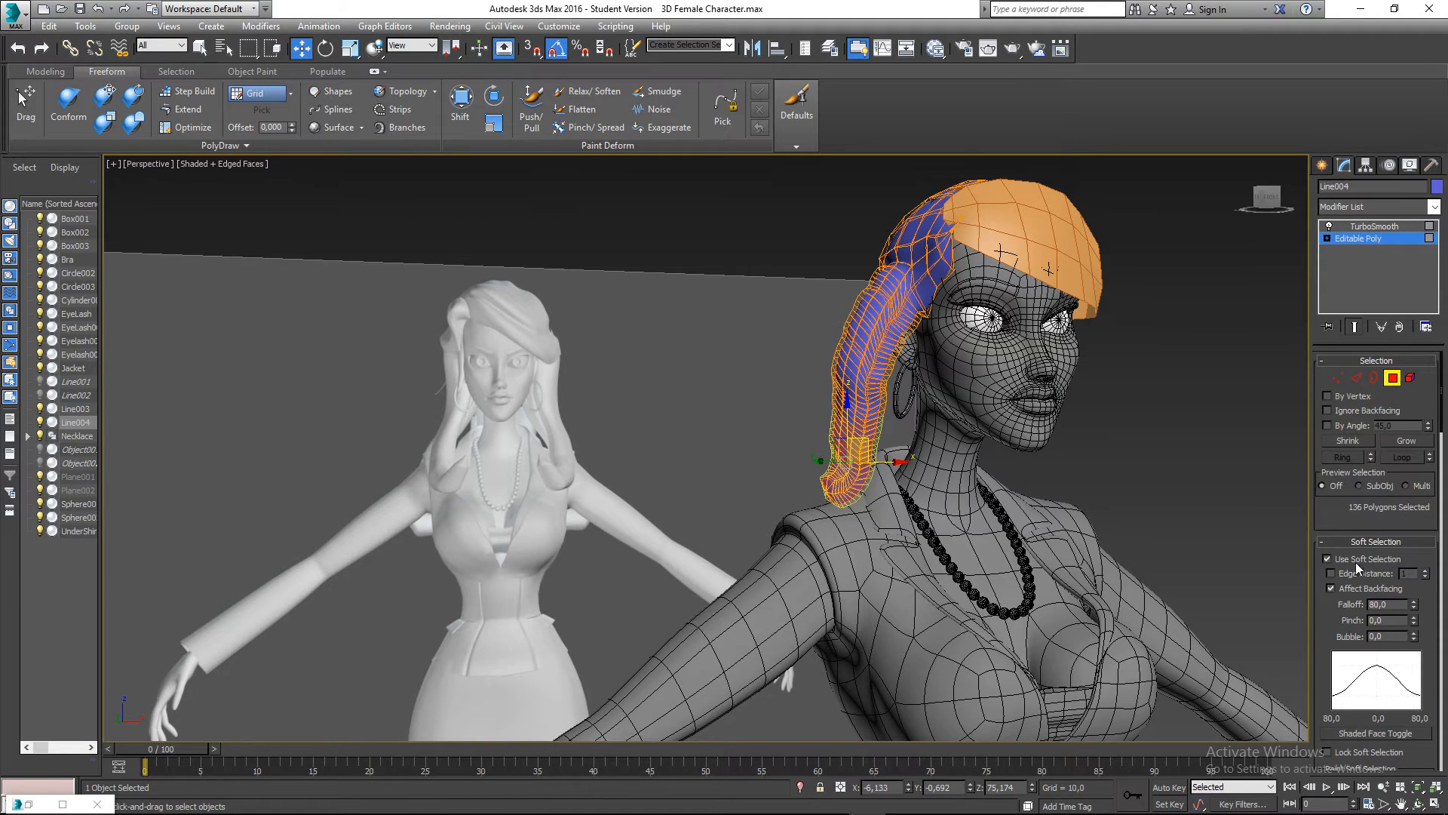
# - Examine the soft-selected hair strand and its attachment to the cap from the side and back of the head
pyautogui.click(925, 434)
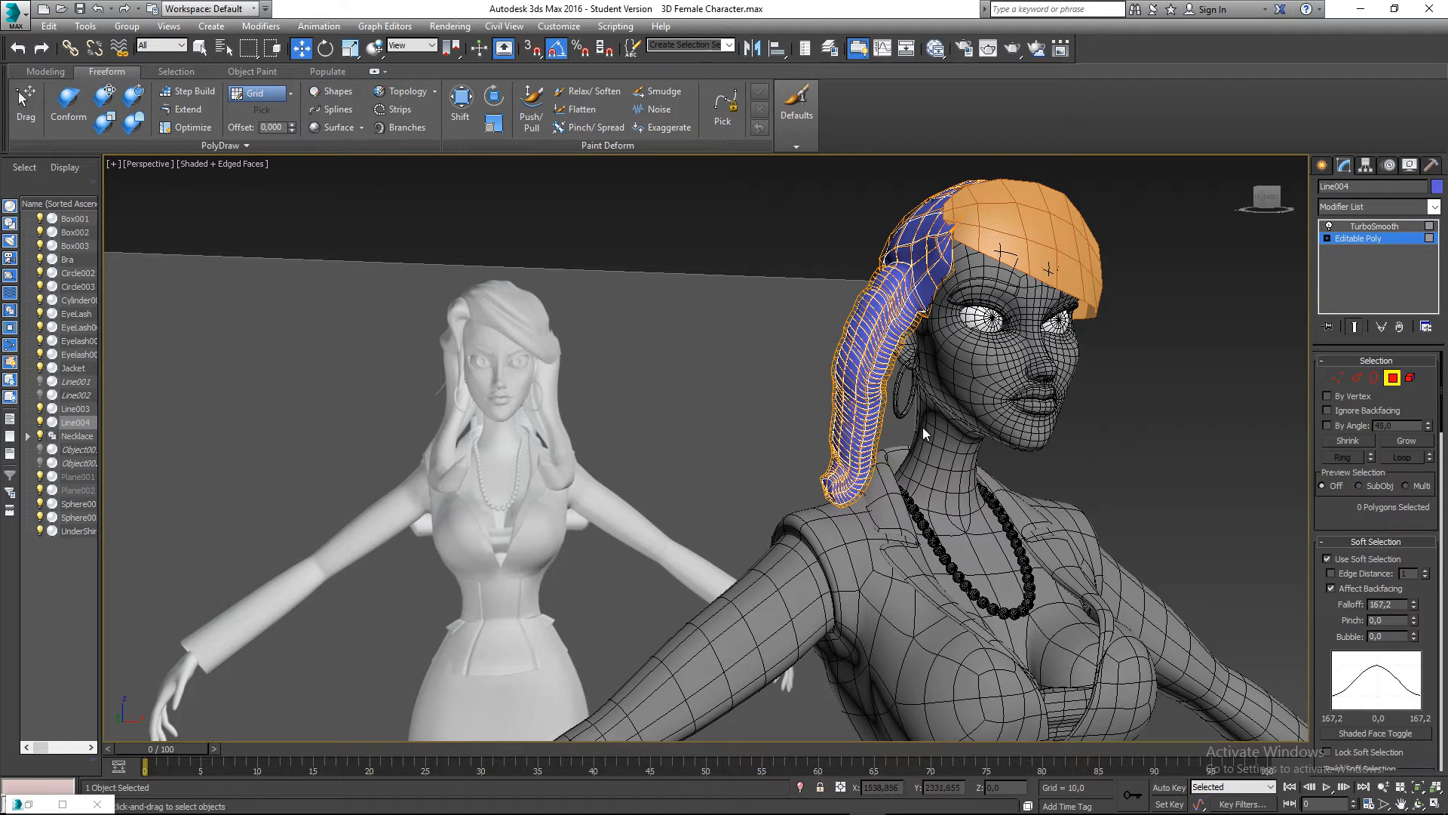
pyautogui.click(872, 394)
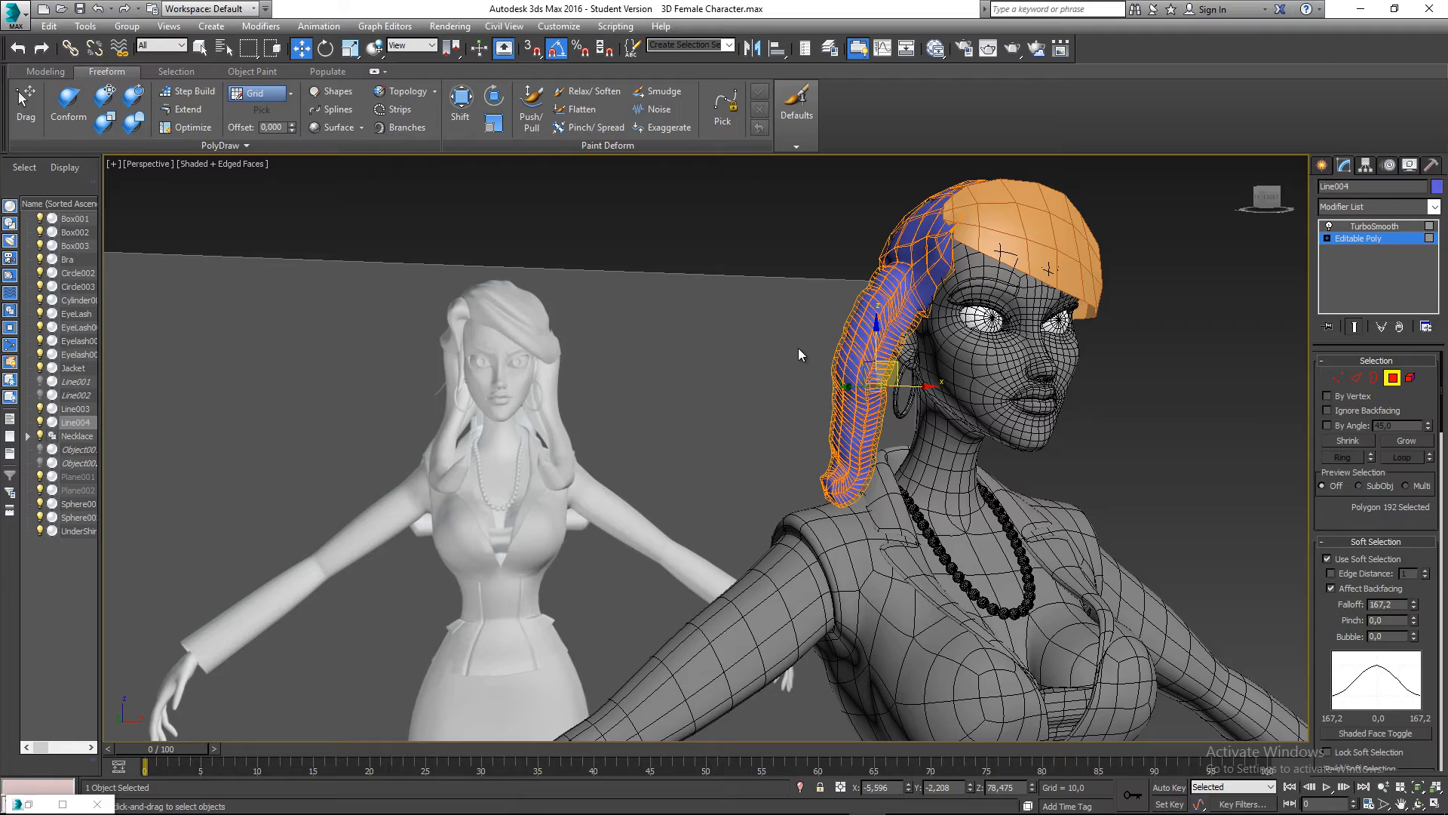
pyautogui.keyDown('alt'); pyautogui.moveTo(798, 347); pyautogui.dragTo(1025, 347, button='middle'); pyautogui.keyUp('alt')
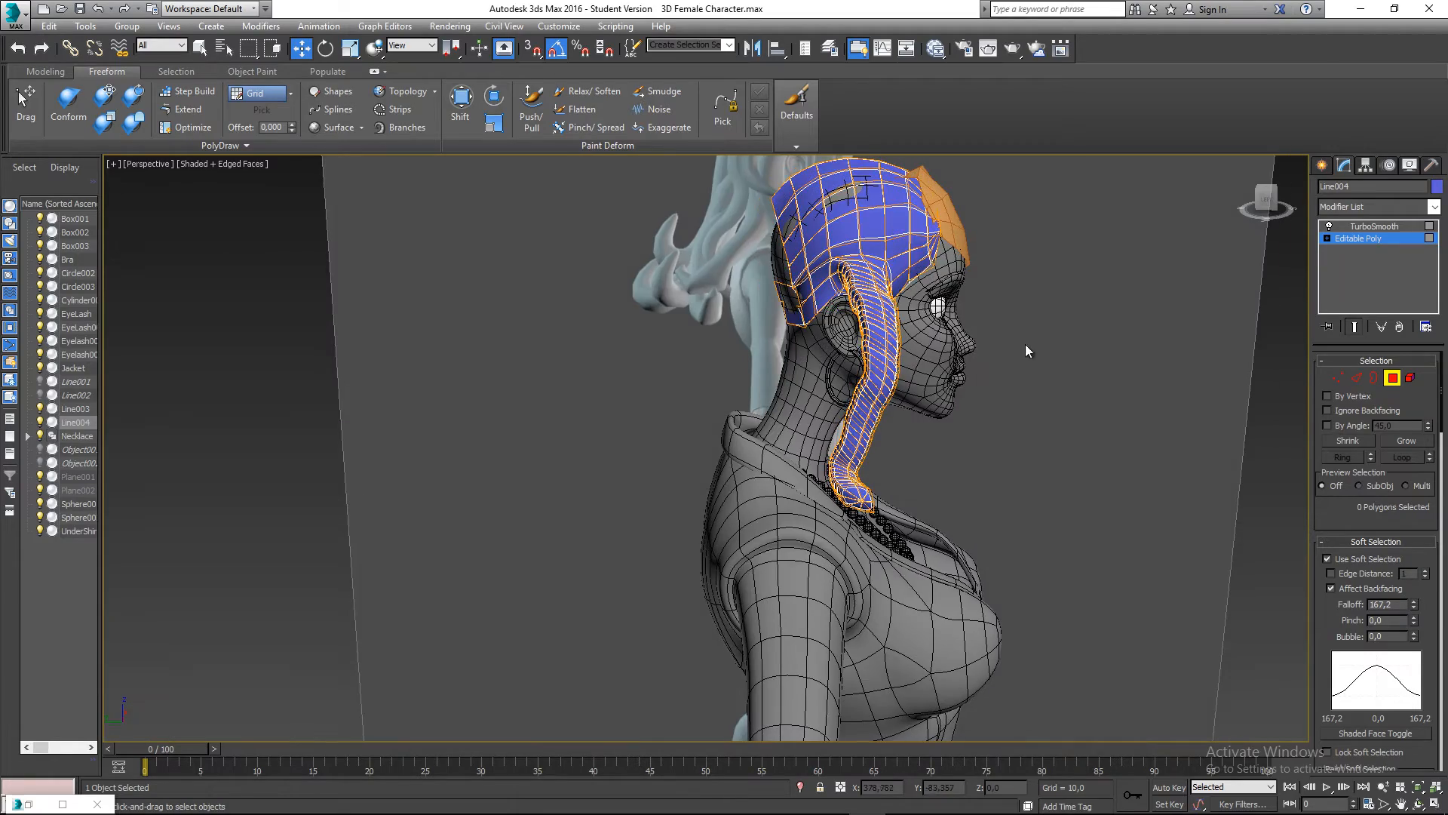
pyautogui.scroll(5, 896, 307)
pyautogui.keyDown('alt'); pyautogui.moveTo(896, 307); pyautogui.dragTo(923, 359, button='middle'); pyautogui.keyUp('alt')
pyautogui.scroll(-5, 906, 351)
pyautogui.click(924, 360)
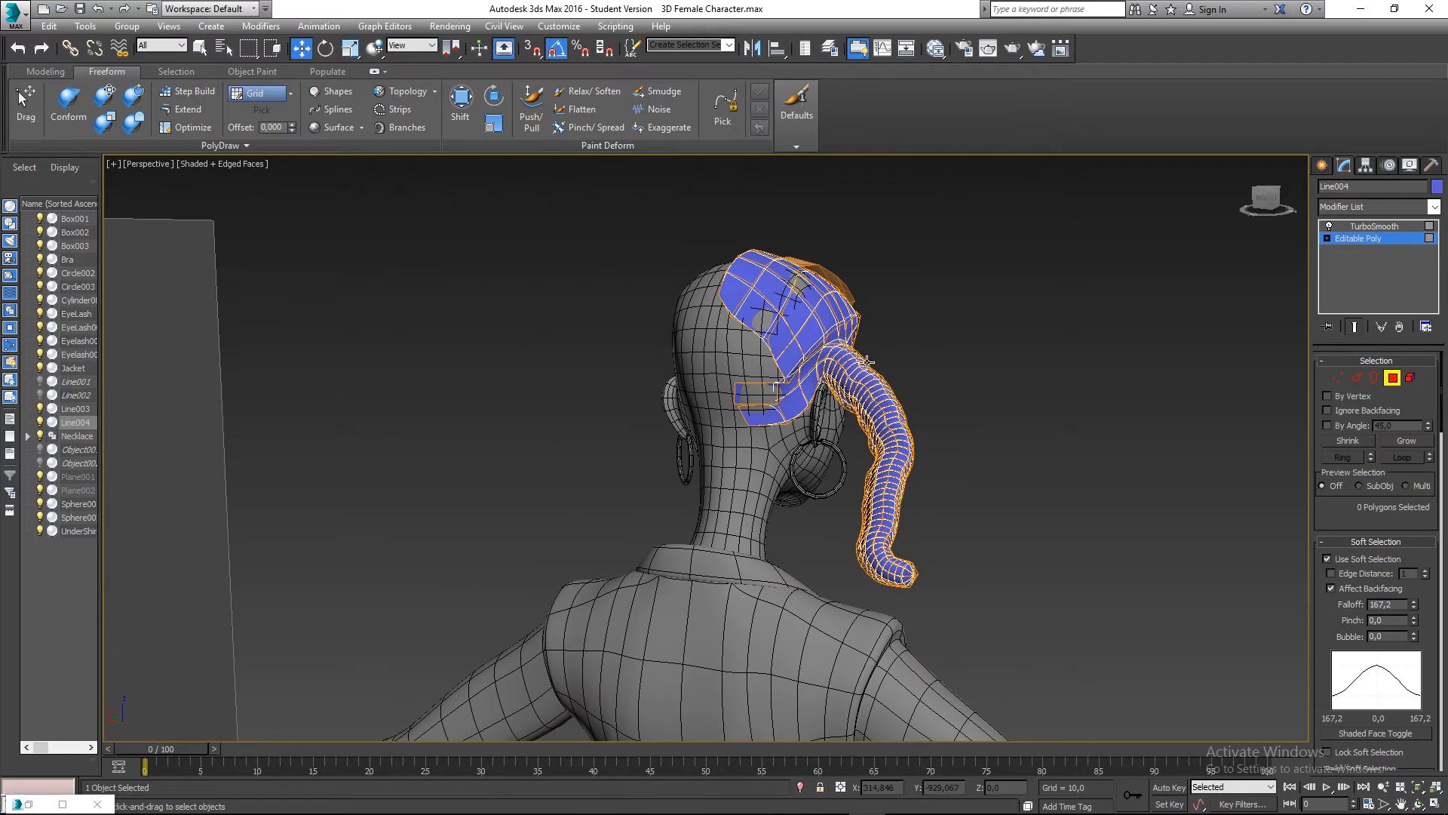
pyautogui.click(860, 356)
pyautogui.click(843, 354)
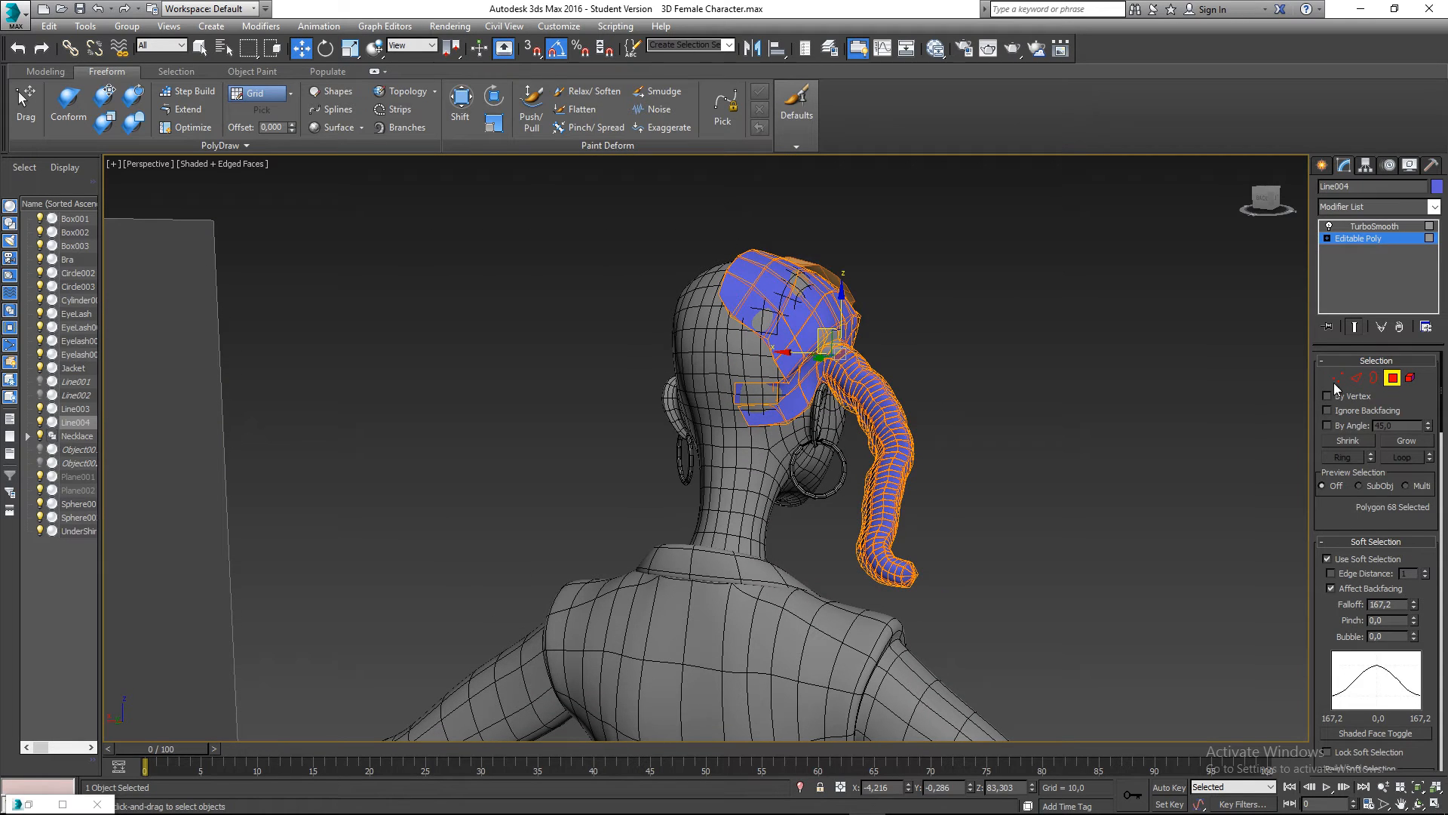
# - Delete the cap-and-strand object and the leftover front cap piece, and unhide all hidden objects
pyautogui.click(1397, 383)
pyautogui.click(1084, 347)
pyautogui.click(837, 323)
pyautogui.press('Delete')
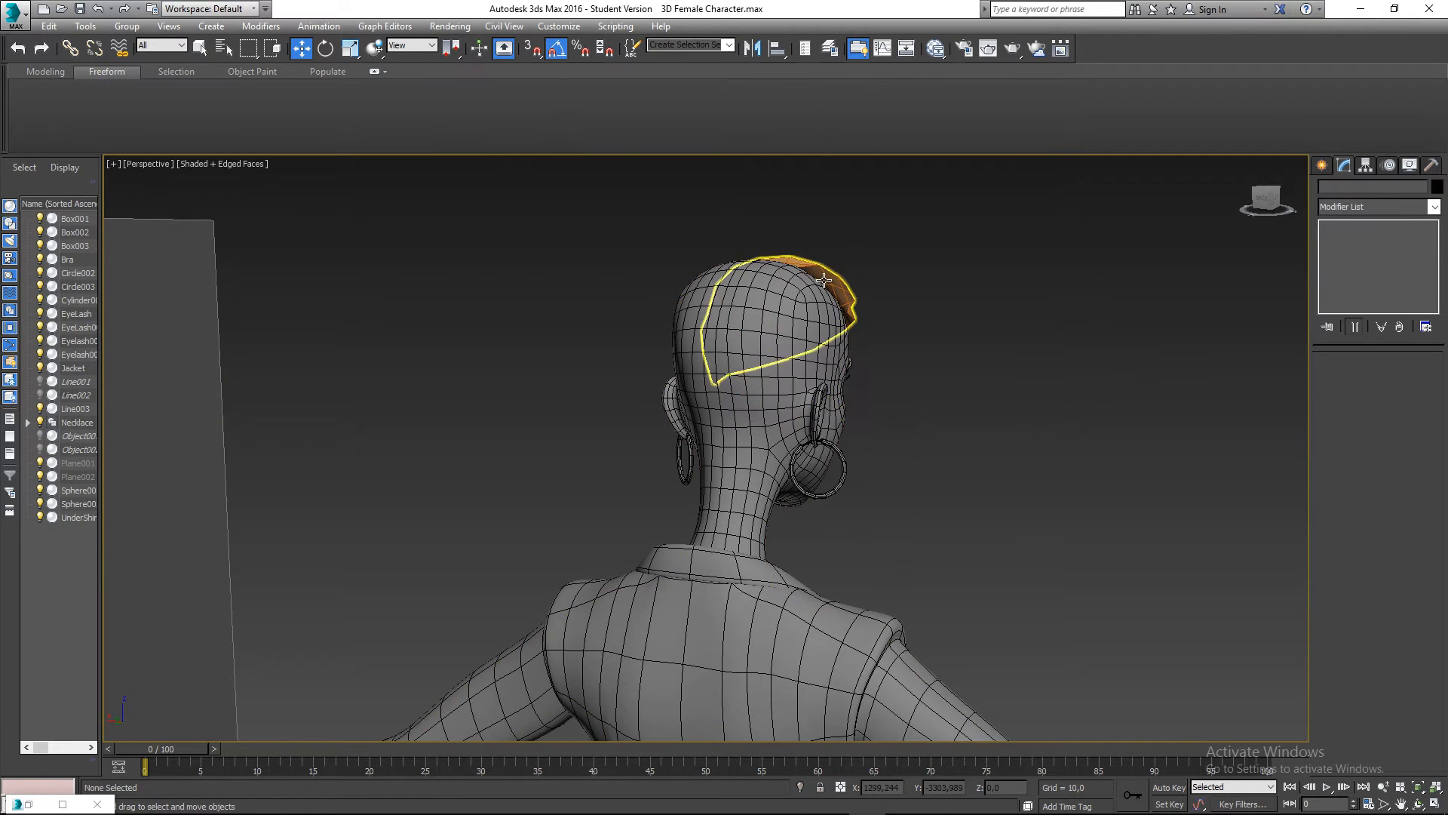
pyautogui.click(829, 280)
pyautogui.press('Delete')
pyautogui.rightClick(883, 277)
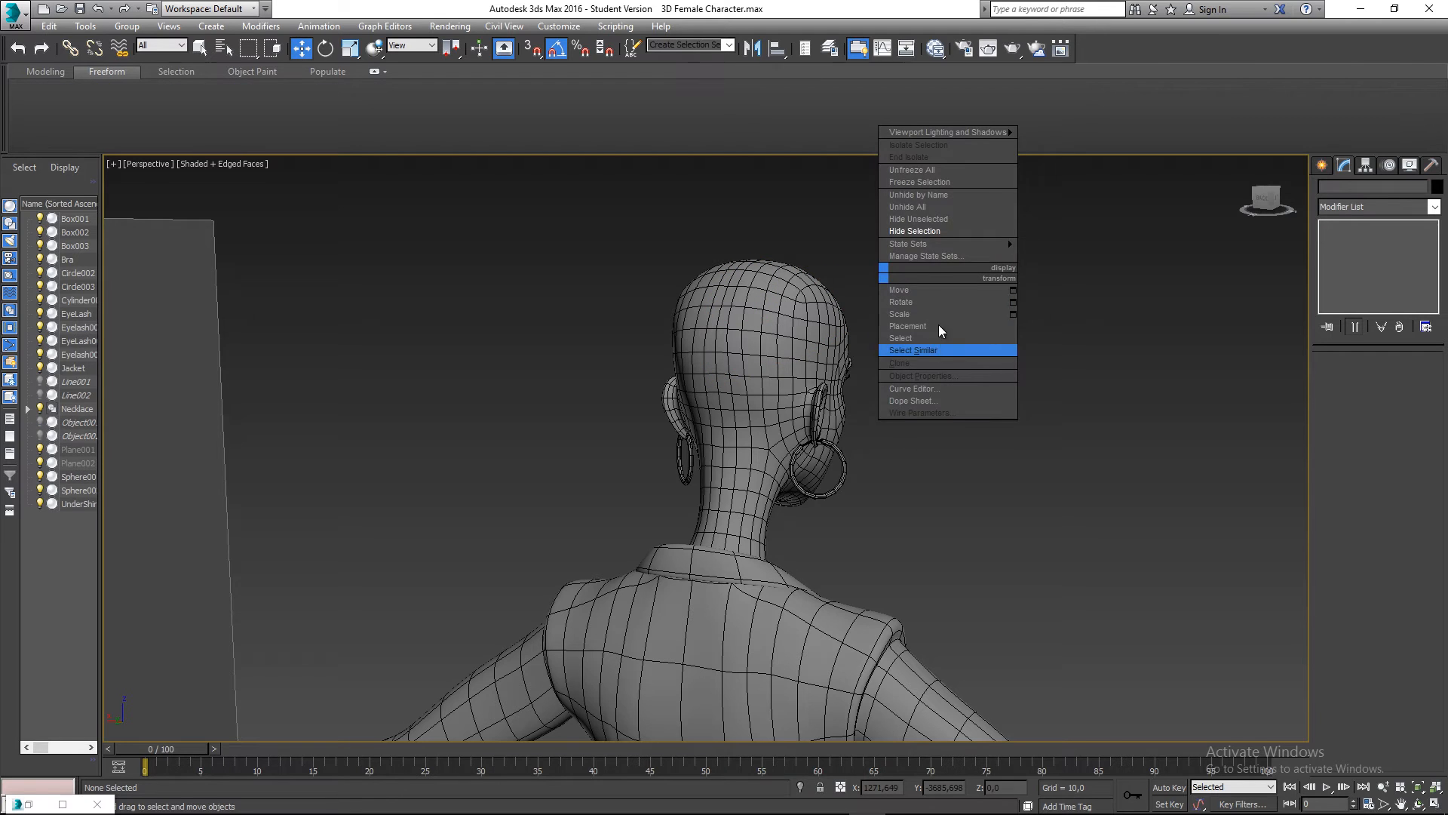
pyautogui.click(922, 206)
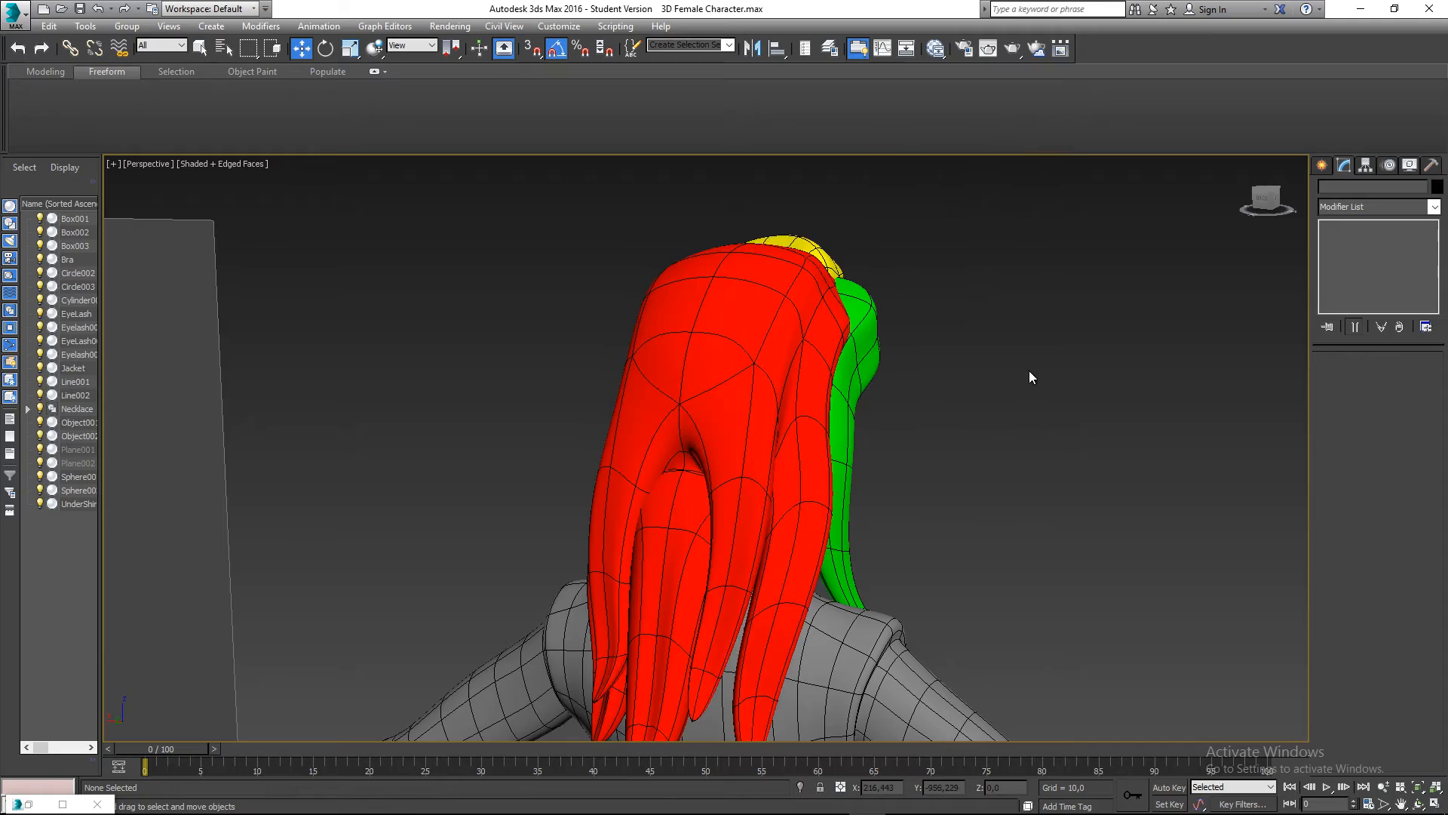
# - Move the two green side strands outward from the head along X, to about -14.5 and 17
pyautogui.keyDown('alt'); pyautogui.moveTo(990, 414); pyautogui.dragTo(823, 441, button='middle'); pyautogui.keyUp('alt')
pyautogui.click(770, 311)
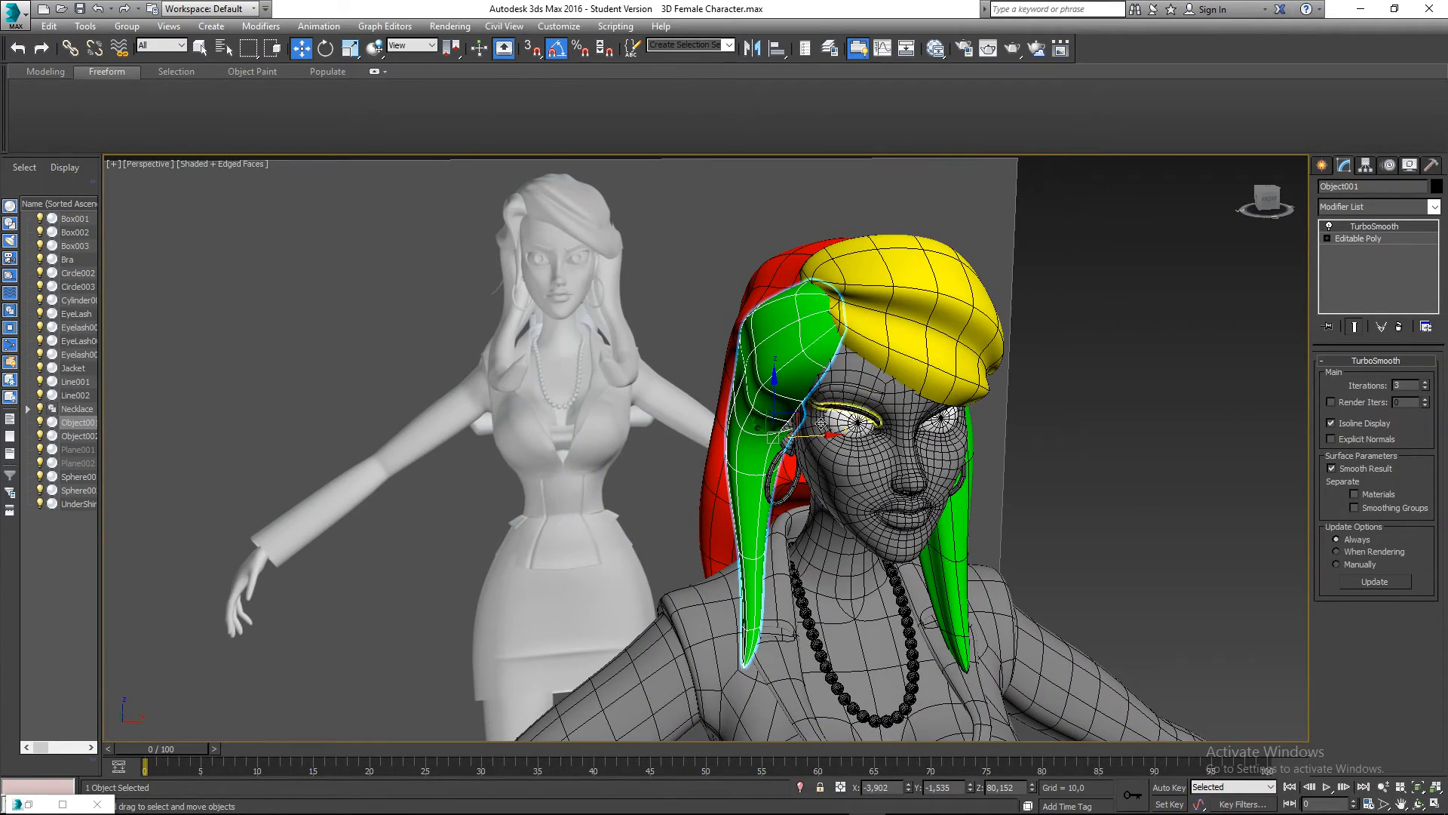
pyautogui.moveTo(822, 442); pyautogui.dragTo(566, 445)
pyautogui.click(947, 513)
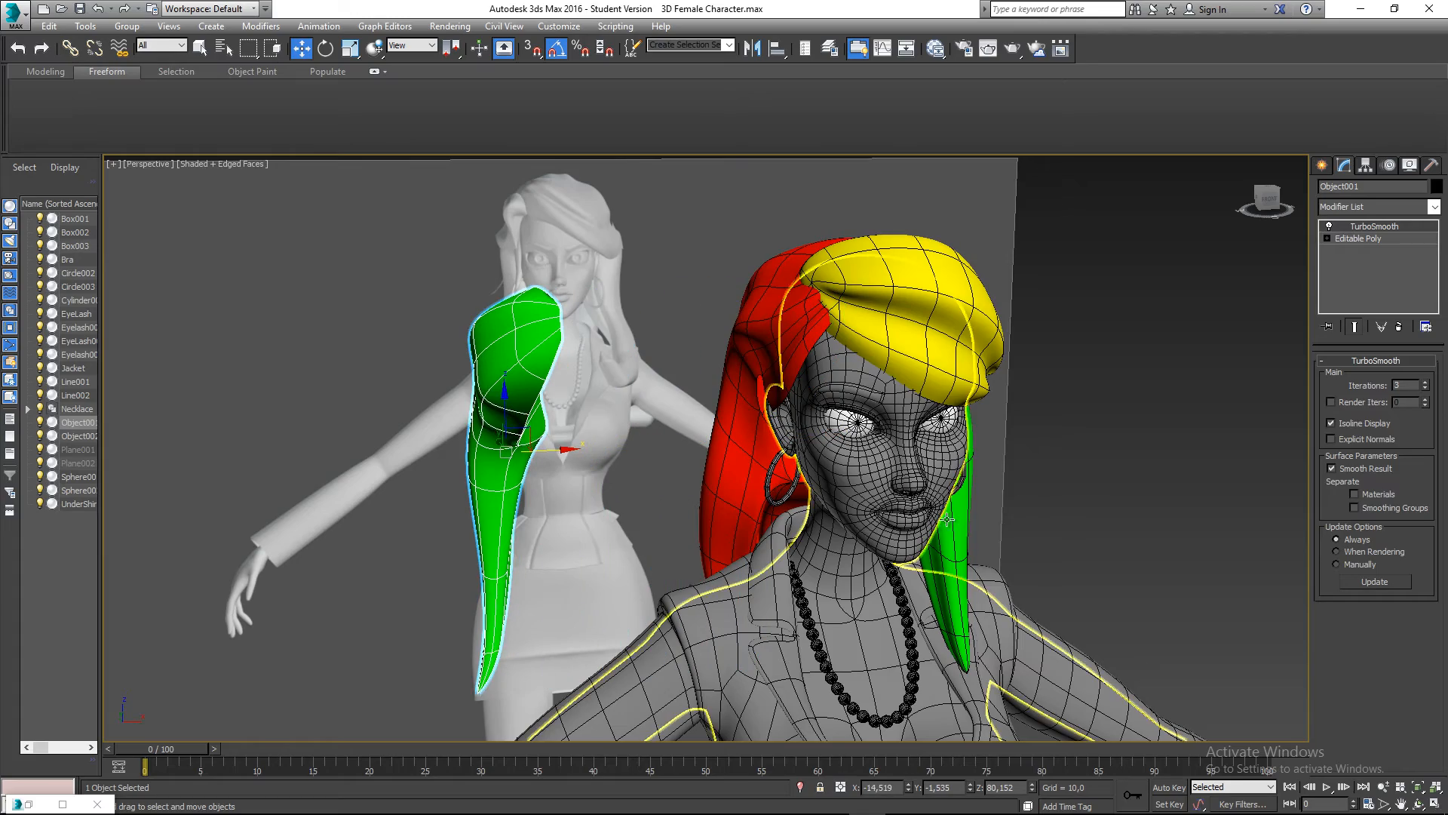
pyautogui.moveTo(1002, 420); pyautogui.dragTo(1230, 415)
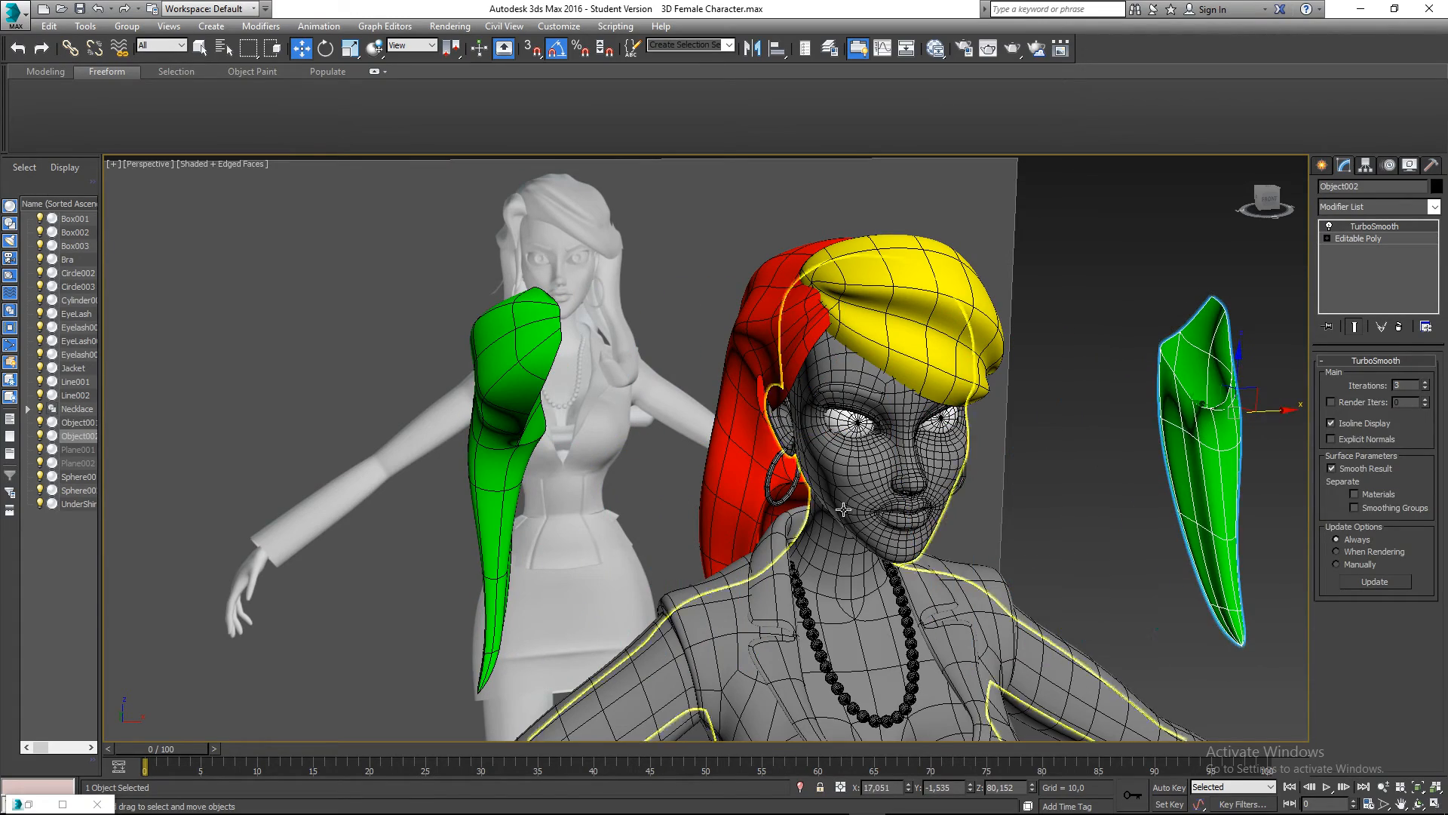
# - Examine the shape and tip of the detached green strand on the character's right side
pyautogui.click(494, 421)
pyautogui.keyDown('alt'); pyautogui.moveTo(495, 420); pyautogui.dragTo(618, 400, button='middle'); pyautogui.keyUp('alt')
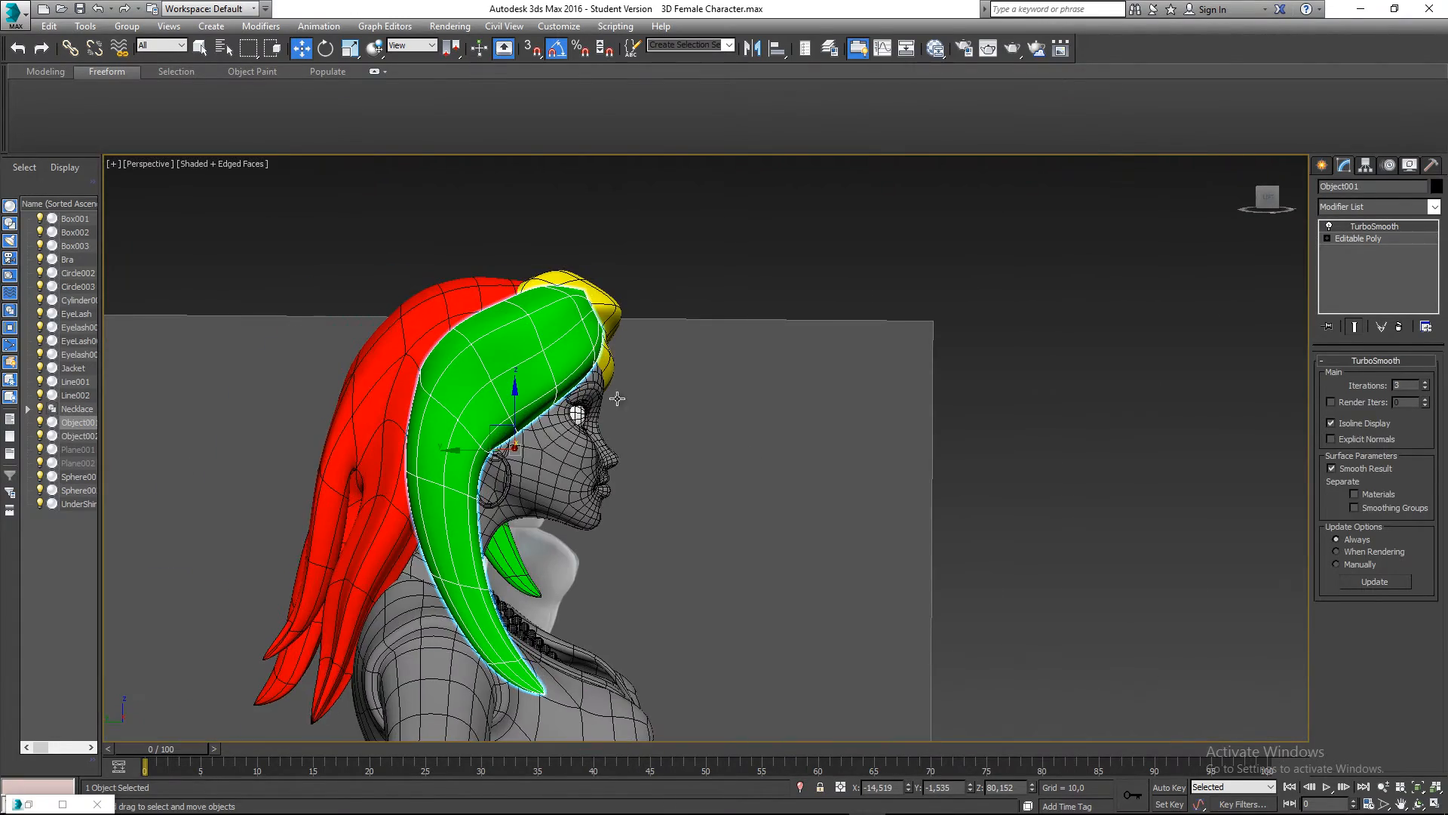
pyautogui.moveTo(565, 361)
pyautogui.keyDown('alt'); pyautogui.mouseDown(button='middle')
pyautogui.moveTo(591, 384)
pyautogui.moveTo(550, 338)
pyautogui.mouseUp(button='middle'); pyautogui.keyUp('alt')
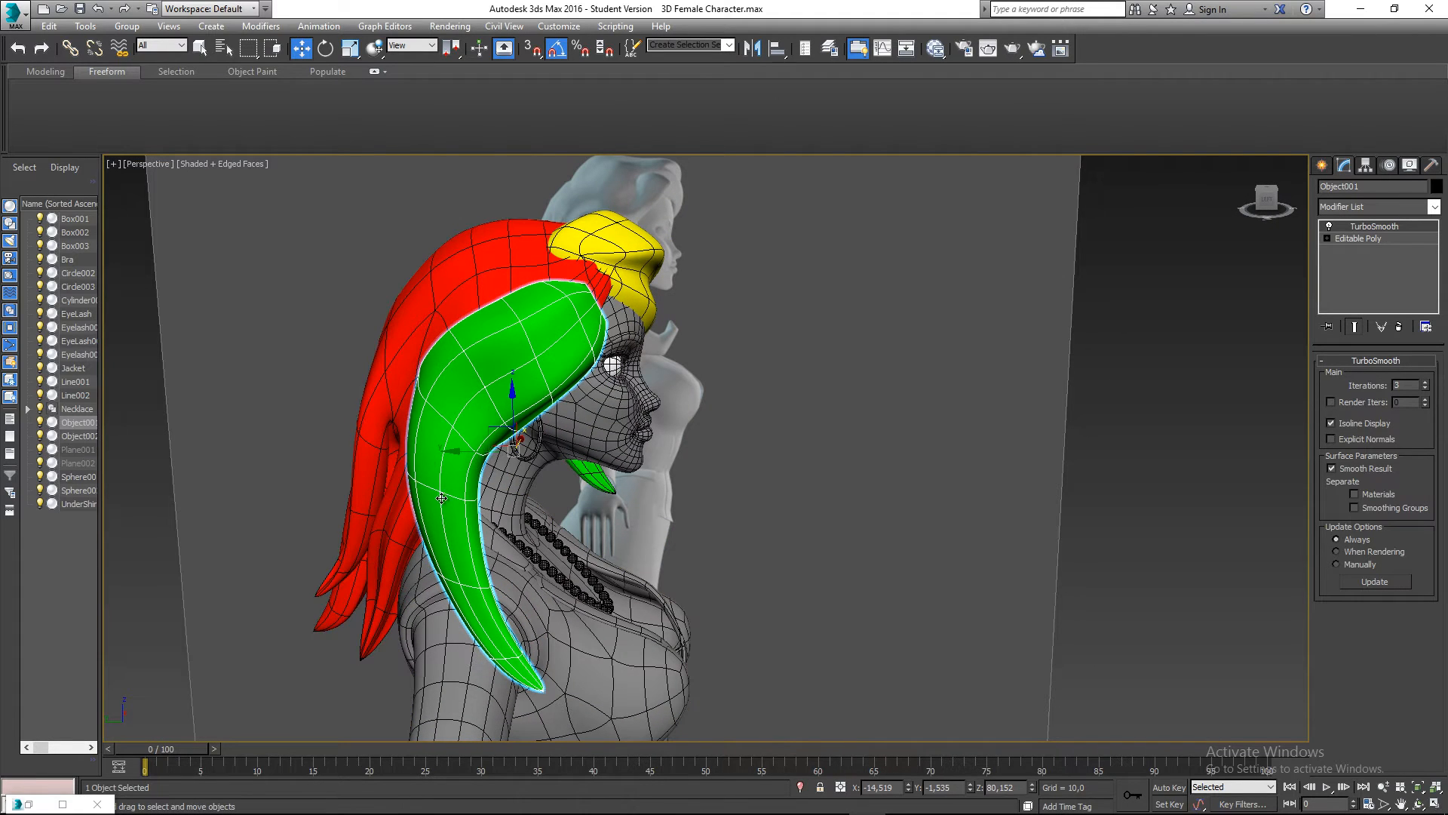
pyautogui.keyDown('alt'); pyautogui.moveTo(554, 643); pyautogui.dragTo(544, 570, button='middle'); pyautogui.keyUp('alt')
pyautogui.scroll(3, 547, 611)
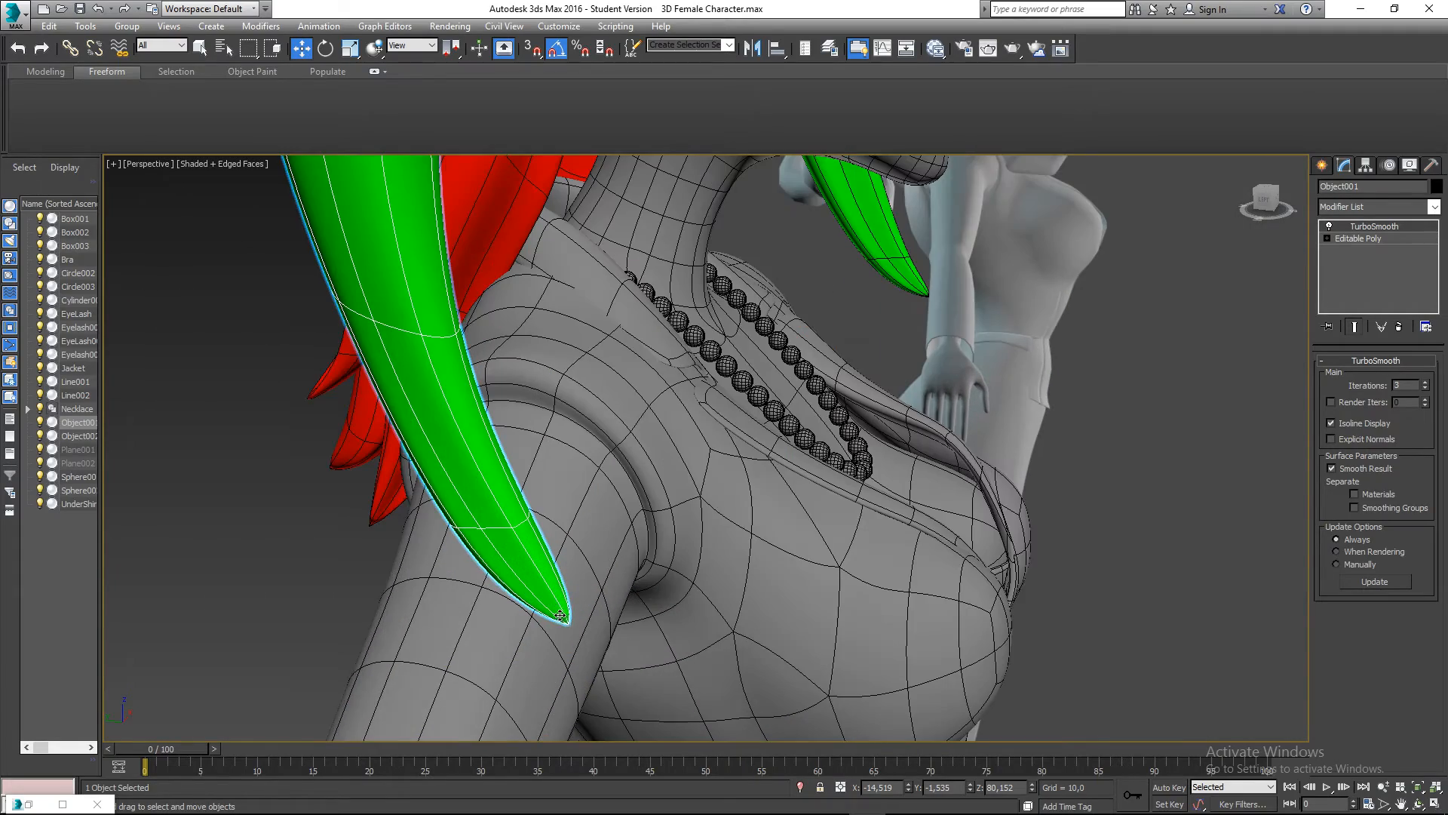
pyautogui.moveTo(543, 419); pyautogui.dragTo(608, 434, button='middle')
pyautogui.scroll(-5, 619, 532)
pyautogui.scroll(3, 650, 454)
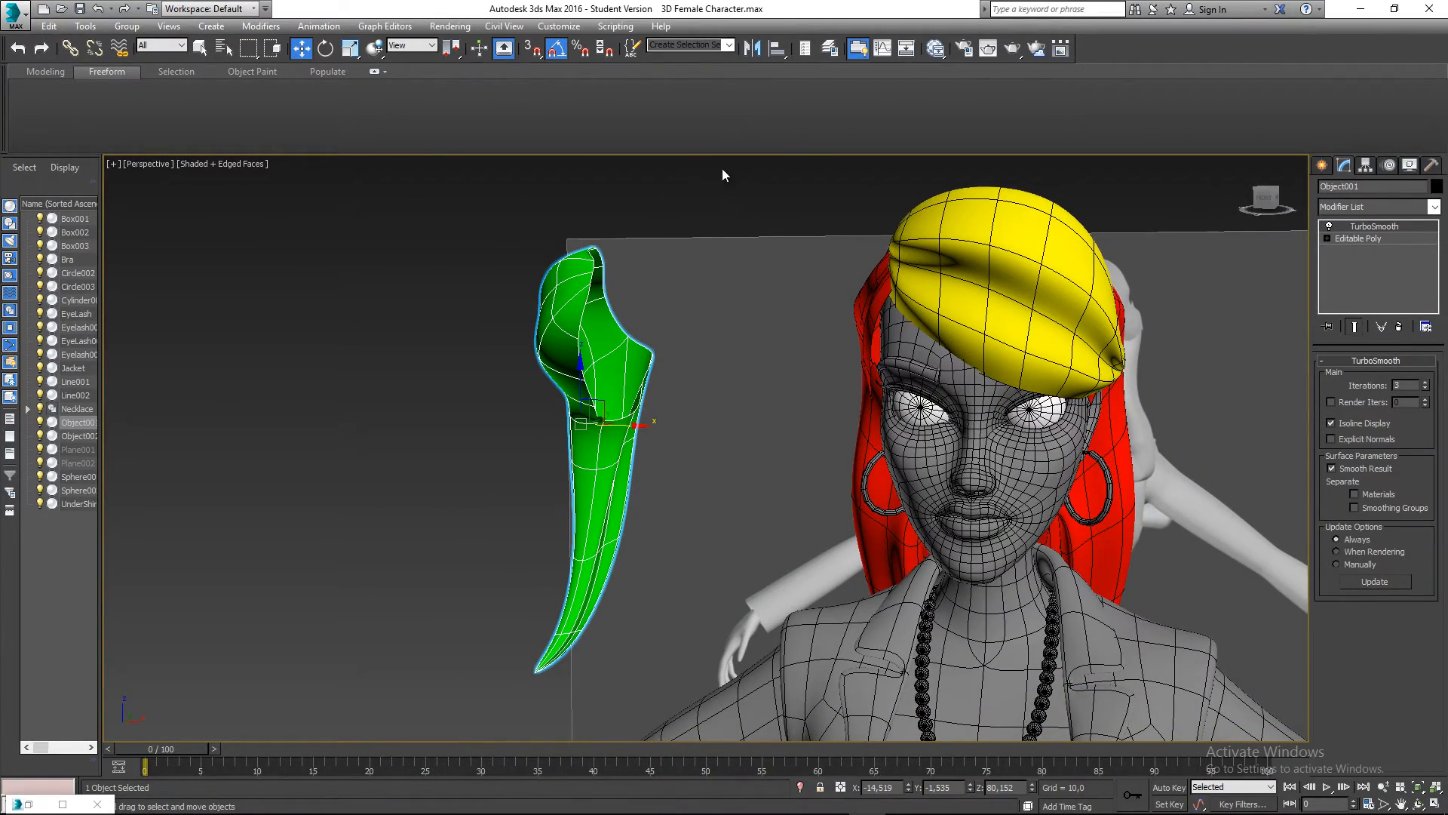
# - Try to mirror the green strand about the X axis with No Clone, and undo it
pyautogui.click(752, 50)
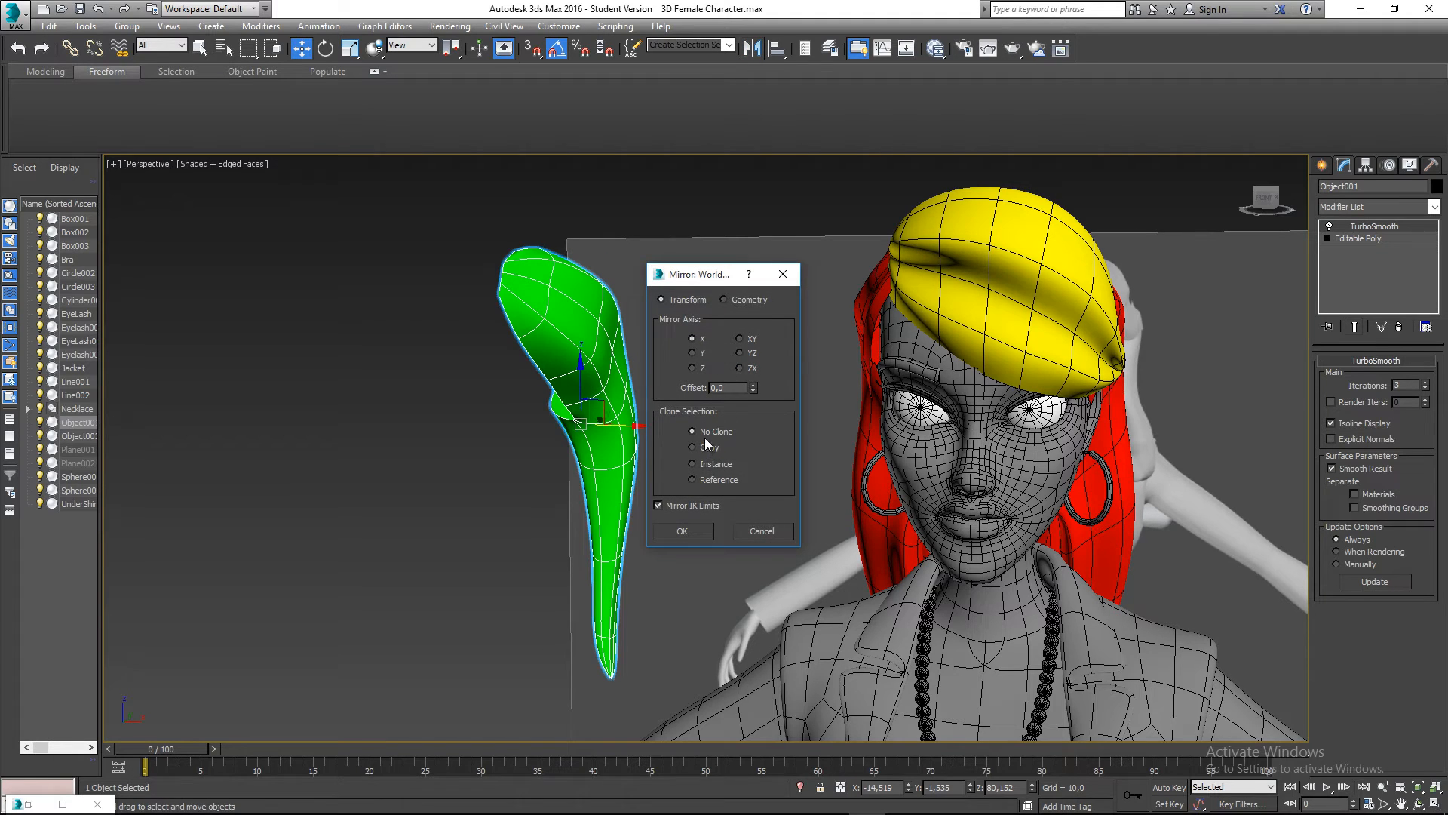
pyautogui.click(682, 530)
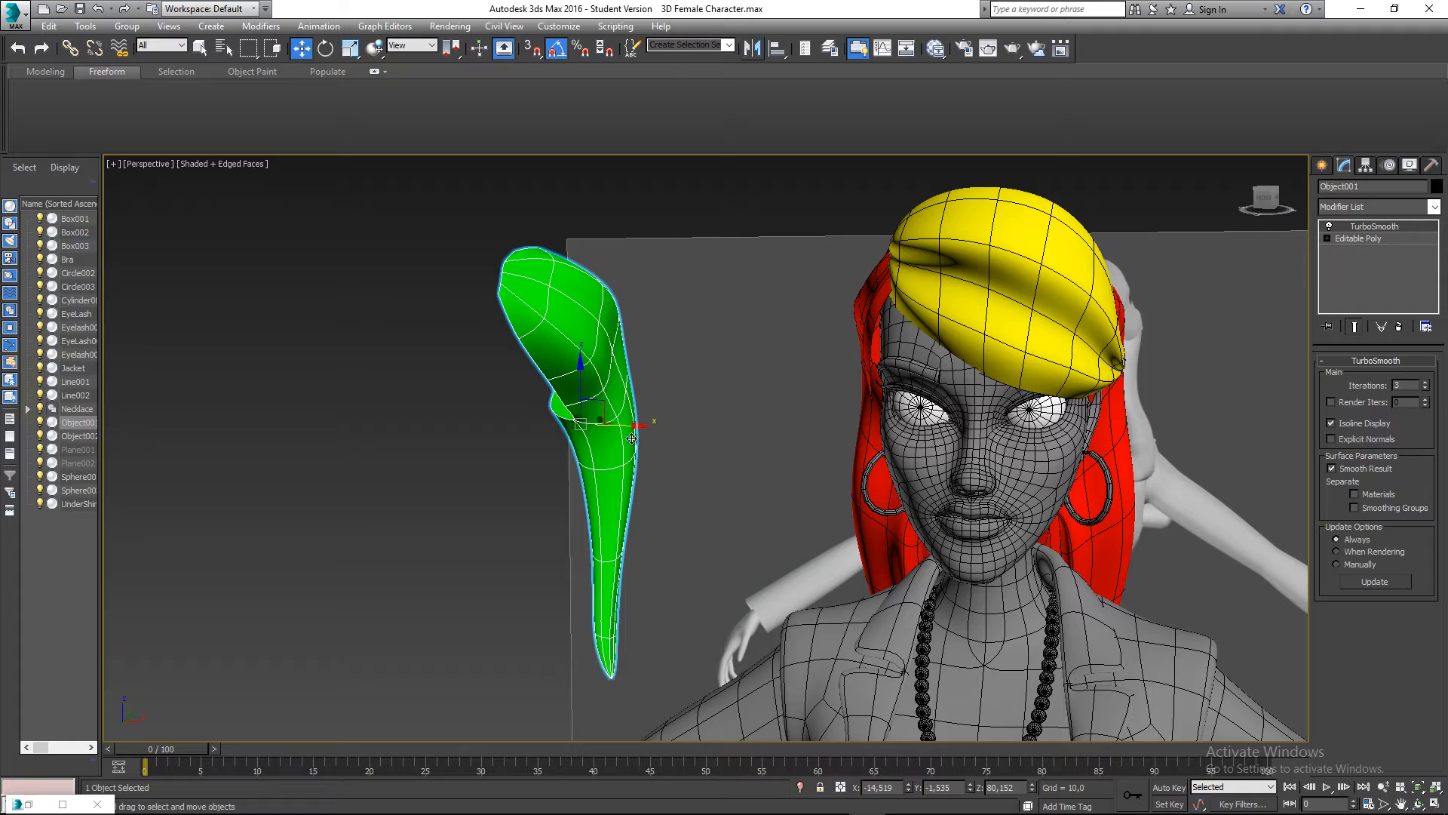
pyautogui.moveTo(632, 426); pyautogui.dragTo(784, 418)
pyautogui.hotkey('ctrl', 'z')
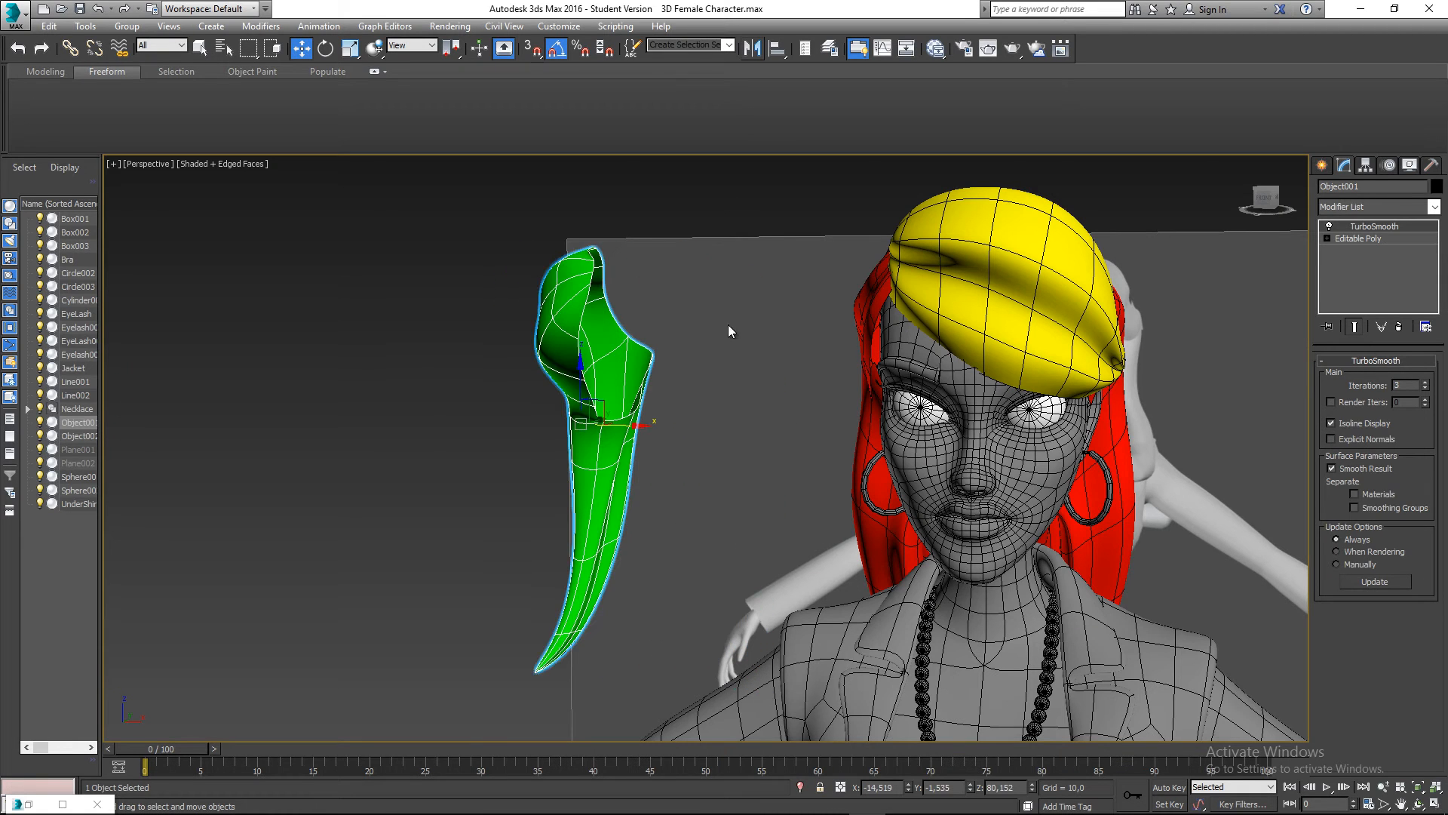
# - Mirror the green strand about the X axis as a copy and place the copy beside the original
pyautogui.click(754, 49)
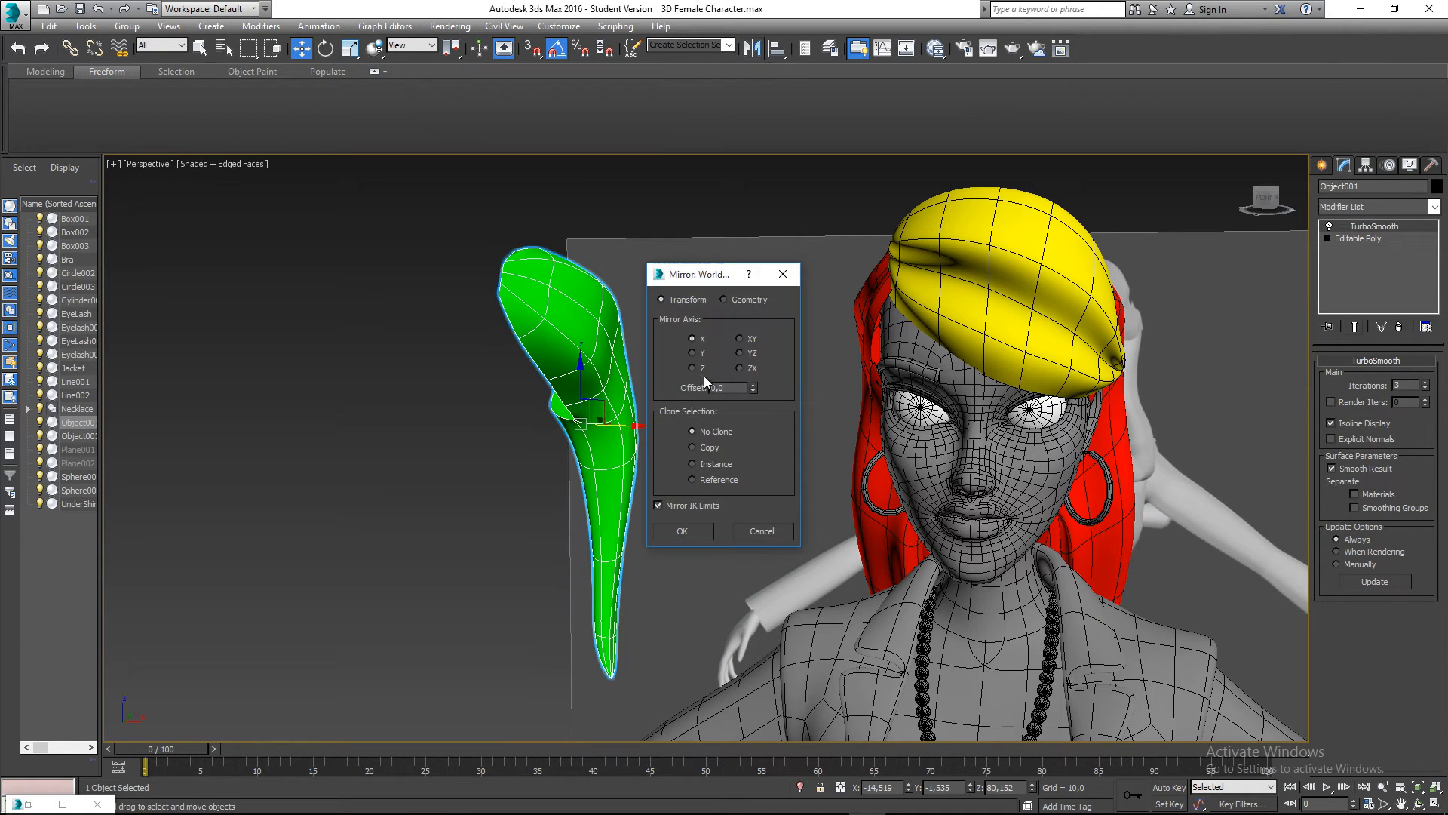
pyautogui.click(701, 447)
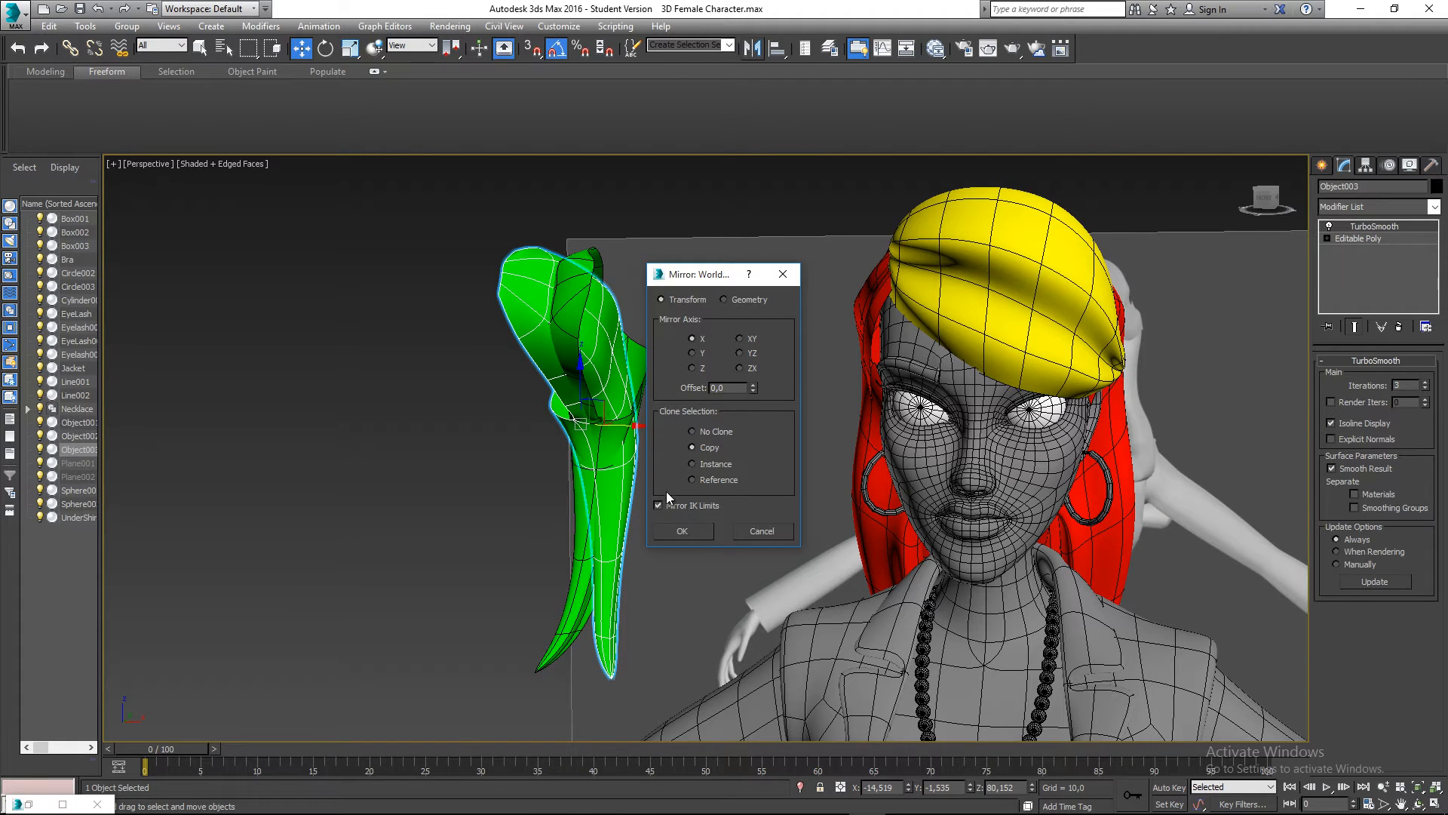
pyautogui.click(682, 531)
pyautogui.moveTo(664, 445); pyautogui.dragTo(772, 445)
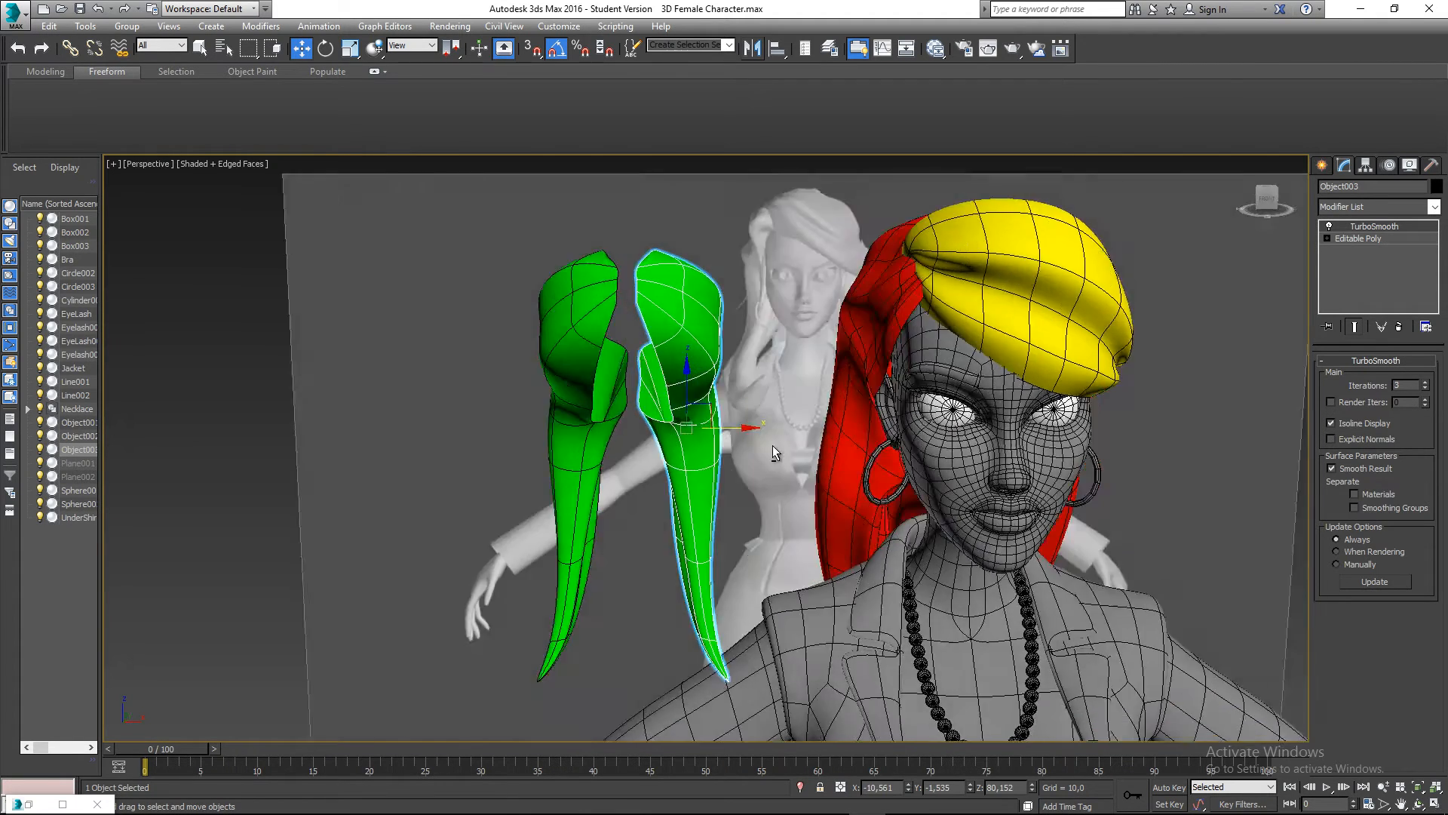
pyautogui.keyDown('alt'); pyautogui.moveTo(772, 445); pyautogui.dragTo(771, 427, button='middle'); pyautogui.keyUp('alt')
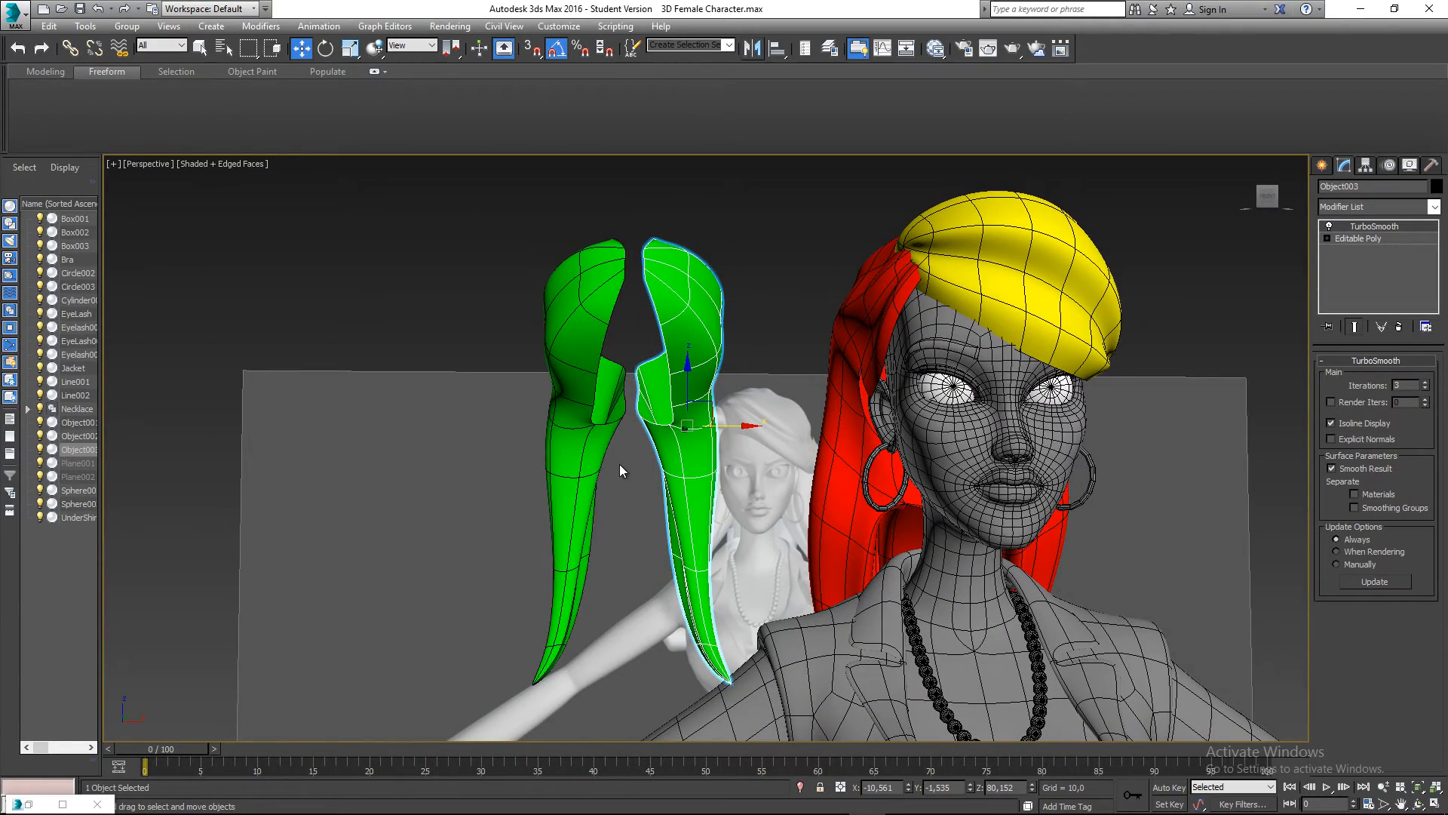
pyautogui.keyDown('alt'); pyautogui.moveTo(652, 413); pyautogui.dragTo(640, 405, button='middle'); pyautogui.keyUp('alt')
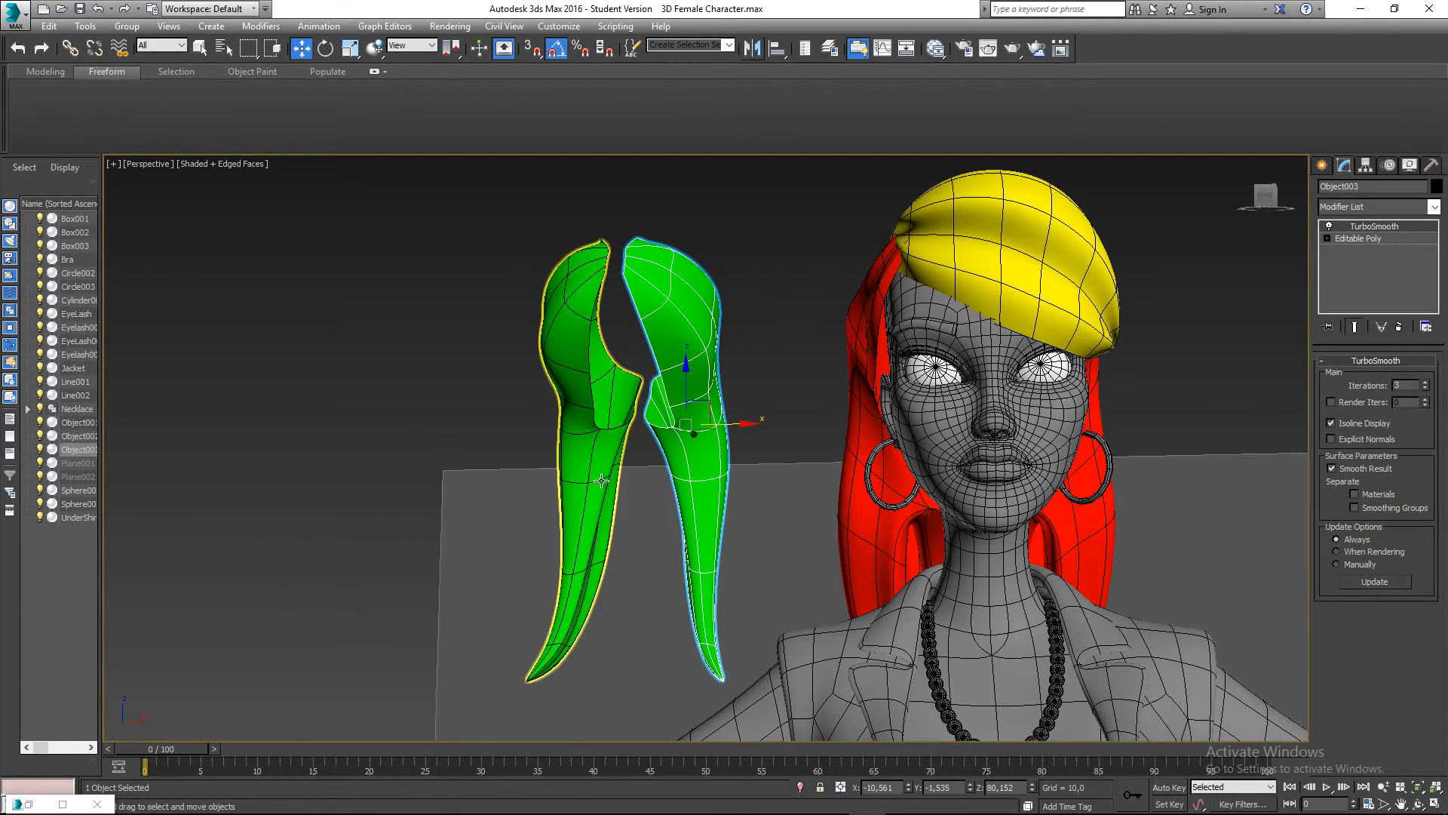
# - Compare the original strand with its mirrored copy up close, and delete the copy
pyautogui.click(594, 455)
pyautogui.keyDown('alt'); pyautogui.moveTo(641, 499); pyautogui.dragTo(647, 264, button='middle'); pyautogui.keyUp('alt')
pyautogui.scroll(5, 624, 453)
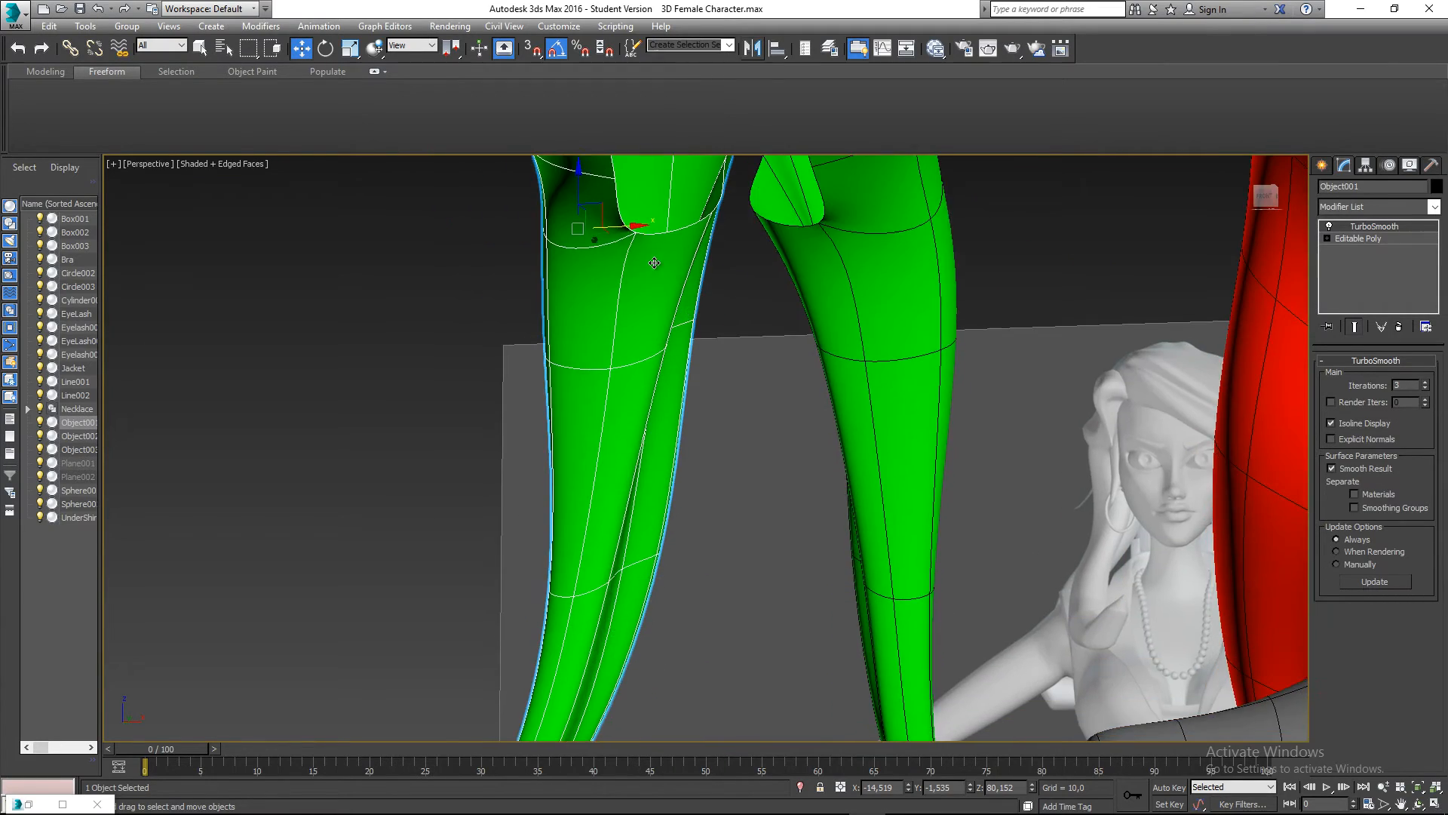
pyautogui.scroll(-4, 638, 293)
pyautogui.click(784, 299)
pyautogui.moveTo(811, 247); pyautogui.dragTo(727, 240)
pyautogui.press('Delete')
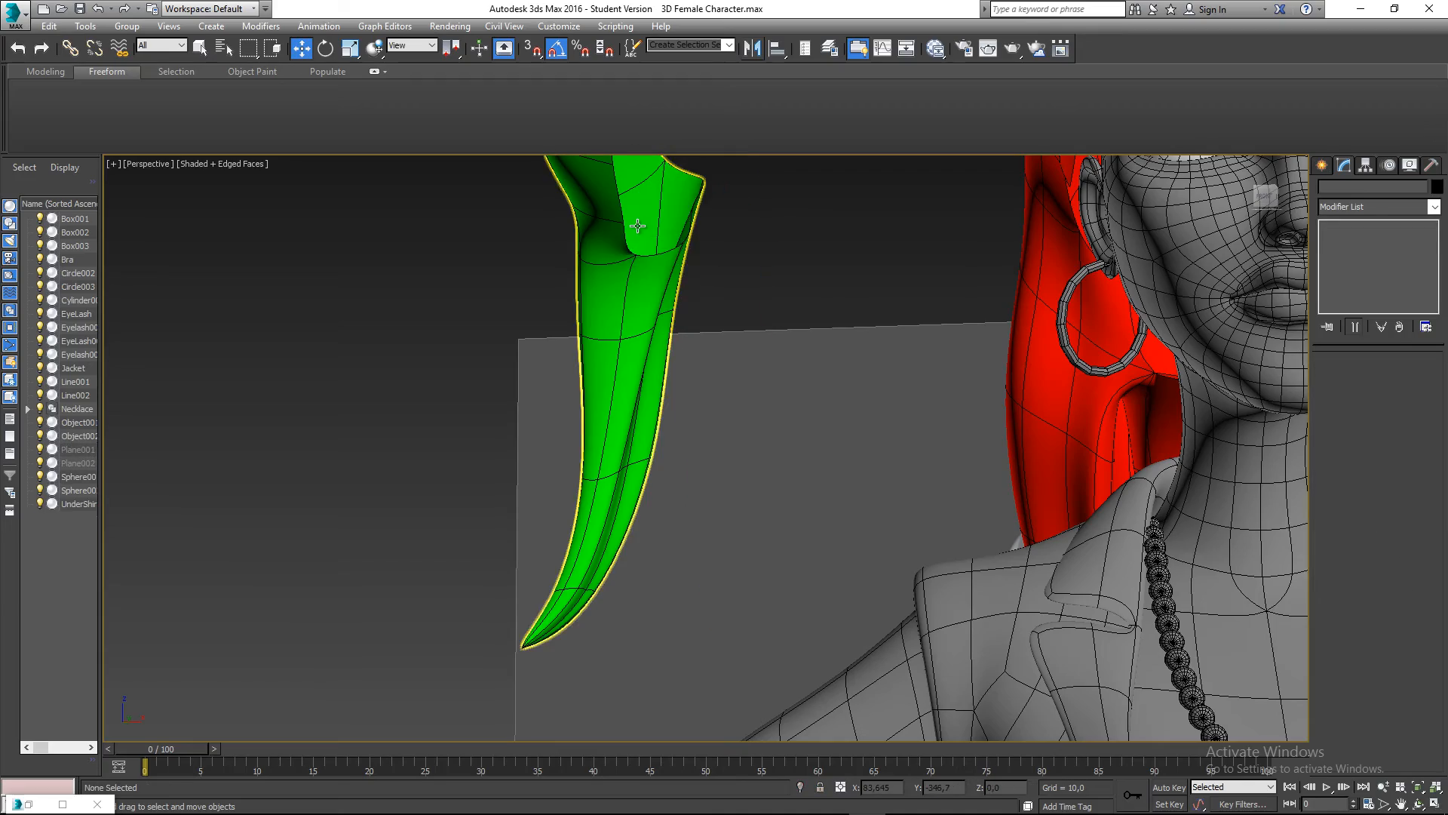
# - Examine both detached green side strands from the front, the side and above
pyautogui.keyDown('alt'); pyautogui.moveTo(667, 298); pyautogui.dragTo(633, 221, button='middle'); pyautogui.keyUp('alt')
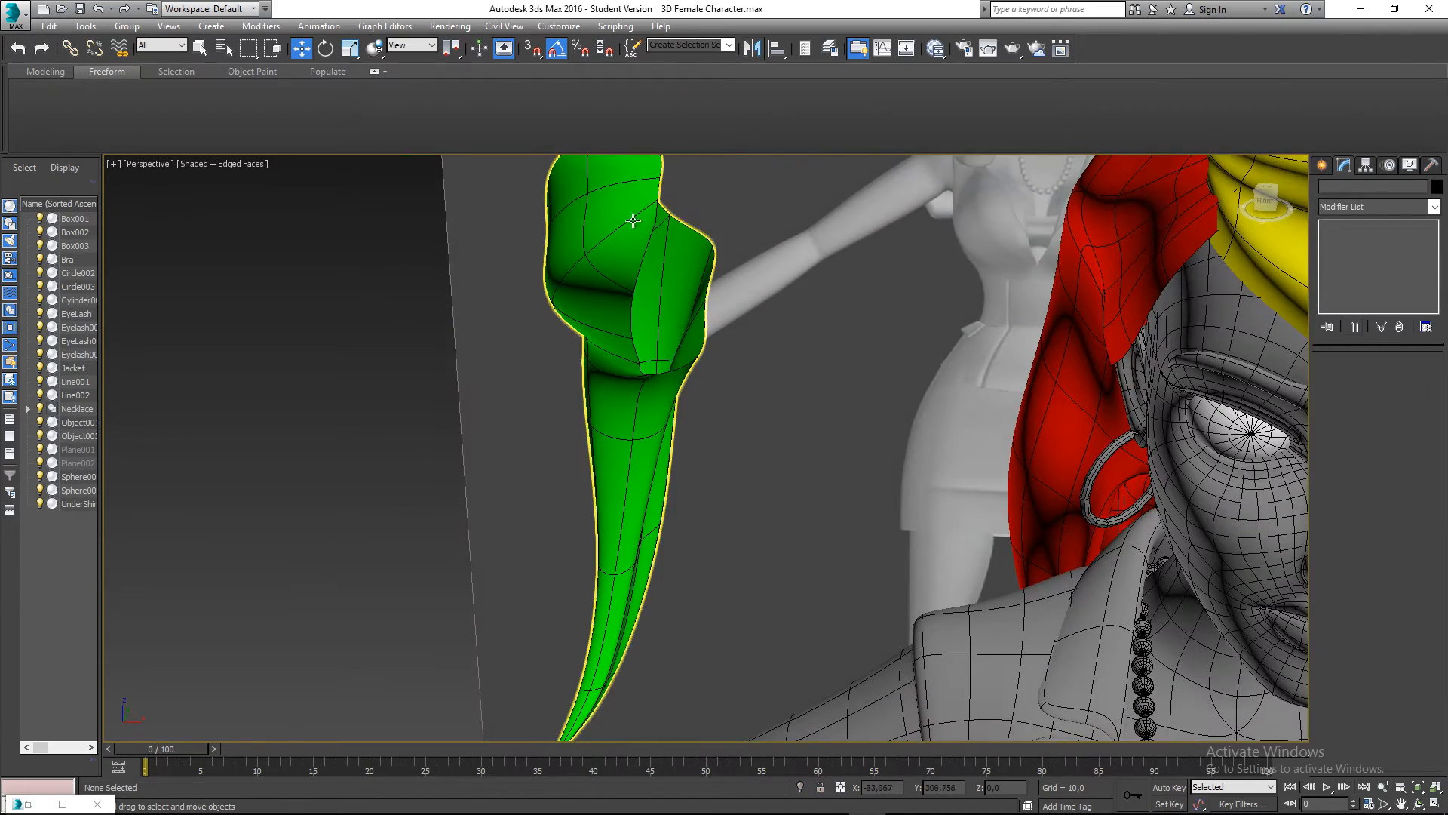
pyautogui.keyDown('alt'); pyautogui.moveTo(676, 351); pyautogui.dragTo(583, 262, button='middle'); pyautogui.keyUp('alt')
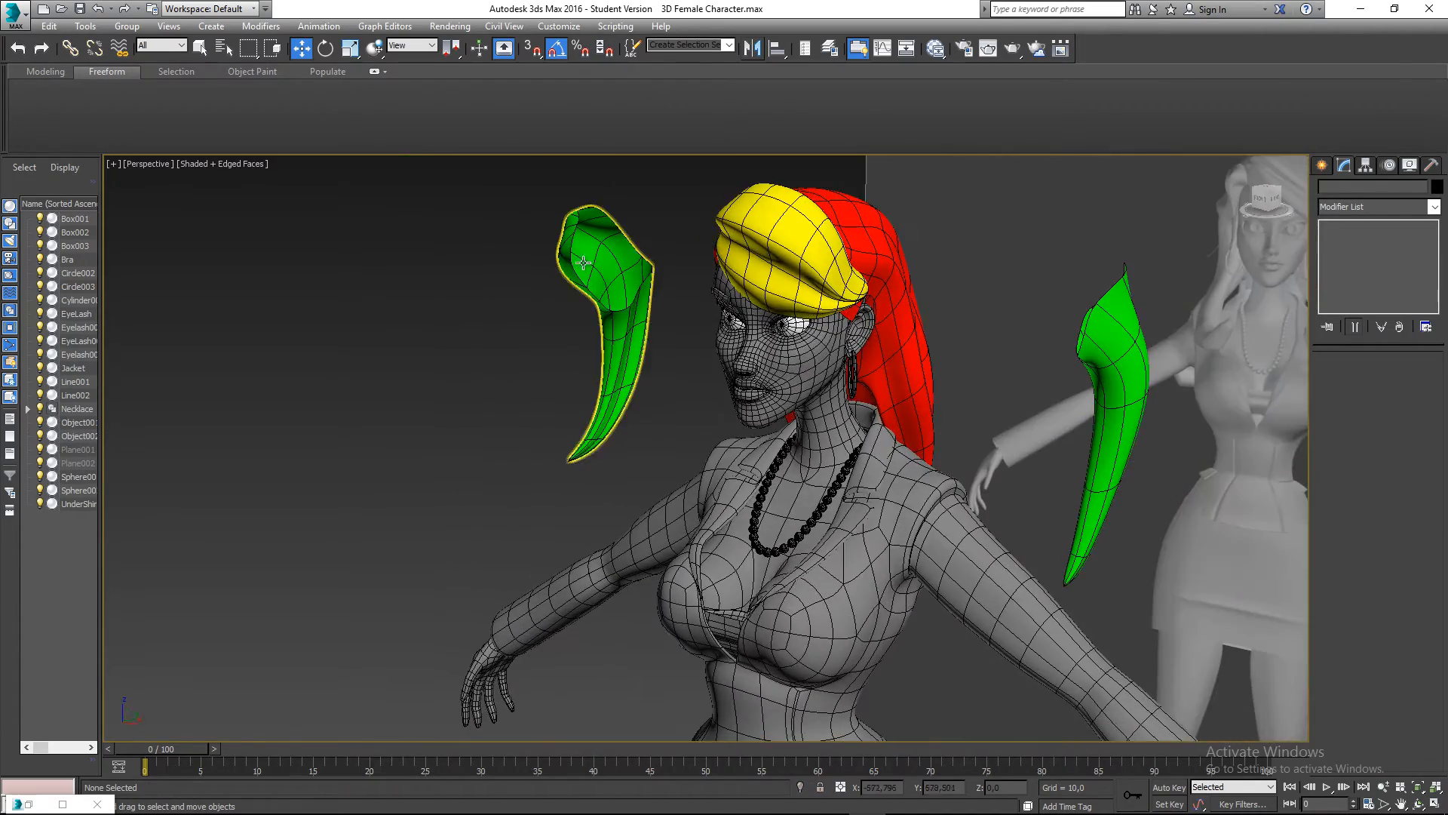
pyautogui.scroll(5, 613, 264)
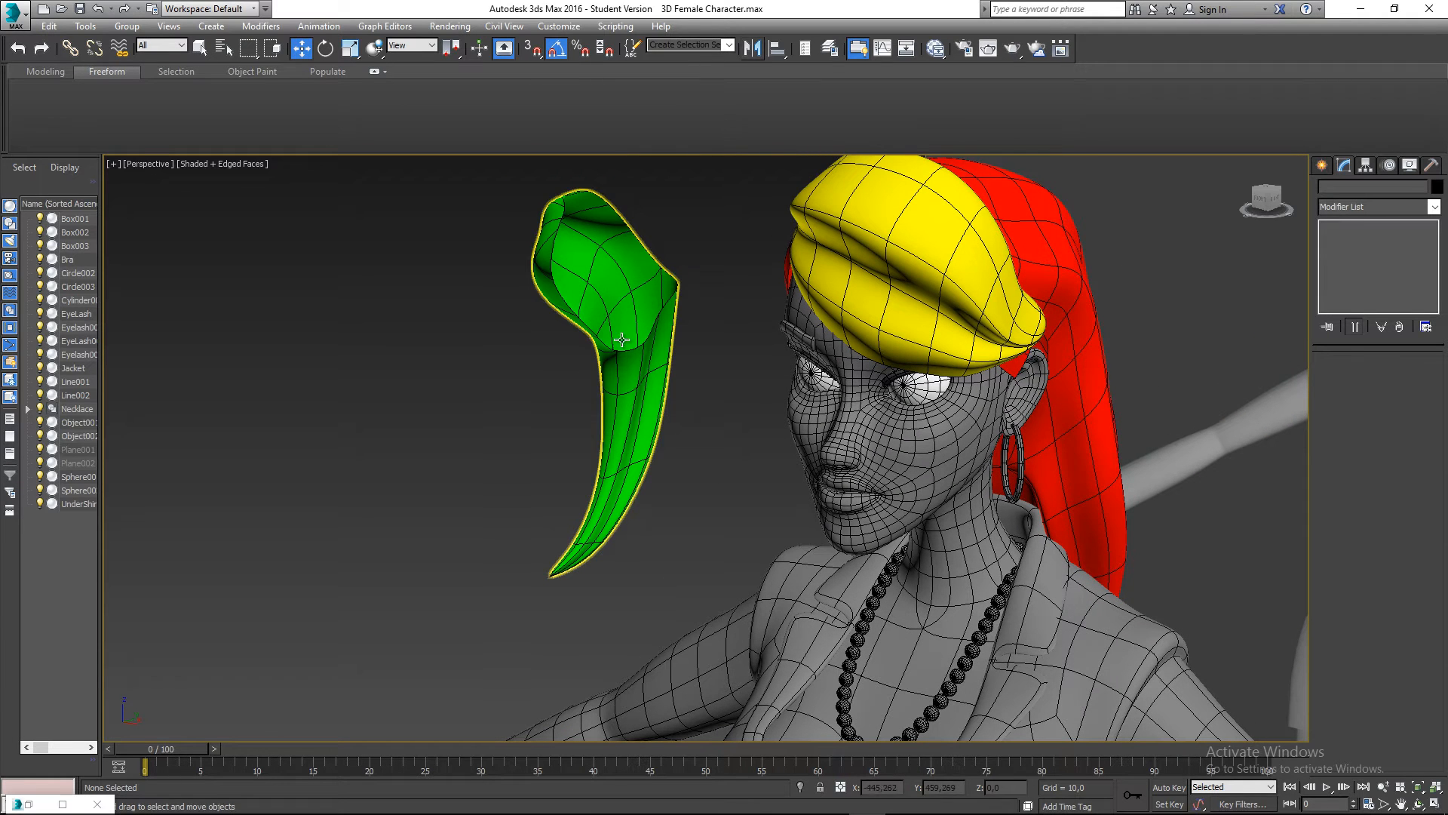
pyautogui.click(639, 374)
pyautogui.keyDown('alt'); pyautogui.moveTo(639, 375); pyautogui.dragTo(707, 468, button='middle'); pyautogui.keyUp('alt')
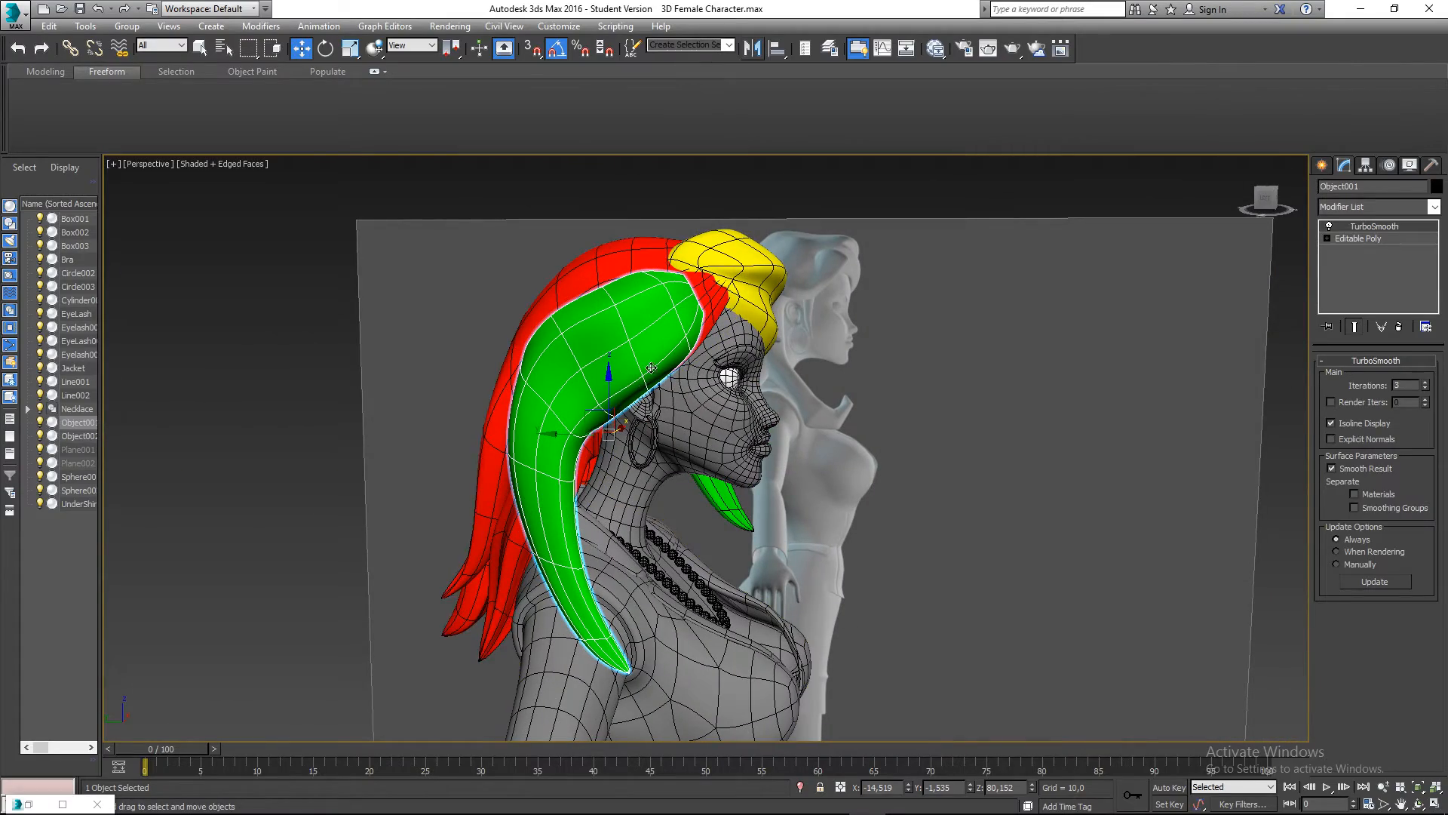
pyautogui.keyDown('alt'); pyautogui.moveTo(668, 618); pyautogui.dragTo(304, 544, button='middle'); pyautogui.keyUp('alt')
pyautogui.click(1065, 452)
pyautogui.moveTo(1075, 451)
pyautogui.keyDown('alt'); pyautogui.mouseDown(button='middle')
pyautogui.moveTo(1223, 445)
pyautogui.moveTo(1091, 440)
pyautogui.mouseUp(button='middle'); pyautogui.keyUp('alt')
pyautogui.keyDown('alt'); pyautogui.moveTo(1072, 384); pyautogui.dragTo(1002, 323, button='middle'); pyautogui.keyUp('alt')
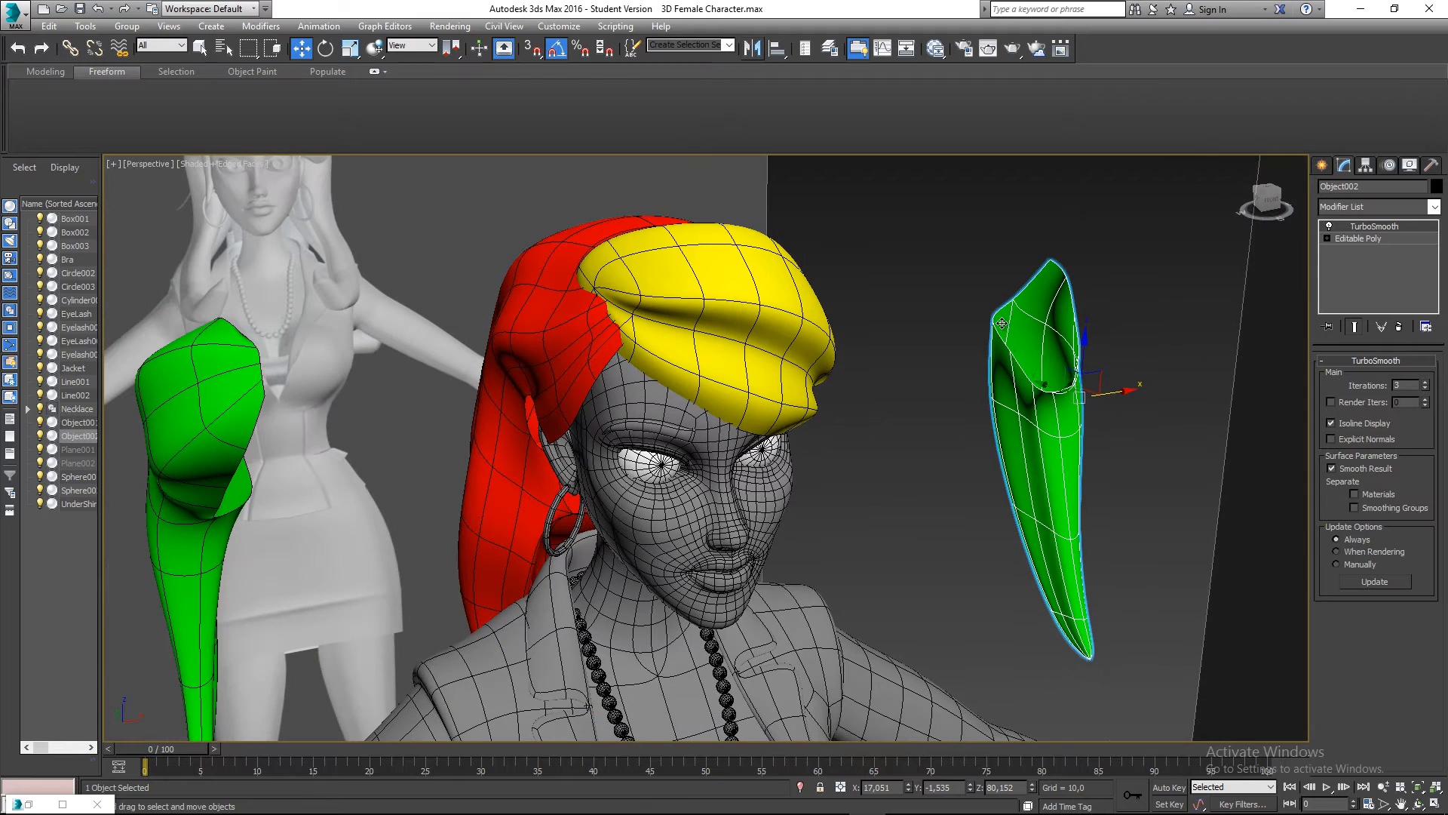
# - Undo the moves of both green side strands and clear the selection
pyautogui.hotkey('ctrl', 'z')
pyautogui.hotkey('ctrl', 'z')
pyautogui.hotkey('ctrl', 'z')
pyautogui.hotkey('ctrl', 'z')
pyautogui.hotkey('ctrl', 'z')
pyautogui.hotkey('ctrl', 'z')
pyautogui.hotkey('ctrl', 'z')
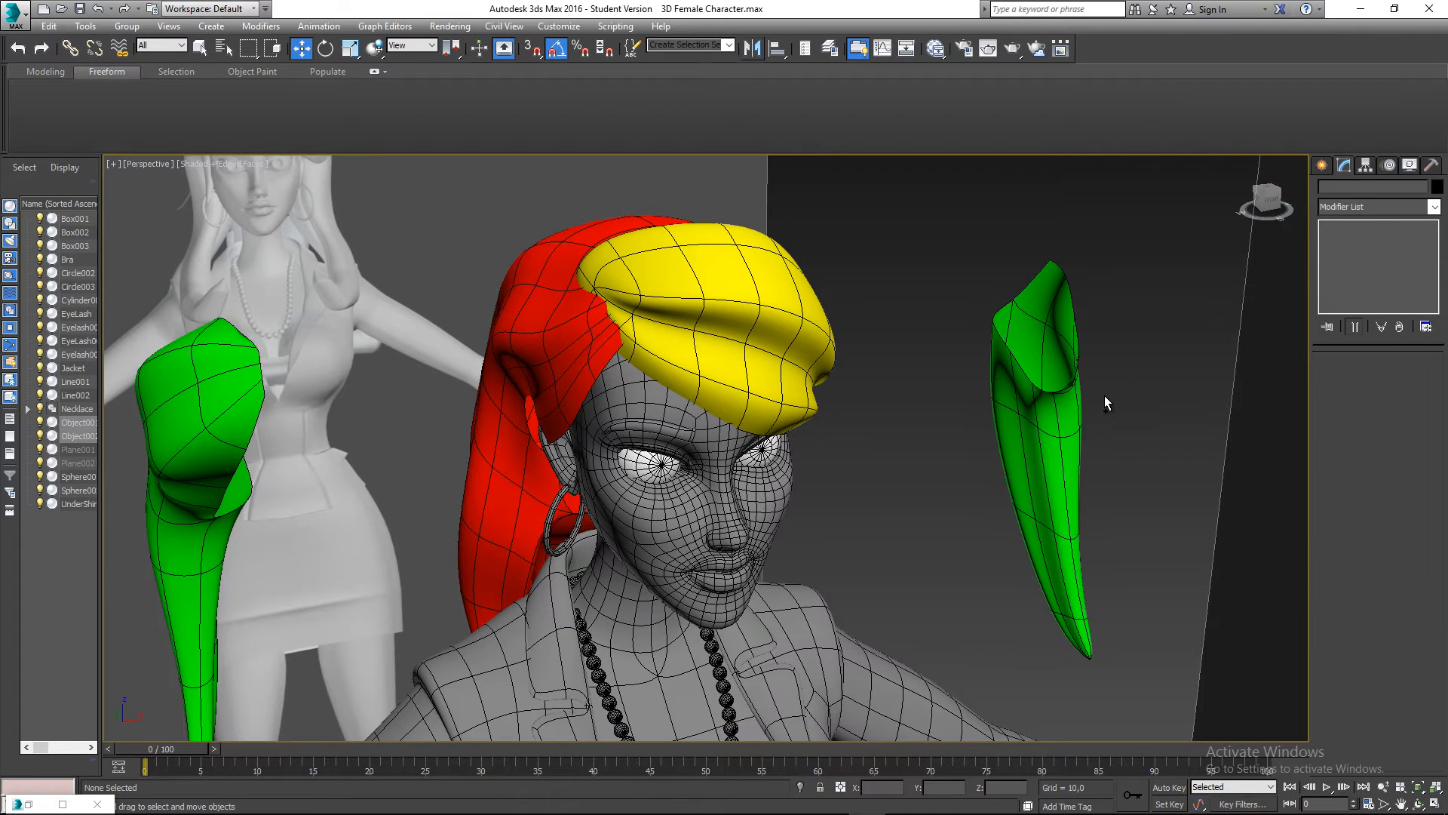
pyautogui.hotkey('ctrl', 'z')
pyautogui.hotkey('ctrl', 'z')
pyautogui.hotkey('ctrl', 'z')
pyautogui.hotkey('ctrl', 'z')
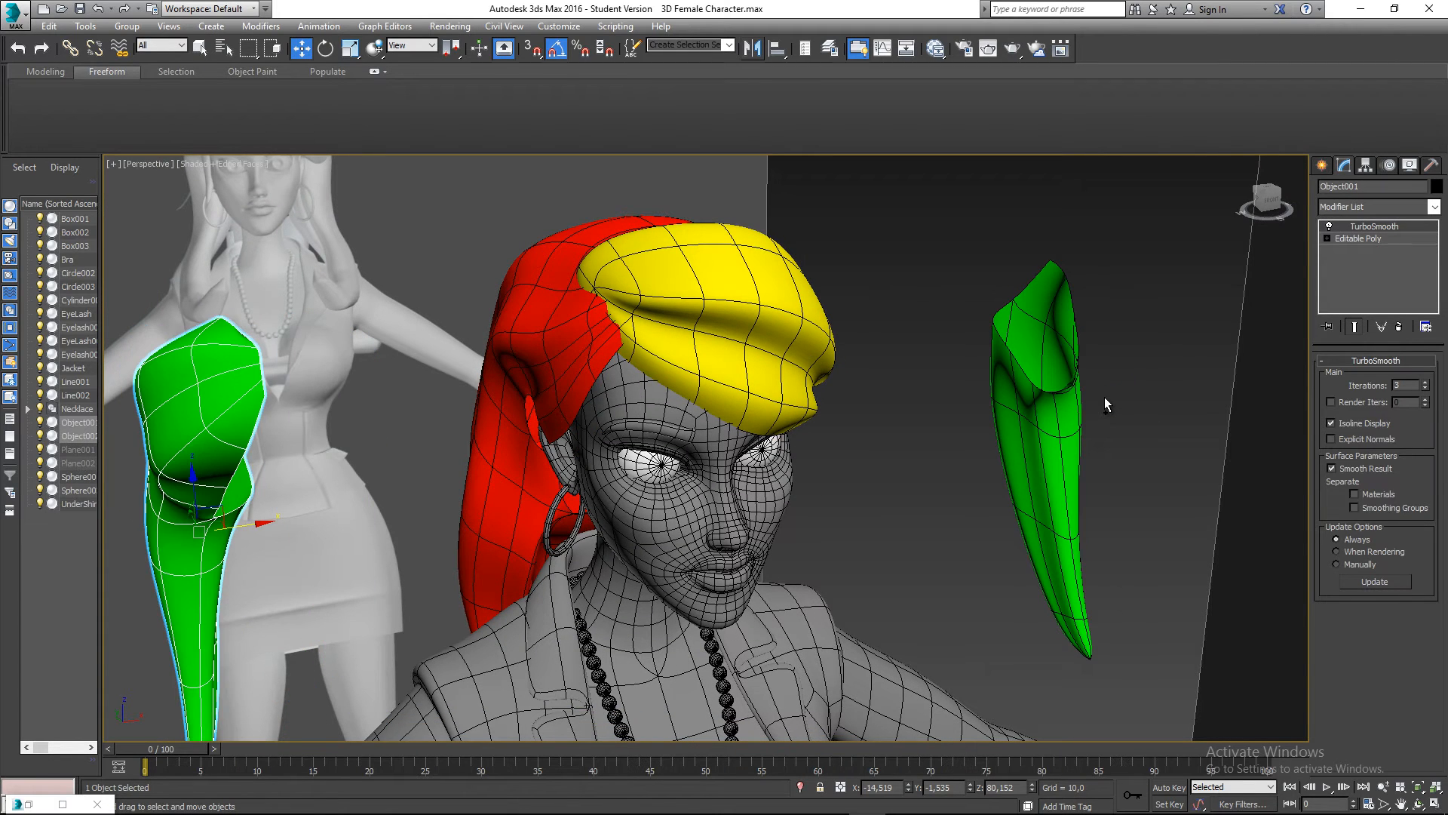
pyautogui.click(925, 491)
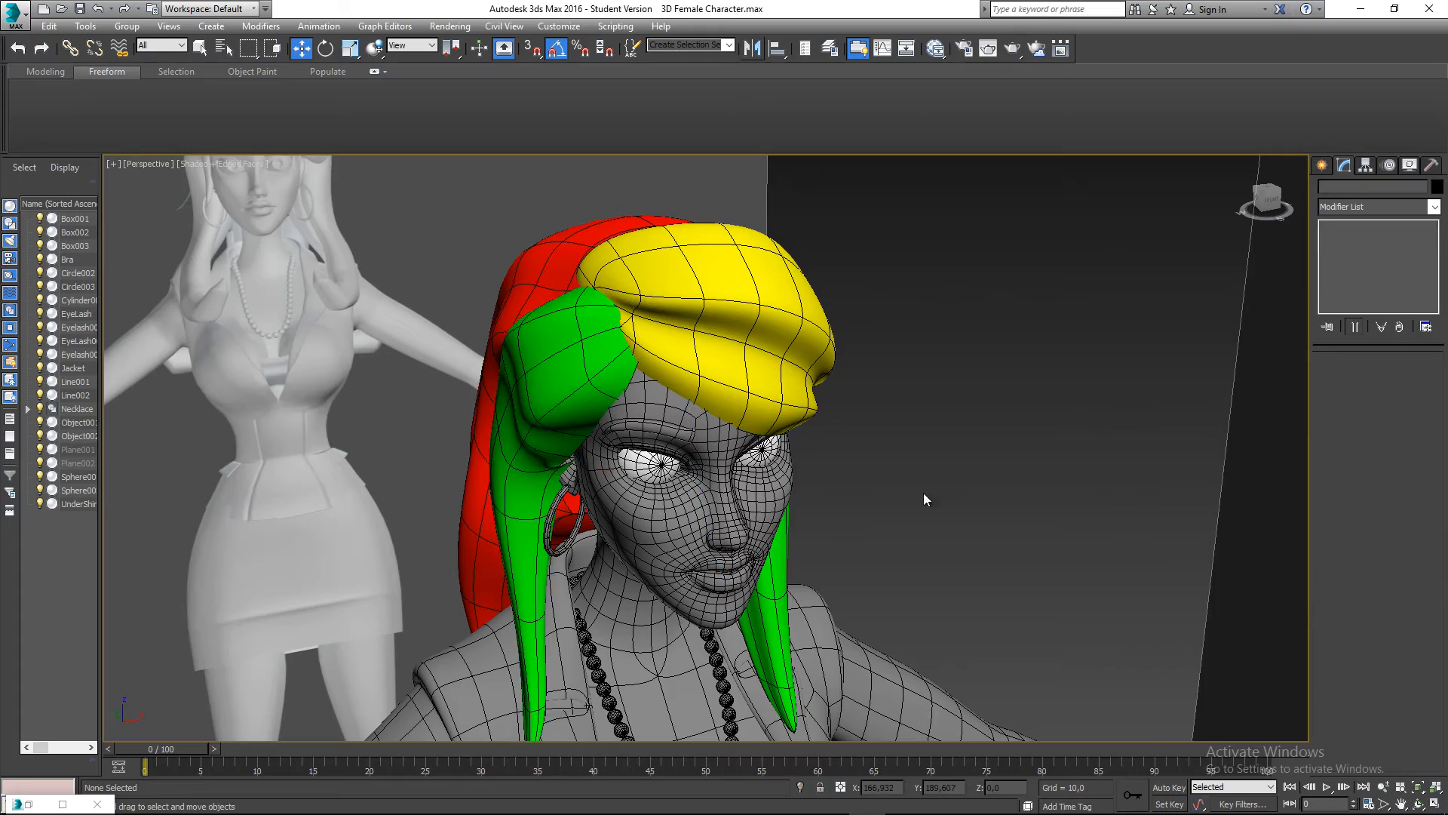
# - Try to move the yellow fringe piece forward off the head along Y
pyautogui.keyDown('alt'); pyautogui.moveTo(923, 492); pyautogui.dragTo(670, 445, button='middle'); pyautogui.keyUp('alt')
pyautogui.click(541, 365)
pyautogui.keyDown('alt'); pyautogui.moveTo(541, 365); pyautogui.dragTo(571, 450, button='middle'); pyautogui.keyUp('alt')
pyautogui.click(571, 450)
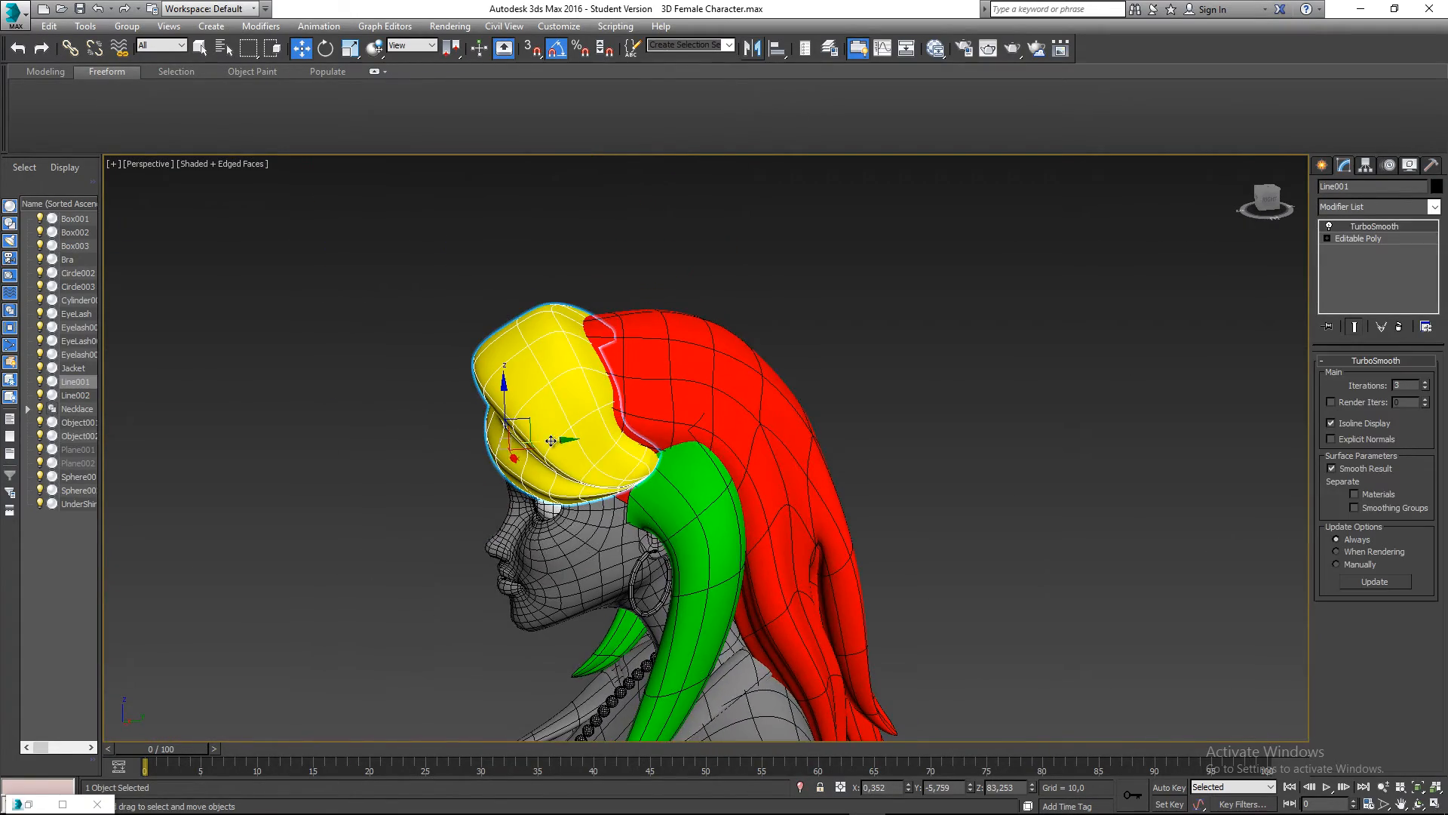
pyautogui.moveTo(552, 441); pyautogui.dragTo(291, 429)
pyautogui.keyDown('alt'); pyautogui.moveTo(291, 429); pyautogui.dragTo(622, 408, button='middle'); pyautogui.keyUp('alt')
# - Select the red back hair piece and examine it from the side of the head
pyautogui.scroll(3, 486, 388)
pyautogui.click(667, 488)
pyautogui.click(621, 409)
pyautogui.scroll(-3, 568, 421)
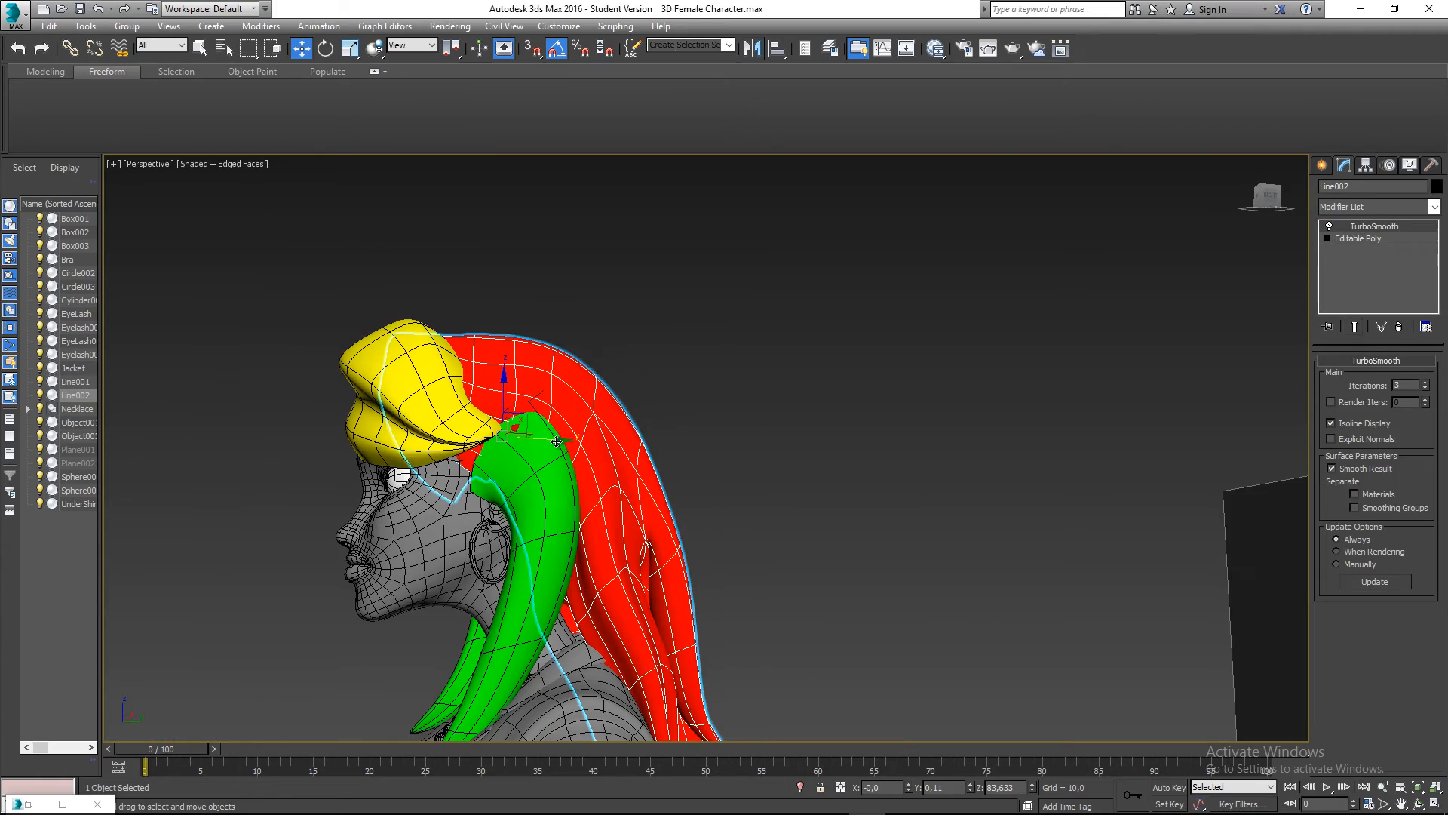
# - Try to move the red back hair piece backward off the head along Y to 14.413
pyautogui.moveTo(570, 419); pyautogui.dragTo(860, 442)
pyautogui.keyDown('alt'); pyautogui.moveTo(860, 442); pyautogui.dragTo(924, 255, button='middle'); pyautogui.keyUp('alt')
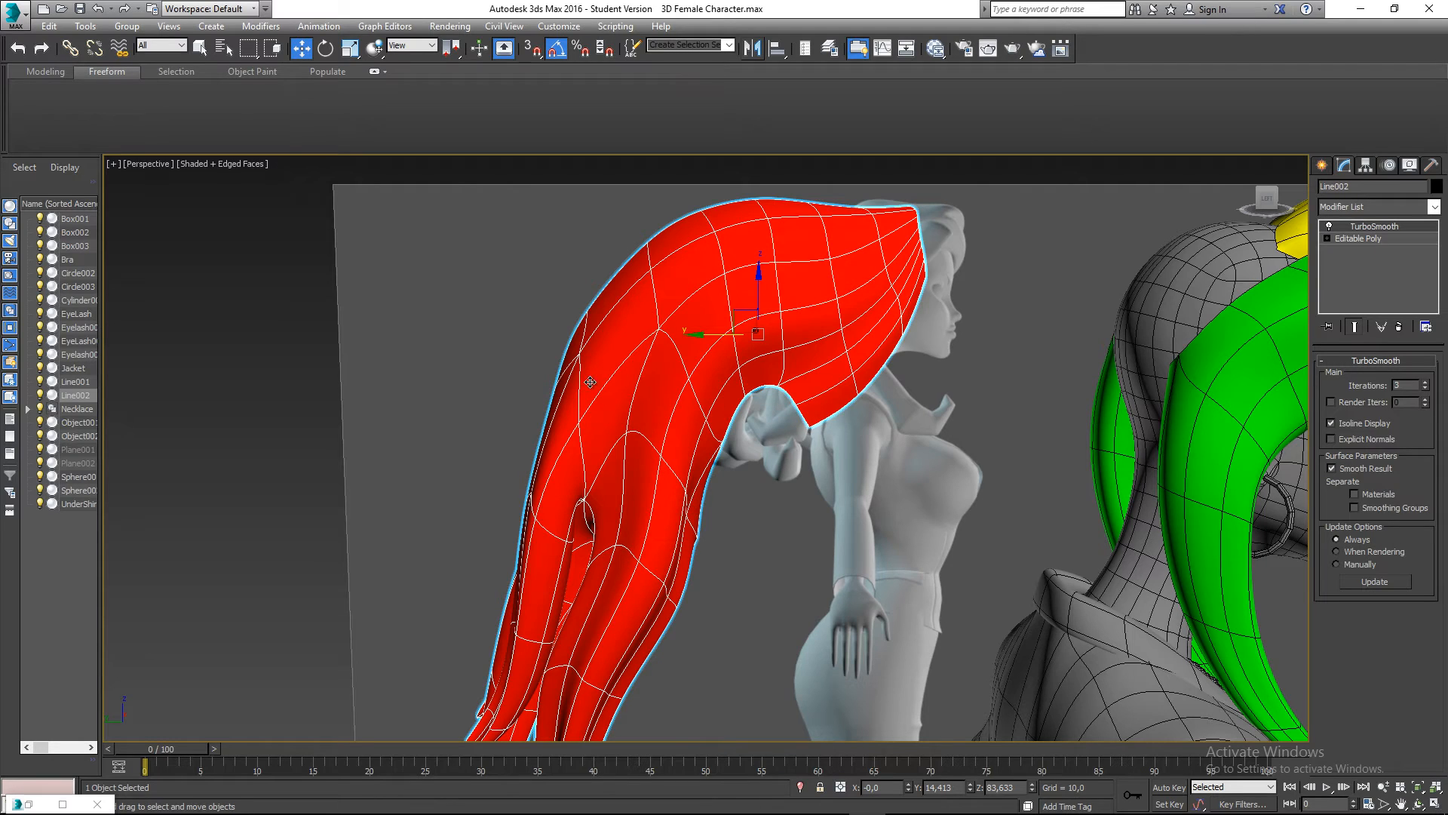
pyautogui.moveTo(907, 279)
pyautogui.keyDown('alt'); pyautogui.mouseDown(button='middle')
pyautogui.moveTo(1019, 301)
pyautogui.moveTo(1023, 289)
pyautogui.moveTo(914, 290)
pyautogui.mouseUp(button='middle'); pyautogui.keyUp('alt')
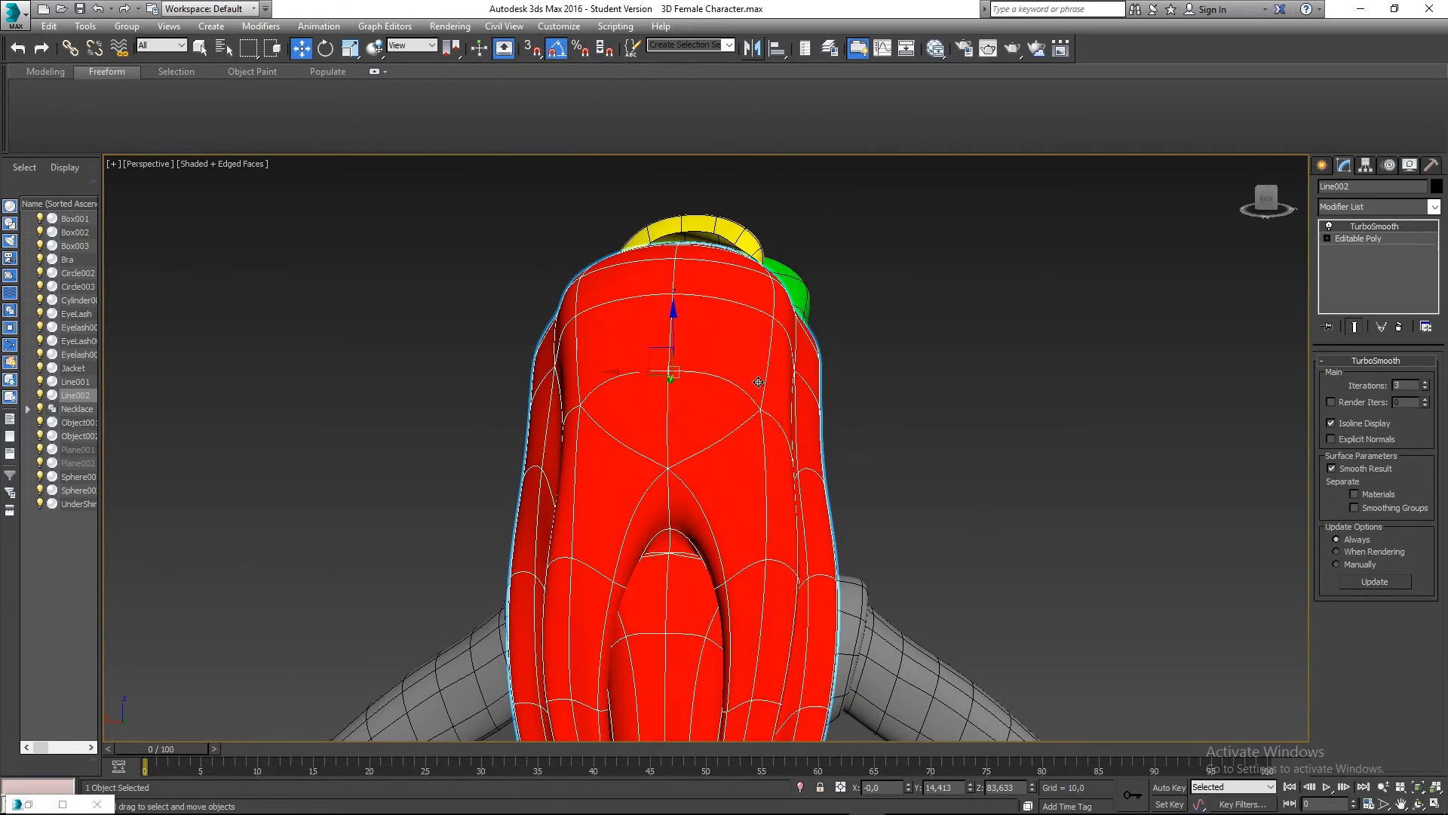
pyautogui.keyDown('alt'); pyautogui.moveTo(608, 436); pyautogui.dragTo(499, 381, button='middle'); pyautogui.keyUp('alt')
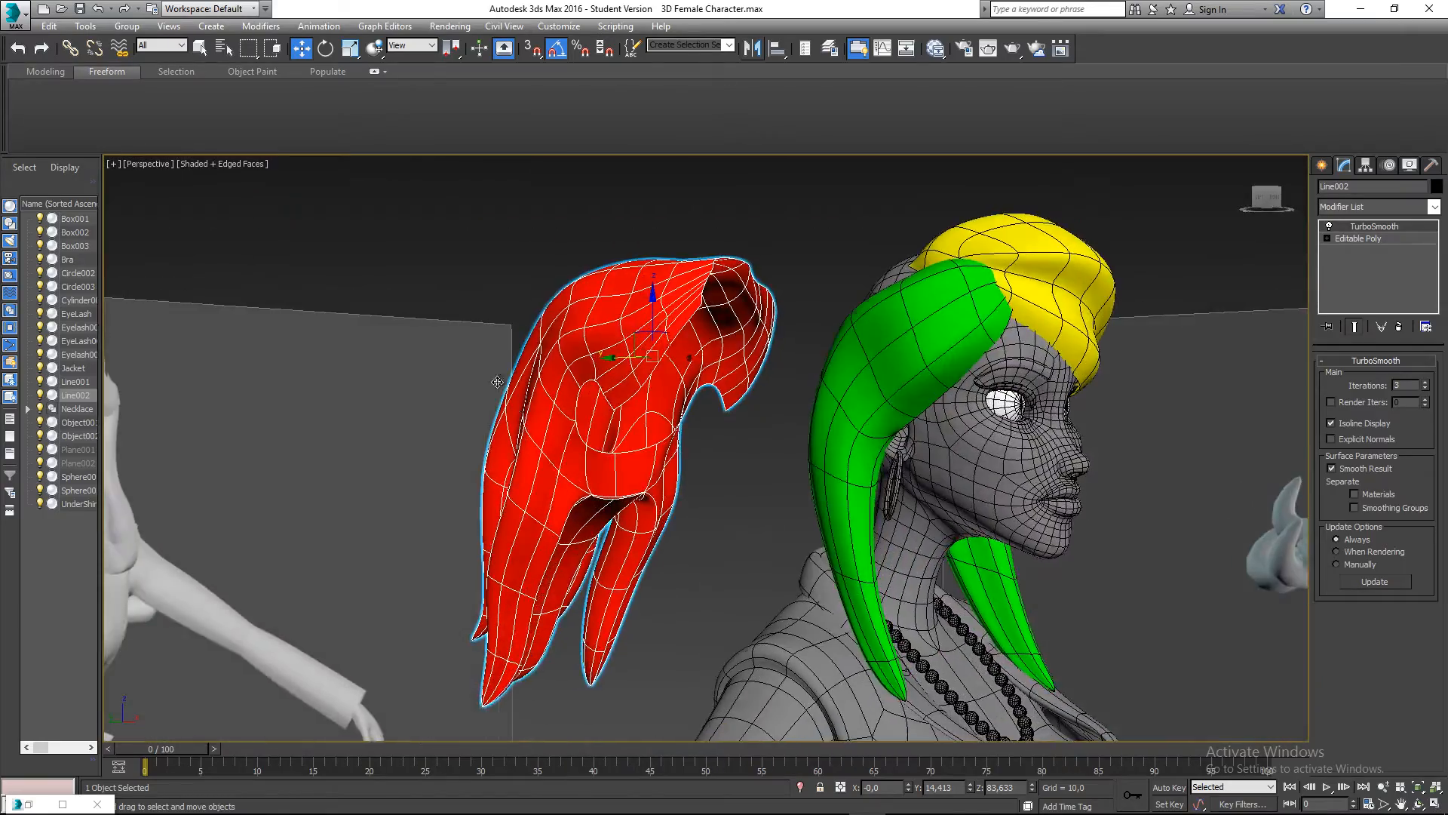
pyautogui.scroll(5, 620, 519)
pyautogui.keyDown('alt'); pyautogui.moveTo(620, 518); pyautogui.dragTo(667, 517, button='middle'); pyautogui.keyUp('alt')
pyautogui.moveTo(658, 501); pyautogui.dragTo(657, 424, button='middle')
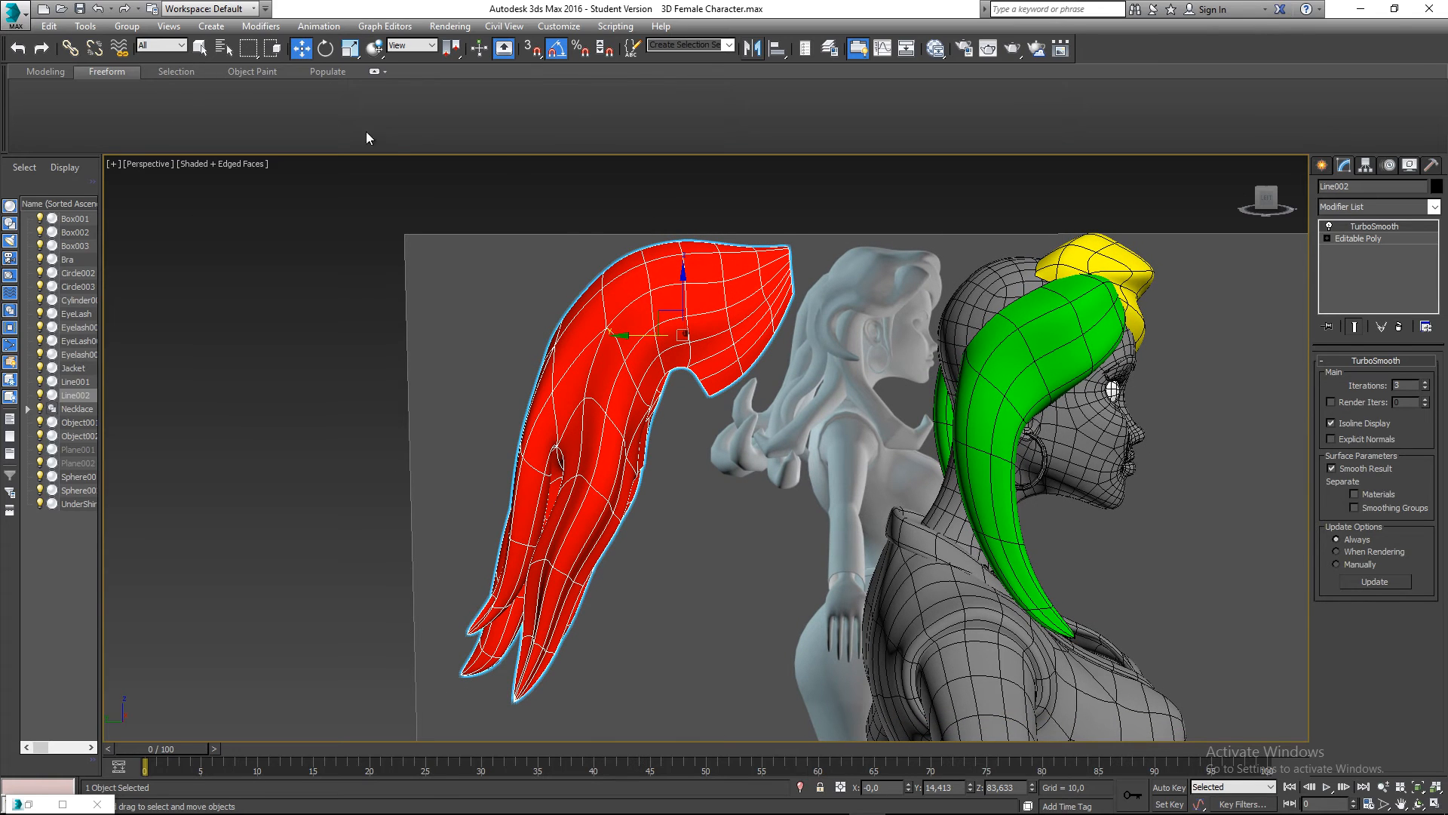
# - Examine the detached red hair piece's unsmoothed base mesh and its smoothed strands from the side and behind
pyautogui.click(1350, 239)
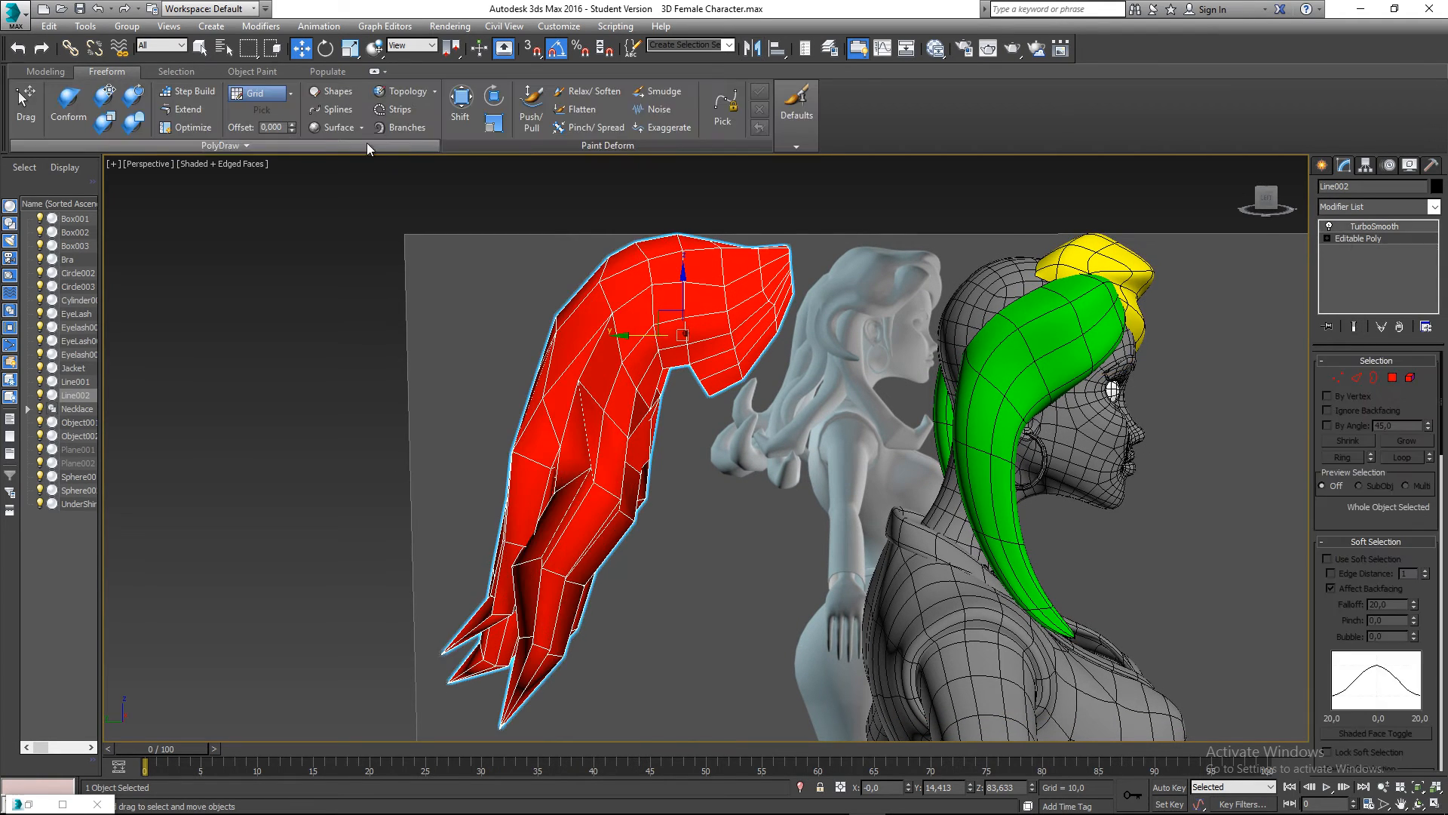
pyautogui.click(221, 143)
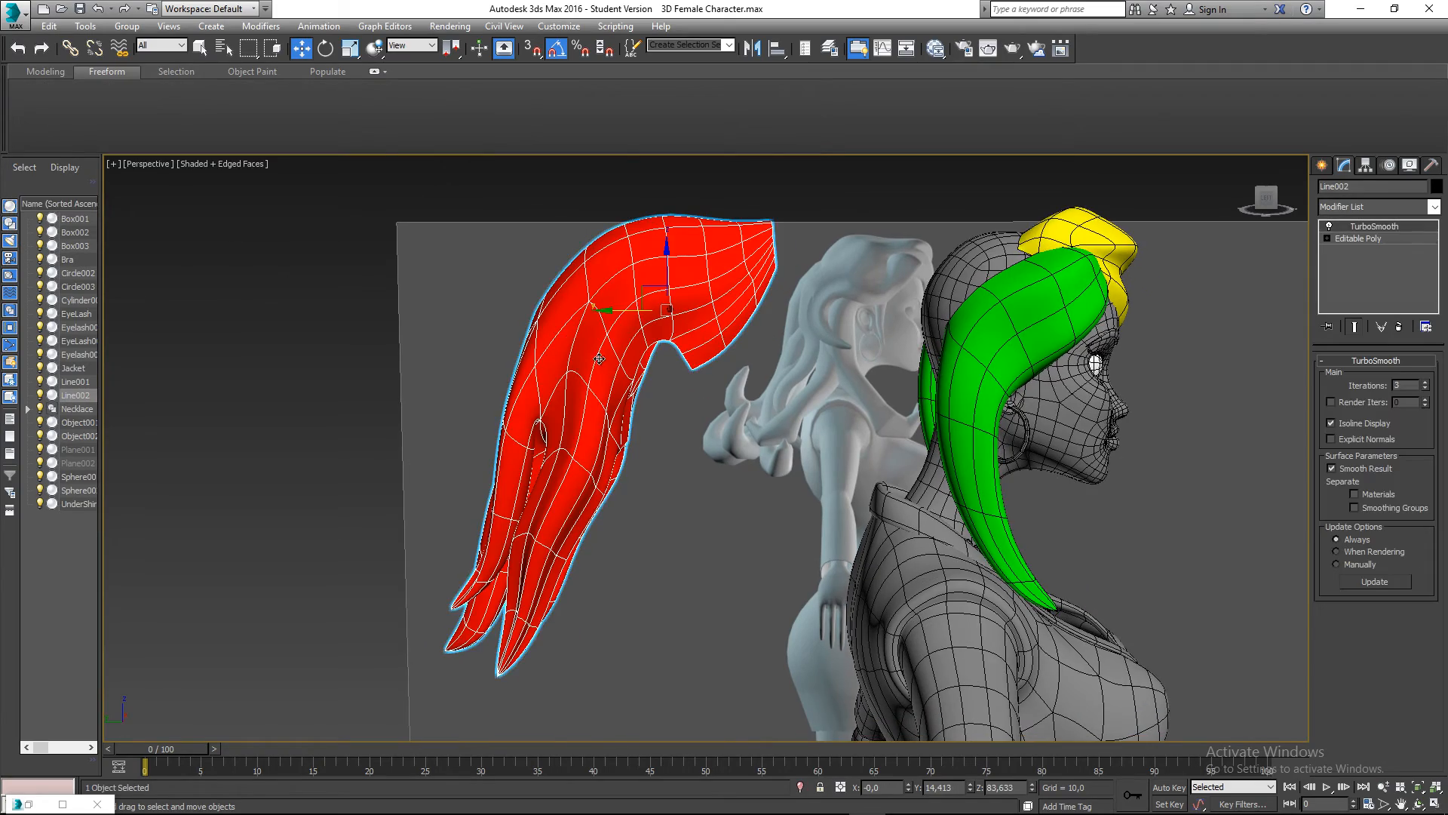
pyautogui.keyDown('alt'); pyautogui.moveTo(573, 423); pyautogui.dragTo(657, 381, button='middle'); pyautogui.keyUp('alt')
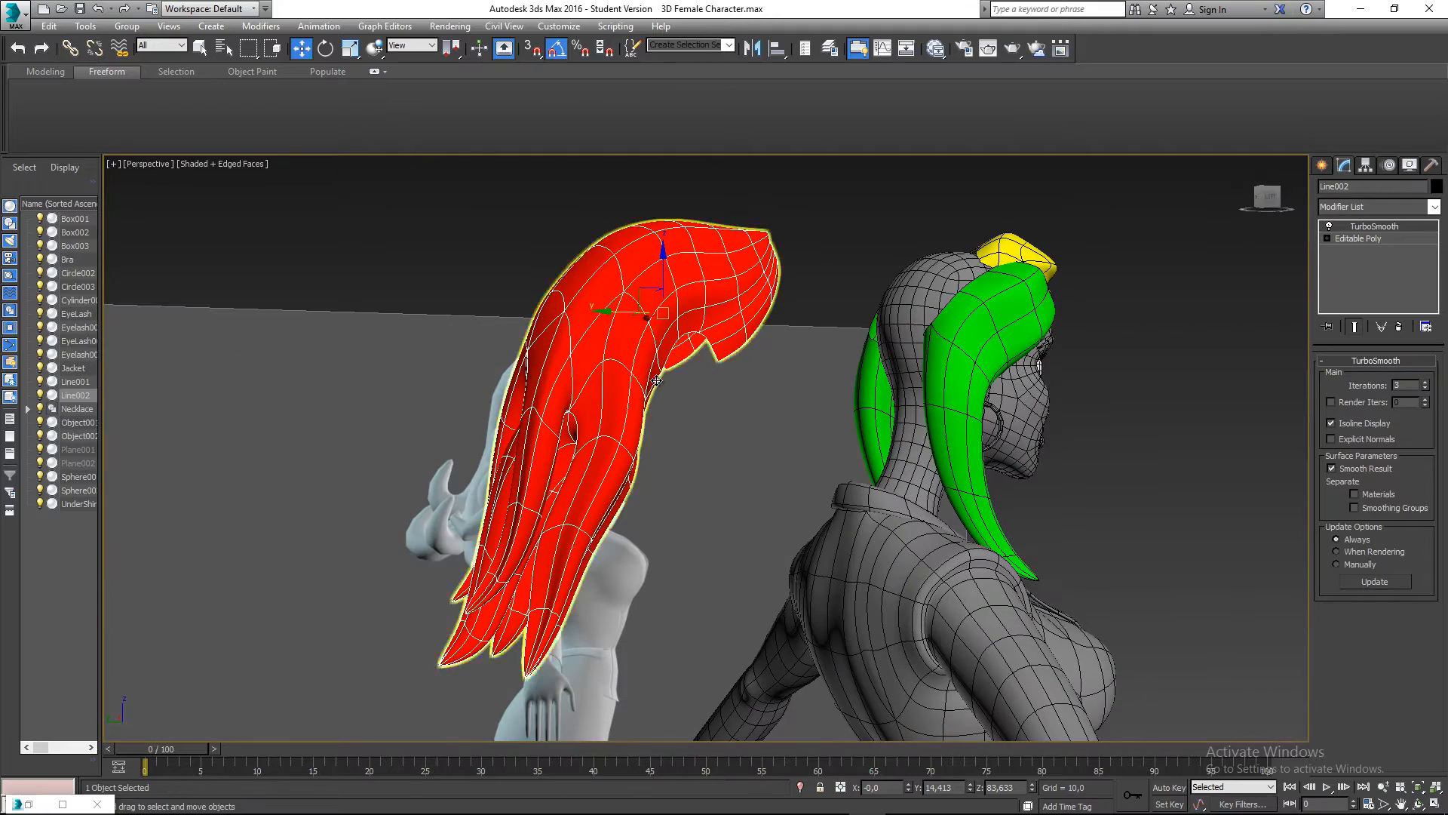
pyautogui.moveTo(473, 544); pyautogui.dragTo(655, 315, button='middle')
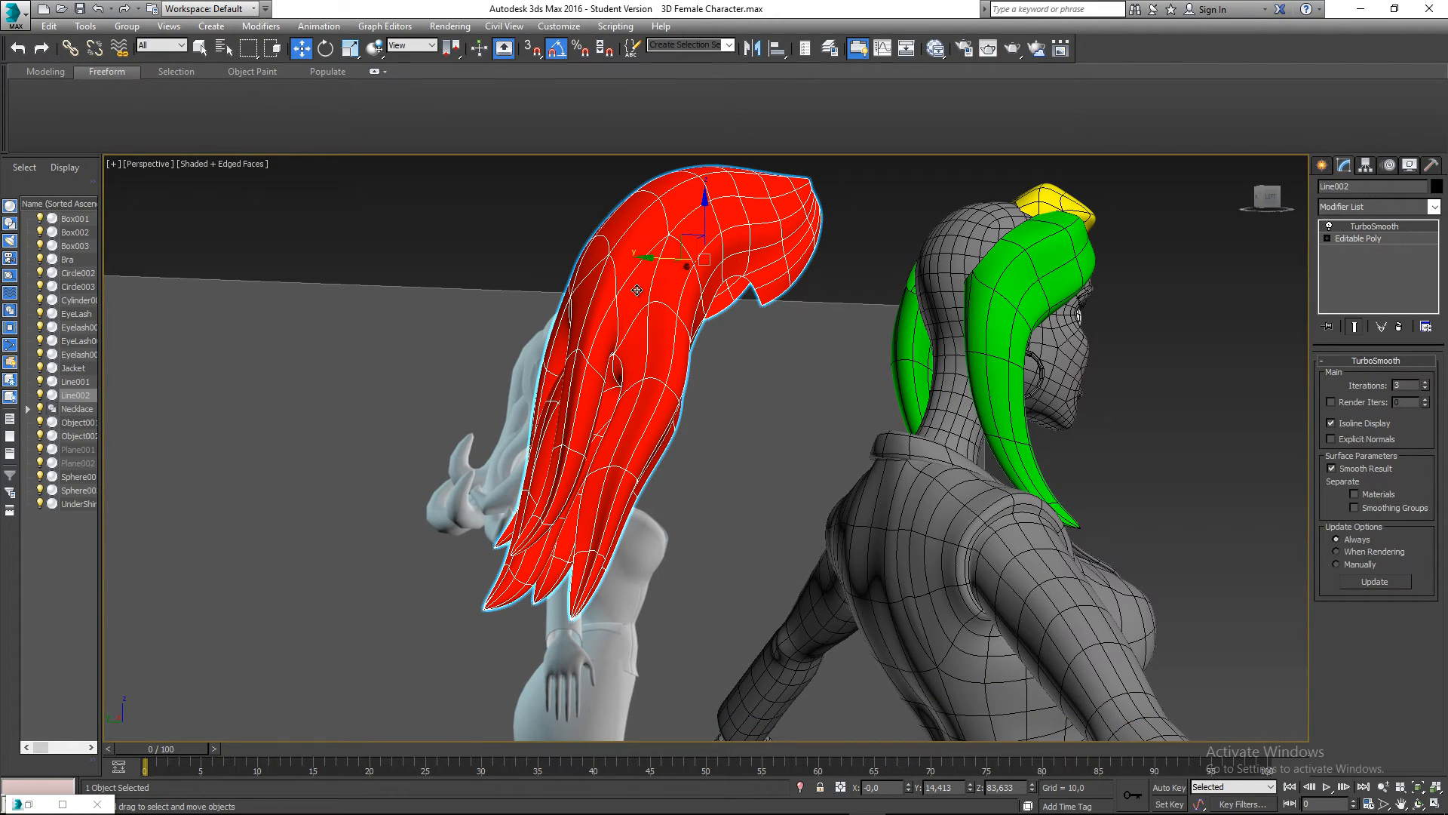
pyautogui.keyDown('alt'); pyautogui.moveTo(559, 602); pyautogui.dragTo(636, 456, button='middle'); pyautogui.keyUp('alt')
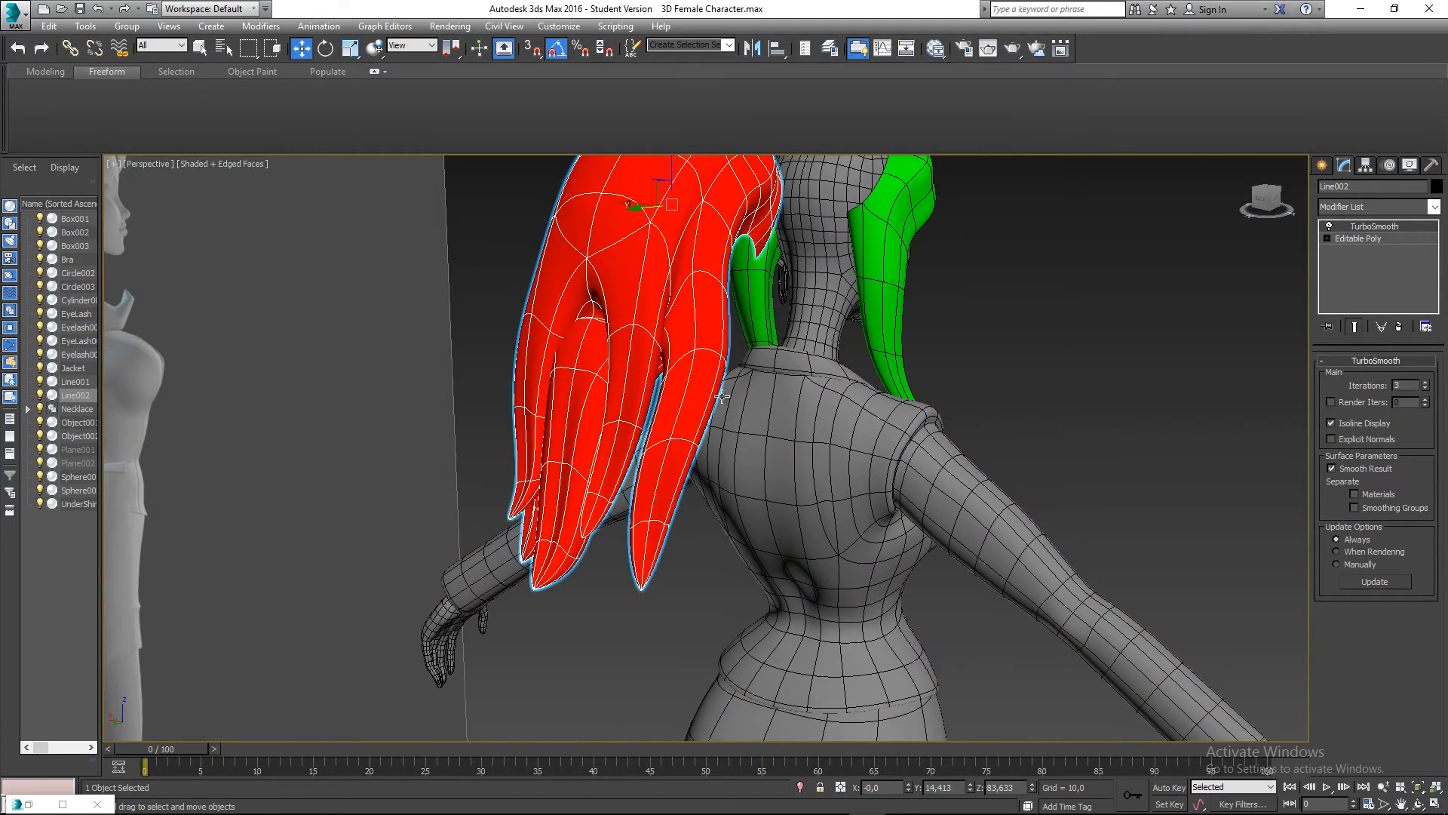
pyautogui.keyDown('alt'); pyautogui.moveTo(658, 351); pyautogui.dragTo(610, 448, button='middle'); pyautogui.keyUp('alt')
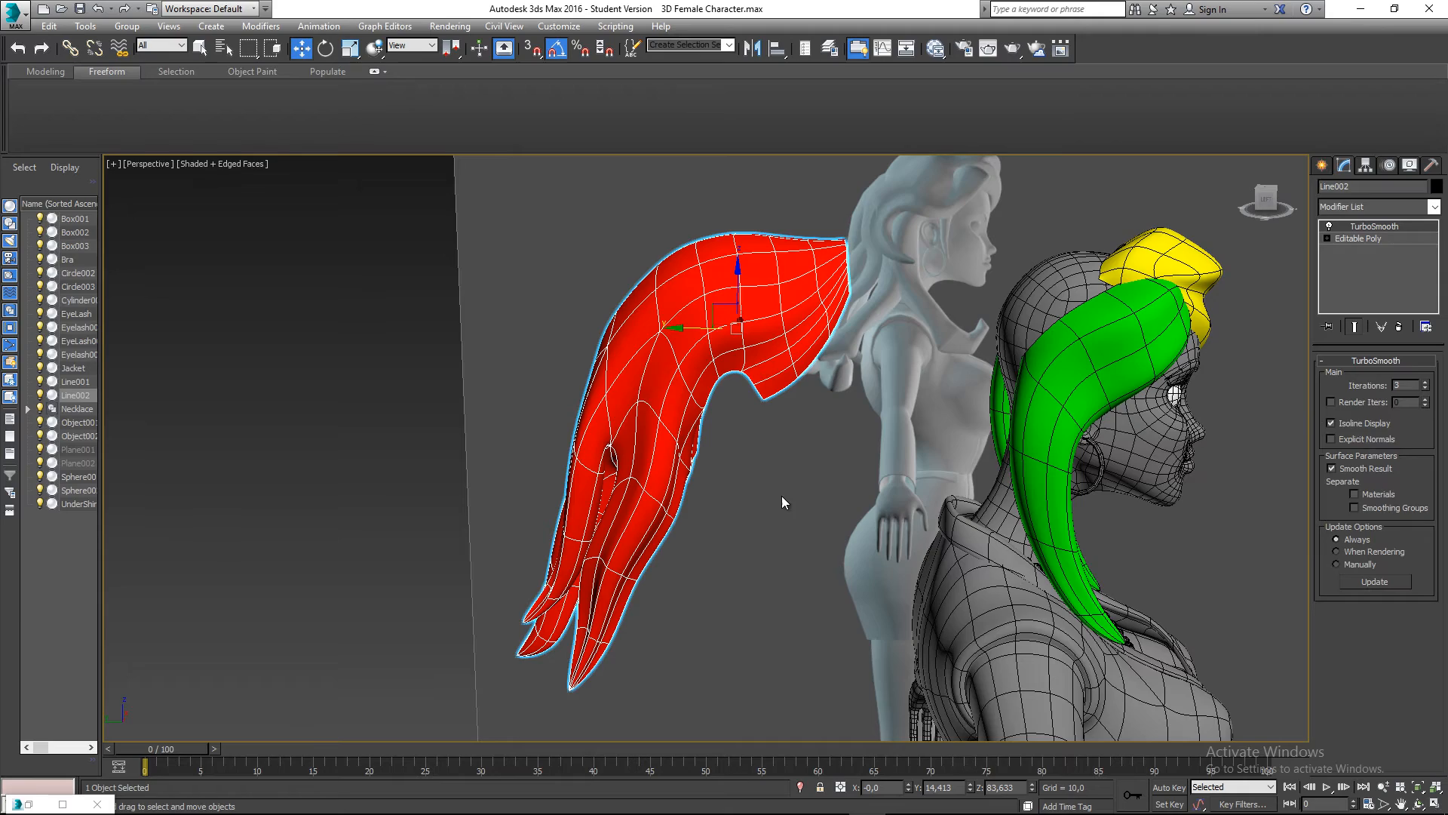
pyautogui.moveTo(737, 420)
pyautogui.keyDown('alt'); pyautogui.mouseDown(button='middle')
pyautogui.moveTo(792, 430)
pyautogui.moveTo(764, 422)
pyautogui.mouseUp(button='middle'); pyautogui.keyUp('alt')
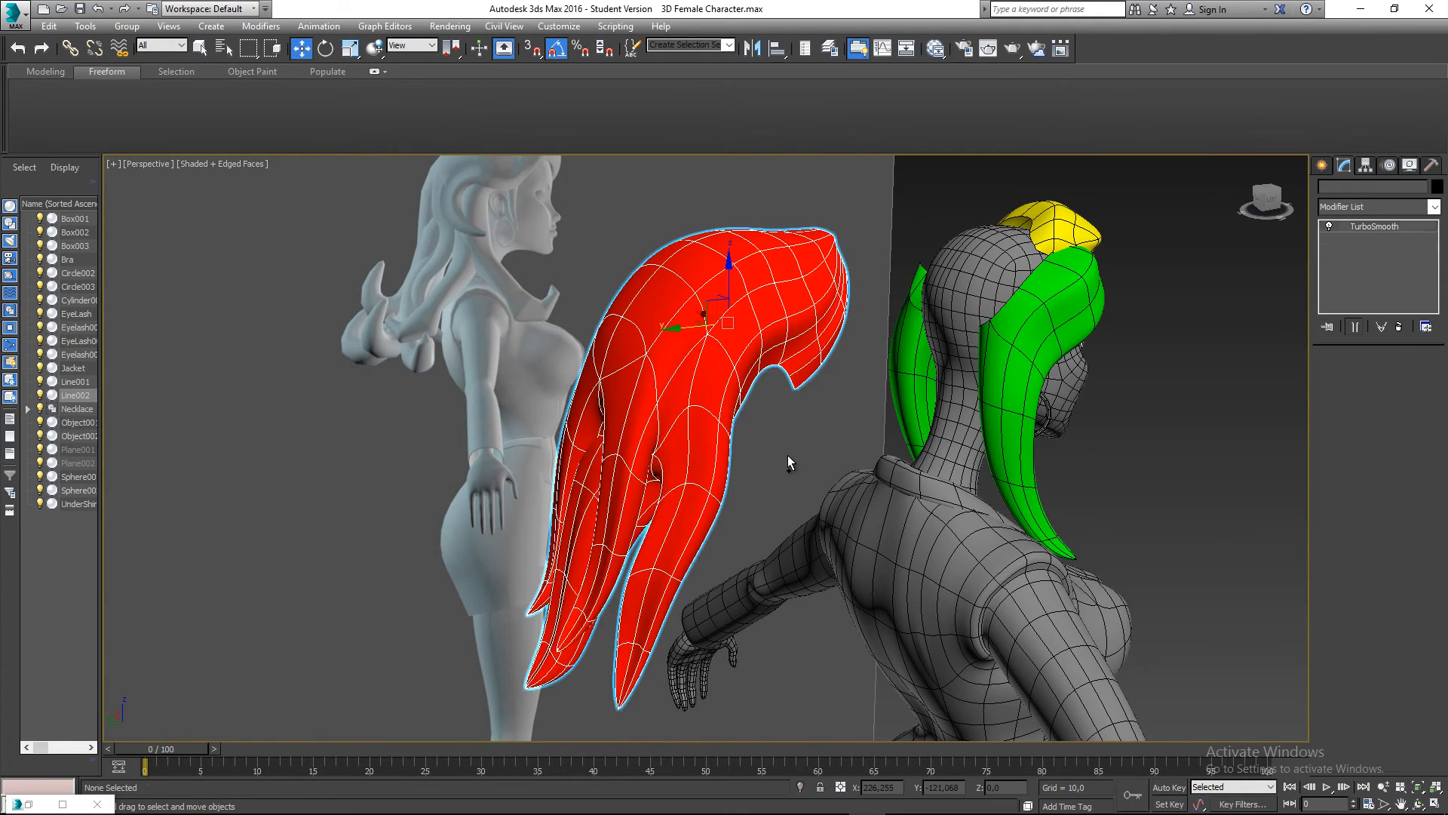
# - Undo the move of the red back hair piece and clear the selection
pyautogui.hotkey('ctrl', 'z')
pyautogui.click(1130, 455)
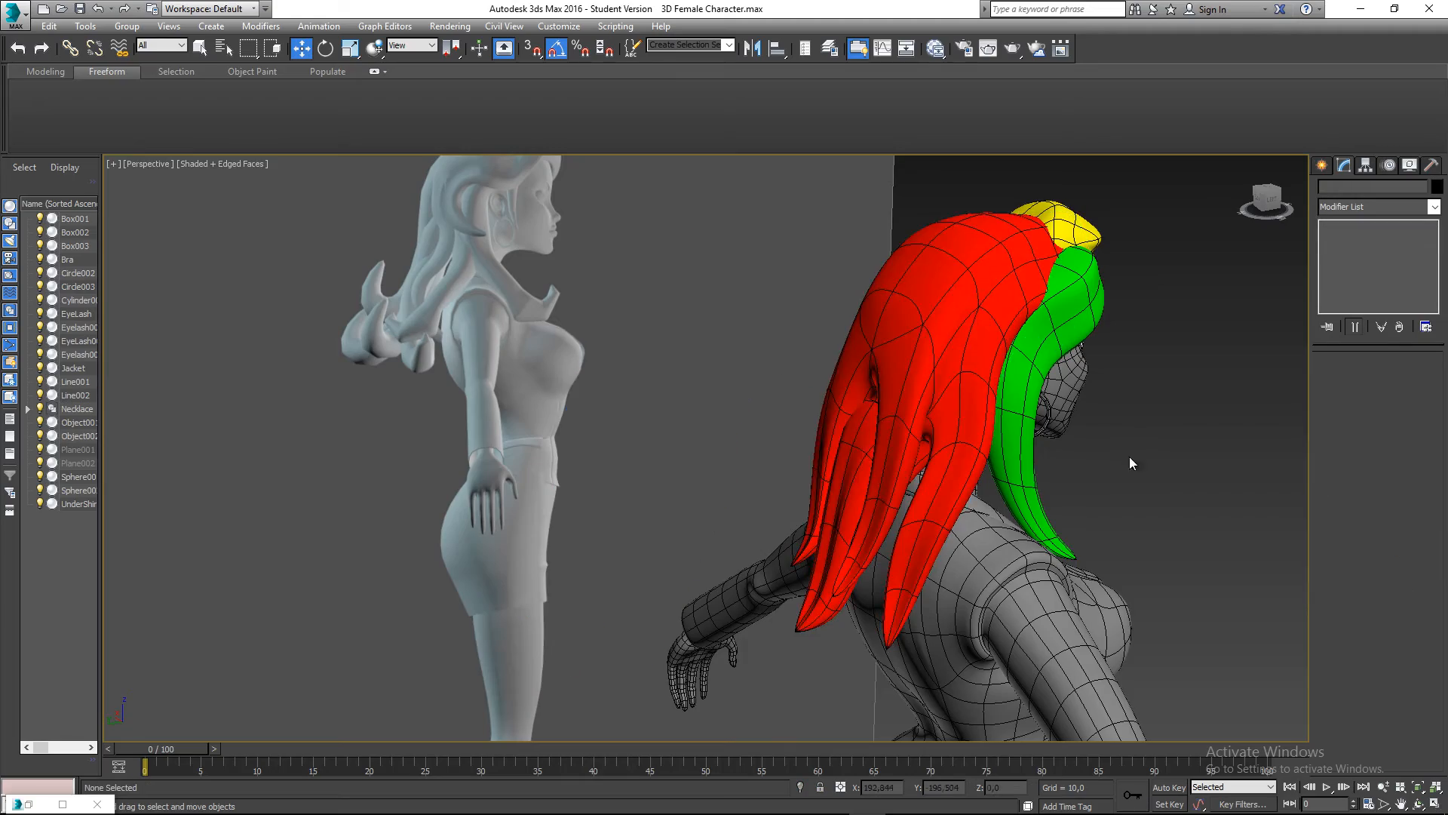
pyautogui.keyDown('alt'); pyautogui.moveTo(1129, 456); pyautogui.dragTo(670, 383, button='middle'); pyautogui.keyUp('alt')
pyautogui.scroll(5, 679, 245)
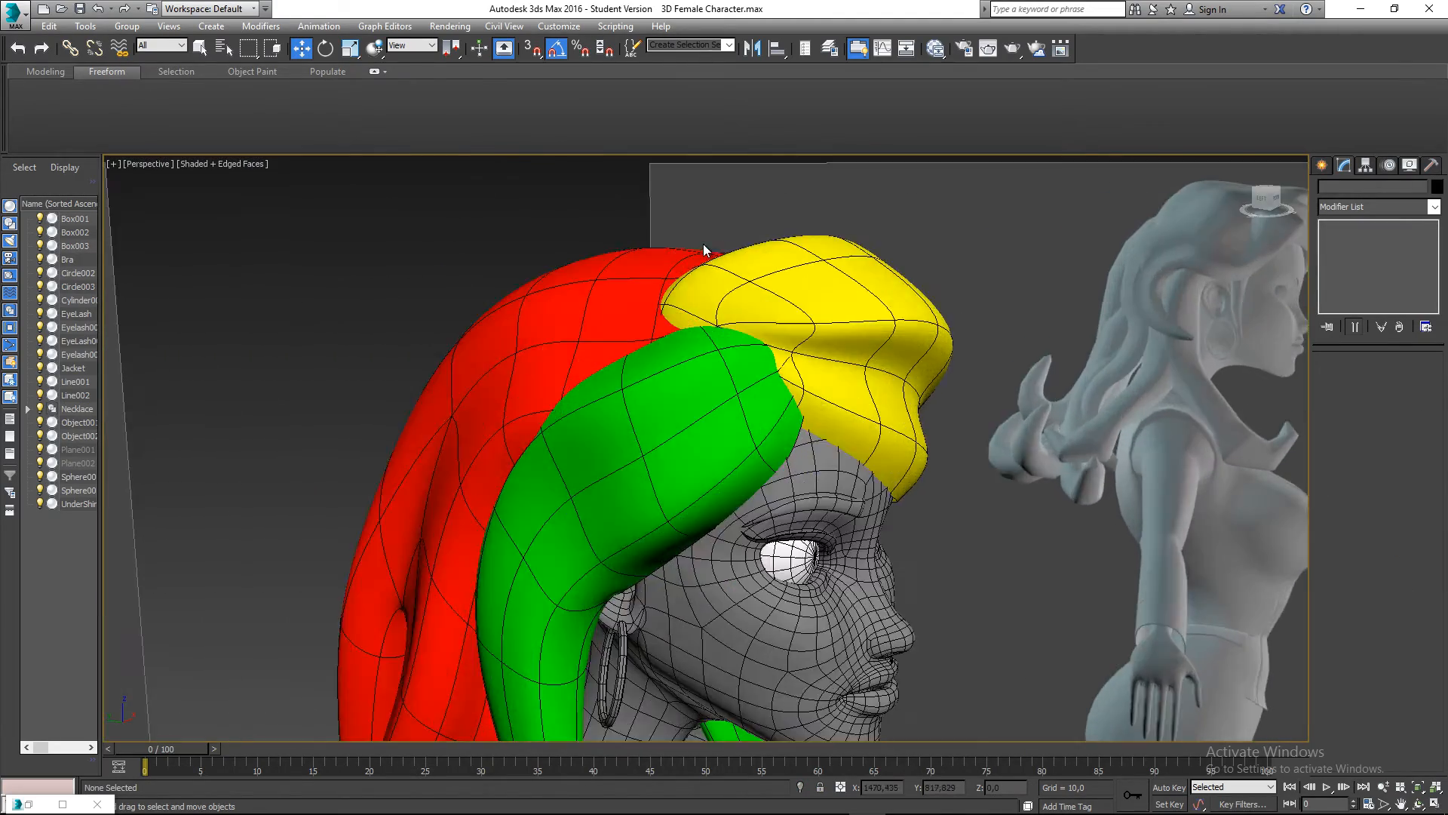
# - Examine how the green side strand and the yellow fringe sit together on the head, leaving nothing selected
pyautogui.click(699, 371)
pyautogui.press('q')
pyautogui.scroll(-2, 700, 372)
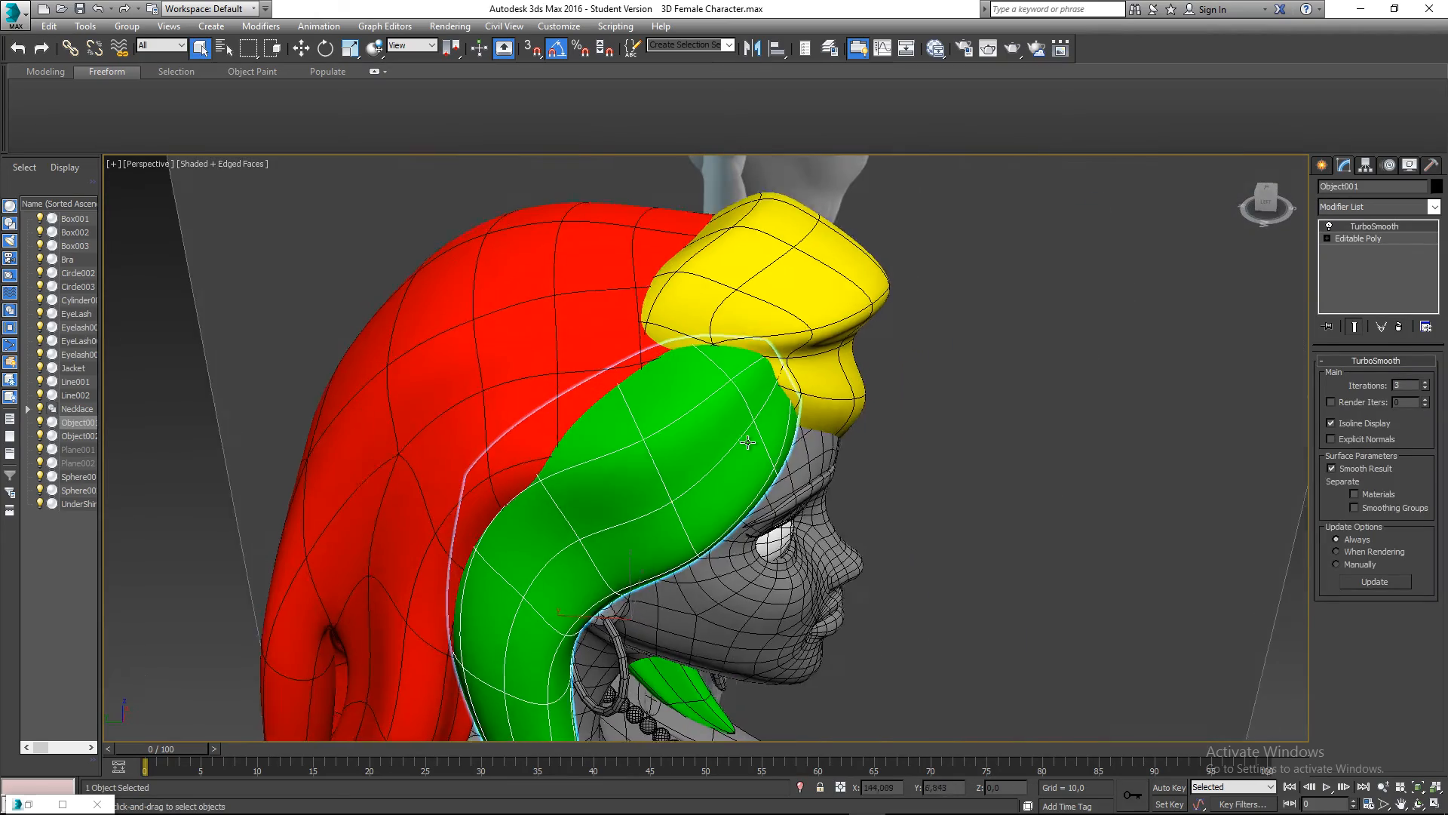
pyautogui.click(754, 301)
pyautogui.keyDown('alt'); pyautogui.moveTo(754, 302); pyautogui.dragTo(793, 356, button='middle'); pyautogui.keyUp('alt')
pyautogui.click(969, 502)
pyautogui.click(599, 303)
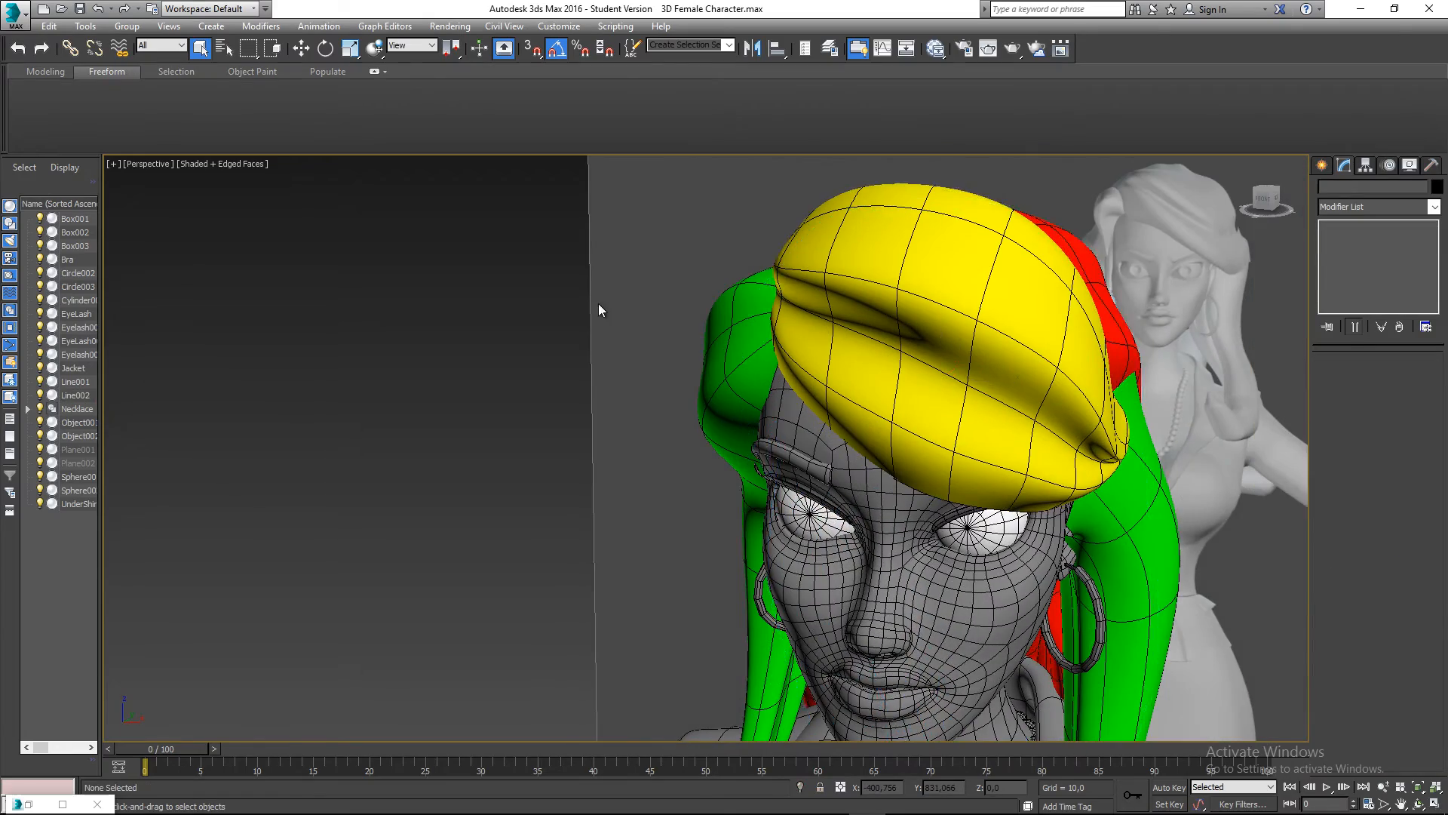
# - Lower the two red back hair vertices poking through between the yellow fringe and green strand to Z 86.123
pyautogui.keyDown('alt'); pyautogui.moveTo(599, 303); pyautogui.dragTo(834, 391, button='middle'); pyautogui.keyUp('alt')
pyautogui.click(834, 390)
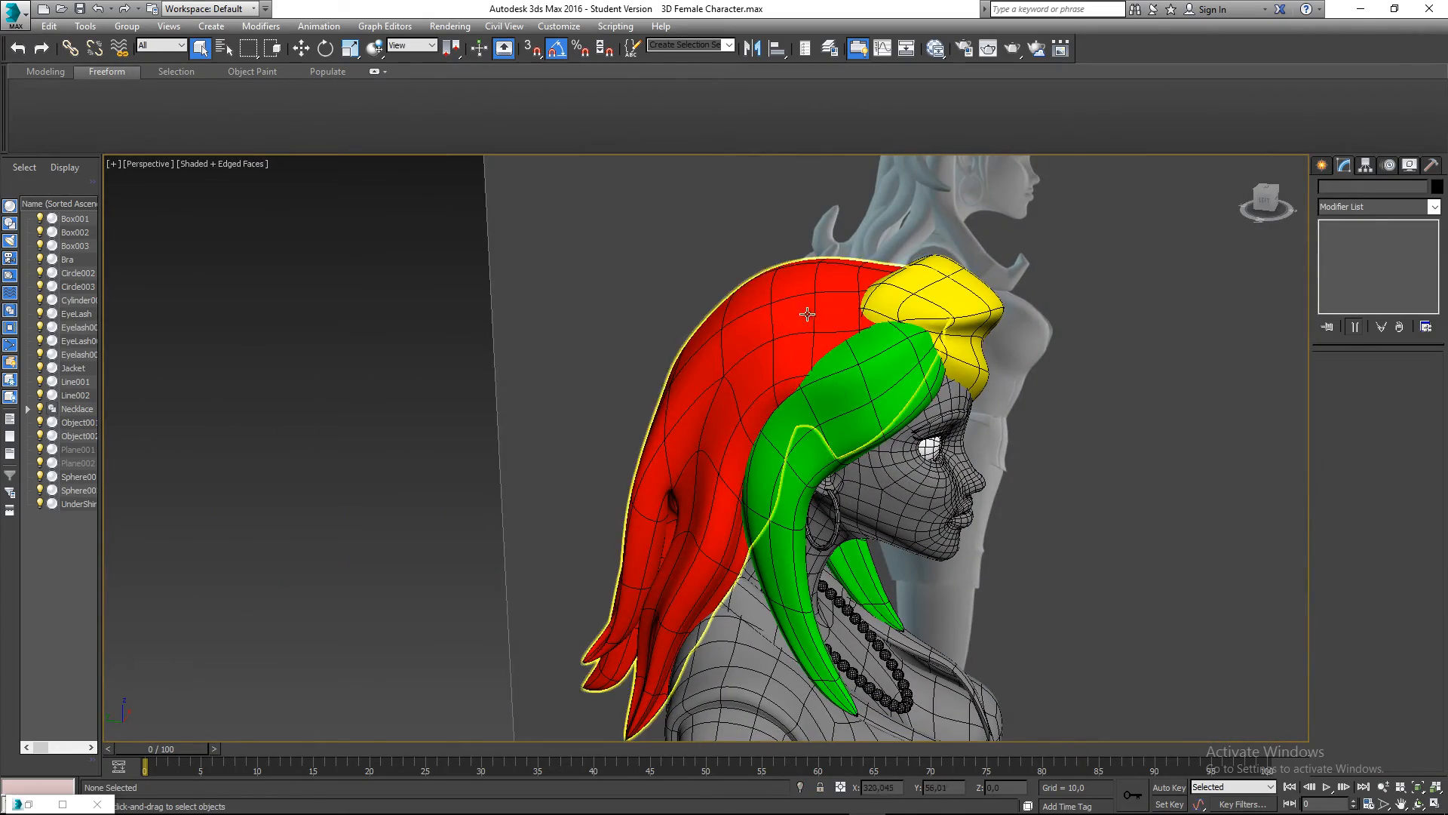
pyautogui.scroll(3, 879, 332)
pyautogui.click(1357, 239)
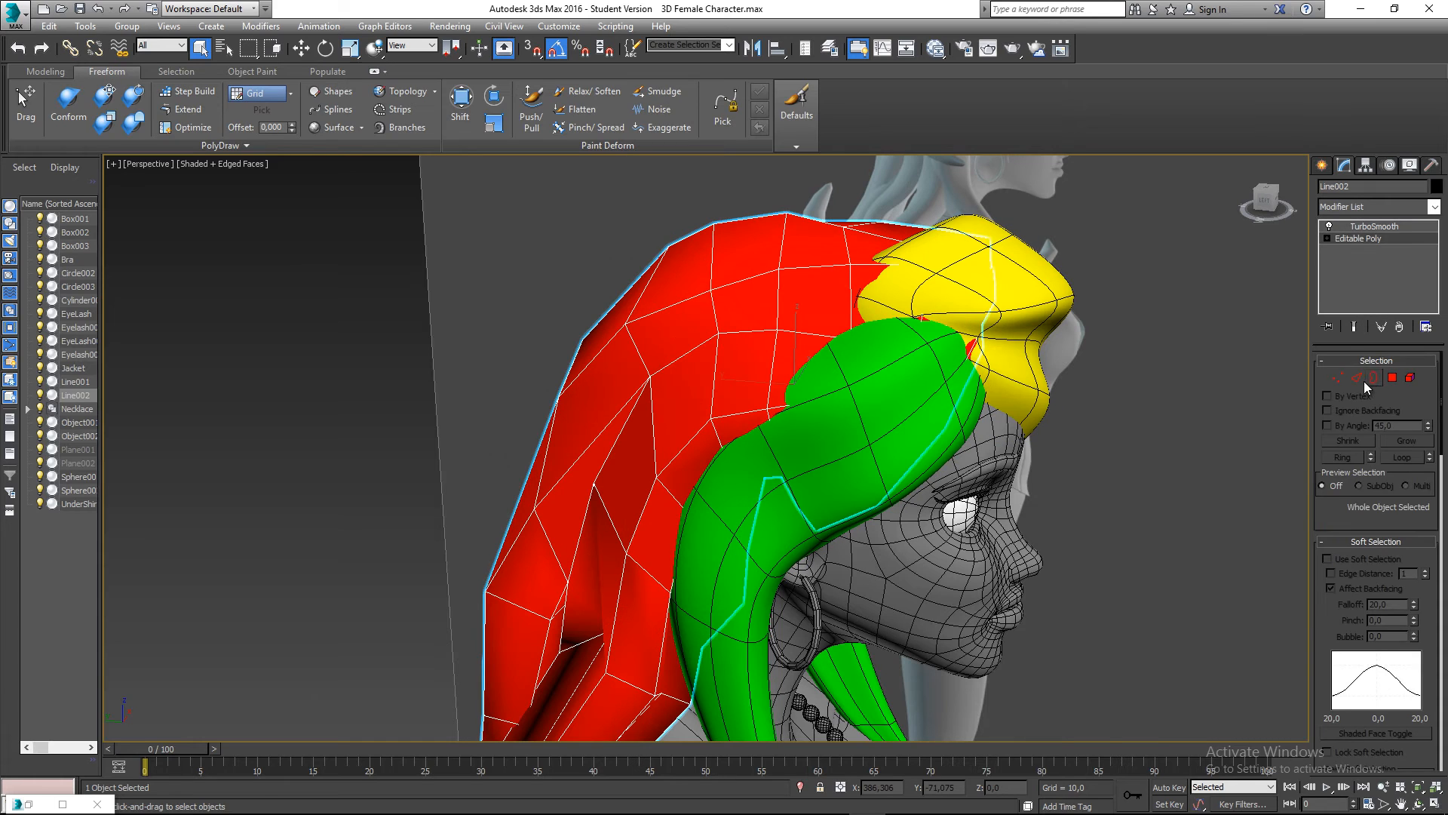
pyautogui.click(921, 323)
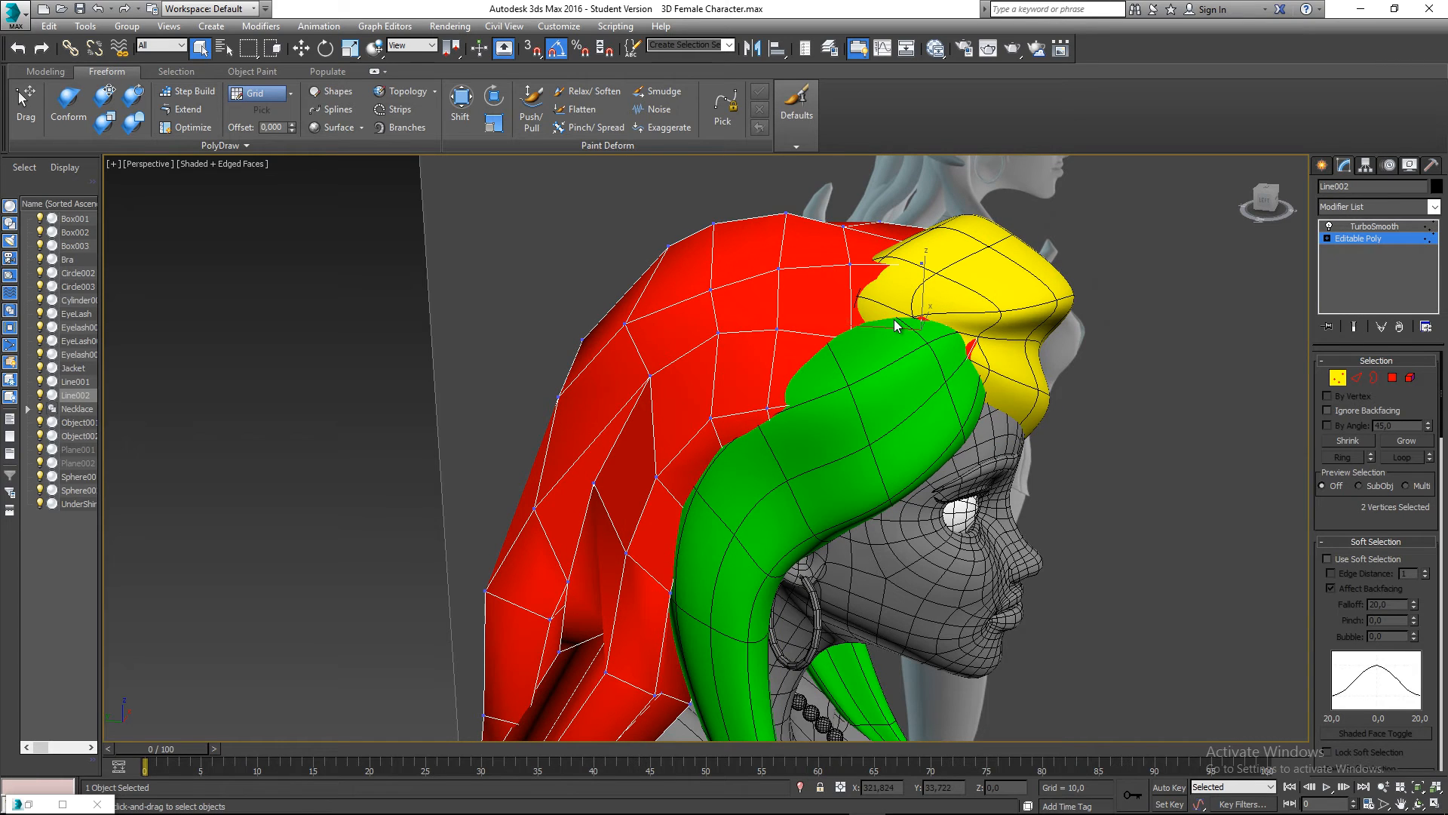
pyautogui.press('w')
pyautogui.scroll(3, 920, 302)
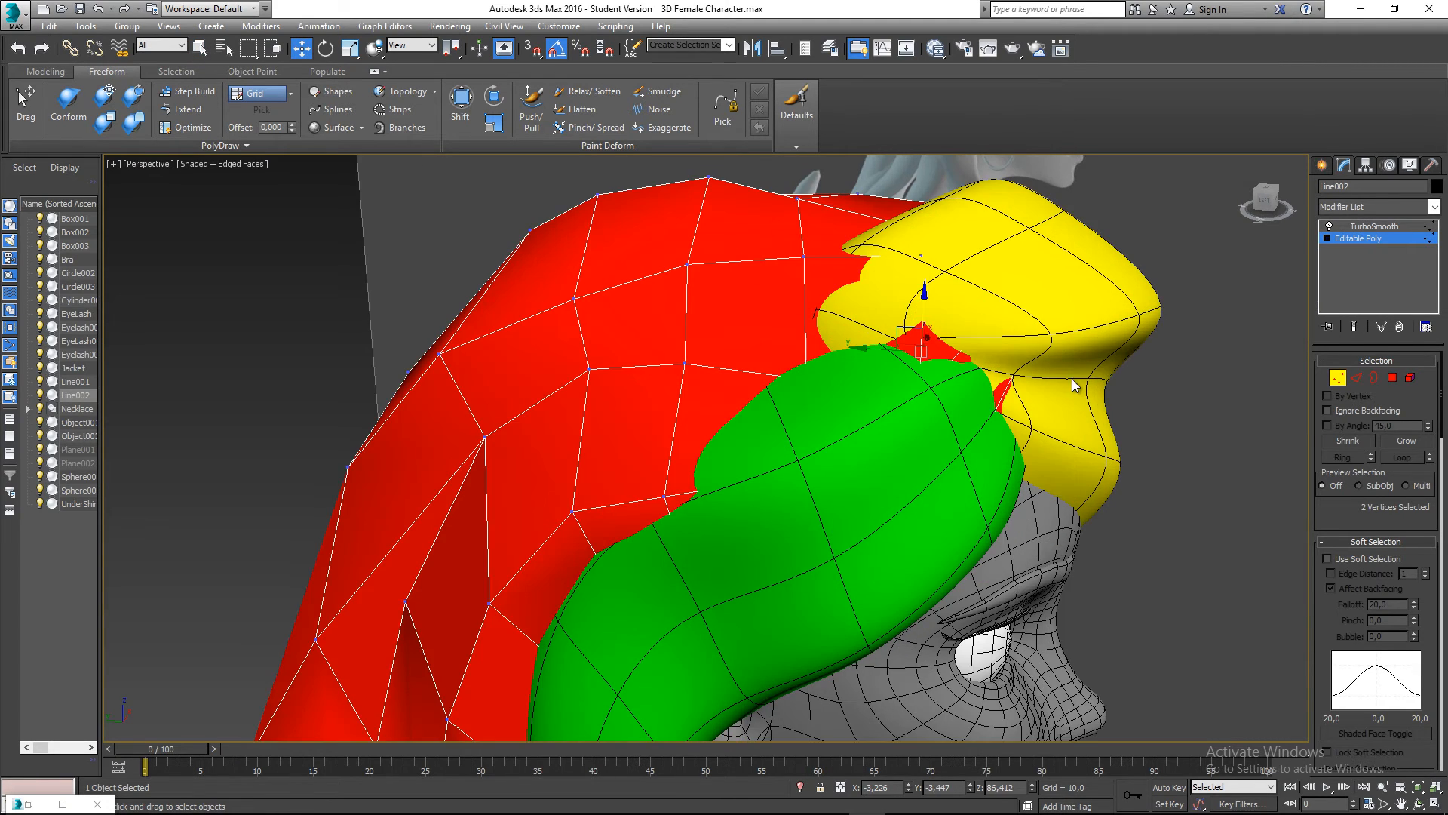
pyautogui.scroll(-5, 1075, 386)
pyautogui.scroll(2, 884, 377)
pyautogui.scroll(4, 884, 377)
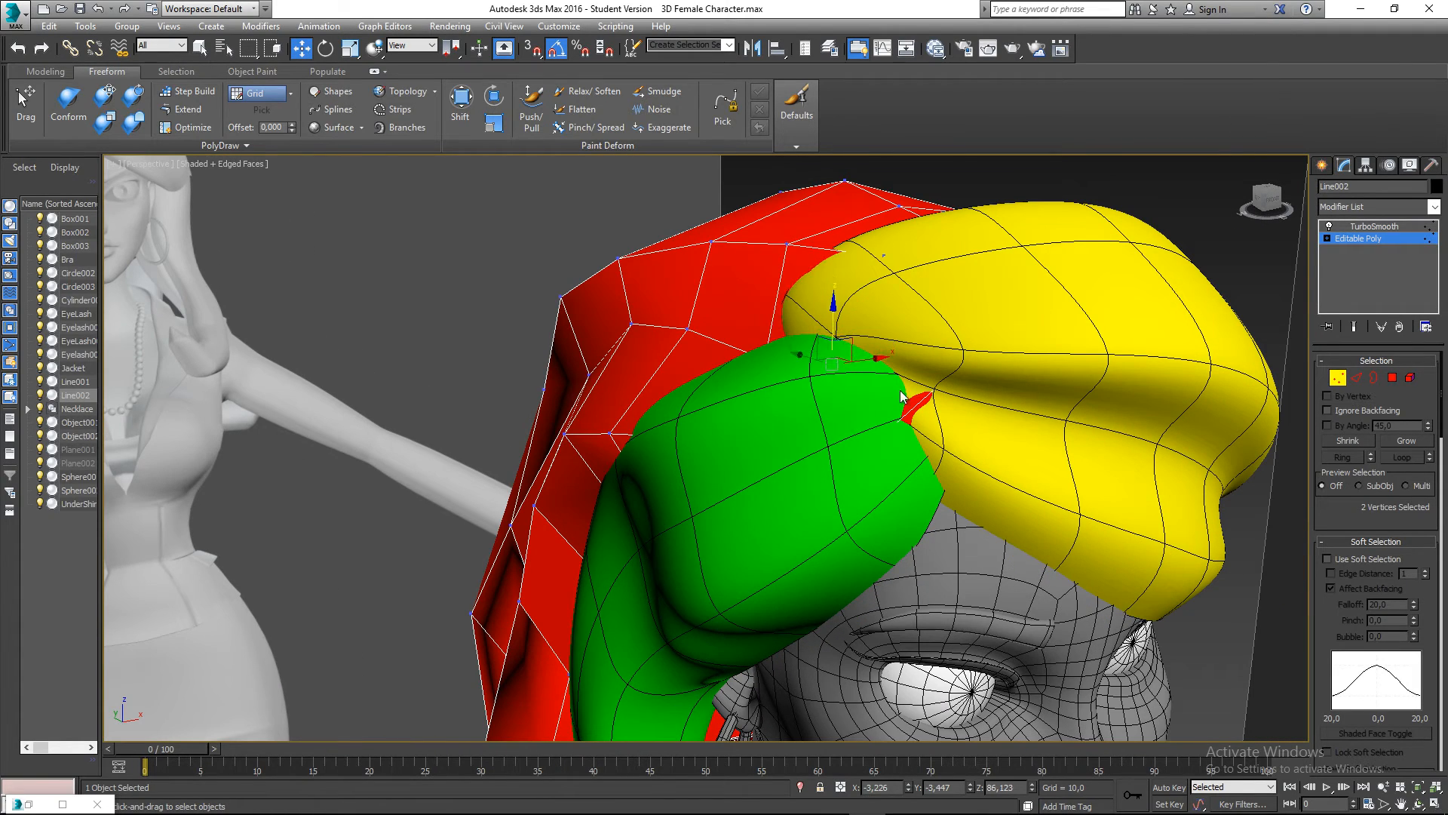
# - Select the hidden red hair vertex beneath the fringe in wireframe and lower it to Z 85.862, restoring shaded display
pyautogui.click(941, 460)
pyautogui.moveTo(945, 363); pyautogui.dragTo(981, 427)
pyautogui.click(937, 407)
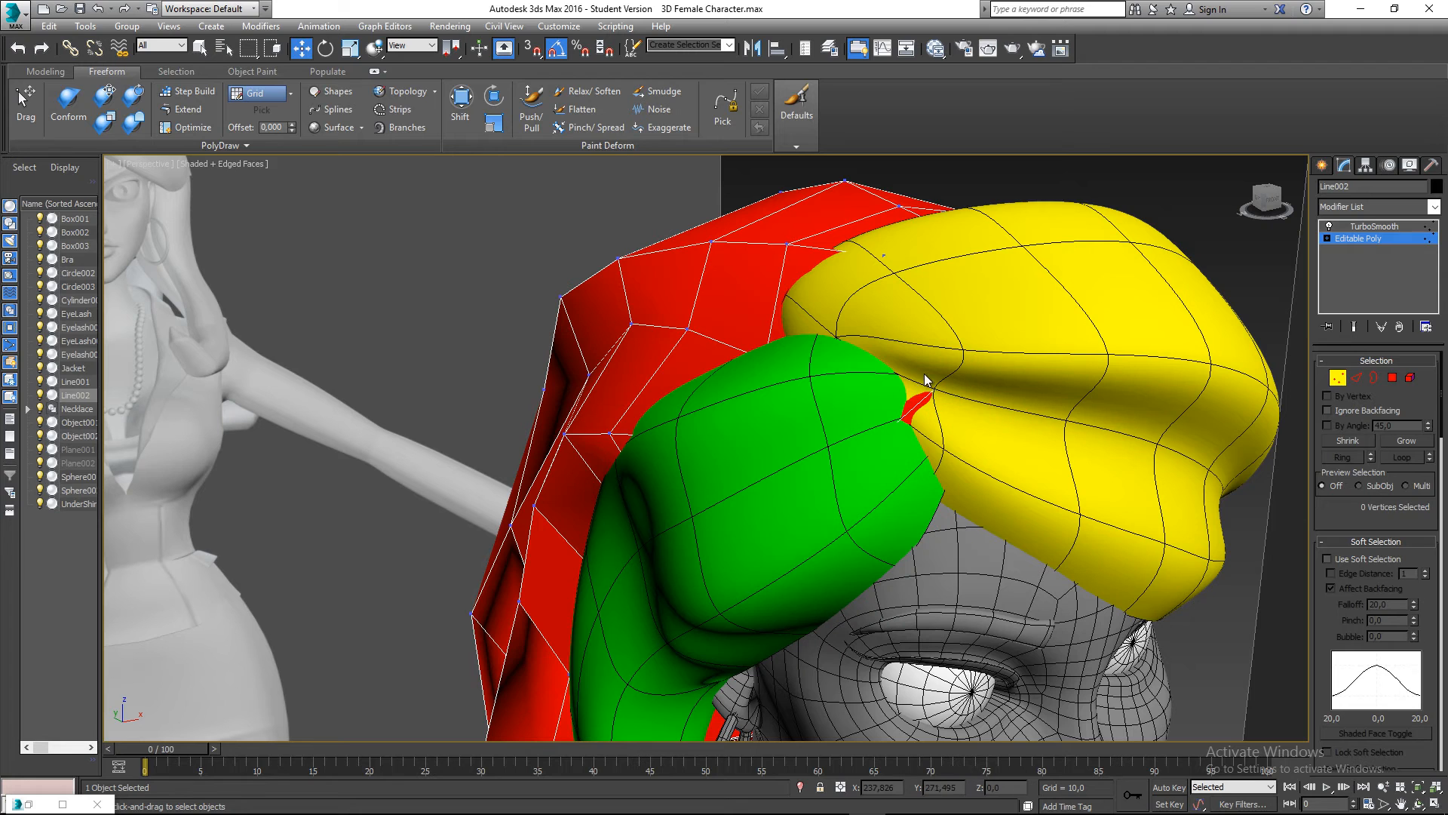
pyautogui.scroll(-2, 916, 446)
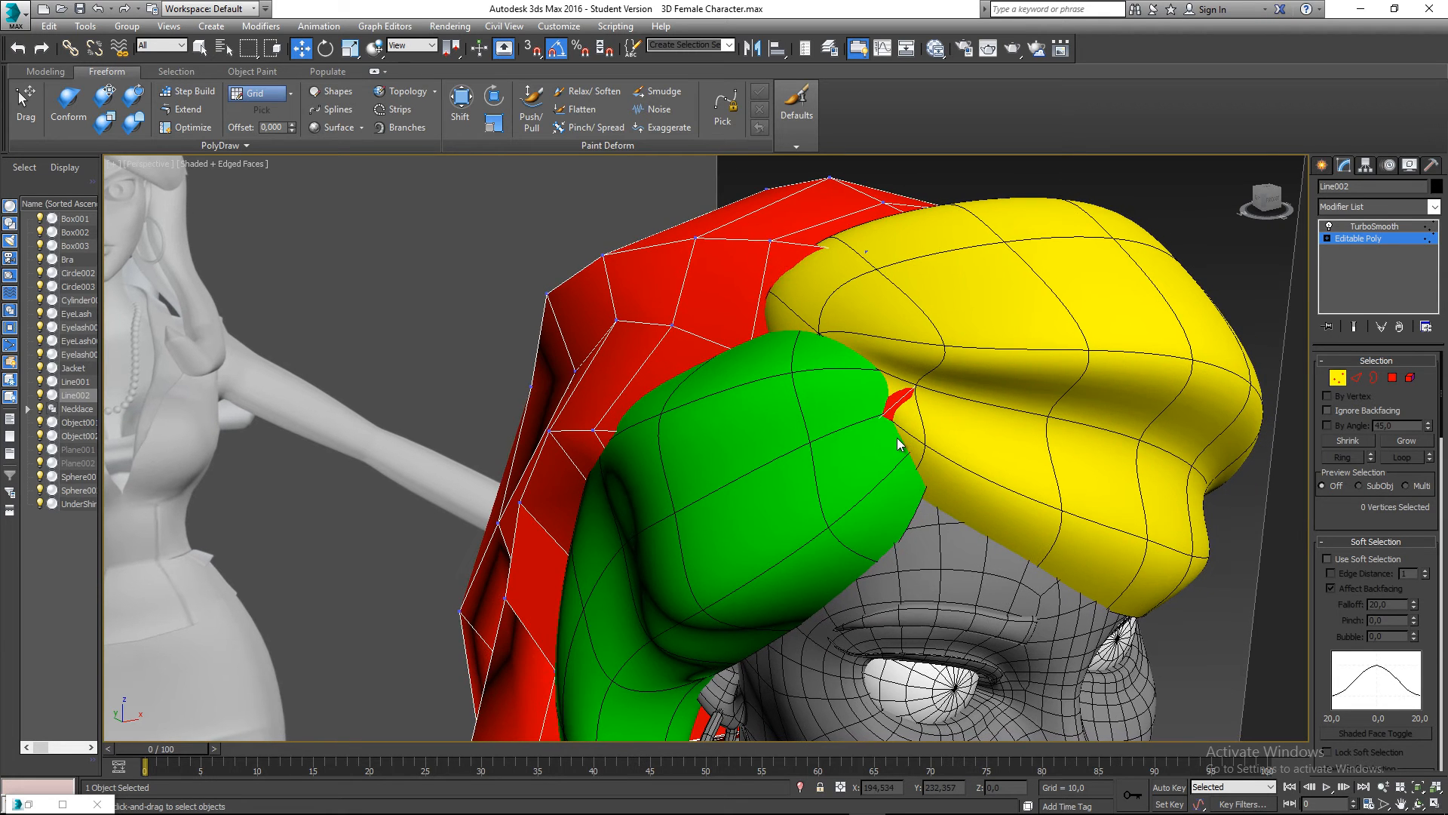
pyautogui.press('F3')
pyautogui.click(929, 376)
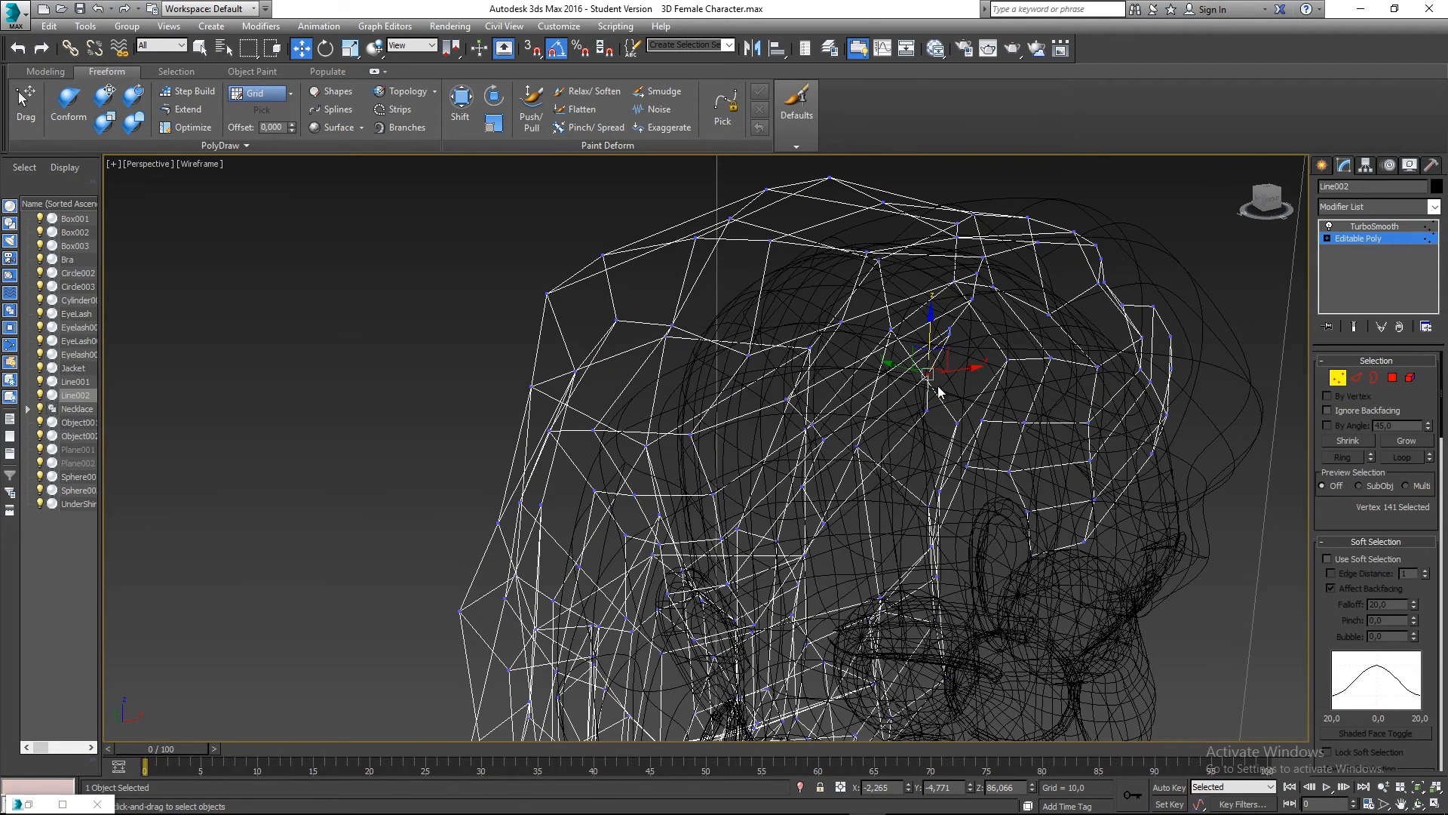
pyautogui.press('F3')
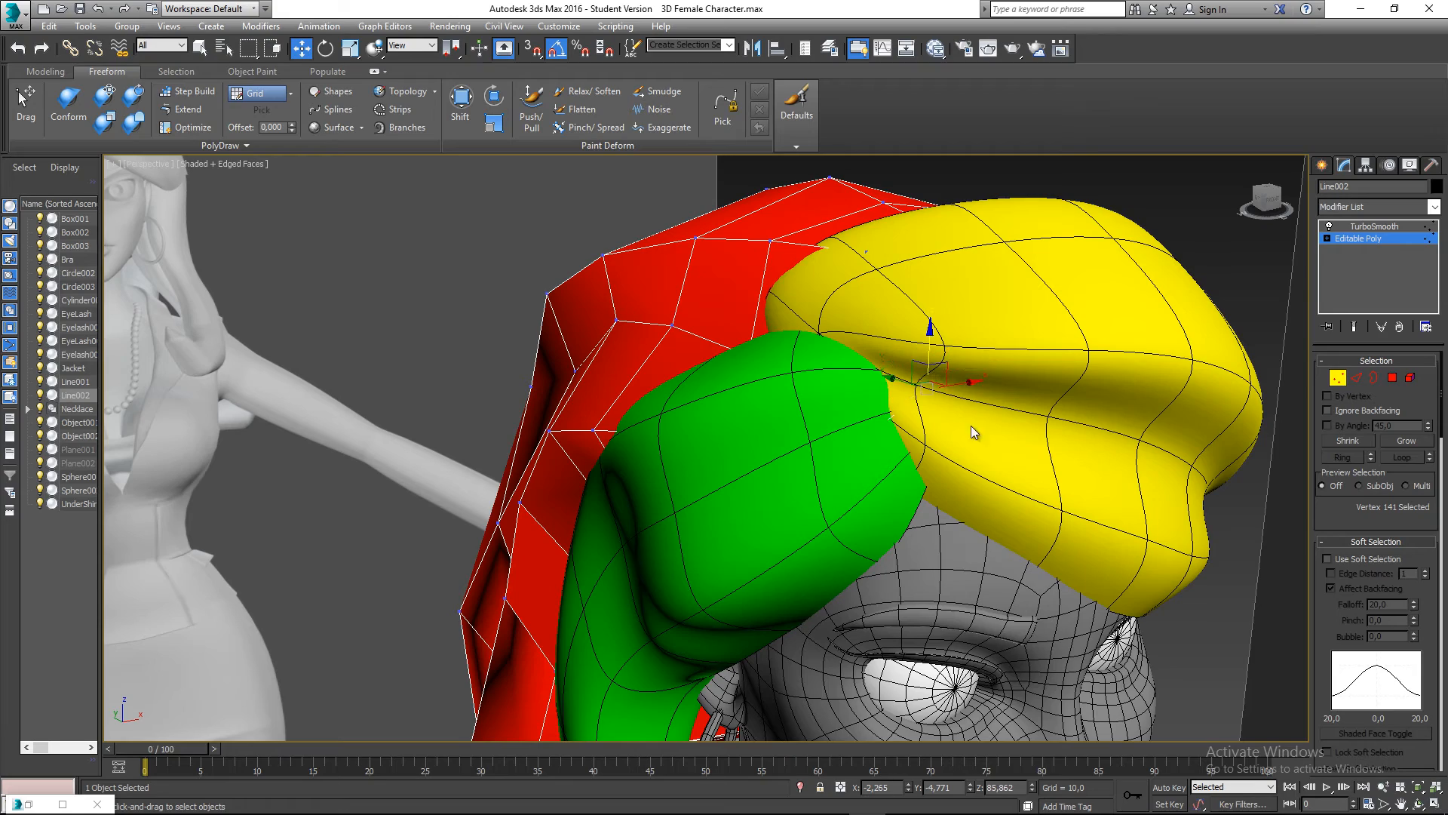
# - Raise the red back hair vertex at the gap behind the yellow fringe along Z and leave vertex editing
pyautogui.keyDown('alt'); pyautogui.moveTo(972, 427); pyautogui.dragTo(915, 478, button='middle'); pyautogui.keyUp('alt')
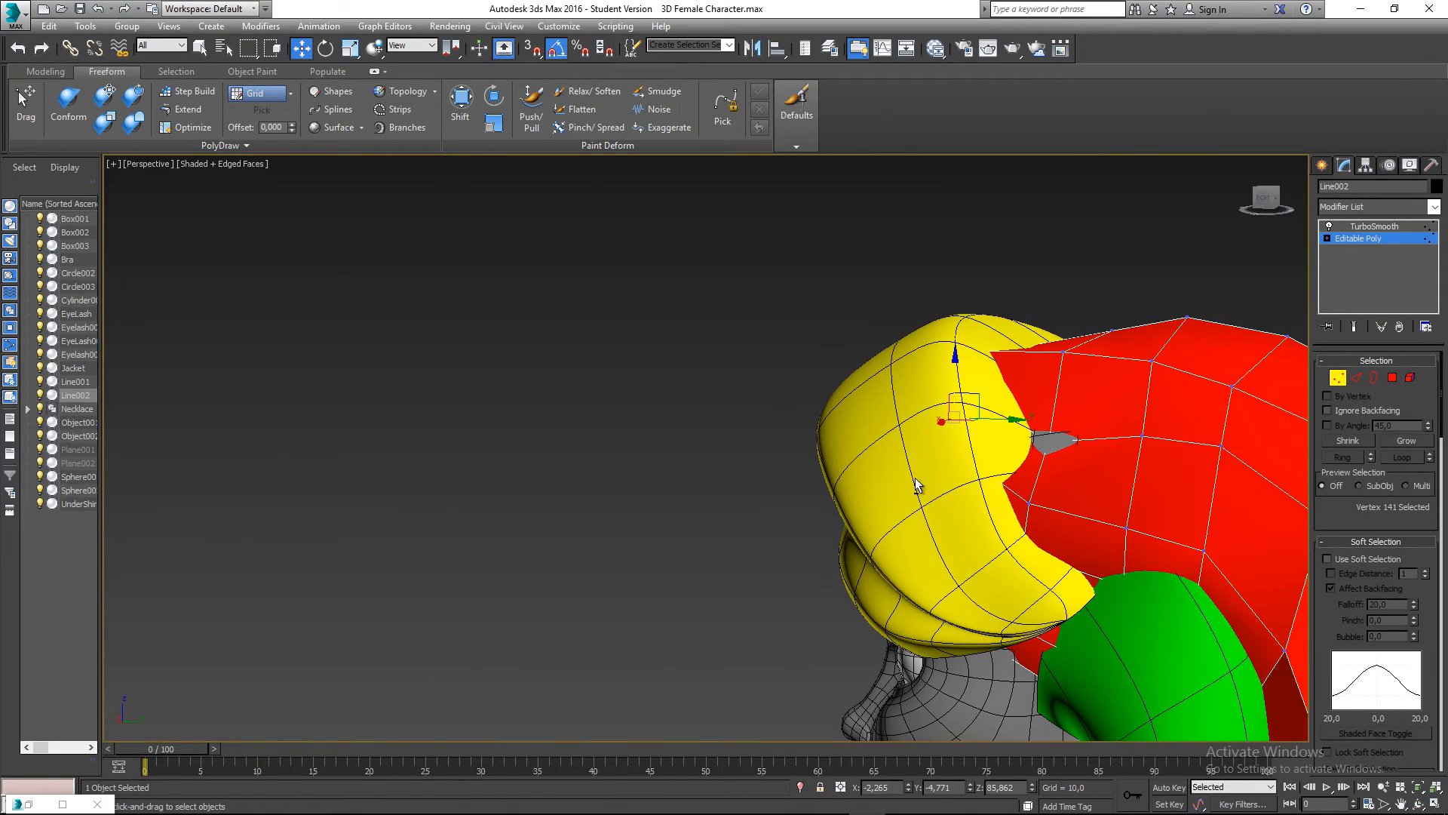
pyautogui.click(1058, 446)
pyautogui.moveTo(1050, 415); pyautogui.dragTo(1052, 381)
pyautogui.keyDown('alt'); pyautogui.moveTo(1052, 380); pyautogui.dragTo(1034, 414, button='middle'); pyautogui.keyUp('alt')
pyautogui.scroll(-5, 901, 413)
pyautogui.click(1009, 391)
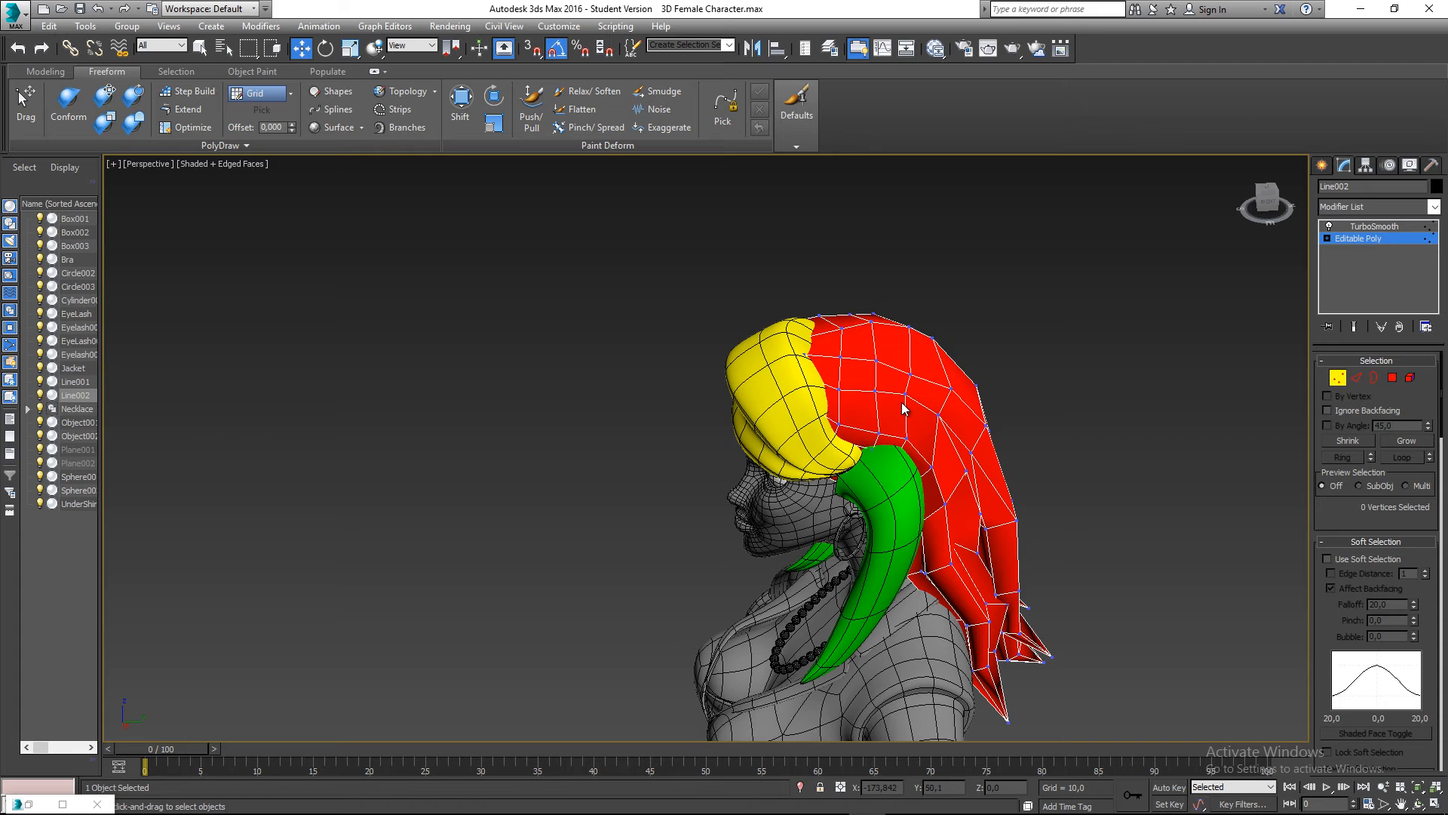
pyautogui.keyDown('alt'); pyautogui.moveTo(835, 415); pyautogui.dragTo(906, 411, button='middle'); pyautogui.keyUp('alt')
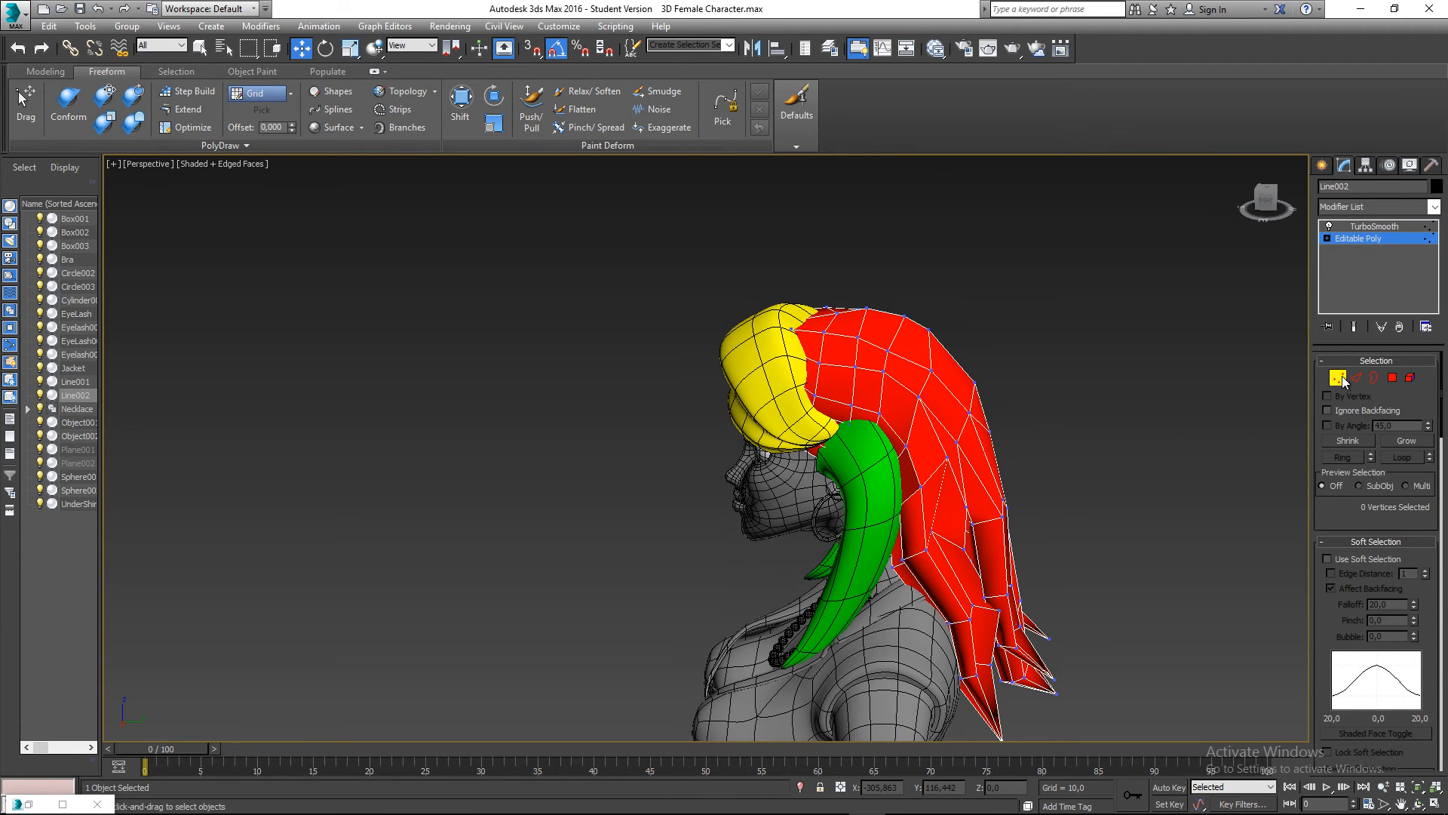
pyautogui.click(1343, 380)
# - Try to move the yellow fringe piece forward along Y, leaving nothing selected
pyautogui.click(715, 400)
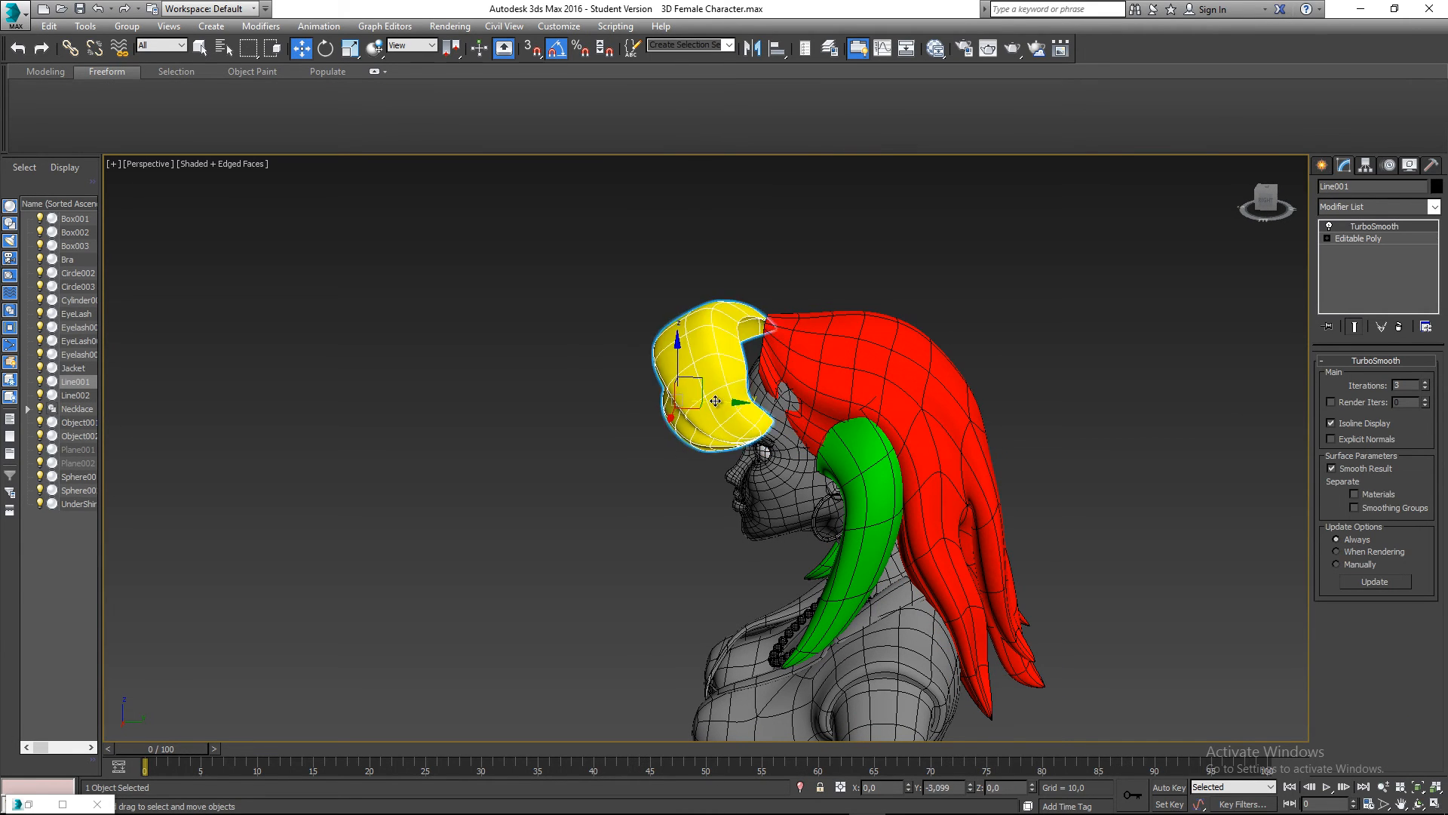
pyautogui.keyDown('alt'); pyautogui.moveTo(715, 400); pyautogui.dragTo(943, 342, button='middle'); pyautogui.keyUp('alt')
pyautogui.scroll(3, 825, 386)
pyautogui.scroll(2, 824, 386)
pyautogui.click(944, 374)
pyautogui.scroll(-4, 980, 476)
pyautogui.keyDown('alt'); pyautogui.moveTo(980, 477); pyautogui.dragTo(943, 419, button='middle'); pyautogui.keyUp('alt')
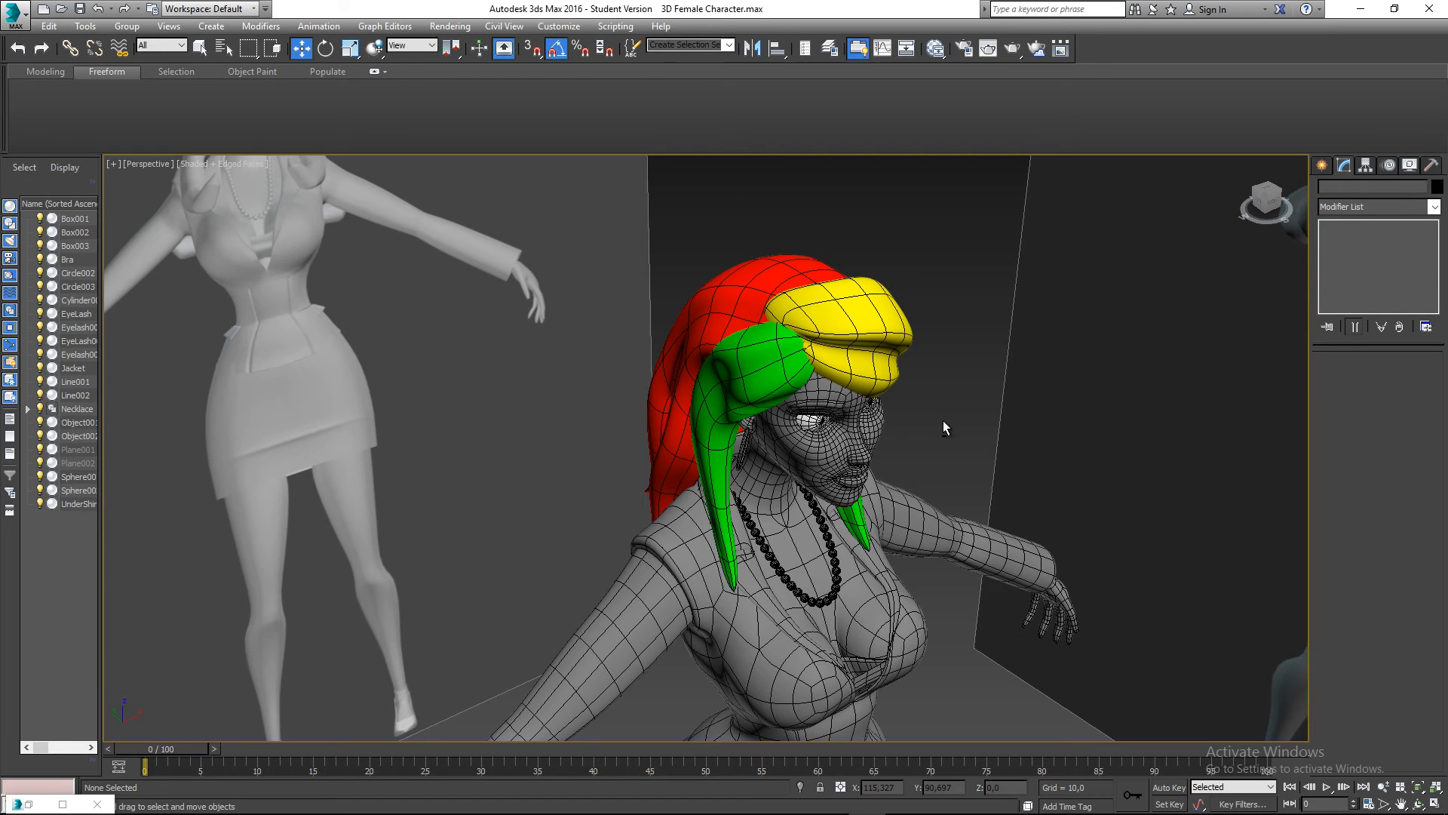
# - Examine the fit of the yellow fringe and the green side strands from both sides of the head
pyautogui.press('q')
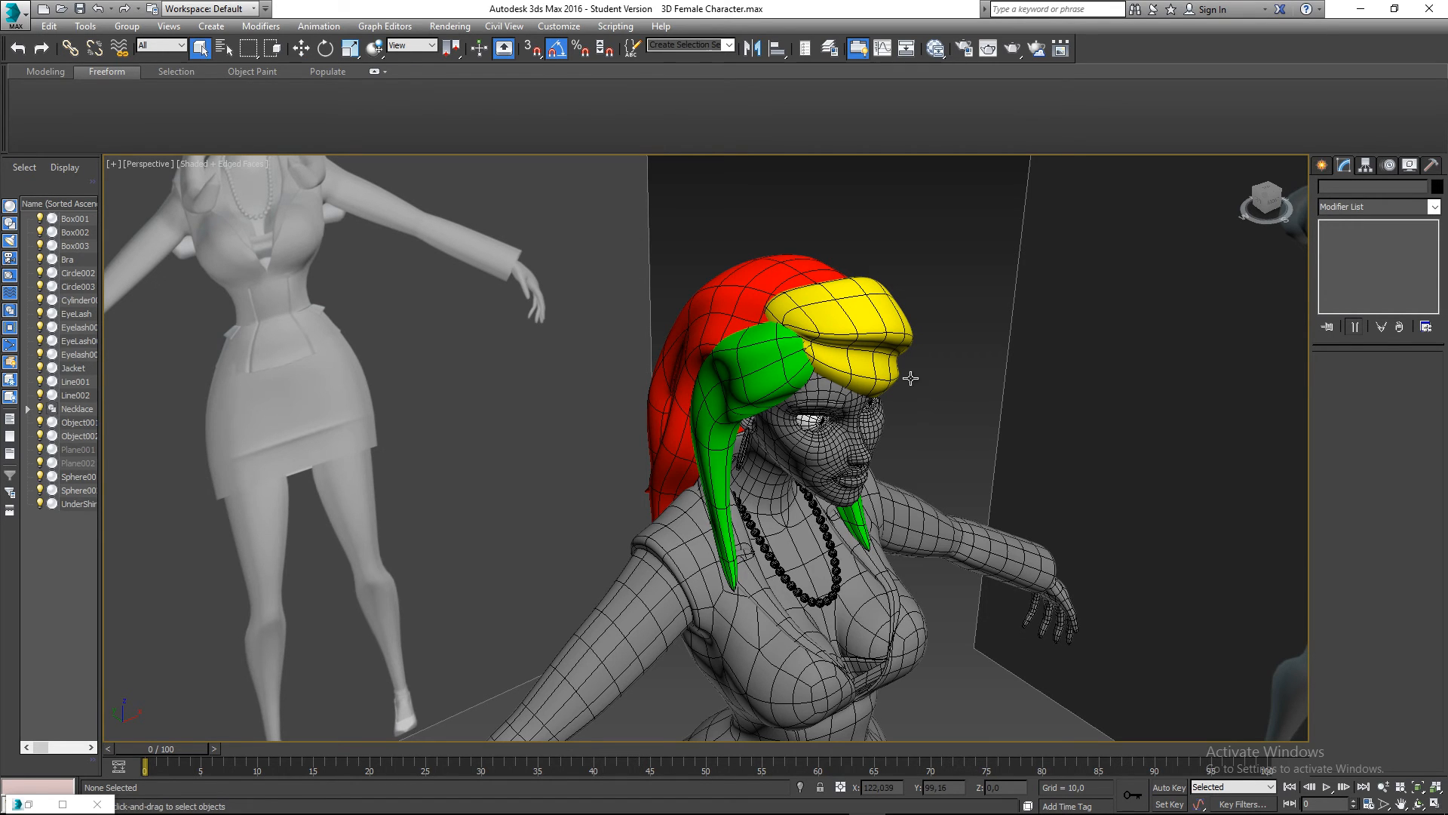
pyautogui.click(881, 351)
pyautogui.keyDown('alt'); pyautogui.moveTo(930, 434); pyautogui.dragTo(936, 400, button='middle'); pyautogui.keyUp('alt')
pyautogui.click(930, 467)
pyautogui.keyDown('alt'); pyautogui.moveTo(931, 466); pyautogui.dragTo(781, 427, button='middle'); pyautogui.keyUp('alt')
pyautogui.click(781, 427)
pyautogui.keyDown('alt'); pyautogui.moveTo(860, 475); pyautogui.dragTo(1140, 333, button='middle'); pyautogui.keyUp('alt')
# - Show the spline creation tools, clear the selection and view the character's hair from the front
pyautogui.click(1322, 164)
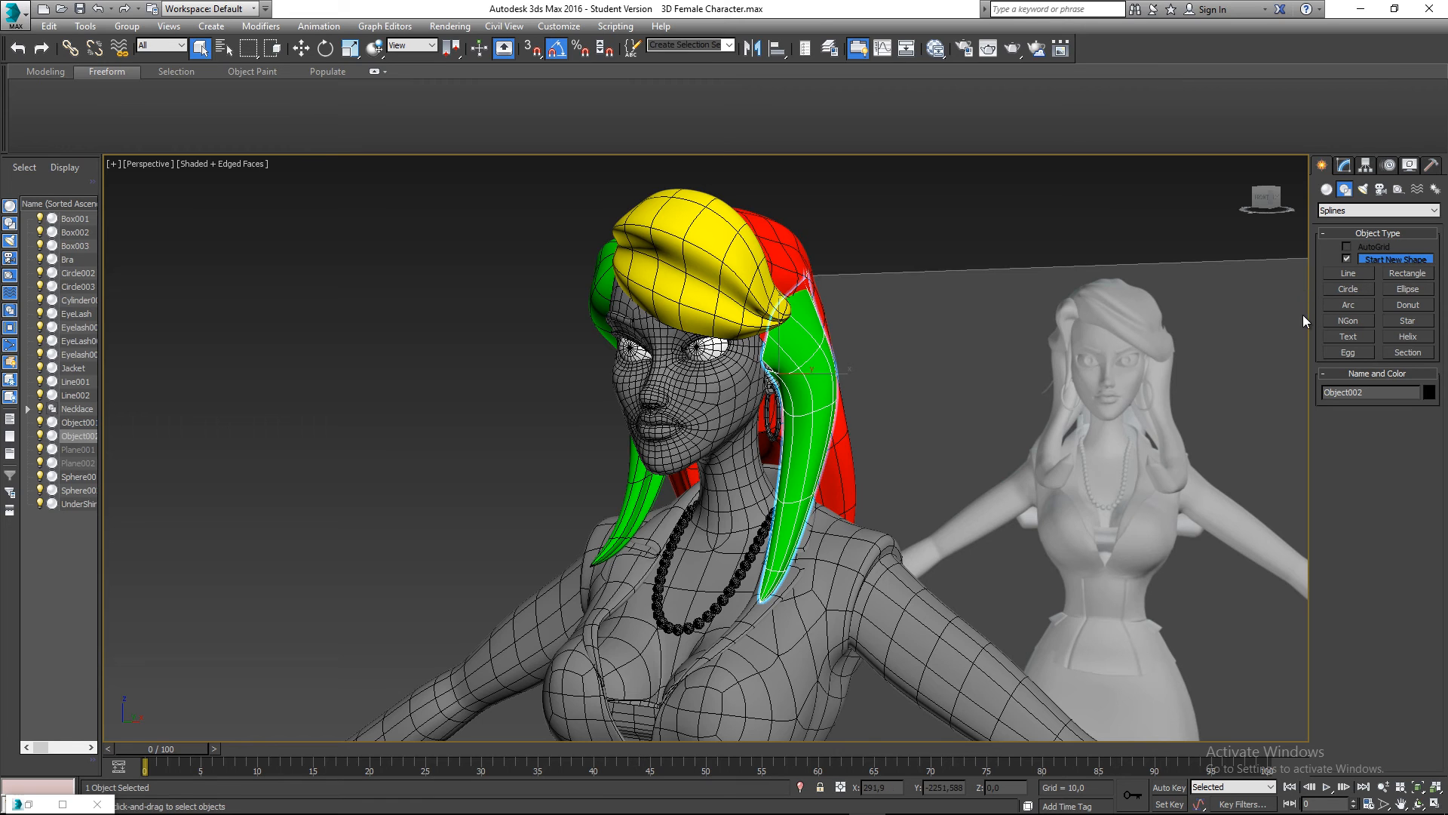
pyautogui.moveTo(998, 318); pyautogui.dragTo(963, 268, button='middle')
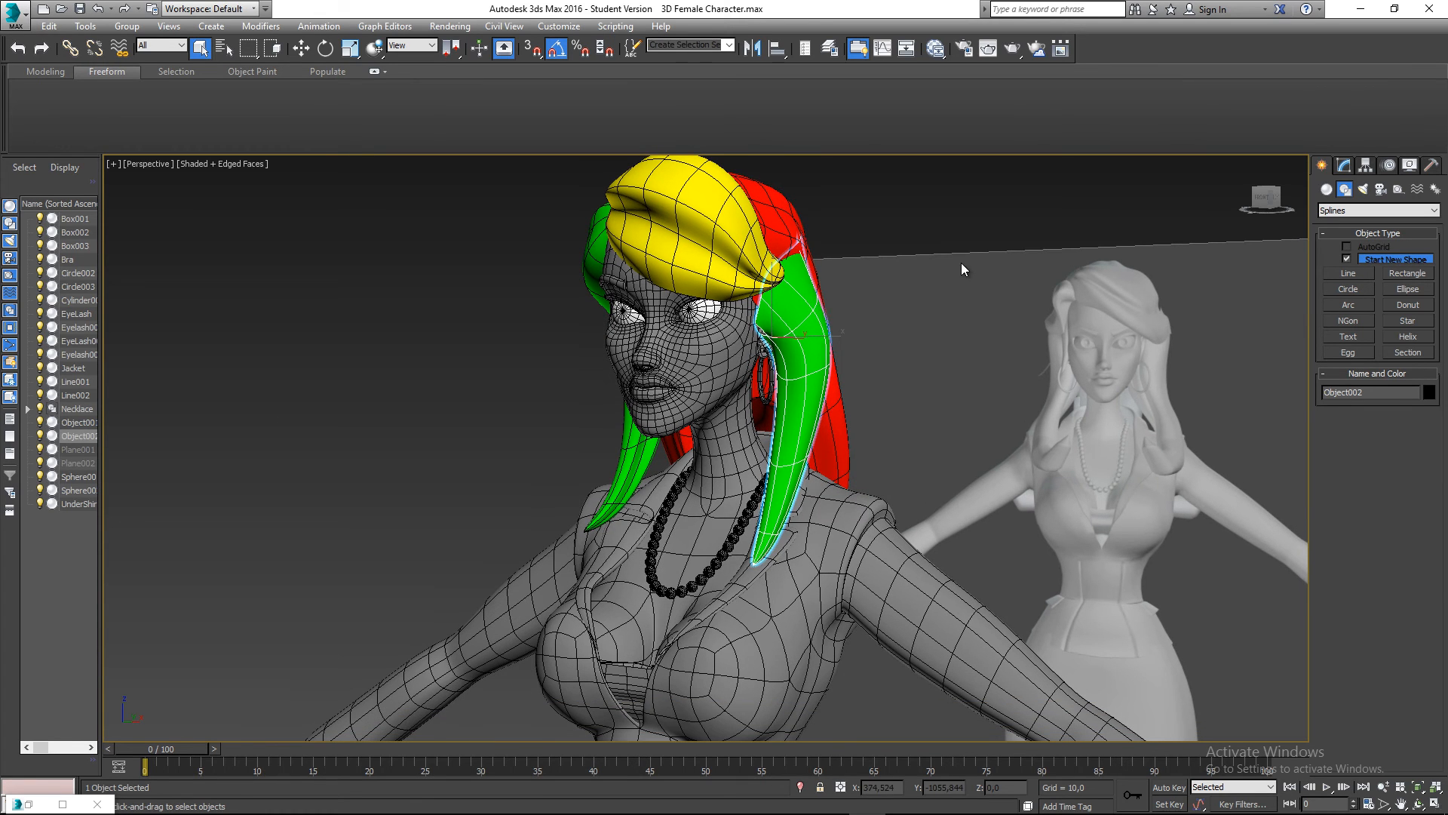
pyautogui.click(848, 306)
pyautogui.scroll(-10, 848, 306)
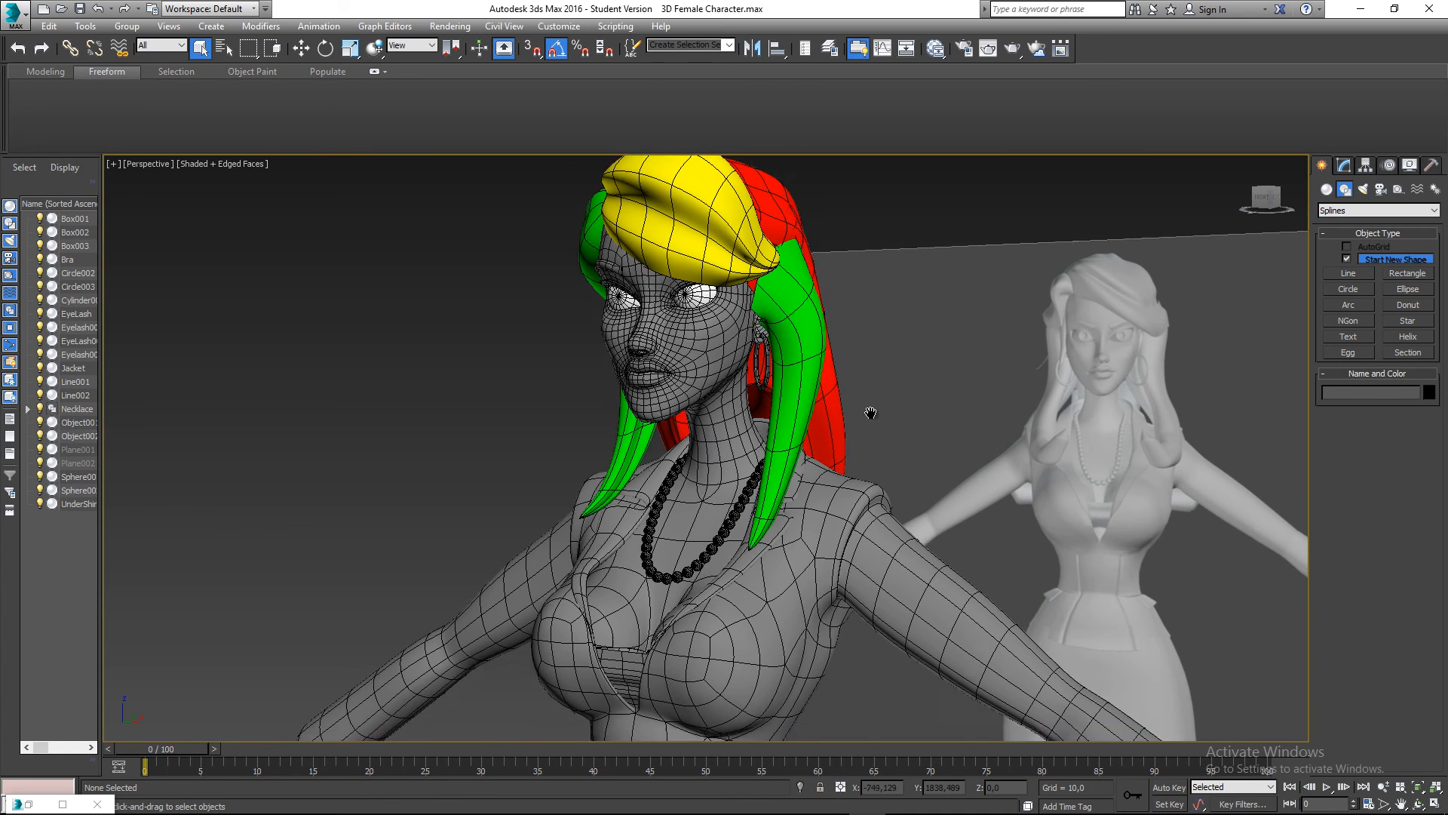
pyautogui.keyDown('alt'); pyautogui.moveTo(911, 424); pyautogui.dragTo(863, 367, button='middle'); pyautogui.keyUp('alt')
pyautogui.scroll(3, 826, 365)
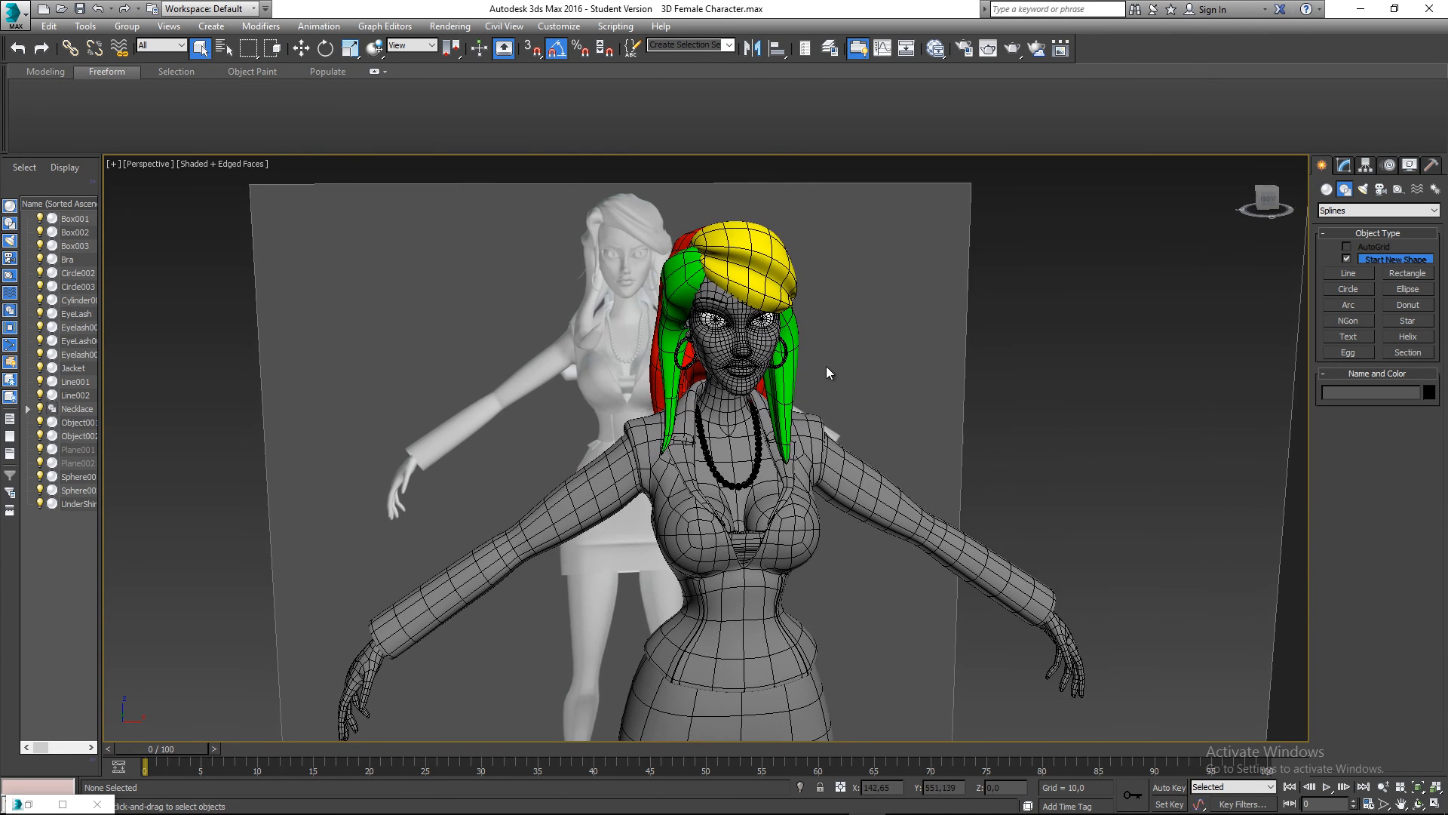
# - Open the Slate Material Editor and reposition it to leave the character's head unobstructed
pyautogui.press('m')
pyautogui.moveTo(449, 478); pyautogui.dragTo(381, 358, button='middle')
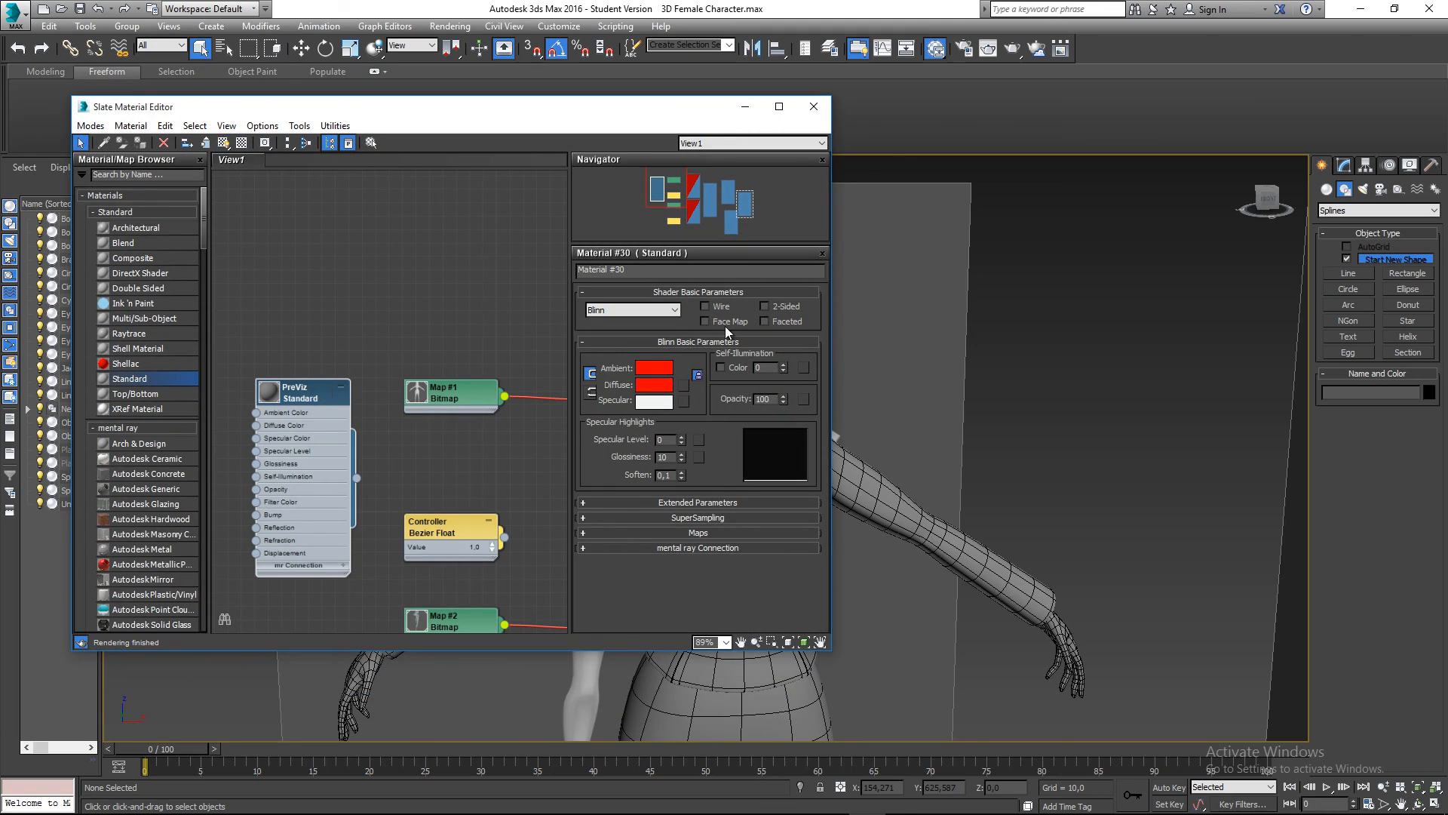
pyautogui.scroll(5, 1056, 452)
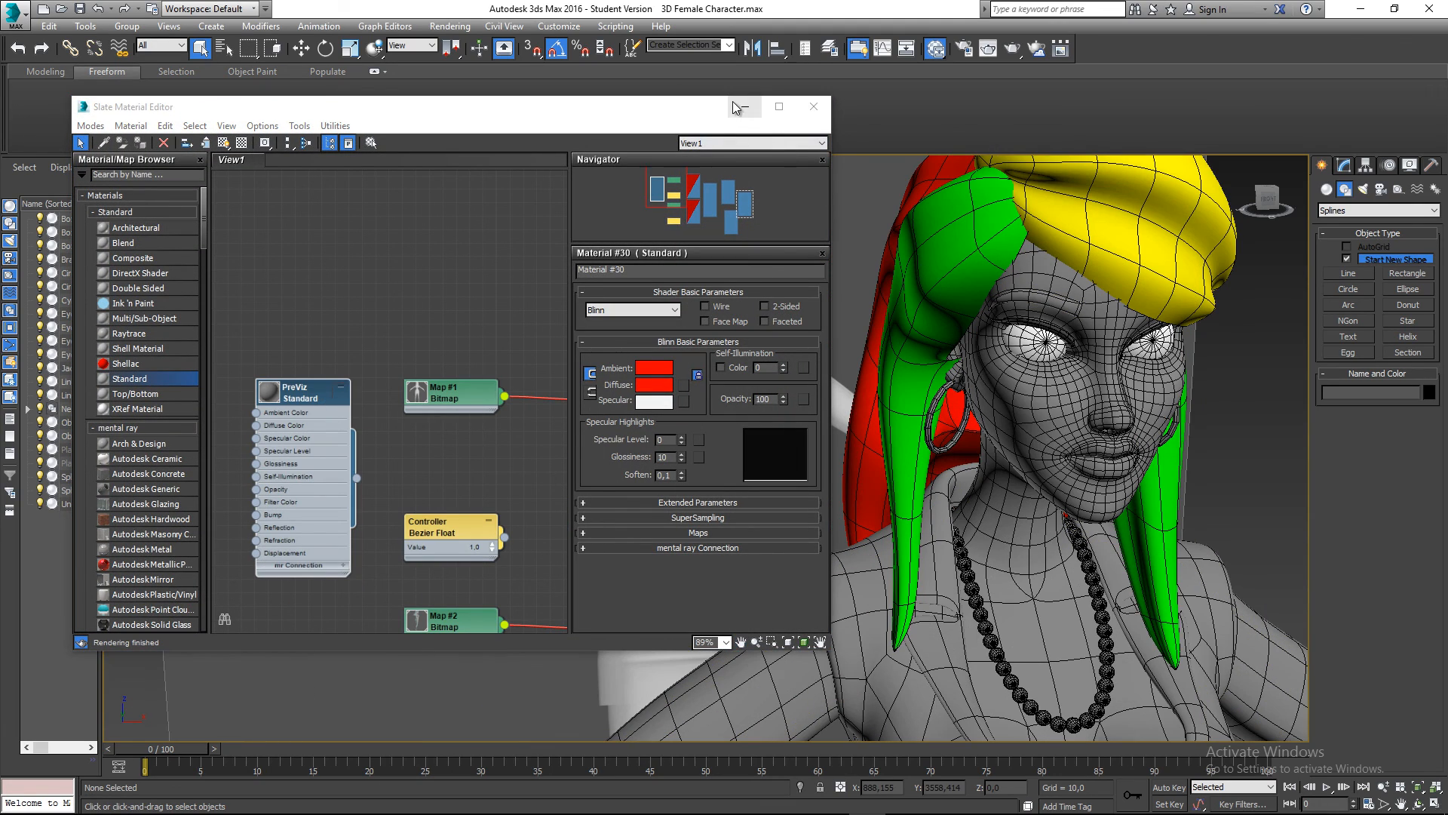
pyautogui.moveTo(539, 110); pyautogui.dragTo(403, 107)
# - Assign the grey PreViz material to the yellow fringe, the red back hair and both green side strands
pyautogui.keyDown('alt'); pyautogui.moveTo(867, 302); pyautogui.dragTo(826, 226, button='middle'); pyautogui.keyUp('alt')
pyautogui.click(821, 220)
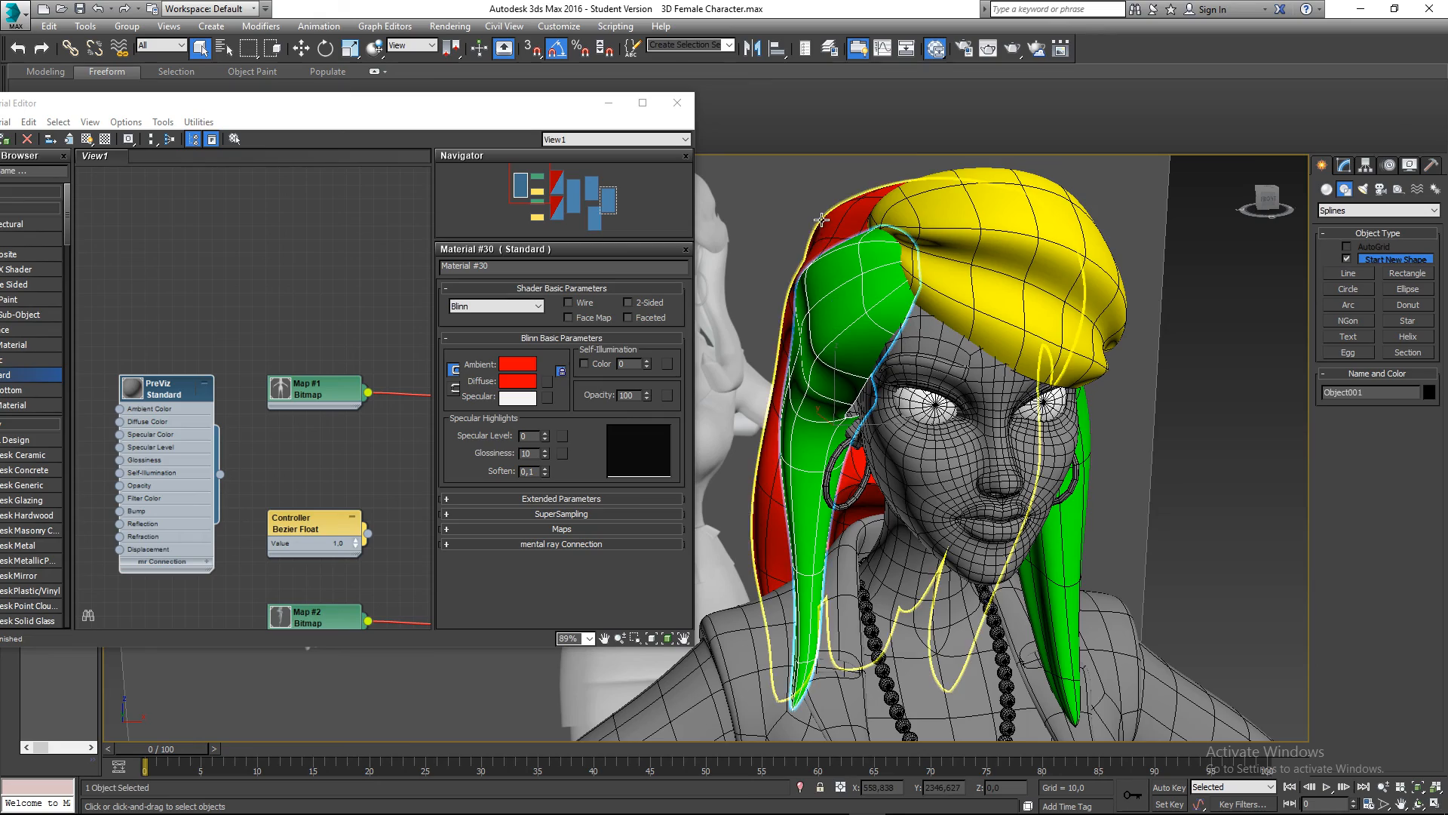
pyautogui.keyDown('ctrl'); pyautogui.click(824, 219); pyautogui.keyUp('ctrl')
pyautogui.keyDown('ctrl'); pyautogui.click(976, 230); pyautogui.keyUp('ctrl')
pyautogui.keyDown('alt'); pyautogui.moveTo(975, 229); pyautogui.dragTo(939, 232, button='middle'); pyautogui.keyUp('alt')
pyautogui.keyDown('ctrl'); pyautogui.click(1083, 438); pyautogui.keyUp('ctrl')
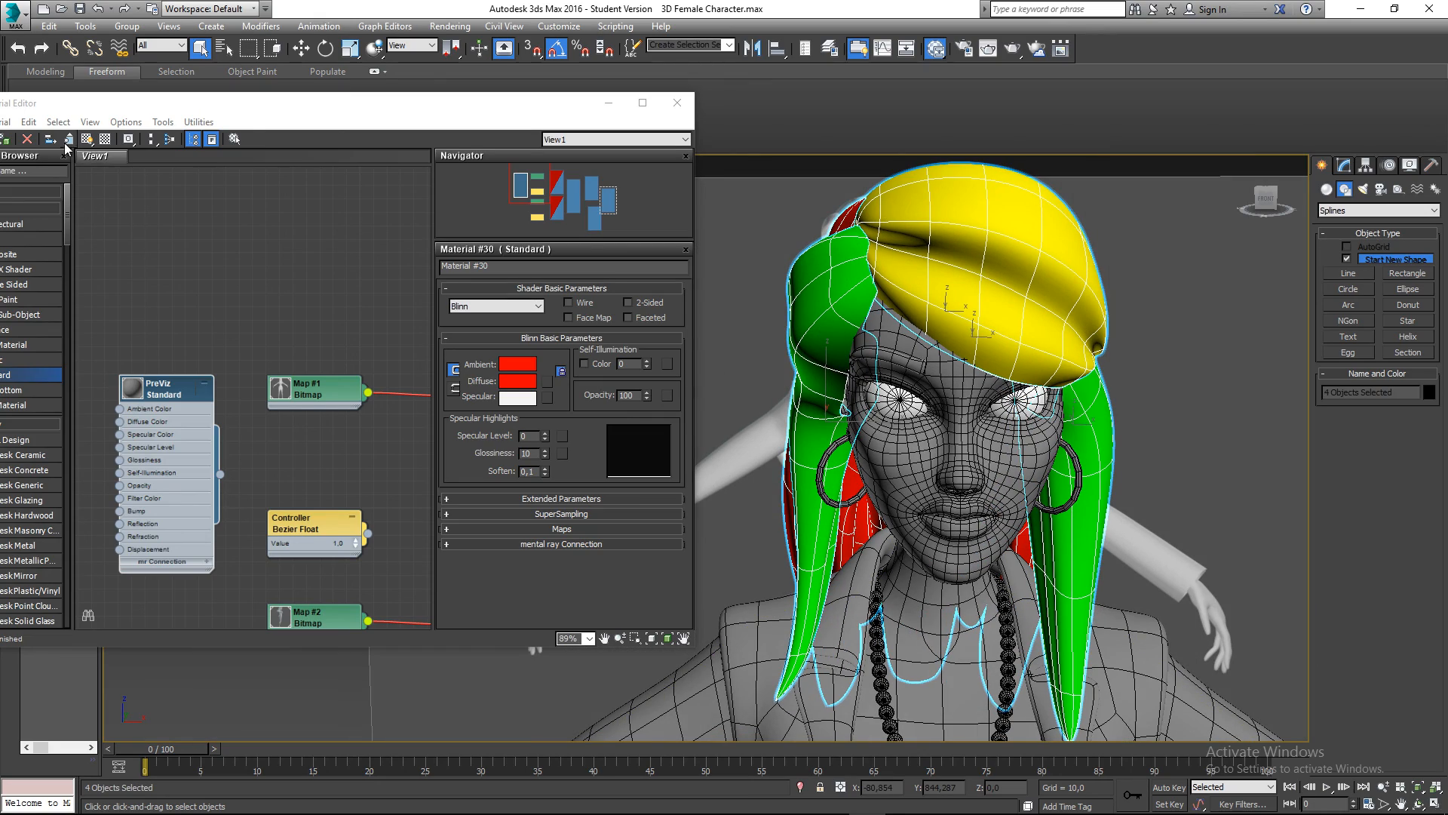
pyautogui.click(6, 140)
pyautogui.click(677, 103)
pyautogui.click(549, 228)
# - Turn off the edged faces display, show the whole character beside its reference planes and save the scene
pyautogui.moveTo(541, 229)
pyautogui.mouseDown(button='middle')
pyautogui.moveTo(498, 208)
pyautogui.moveTo(702, 324)
pyautogui.moveTo(764, 400)
pyautogui.moveTo(745, 332)
pyautogui.moveTo(587, 328)
pyautogui.moveTo(411, 355)
pyautogui.moveTo(789, 347)
pyautogui.moveTo(744, 349)
pyautogui.moveTo(724, 317)
pyautogui.moveTo(780, 318)
pyautogui.moveTo(763, 307)
pyautogui.mouseUp(button='middle')
pyautogui.scroll(-4, 498, 207)
pyautogui.scroll(-2, 768, 406)
pyautogui.press('F4')
pyautogui.scroll(-4, 744, 348)
pyautogui.hotkey('ctrl', 's')
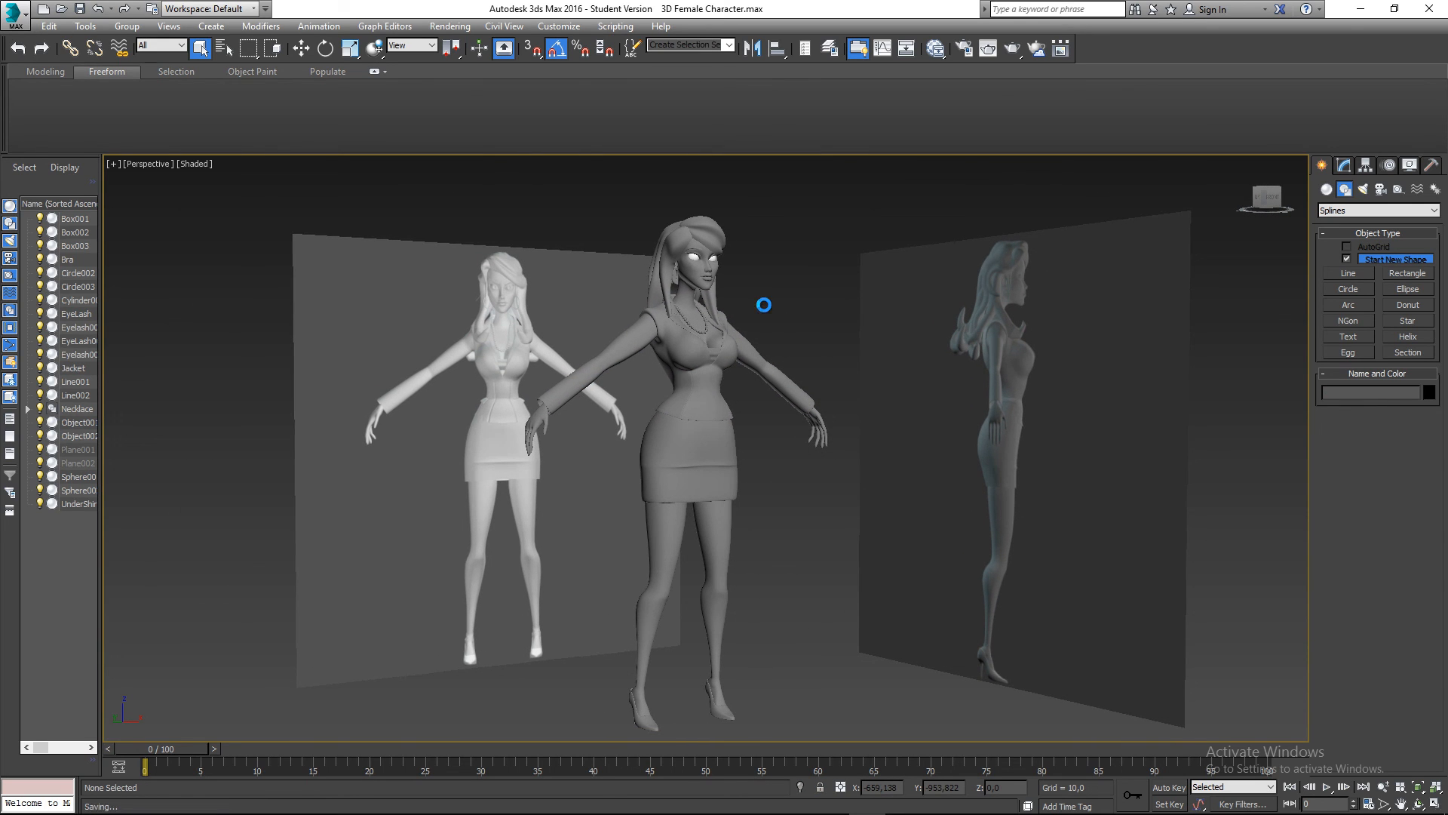